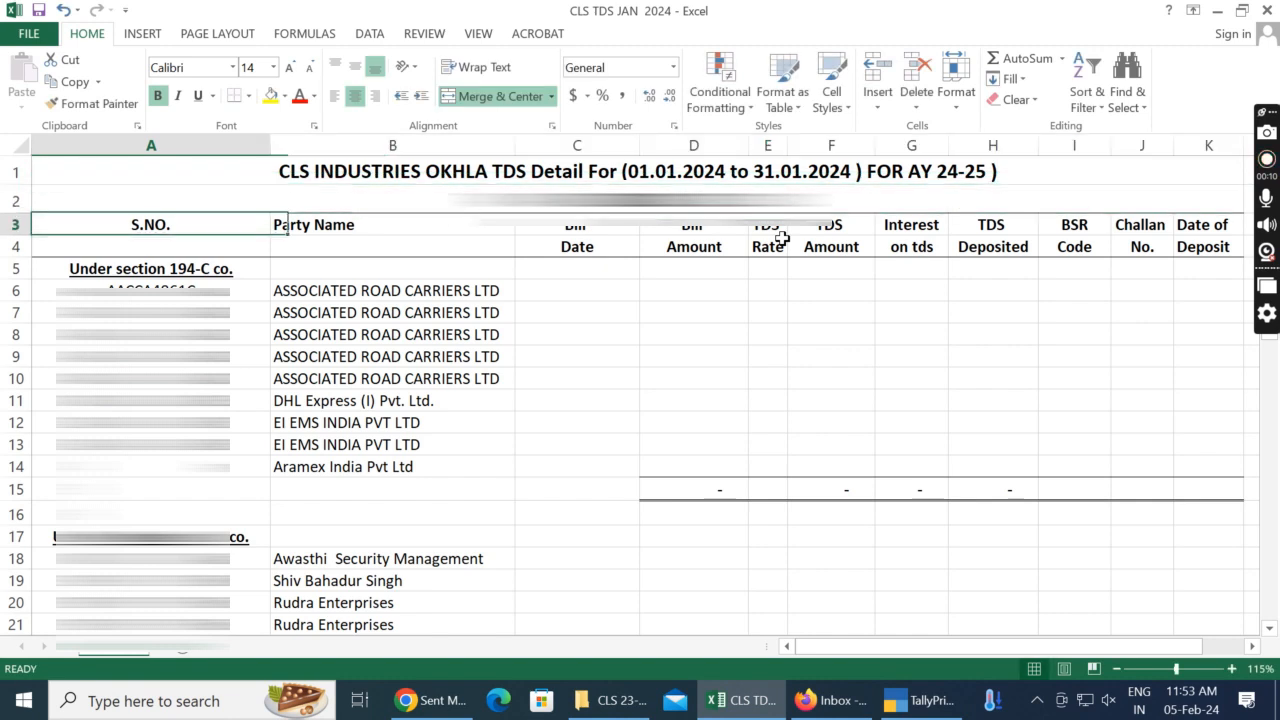
# Step: Review the column headings of the TDS detail sheet, from S.NO. and Party Name through Date of Deposit
pyautogui.press('Up')
pyautogui.press('Right')
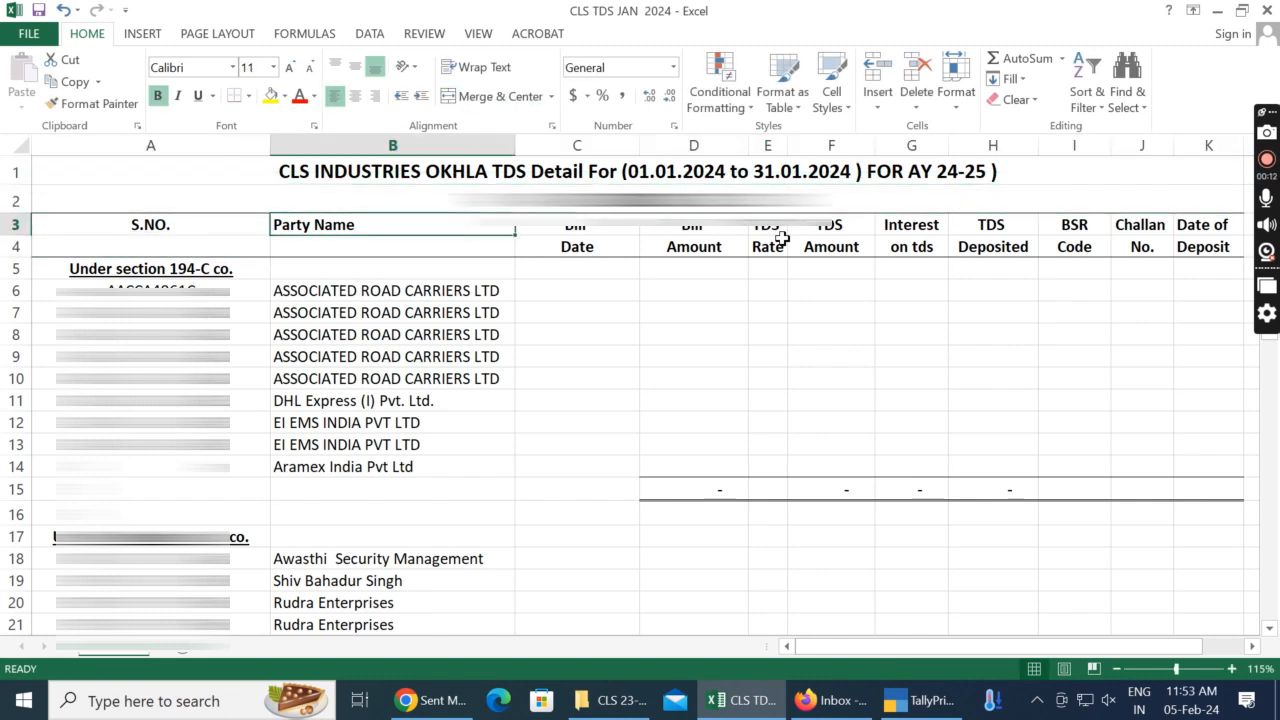
pyautogui.press('Right')
pyautogui.press('Right')
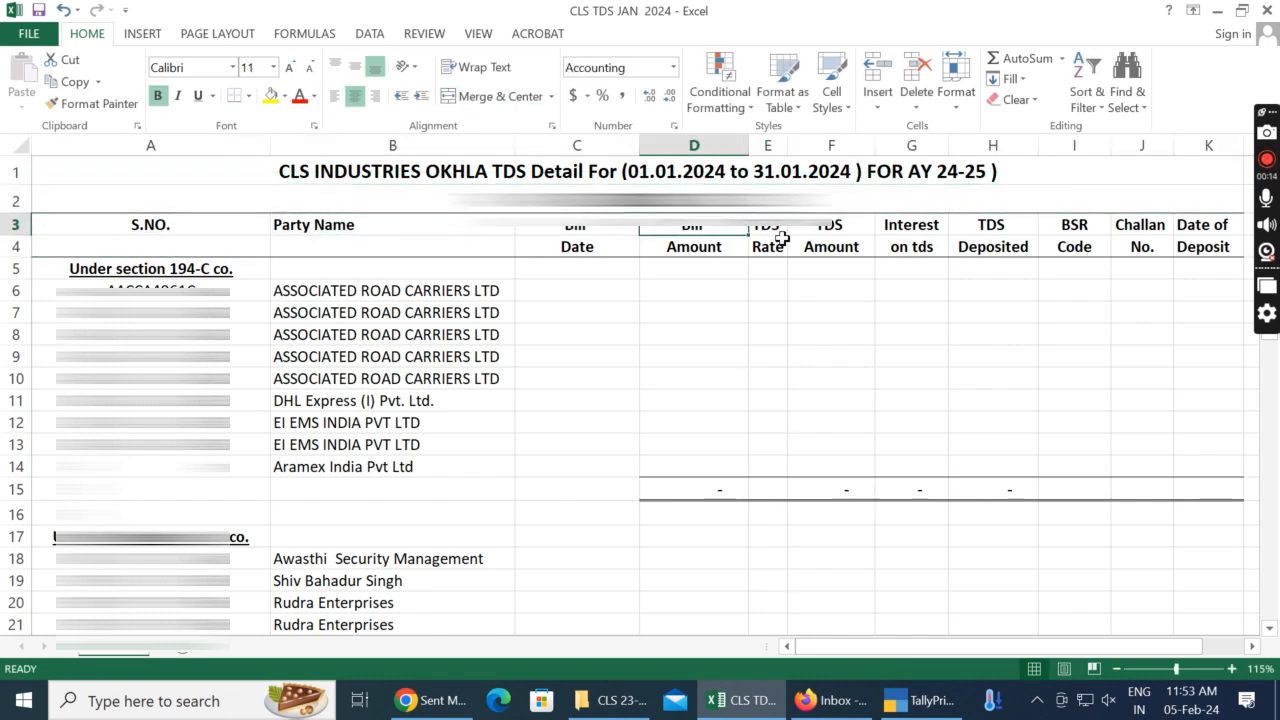
pyautogui.press('Right')
pyautogui.press('Right')
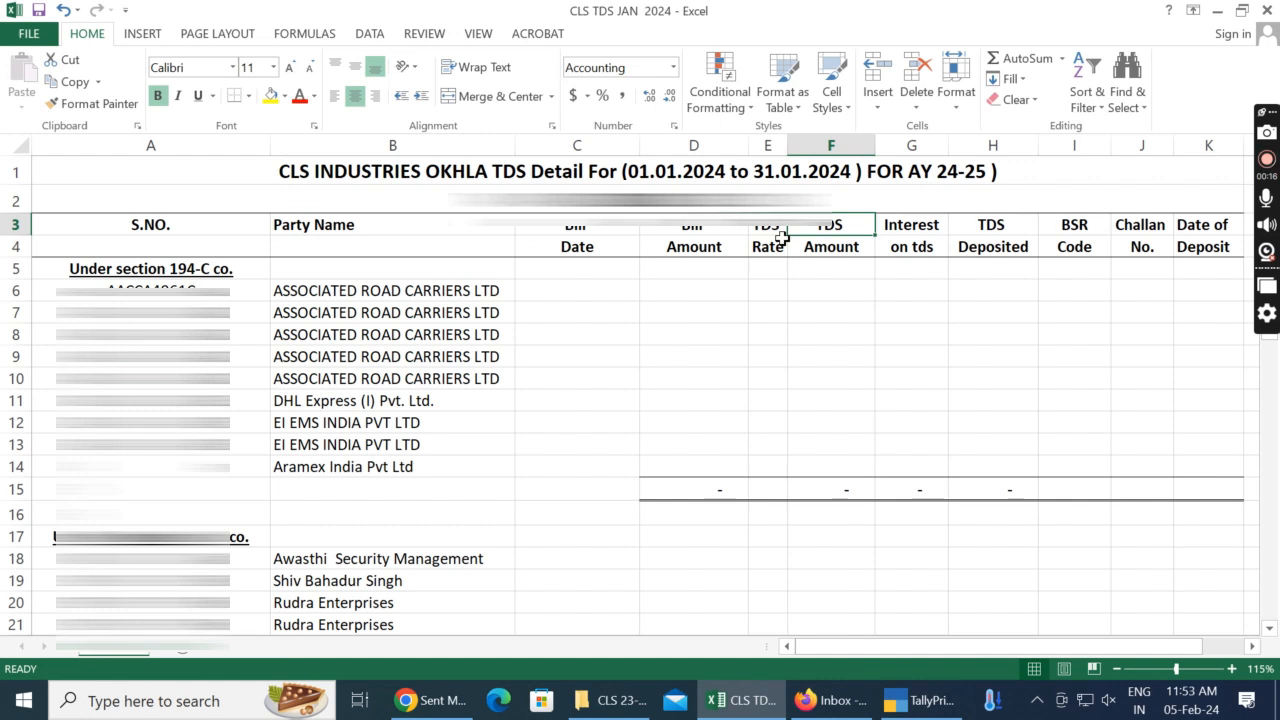
pyautogui.press('Right')
pyautogui.press('Right')
pyautogui.press('Right')
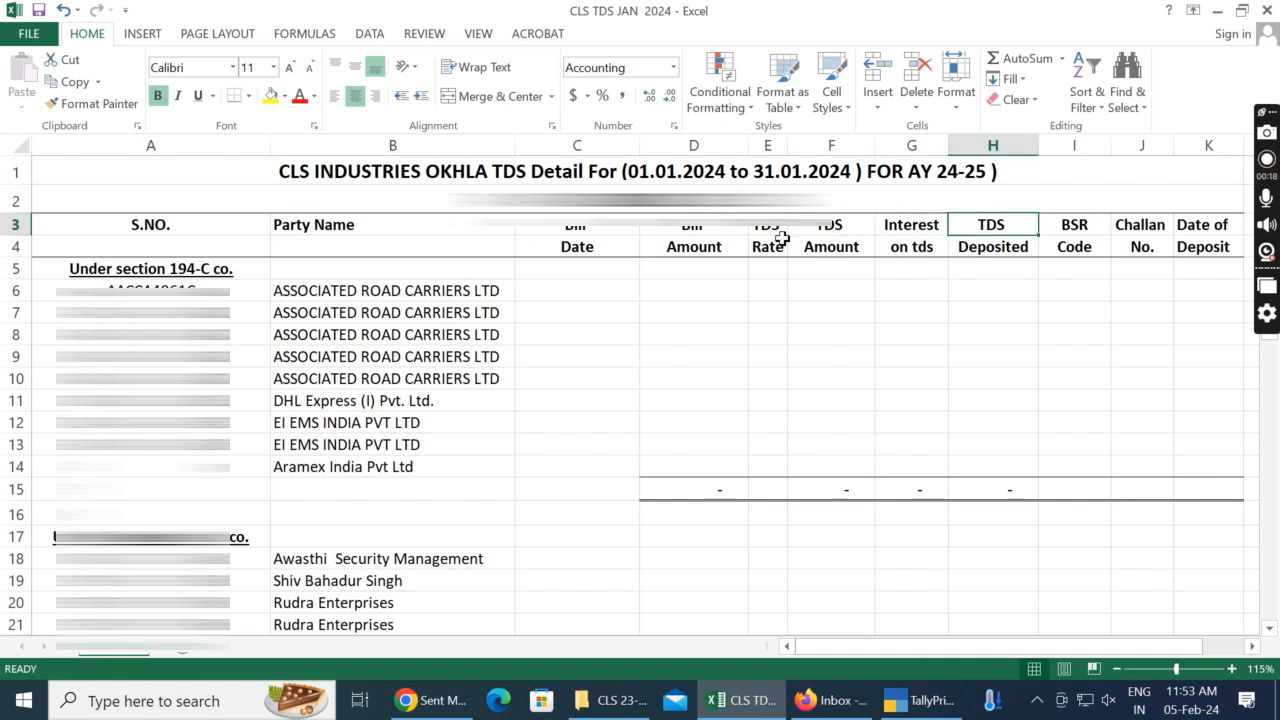
pyautogui.press('Right')
pyautogui.press('Right')
pyautogui.press('Right')
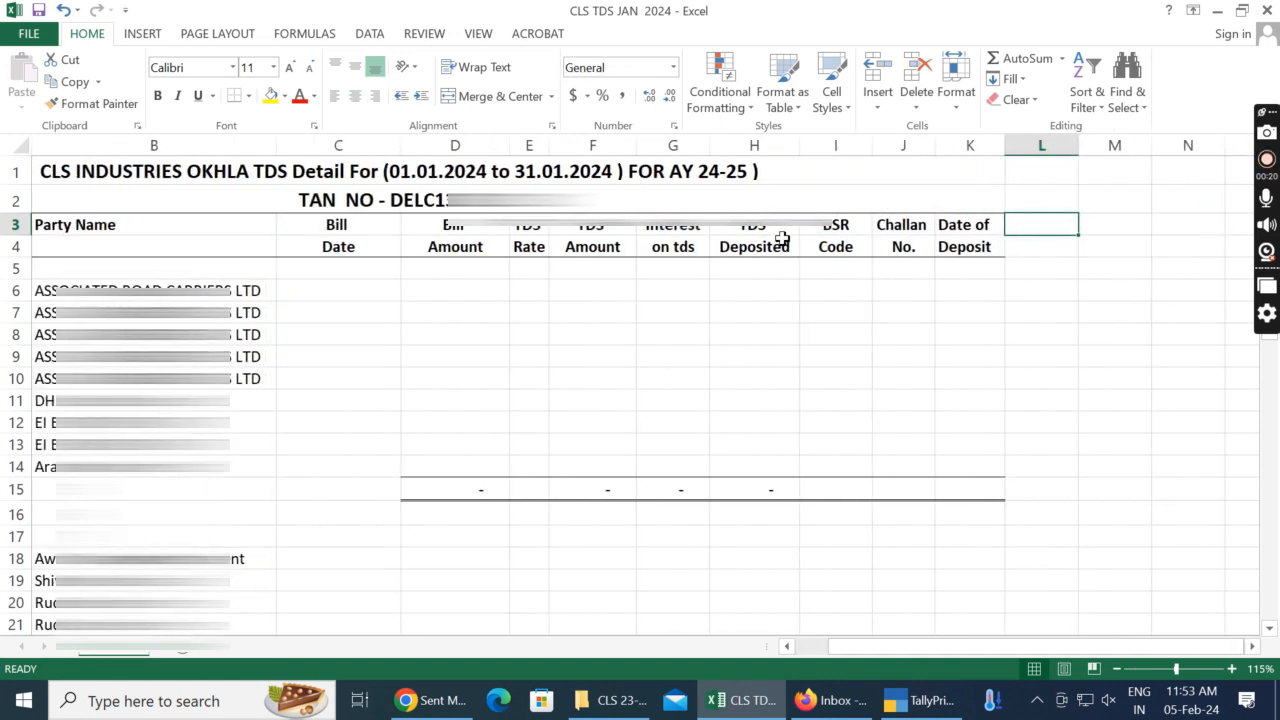
pyautogui.press('Left')
pyautogui.press('Down')
pyautogui.press('Left')
pyautogui.press('Left')
pyautogui.press('Left')
pyautogui.press('Left')
pyautogui.press('Left')
pyautogui.press('Left')
pyautogui.hotkey('ctrl', 'Home')
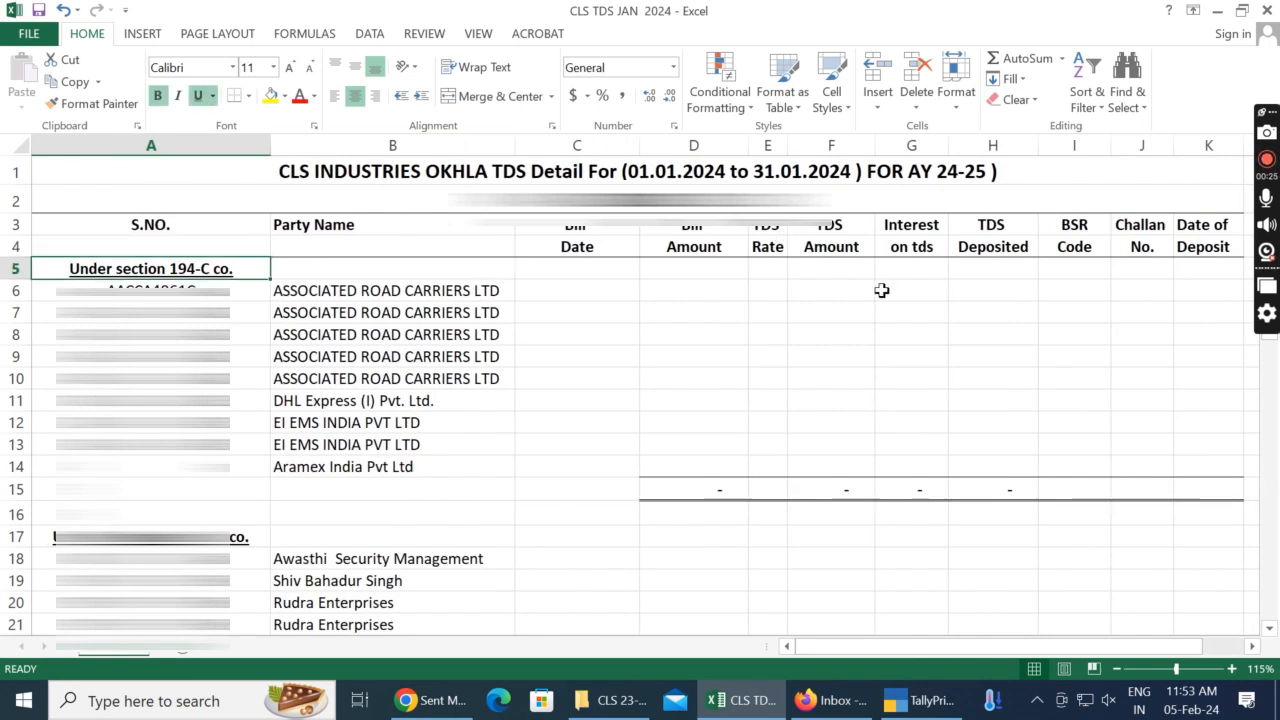
# Step: Switch to TallyPrime and open the TDS PAYABLE A/C group summary from the detailed Balance Sheet
pyautogui.click(925, 700)
pyautogui.press('b')
pyautogui.hotkey('alt', 'F2')
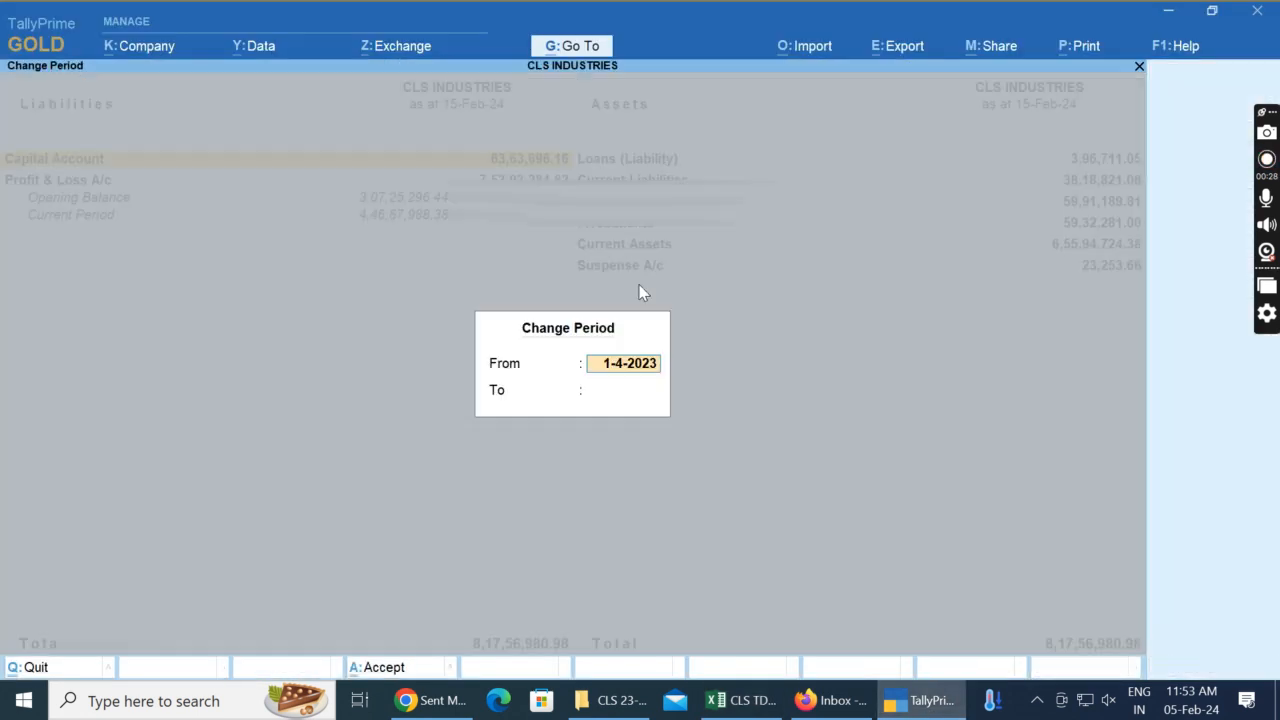
pyautogui.press('Escape')
pyautogui.press('Down')
pyautogui.hotkey('alt', 'F1')
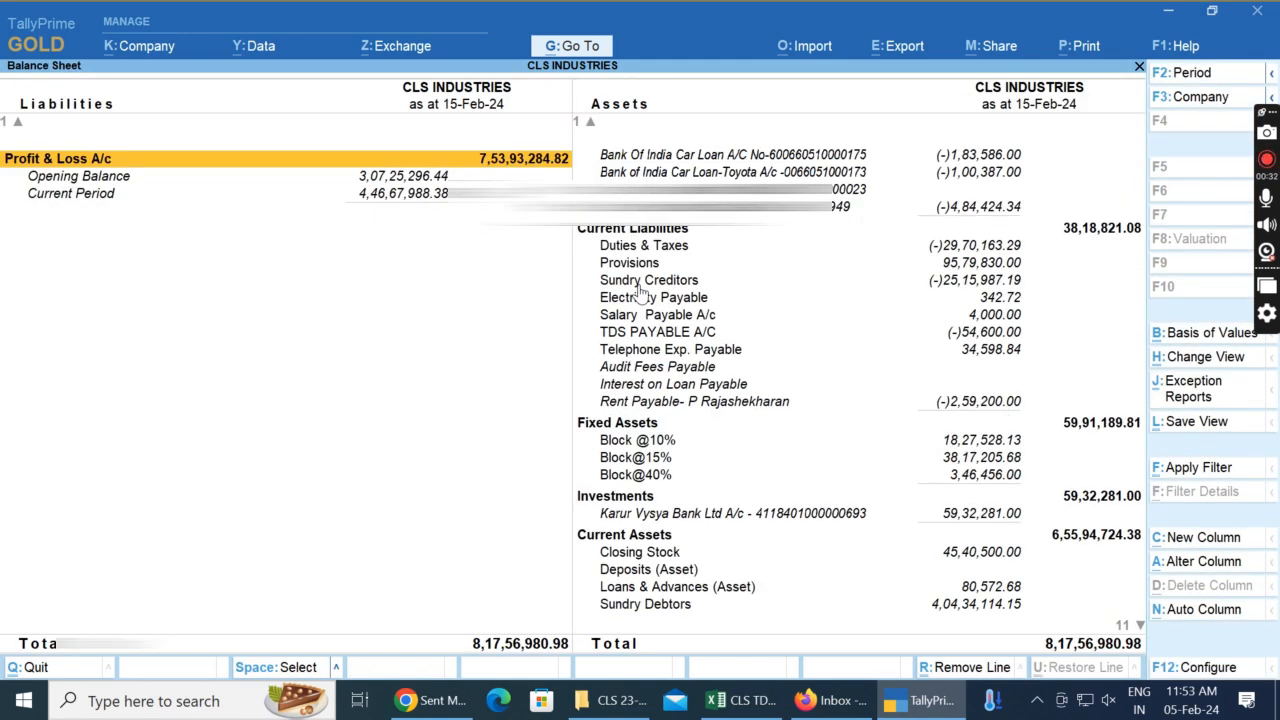
pyautogui.press('Right')
pyautogui.press('Down')
pyautogui.press('Down')
pyautogui.press('Down')
pyautogui.press('Down')
pyautogui.press('Down')
pyautogui.press('Down')
pyautogui.press('Down')
pyautogui.press('Down')
pyautogui.press('Down')
pyautogui.press('Down')
pyautogui.press('Up')
pyautogui.press('Return')
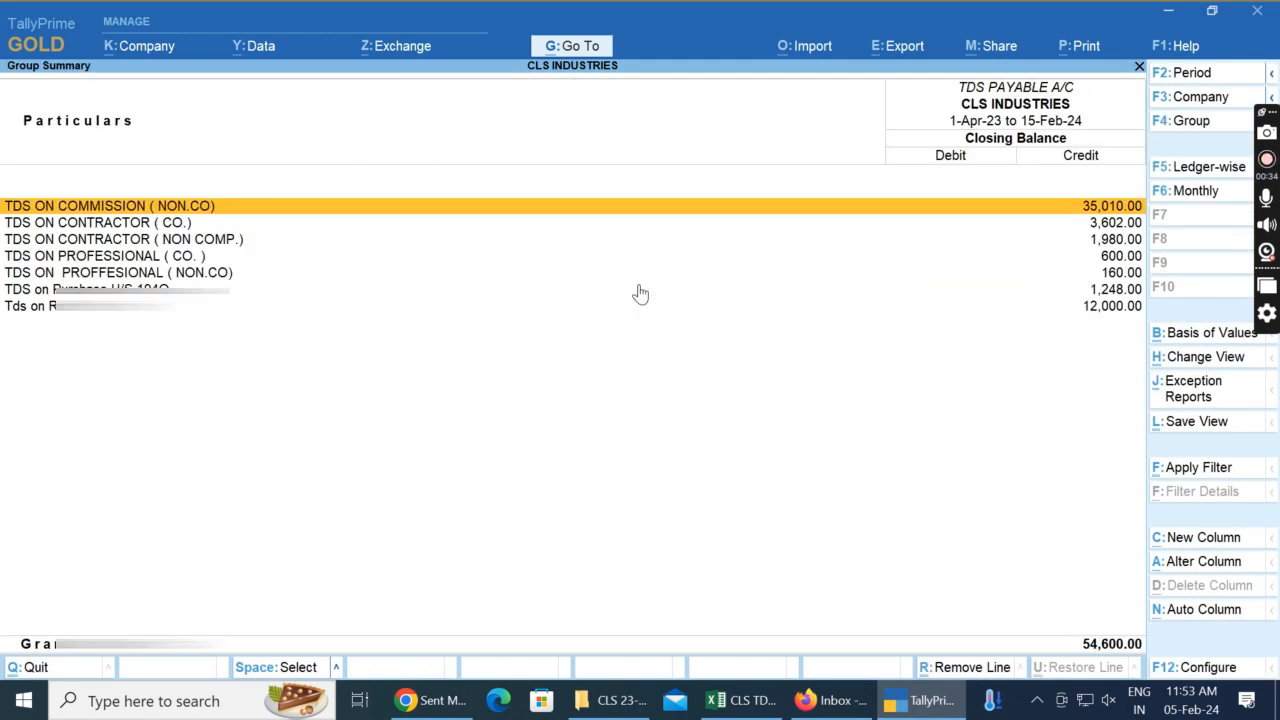
# Step: Set the report period of the TDS PAYABLE A/C summary to 1-1-2024 through 31-1-2024
pyautogui.hotkey('alt', 'F2')
pyautogui.write('A')
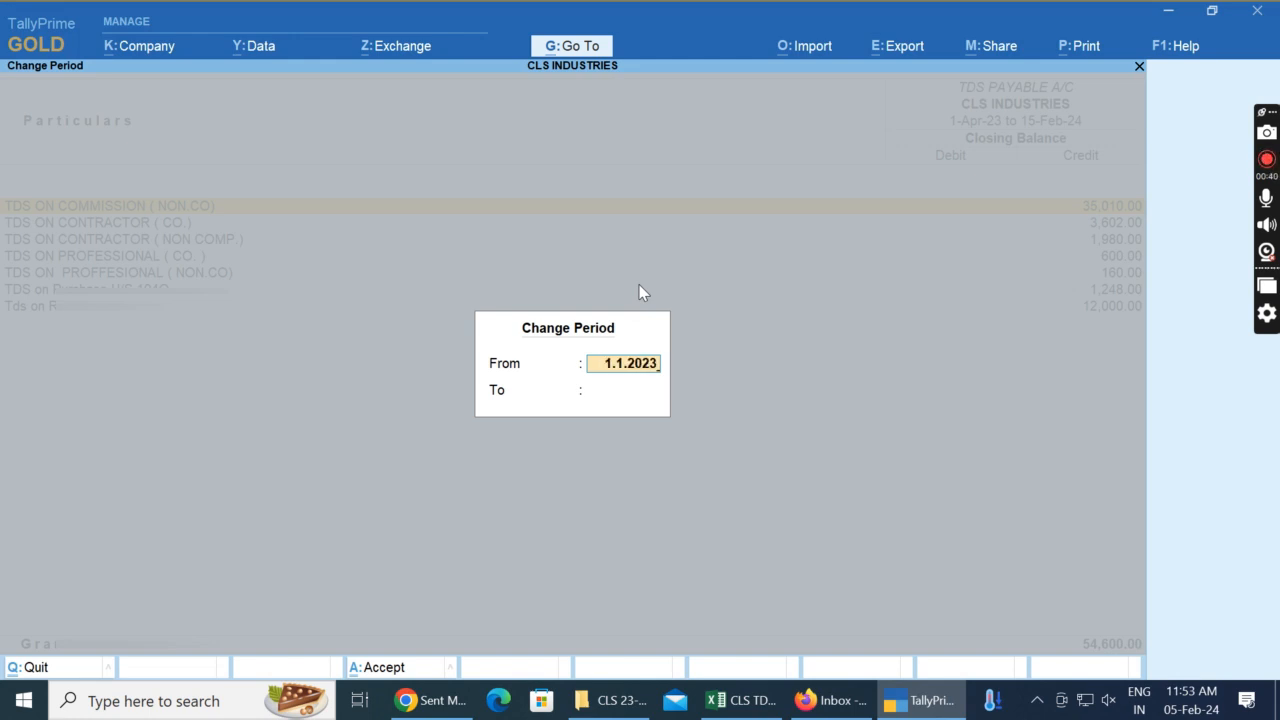
pyautogui.press('Return')
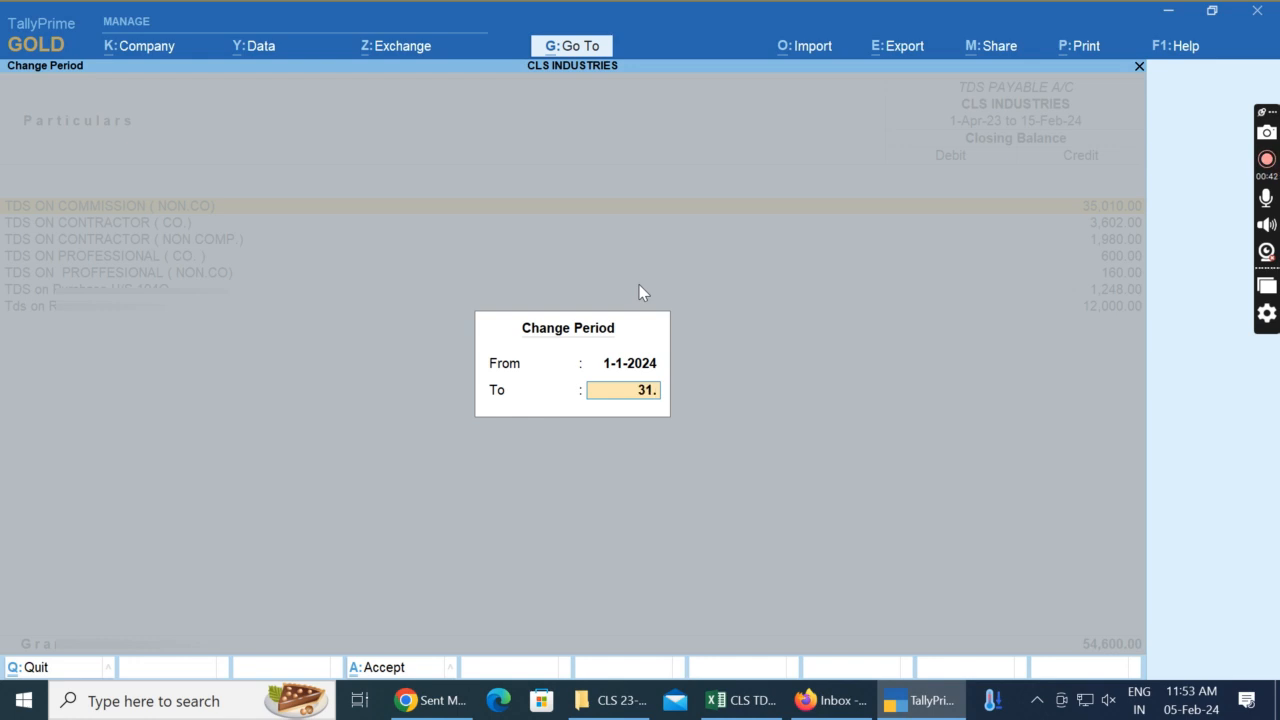
pyautogui.write('31.1.2024')
pyautogui.press('Return')
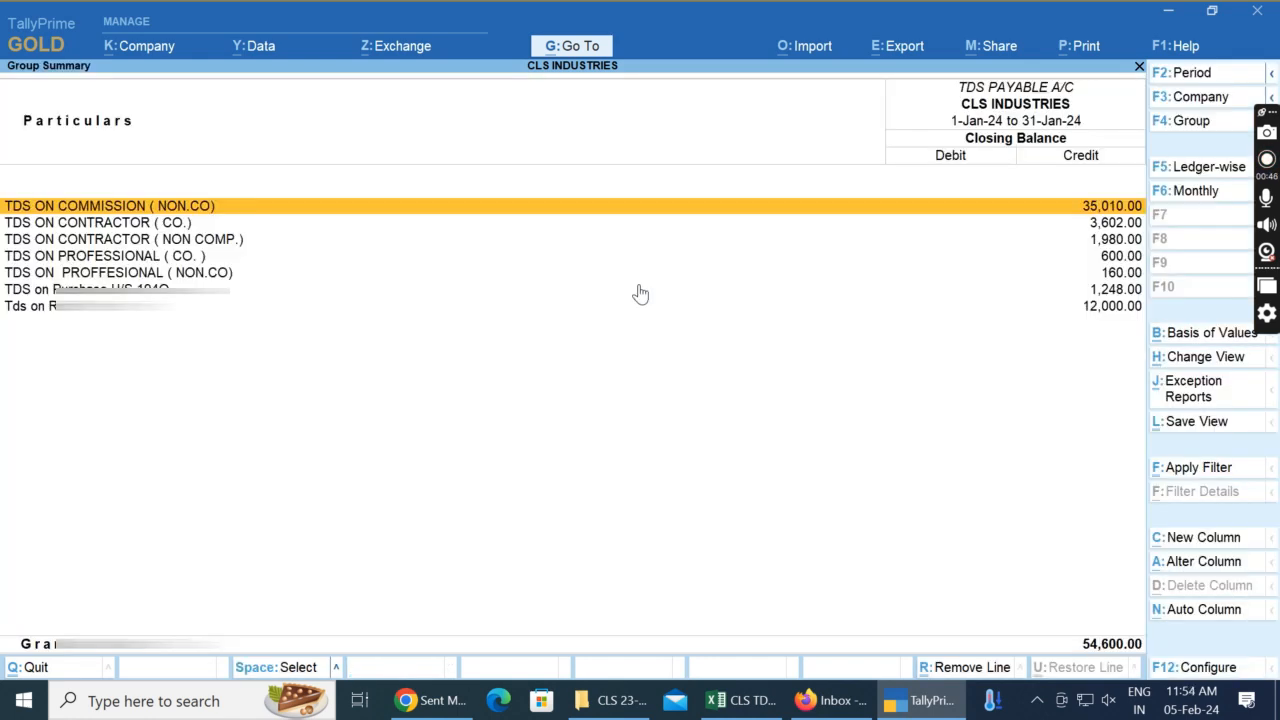
# Step: Open the January vouchers of the TDS ON CONTRACTOR ( CO.) ledger and select the Freight Inward journal
pyautogui.press('Down')
pyautogui.press('Return')
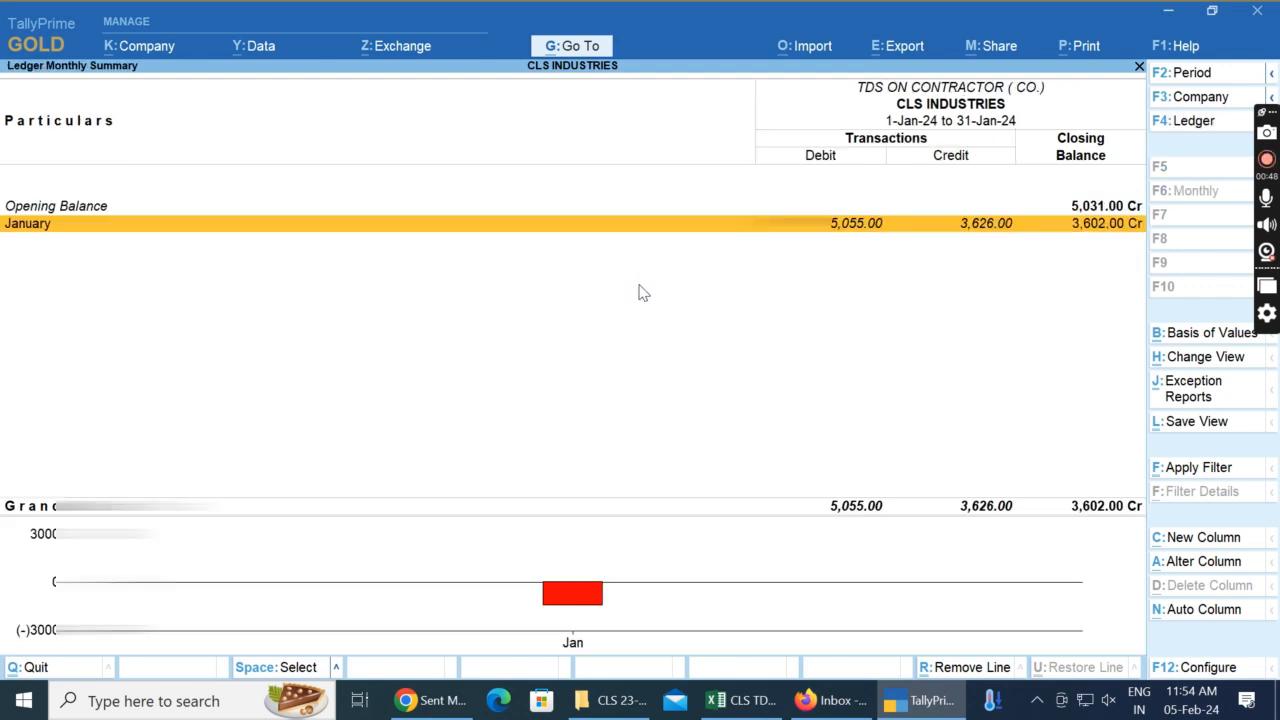
pyautogui.press('Return')
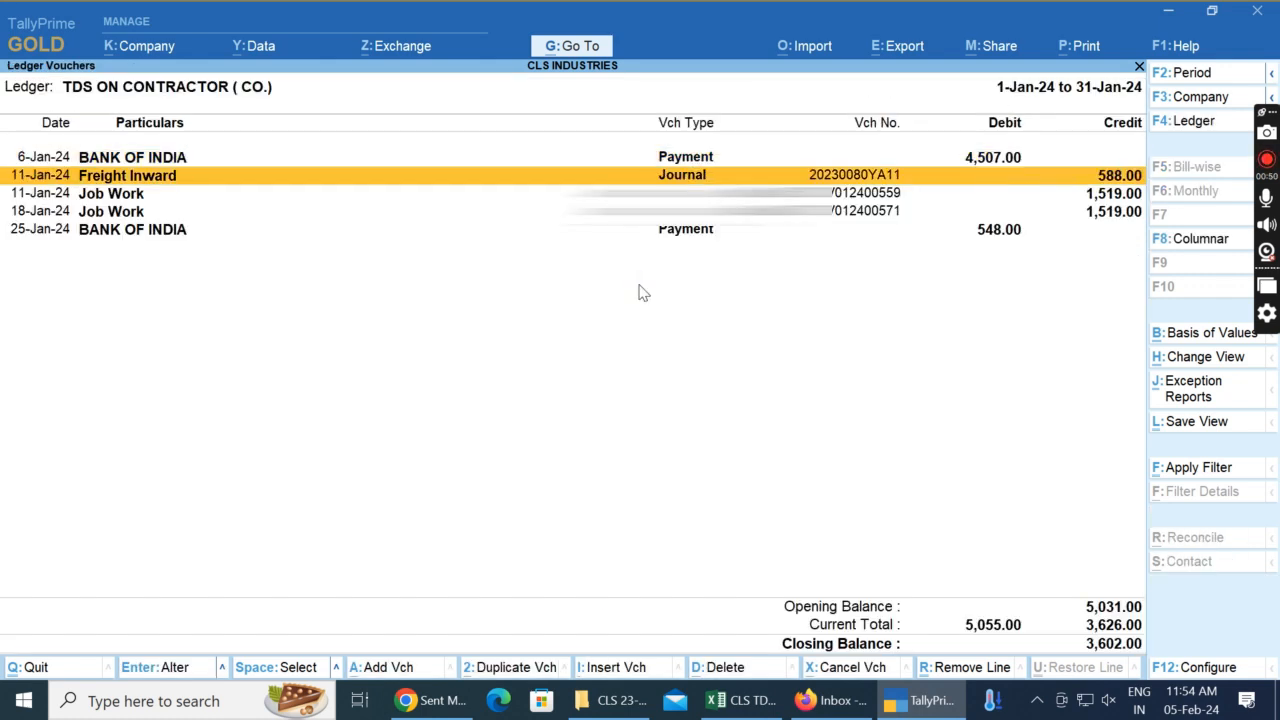
pyautogui.press('Down')
pyautogui.press('Up')
pyautogui.press('Down')
pyautogui.press('Down')
pyautogui.press('Up')
pyautogui.press('Up')
# Step: Select the Bill Date cell in row 6 of the Excel TDS sheet and return to the TallyPrime ledger vouchers
pyautogui.hotkey('alt', 'Tab')
pyautogui.press('Right')
pyautogui.press('Right')
pyautogui.press('Right')
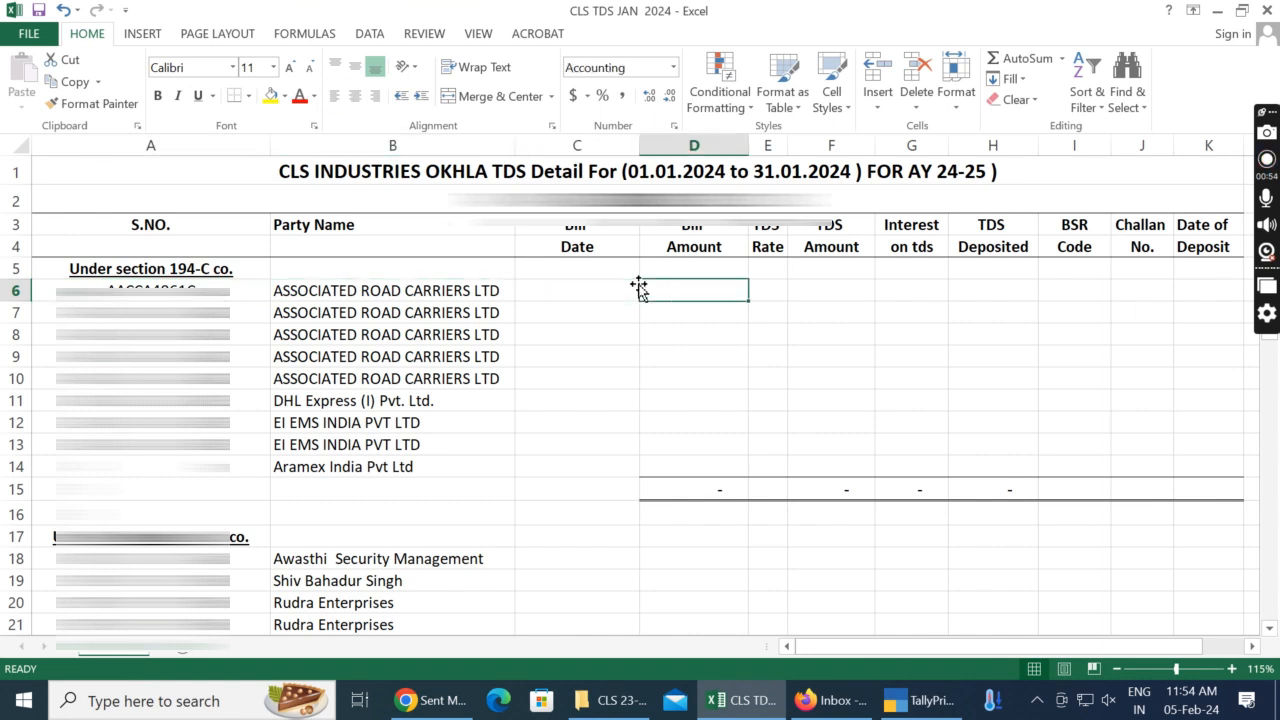
pyautogui.press('Left')
pyautogui.hotkey('alt', 'Tab')
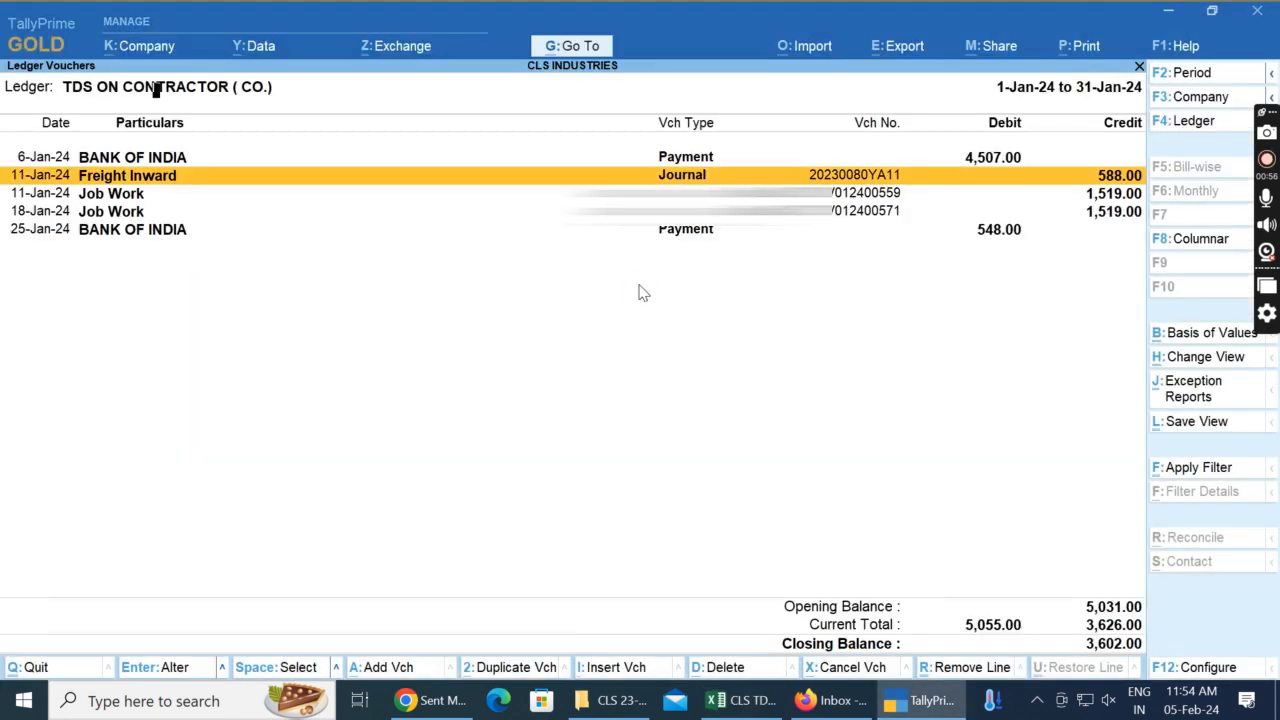
# Step: Copy the party name INXPRESS INDIA PVT LTD from the 11-Jan-24 Freight Inward journal into cell B6 of the Excel sheet
pyautogui.press('Return')
pyautogui.press('Return')
pyautogui.press('Return')
pyautogui.press('Return')
pyautogui.press('Return')
pyautogui.press('Return')
pyautogui.press('Return')
pyautogui.press('Return')
pyautogui.press('Return')
pyautogui.press('Return')
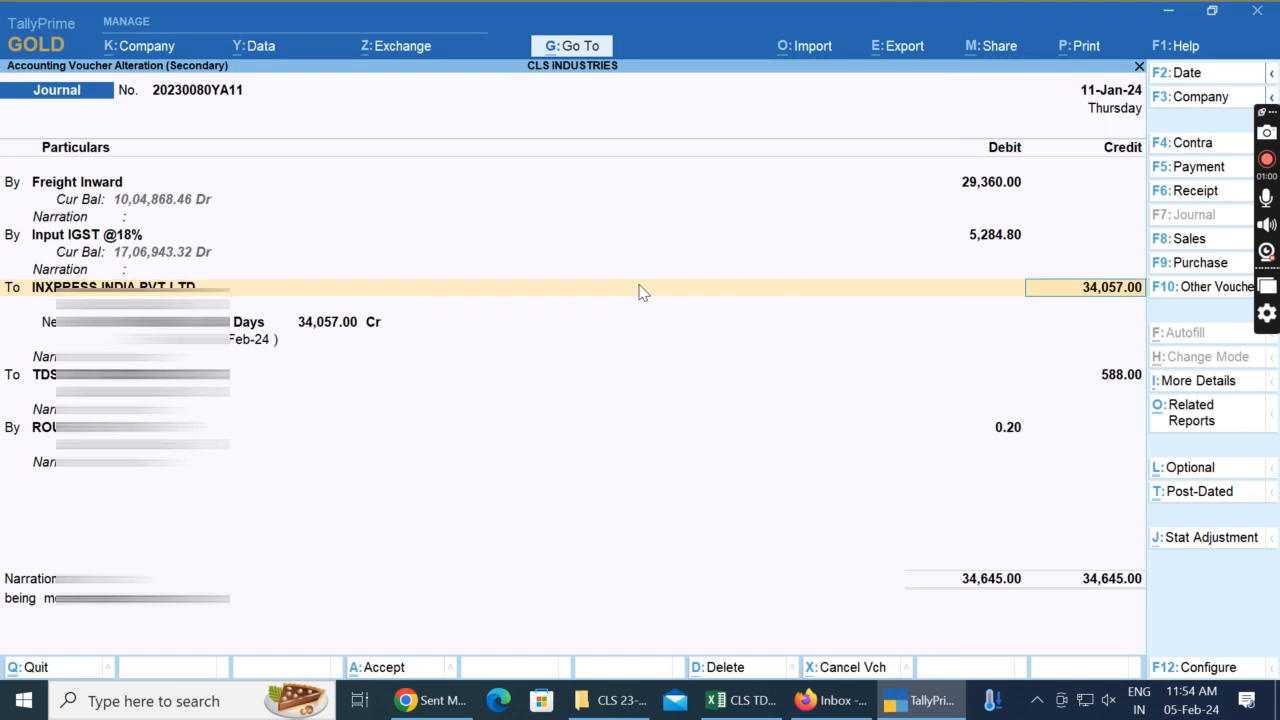
pyautogui.press('Return')
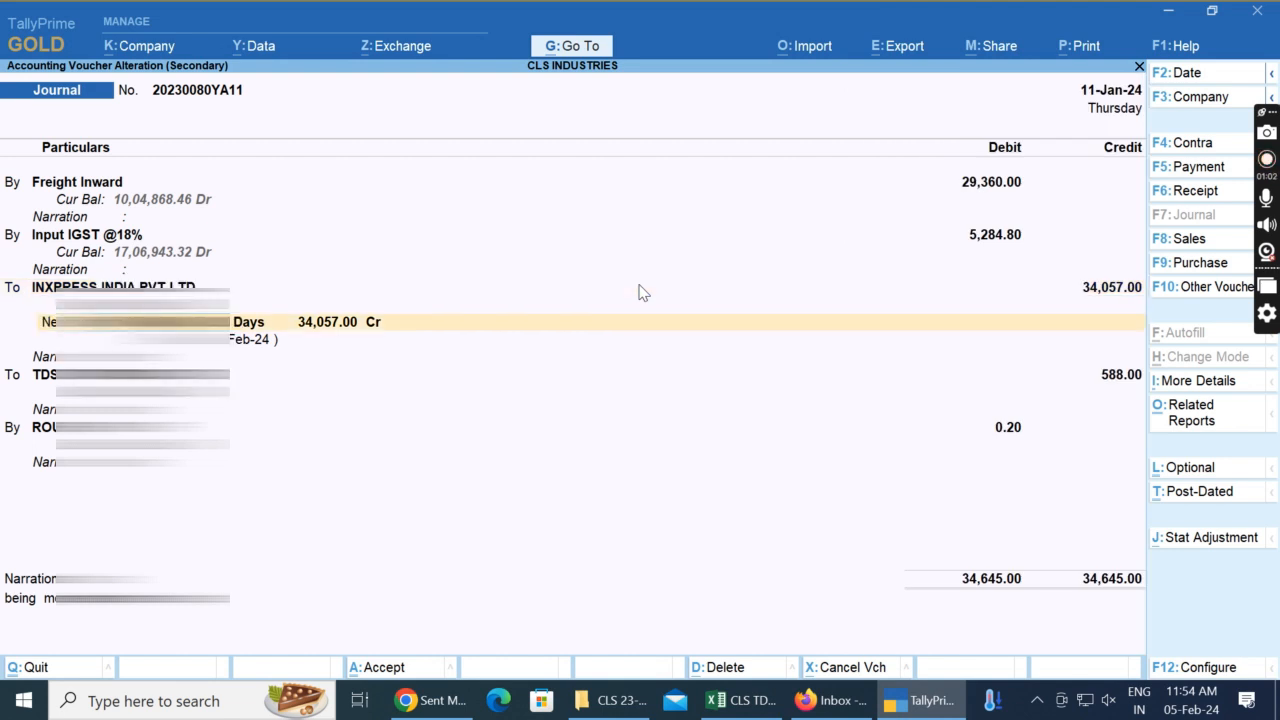
pyautogui.press('BackSpace')
pyautogui.press('BackSpace')
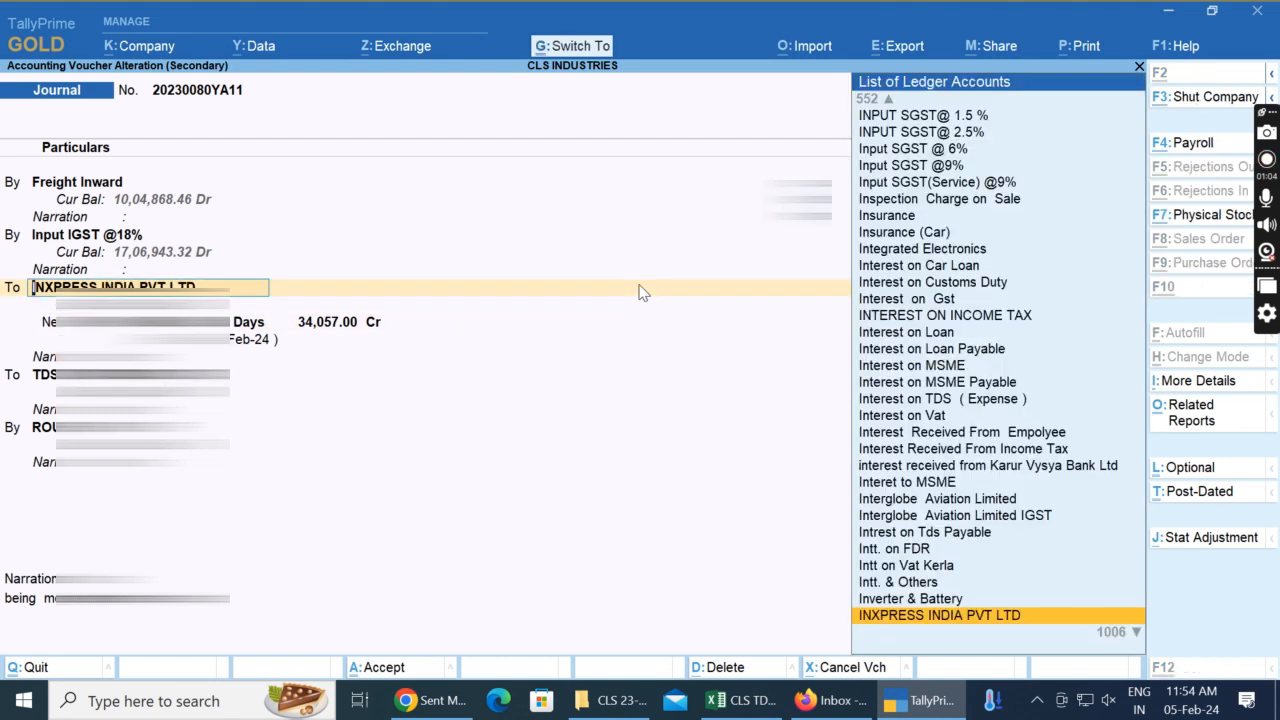
pyautogui.hotkey('alt', 'Tab')
pyautogui.press('Left')
pyautogui.write('INXPRESS INDIA PVT LTD')
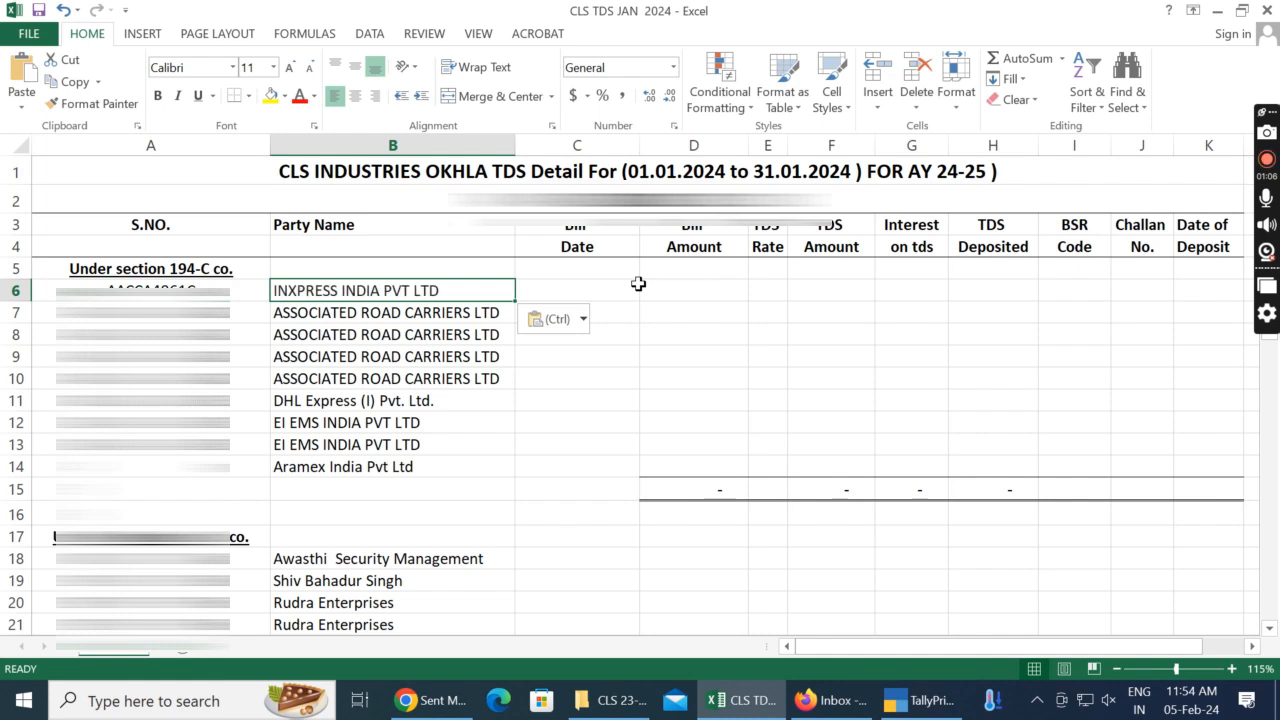
# Step: Copy the GSTIN/UIN from the INXPRESS INDIA PVT LTD ledger in TallyPrime into cell A6 of the Excel sheet
pyautogui.press('Left')
pyautogui.hotkey('alt', 'Tab')
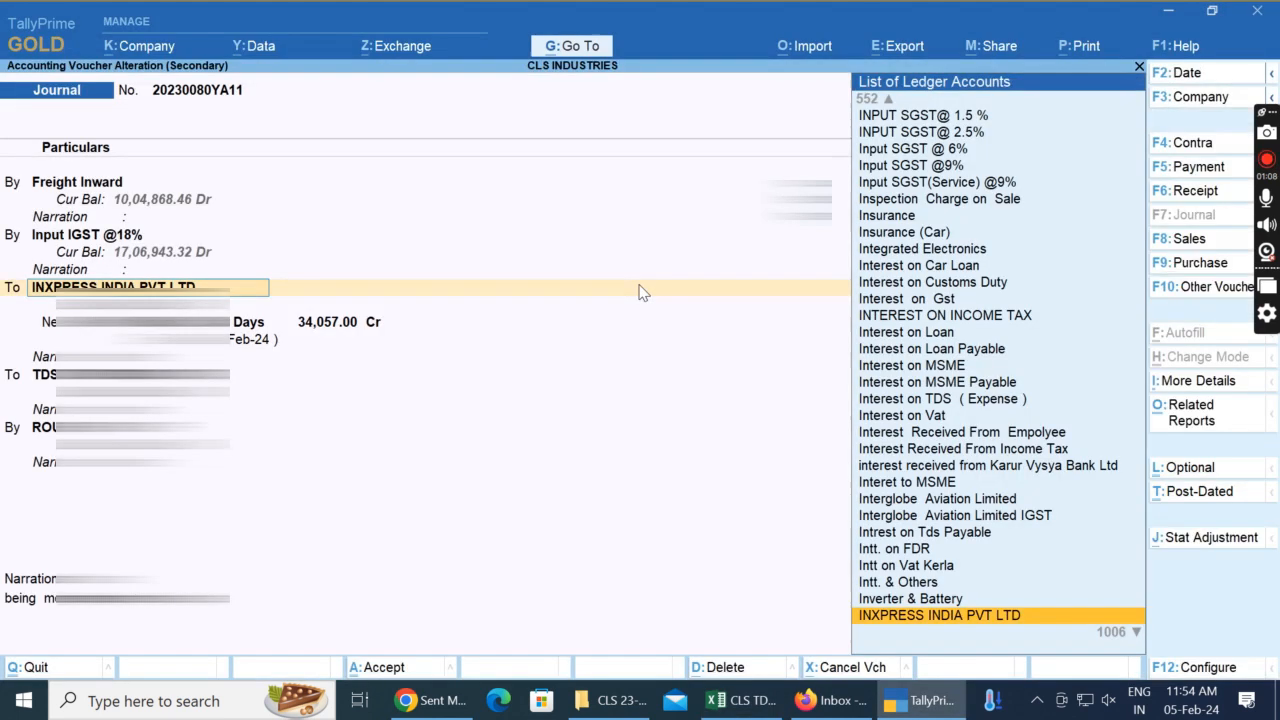
pyautogui.hotkey('ctrl', 'Return')
pyautogui.press('Return')
pyautogui.press('Return')
pyautogui.press('Return')
pyautogui.press('Return')
pyautogui.press('Return')
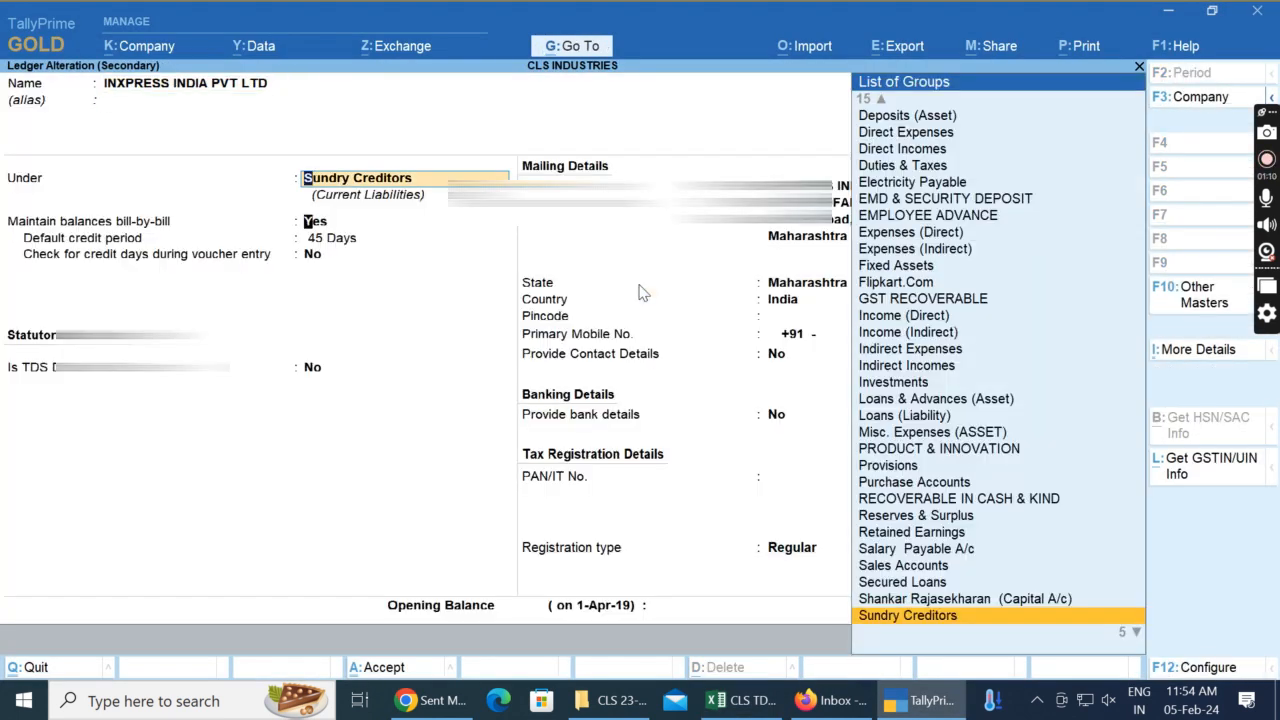
pyautogui.press('Return')
pyautogui.press('Return')
pyautogui.press('Return')
pyautogui.press('Return')
pyautogui.press('Return')
pyautogui.press('Return')
pyautogui.press('Return')
pyautogui.press('Return')
pyautogui.press('Return')
pyautogui.press('Return')
pyautogui.press('Return')
pyautogui.press('Return')
pyautogui.press('Return')
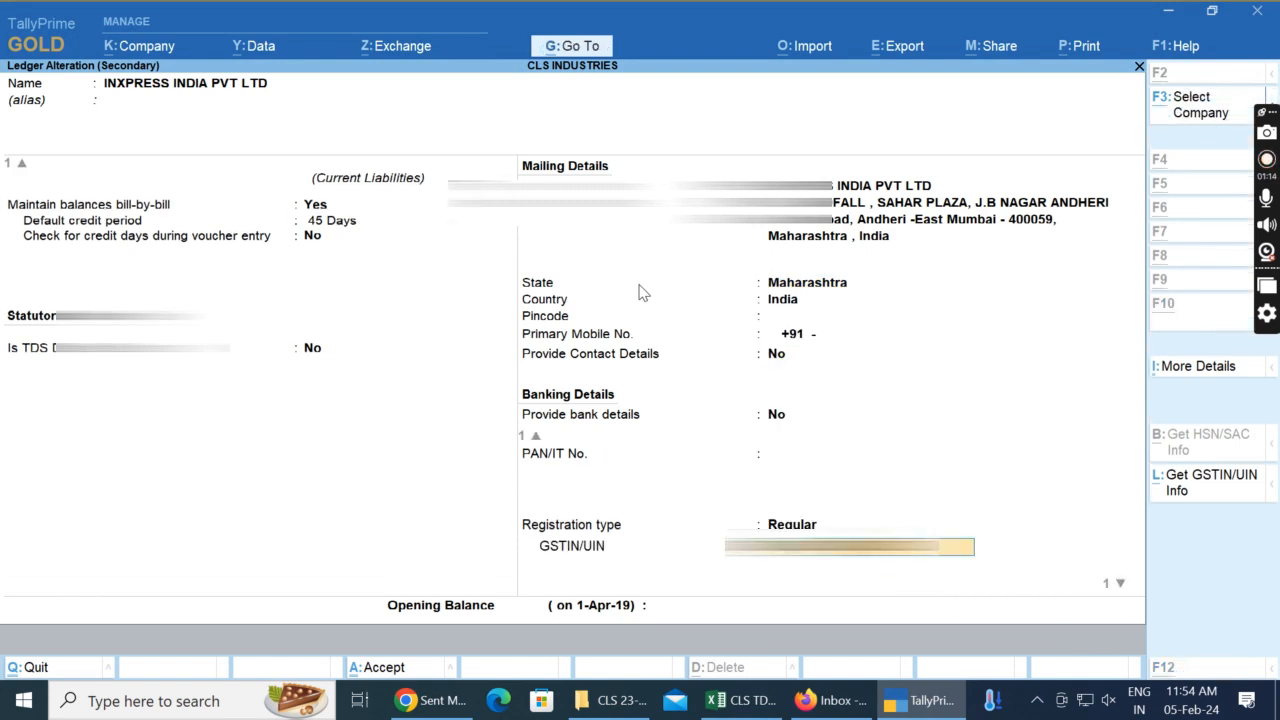
pyautogui.hotkey('alt', 'Tab')
pyautogui.hotkey('ctrl', 'v')
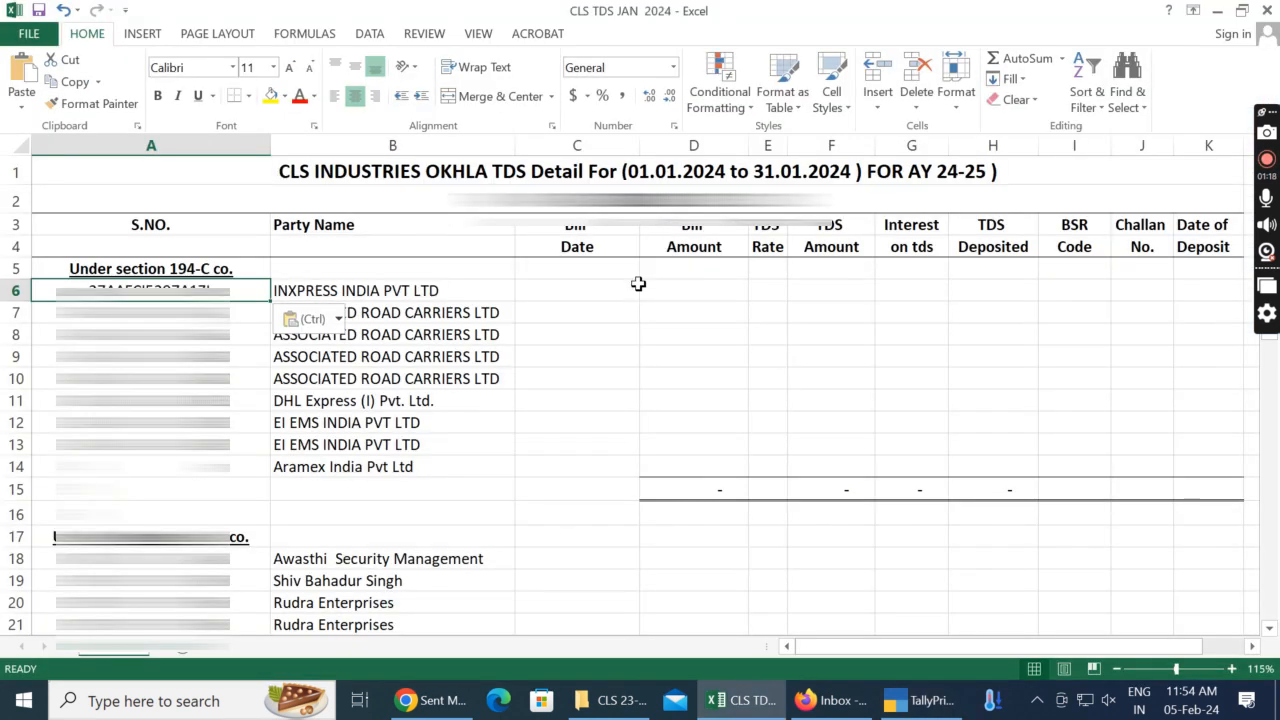
# Step: Trim the GSTIN in cell A6 down to the party's PAN
pyautogui.press('Return')
pyautogui.press('Up')
pyautogui.press('Left')
pyautogui.press('Left')
pyautogui.press('Left')
pyautogui.press('Left')
pyautogui.press('Left')
pyautogui.press('Left')
pyautogui.press('Left')
pyautogui.press('Left')
pyautogui.press('Left')
pyautogui.press('Left')
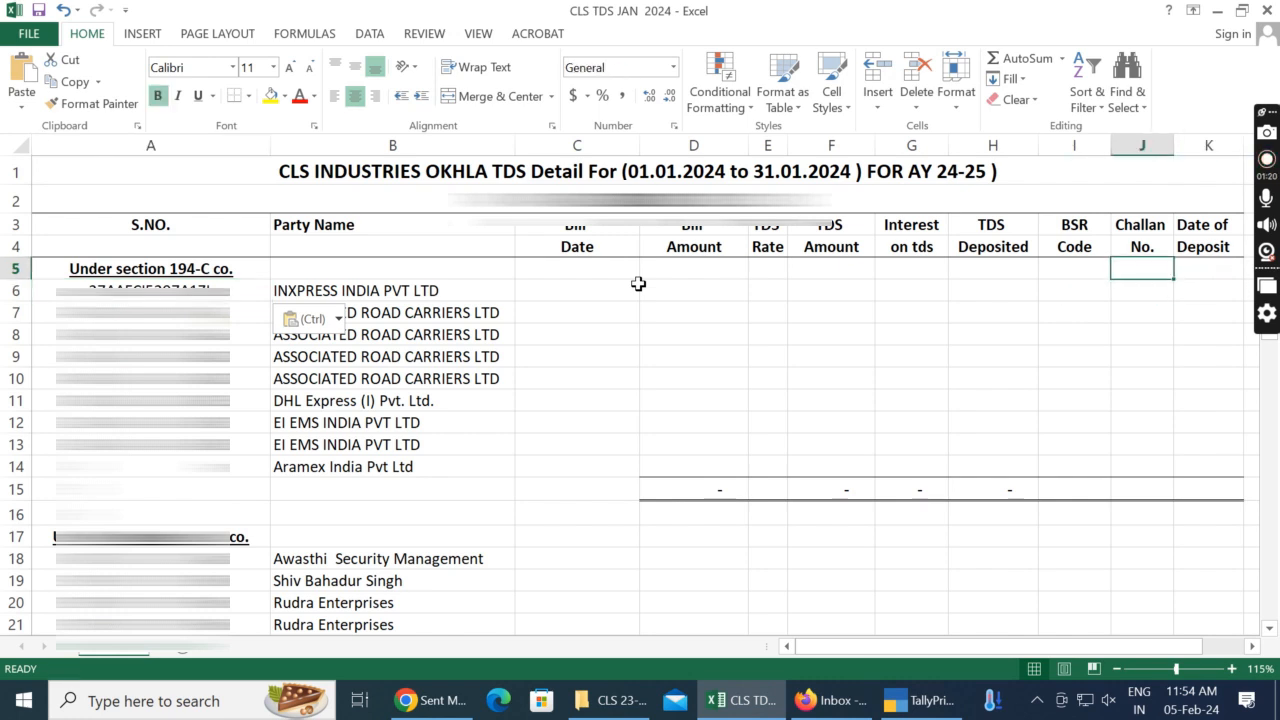
pyautogui.press('F2')
pyautogui.press('Down')
pyautogui.hotkey('ctrl', 'v')
pyautogui.press('F2')
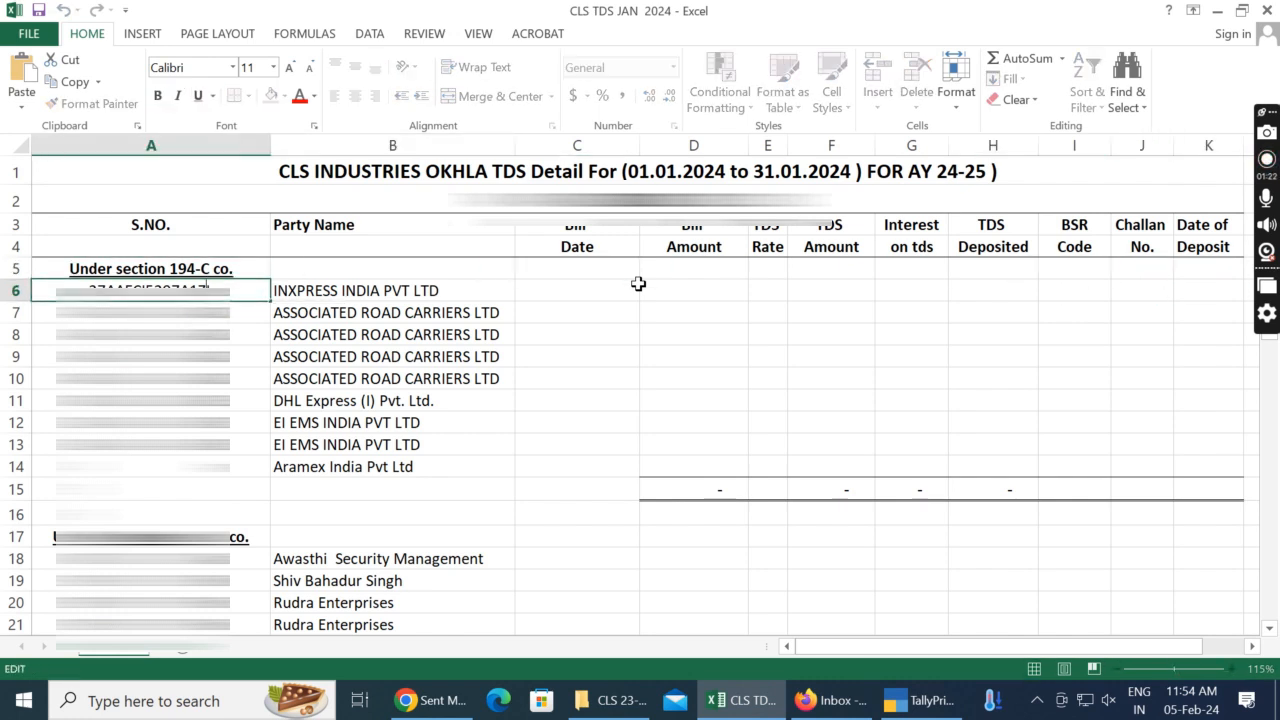
pyautogui.press('Delete')
pyautogui.press('Delete')
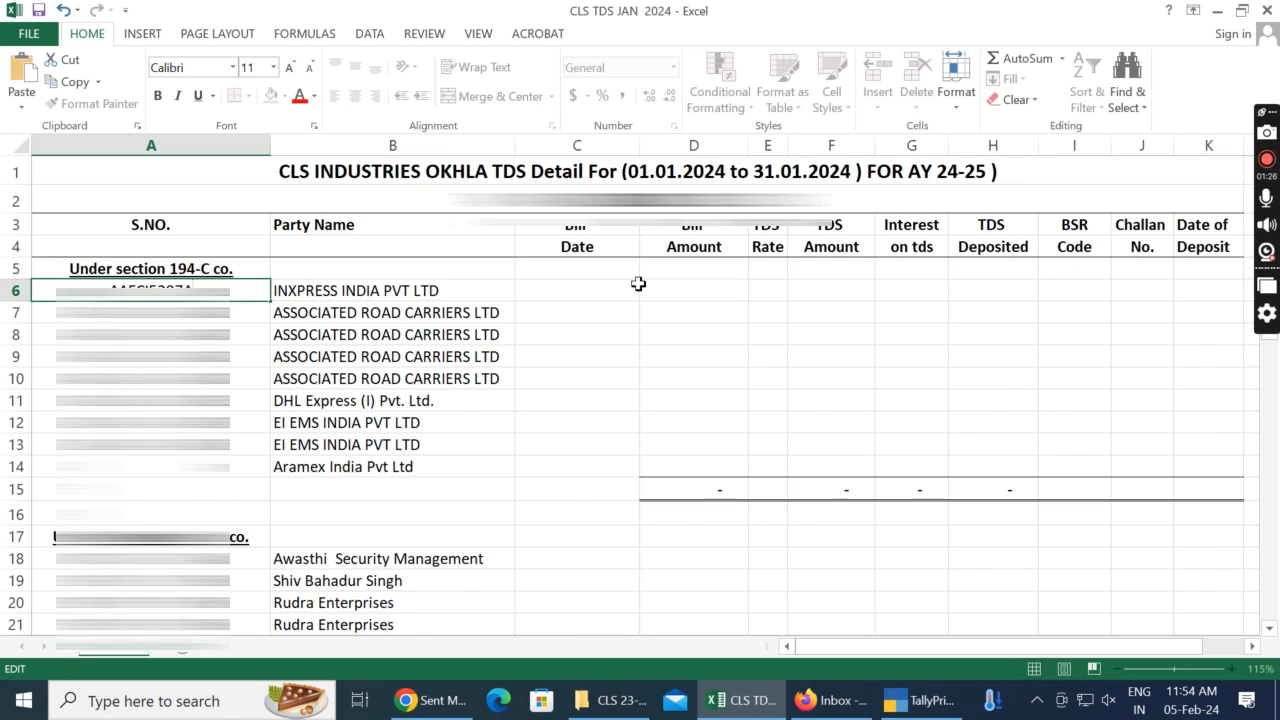
pyautogui.press('Return')
# Step: Close the party ledger in TallyPrime and enter the bill date 11/01/2024 in cell C6 of the Excel sheet
pyautogui.click(636, 288)
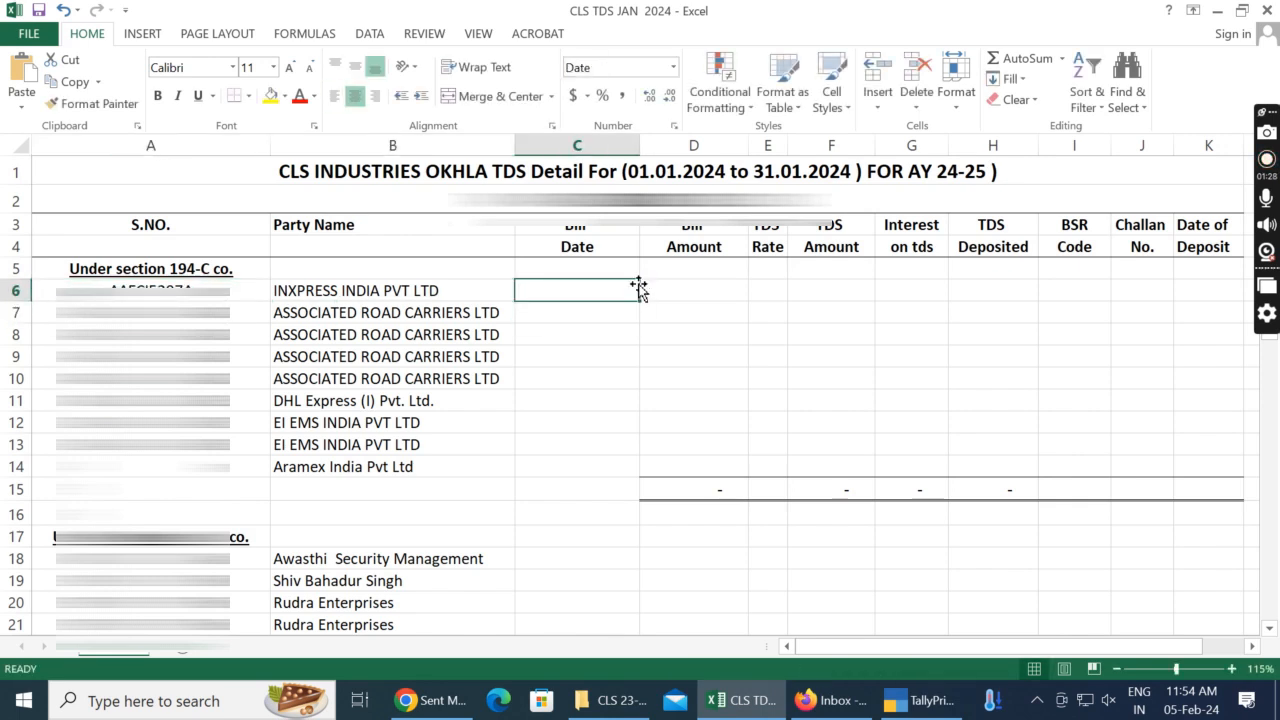
pyautogui.hotkey('alt', 'Tab')
pyautogui.press('Escape')
pyautogui.press('Escape')
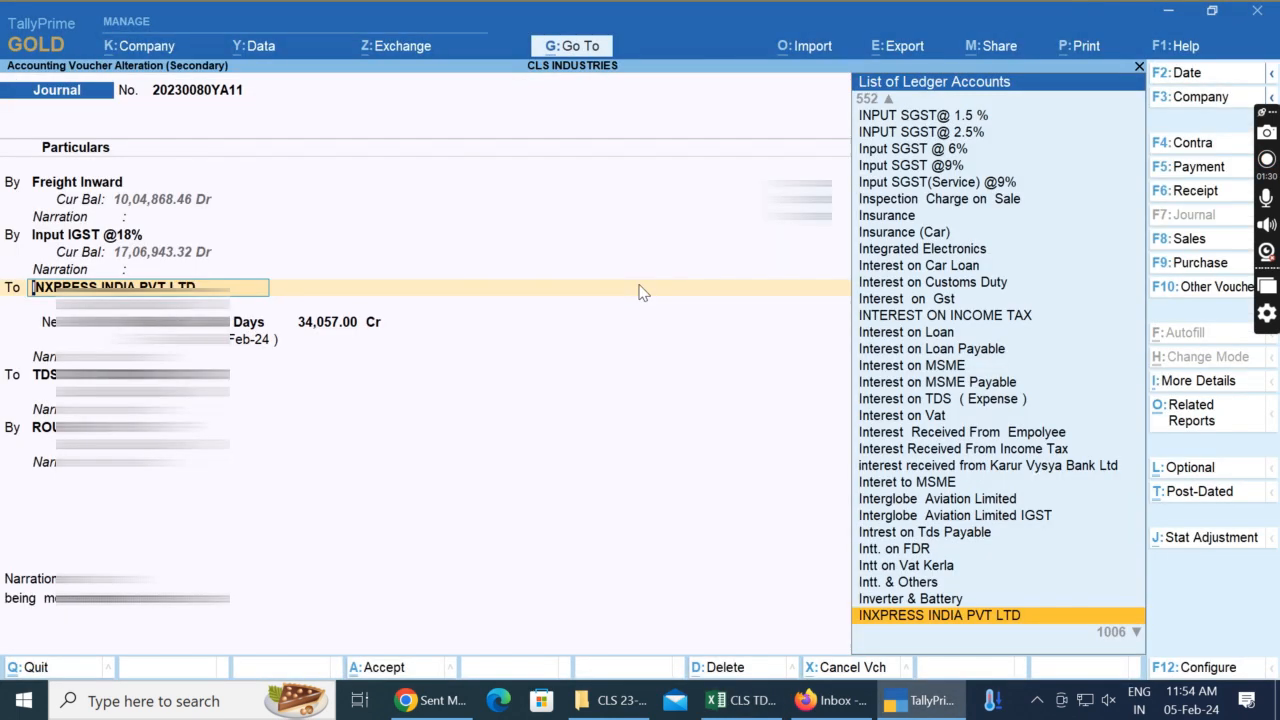
pyautogui.press('Escape')
pyautogui.hotkey('alt', 'Tab')
pyautogui.write('11')
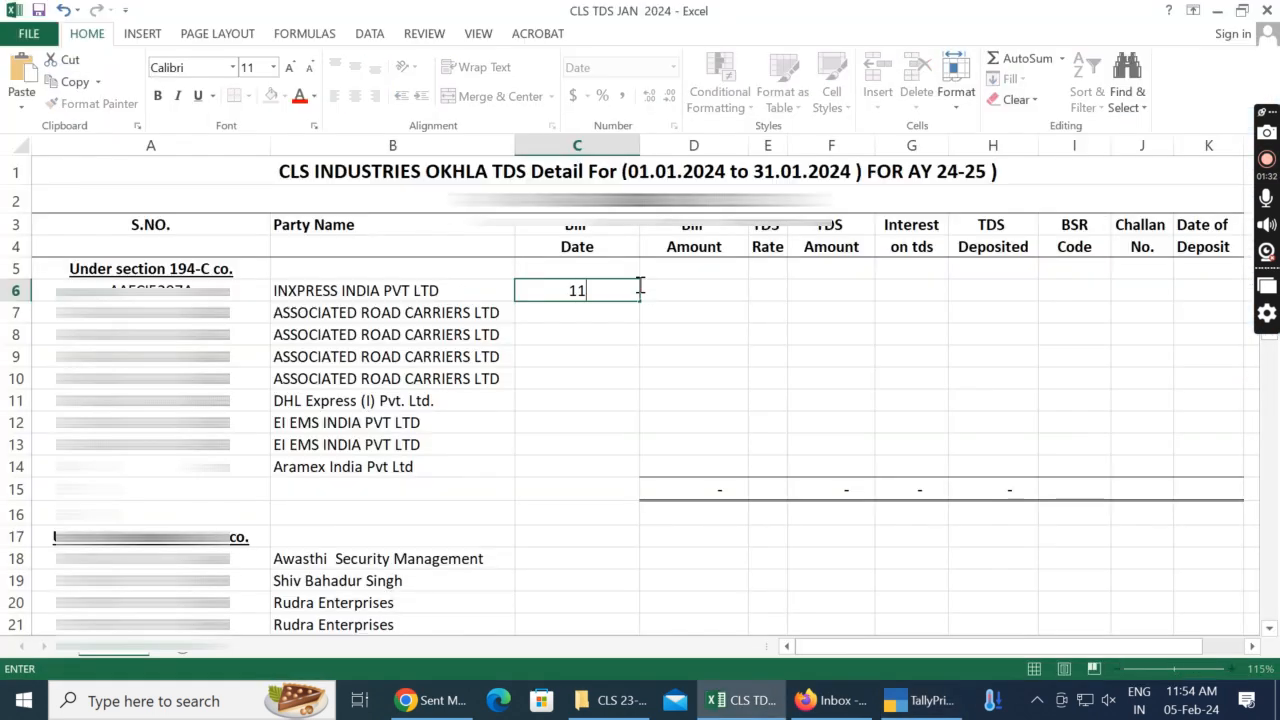
pyautogui.write('/01/2024')
pyautogui.press('Return')
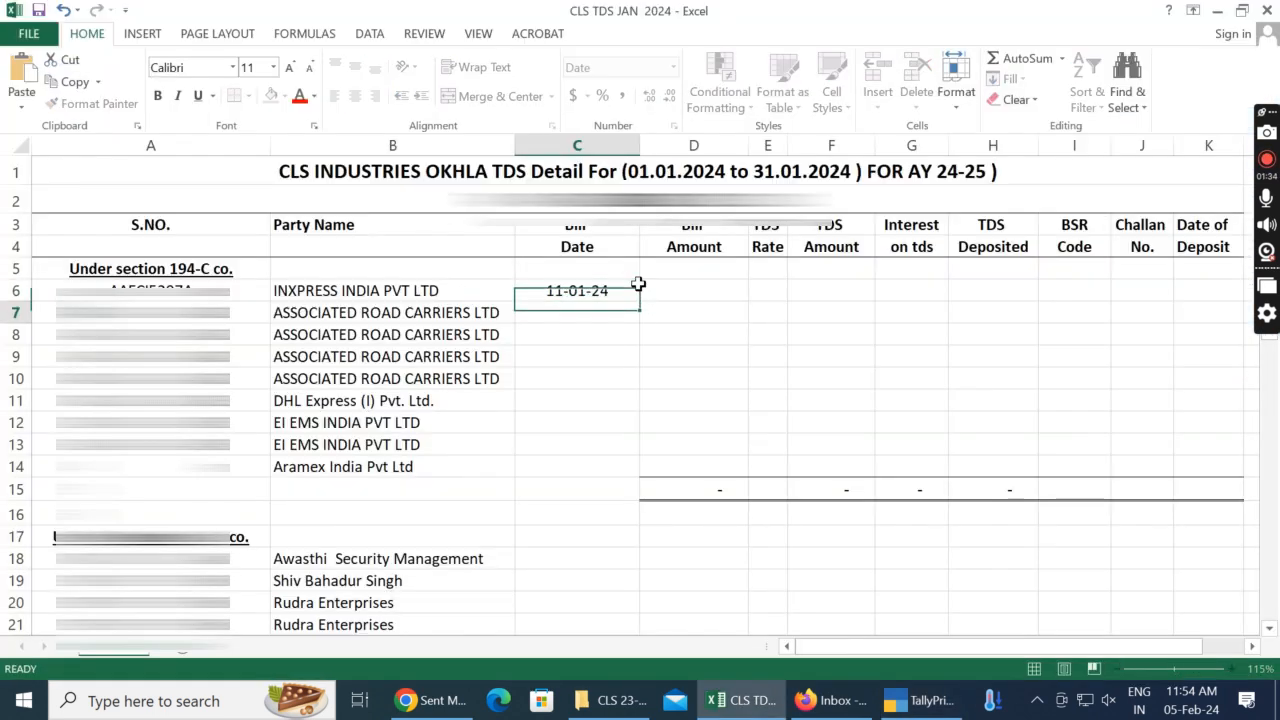
# Step: Look up the Freight Inward debit in the TallyPrime journal and enter 29360 as the Bill Amount in cell D6 of the Excel sheet
pyautogui.click(641, 290)
pyautogui.hotkey('alt', 'Tab')
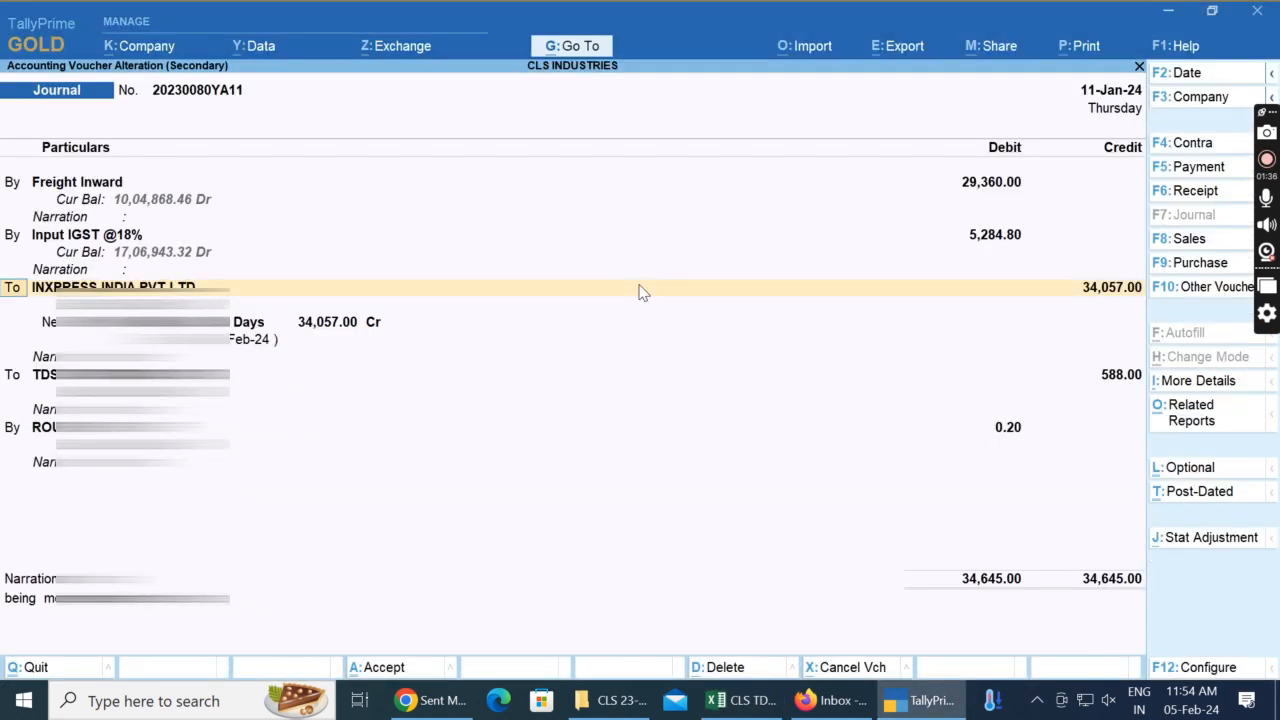
pyautogui.press('Up')
pyautogui.press('Up')
pyautogui.press('Up')
pyautogui.press('Up')
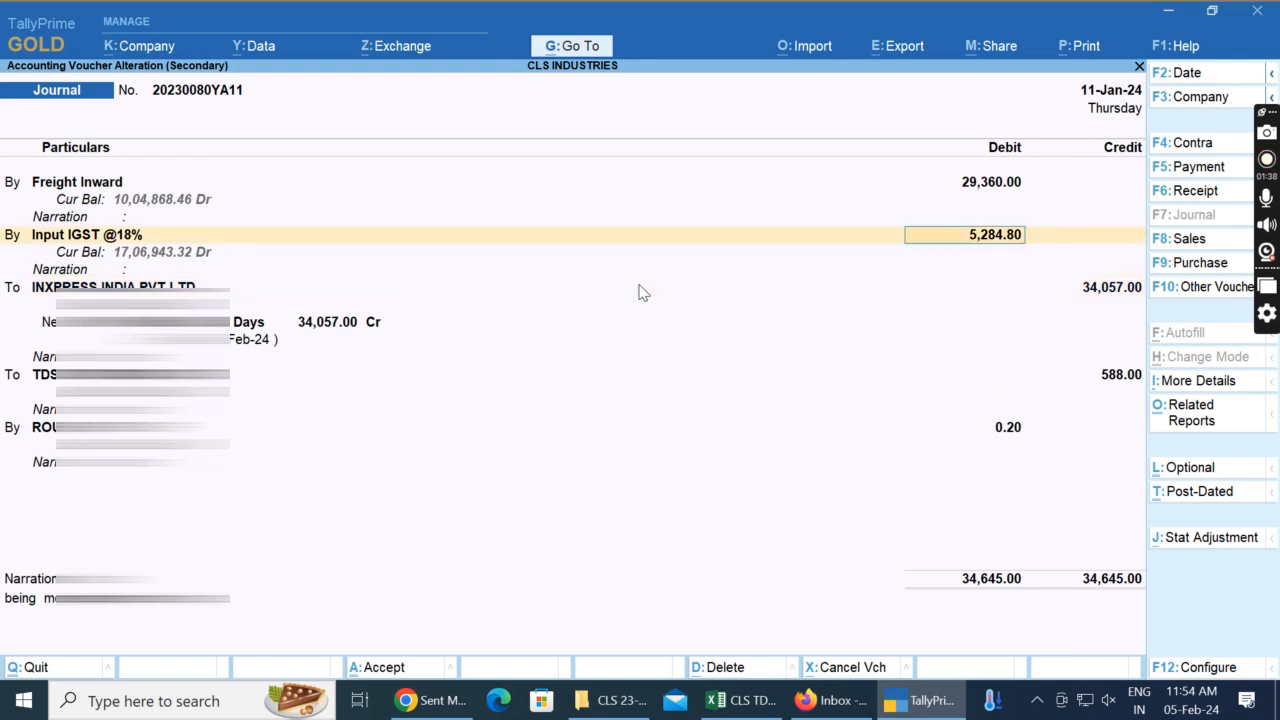
pyautogui.hotkey('alt', 'Tab')
pyautogui.write('29360')
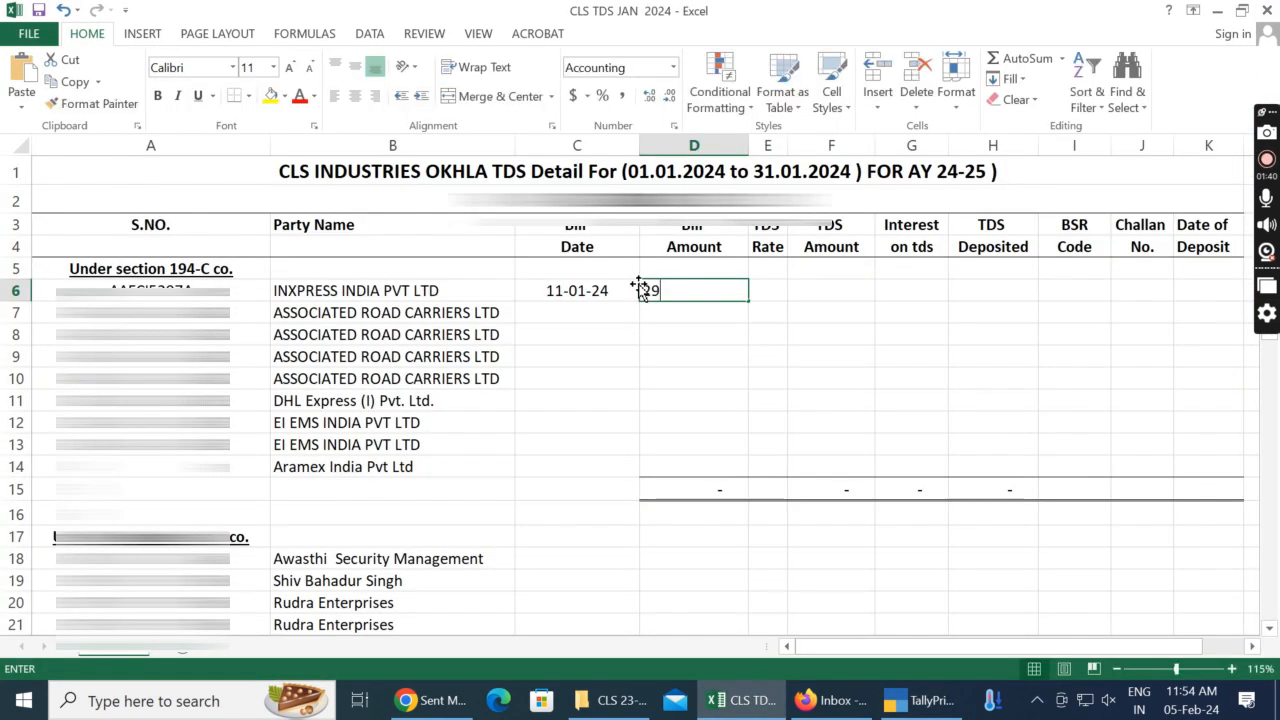
pyautogui.press('Return')
pyautogui.press('Up')
pyautogui.press('Right')
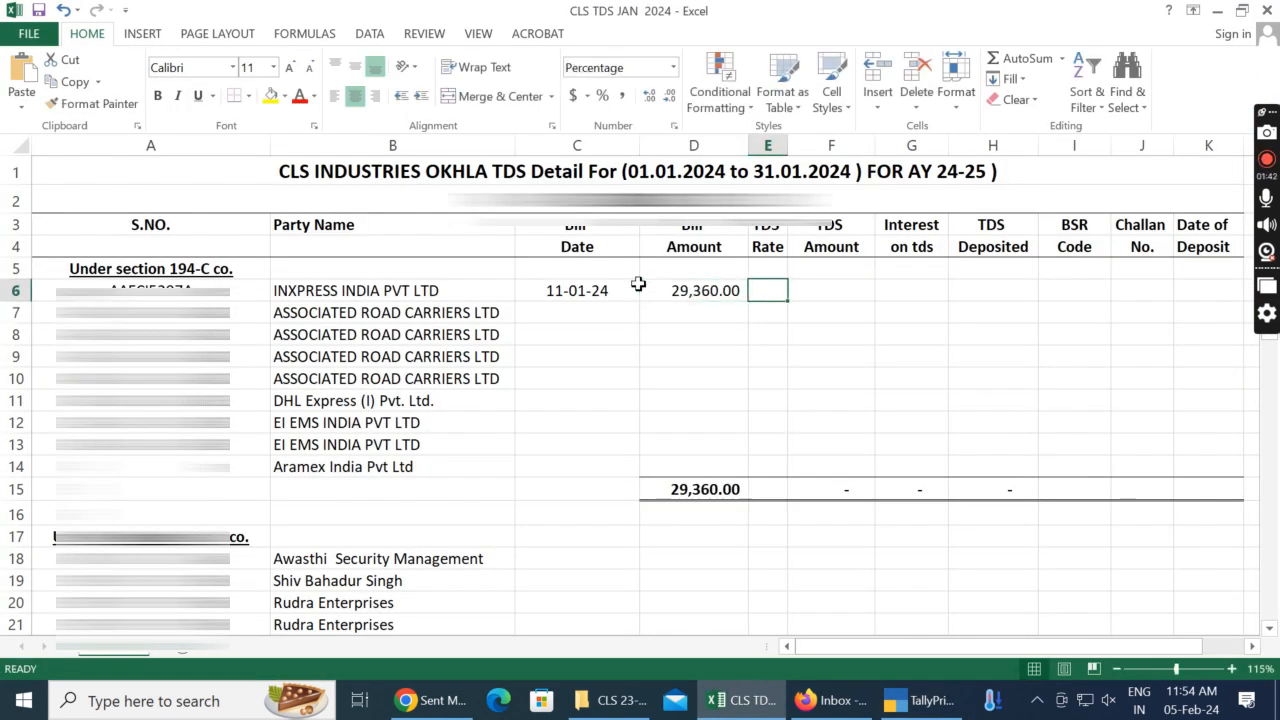
# Step: Enter 2% as the TDS Rate for INXPRESS INDIA PVT LTD in cell E6
pyautogui.write('2')
pyautogui.press('Return')
pyautogui.press('Left')
pyautogui.press('Left')
pyautogui.press('Left')
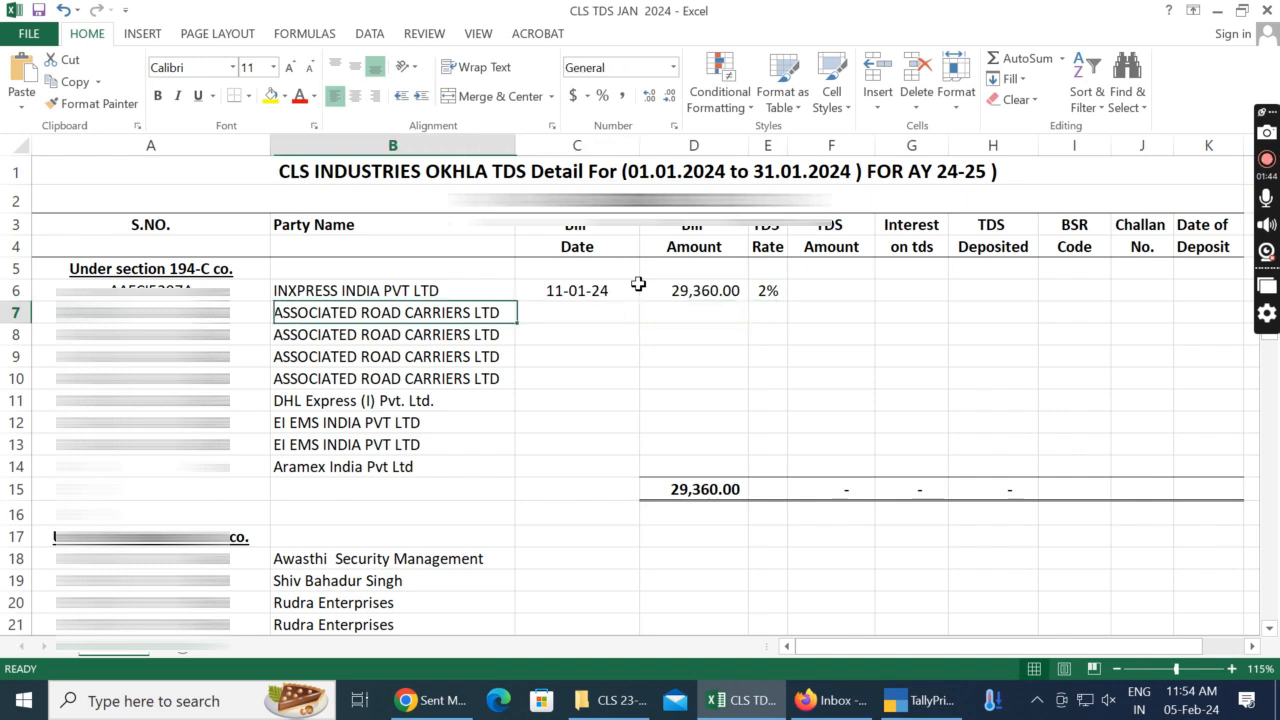
pyautogui.press('Up')
pyautogui.press('Right')
pyautogui.press('Right')
pyautogui.press('Right')
pyautogui.press('Right')
# Step: Calculate the TDS Amount in cell F6 by multiplying the bill amount in D6 by the rate in E6
pyautogui.hotkey('alt', 'Tab')
pyautogui.hotkey('alt', 'Tab')
pyautogui.write('=')
pyautogui.click(641, 289)
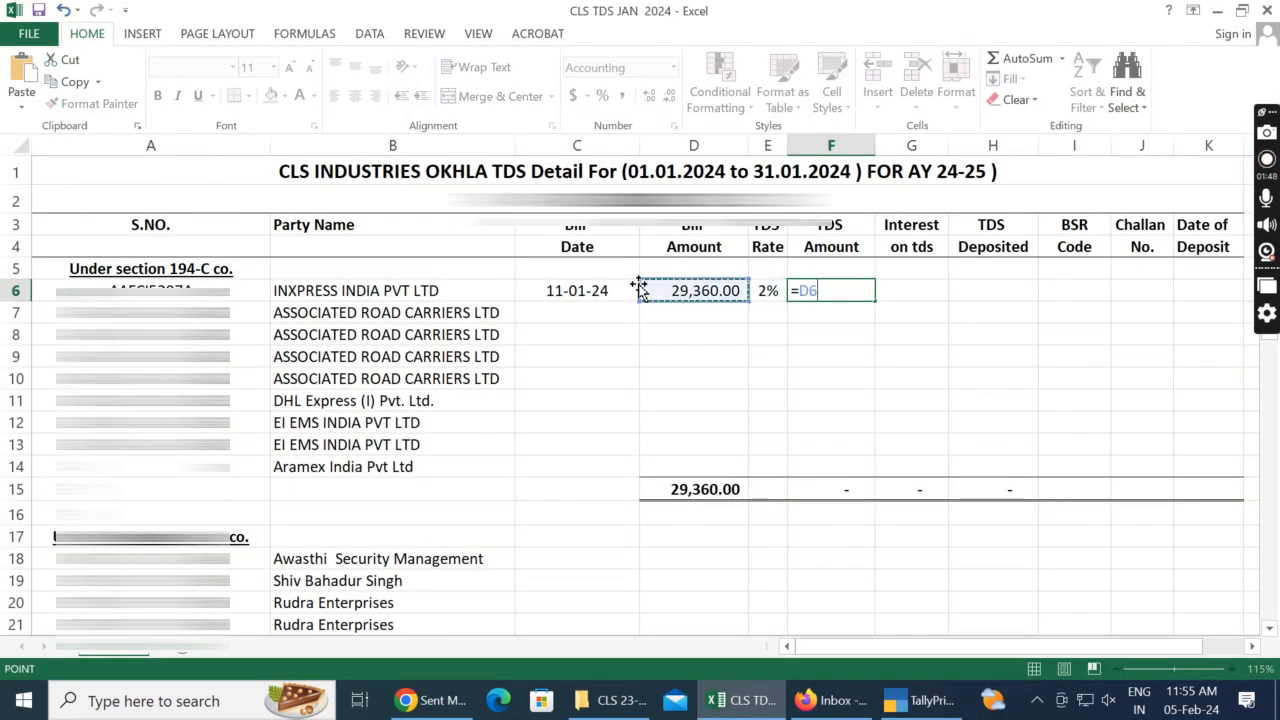
pyautogui.write('*')
pyautogui.press('Left')
pyautogui.press('Return')
# Step: Replace the formula in cell F6 with the rounded TDS Amount 588
pyautogui.press('Up')
pyautogui.press('F2')
pyautogui.press('Escape')
pyautogui.press('Right')
pyautogui.press('Left')
pyautogui.write('58')
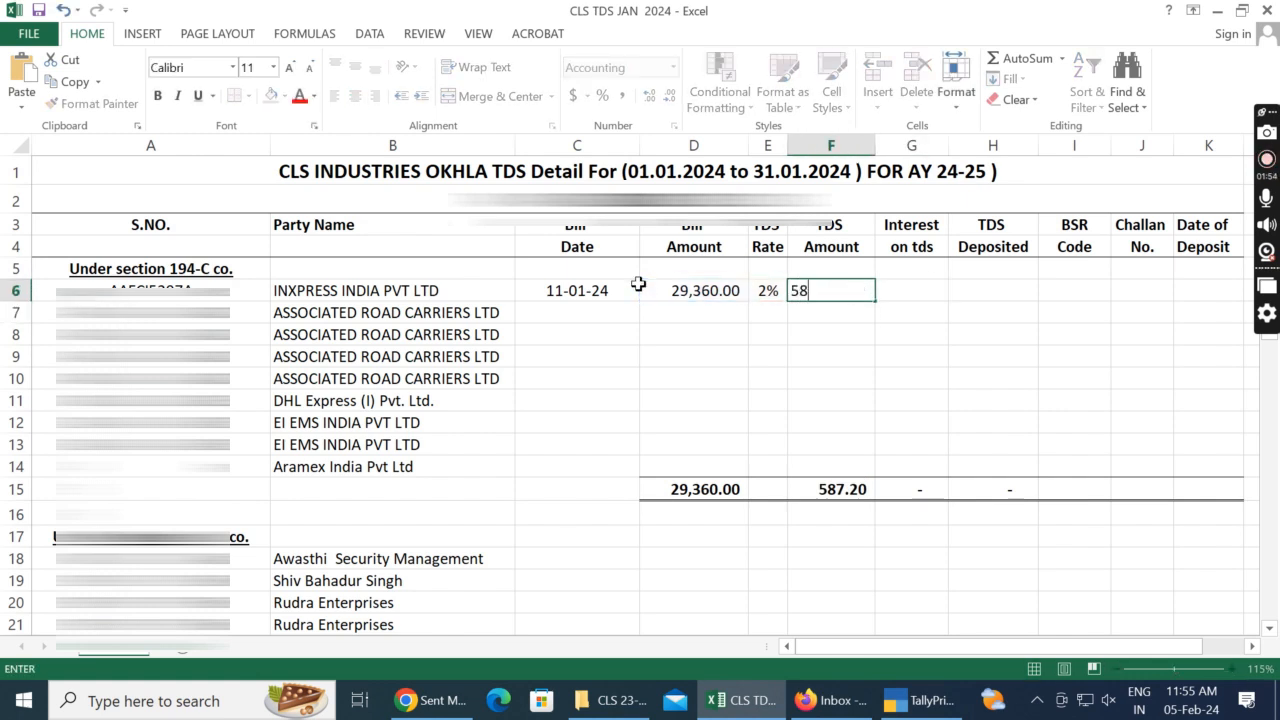
pyautogui.press('Return')
pyautogui.press('Up')
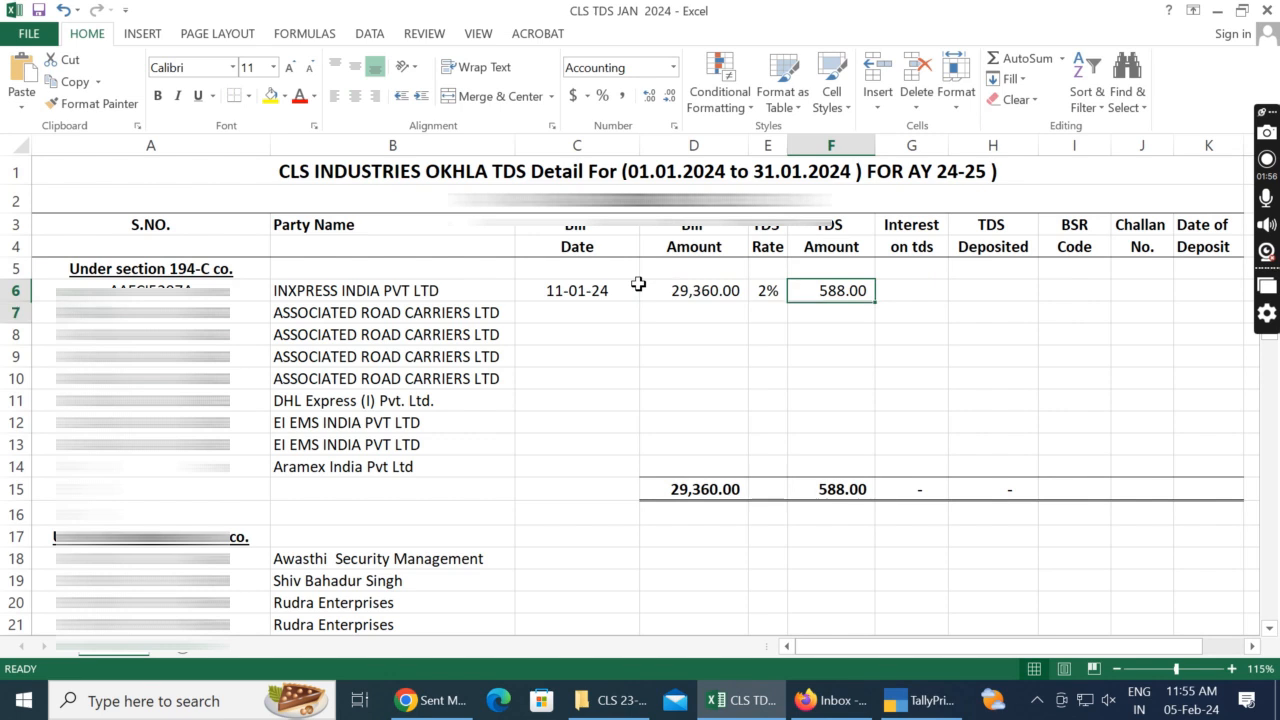
# Step: Enter 0 as the Interest on TDS for INXPRESS INDIA PVT LTD in cell G6
pyautogui.hotkey('shift', 'Down')
pyautogui.hotkey('shift', 'Down')
pyautogui.hotkey('shift', 'Down')
pyautogui.hotkey('shift', 'Down')
pyautogui.hotkey('shift', 'Down')
pyautogui.hotkey('shift', 'Down')
pyautogui.hotkey('shift', 'Down')
pyautogui.hotkey('shift', 'Down')
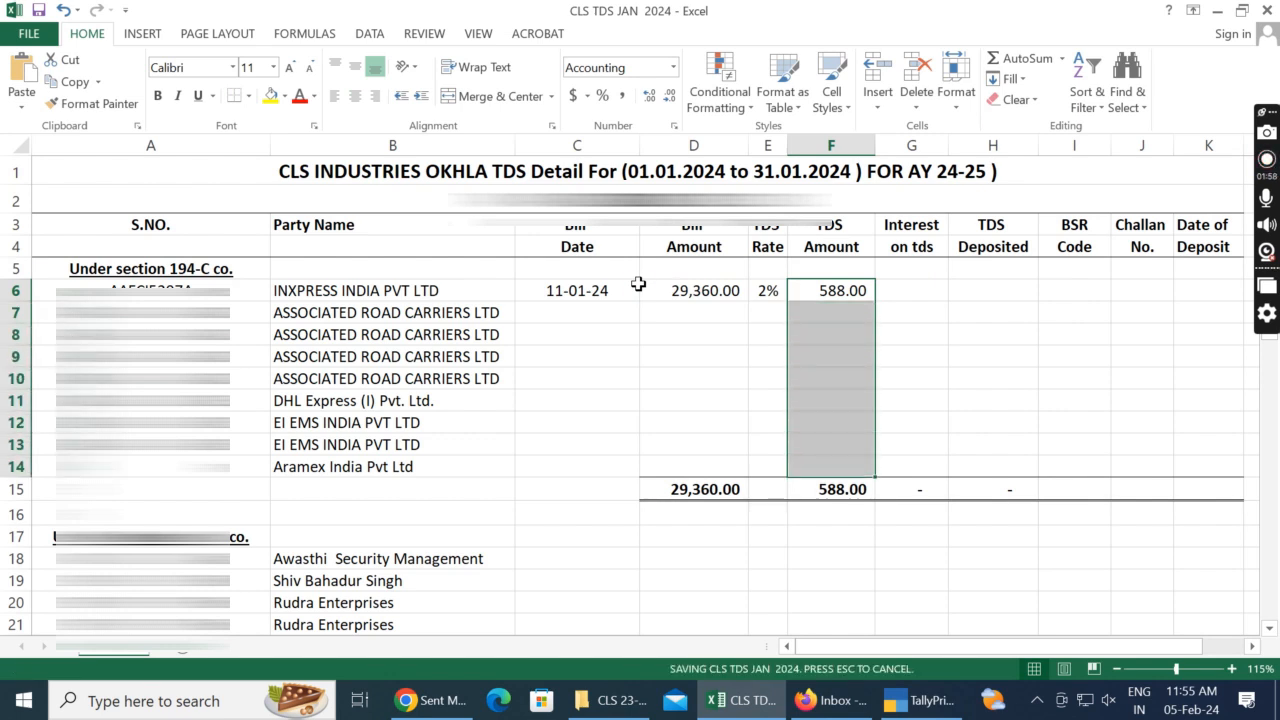
pyautogui.press('Right')
pyautogui.write('0')
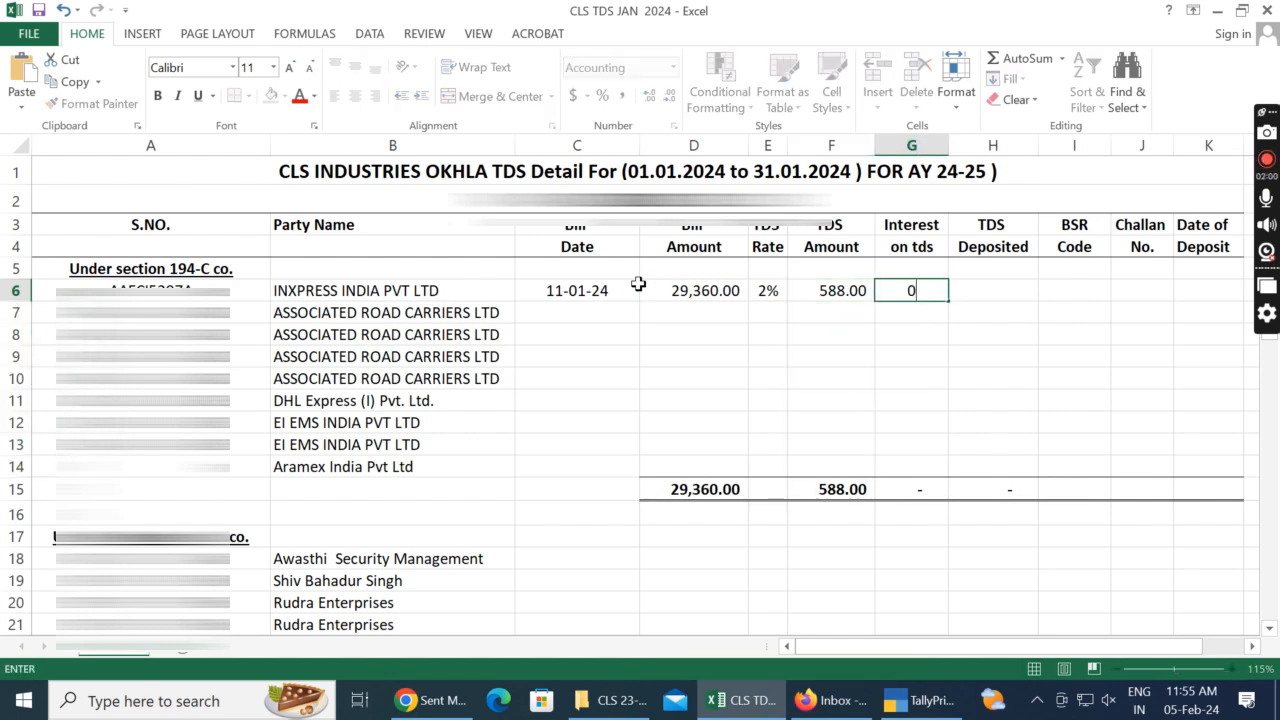
# Step: Calculate TDS Deposited in cell H6 by adding the TDS amount in F6 and the interest in G6
pyautogui.press('Right')
pyautogui.write('=')
pyautogui.press('Left')
pyautogui.press('Left')
pyautogui.write('+')
pyautogui.press('Left')
pyautogui.press('Return')
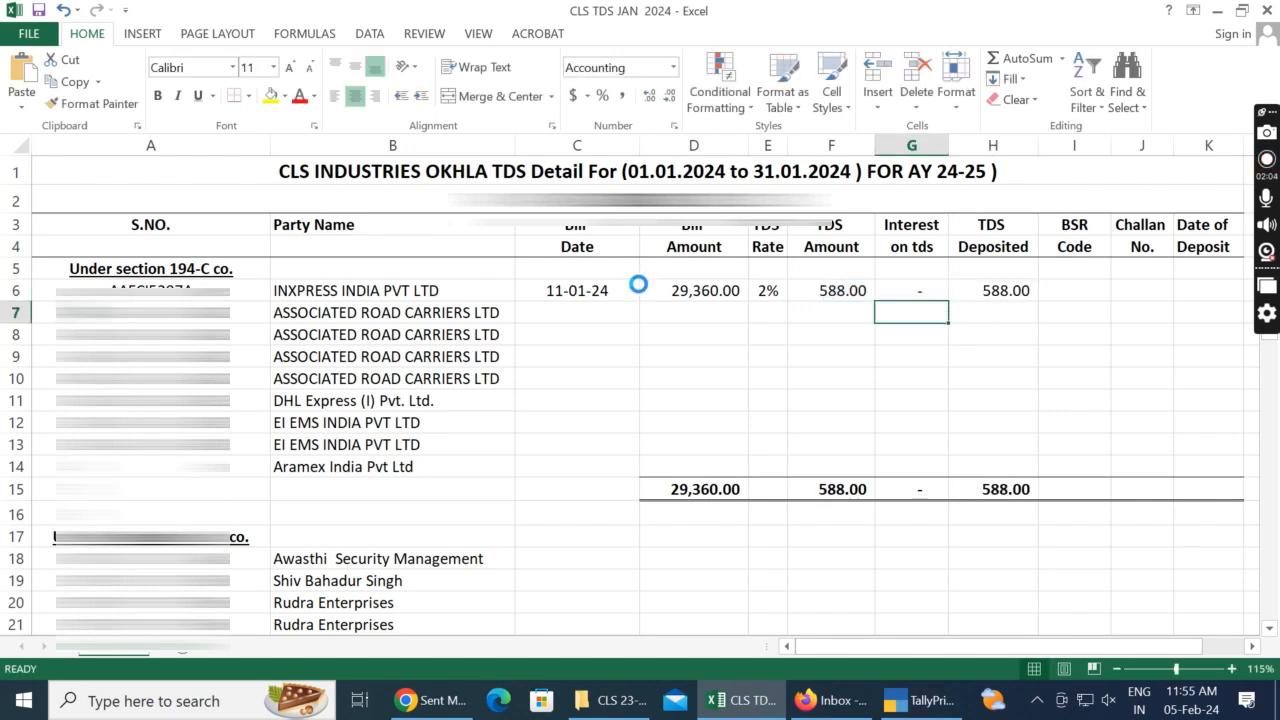
# Step: Switch to TallyPrime, close the INXPRESS journal, and open the next TDS journal voucher to check its party ledger
pyautogui.press('Left')
pyautogui.press('Left')
pyautogui.press('Left')
pyautogui.press('Left')
pyautogui.hotkey('alt', 'Tab')
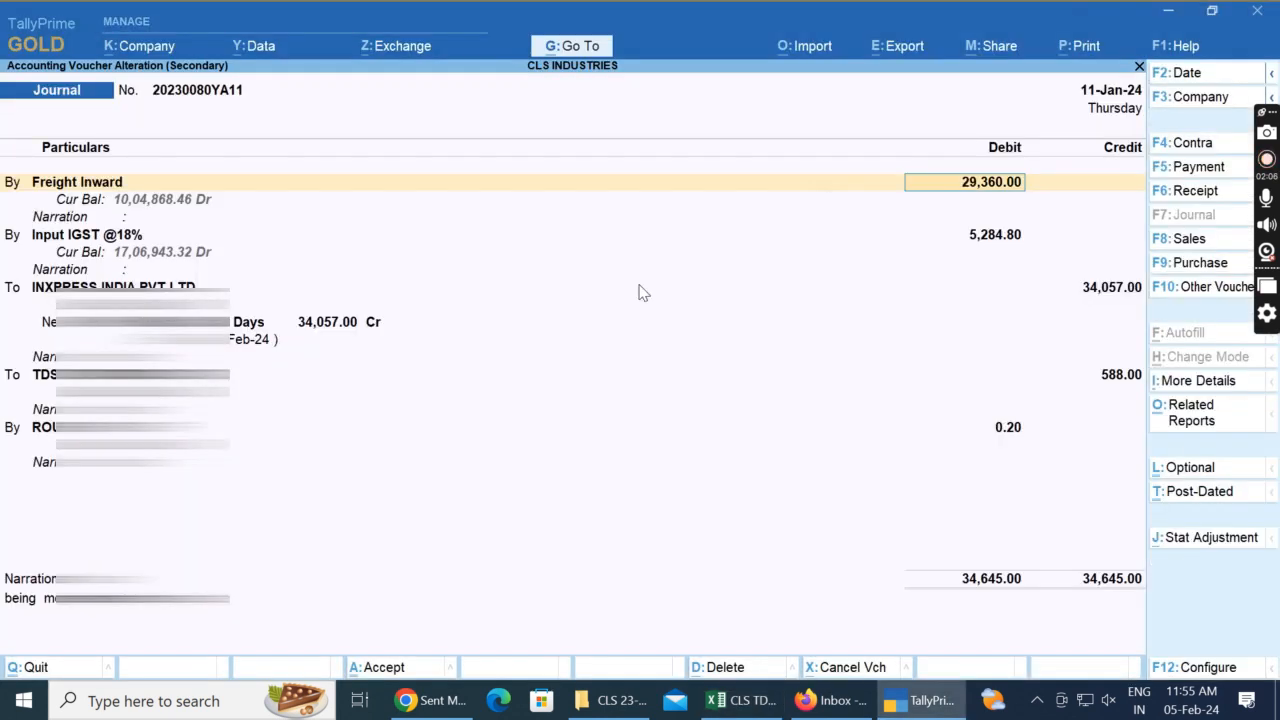
pyautogui.press('Escape')
pyautogui.press('Down')
pyautogui.press('Return')
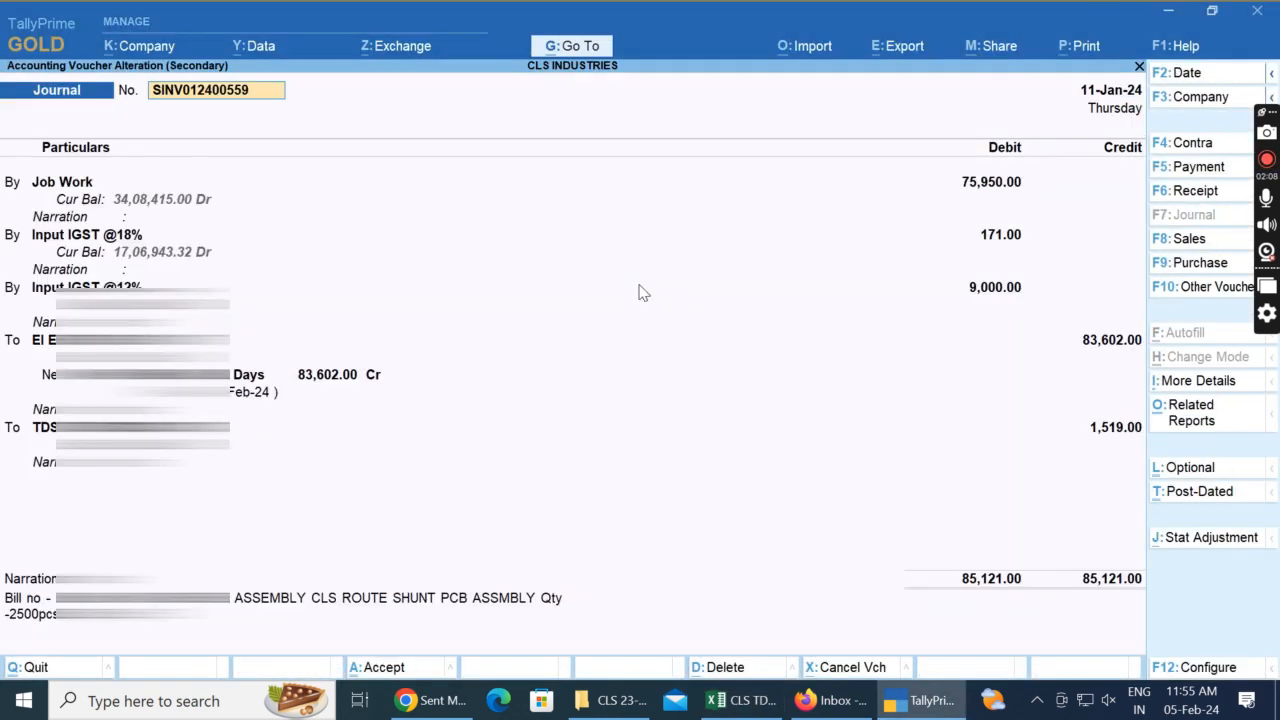
pyautogui.press('Return')
pyautogui.press('Return')
pyautogui.press('Return')
pyautogui.press('Return')
pyautogui.press('Return')
pyautogui.press('Return')
pyautogui.press('Return')
pyautogui.press('Return')
pyautogui.press('Return')
pyautogui.press('Return')
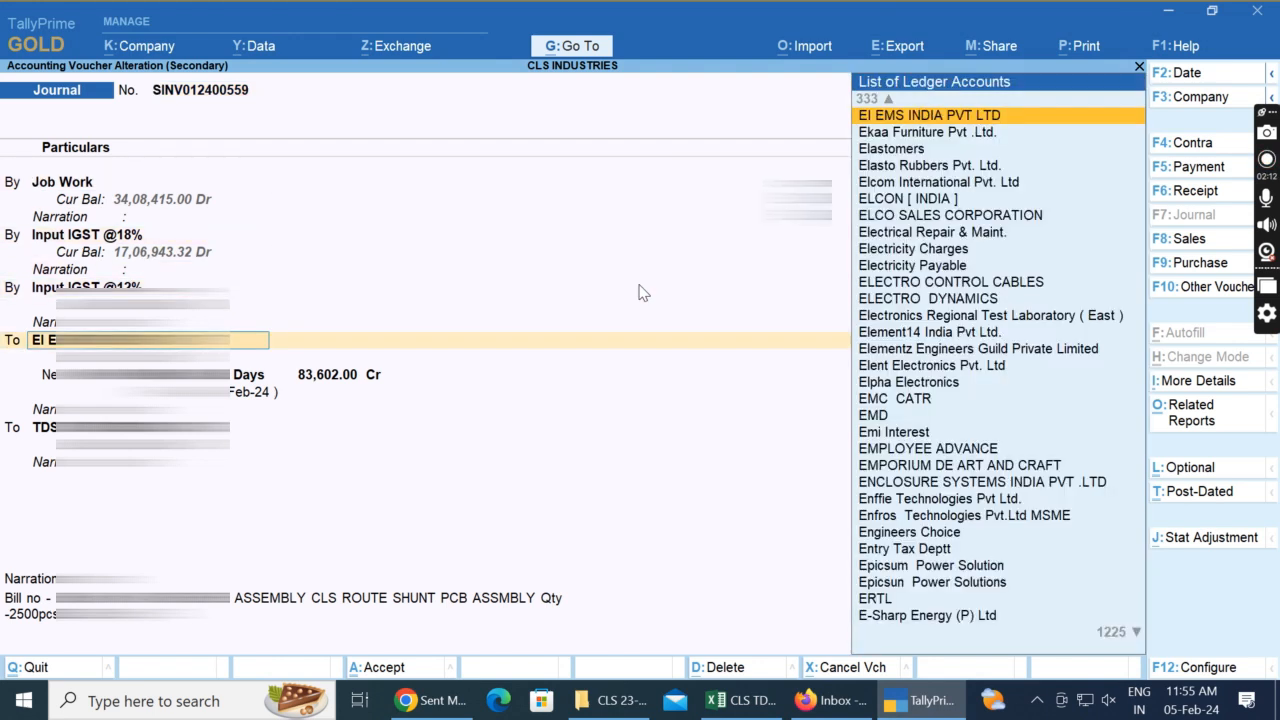
# Step: Switch back to Excel and clear the ASSOCIATED ROAD CARRIERS LTD and DHL Express entries in columns A and B of rows 7 to 11
pyautogui.hotkey('alt', 'Tab')
pyautogui.press('Left')
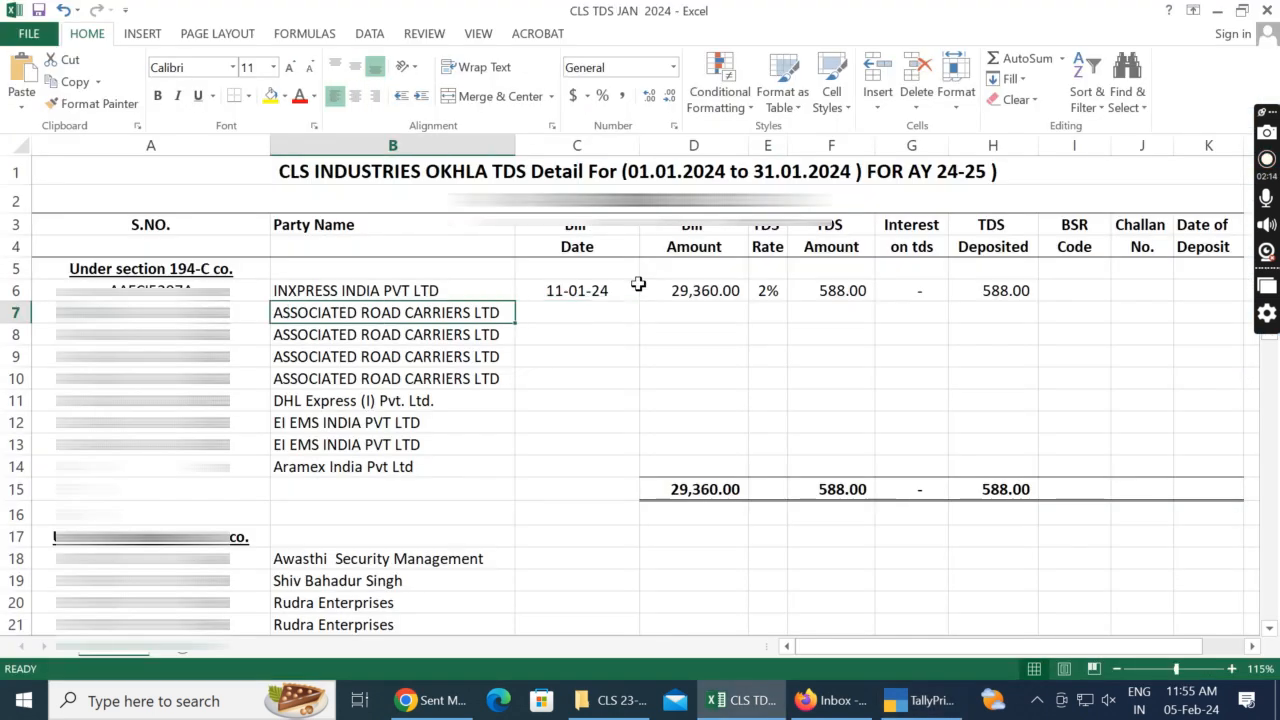
pyautogui.hotkey('ctrl', 'b')
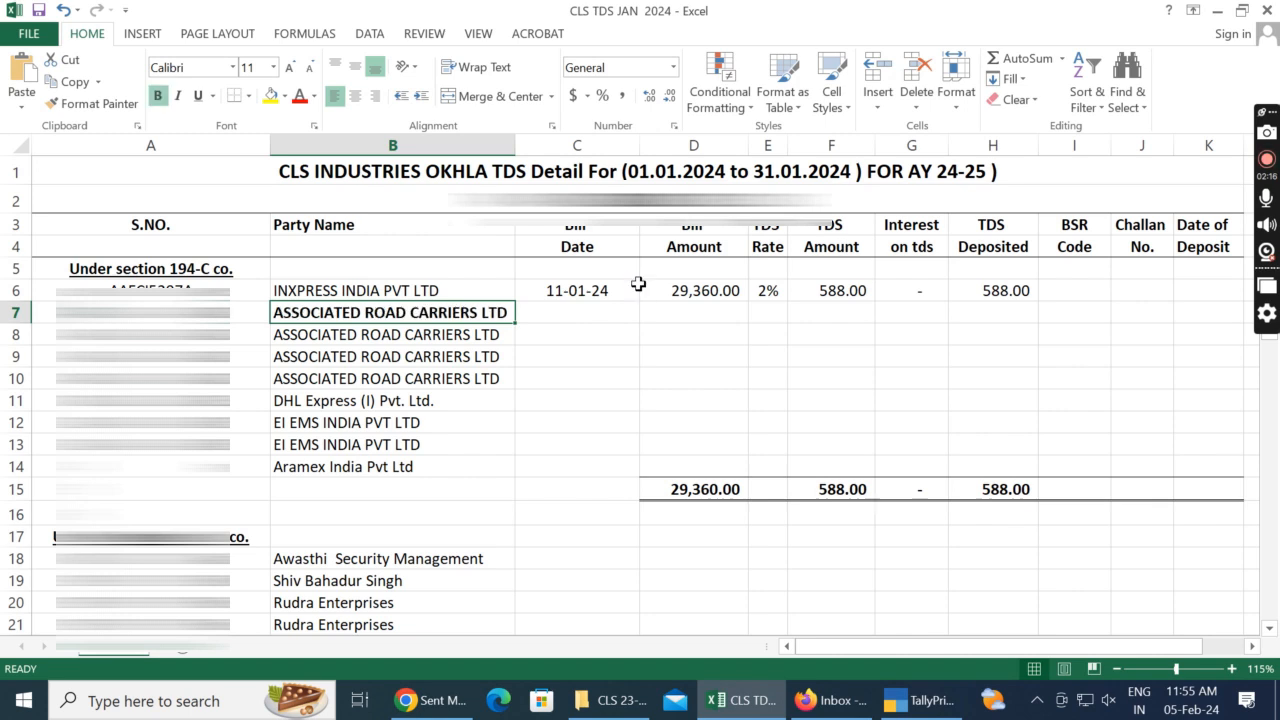
pyautogui.hotkey('ctrl', 'b')
pyautogui.press('BackSpace')
pyautogui.press('Left')
pyautogui.press('BackSpace')
pyautogui.press('Down')
pyautogui.press('BackSpace')
pyautogui.press('Down')
pyautogui.press('BackSpace')
pyautogui.press('Down')
pyautogui.press('BackSpace')
pyautogui.press('Down')
pyautogui.press('BackSpace')
pyautogui.press('Right')
pyautogui.press('BackSpace')
pyautogui.press('Up')
pyautogui.press('BackSpace')
pyautogui.press('Up')
pyautogui.press('BackSpace')
pyautogui.press('Up')
pyautogui.press('BackSpace')
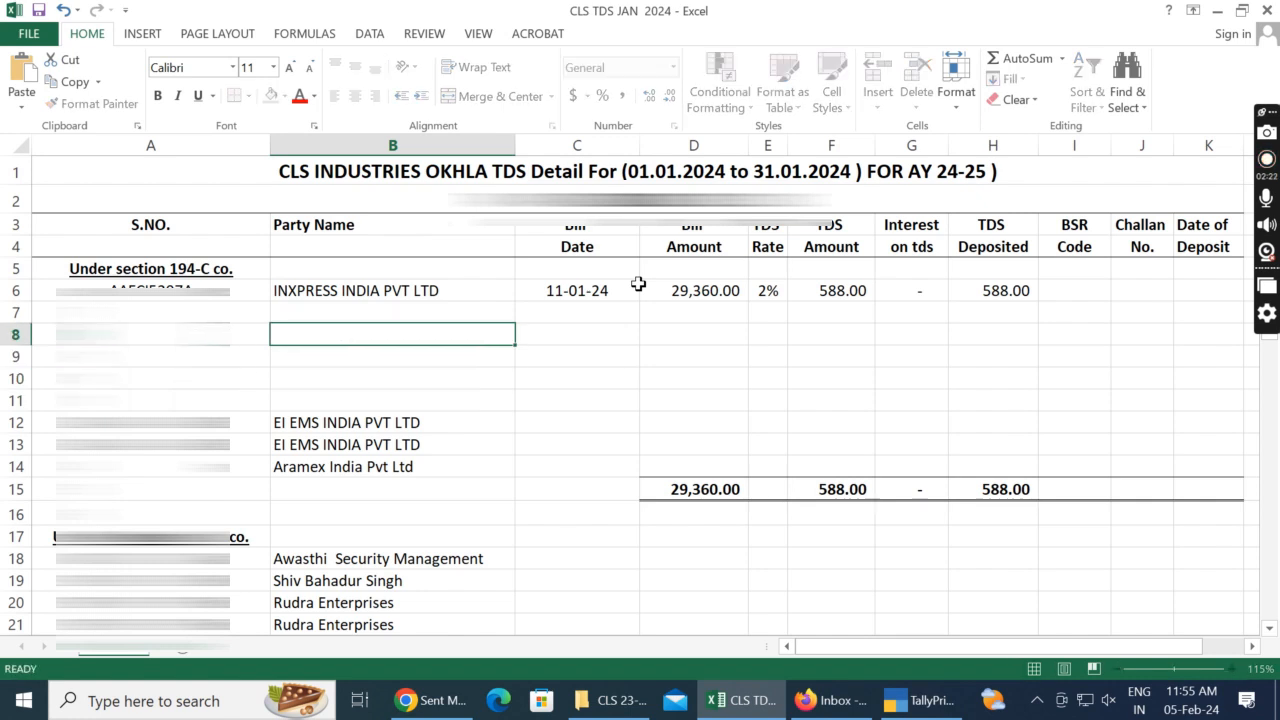
# Step: Move the two EI EMS INDIA PVT LTD entries from A12:B13 up to A7:B8
pyautogui.press('Down')
pyautogui.press('Down')
pyautogui.press('Down')
pyautogui.press('Down')
pyautogui.press('Down')
pyautogui.hotkey('shift', 'Up')
pyautogui.hotkey('shift', 'Left')
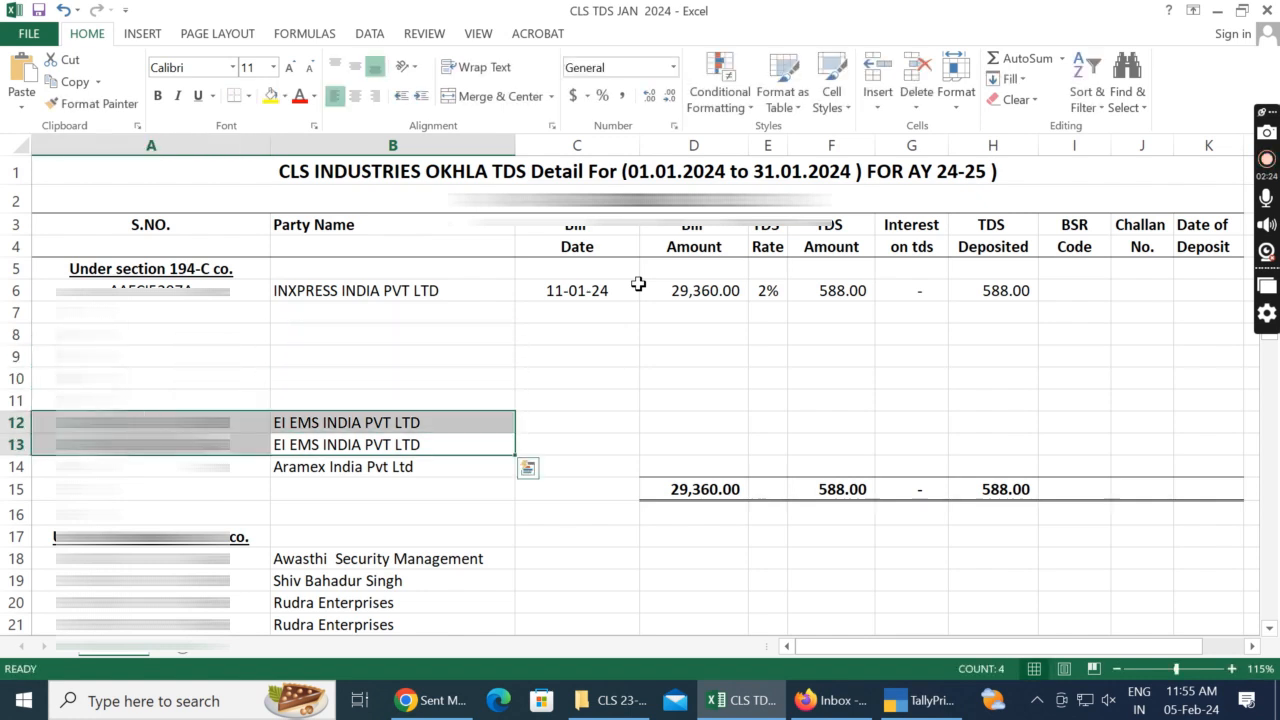
pyautogui.hotkey('ctrl', 'c')
pyautogui.press('Left')
pyautogui.press('Up')
pyautogui.press('Up')
pyautogui.press('Up')
pyautogui.press('Up')
pyautogui.press('Up')
pyautogui.press('Up')
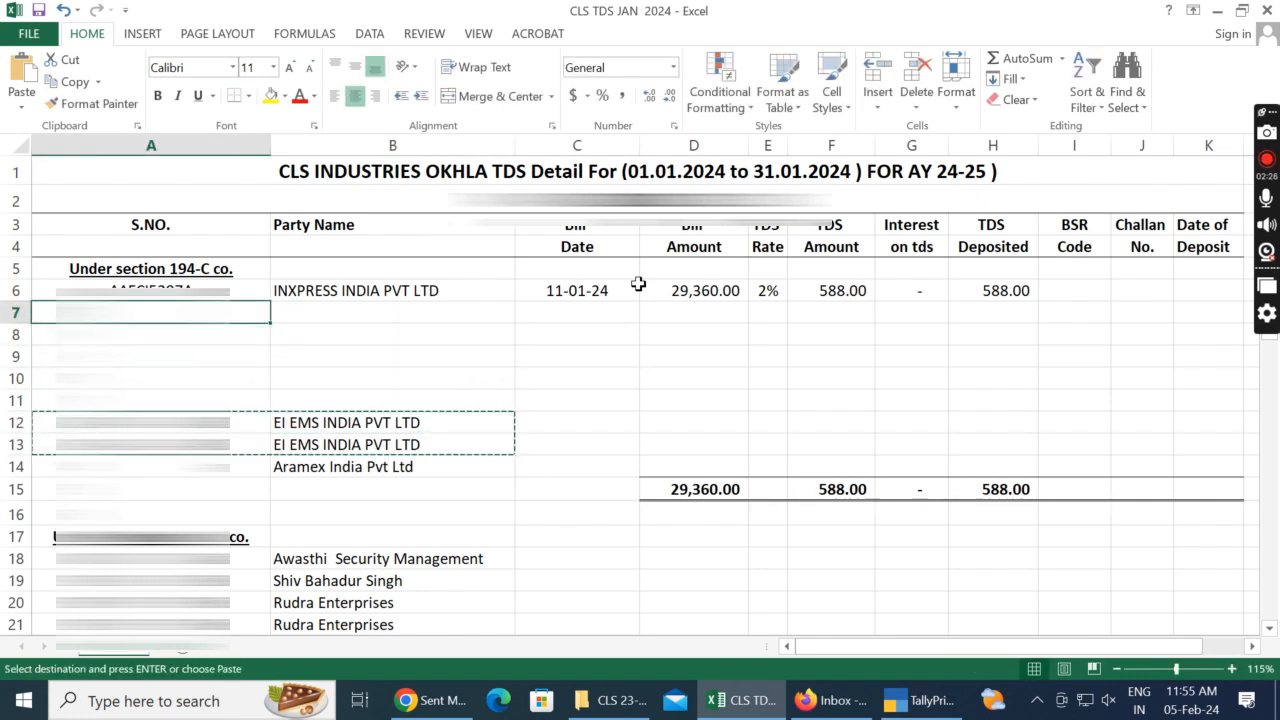
pyautogui.hotkey('ctrl', 'v')
pyautogui.press('Right')
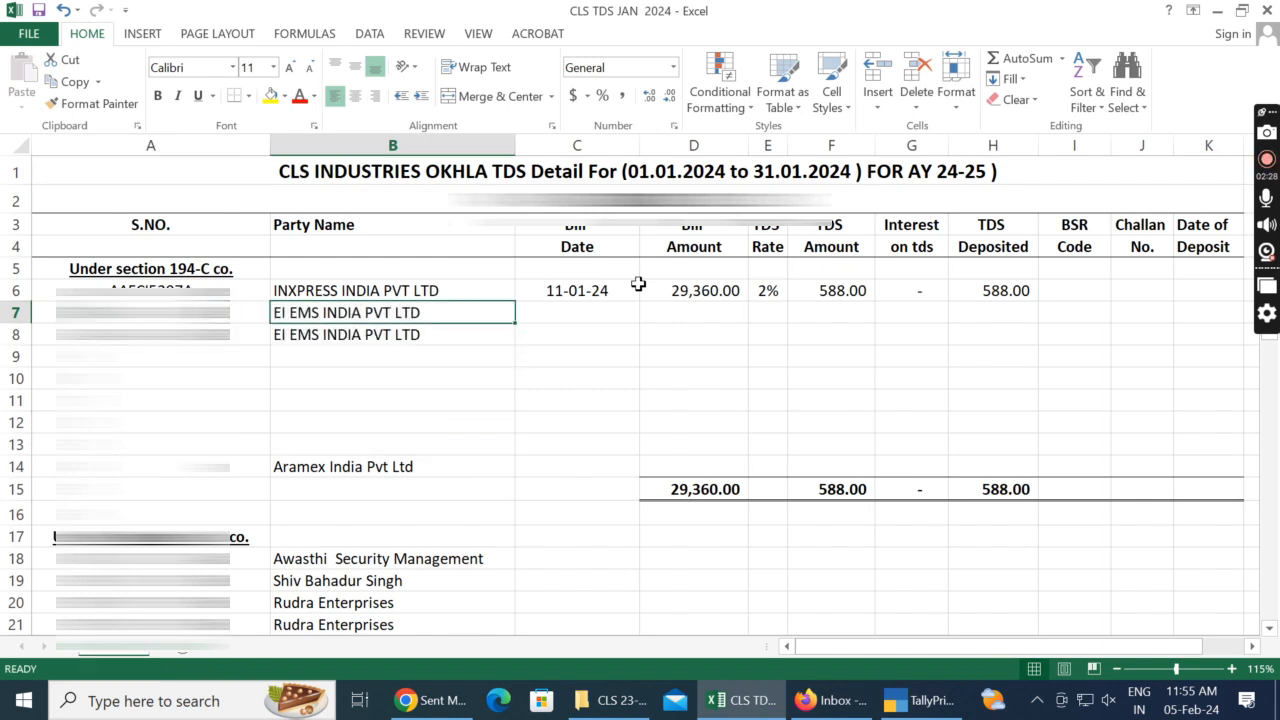
# Step: Close the ledger list in the TallyPrime voucher and enter the bill date 11/01/2024 in cell C7 of the Excel sheet
pyautogui.hotkey('alt', 'Tab')
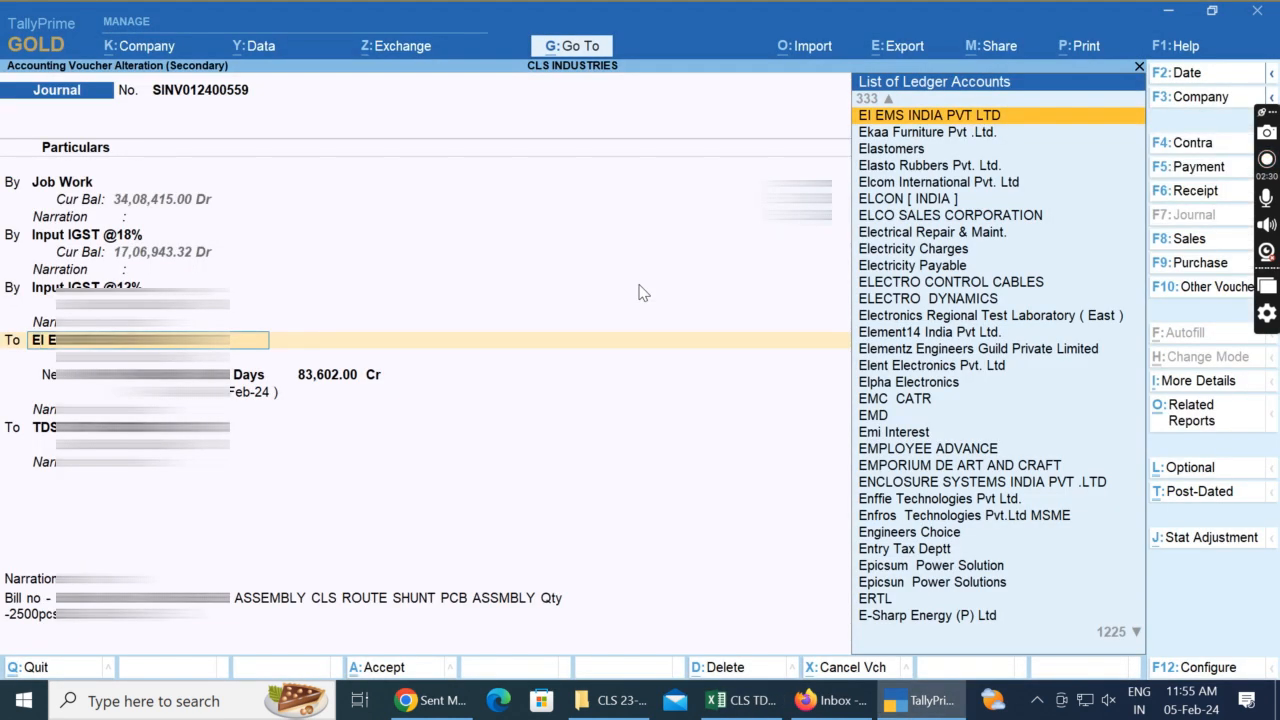
pyautogui.press('Escape')
pyautogui.hotkey('alt', 'Tab')
pyautogui.press('Right')
pyautogui.write('11/01/2024')
pyautogui.press('Return')
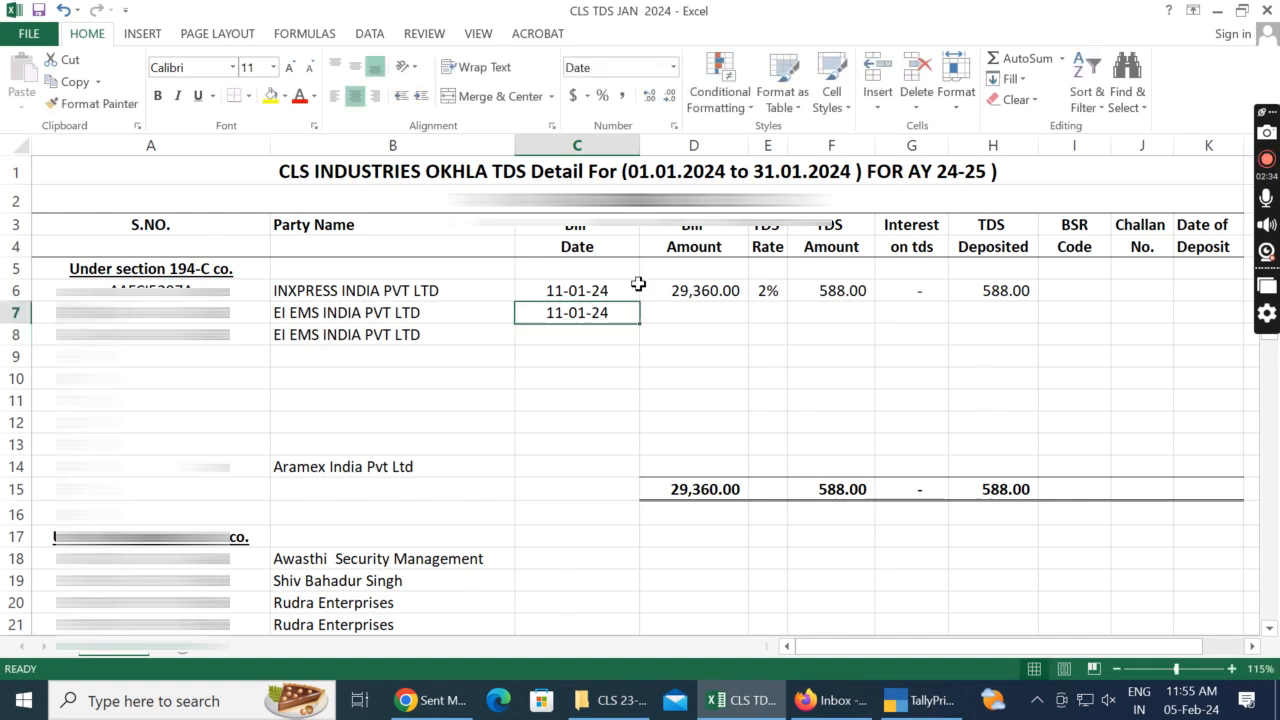
# Step: Look up the Job Work debit in TallyPrime, enter 75950 as the Bill Amount in D7, and copy the 2% rate into E7
pyautogui.hotkey('alt', 'Tab')
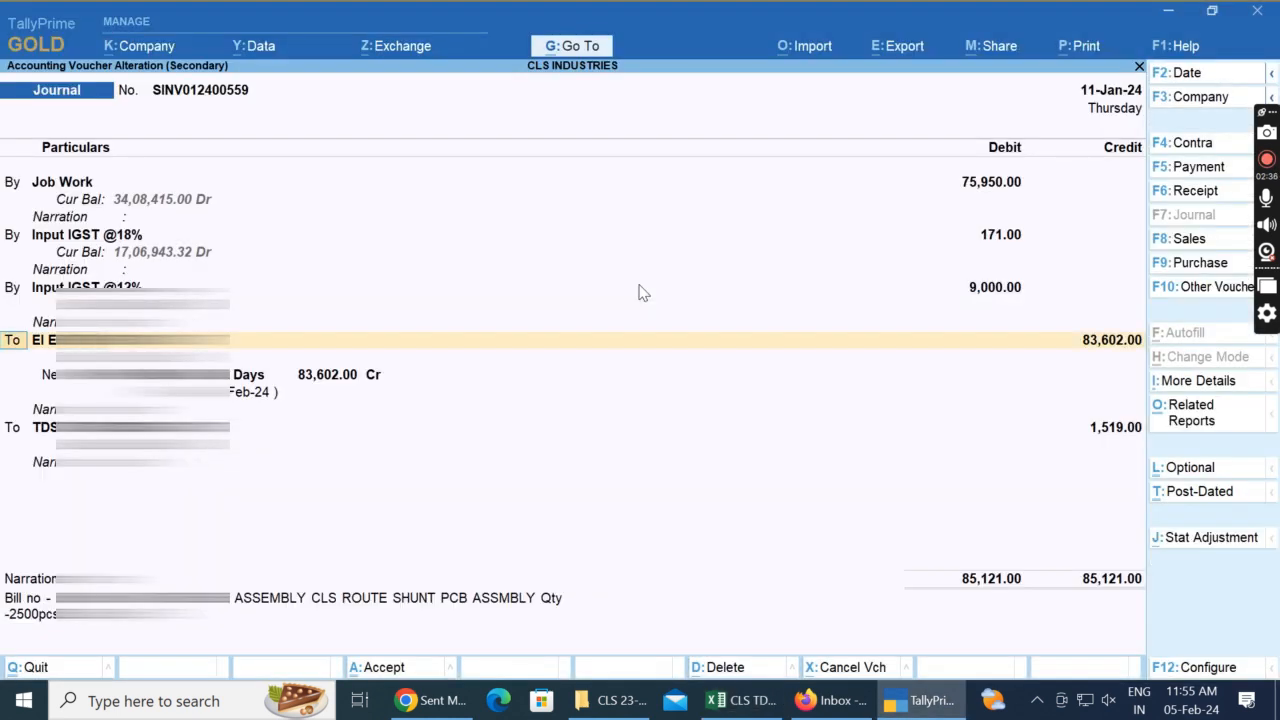
pyautogui.hotkey('alt', 'Tab')
pyautogui.write('75950')
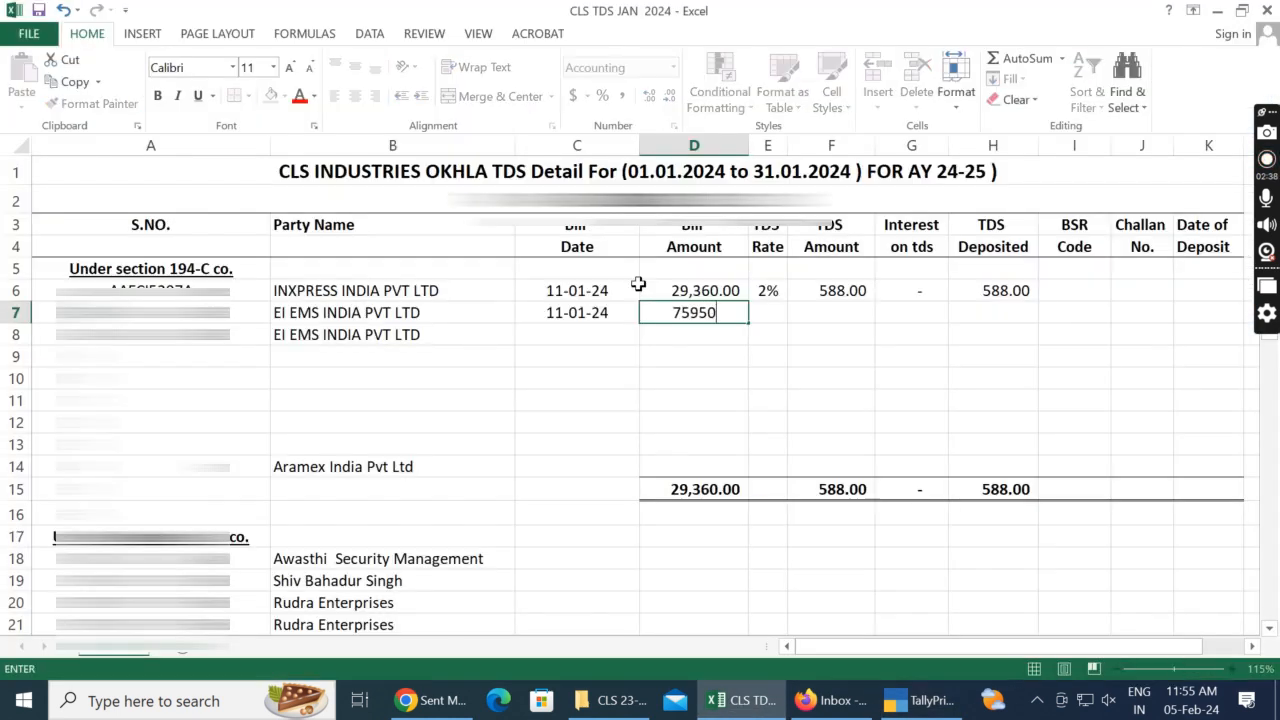
pyautogui.press('Tab')
pyautogui.hotkey('ctrl', 'd')
# Step: Calculate the TDS Amount in cell F7 by multiplying the bill amount in D7 by the rate in E7
pyautogui.press('Tab')
pyautogui.hotkey('ctrl', 'd')
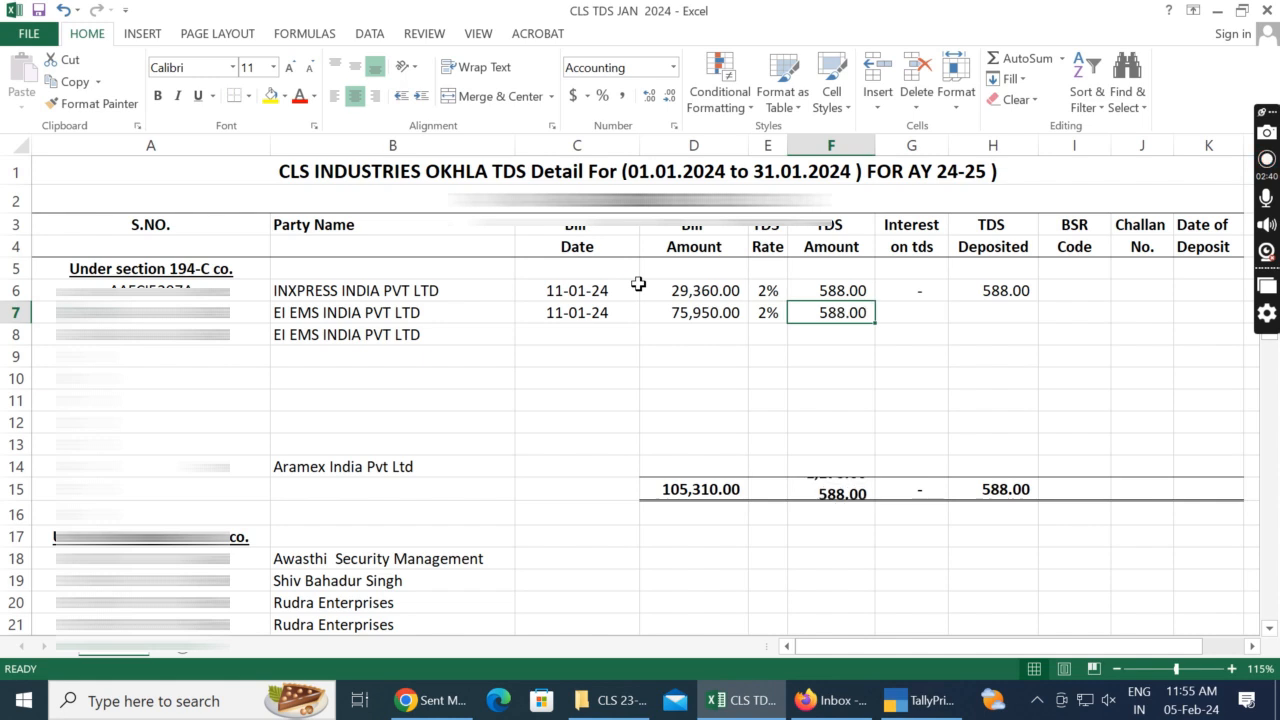
pyautogui.write('=')
pyautogui.press('Left')
pyautogui.press('Left')
pyautogui.write('*')
pyautogui.press('Left')
pyautogui.press('Return')
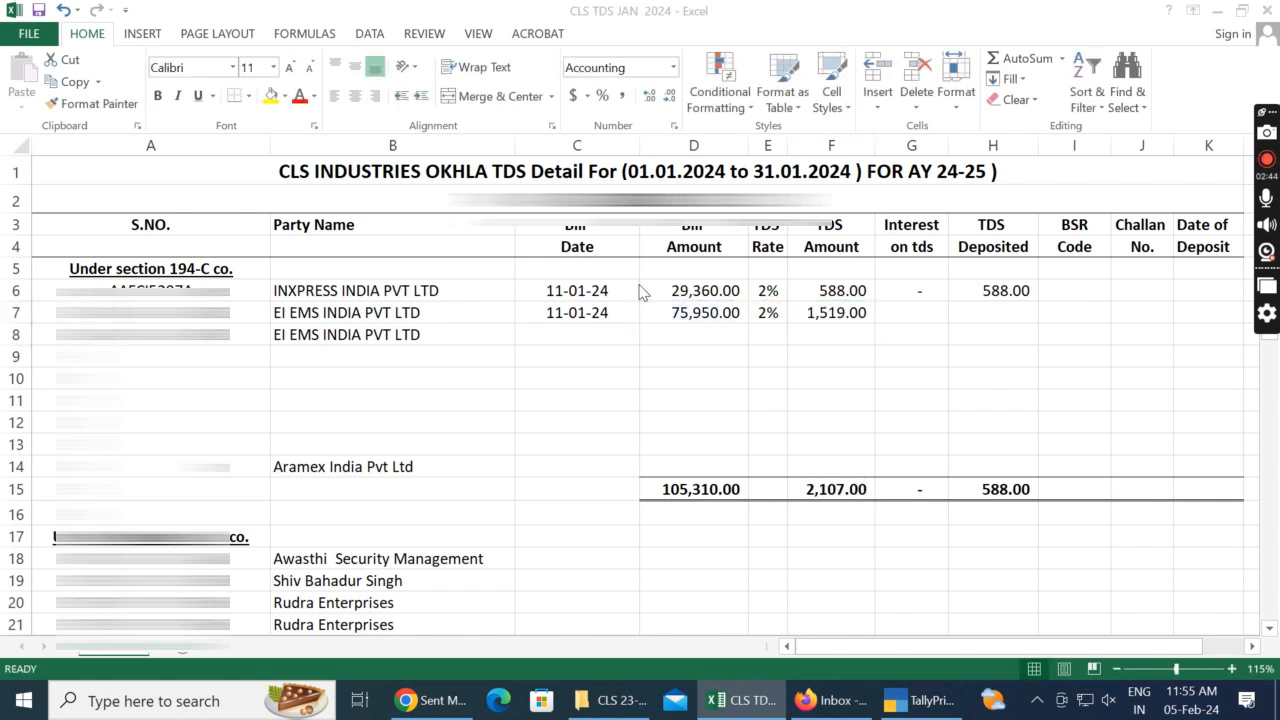
# Step: Check the TDS credit in TallyPrime and copy the interest and TDS Deposited cells from row 6 down to row 7
pyautogui.hotkey('alt', 'Tab')
pyautogui.hotkey('alt', 'Tab')
pyautogui.press('F2')
pyautogui.press('Tab')
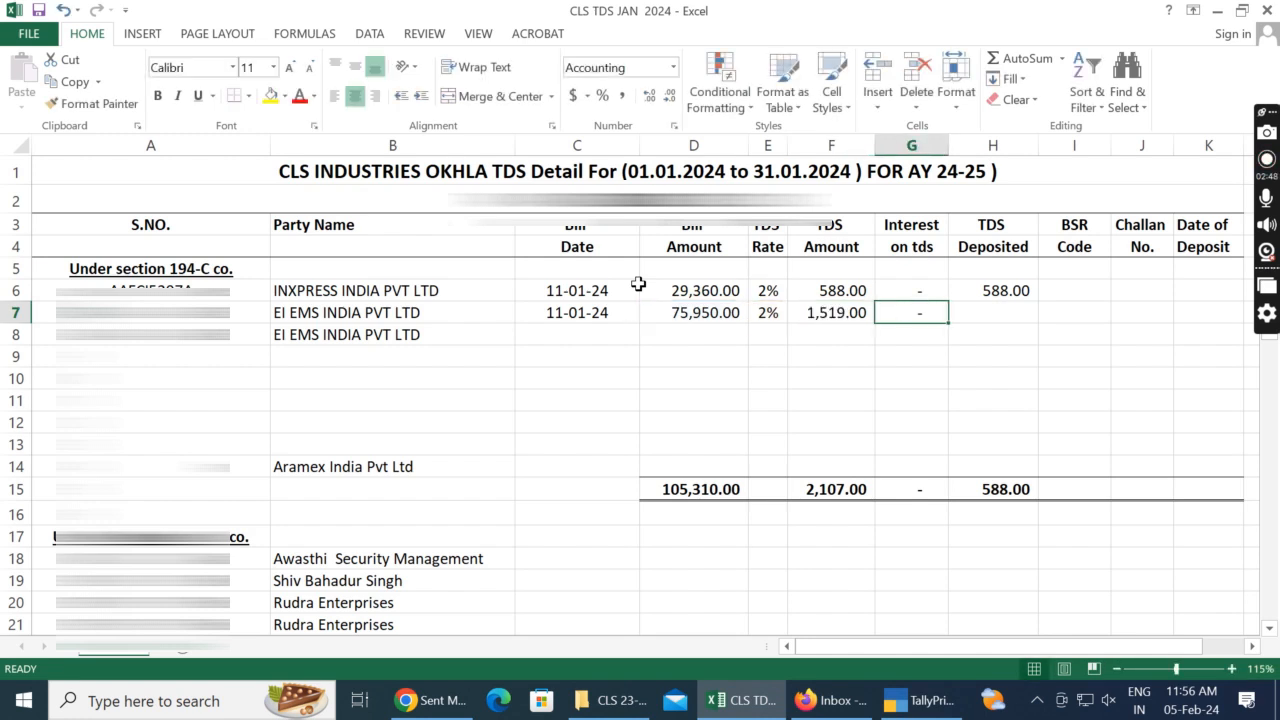
pyautogui.press('Right')
pyautogui.hotkey('ctrl', 'd')
pyautogui.press('F2')
pyautogui.press('Return')
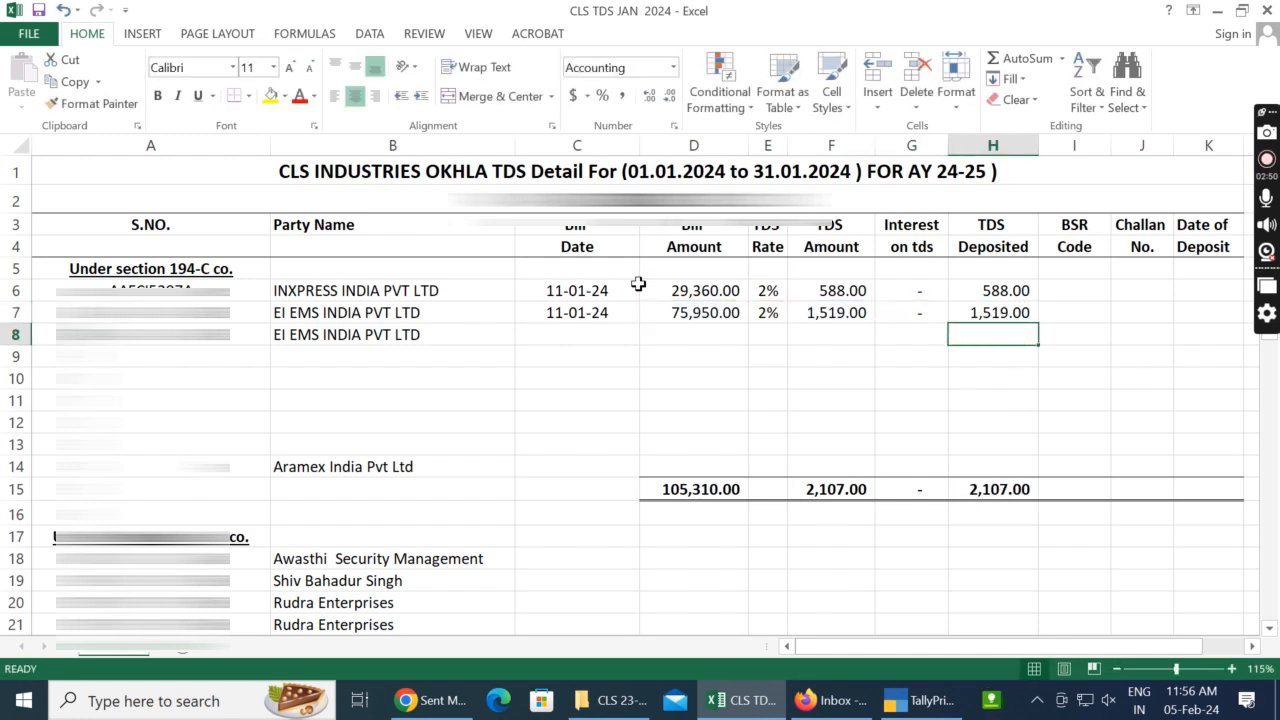
# Step: Switch to TallyPrime, close the current journal voucher, and open the next one in the TDS ledger
pyautogui.hotkey('alt', 'Tab')
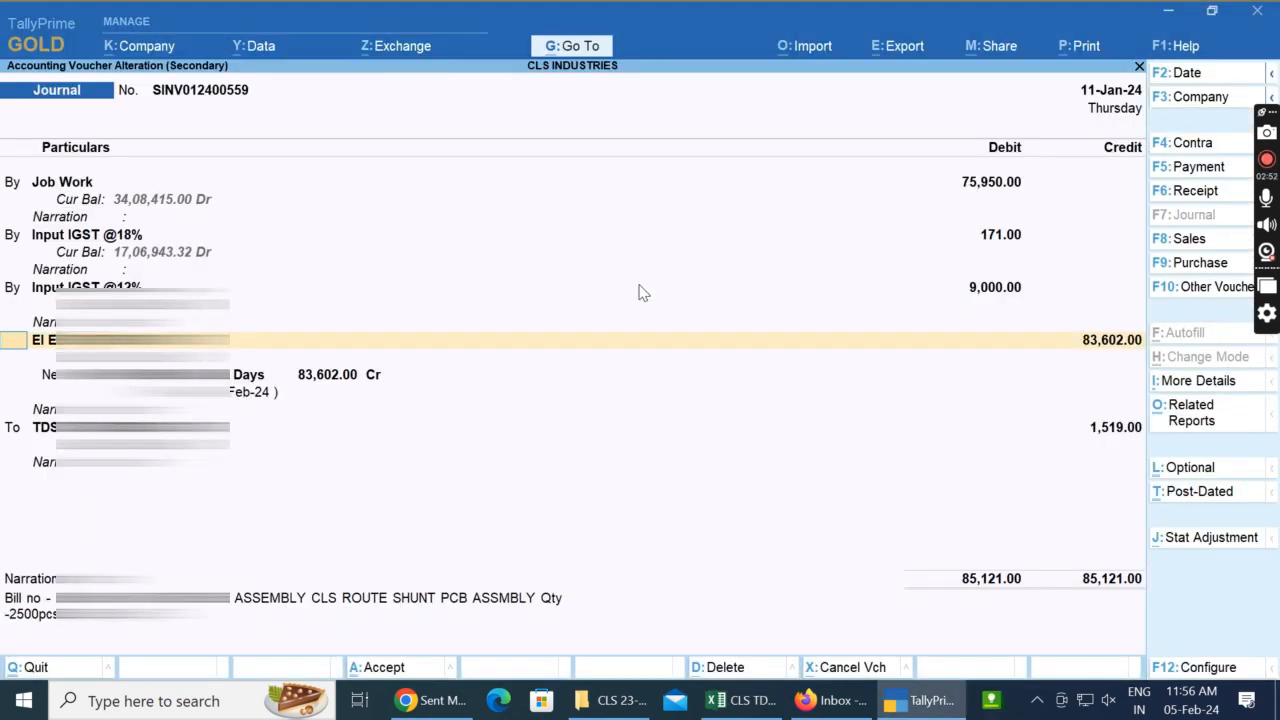
pyautogui.press('Escape')
pyautogui.press('Down')
pyautogui.press('Return')
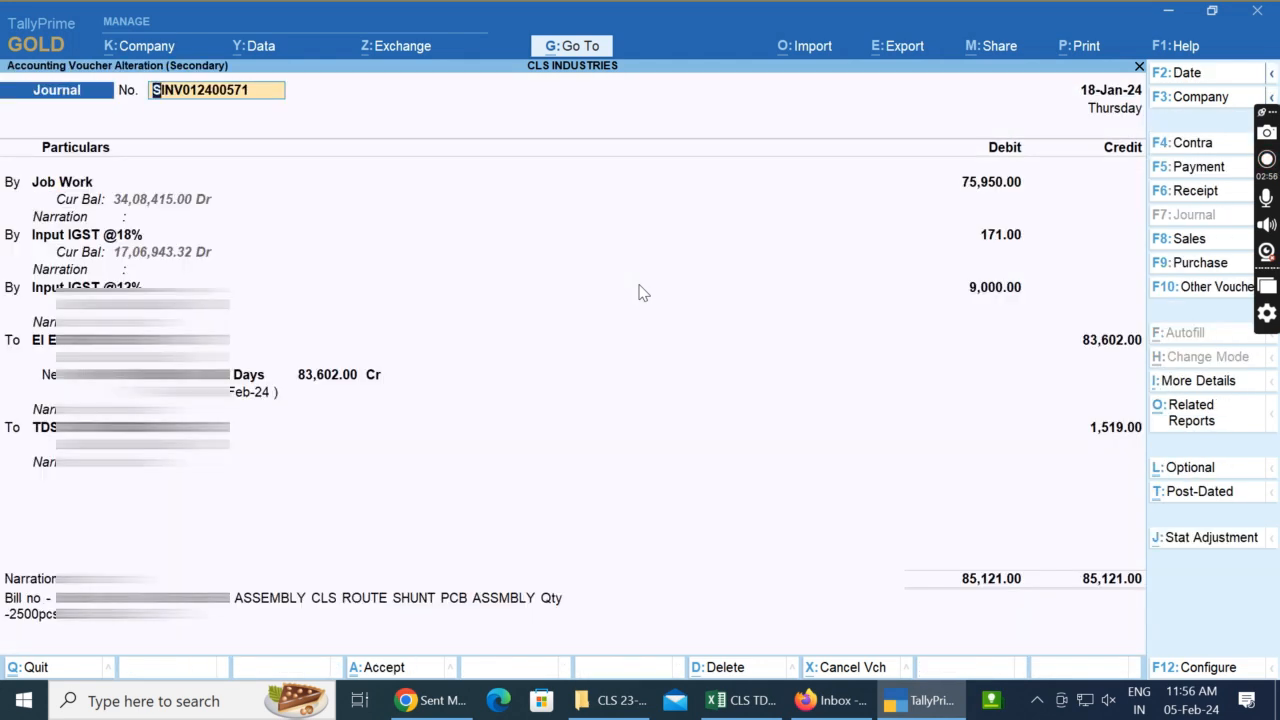
# Step: Switch back to Excel and enter the bill date 18/01/2024 for the second EI EMS INDIA PVT LTD entry in cell C8
pyautogui.hotkey('alt', 'Tab')
pyautogui.press('Left')
pyautogui.press('Left')
pyautogui.press('Left')
pyautogui.press('Left')
pyautogui.press('Left')
pyautogui.hotkey('ctrl', 'd')
pyautogui.press('Right')
pyautogui.hotkey('alt', 'Tab')
pyautogui.hotkey('alt', 'Tab')
pyautogui.press('Left')
pyautogui.write('18/01/2024')
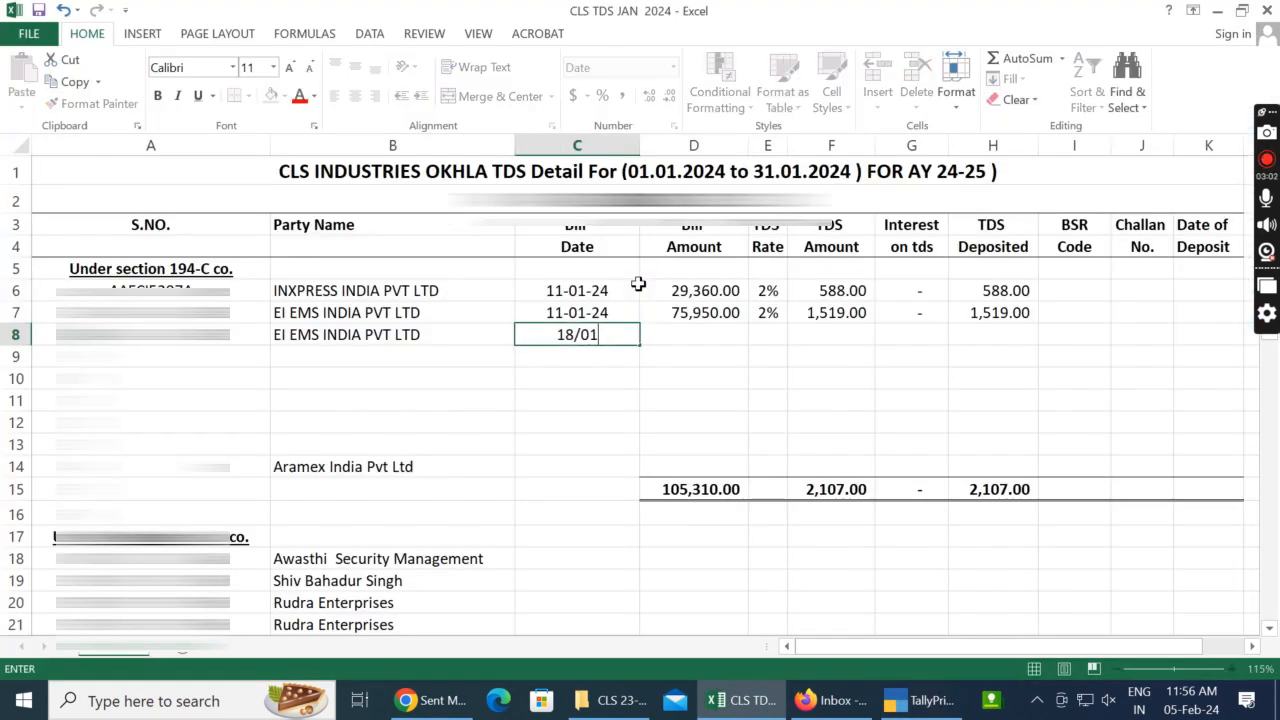
pyautogui.press('Return')
# Step: Check the Job Work debit in TallyPrime and copy the 75,950.00 Bill Amount from D7 down to D8
pyautogui.press('Up')
pyautogui.press('Right')
pyautogui.hotkey('alt', 'Tab')
pyautogui.hotkey('alt', 'Tab')
pyautogui.hotkey('ctrl', 'd')
pyautogui.press('Right')
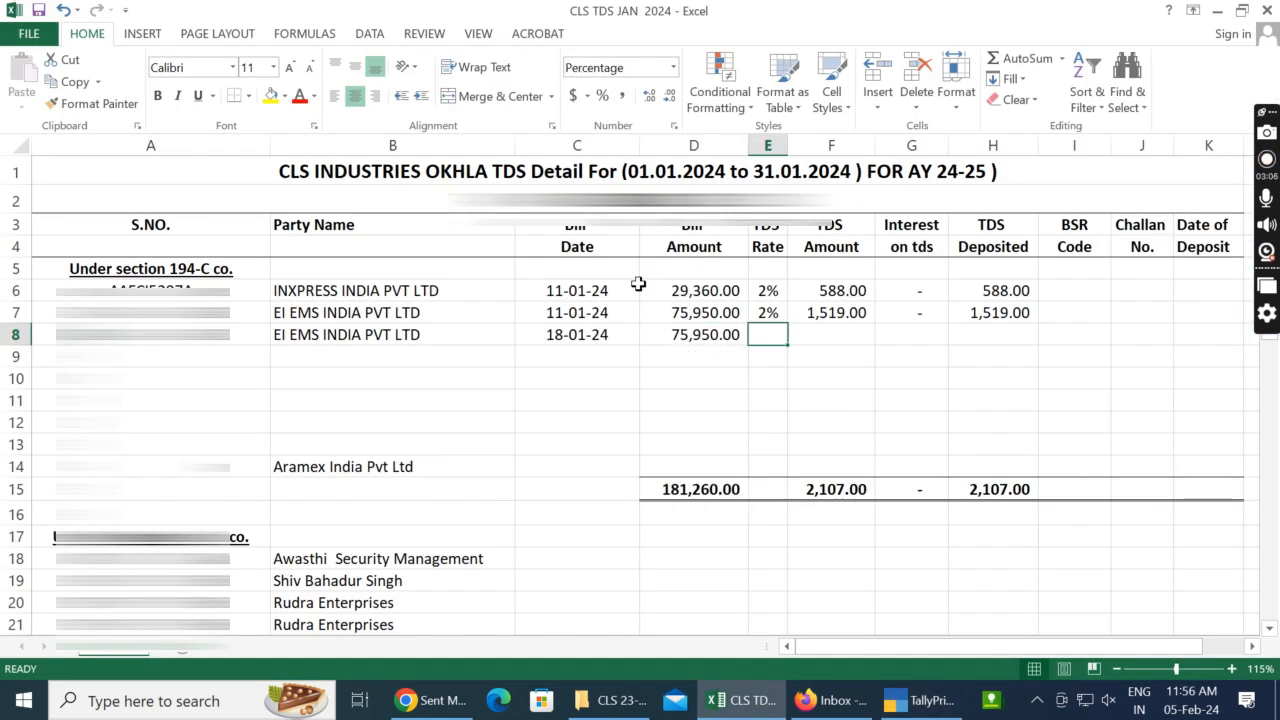
# Step: Copy the TDS rate, TDS amount, interest and TDS Deposited from row 7 down to row 8
pyautogui.hotkey('ctrl', 'd')
pyautogui.press('Right')
pyautogui.hotkey('ctrl', 'd')
pyautogui.press('Right')
pyautogui.hotkey('ctrl', 'd')
pyautogui.press('Right')
pyautogui.hotkey('ctrl', 'd')
# Step: Switch to TallyPrime and return to the TDS ON CONTRACTOR ( CO.) monthly summary to compare January's credit with the sheet's TDS total
pyautogui.press('Left')
pyautogui.press('Left')
pyautogui.press('Left')
pyautogui.press('Left')
pyautogui.press('Down')
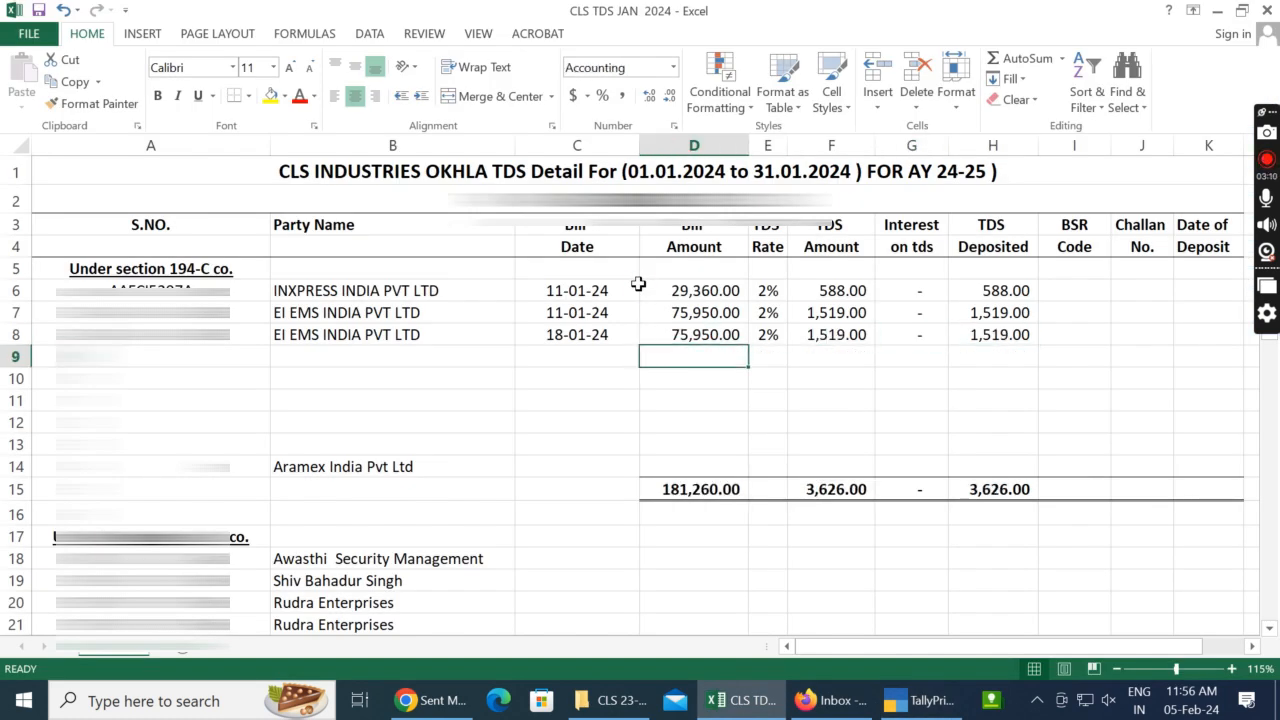
pyautogui.press('Left')
pyautogui.press('Left')
pyautogui.hotkey('alt', 'Tab')
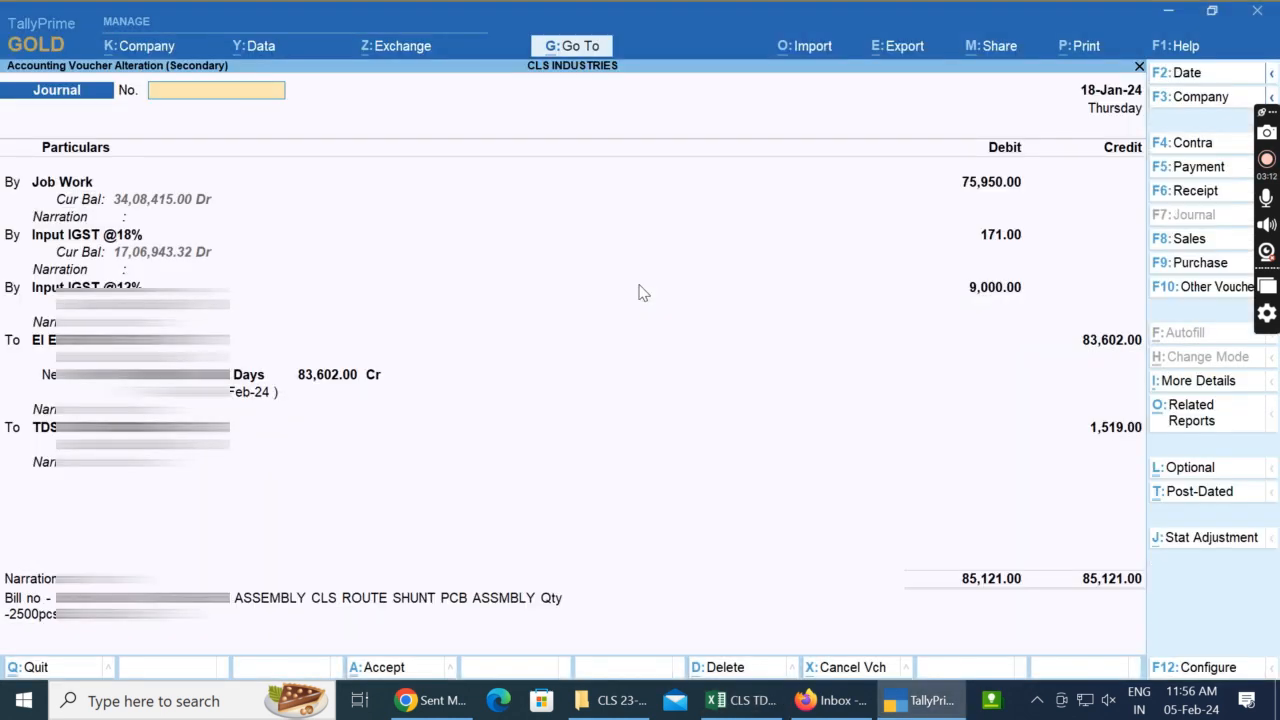
pyautogui.press('Escape')
pyautogui.press('Escape')
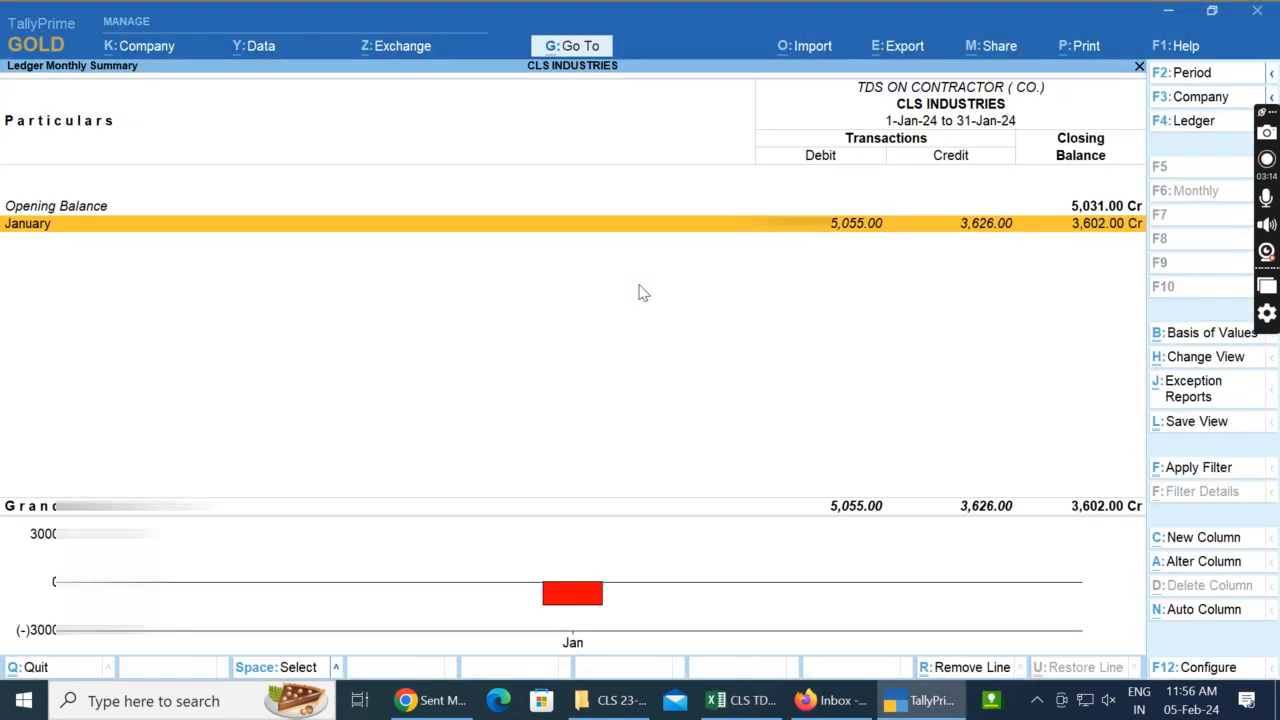
# Step: Switch to Excel and delete the unused rows 9 to 14 beneath the last EI EMS INDIA PVT LTD entry
pyautogui.hotkey('alt', 'Tab')
pyautogui.hotkey('shift', 'Down')
pyautogui.hotkey('shift', 'Down')
pyautogui.hotkey('shift', 'Down')
pyautogui.hotkey('shift', 'Down')
pyautogui.hotkey('shift', 'Down')
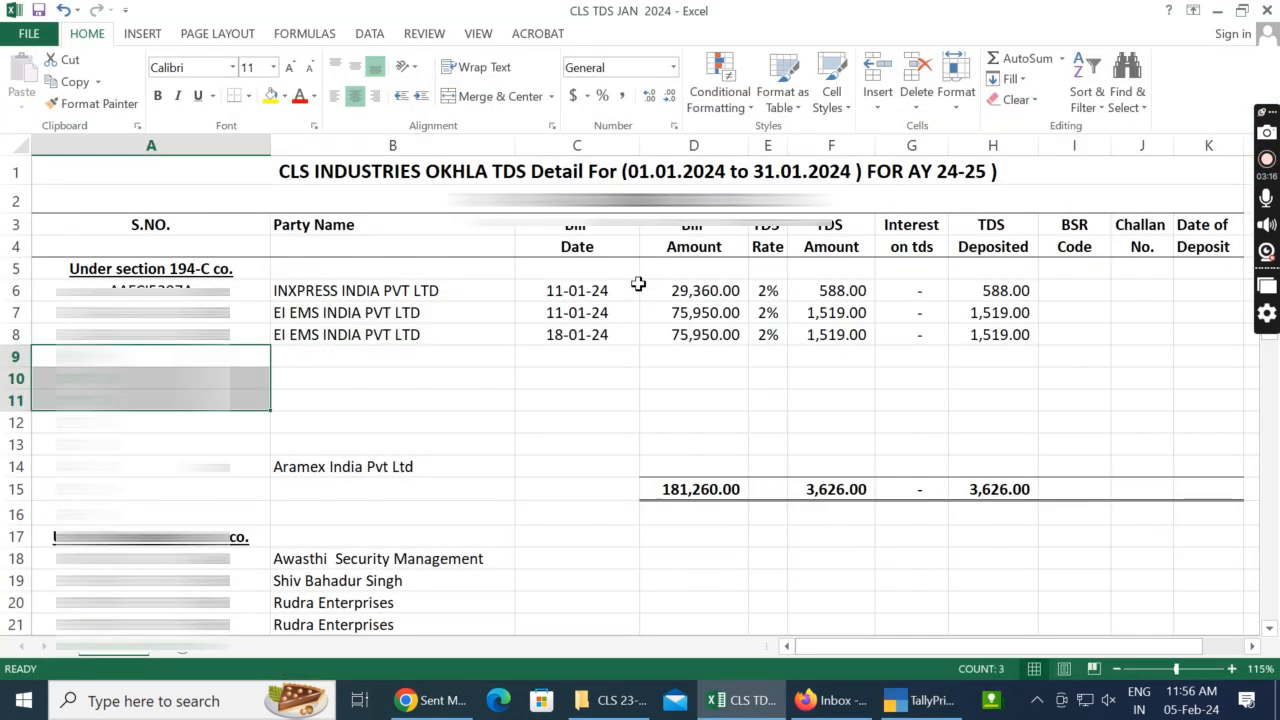
pyautogui.hotkey('shift', 'Right')
pyautogui.hotkey('shift', 'Right')
pyautogui.hotkey('shift', 'Right')
pyautogui.hotkey('ctrl', 'shift', 'Right')
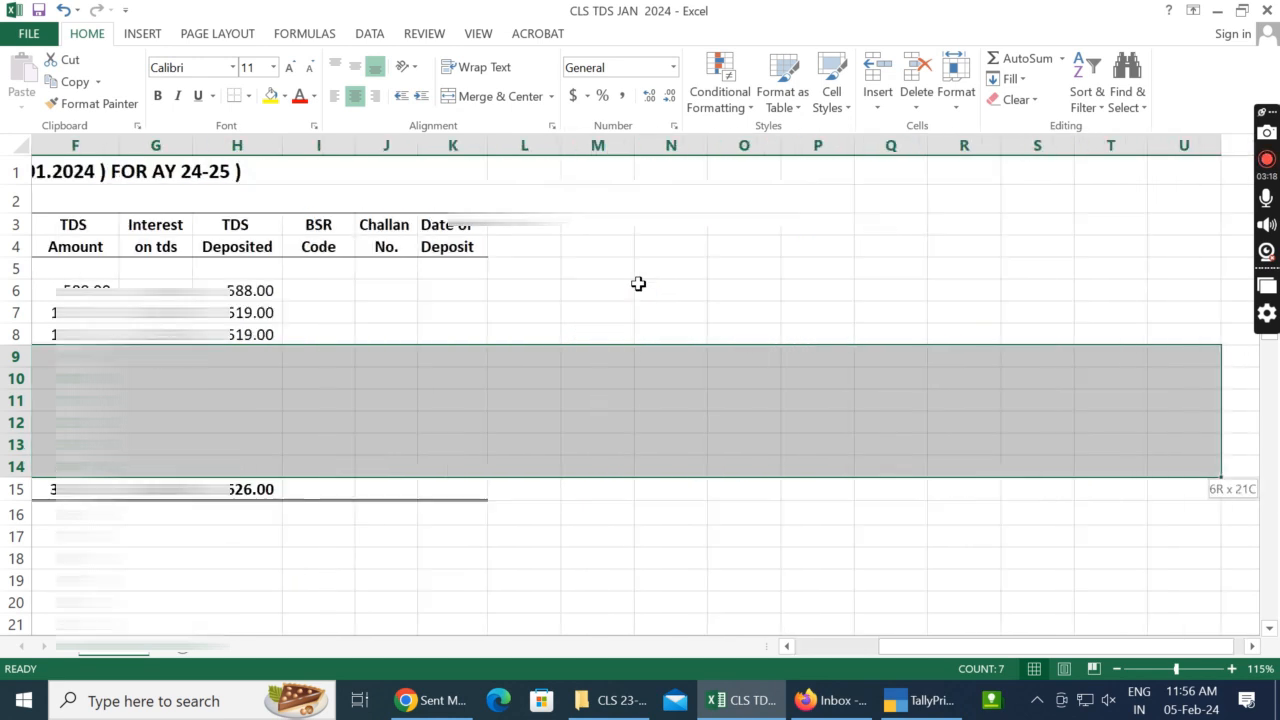
pyautogui.hotkey('ctrl', '-')
pyautogui.press('Return')
# Step: Inspect the total formulas in row 9 and compare the TDS total with January's credit in TallyPrime
pyautogui.press('Right')
pyautogui.press('Right')
pyautogui.press('Right')
pyautogui.press('Right')
pyautogui.press('Left')
pyautogui.press('F2')
pyautogui.press('Escape')
pyautogui.press('Right')
pyautogui.press('Right')
pyautogui.press('F2')
pyautogui.press('Escape')
pyautogui.press('Right')
pyautogui.press('F2')
pyautogui.press('Escape')
pyautogui.press('Right')
pyautogui.press('F2')
pyautogui.press('Escape')
pyautogui.press('F2')
pyautogui.press('Escape')
pyautogui.press('Left')
pyautogui.press('Left')
pyautogui.press('Left')
pyautogui.press('Left')
pyautogui.hotkey('alt', 'Tab')
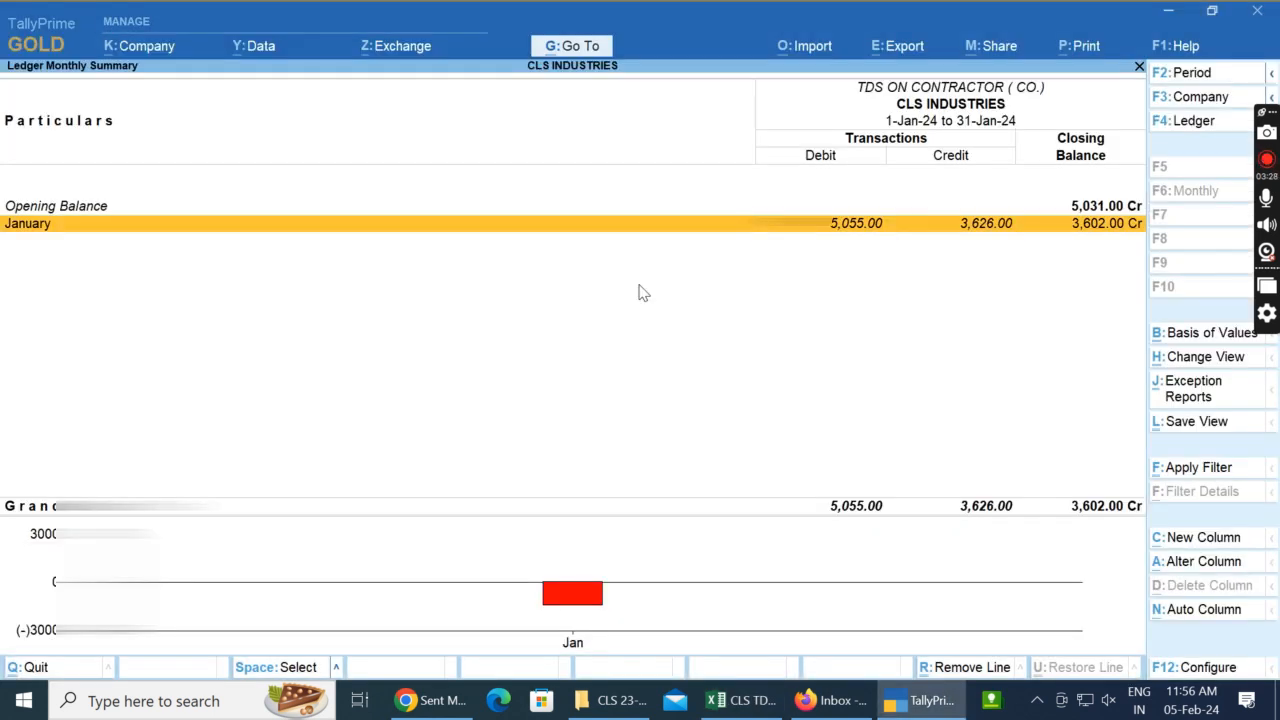
# Step: Open the January vouchers of the TDS ON CONTRACTOR ( NON COMP.) ledger in TallyPrime and remove the BANK OF INDIA payment line from view
pyautogui.hotkey('alt', 'Tab')
pyautogui.press('Escape')
pyautogui.press('Down')
pyautogui.hotkey('alt', 'Tab')
pyautogui.hotkey('alt', 'Tab')
pyautogui.press('Return')
pyautogui.press('Return')
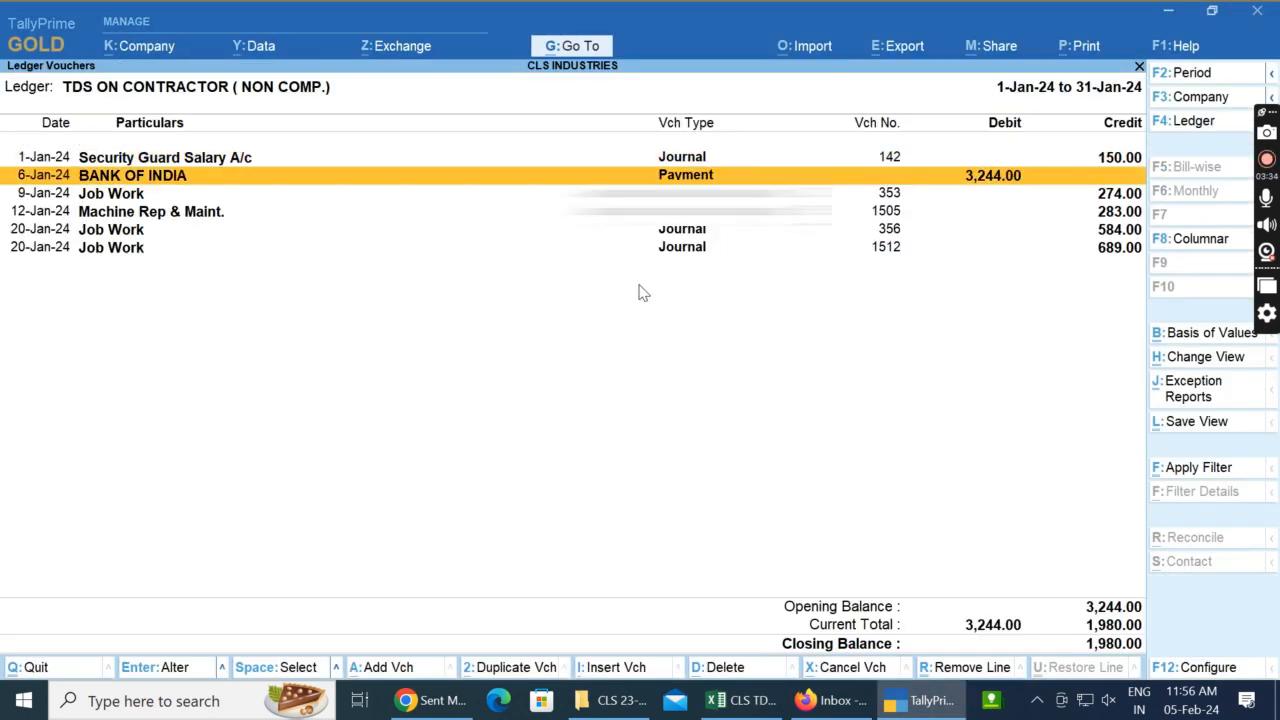
pyautogui.press('ctrl')
pyautogui.hotkey('ctrl', 'r')
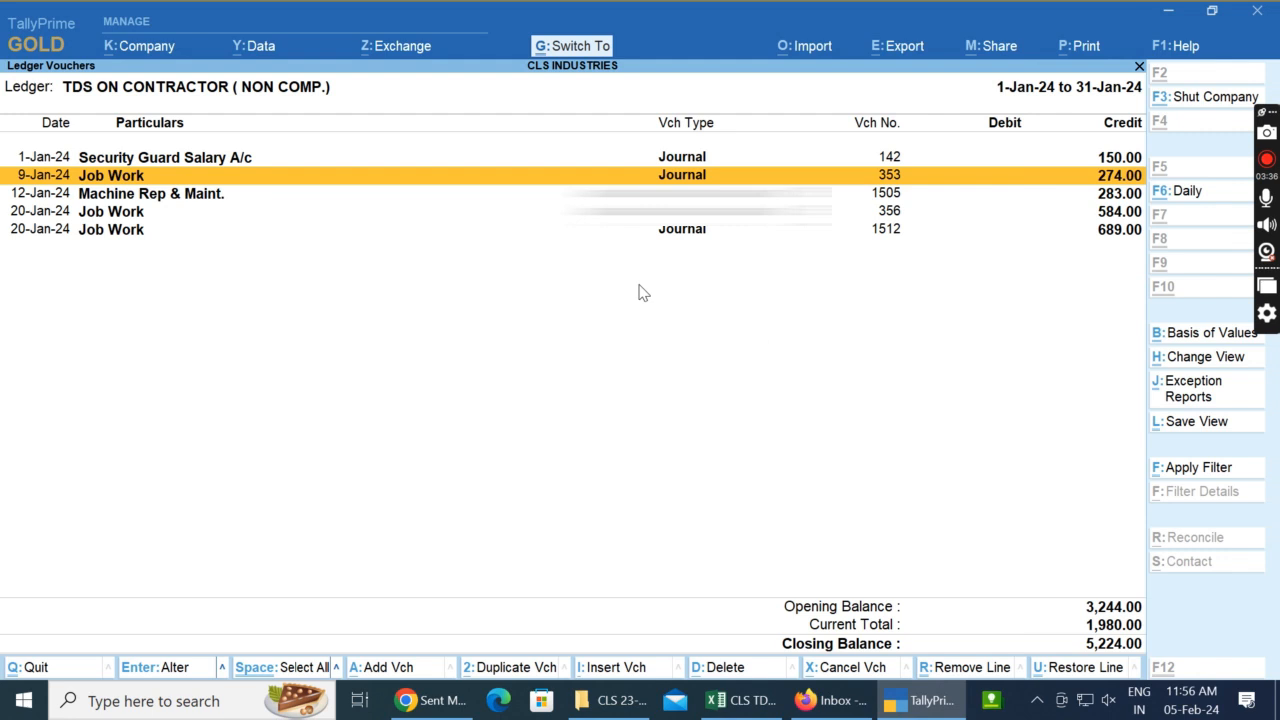
# Step: Locate the Awasthi Security Management row in Excel and open the 1-Jan-24 Security Guard Salary A/c journal in TallyPrime
pyautogui.hotkey('alt', 'Tab')
pyautogui.press('Down')
pyautogui.press('Down')
pyautogui.press('Down')
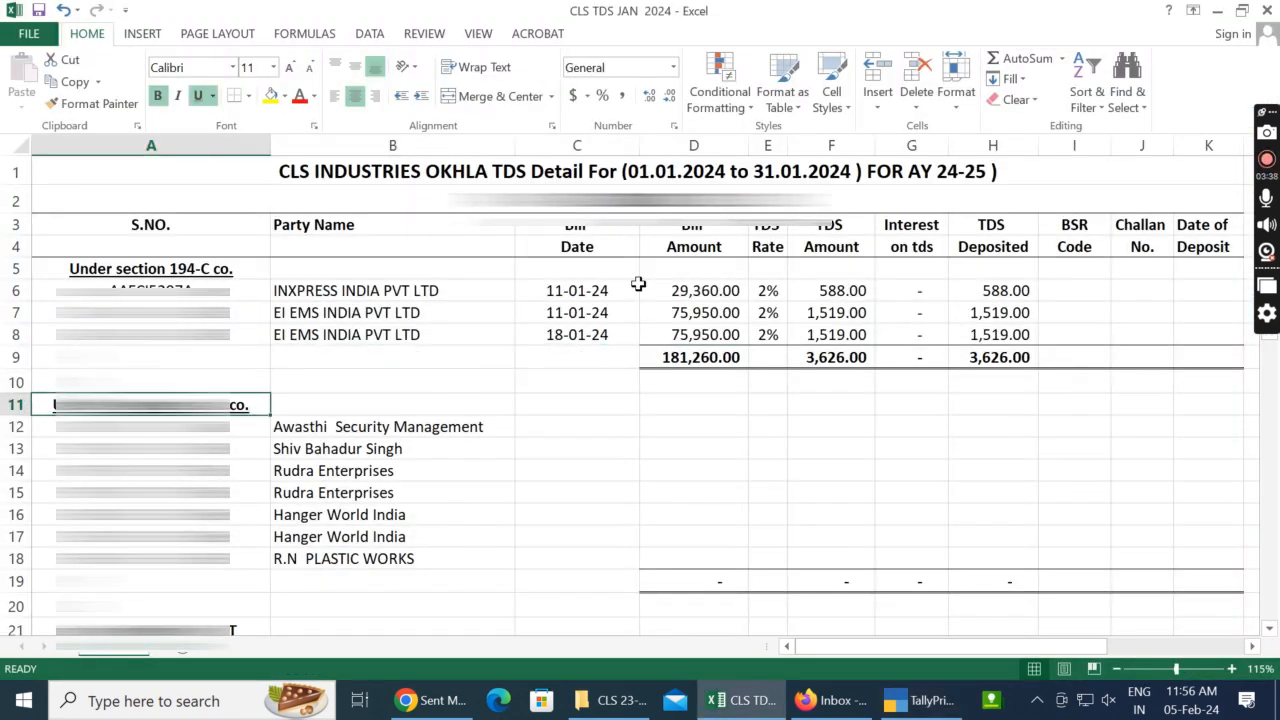
pyautogui.press('Right')
pyautogui.hotkey('alt', 'Tab')
pyautogui.press('Up')
pyautogui.press('Return')
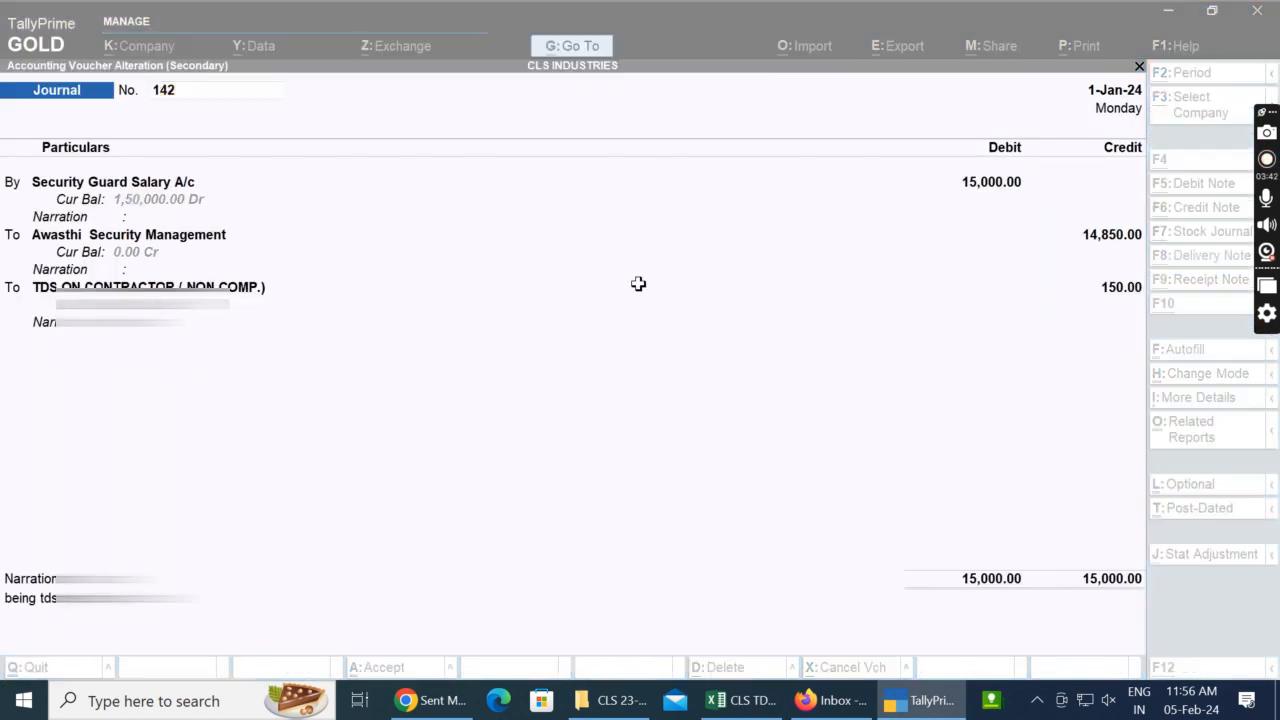
# Step: Switch back to Excel and enter the 01-01-24 bill date for Awasthi Security Management in cell C12
pyautogui.hotkey('alt', 'Tab')
pyautogui.press('Right')
pyautogui.hotkey('alt', 'Tab')
pyautogui.hotkey('alt', 'Tab')
pyautogui.write('01/')
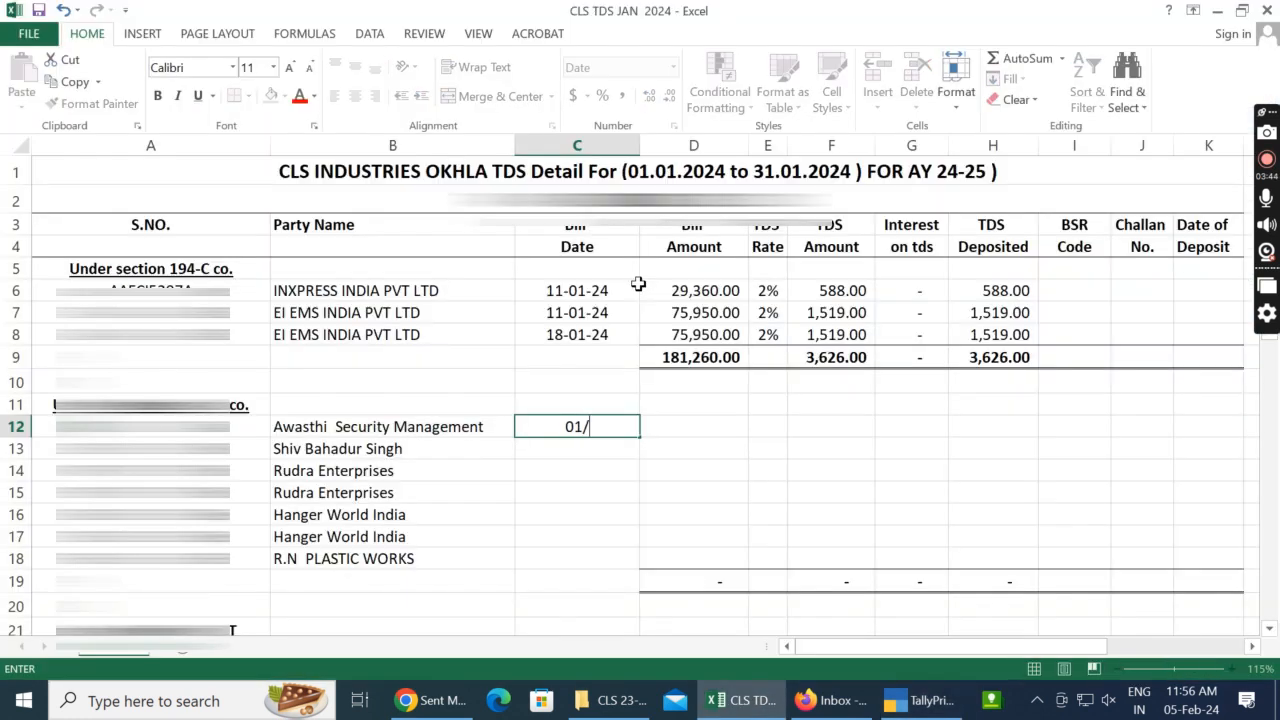
pyautogui.press('Return')
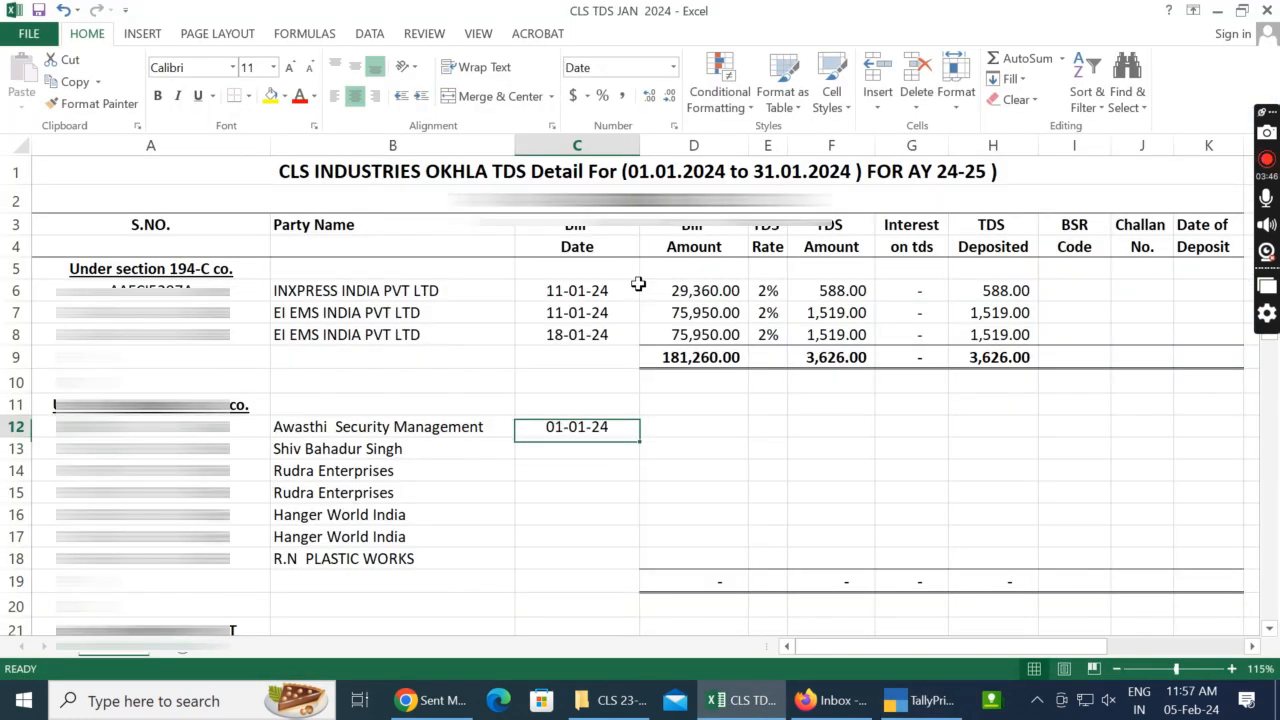
# Step: Check the voucher's debit in TallyPrime and enter the 15,000 Bill Amount in D12 and the 1% TDS rate in E12
pyautogui.hotkey('alt', 'Tab')
pyautogui.hotkey('alt', 'Tab')
pyautogui.press('Up')
pyautogui.press('Right')
pyautogui.write('15')
pyautogui.press('Tab')
pyautogui.write('1%')
# Step: Calculate the TDS amount in F12 by multiplying the Bill Amount in D12 by the TDS rate in E12
pyautogui.press('Tab')
pyautogui.write('=')
pyautogui.press('Left')
pyautogui.press('Left')
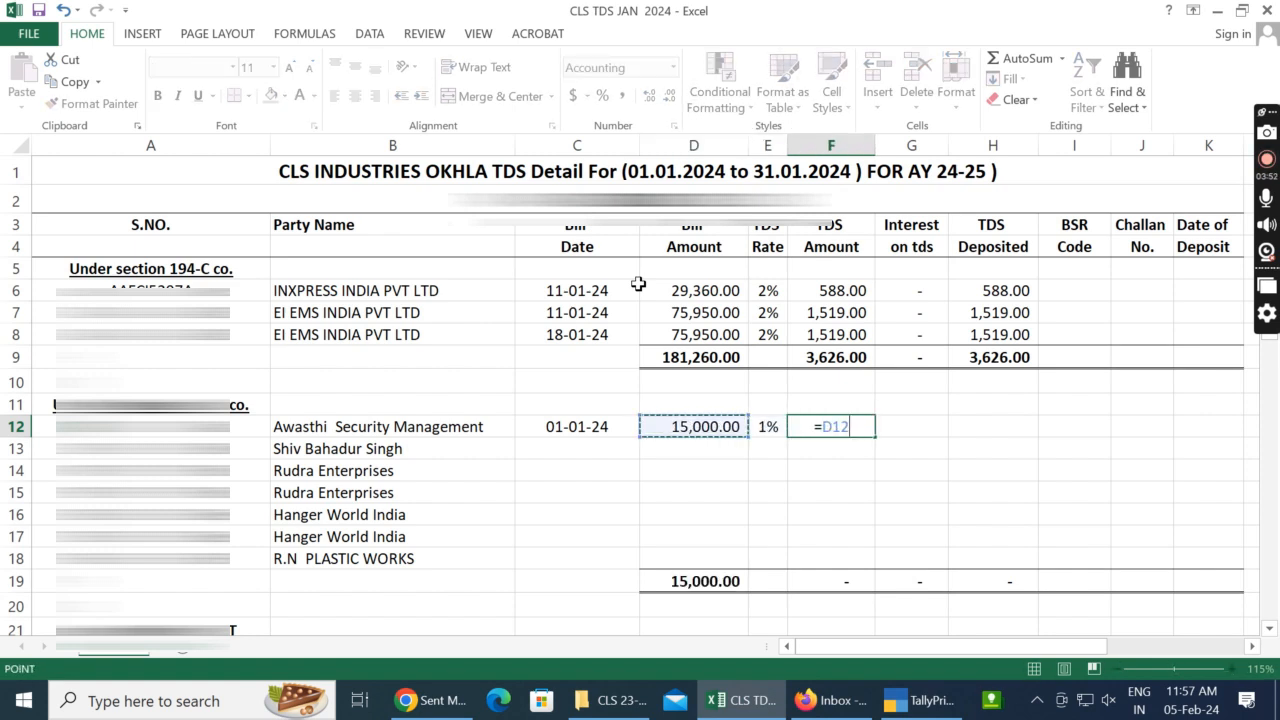
pyautogui.press('Return')
pyautogui.press('Up')
pyautogui.press('Right')
pyautogui.press('Right')
pyautogui.press('Right')
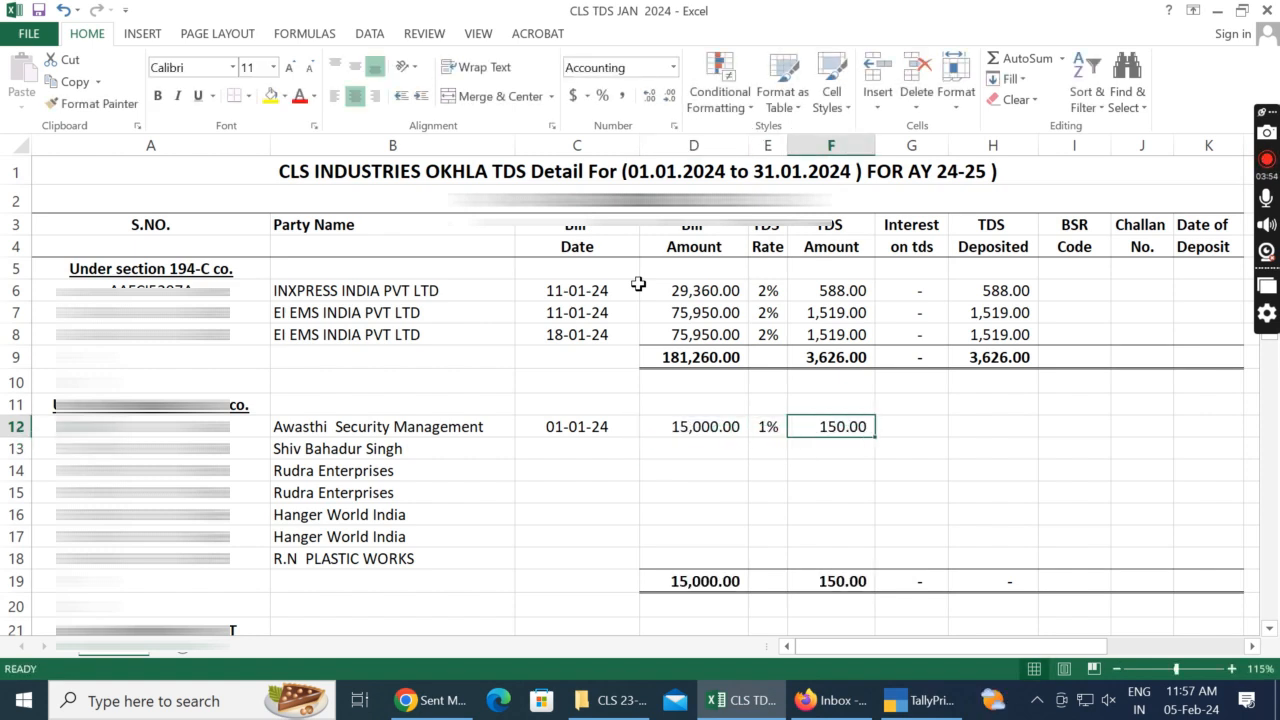
# Step: Enter 0 interest in G12 and calculate TDS Deposited in H12 as F12+G12
pyautogui.write('0')
pyautogui.press('Tab')
pyautogui.write('=')
pyautogui.press('Left')
pyautogui.press('Left')
pyautogui.press('Left')
pyautogui.write('+')
pyautogui.press('Escape')
pyautogui.write('=')
pyautogui.press('Left')
pyautogui.press('Left')
pyautogui.write('+')
# Step: Switch to TallyPrime and open the 9-Jan-24 Job Work journal No. 353 down to its party ledger
pyautogui.press('Left')
pyautogui.press('Return')
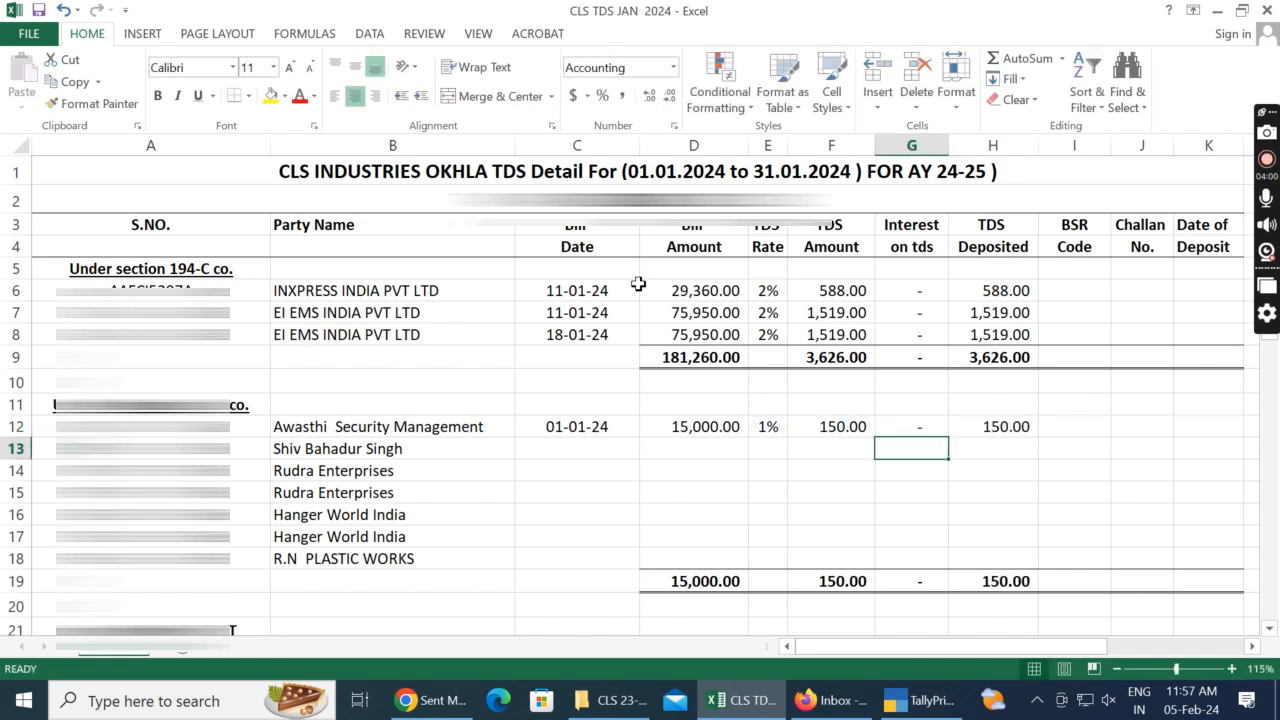
pyautogui.press('Left')
pyautogui.press('Left')
pyautogui.press('Left')
pyautogui.press('Left')
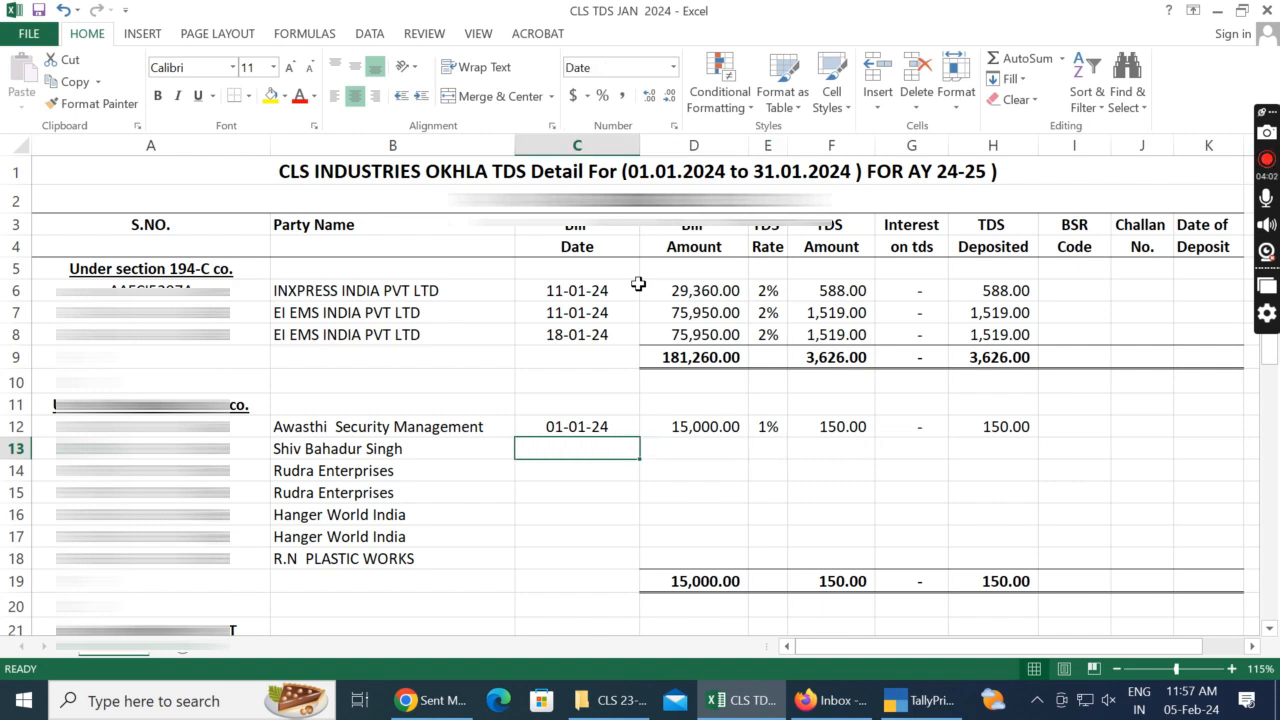
pyautogui.hotkey('alt', 'Tab')
pyautogui.press('Escape')
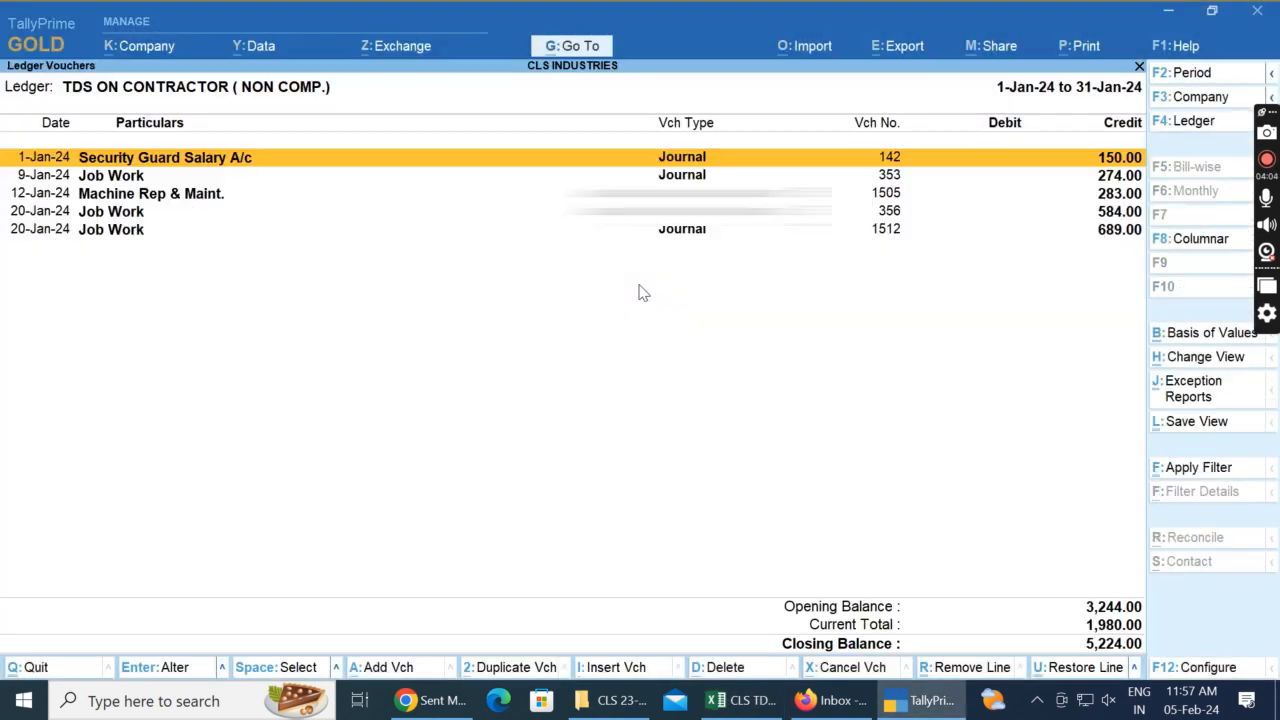
pyautogui.press('Down')
pyautogui.press('Return')
pyautogui.press('Return')
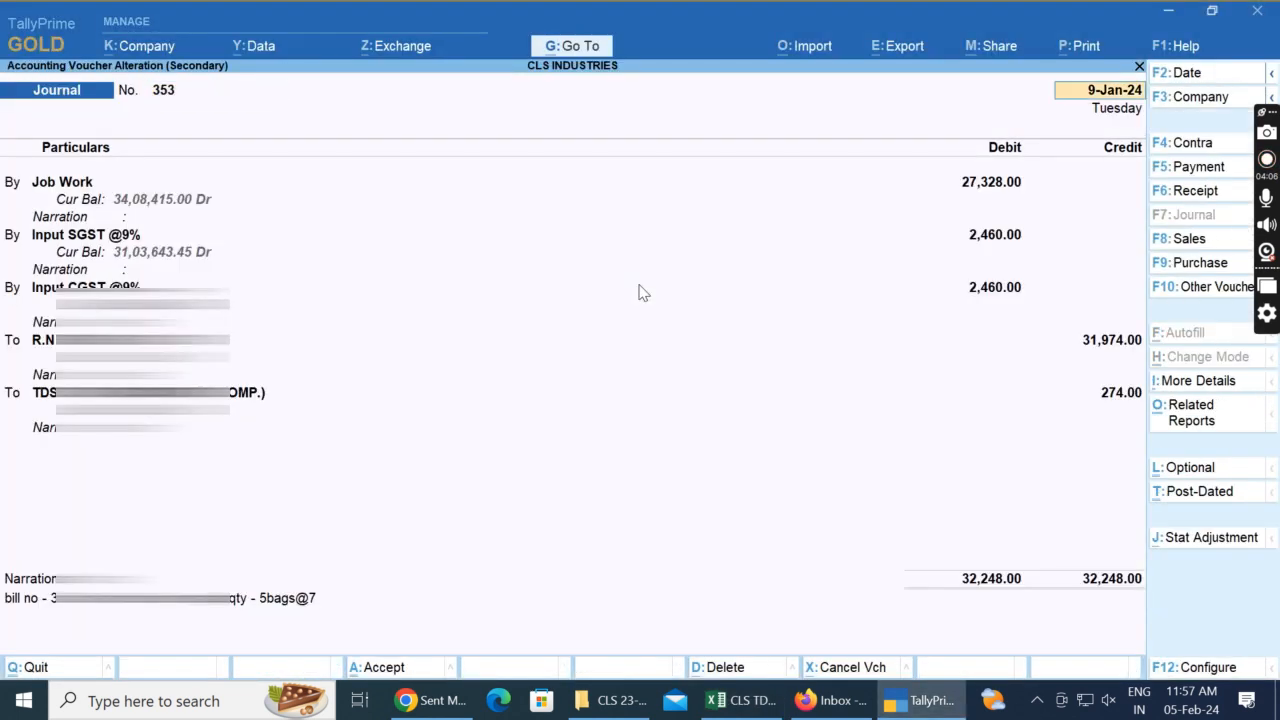
pyautogui.press('Return')
pyautogui.press('Return')
pyautogui.press('Return')
pyautogui.press('Return')
pyautogui.press('Return')
pyautogui.press('Return')
pyautogui.press('Return')
pyautogui.press('Return')
pyautogui.press('Return')
pyautogui.press('Return')
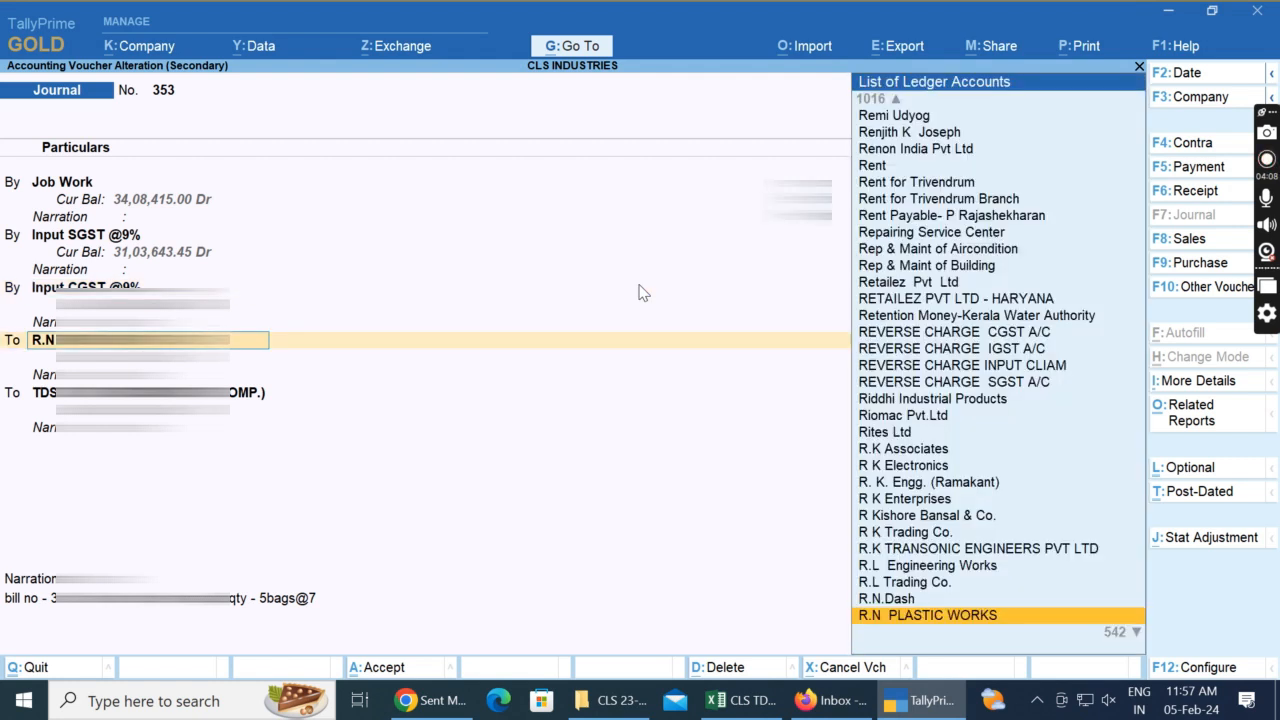
# Step: Return to Excel and enter the 09-01-24 bill date for R.N PLASTIC WORKS in cell C18
pyautogui.hotkey('alt', 'Tab')
pyautogui.press('Left')
pyautogui.press('Down')
pyautogui.press('Down')
pyautogui.press('Down')
pyautogui.press('Down')
pyautogui.press('Down')
pyautogui.press('Right')
pyautogui.press('Right')
pyautogui.hotkey('alt', 'Tab')
pyautogui.press('BackSpace')
pyautogui.hotkey('alt', 'Tab')
pyautogui.write('09/')
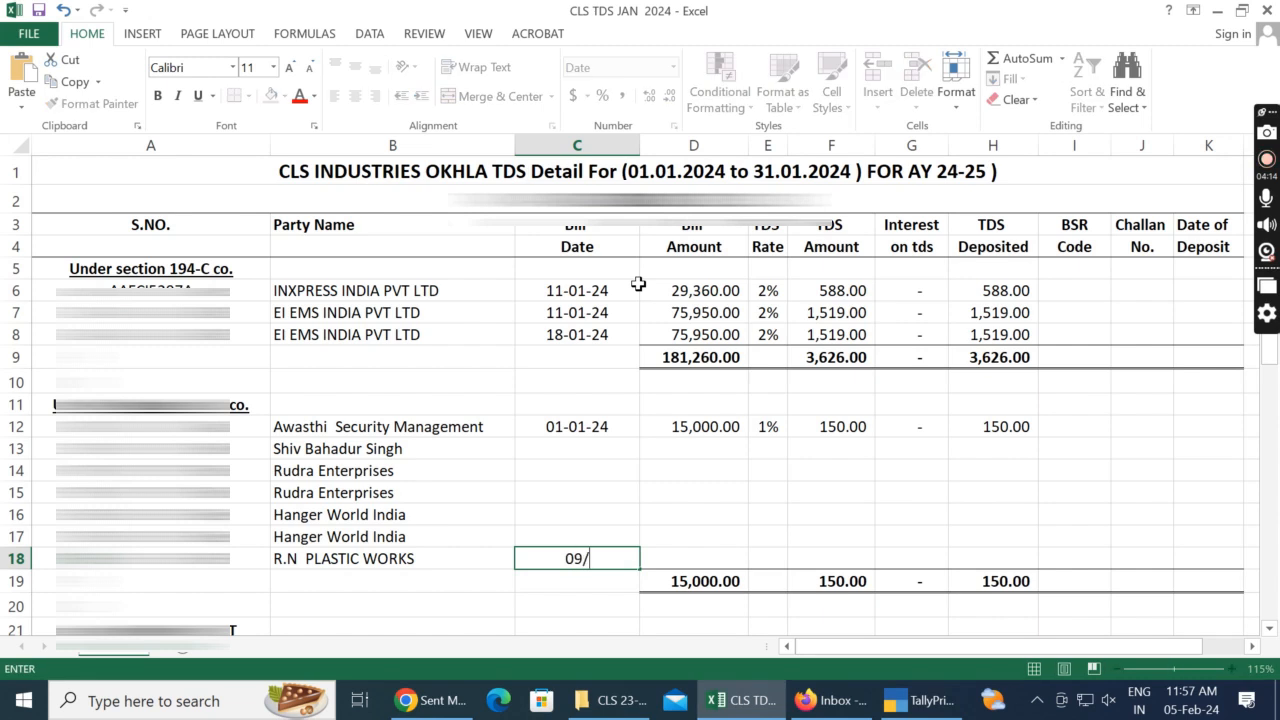
pyautogui.press('Tab')
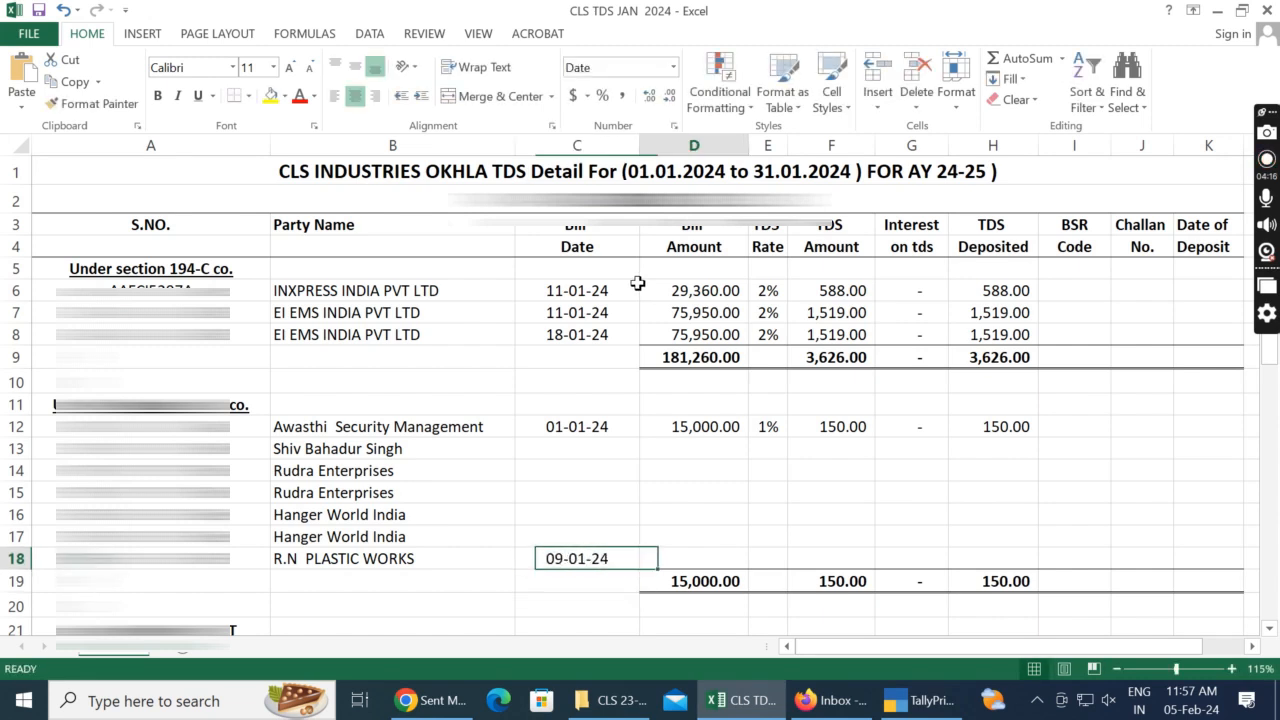
# Step: Check the Job Work debit in TallyPrime and enter the 27,328 Bill Amount in D18 and the 1% TDS rate in E18
pyautogui.hotkey('alt', 'Tab')
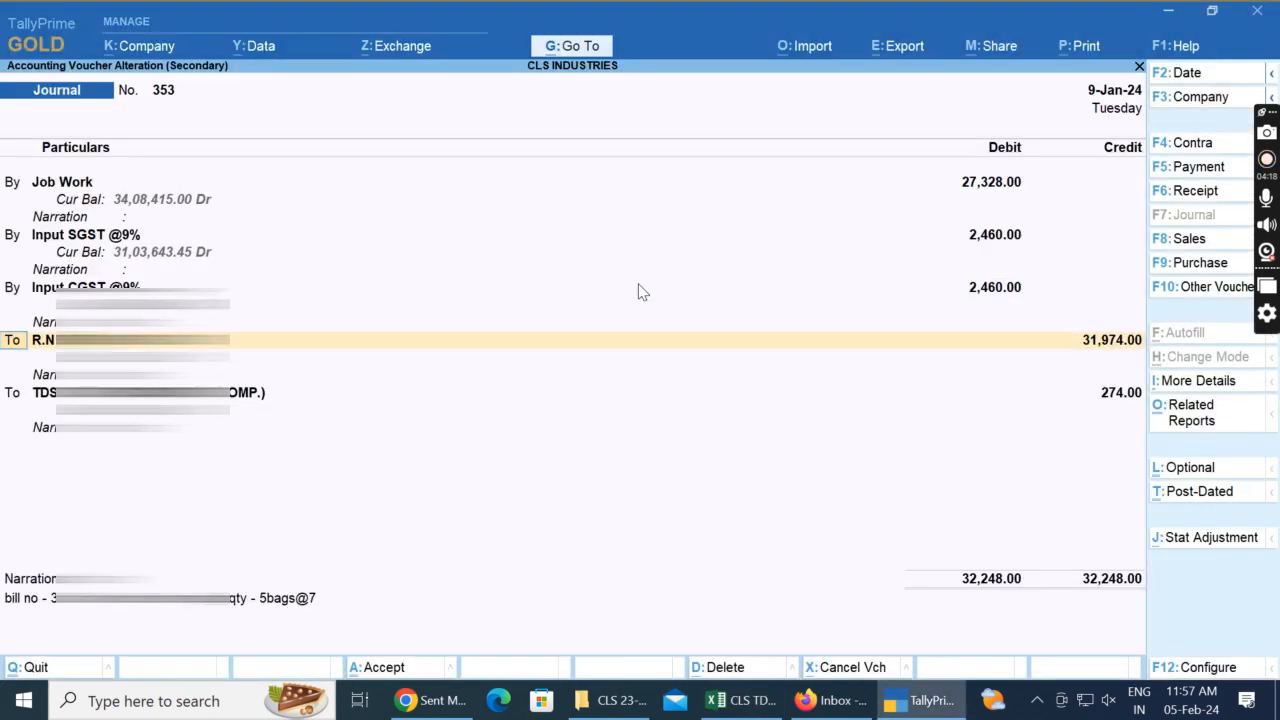
pyautogui.hotkey('alt', 'Tab')
pyautogui.write('27')
pyautogui.hotkey('alt', 'Tab')
pyautogui.hotkey('alt', 'Tab')
pyautogui.press('Tab')
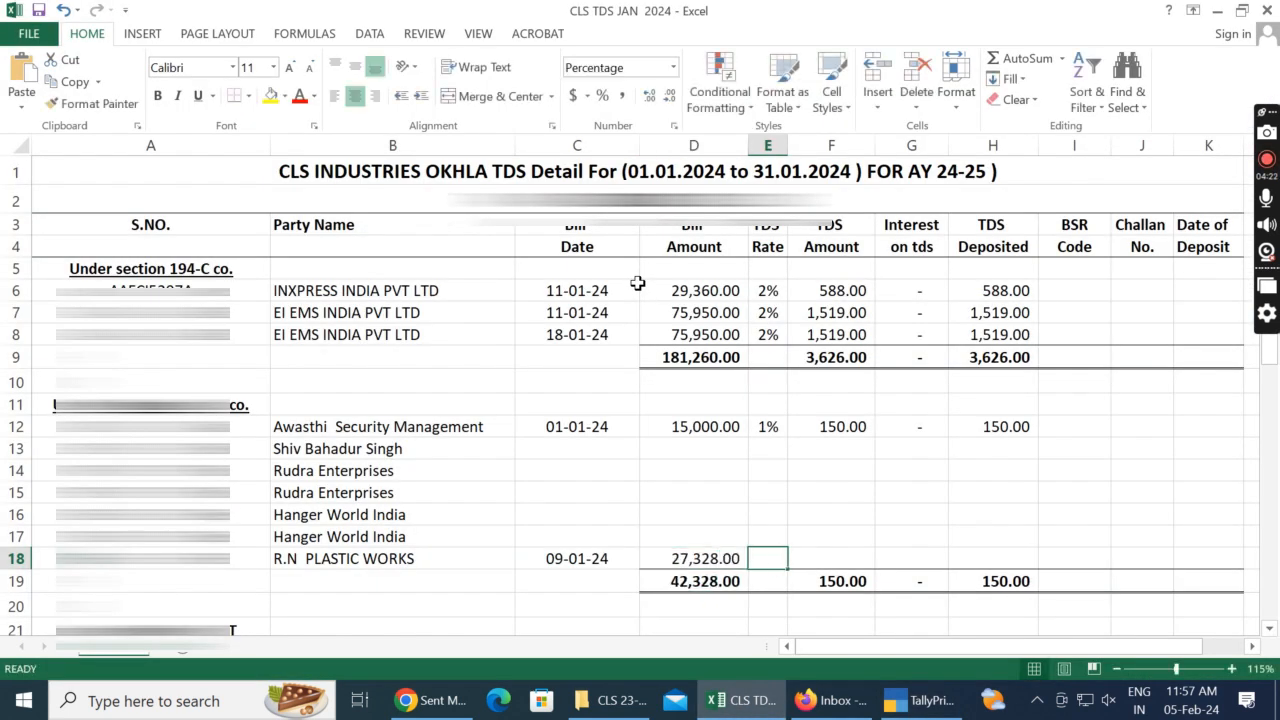
pyautogui.write('1')
pyautogui.press('Tab')
# Step: Calculate the R.N PLASTIC WORKS TDS amount in F18 by multiplying its Bill Amount by its TDS rate
pyautogui.write('=')
pyautogui.press('Left')
pyautogui.press('Left')
pyautogui.press('Return')
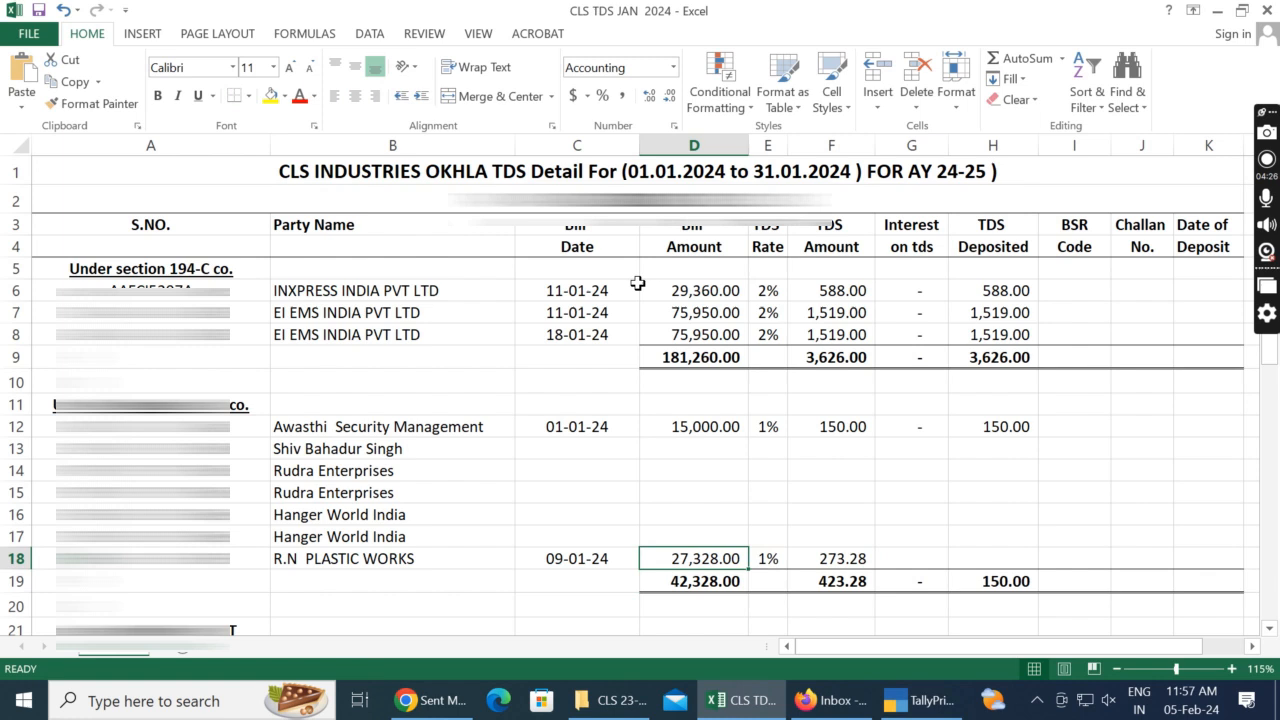
# Step: Check the voucher's TDS credit in TallyPrime, set the TDS amount in F18 to 274 and enter 0 interest in G18
pyautogui.hotkey('alt', 'Tab')
pyautogui.hotkey('alt', 'Tab')
pyautogui.write('274')
pyautogui.press('Return')
pyautogui.press('Up')
pyautogui.press('Right')
pyautogui.write('0')
pyautogui.press('Tab')
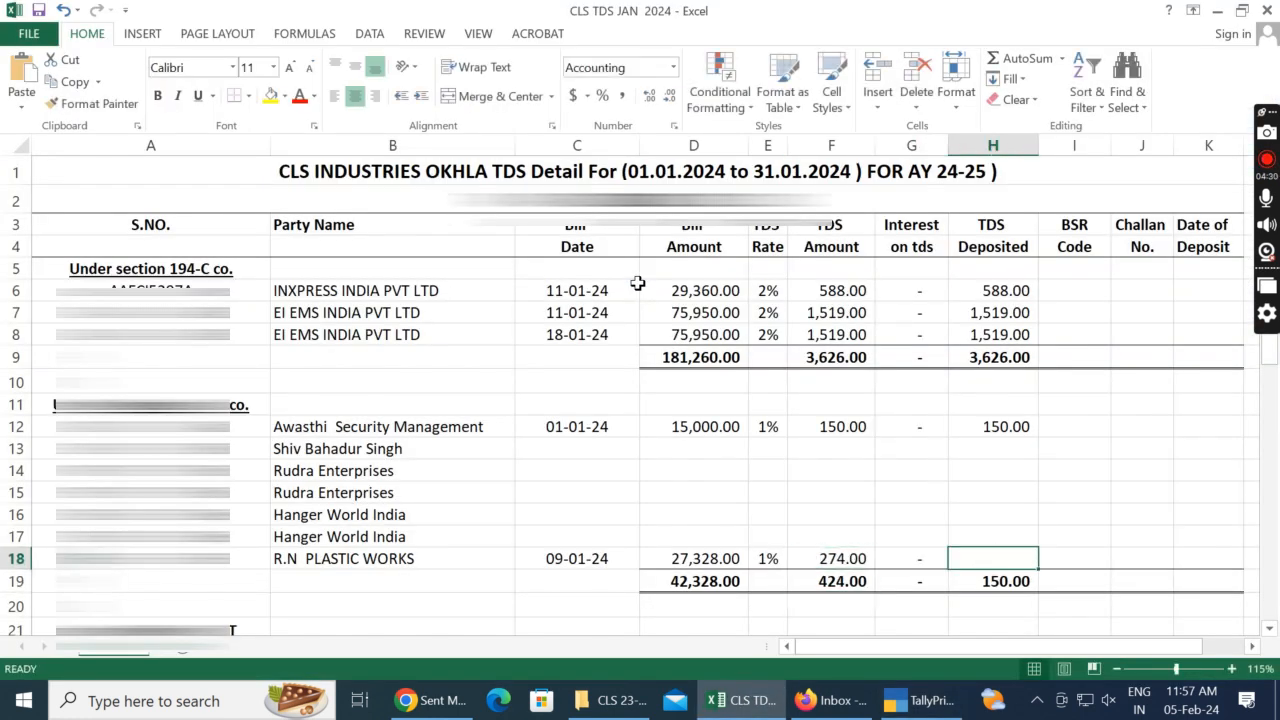
# Step: Calculate TDS Deposited for R.N PLASTIC WORKS in H18 as F18+G18
pyautogui.write('=')
pyautogui.press('Left')
pyautogui.press('Left')
pyautogui.write('+')
pyautogui.press('Left')
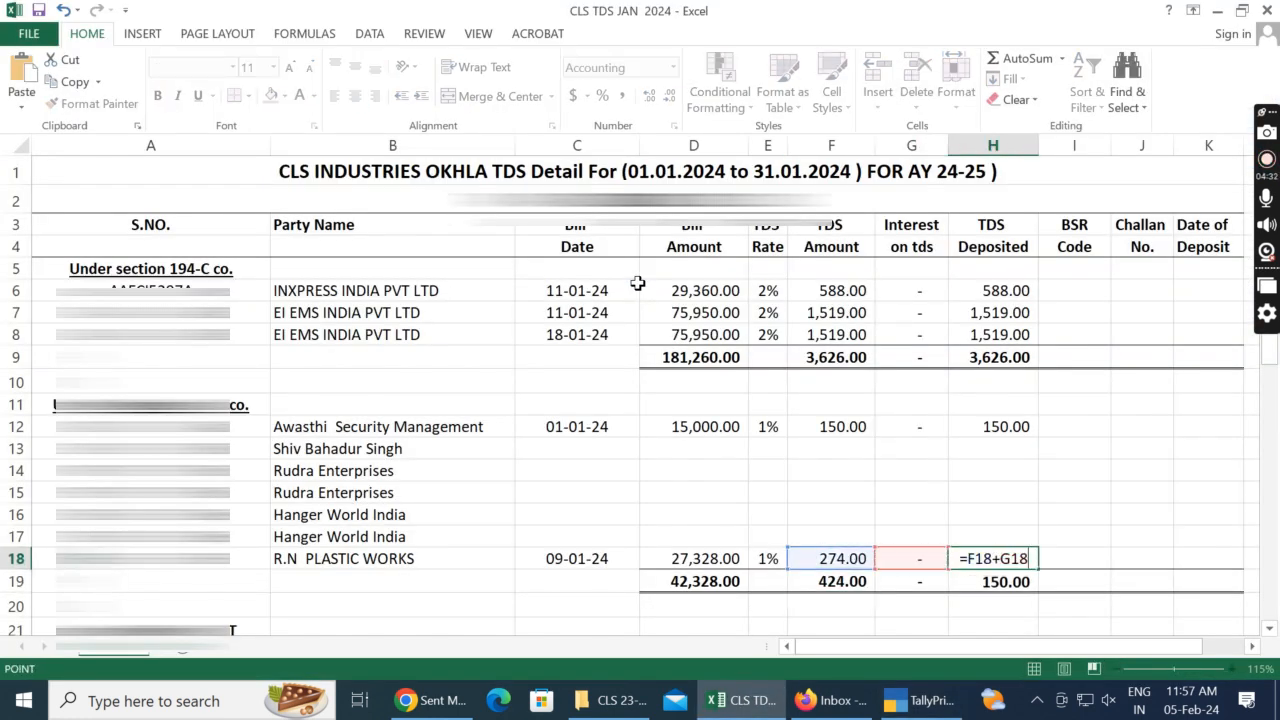
pyautogui.hotkey('shift', 'Tab')
# Step: Switch to TallyPrime, leave journal No. 353 and open the 12-Jan-24 Machine Rep & Maint. journal No. 1505
pyautogui.hotkey('alt', 'Tab')
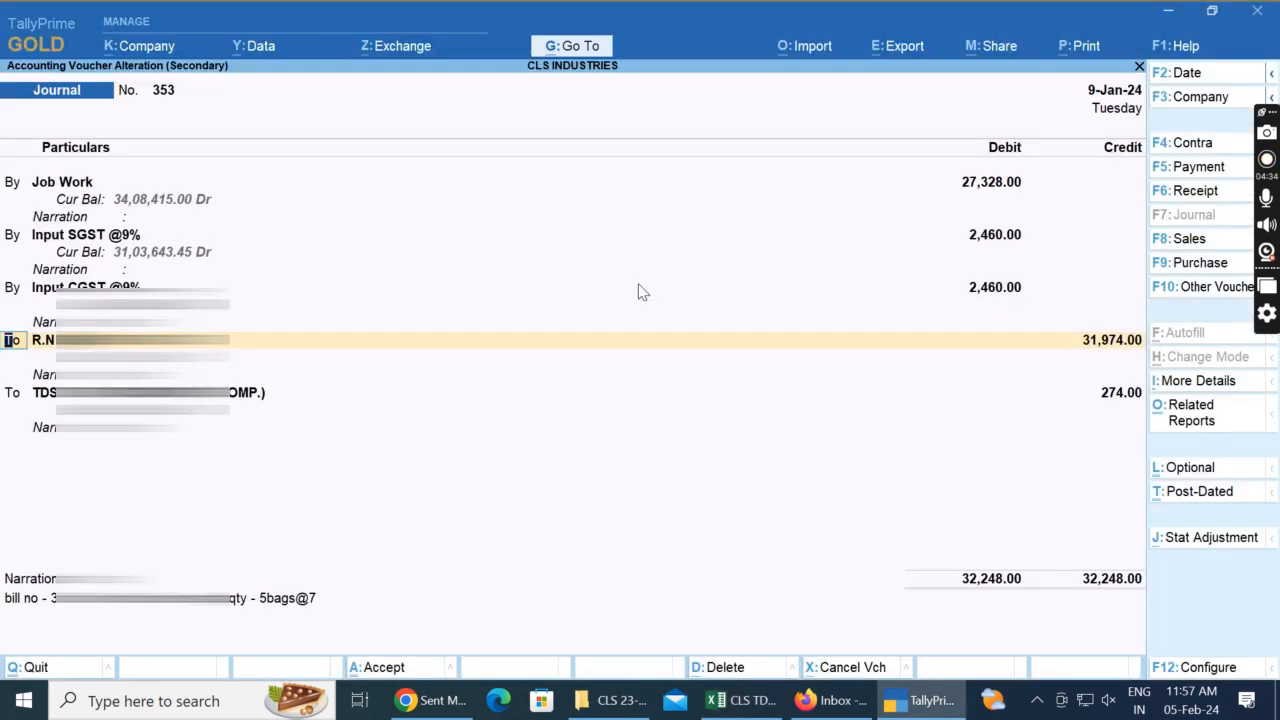
pyautogui.press('Escape')
pyautogui.press('Return')
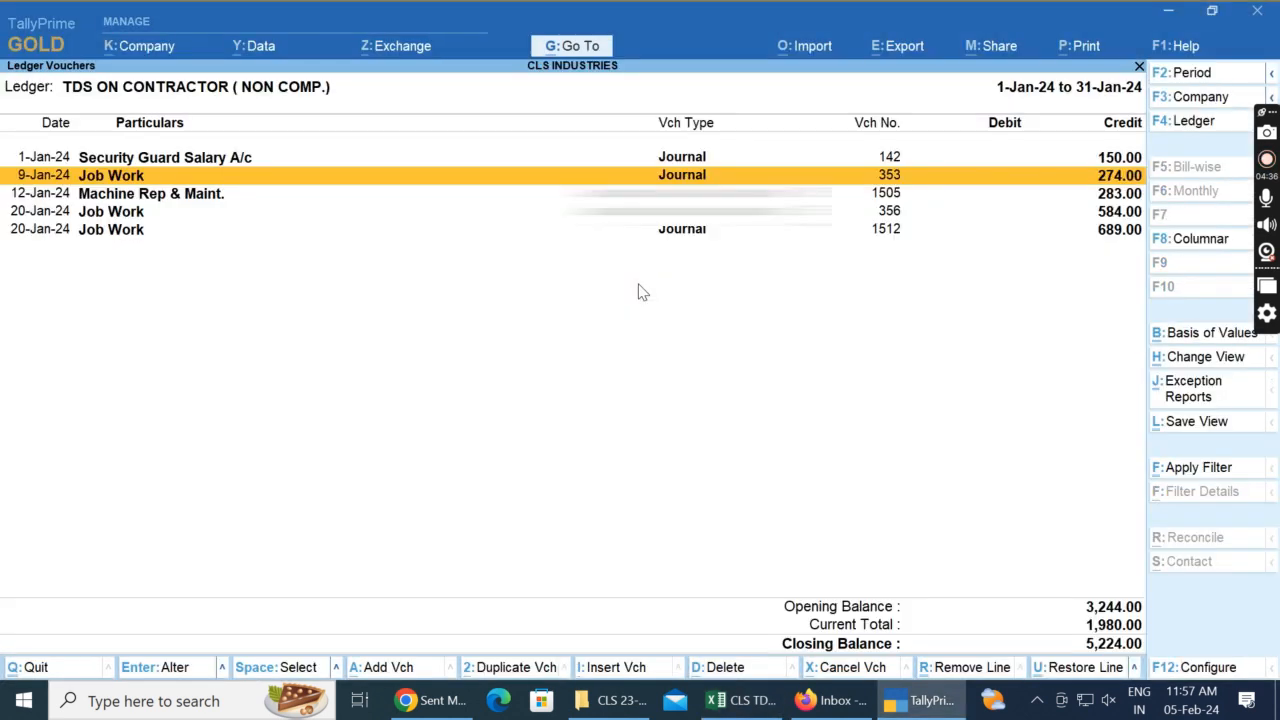
pyautogui.press('Return')
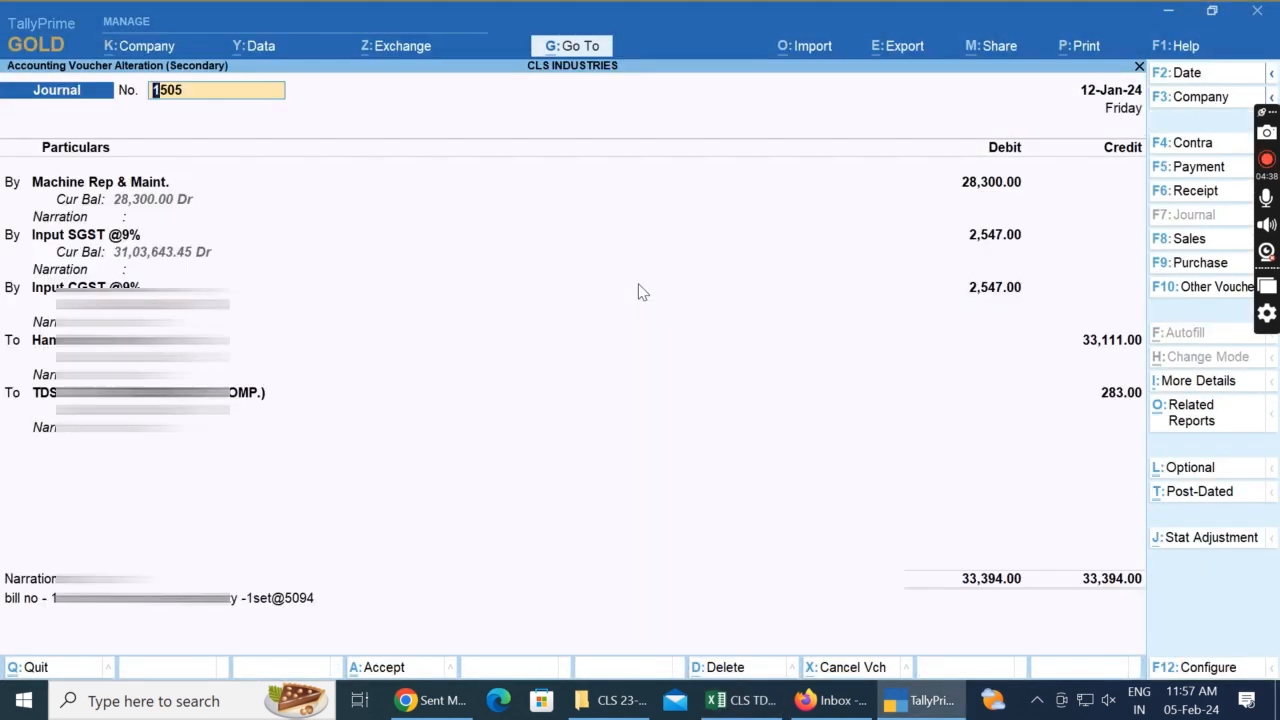
# Step: Check the journal date in TallyPrime and enter the bill date 12/01/2024 for Hanger World India in C16 of the Excel sheet
pyautogui.hotkey('alt', 'Tab')
pyautogui.press('Left')
pyautogui.press('Left')
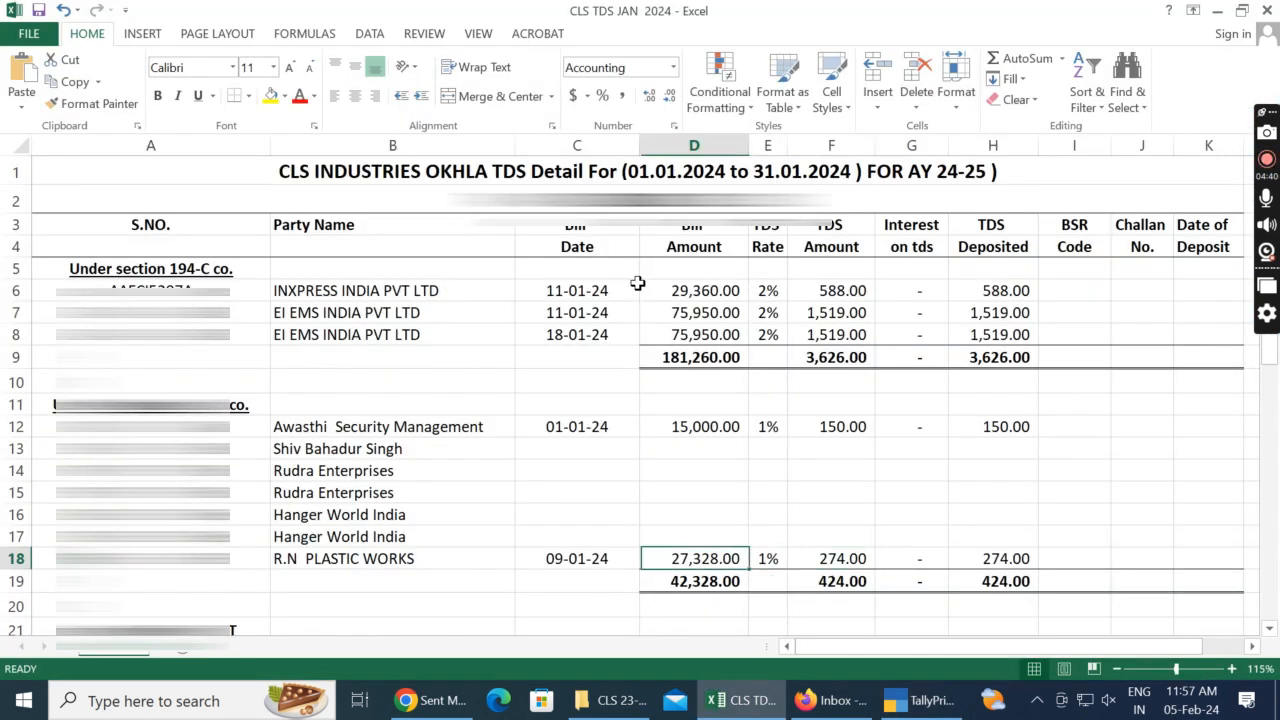
pyautogui.press('Left')
pyautogui.press('Left')
pyautogui.press('Up')
pyautogui.press('Up')
pyautogui.press('Right')
pyautogui.hotkey('alt', 'Tab')
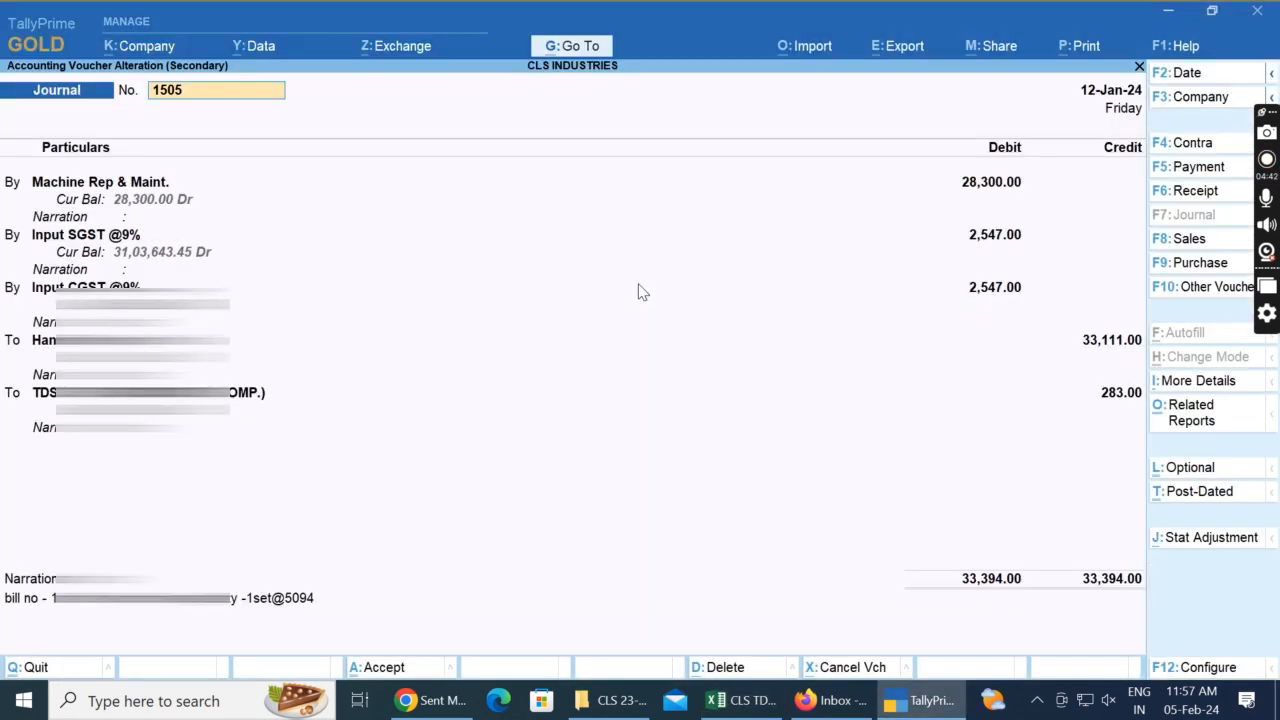
pyautogui.hotkey('alt', 'Tab')
pyautogui.hotkey('alt', 'Tab')
pyautogui.hotkey('alt', 'Tab')
pyautogui.write('12')
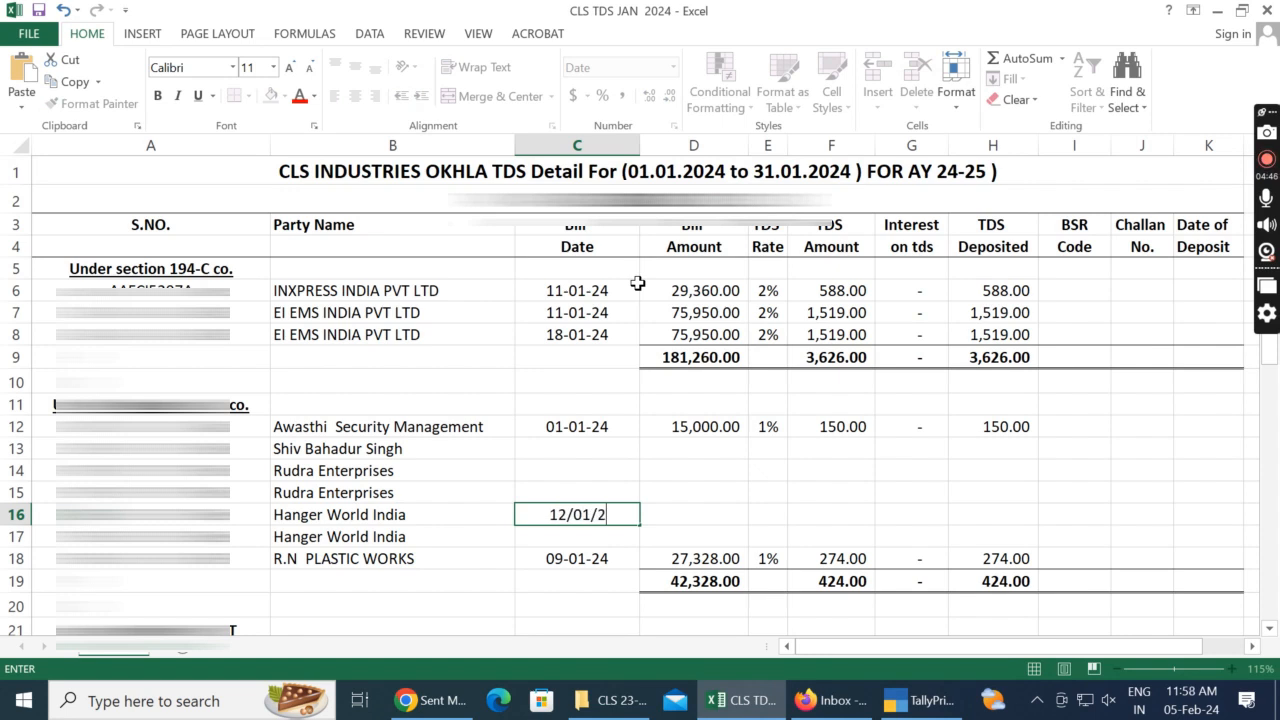
pyautogui.write('/01/2024')
pyautogui.press('Return')
# Step: Enter Hanger World India's bill amount 28,300 from the TallyPrime voucher in D16 and its TDS rate 1% in E16
pyautogui.press('Right')
pyautogui.press('Up')
pyautogui.press('Left')
pyautogui.press('Right')
pyautogui.hotkey('alt', 'Tab')
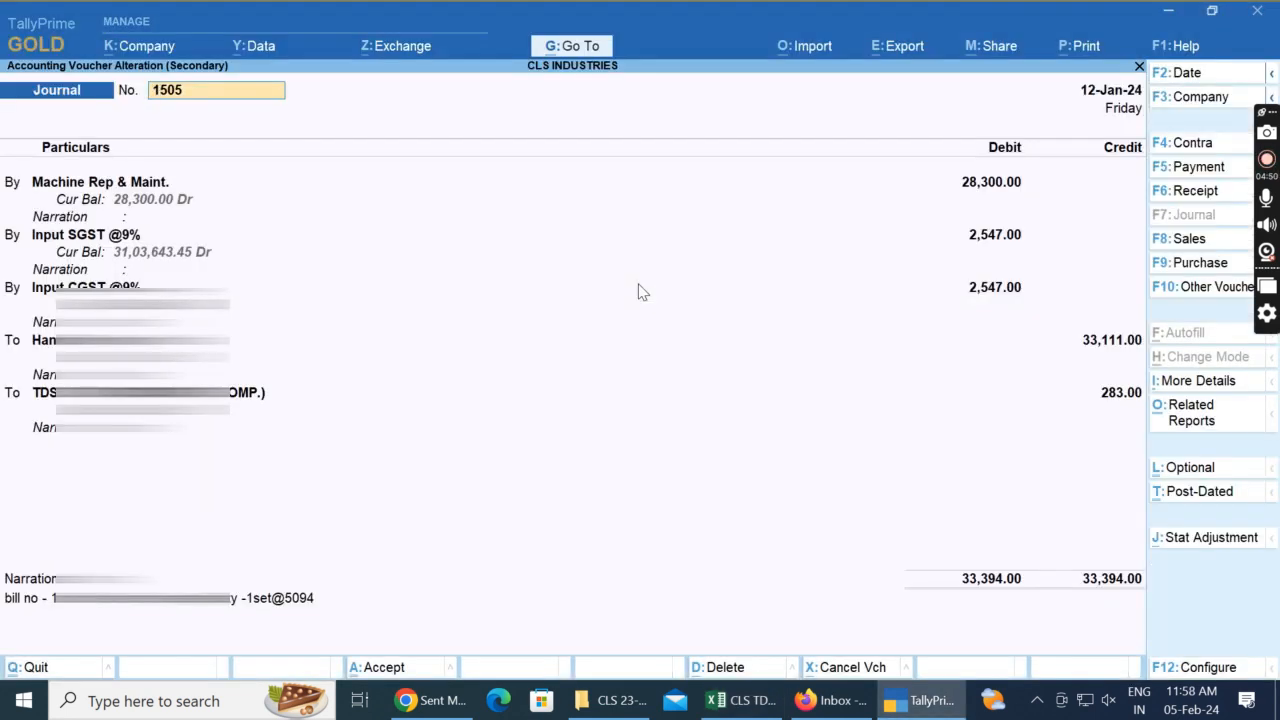
pyautogui.hotkey('alt', 'Tab')
pyautogui.write('28,300')
pyautogui.press('Tab')
pyautogui.write('1')
pyautogui.press('Tab')
pyautogui.hotkey('alt', 'Tab')
pyautogui.hotkey('alt', 'Tab')
# Step: Calculate the TDS amount in F16 by multiplying the TDS rate by the bill amount, and enter 0 interest in G16
pyautogui.write('=')
pyautogui.press('Left')
pyautogui.write('*')
pyautogui.press('Left')
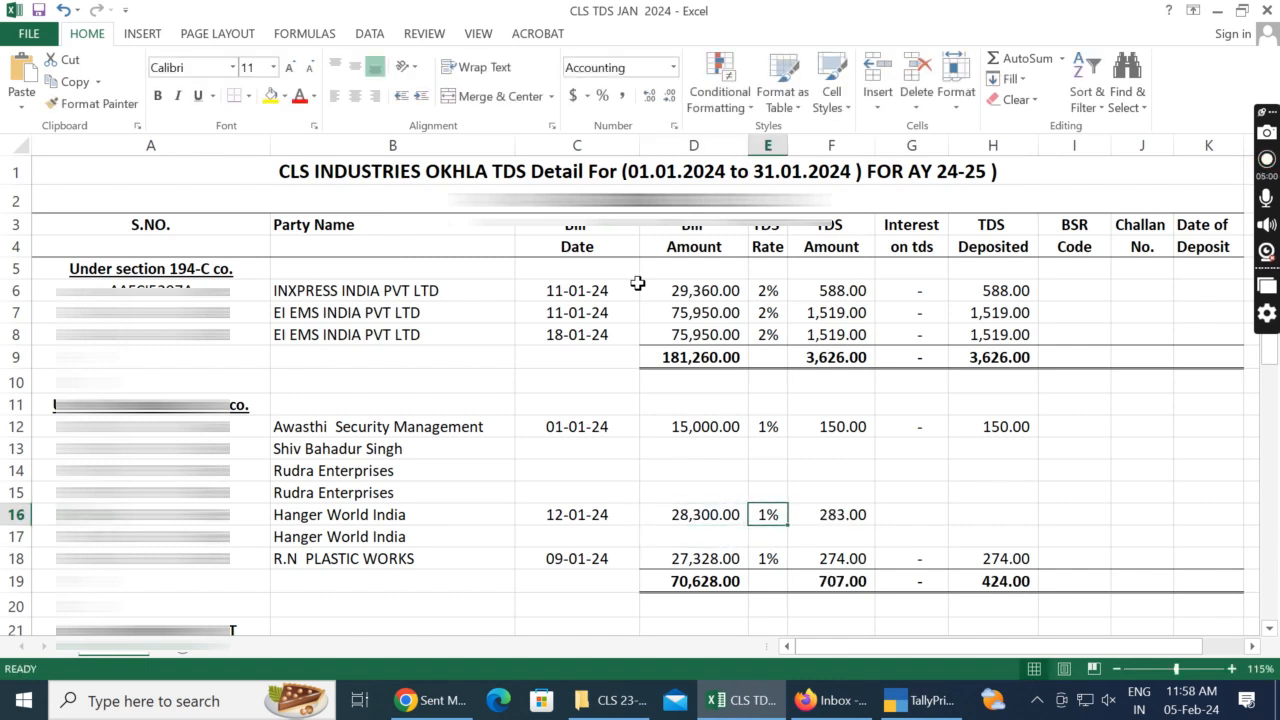
pyautogui.press('Tab')
pyautogui.write('0')
pyautogui.press('Tab')
# Step: Calculate TDS Deposited for Hanger World India in H16 as F16+G16
pyautogui.write('=')
pyautogui.press('Left')
pyautogui.press('Left')
pyautogui.press('Left')
pyautogui.press('Left')
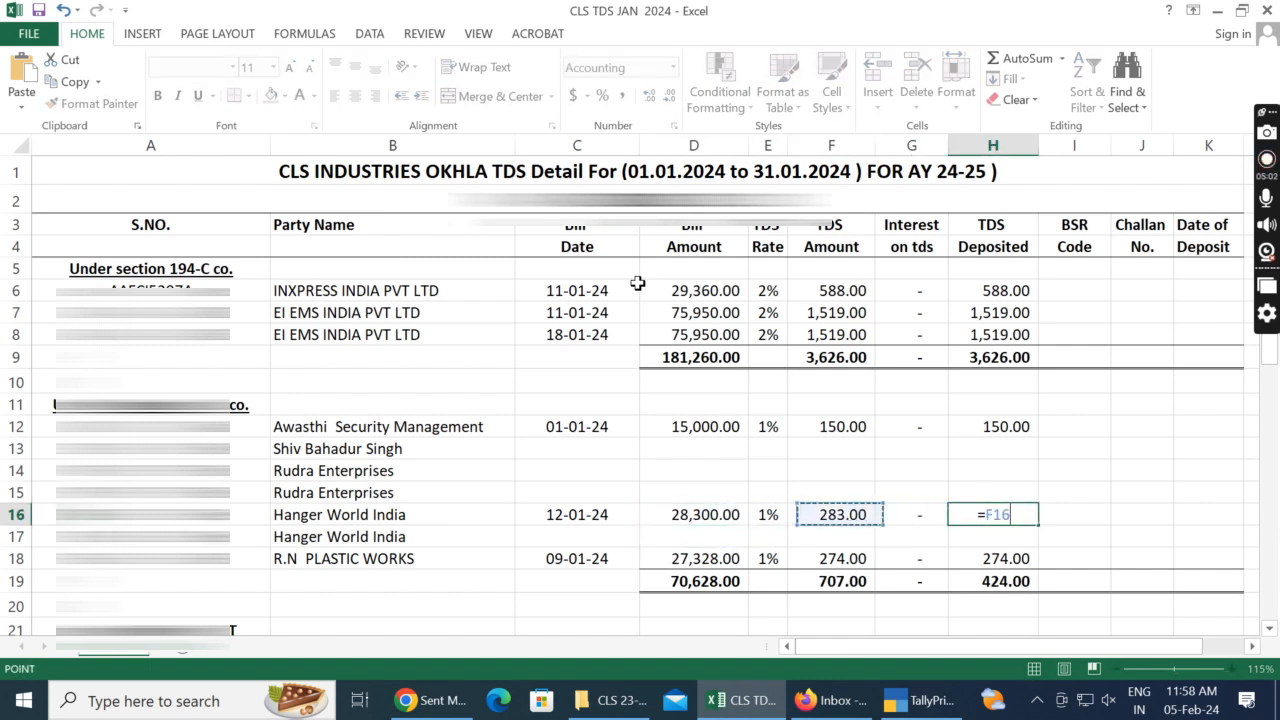
pyautogui.press('Right')
pyautogui.press('Right')
pyautogui.write('+')
pyautogui.press('Left')
pyautogui.press('Return')
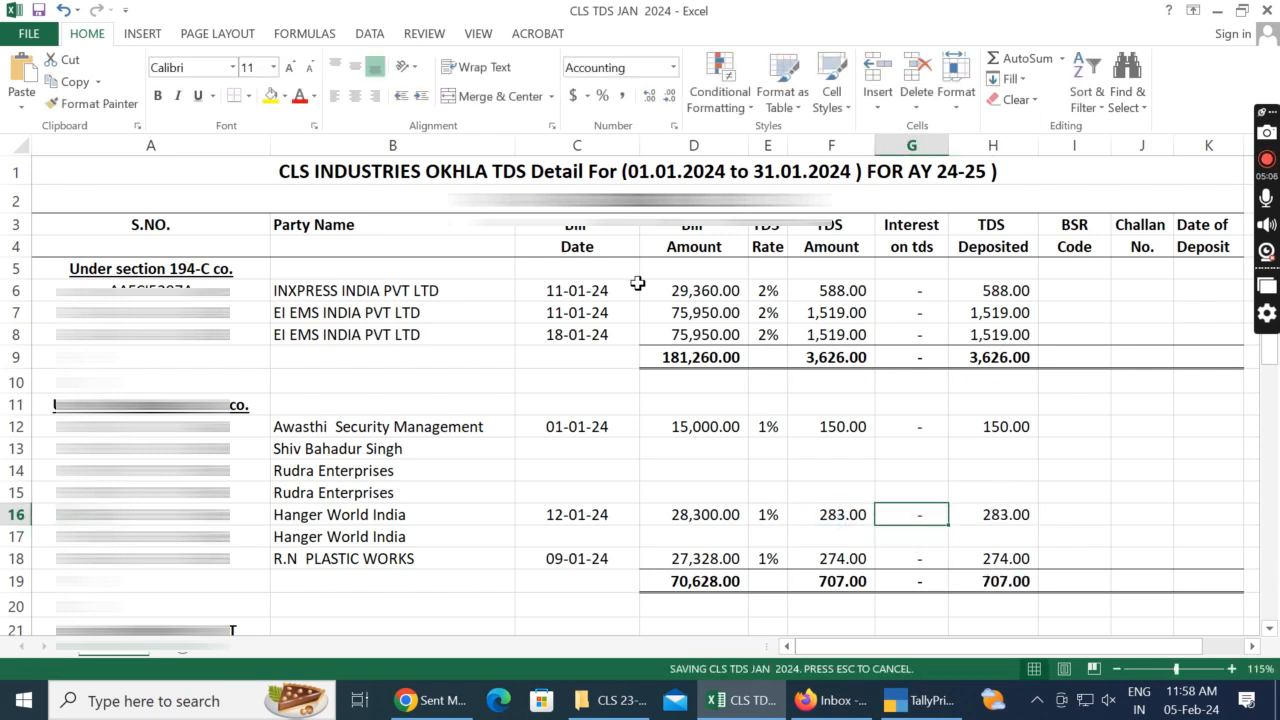
# Step: Switch to TallyPrime, leave journal No. 1505 and open the 20-Jan-24 Job Work journal No. 356
pyautogui.hotkey('alt', 'Tab')
pyautogui.press('Escape')
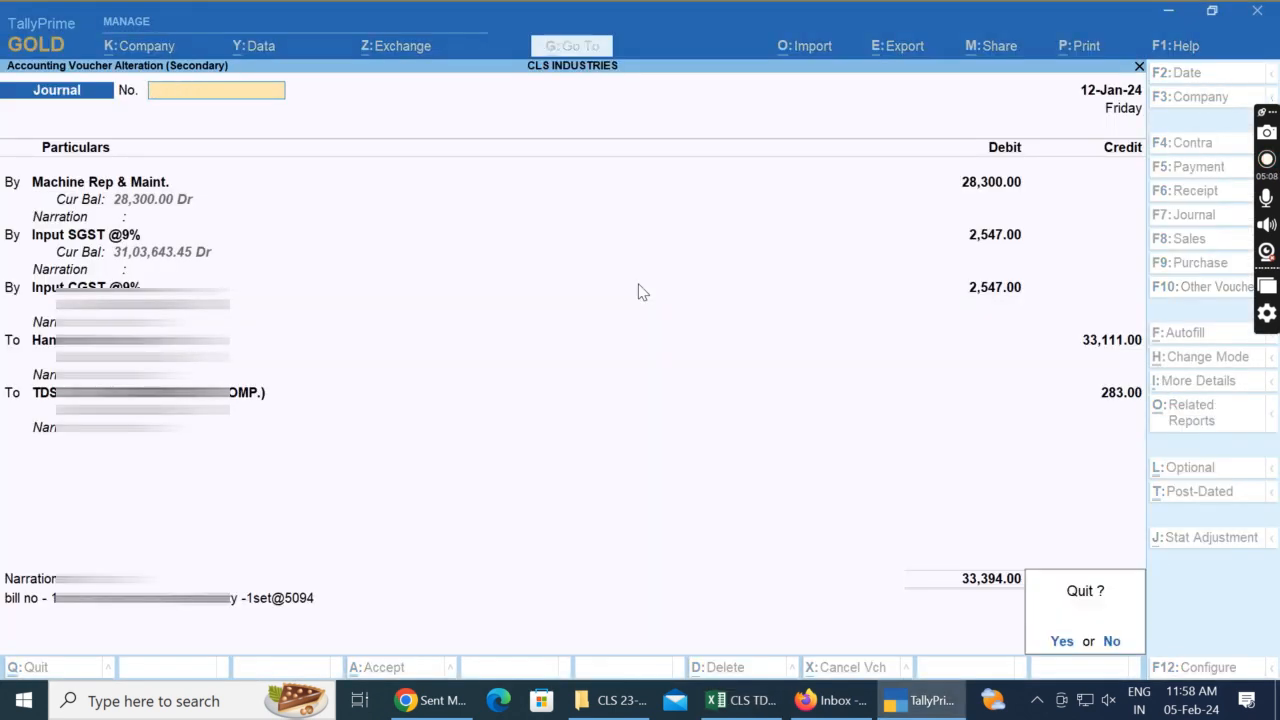
pyautogui.press('Return')
pyautogui.press('Down')
pyautogui.press('Return')
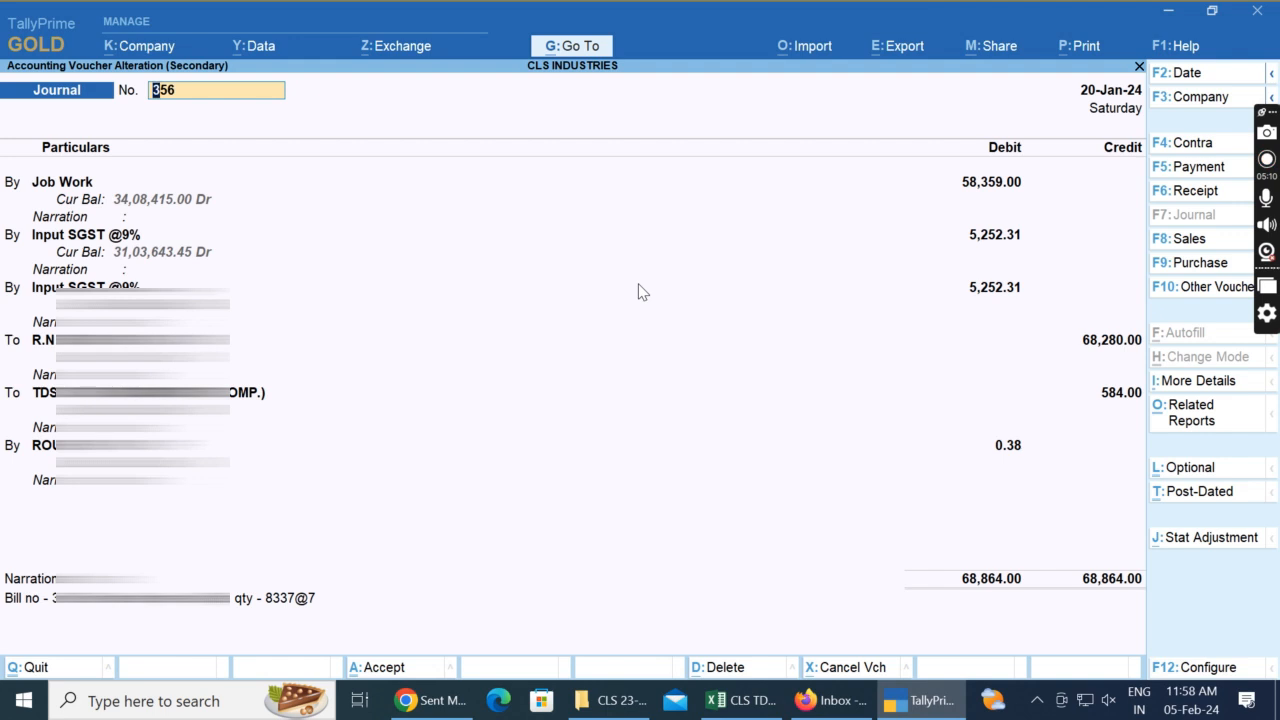
# Step: Return to Excel and clear the party name and S.NO. cells of the second Hanger World India entry in row 17
pyautogui.hotkey('alt', 'Tab')
pyautogui.press('Down')
pyautogui.press('Left')
pyautogui.press('Left')
pyautogui.press('Left')
pyautogui.press('Left')
pyautogui.press('Left')
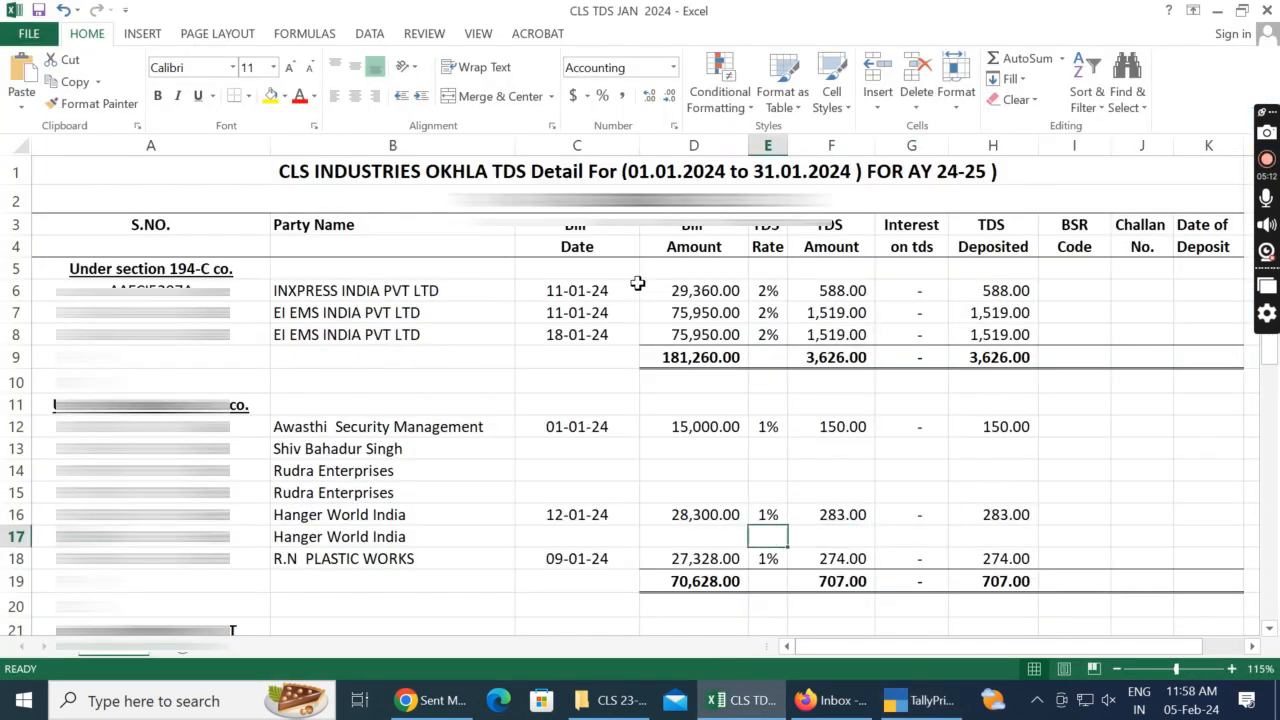
pyautogui.press('Delete')
pyautogui.press('Left')
pyautogui.press('Delete')
# Step: Insert a row above the R.N PLASTIC WORKS entry and copy its S.NO. and party name into the new row 18
pyautogui.press('Down')
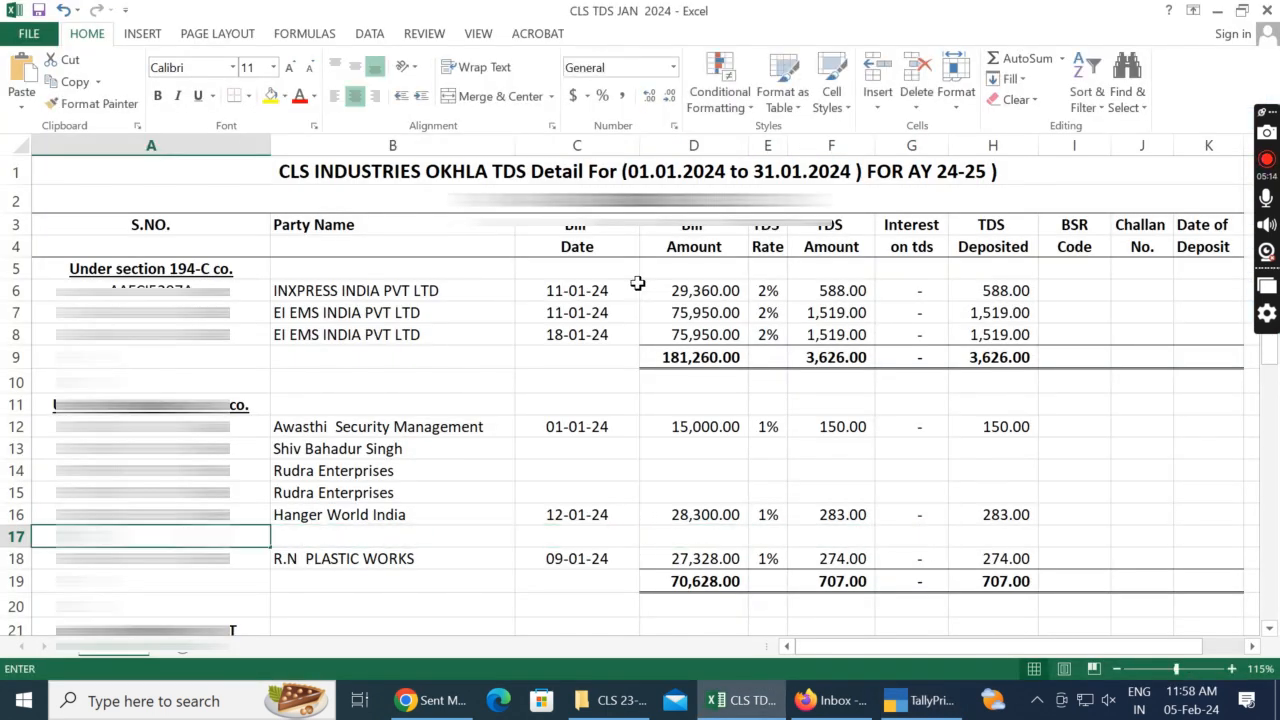
pyautogui.hotkey('shift', 'Right')
pyautogui.hotkey('ctrl', 'c')
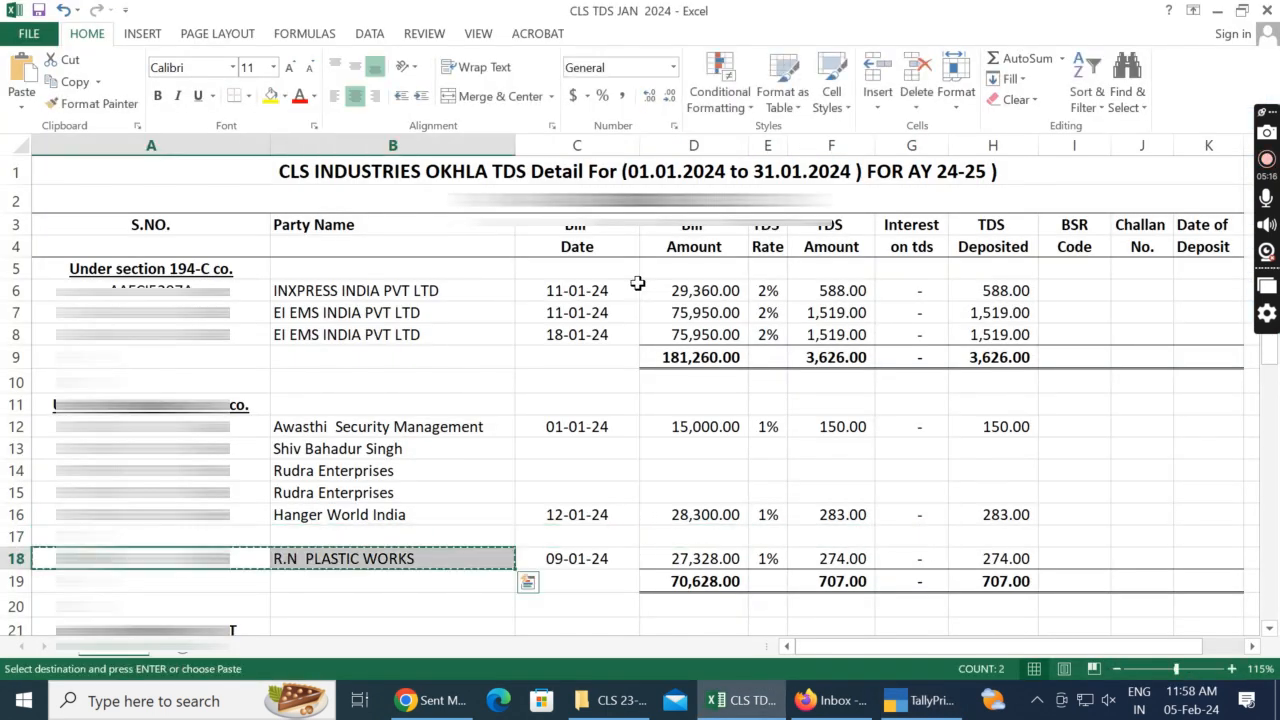
pyautogui.press('Up')
pyautogui.hotkey('ctrl', 'v')
pyautogui.hotkey('shift', 'Left')
pyautogui.press('Escape')
pyautogui.hotkey('ctrl', 'shift', '=')
pyautogui.press('r')
pyautogui.press('Return')
pyautogui.press('Down')
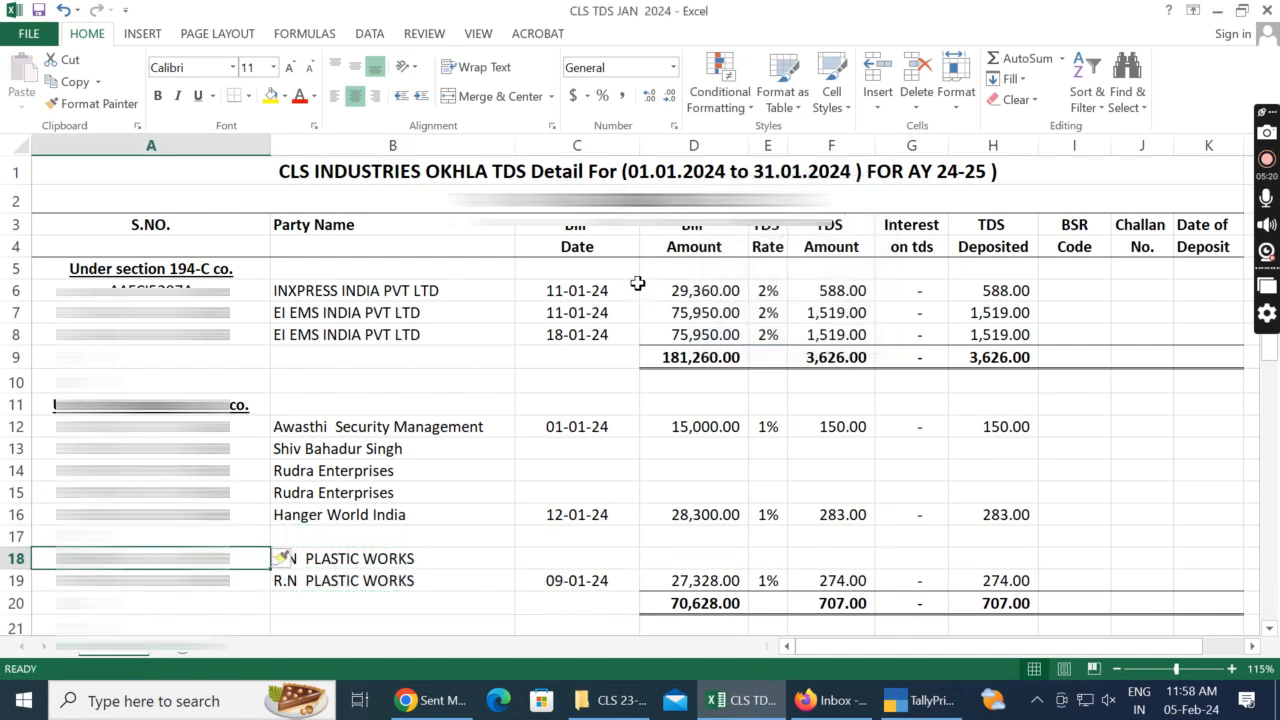
# Step: Copy the R.N PLASTIC WORKS S.NO. and party name from row 18 into the empty row 17
pyautogui.press('Right')
pyautogui.hotkey('shift', 'Left')
pyautogui.hotkey('ctrl', 'c')
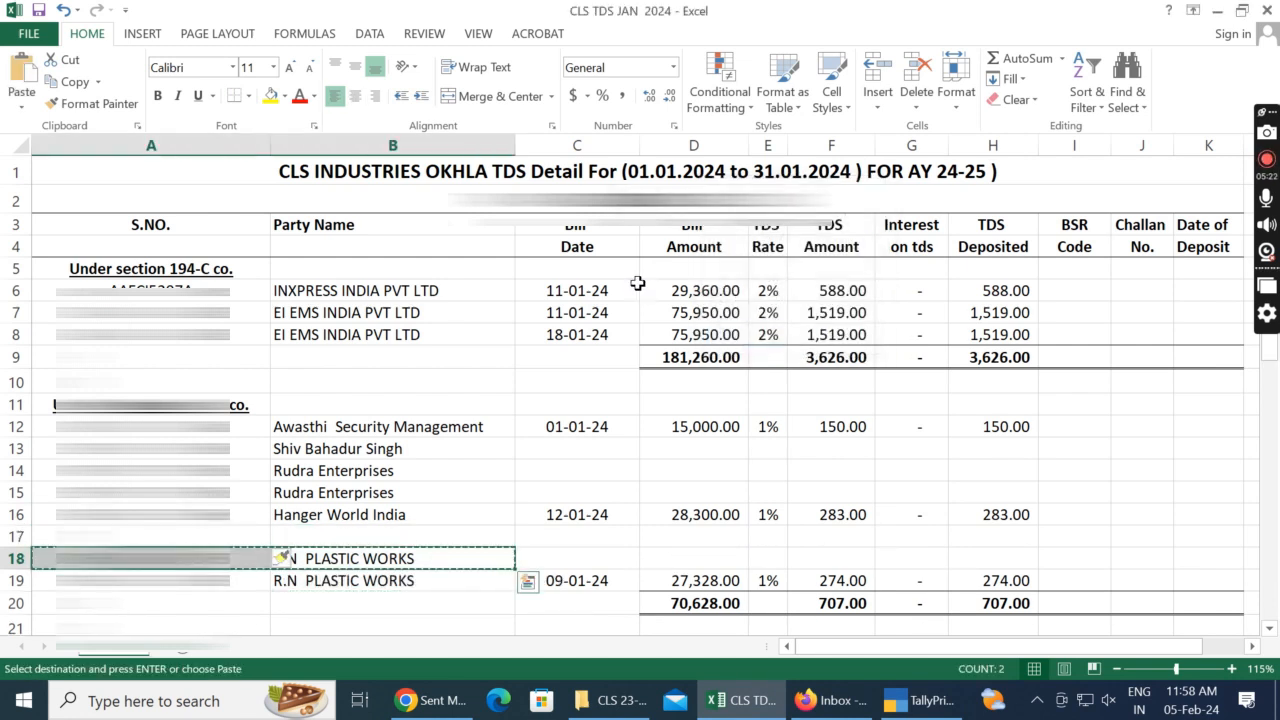
pyautogui.press('Left')
pyautogui.press('Up')
pyautogui.hotkey('ctrl', 'v')
pyautogui.press('Escape')
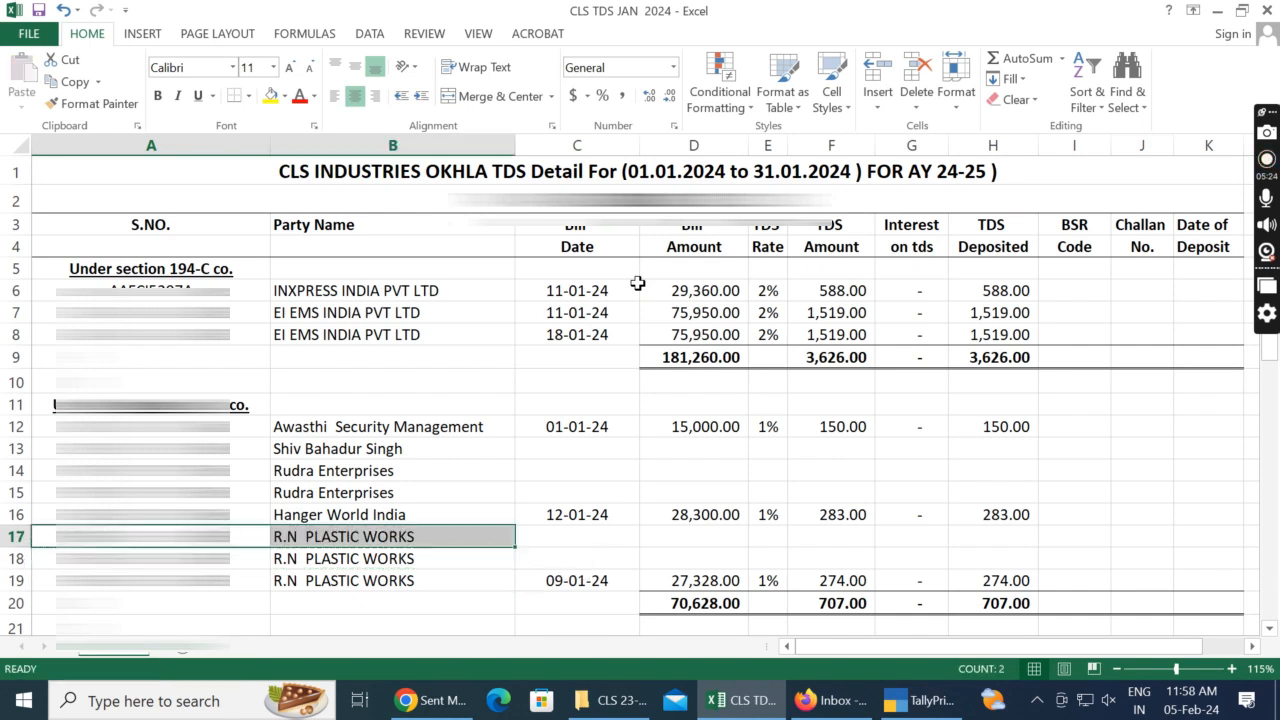
# Step: Check the journal date in TallyPrime and enter the bill date 20/01/2024 for R.N PLASTIC WORKS in C17
pyautogui.press('Right')
pyautogui.press('Right')
pyautogui.hotkey('alt', 'Tab')
pyautogui.hotkey('alt', 'Tab')
pyautogui.hotkey('alt', 'Tab')
pyautogui.hotkey('alt', 'Tab')
pyautogui.write('20')
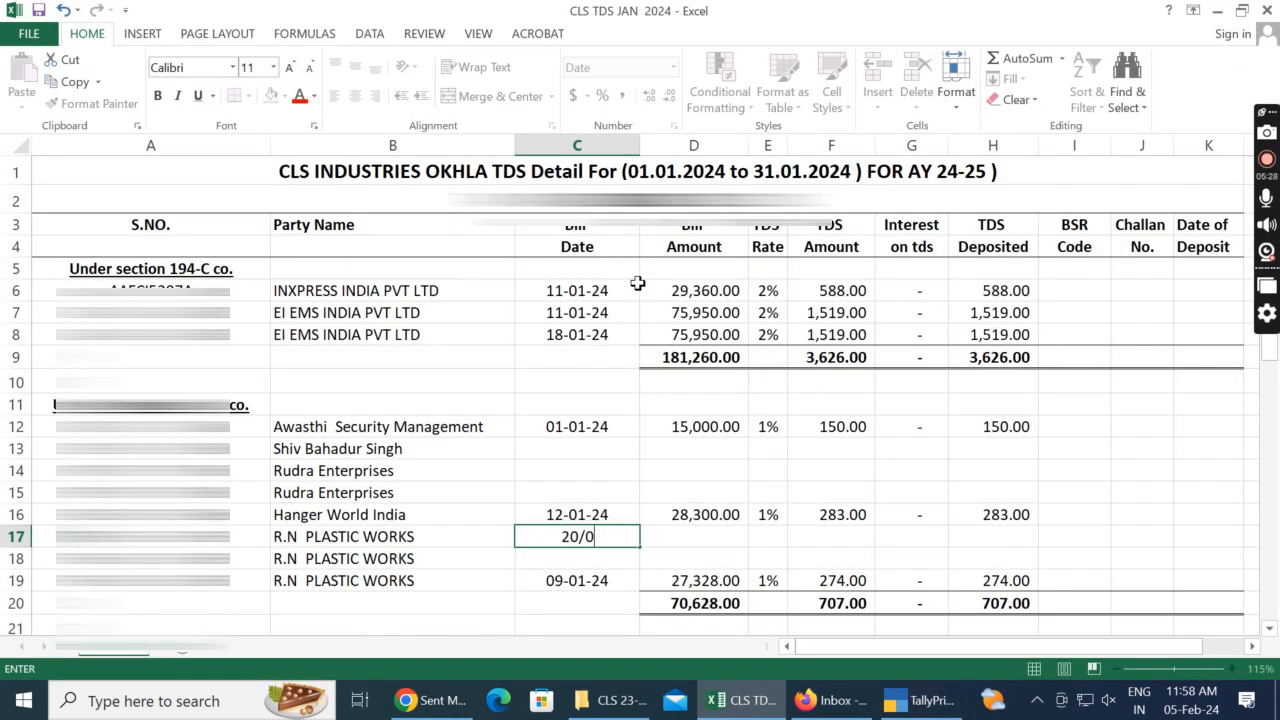
pyautogui.write('/01/2024')
pyautogui.press('Tab')
# Step: Enter the Job Work bill amount 58,359 from the TallyPrime voucher in D17 and the TDS rate 1% in E17
pyautogui.hotkey('alt', 'Tab')
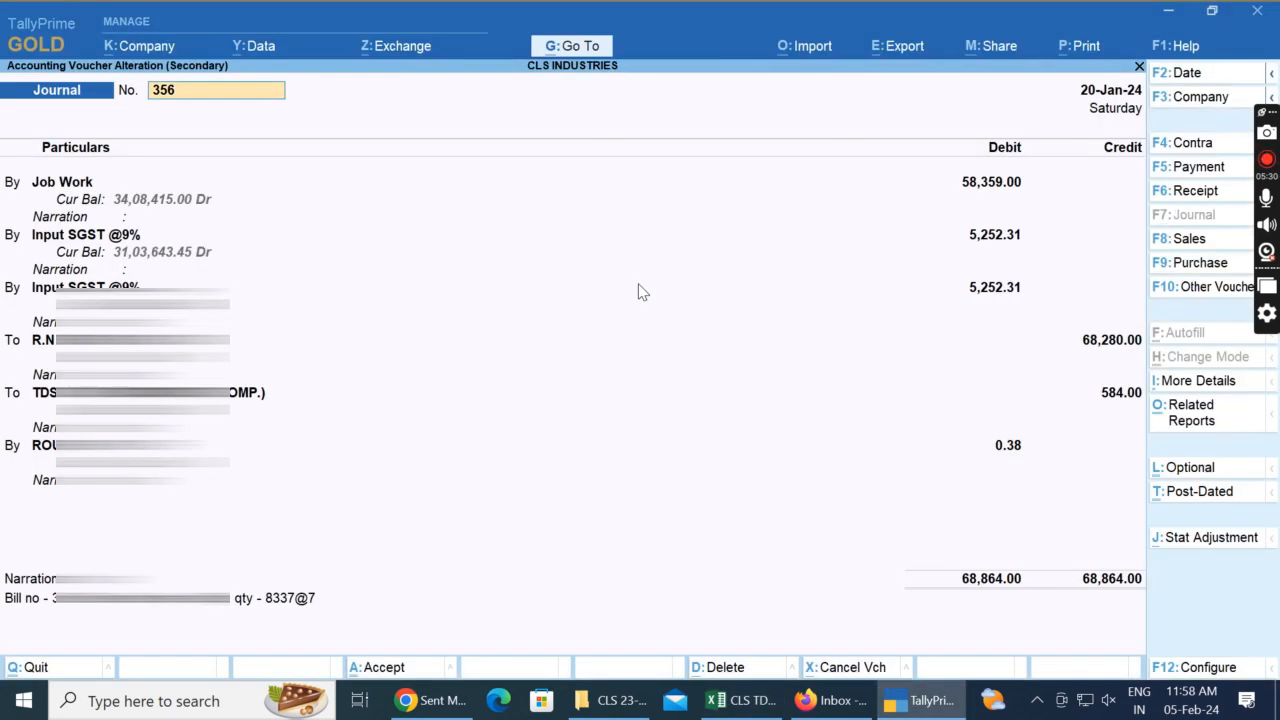
pyautogui.hotkey('alt', 'Tab')
pyautogui.write('58,359')
pyautogui.press('Tab')
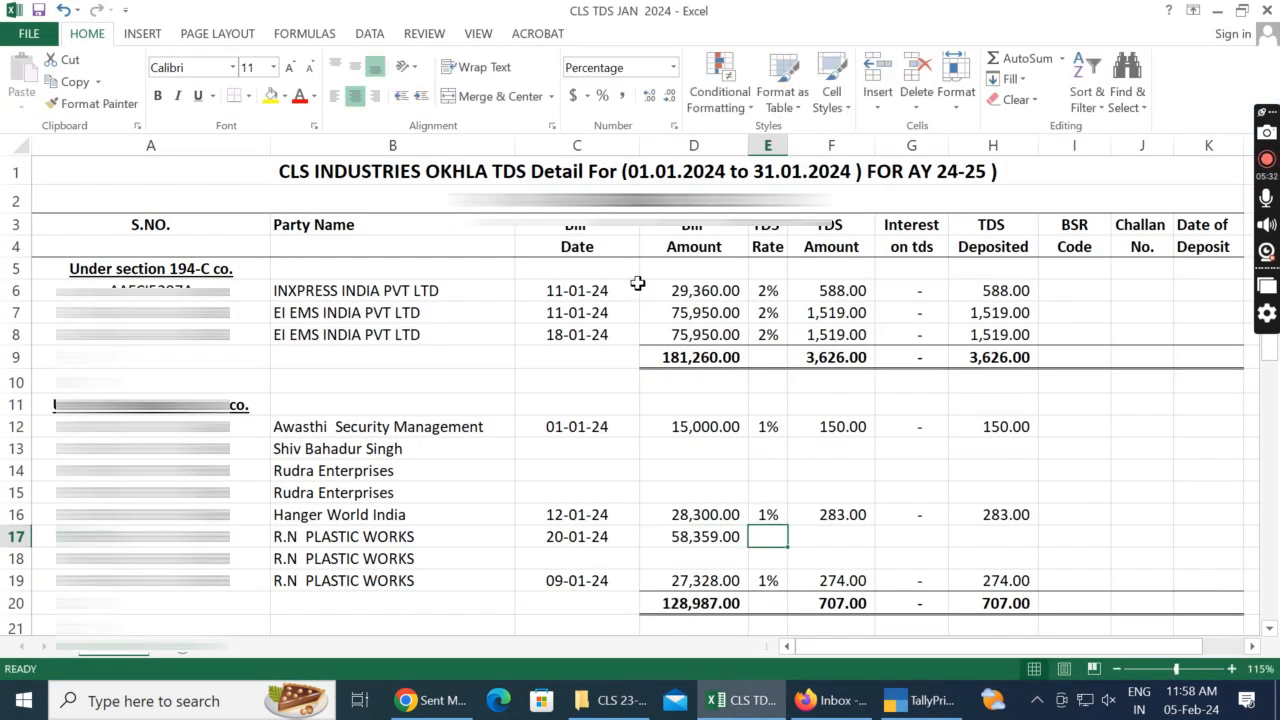
pyautogui.hotkey('alt', 'Tab')
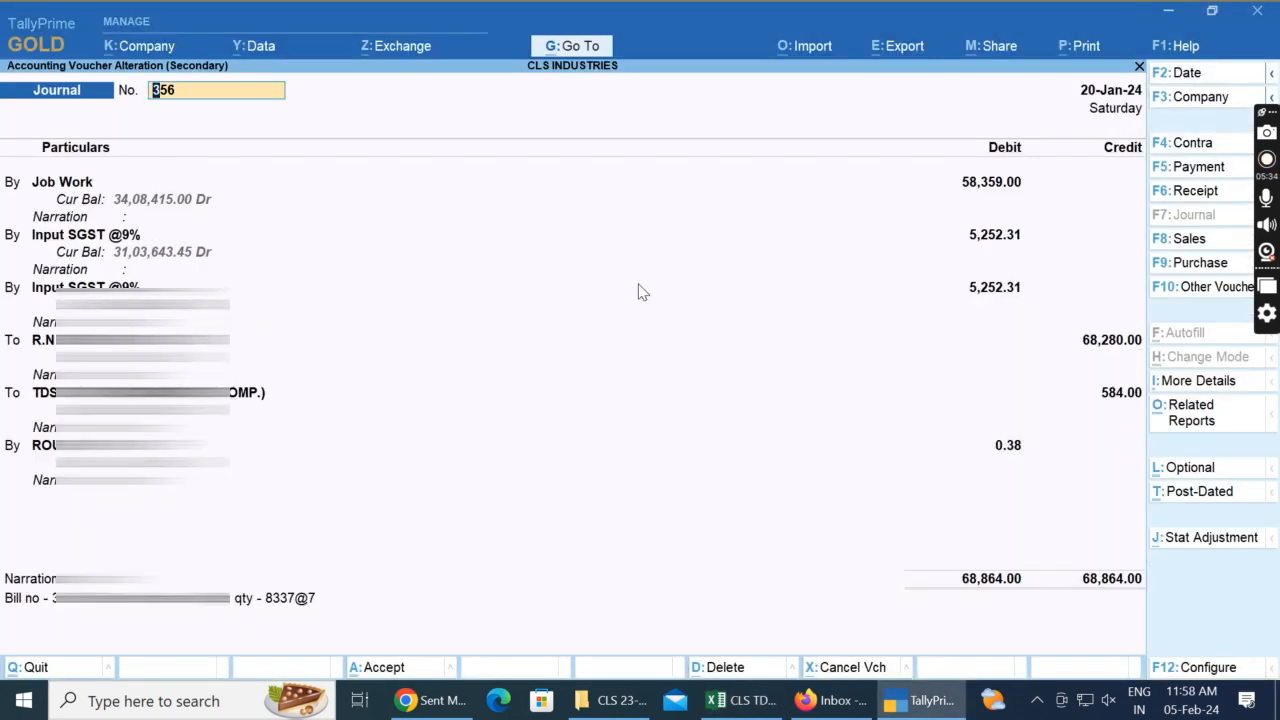
pyautogui.press('Return')
pyautogui.hotkey('alt', 'Tab')
pyautogui.hotkey('alt', 'Tab')
pyautogui.hotkey('alt', 'Tab')
pyautogui.write('1')
pyautogui.press('Tab')
pyautogui.press('Tab')
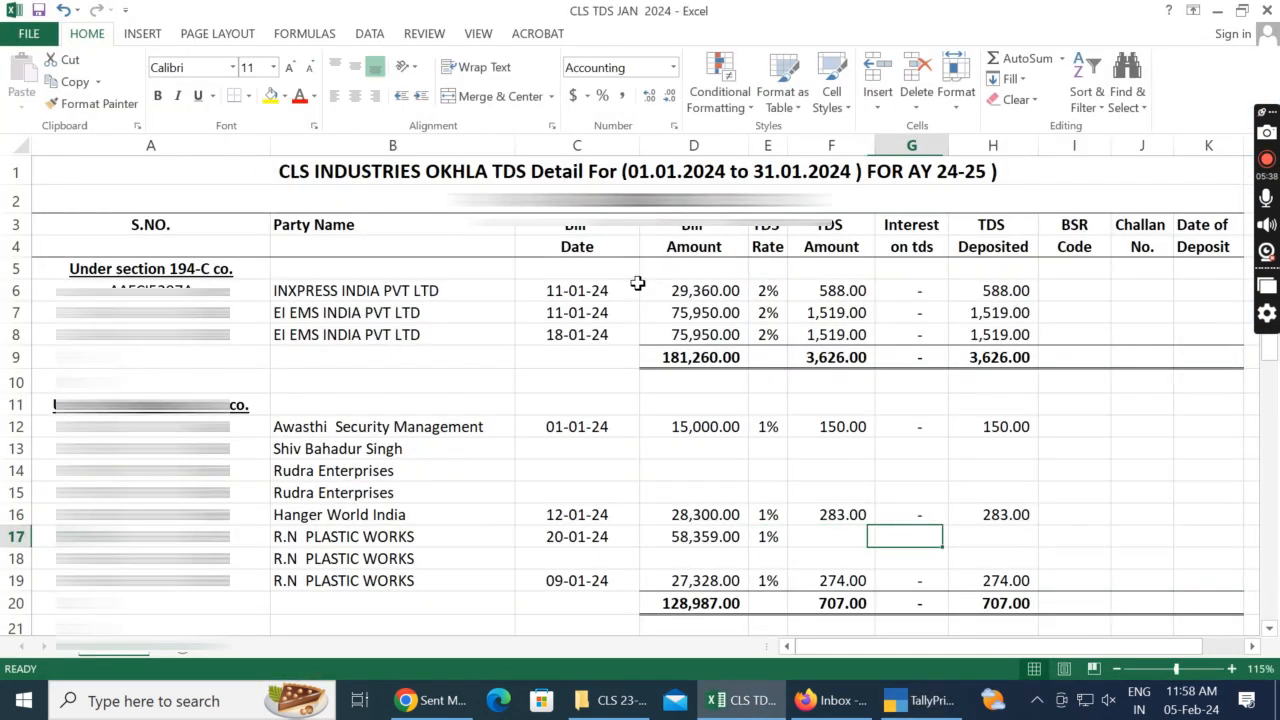
# Step: Fill the TDS amount formula from F16 down into F17
pyautogui.press('Left')
pyautogui.hotkey('ctrl', 'd')
pyautogui.press('Right')
pyautogui.press('Left')
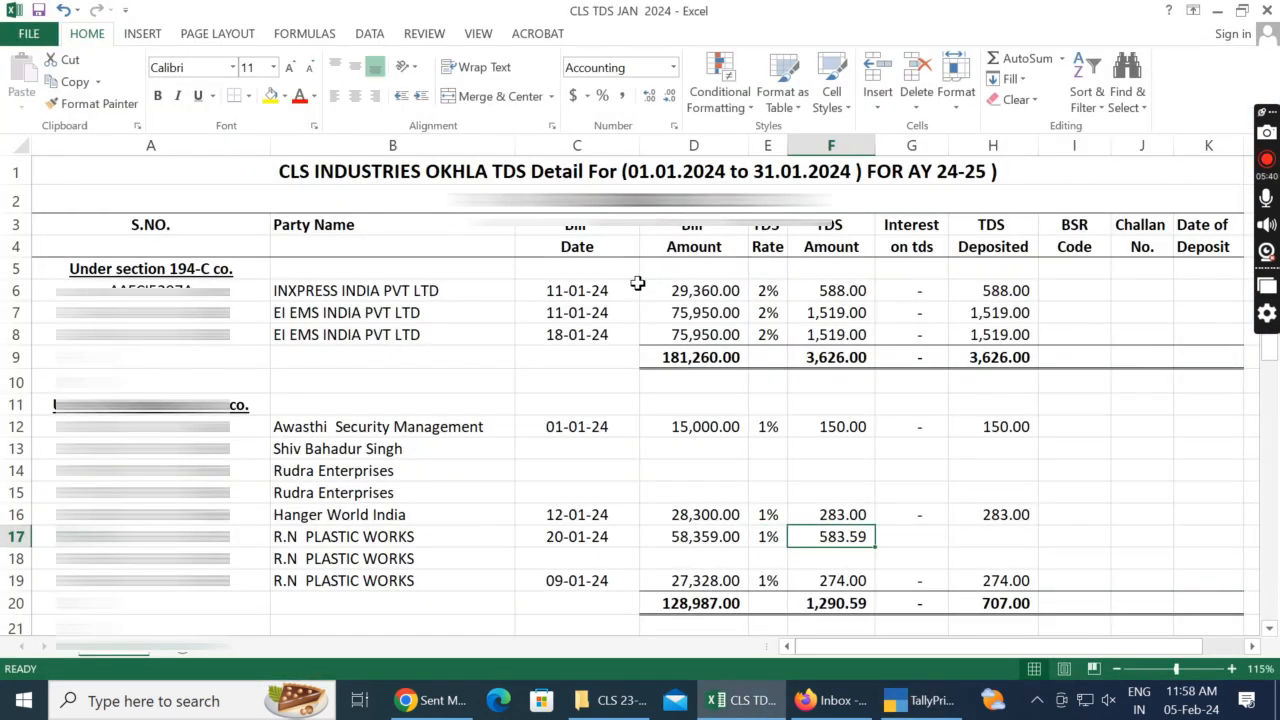
# Step: Check the voucher's TDS credit in TallyPrime, set the TDS amount in F17 to 584 and enter 0 interest in G17
pyautogui.hotkey('alt', 'Tab')
pyautogui.hotkey('alt', 'Tab')
pyautogui.write('584')
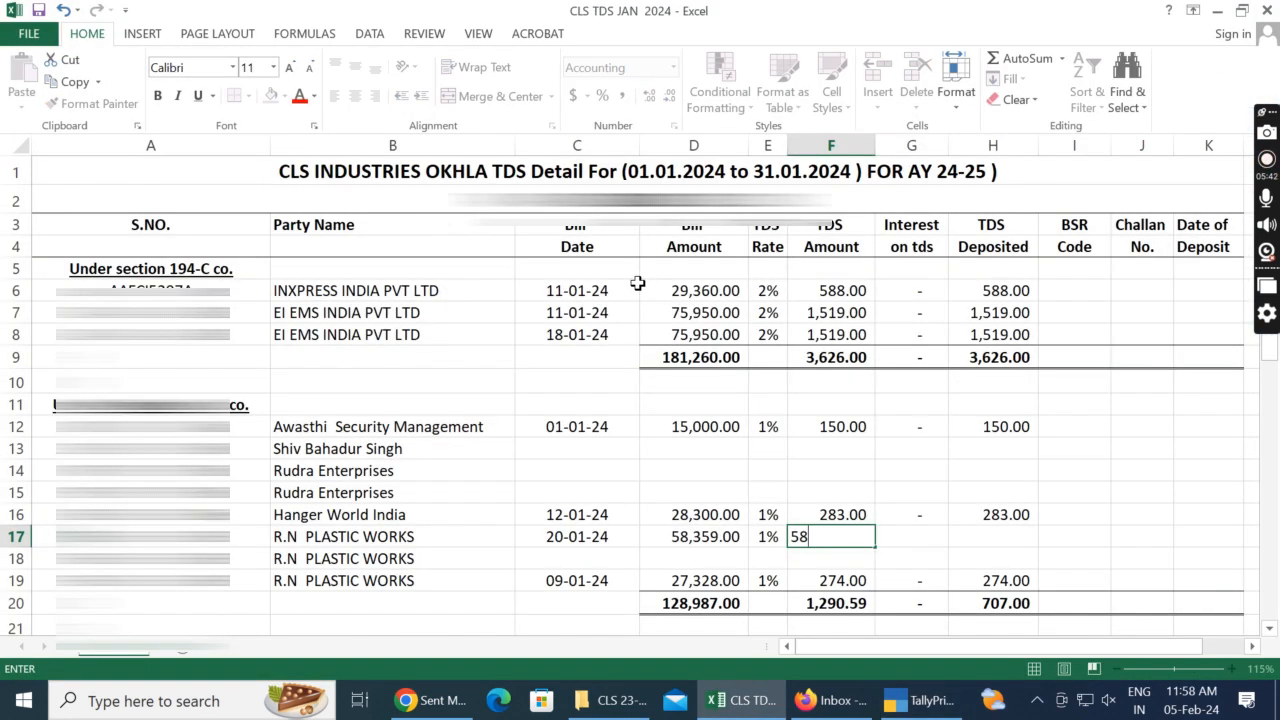
pyautogui.press('Tab')
pyautogui.press('Tab')
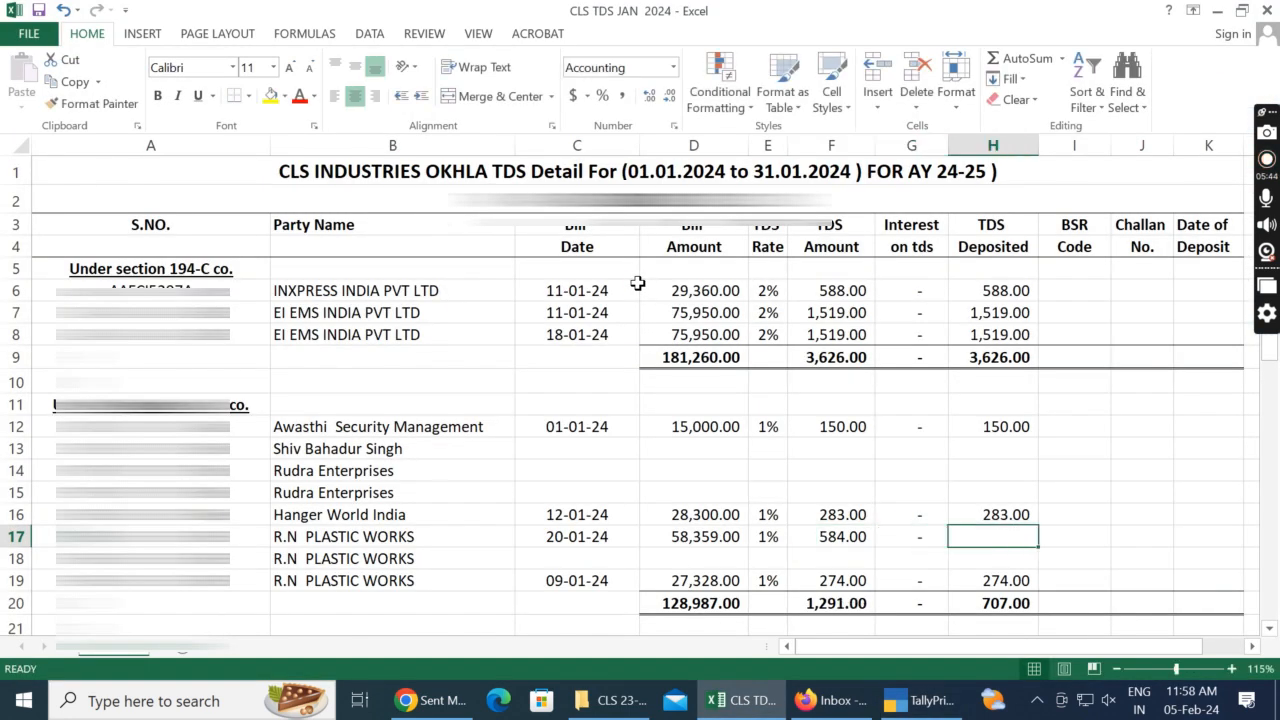
# Step: Calculate TDS Deposited for R.N PLASTIC WORKS in H17 as F17+G17
pyautogui.press('F2')
pyautogui.hotkey('alt', 'Tab')
# Step: Switch to TallyPrime, leave journal No. 356 and open the 20-Jan-24 Job Work journal No. 1512
pyautogui.hotkey('alt', 'Tab')
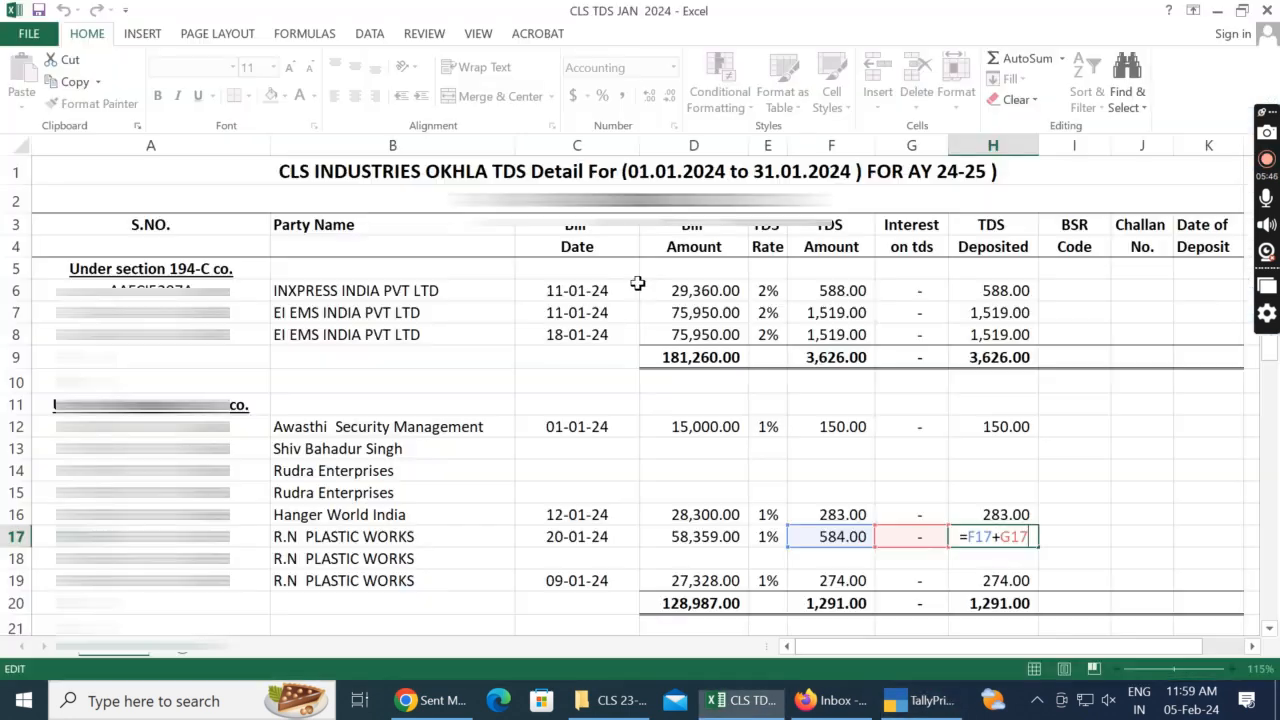
pyautogui.hotkey('ctrl', 'Return')
pyautogui.hotkey('alt', 'Tab')
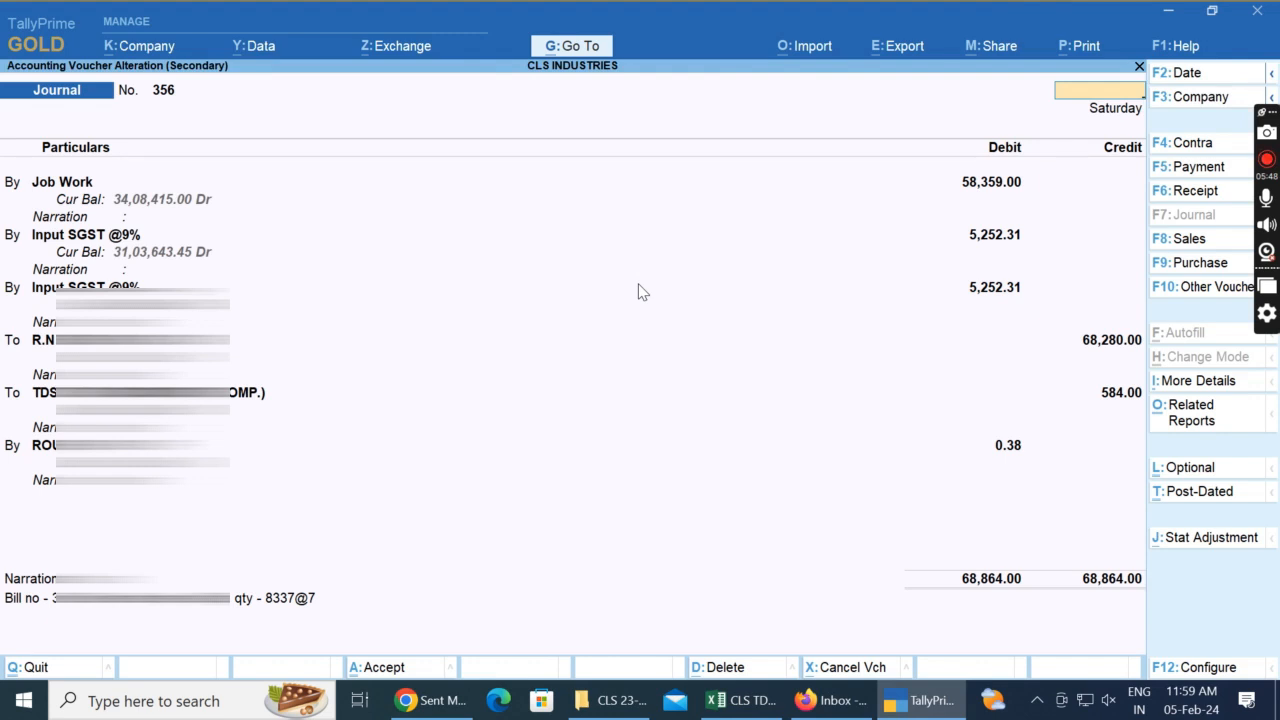
pyautogui.press('Escape')
pyautogui.press('Down')
pyautogui.press('Return')
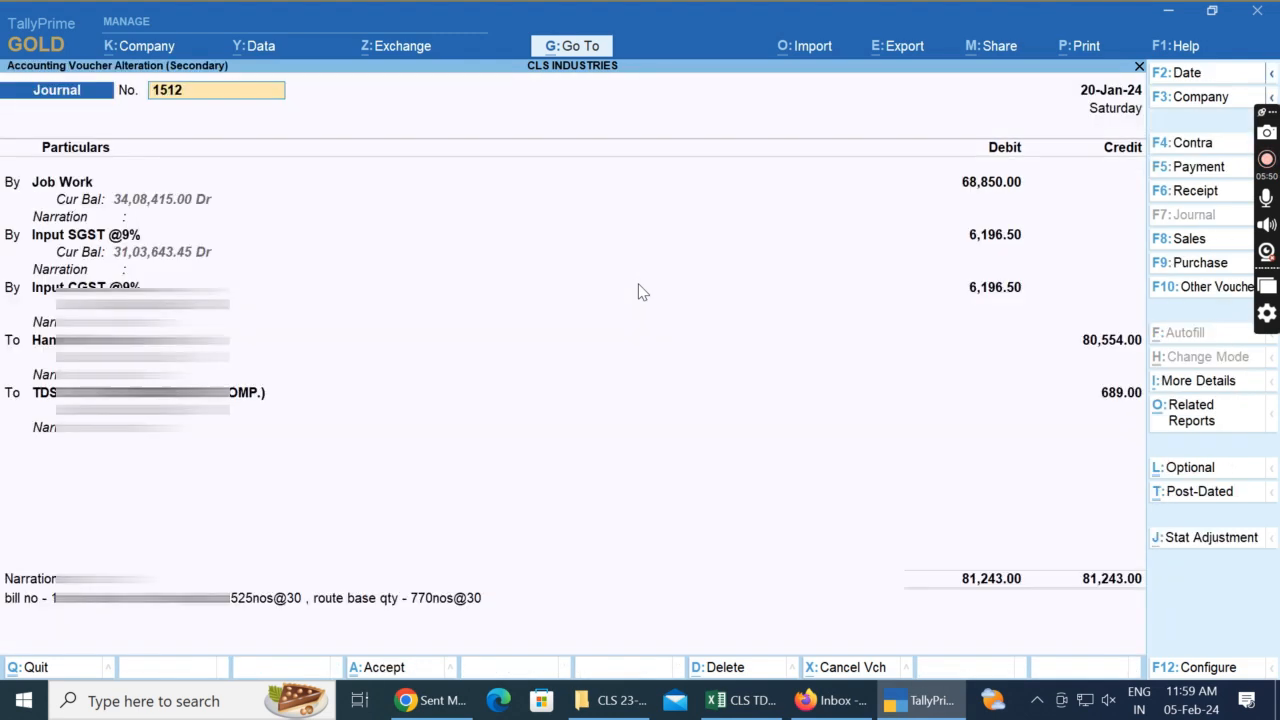
# Step: Return to Excel and clear the S.NO. and party name of the unused R.N PLASTIC WORKS entry in row 18
pyautogui.hotkey('alt', 'Tab')
pyautogui.press('Left')
pyautogui.press('Left')
pyautogui.press('Left')
pyautogui.press('Left')
pyautogui.press('Left')
pyautogui.press('Left')
pyautogui.press('Left')
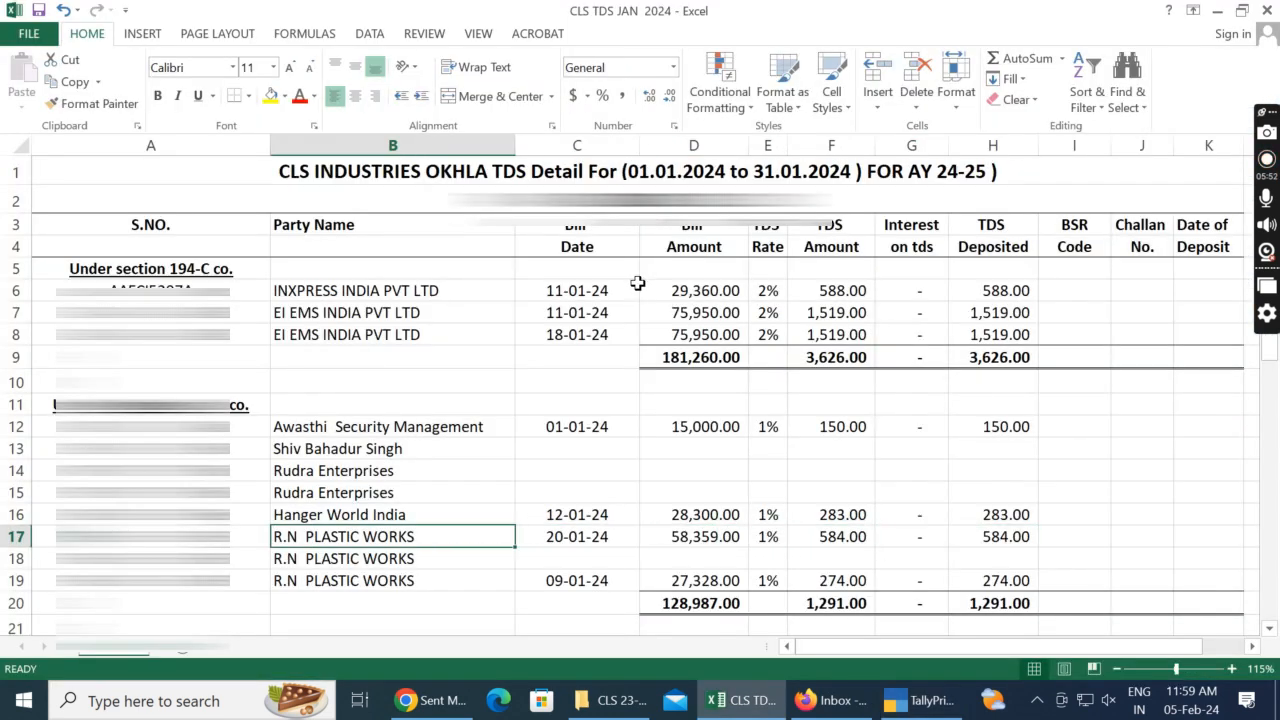
pyautogui.press('Down')
pyautogui.press('Delete')
pyautogui.press('Right')
pyautogui.press('Delete')
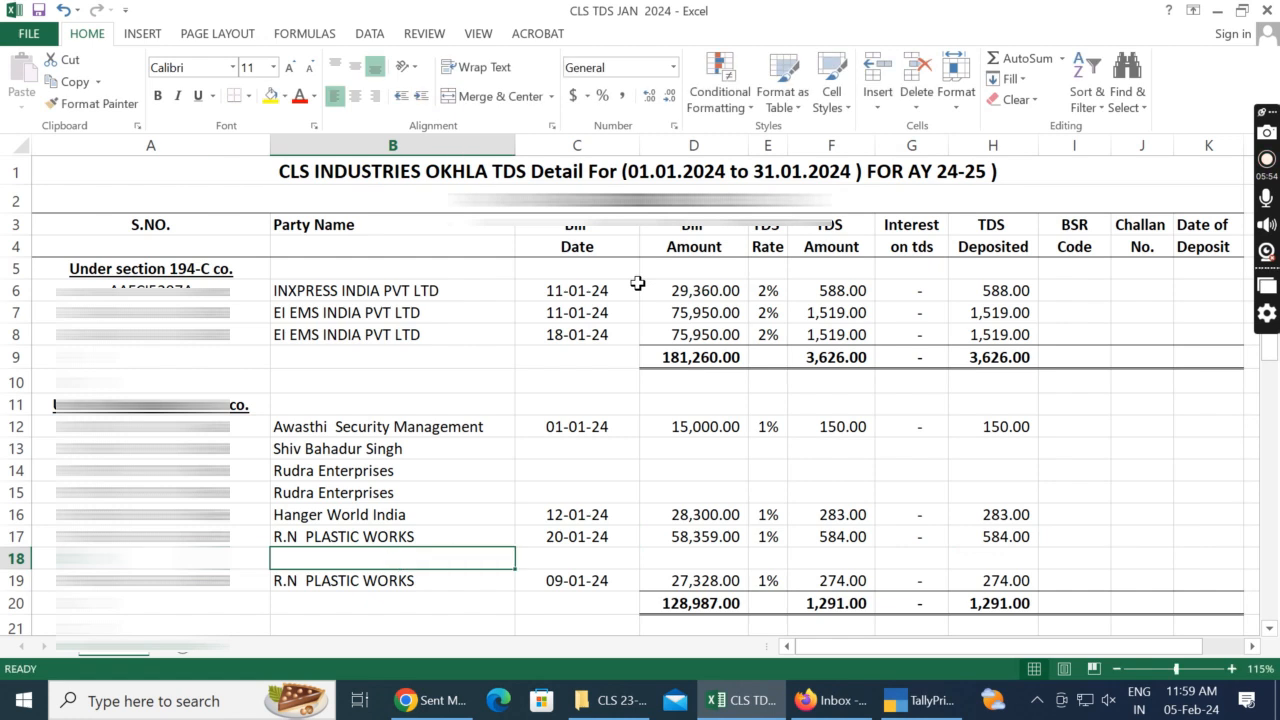
# Step: Clear the party name and S.NO. of the second Rudra Enterprises entry in row 15
pyautogui.press('Up')
pyautogui.press('Up')
pyautogui.press('Up')
pyautogui.press('Delete')
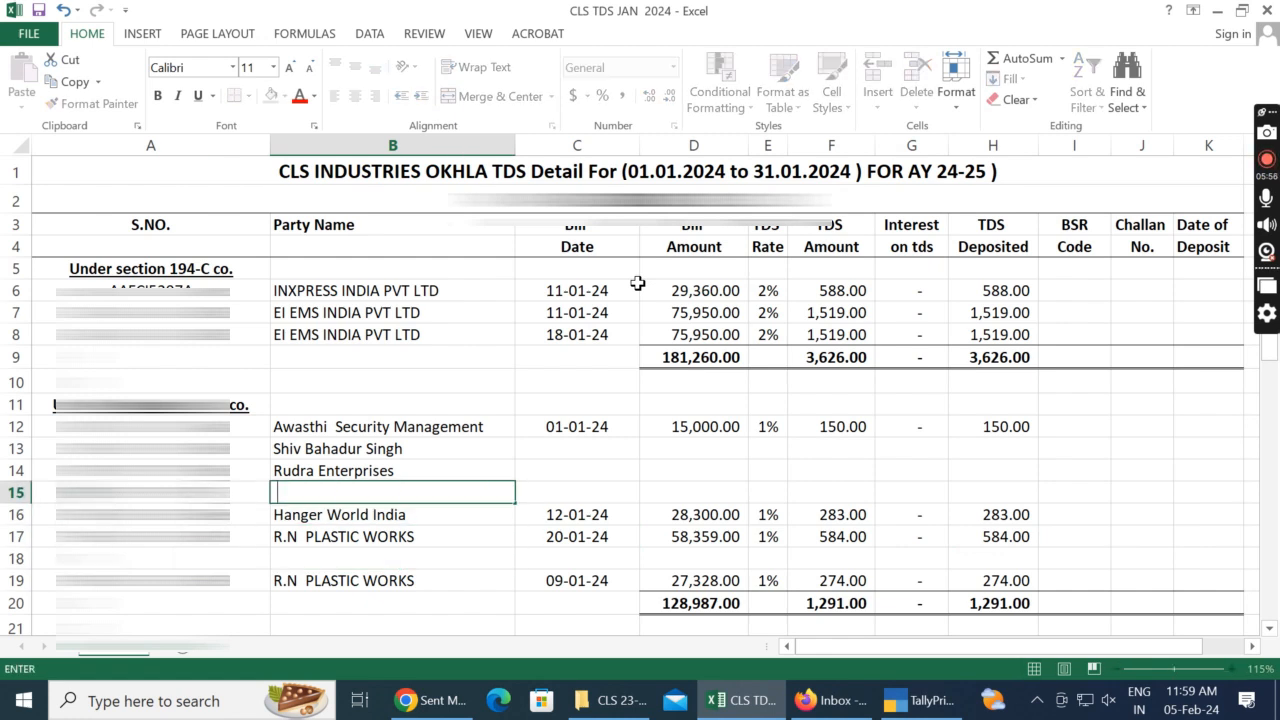
pyautogui.press('Left')
pyautogui.press('Delete')
# Step: Copy the Hanger World India S.NO. and party name from row 16 into the empty row 15
pyautogui.press('Down')
pyautogui.hotkey('shift', 'Right')
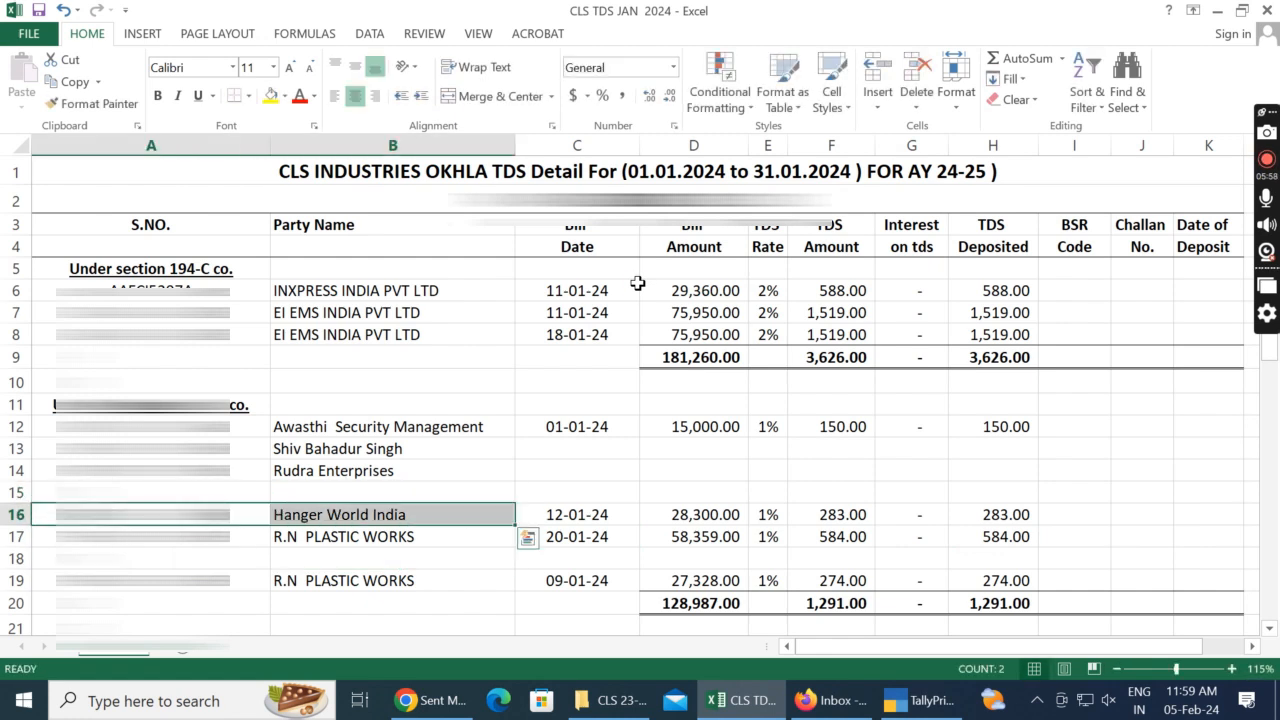
pyautogui.hotkey('ctrl', 'x')
pyautogui.press('Up')
pyautogui.hotkey('ctrl', 'v')
pyautogui.hotkey('ctrl', 'b')
pyautogui.press('Right')
pyautogui.press('Left')
pyautogui.hotkey('shift', 'Right')
pyautogui.hotkey('ctrl', 'b')
# Step: Check the journal date in TallyPrime and enter the bill date 20/01/2024 for Hanger World India in C15
pyautogui.press('Right')
pyautogui.press('Right')
pyautogui.press('Left')
pyautogui.press('Right')
pyautogui.hotkey('alt', 'Tab')
pyautogui.hotkey('alt', 'Tab')
pyautogui.write('20/01/2024')
pyautogui.press('Right')
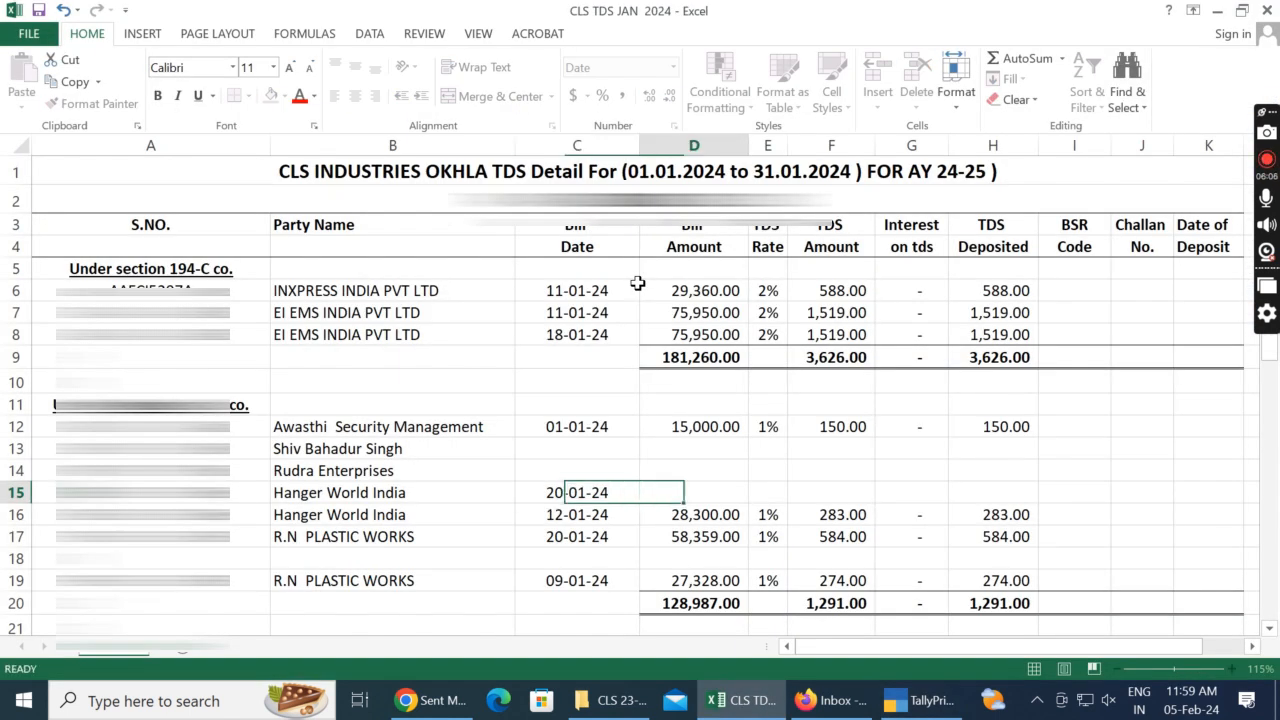
# Step: Check the Job Work debit in TallyPrime and enter the bill amount 68,850 in D15
pyautogui.hotkey('alt', 'Tab')
pyautogui.hotkey('alt', 'Tab')
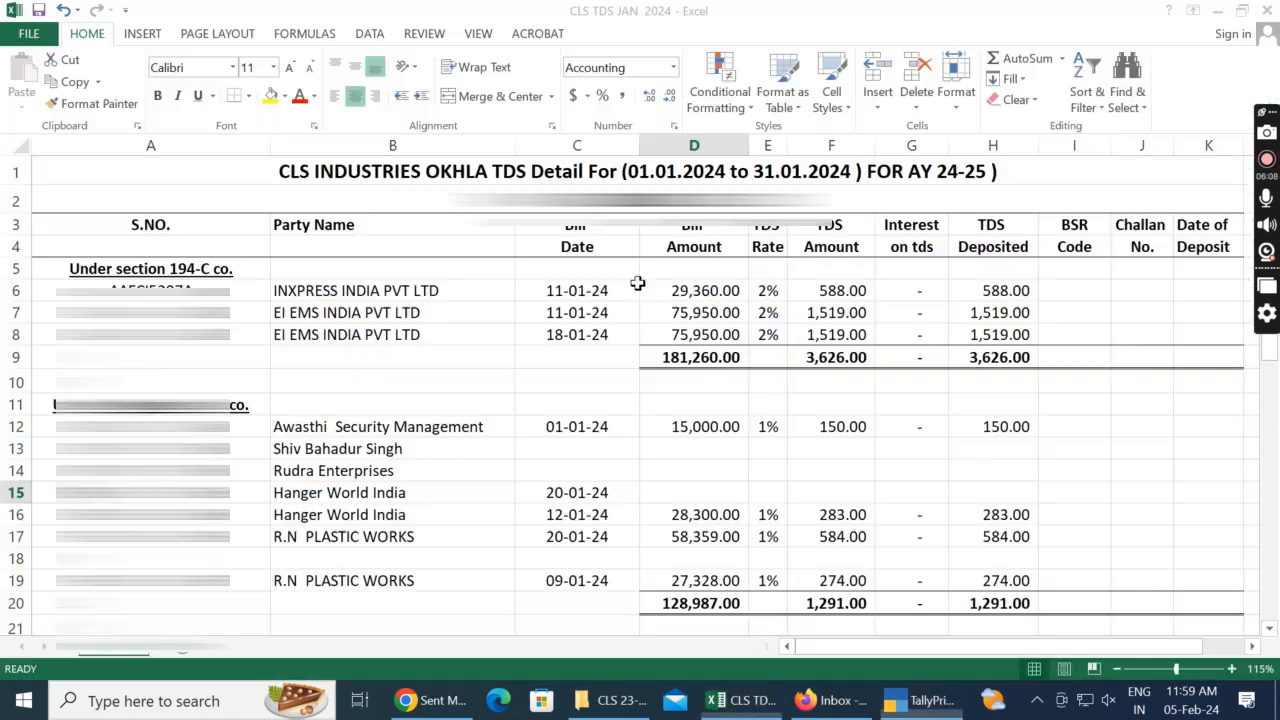
pyautogui.write('68,850')
pyautogui.press('Right')
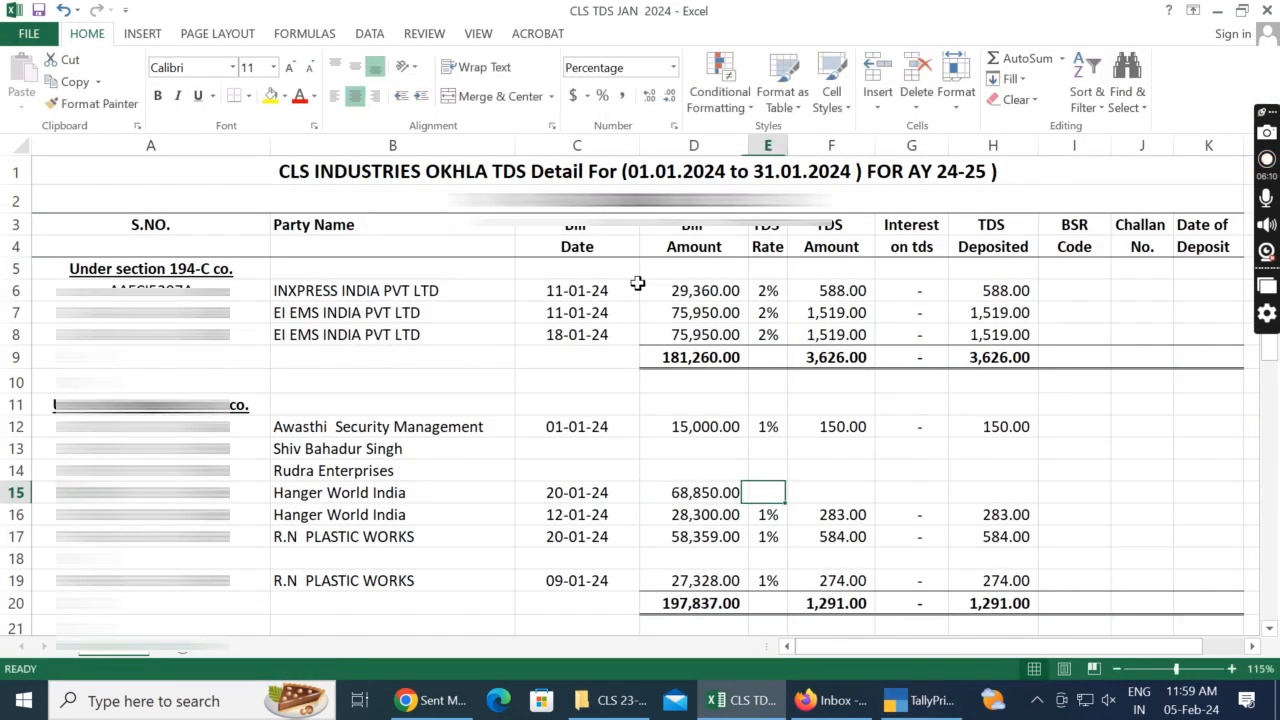
# Step: Set the TDS rate to 1% in E15 and calculate the TDS amount in F15 as D15*E15
pyautogui.hotkey('alt', 'Tab')
pyautogui.hotkey('alt', 'Tab')
pyautogui.write('1')
pyautogui.press('Right')
pyautogui.write('=')
pyautogui.press('Left')
pyautogui.press('Left')
pyautogui.press('BackSpace')
pyautogui.press('BackSpace')
pyautogui.press('Return')
pyautogui.press('Up')
pyautogui.write('=')
pyautogui.press('Left')
pyautogui.press('Left')
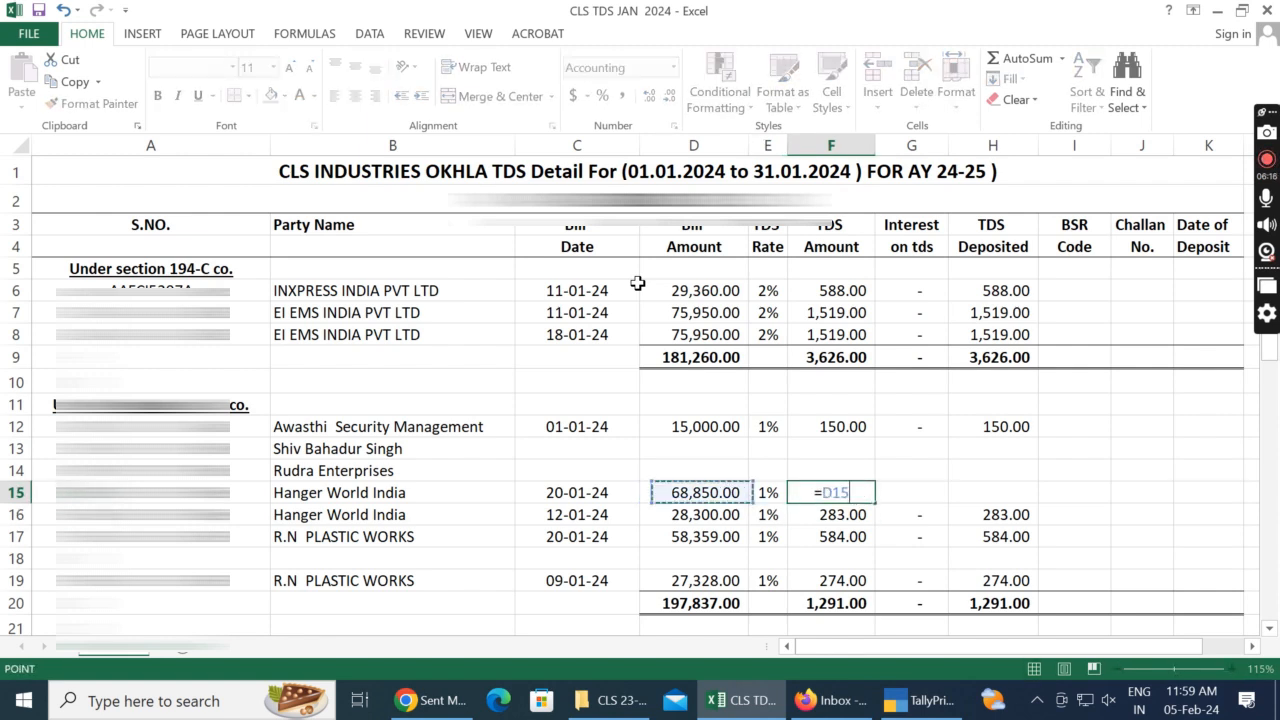
pyautogui.write('*')
pyautogui.press('Left')
pyautogui.press('Tab')
# Step: Enter 0 as interest in G15 and calculate the TDS deposited in H15 as F15+G15
pyautogui.write('0')
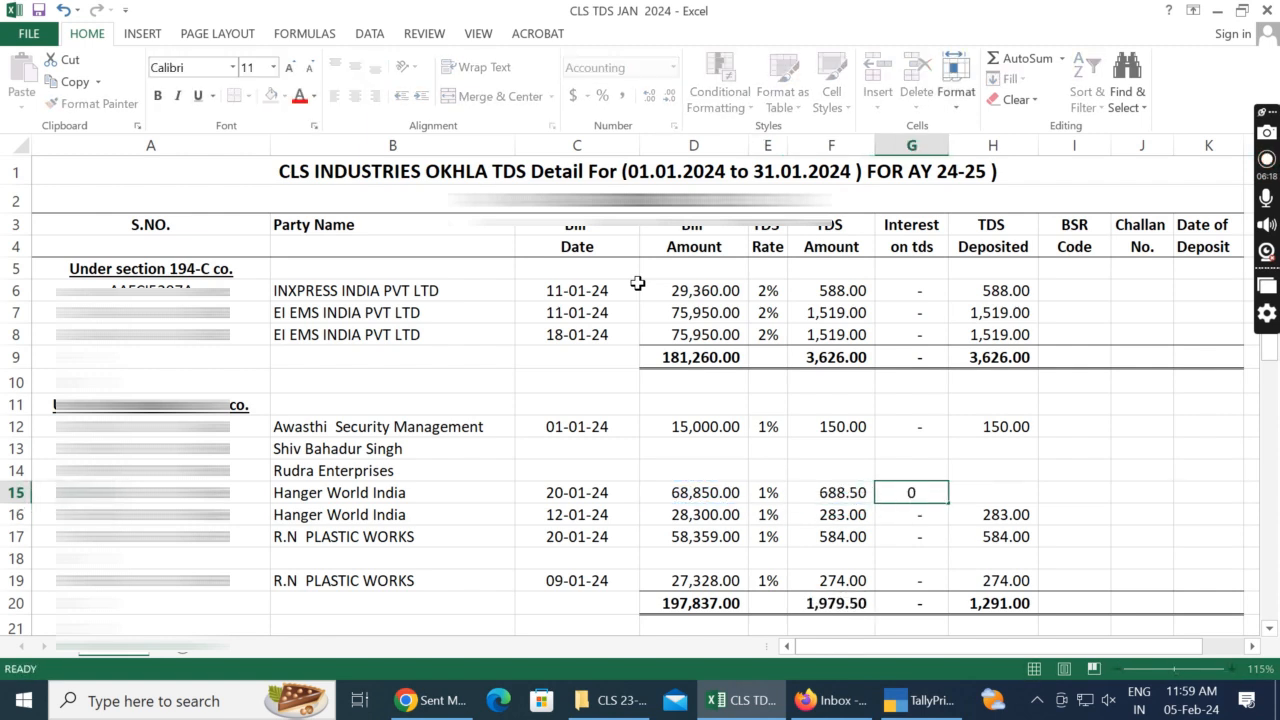
pyautogui.press('Tab')
pyautogui.write('=')
pyautogui.press('Left')
pyautogui.press('Left')
pyautogui.write('+')
pyautogui.press('Left')
pyautogui.hotkey('shift', 'Tab')
# Step: Replace the TDS amount formula in F15 with the rounded value 689 and compare with TallyPrime
pyautogui.press('Right')
pyautogui.press('Up')
pyautogui.press('Left')
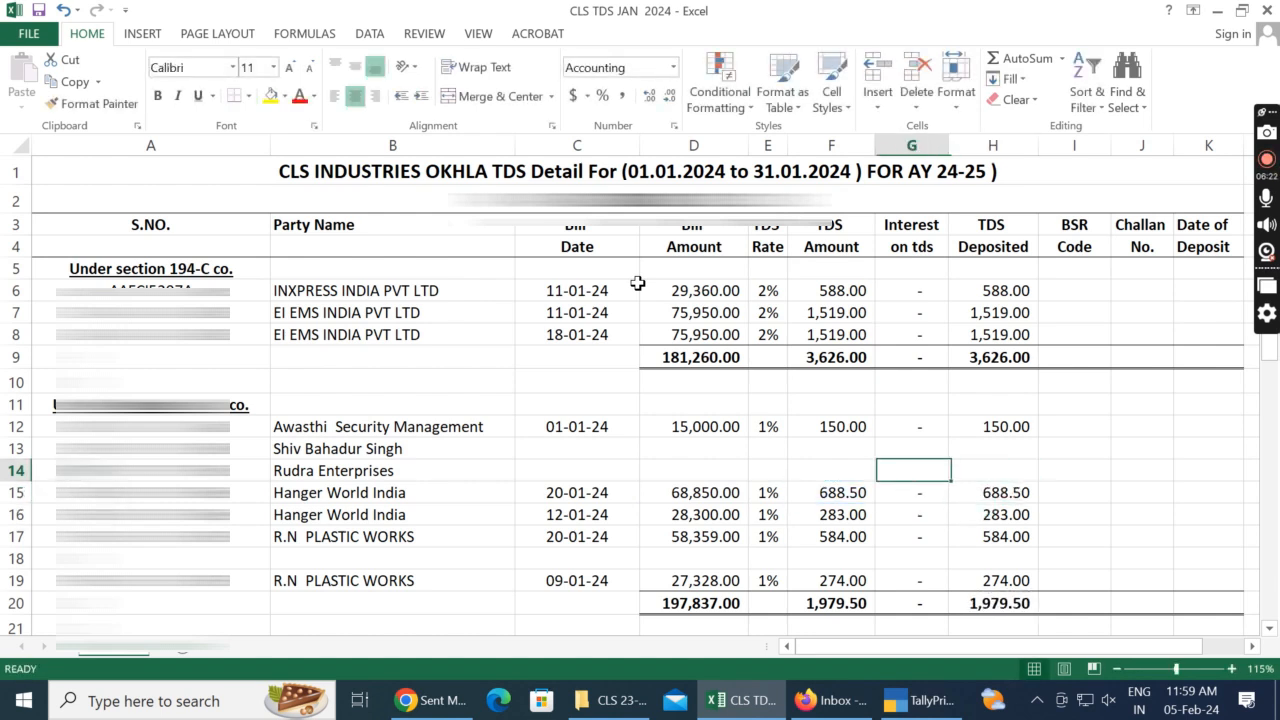
pyautogui.press('Left')
pyautogui.press('Down')
pyautogui.write('689')
pyautogui.press('Tab')
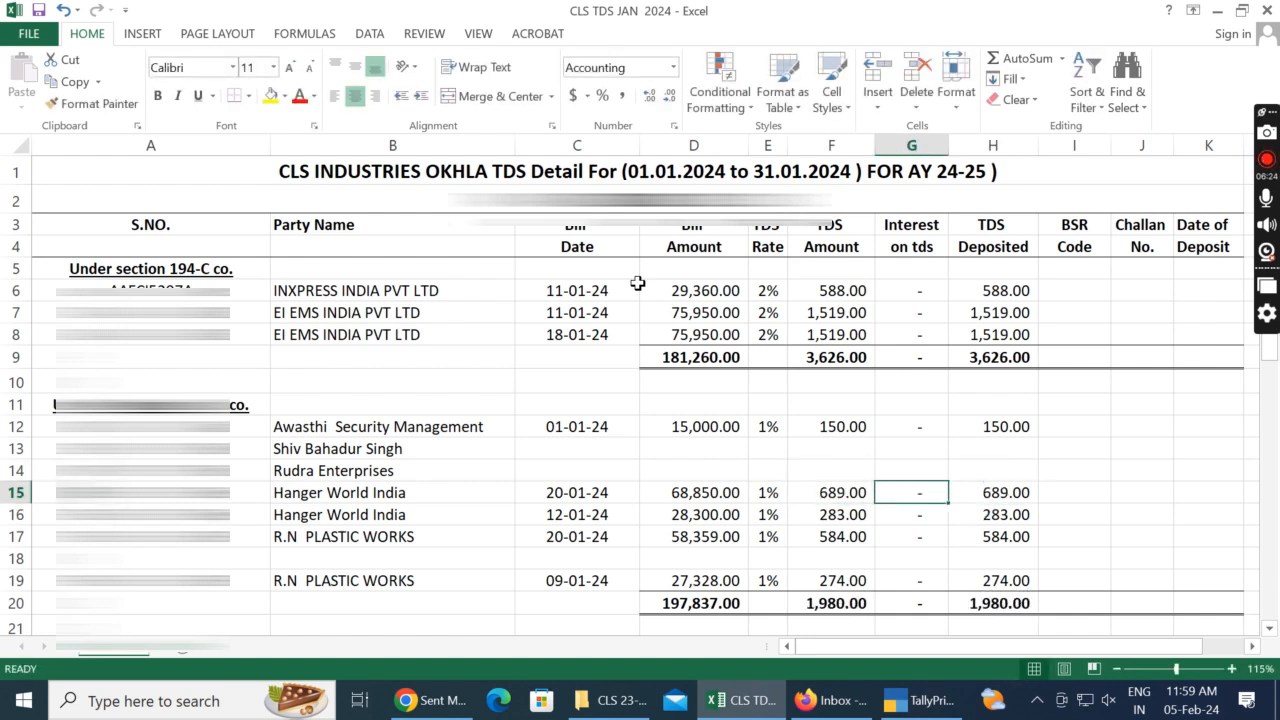
pyautogui.hotkey('alt', 'Tab')
pyautogui.hotkey('alt', 'Tab')
# Step: Delete the unused Rudra Enterprises row 14, shifting the cells below up
pyautogui.press('Left')
pyautogui.press('Left')
pyautogui.press('Left')
pyautogui.press('Left')
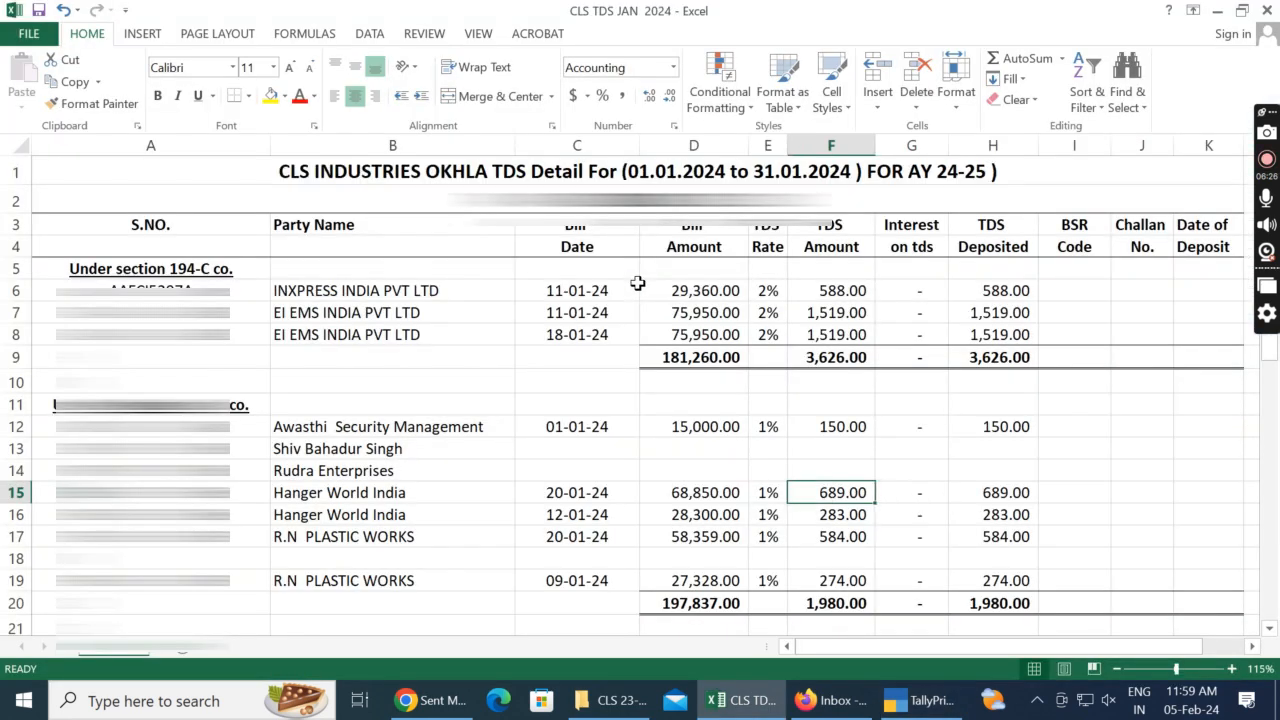
pyautogui.press('Left')
pyautogui.press('Left')
pyautogui.press('Up')
pyautogui.hotkey('shift', 'Right')
pyautogui.hotkey('shift', 'Right')
pyautogui.hotkey('shift', 'Right')
pyautogui.hotkey('shift', 'Right')
pyautogui.hotkey('shift', 'Right')
pyautogui.hotkey('shift', 'Right')
pyautogui.hotkey('shift', 'Right')
pyautogui.hotkey('shift', 'Right')
pyautogui.hotkey('shift', 'Right')
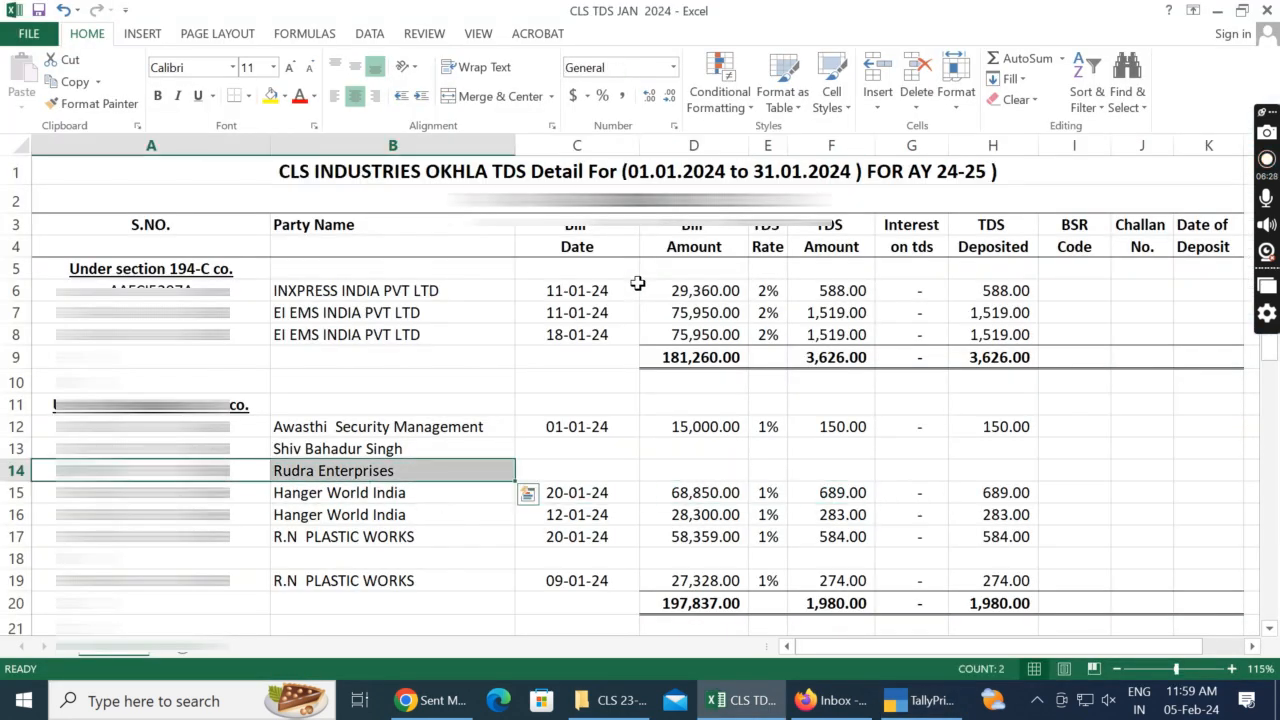
pyautogui.hotkey('shift', 'space')
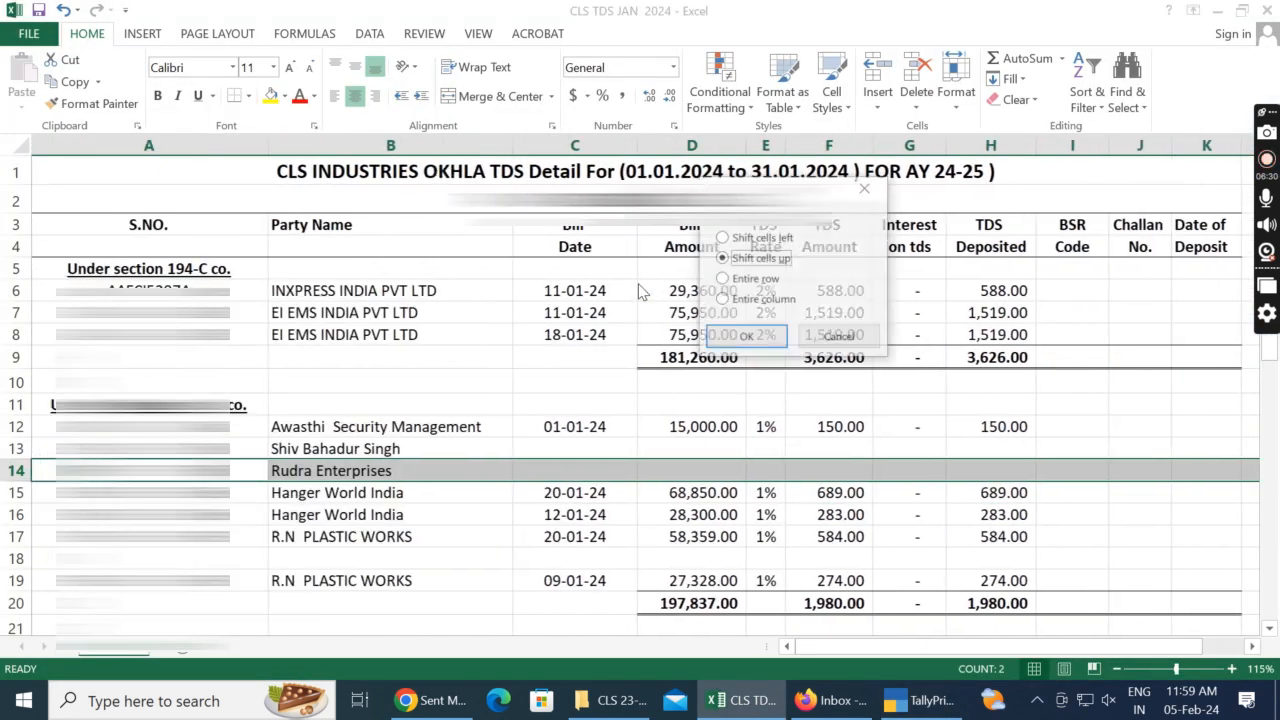
pyautogui.hotkey('ctrl', '-')
# Step: Delete the unfilled party row 13 below Awasthi Security Management
pyautogui.press('Up')
pyautogui.hotkey('shift', 'Right')
pyautogui.hotkey('shift', 'Right')
pyautogui.hotkey('shift', 'Right')
pyautogui.hotkey('shift', 'Right')
pyautogui.hotkey('shift', 'Right')
pyautogui.hotkey('shift', 'Right')
pyautogui.hotkey('shift', 'Right')
pyautogui.hotkey('shift', 'Right')
pyautogui.hotkey('shift', 'Right')
pyautogui.hotkey('shift', 'Right')
pyautogui.hotkey('shift', 'Right')
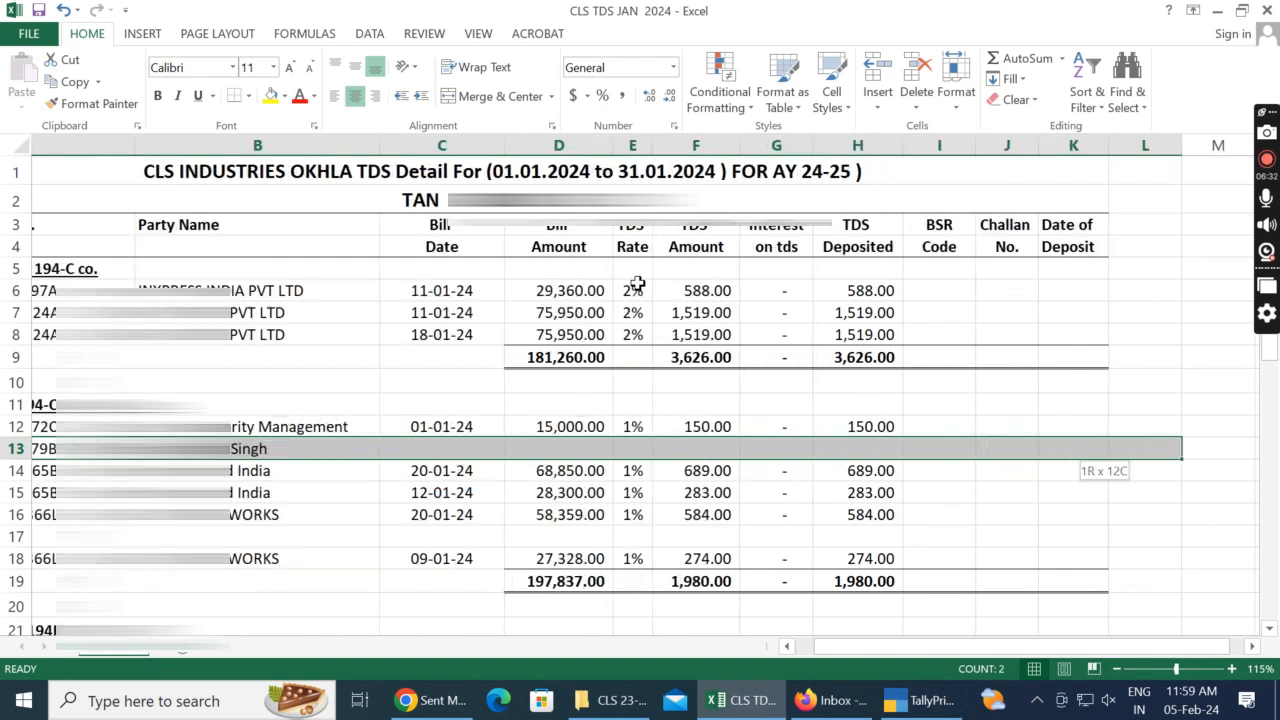
pyautogui.hotkey('ctrl', '-')
pyautogui.press('Return')
# Step: Delete the blank row 16 between the two R.N PLASTIC WORKS entries
pyautogui.press('Down')
pyautogui.press('Down')
pyautogui.press('Down')
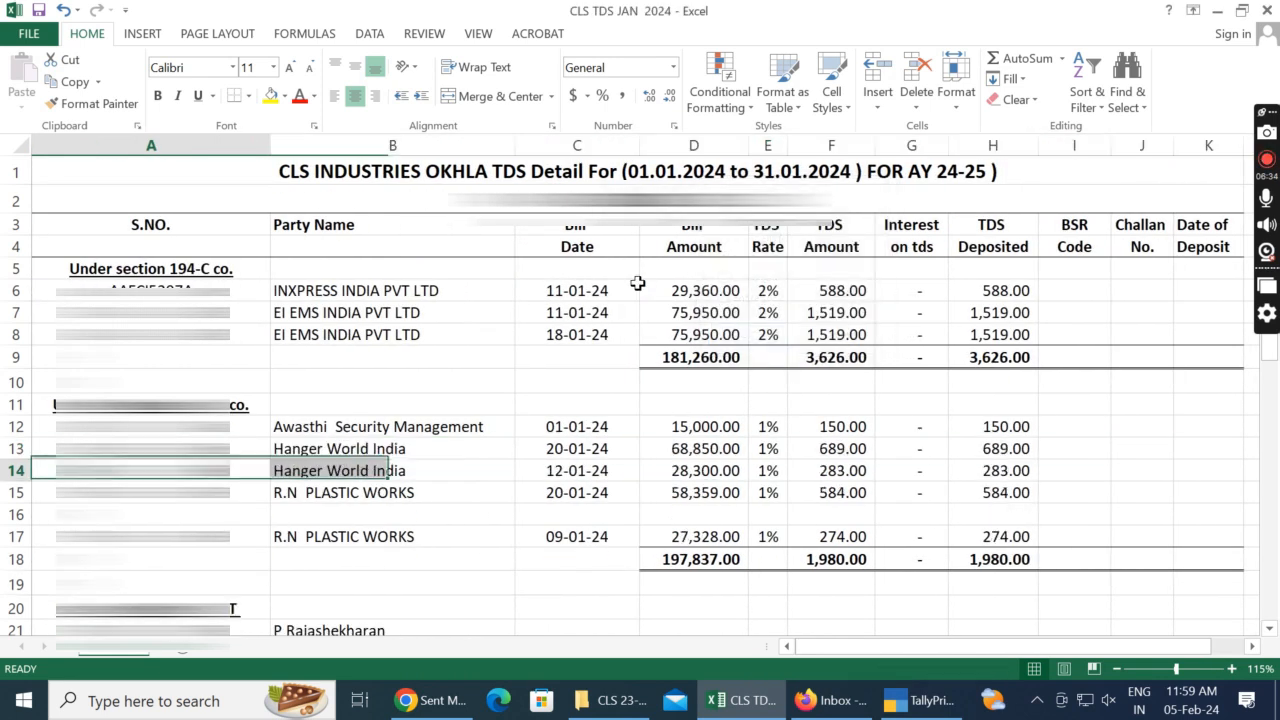
pyautogui.hotkey('shift', 'Right')
pyautogui.hotkey('shift', 'Right')
pyautogui.hotkey('shift', 'Right')
pyautogui.hotkey('shift', 'Right')
pyautogui.hotkey('shift', 'Right')
pyautogui.hotkey('shift', 'Right')
pyautogui.hotkey('shift', 'Right')
pyautogui.hotkey('shift', 'Right')
pyautogui.hotkey('shift', 'Right')
pyautogui.hotkey('shift', 'Right')
pyautogui.hotkey('shift', 'Right')
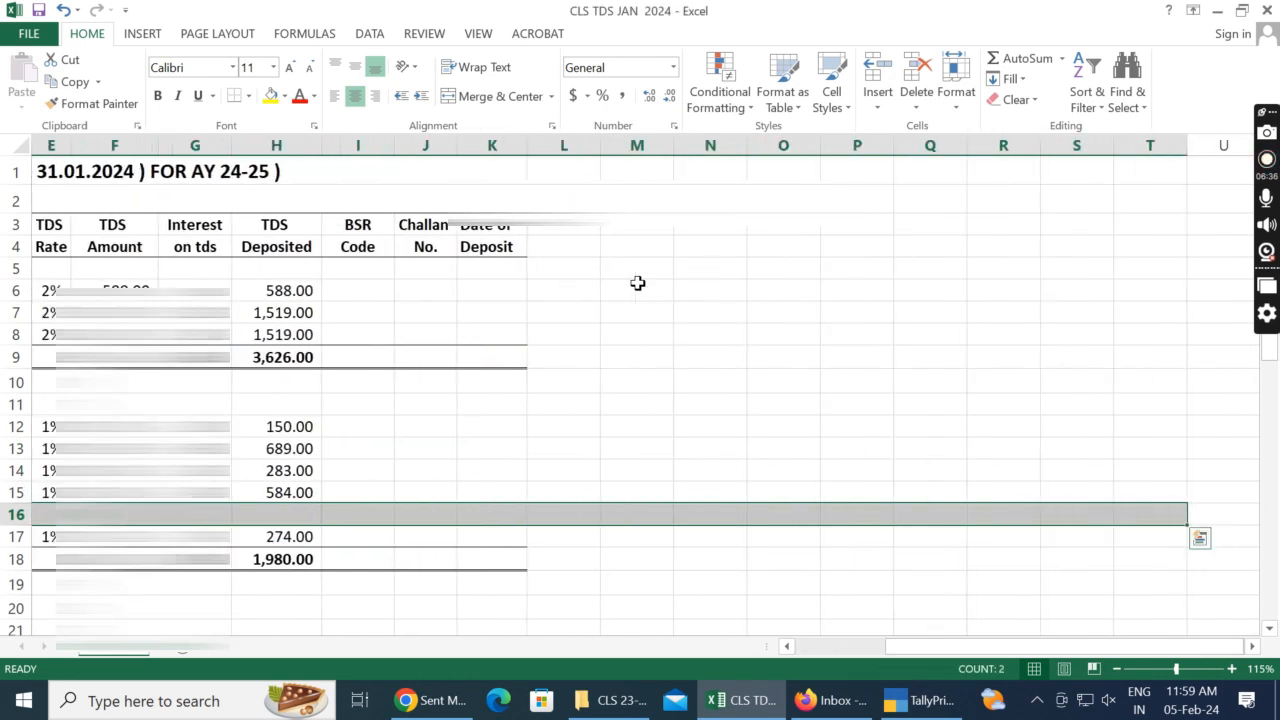
pyautogui.hotkey('ctrl', '-')
pyautogui.press('Return')
# Step: Re-enter the bill amount total in D17 as a SUM of the party rows D12:D16
pyautogui.press('Right')
pyautogui.press('Right')
pyautogui.press('Right')
pyautogui.press('Right')
pyautogui.press('Left')
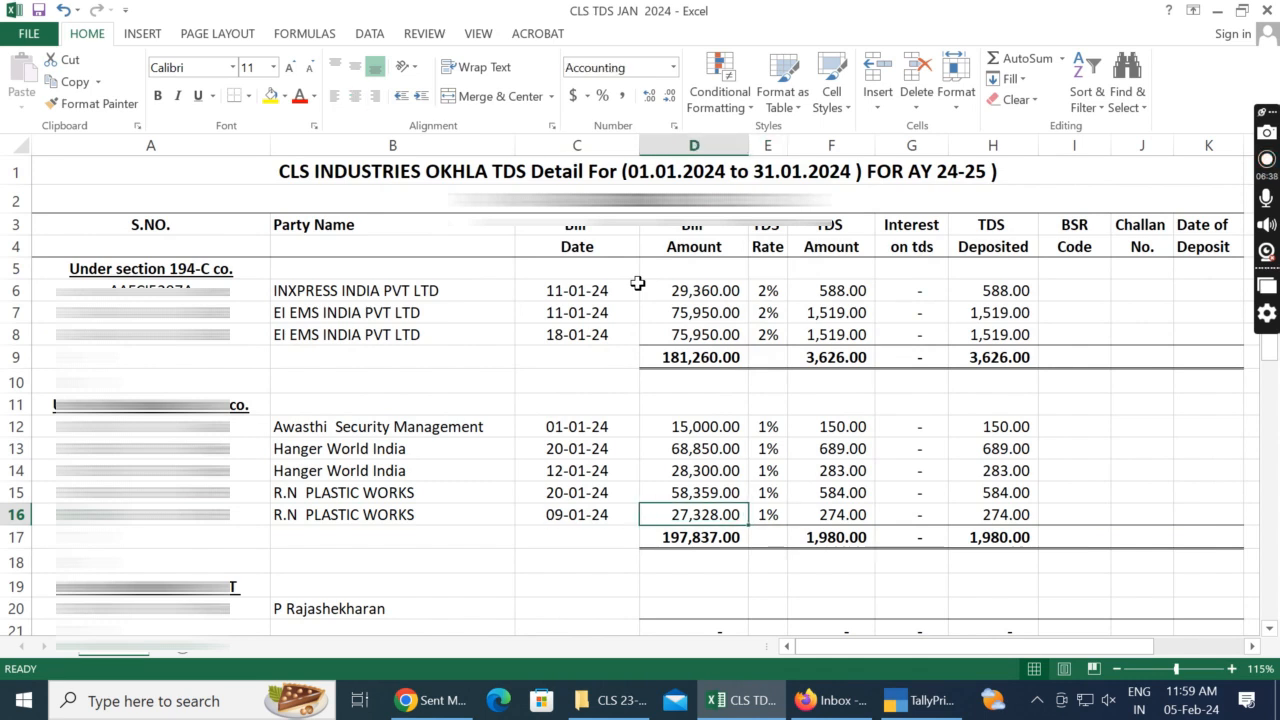
pyautogui.press('Left')
pyautogui.press('Down')
pyautogui.press('Right')
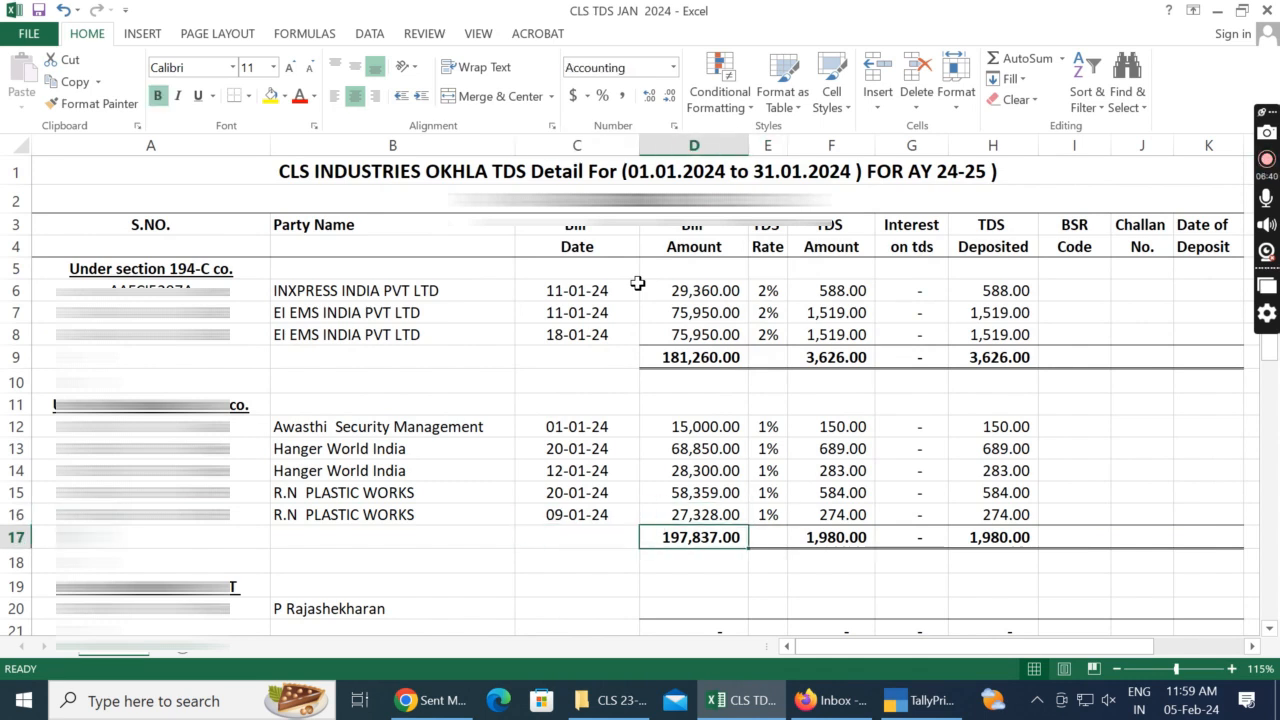
pyautogui.write('=SUM(')
pyautogui.press('Up')
pyautogui.hotkey('shift', 'Up')
pyautogui.hotkey('shift', 'Up')
pyautogui.hotkey('shift', 'Up')
pyautogui.hotkey('shift', 'Up')
pyautogui.press('Return')
pyautogui.press('Up')
# Step: Copy the D17 total formula to the TDS amount, interest and deposited totals in F17:H17
pyautogui.hotkey('ctrl', 'c')
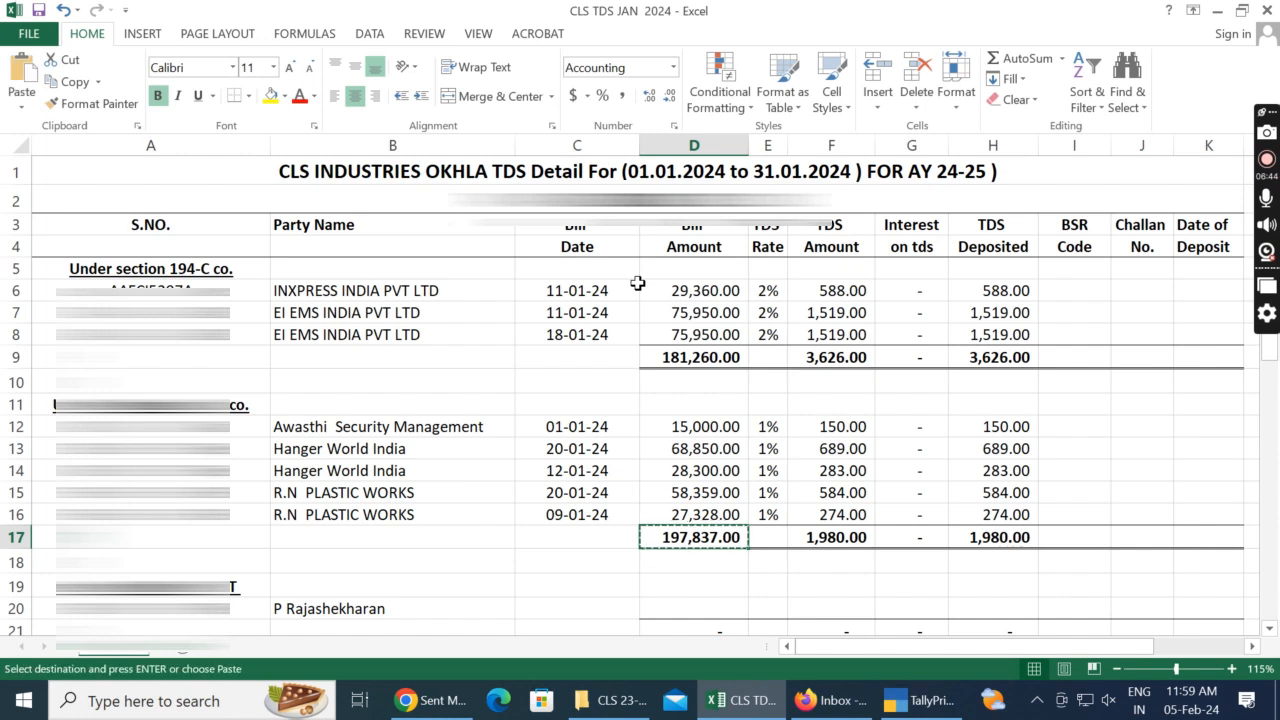
pyautogui.press('Right')
pyautogui.press('Right')
pyautogui.hotkey('shift', 'Right')
pyautogui.hotkey('shift', 'Right')
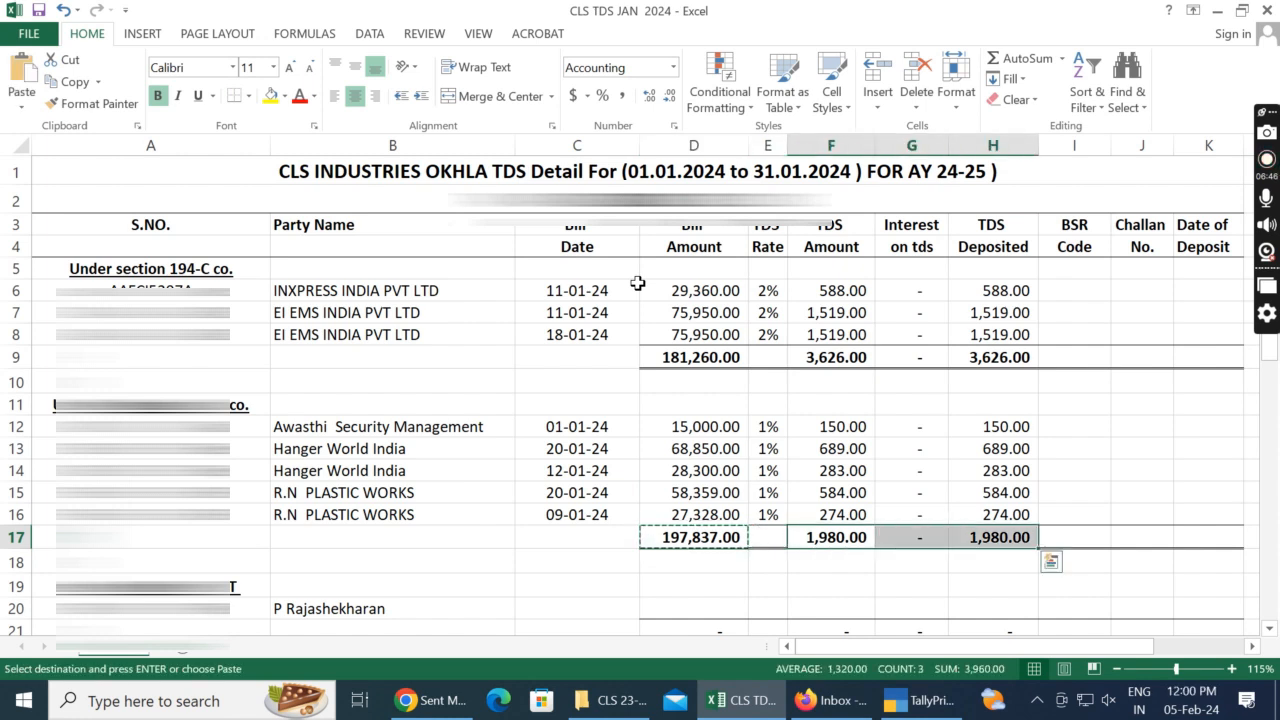
pyautogui.press('Escape')
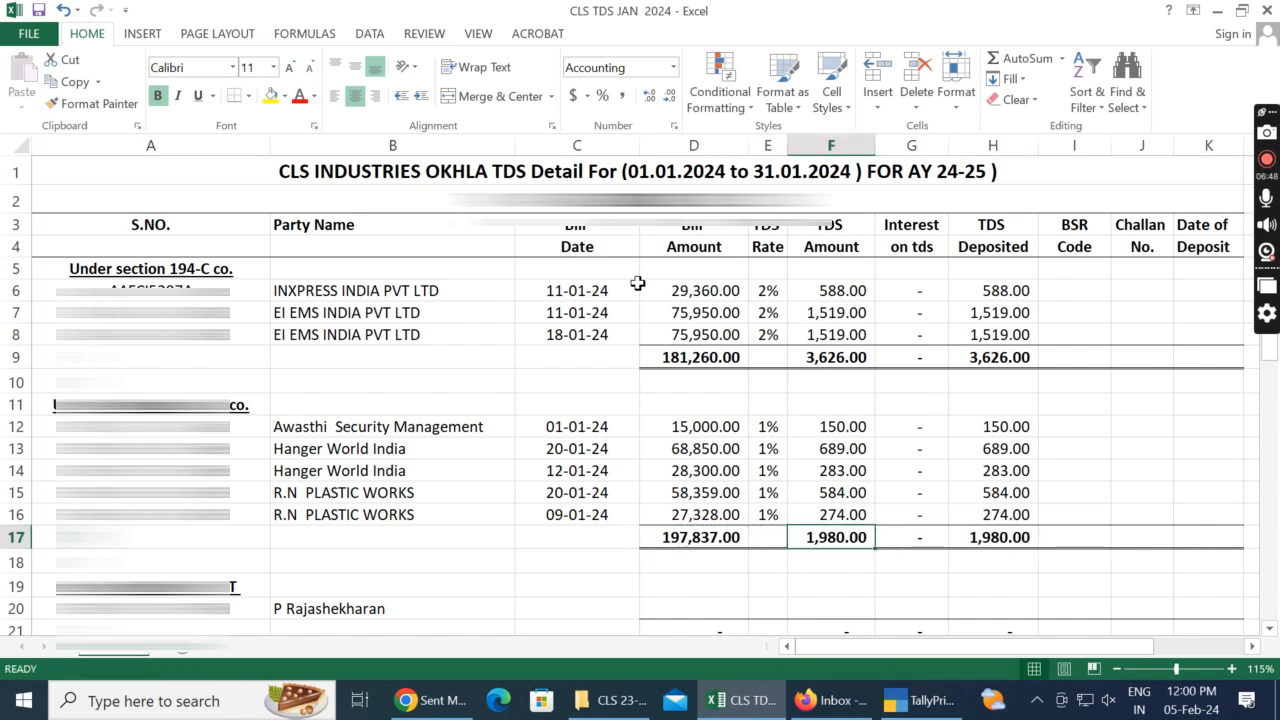
# Step: Switch to TallyPrime, leave the contractor ledger and open the January vouchers of TDS ON PROFESSIONAL ( CO. ), selecting the Testing Fee journal
pyautogui.hotkey('alt', 'Tab')
pyautogui.press('y')
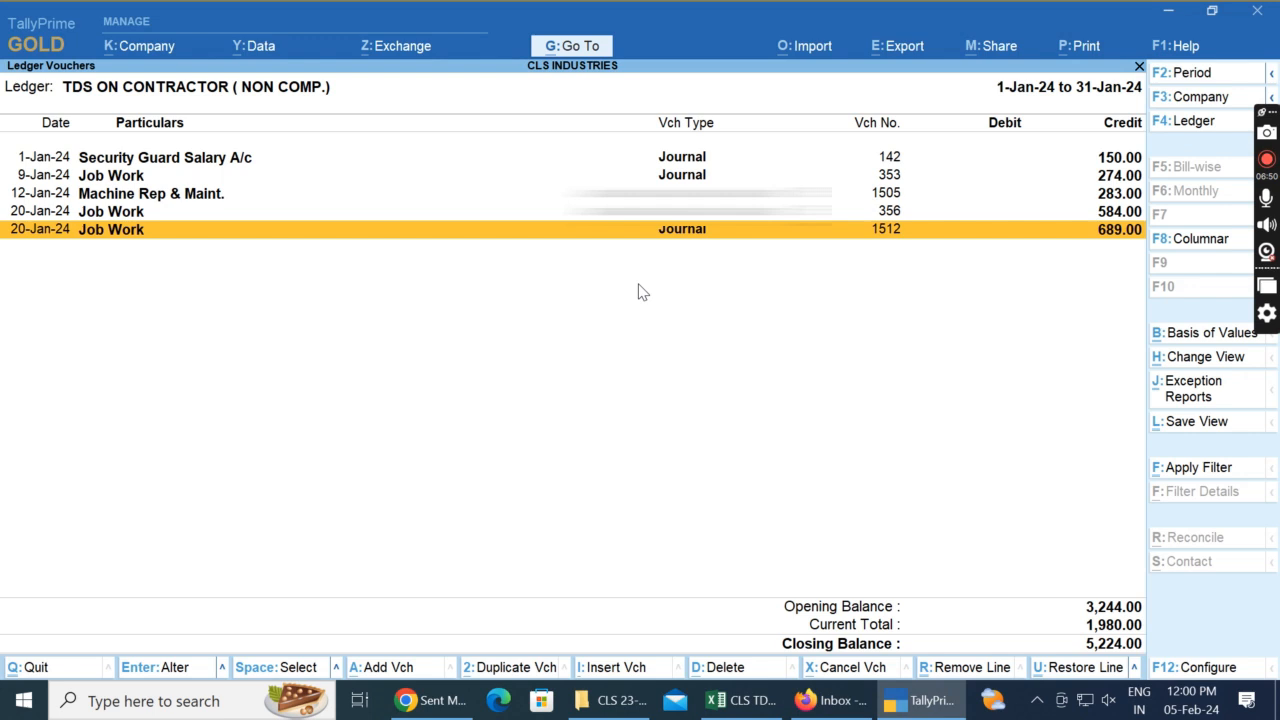
pyautogui.press('Escape')
pyautogui.press('Escape')
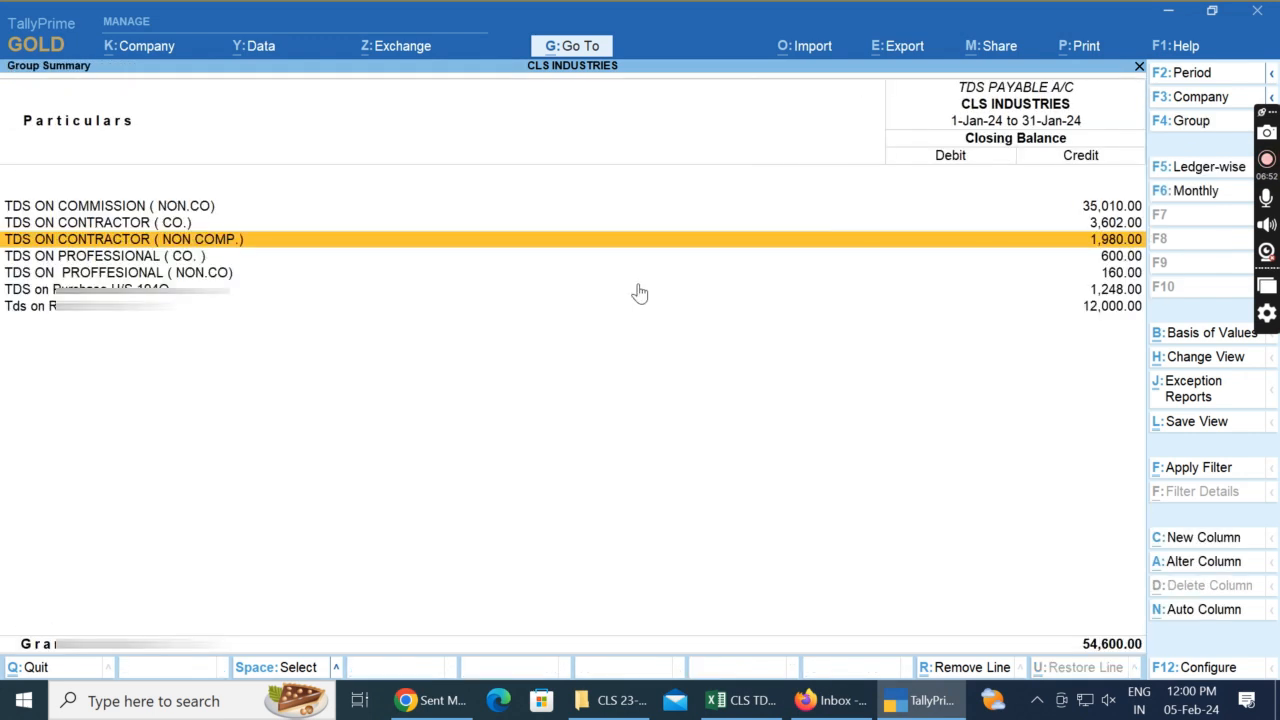
pyautogui.press('Down')
pyautogui.press('Return')
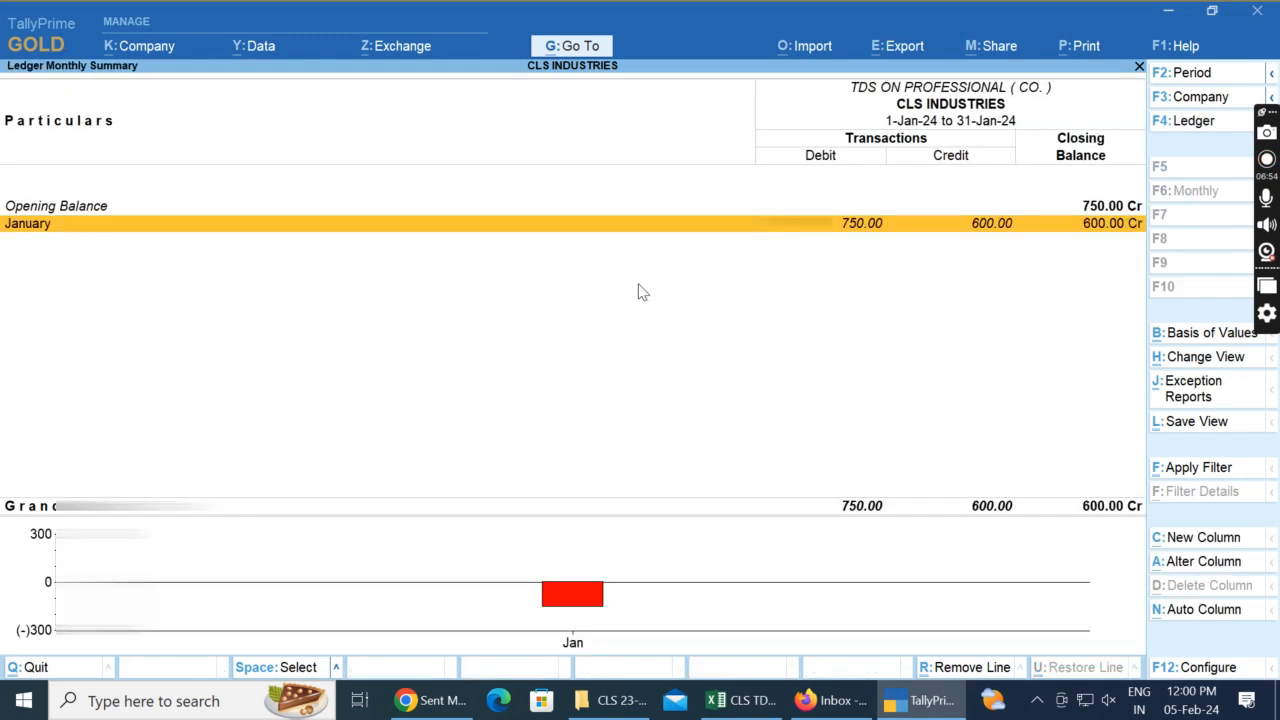
pyautogui.press('Return')
pyautogui.press('Down')
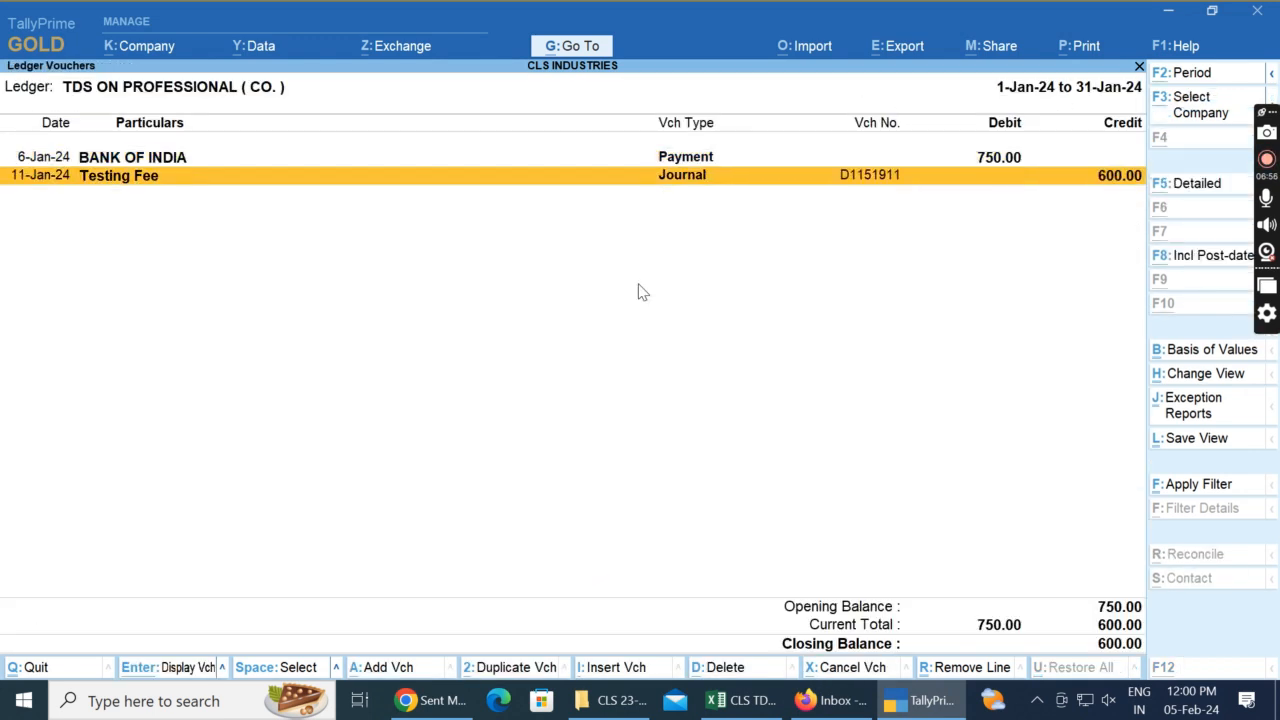
# Step: Switch to Excel and find the professional section's Spectro Analytical Labs Ltd. row 24 for the Testing Fee entry
pyautogui.hotkey('alt', 'Tab')
pyautogui.press('Left')
pyautogui.press('Home')
pyautogui.press('Down')
pyautogui.press('Down')
pyautogui.press('Down')
pyautogui.press('Down')
pyautogui.press('Down')
pyautogui.press('Down')
pyautogui.press('Down')
pyautogui.press('Down')
pyautogui.press('Down')
pyautogui.press('Down')
pyautogui.press('Down')
pyautogui.press('Down')
pyautogui.press('Down')
pyautogui.press('Down')
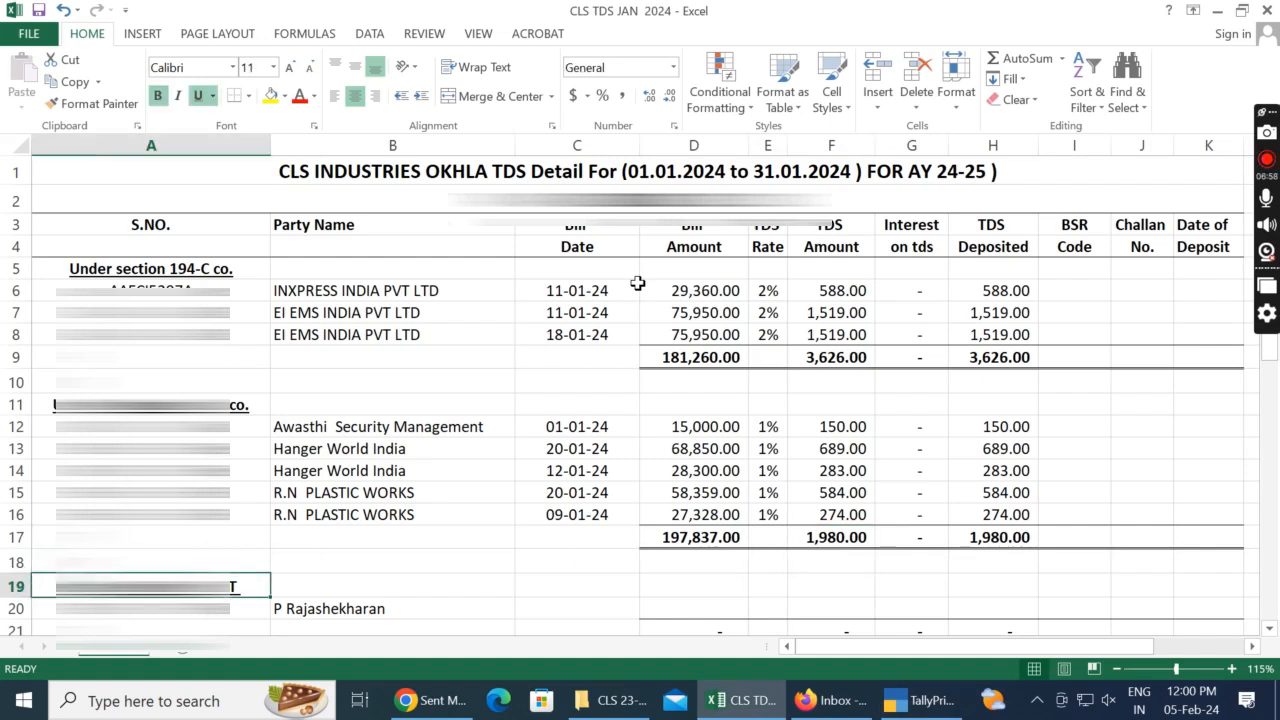
pyautogui.press('Up')
pyautogui.press('Up')
pyautogui.press('Up')
pyautogui.press('Up')
pyautogui.press('Up')
pyautogui.press('Up')
pyautogui.press('Up')
pyautogui.press('Up')
pyautogui.press('Down')
pyautogui.press('Down')
pyautogui.press('Right')
pyautogui.press('Left')
pyautogui.hotkey('alt', 'Tab')
# Step: Open the Testing Fee journal in TallyPrime, read its party, date and amounts, and return to Excel
pyautogui.hotkey('alt', 'Tab')
pyautogui.press('Down')
pyautogui.press('Down')
pyautogui.press('Down')
pyautogui.press('Up')
pyautogui.press('Up')
pyautogui.hotkey('alt', 'Tab')
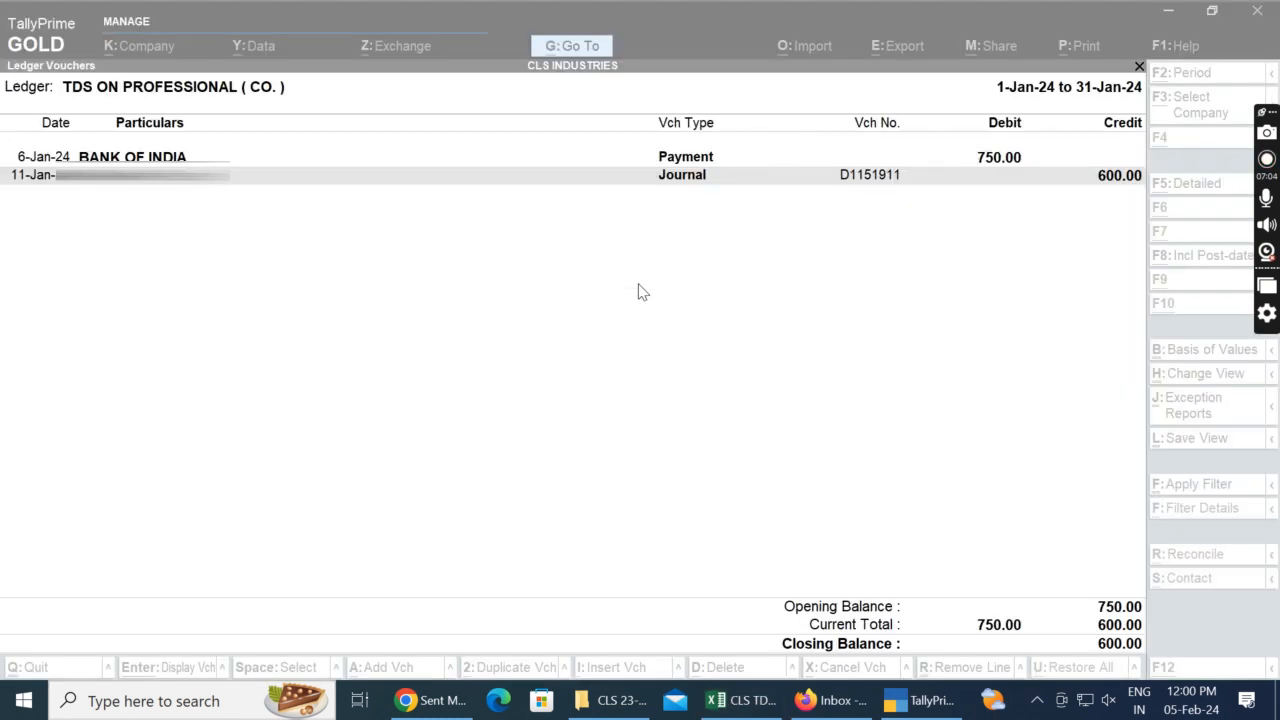
pyautogui.press('Return')
pyautogui.press('Return')
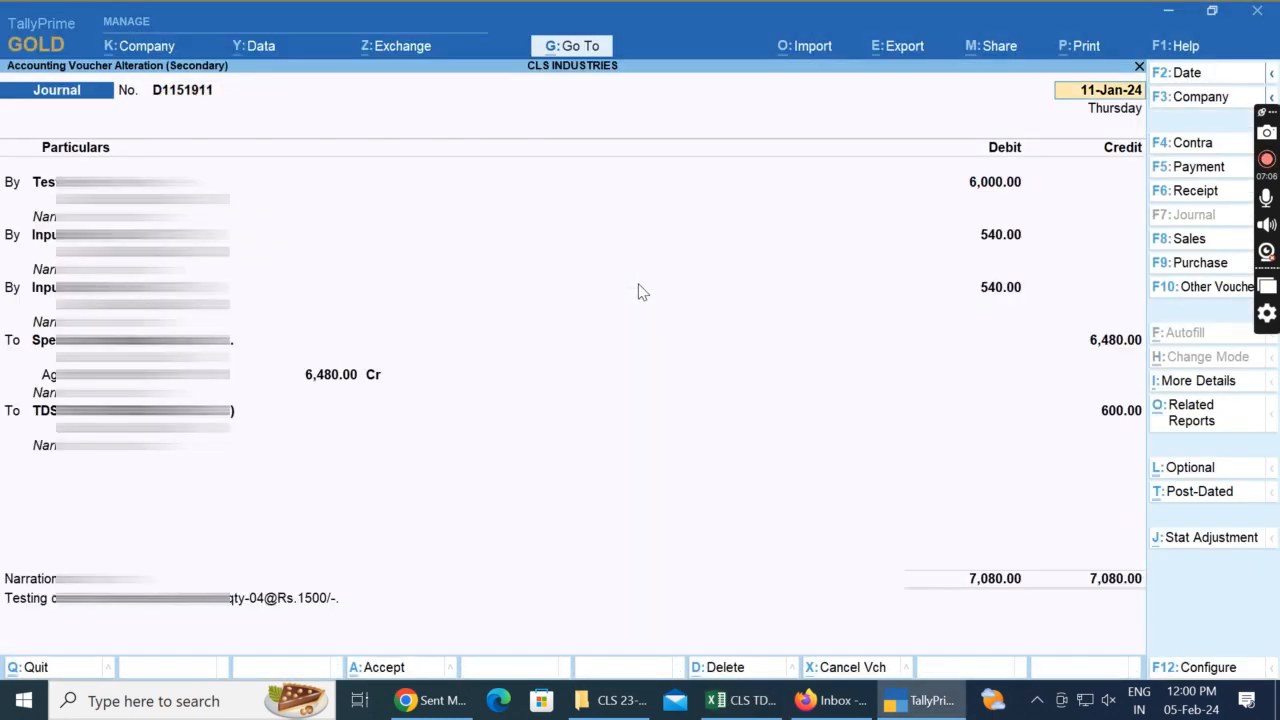
pyautogui.press('Return')
pyautogui.press('Return')
pyautogui.press('Return')
pyautogui.press('Return')
pyautogui.press('Return')
pyautogui.hotkey('alt', 'Tab')
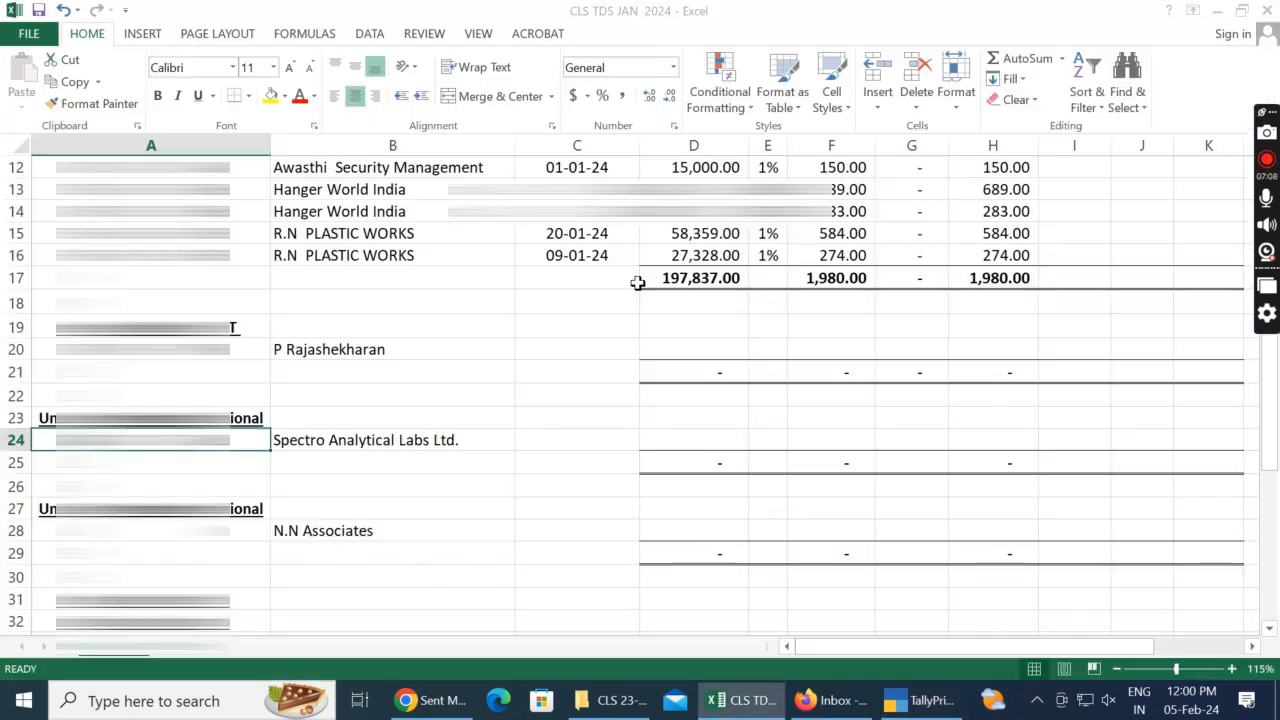
pyautogui.press('Right')
pyautogui.press('Right')
pyautogui.press('Right')
pyautogui.hotkey('alt', 'Tab')
pyautogui.hotkey('alt', 'Tab')
pyautogui.write('11')
pyautogui.hotkey('ctrl', 'Return')
pyautogui.press('Left')
pyautogui.press('Left')
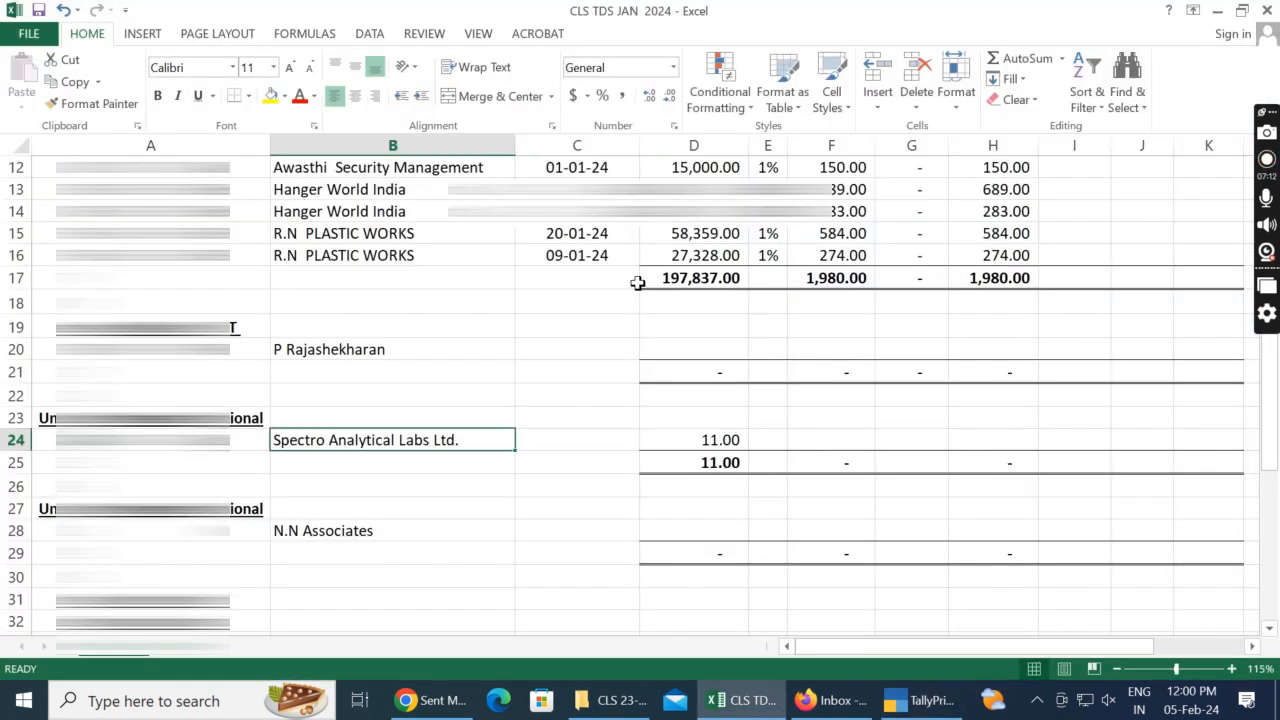
# Step: Enter the bill date 11/01/2024 for Spectro Analytical Labs Ltd. in C24
pyautogui.press('Right')
pyautogui.write('11/01/2024')
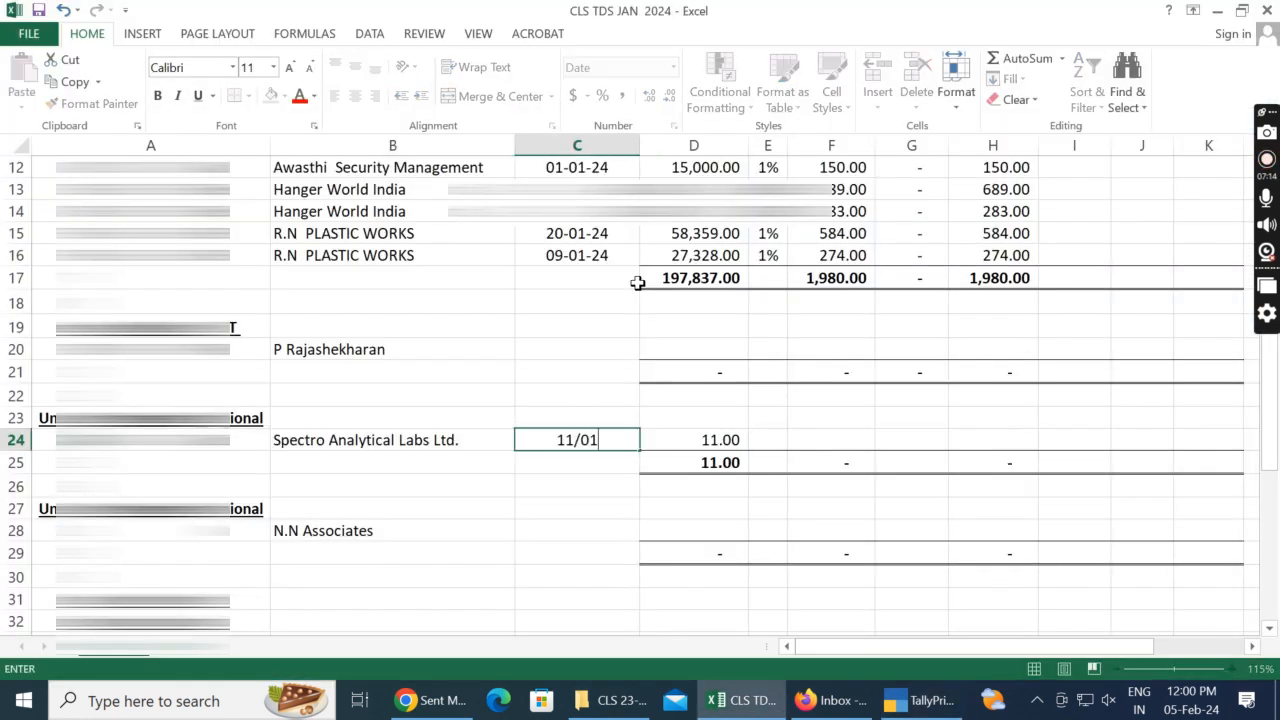
pyautogui.press('Return')
pyautogui.press('Up')
pyautogui.press('Right')
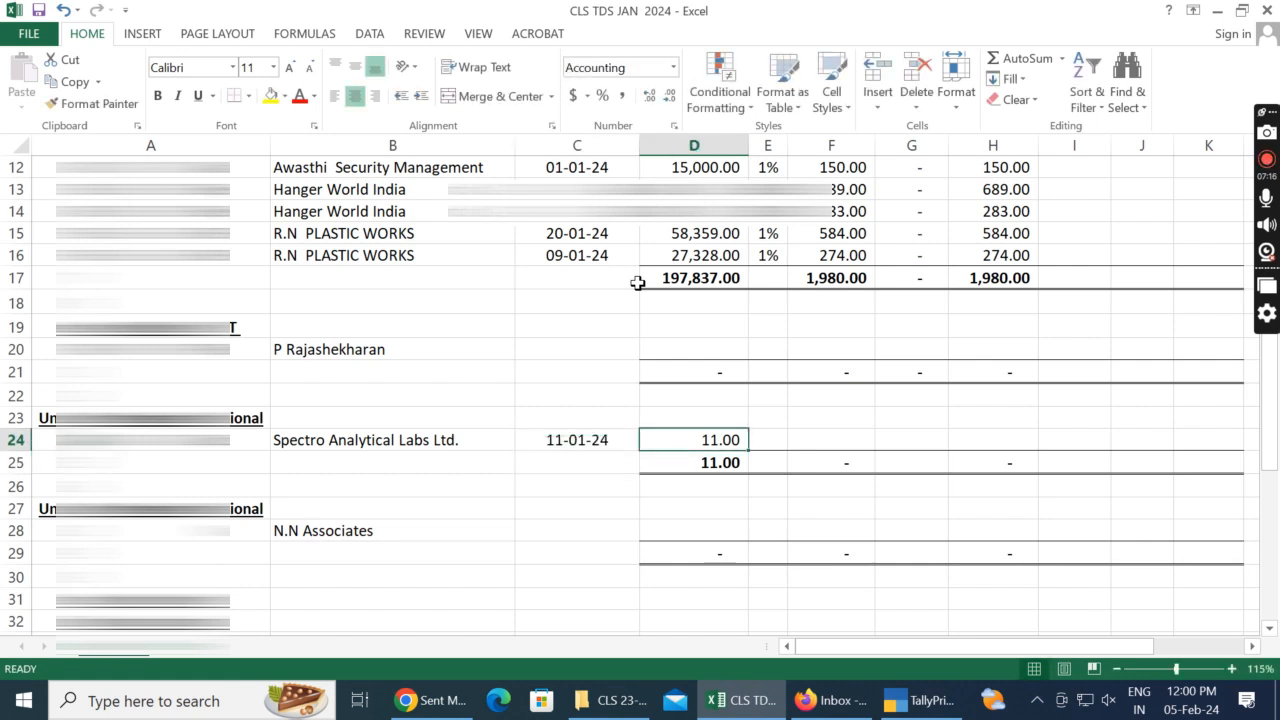
# Step: Check the Testing Fee debit in TallyPrime, then enter the bill amount 6,000 in D24 and the TDS rate 10% in E24
pyautogui.hotkey('alt', 'Tab')
pyautogui.hotkey('alt', 'Tab')
pyautogui.write('6,000')
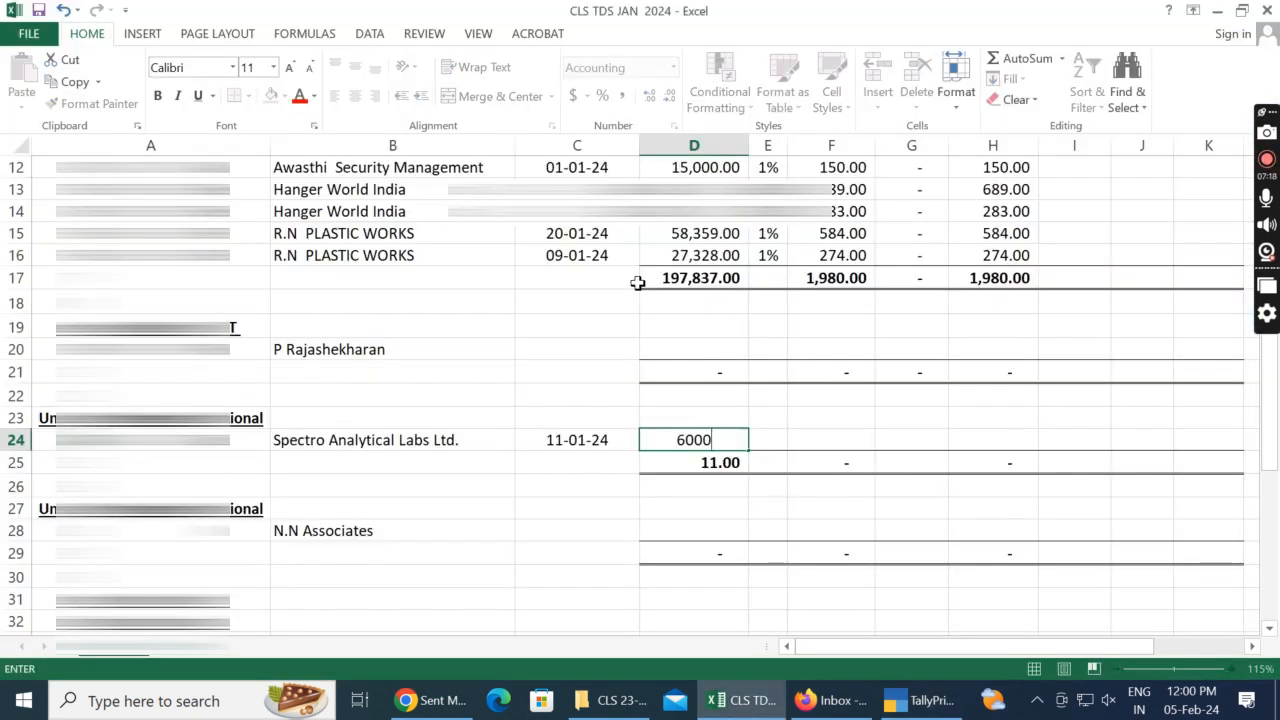
pyautogui.press('Tab')
pyautogui.write('10')
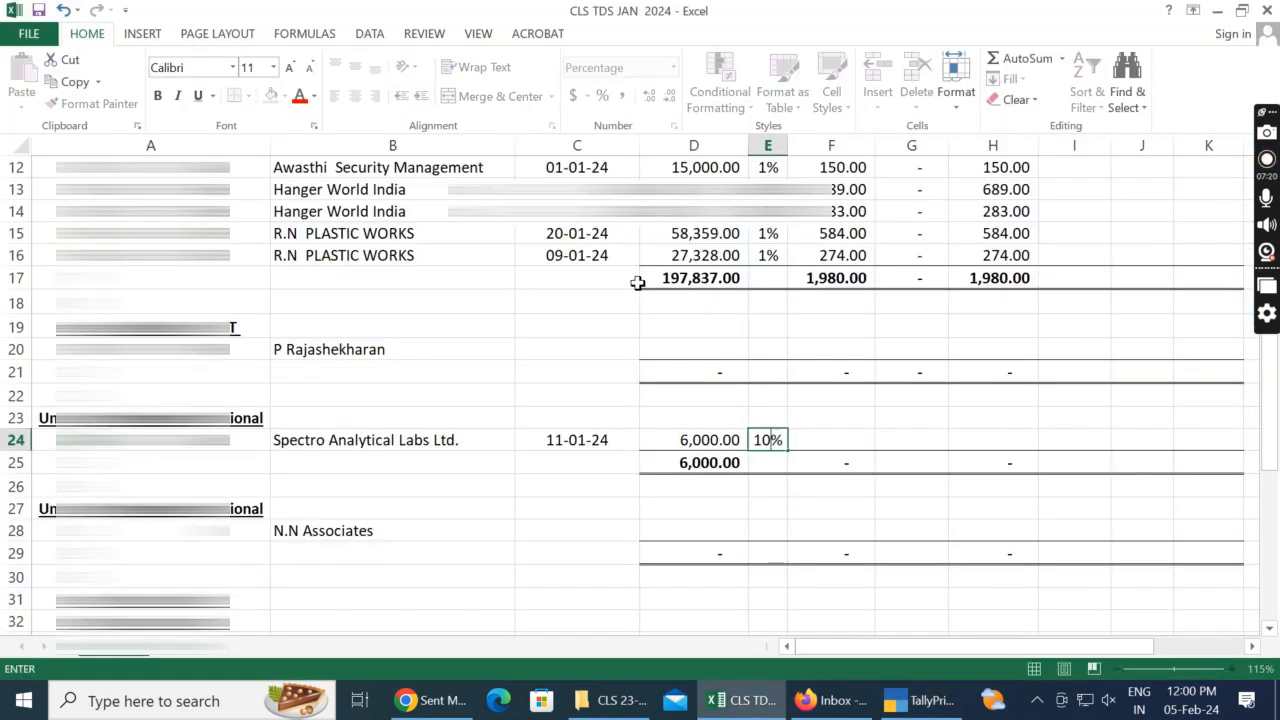
# Step: Calculate the Spectro Analytical Labs Ltd. TDS amount in F24 as D24*E24
pyautogui.press('Tab')
pyautogui.write('=')
pyautogui.press('Left')
pyautogui.press('Left')
pyautogui.write('*')
pyautogui.press('Left')
pyautogui.press('Tab')
# Step: Enter 0 as interest in G24 and calculate the TDS deposited in H24 as F24+G24
pyautogui.press('Tab')
pyautogui.press('Left')
pyautogui.write('0')
pyautogui.press('Tab')
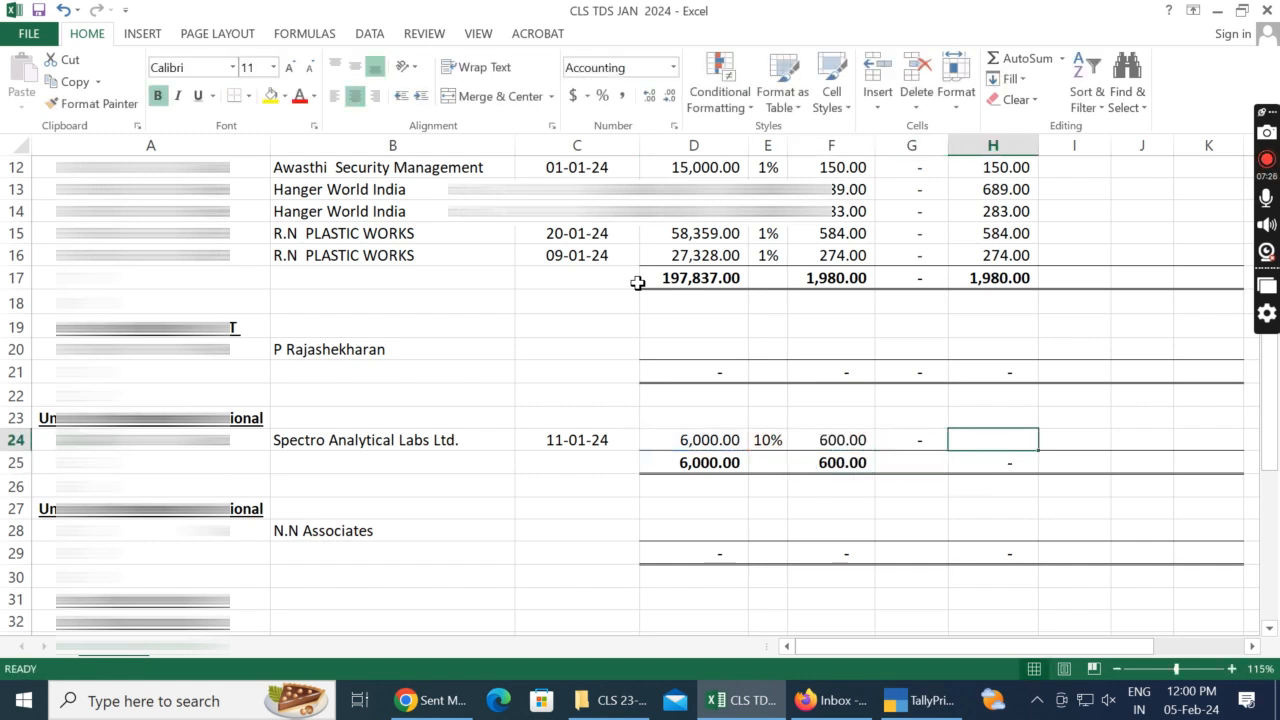
pyautogui.write('=')
pyautogui.press('Left')
pyautogui.press('Left')
pyautogui.write('+')
pyautogui.press('Left')
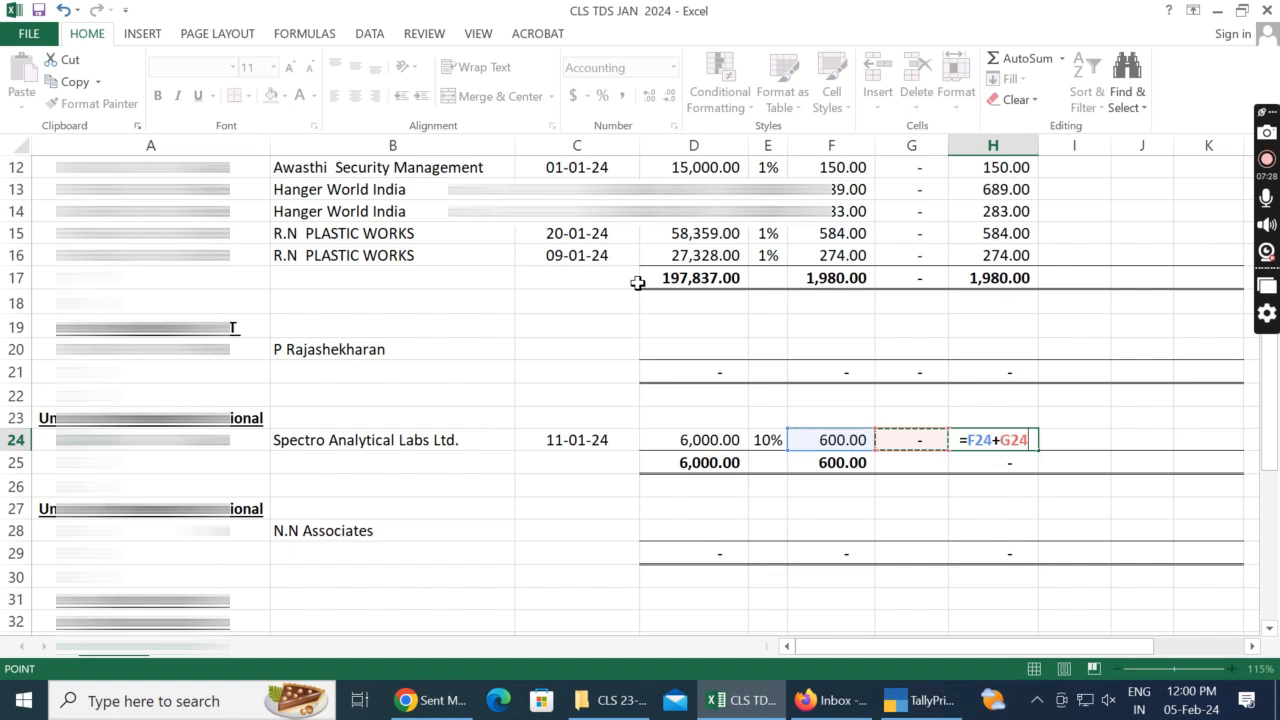
pyautogui.press('Return')
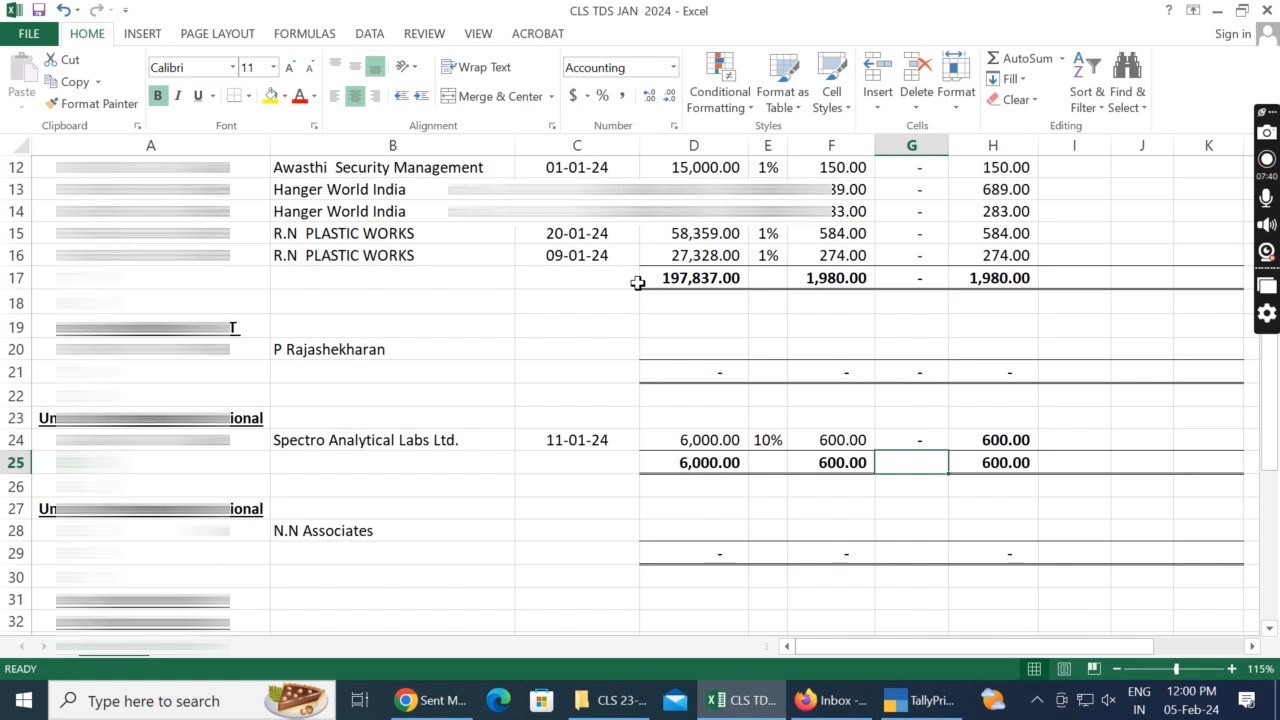
# Step: Switch to TallyPrime, leave the Spectro Analytical Labs voucher and open the TDS ON PROFFESIONAL ( NON.CO) ledger's monthly summary
pyautogui.press('Up')
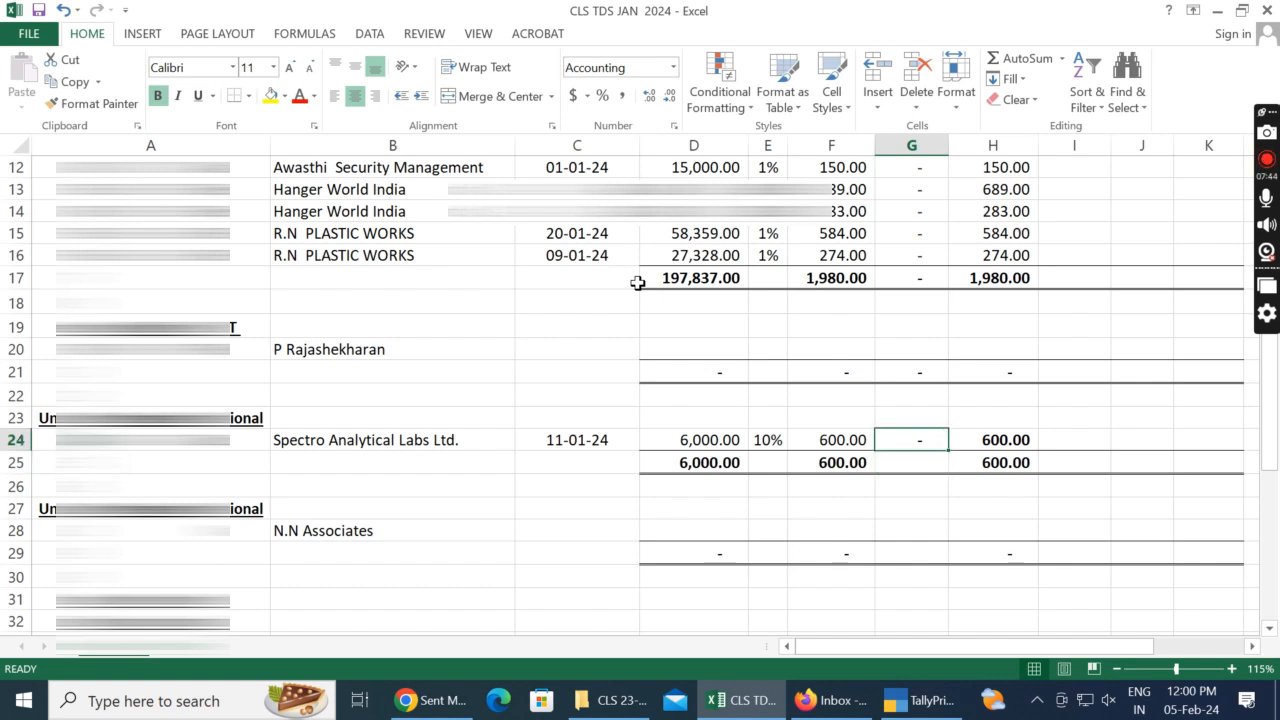
pyautogui.press('Left')
pyautogui.press('Left')
pyautogui.press('Left')
pyautogui.press('Left')
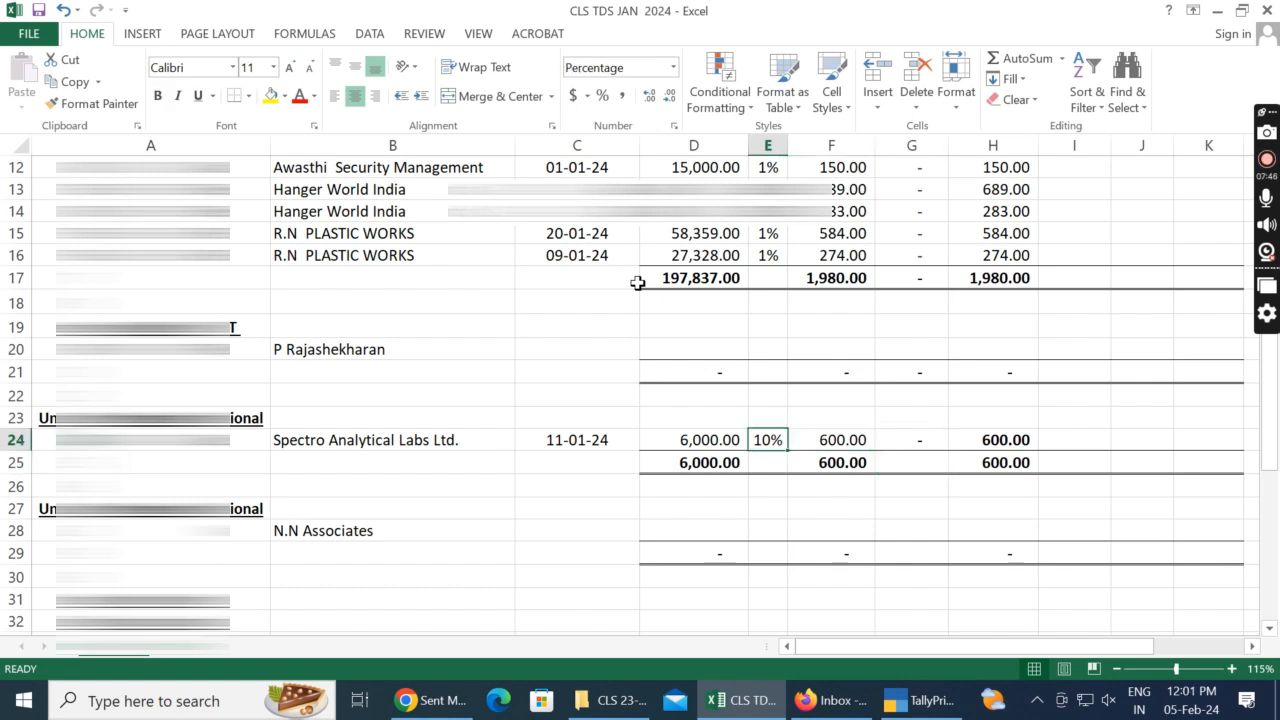
pyautogui.hotkey('alt', 'Tab')
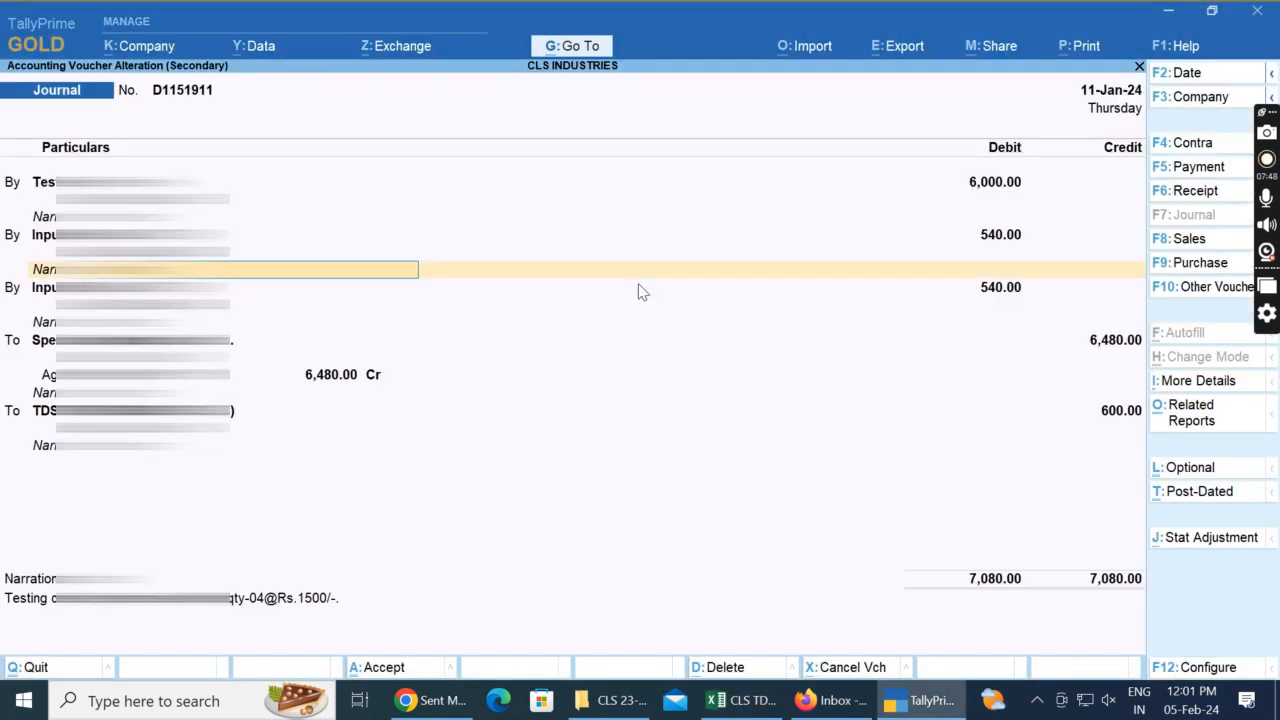
pyautogui.press('Escape')
pyautogui.press('y')
pyautogui.press('Escape')
pyautogui.press('Escape')
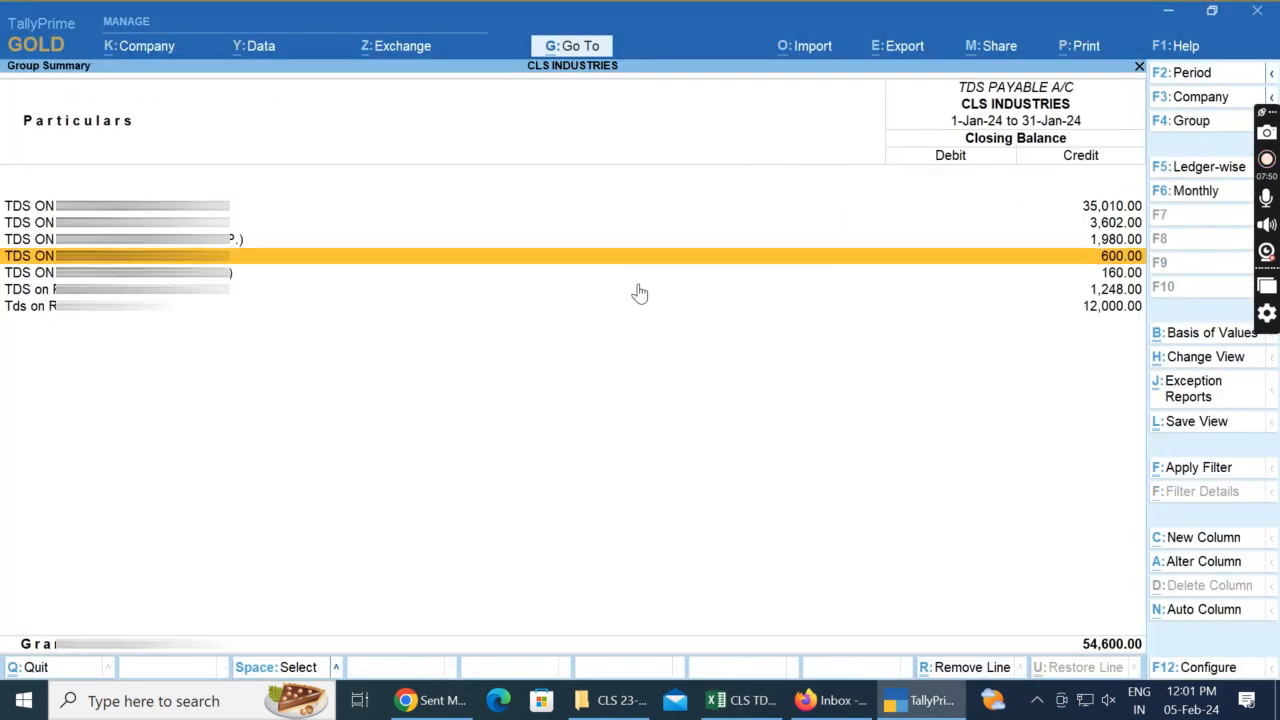
pyautogui.press('Down')
pyautogui.press('Return')
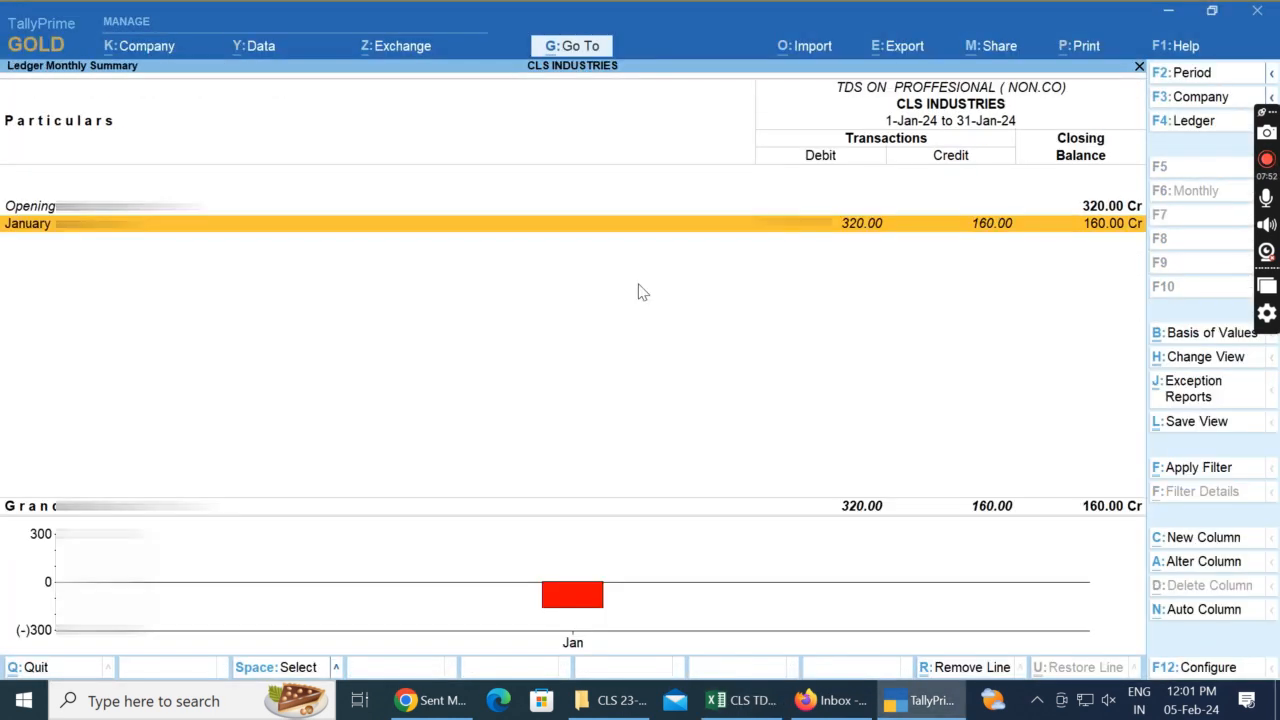
# Step: Open the January vouchers of this ledger and display the 4-Jan-24 N.N Associates journal
pyautogui.press('Return')
pyautogui.press('Down')
pyautogui.press('Up')
pyautogui.press('Down')
pyautogui.press('Up')
pyautogui.press('Return')
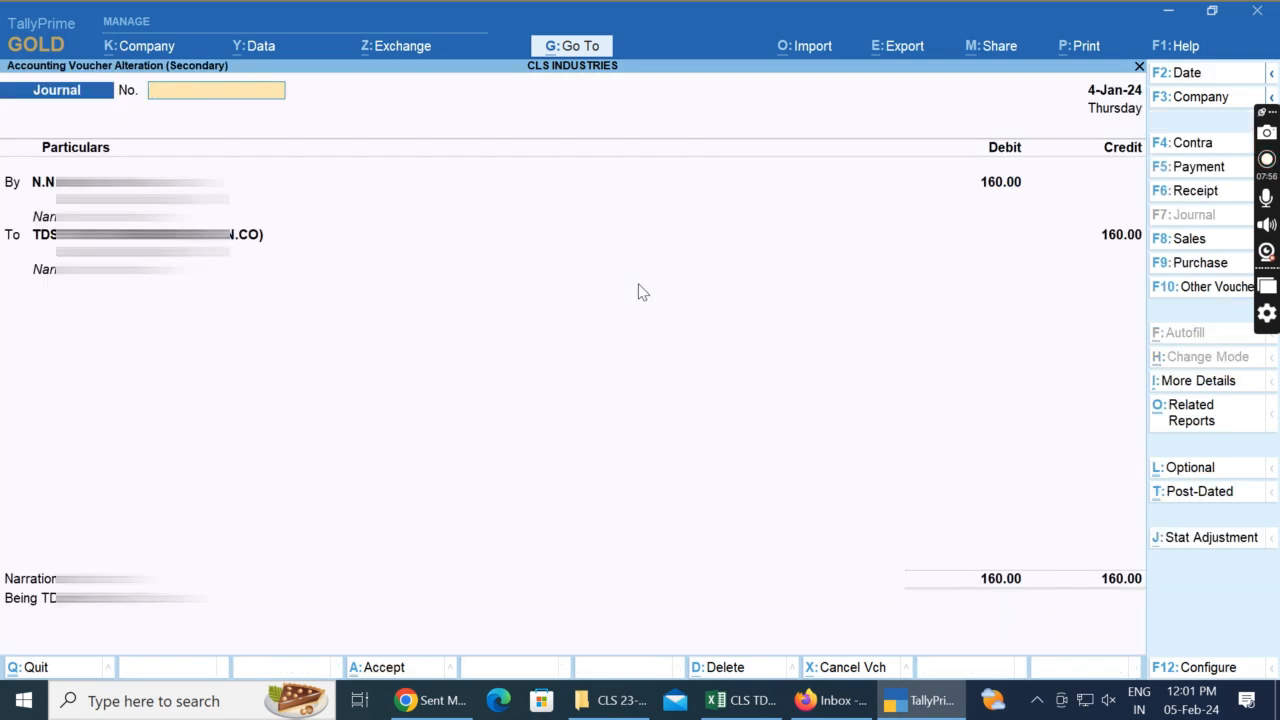
# Step: In the Excel sheet, append CO. to the professional section heading in A23
pyautogui.hotkey('alt', 'Tab')
pyautogui.press('Left')
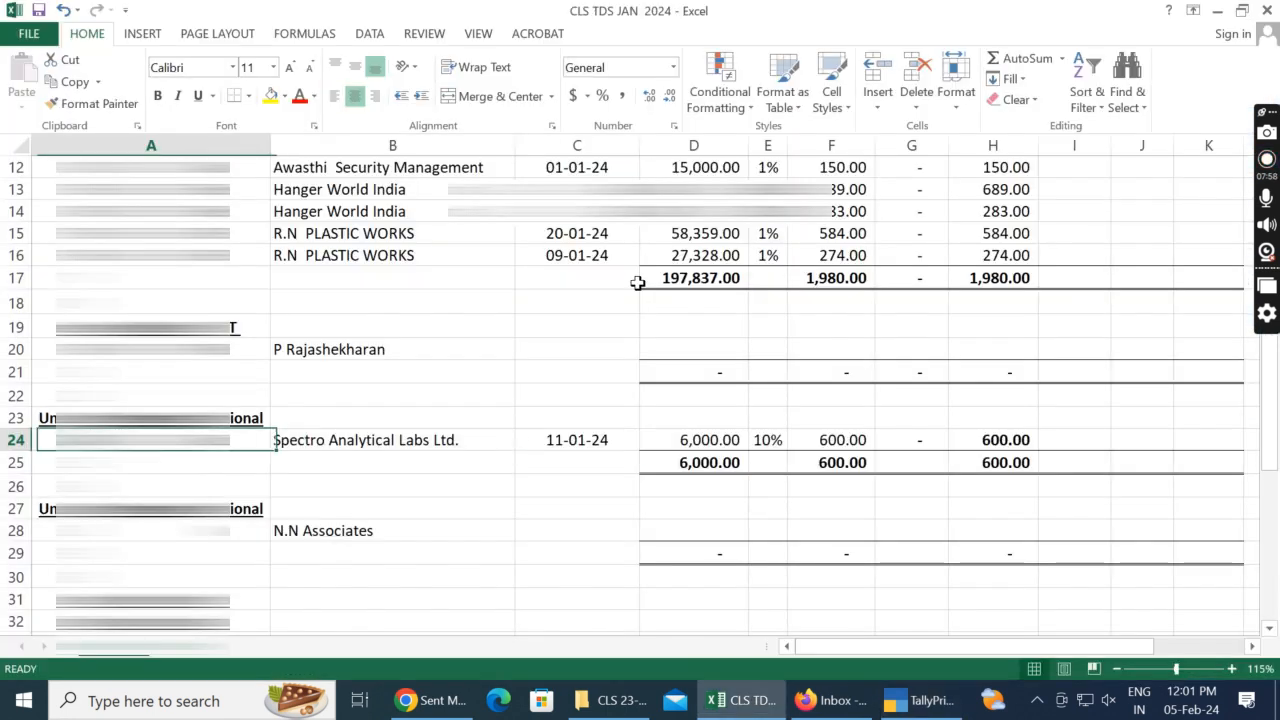
pyautogui.press('Left')
pyautogui.press('Down')
pyautogui.press('Down')
pyautogui.press('Down')
pyautogui.press('F2')
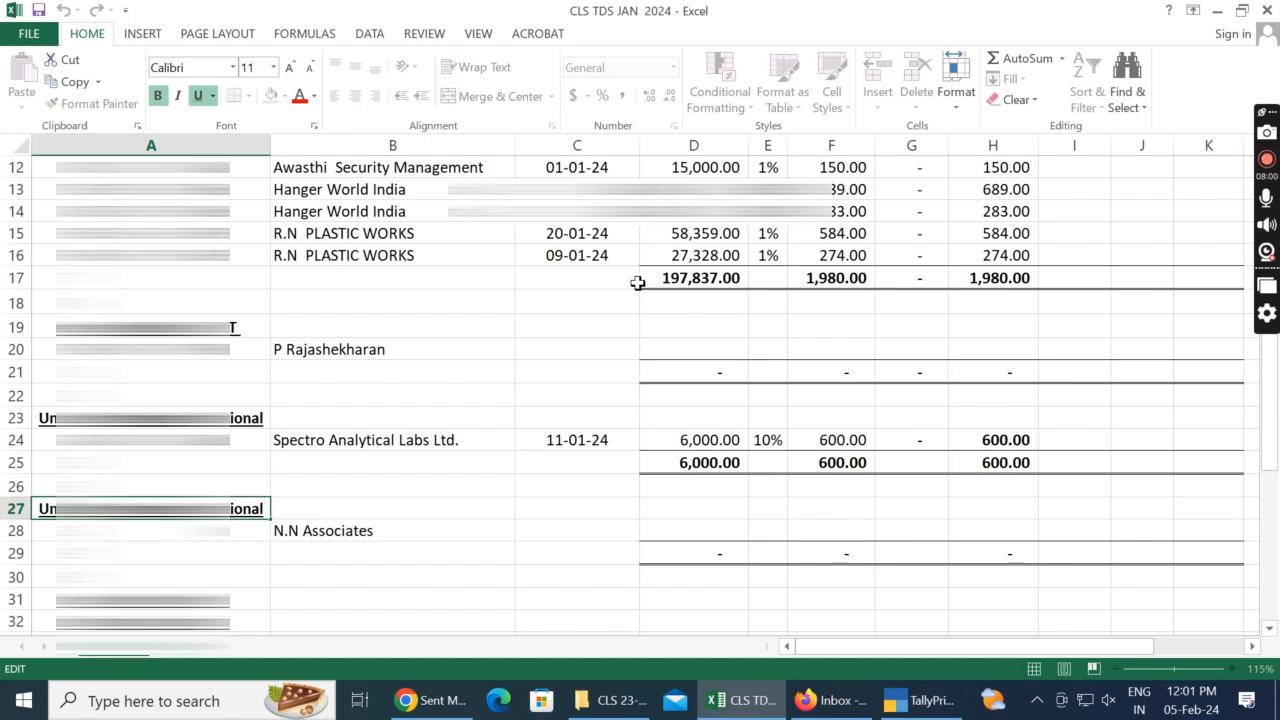
pyautogui.press('Escape')
pyautogui.press('Up')
pyautogui.press('Up')
pyautogui.press('Up')
pyautogui.press('Up')
pyautogui.press('F2')
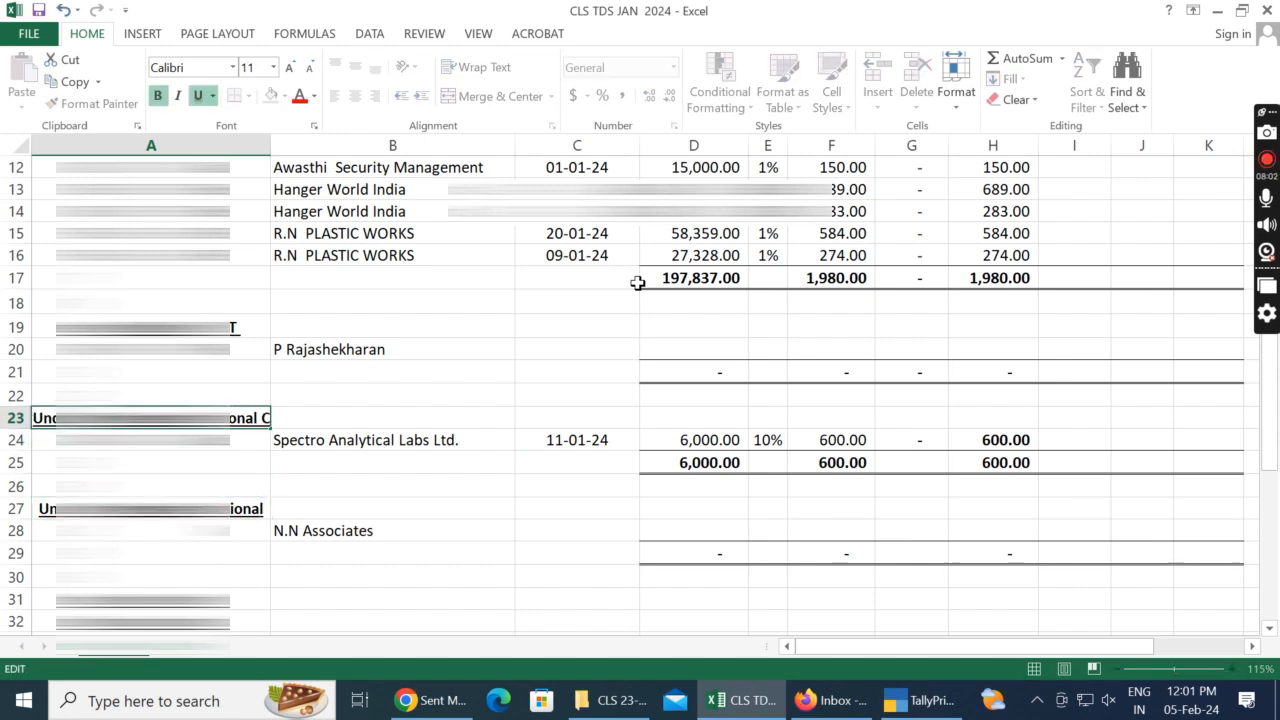
pyautogui.press('Escape')
# Step: Append NON CO. to the professional section heading in A27 and auto-fit column A to its contents
pyautogui.press('Down')
pyautogui.press('Down')
pyautogui.press('Down')
pyautogui.press('Down')
pyautogui.press('F2')
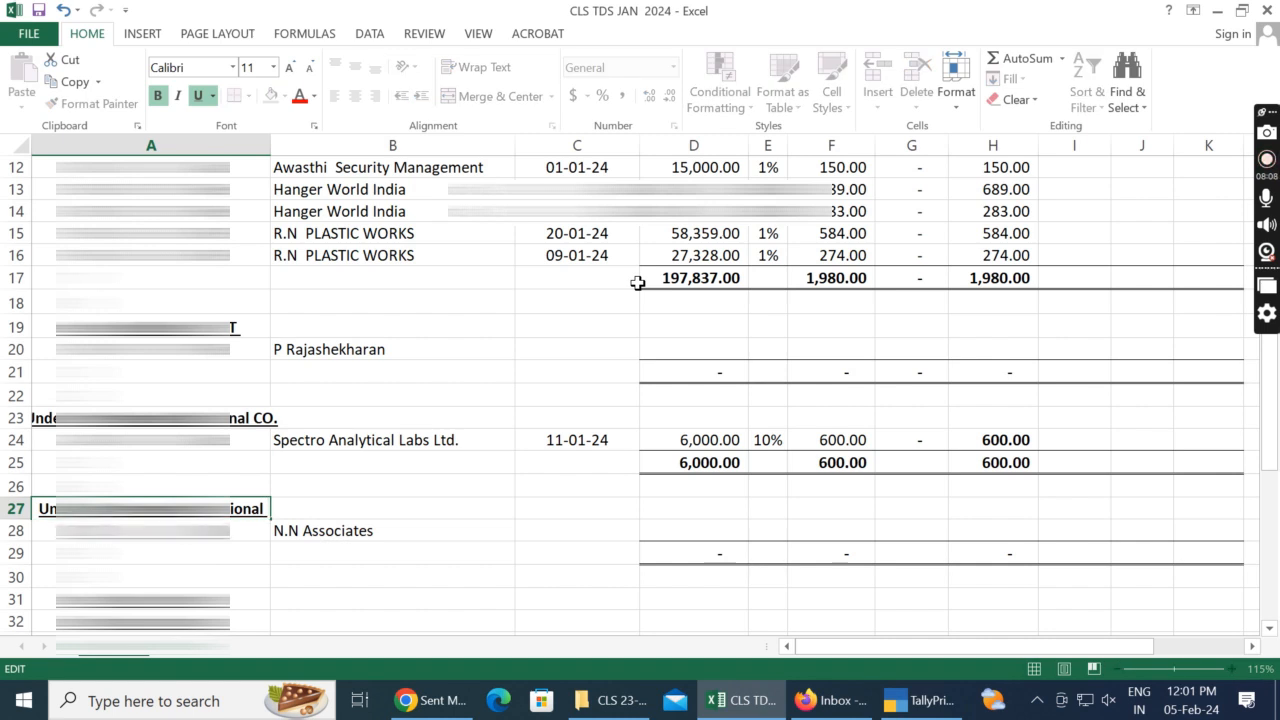
pyautogui.press('Return')
pyautogui.press('Up')
pyautogui.press('F2')
pyautogui.click(266, 143)
pyautogui.doubleClick(271, 143)
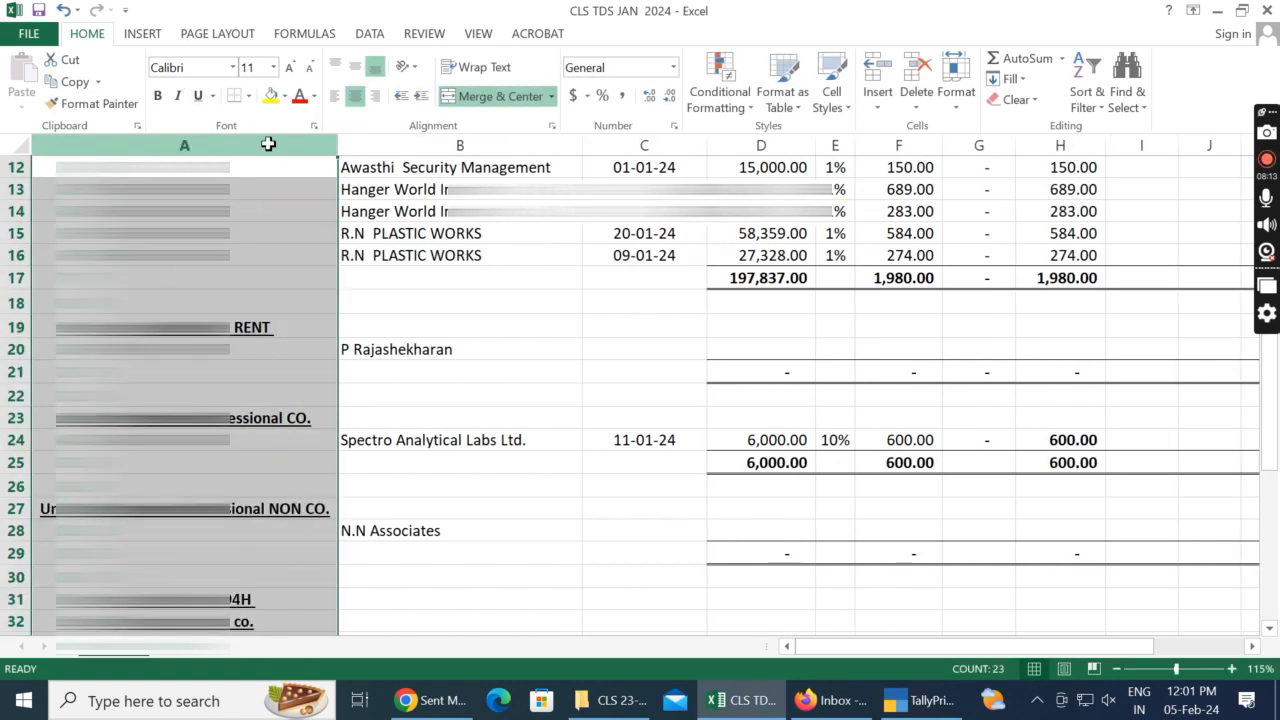
# Step: Open the N.N Associates ledger master from the TallyPrime journal and check its PAN/IT No. field
pyautogui.click(277, 514)
pyautogui.press('Down')
pyautogui.press('Right')
pyautogui.hotkey('alt', 'Tab')
pyautogui.press('Return')
pyautogui.press('Return')
pyautogui.hotkey('ctrl', 'Return')
pyautogui.press('Return')
pyautogui.press('Return')
pyautogui.press('Return')
pyautogui.press('Return')
pyautogui.press('Return')
pyautogui.press('Return')
pyautogui.press('Return')
pyautogui.press('Return')
pyautogui.press('Return')
pyautogui.press('Return')
pyautogui.press('Return')
pyautogui.press('Return')
pyautogui.press('Return')
pyautogui.press('Return')
pyautogui.press('Return')
pyautogui.press('Return')
pyautogui.press('Return')
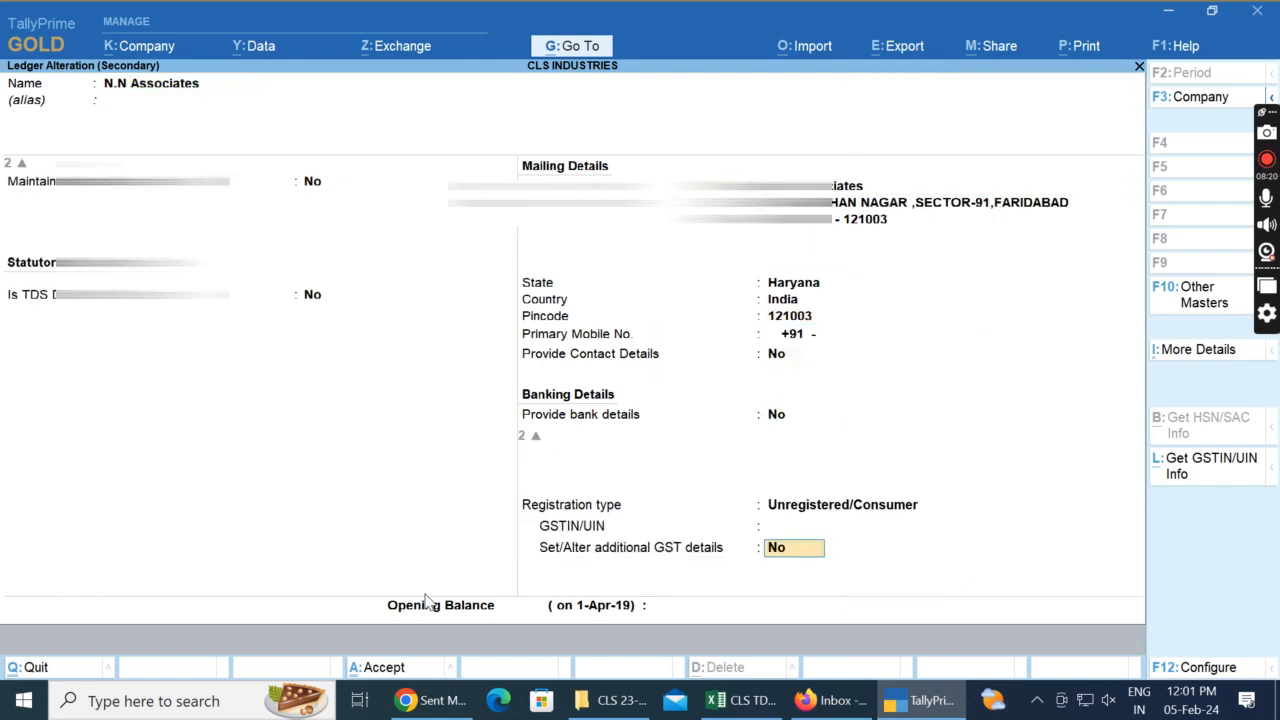
pyautogui.press('Return')
pyautogui.press('BackSpace')
pyautogui.press('BackSpace')
pyautogui.press('BackSpace')
pyautogui.press('Return')
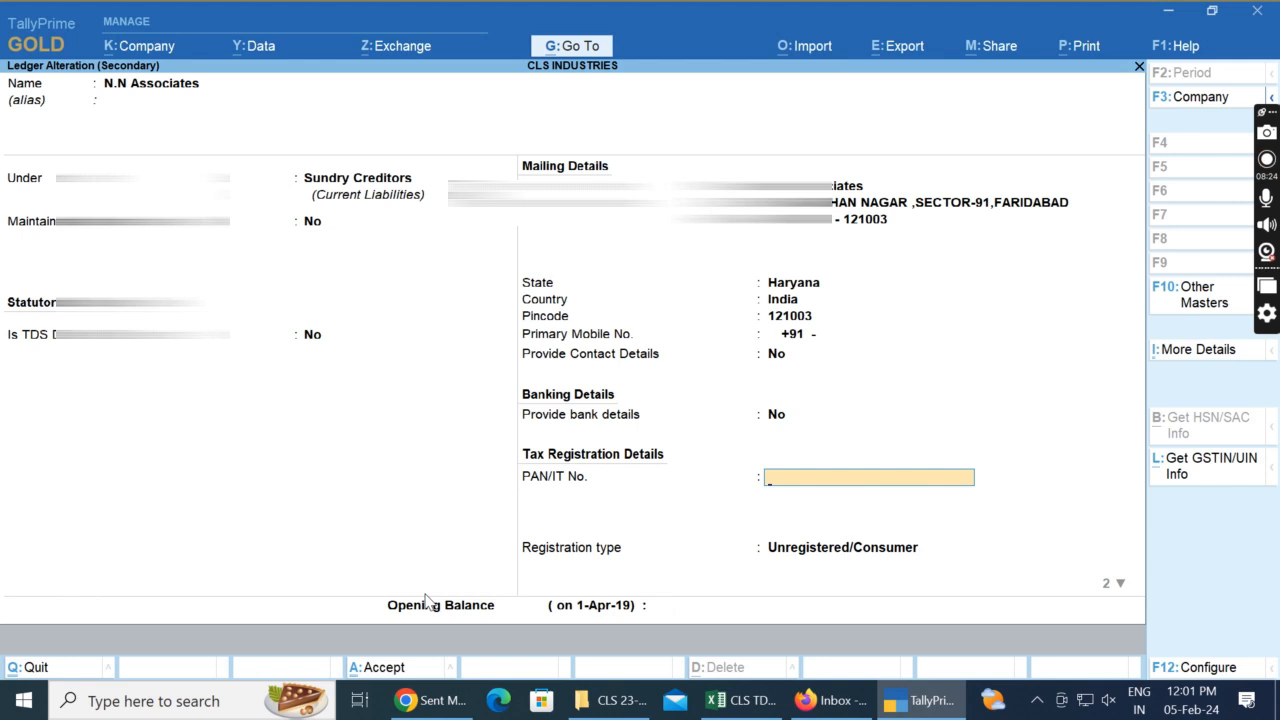
pyautogui.hotkey('ctrl', 'a')
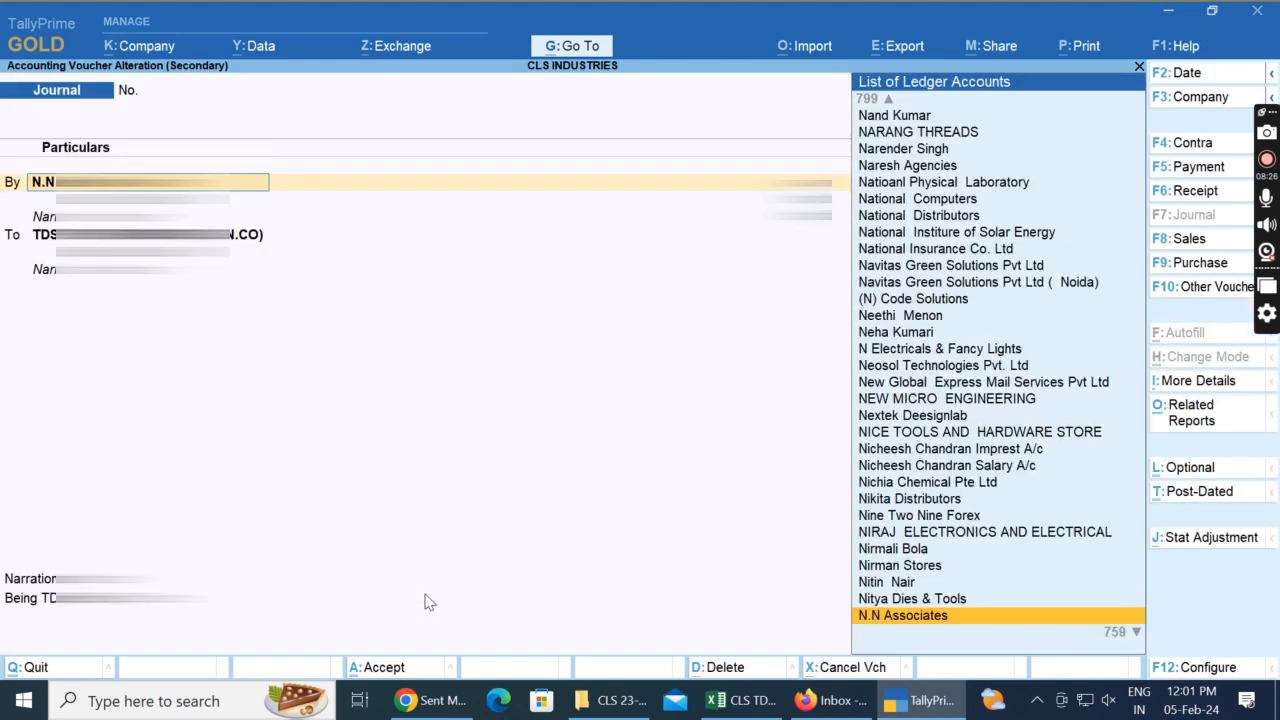
# Step: Recheck the N.N Associates journal date in TallyPrime and enter 04/01/2024 as the bill date in C28
pyautogui.hotkey('alt', 'Tab')
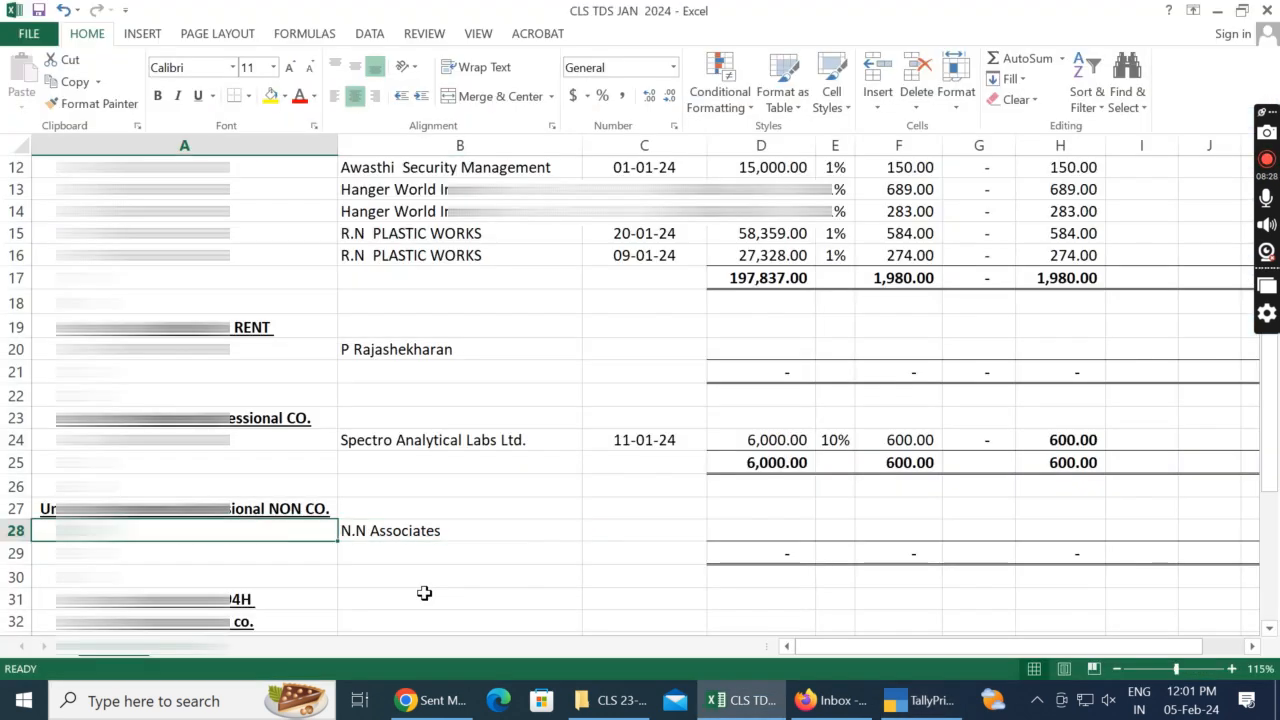
pyautogui.press('Right')
pyautogui.press('Right')
pyautogui.press('Right')
pyautogui.press('Left')
pyautogui.hotkey('alt', 'Tab')
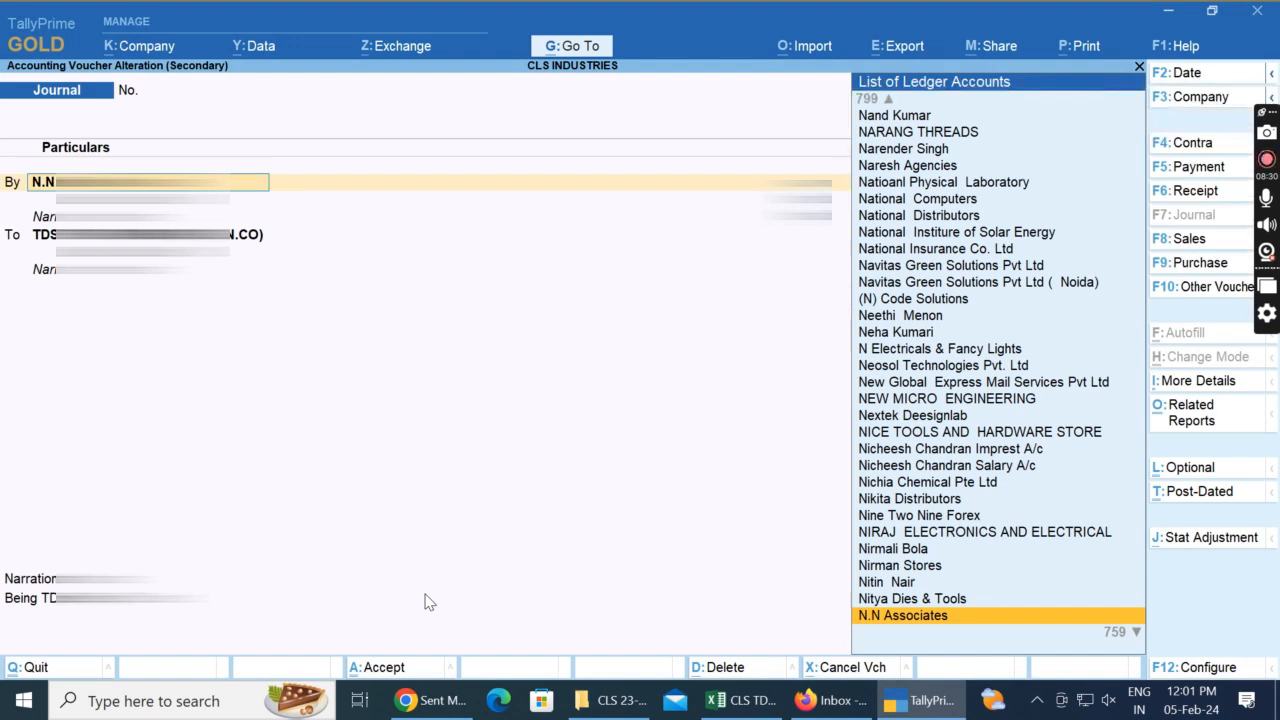
pyautogui.press('Return')
pyautogui.hotkey('ctrl', 'a')
pyautogui.press('Return')
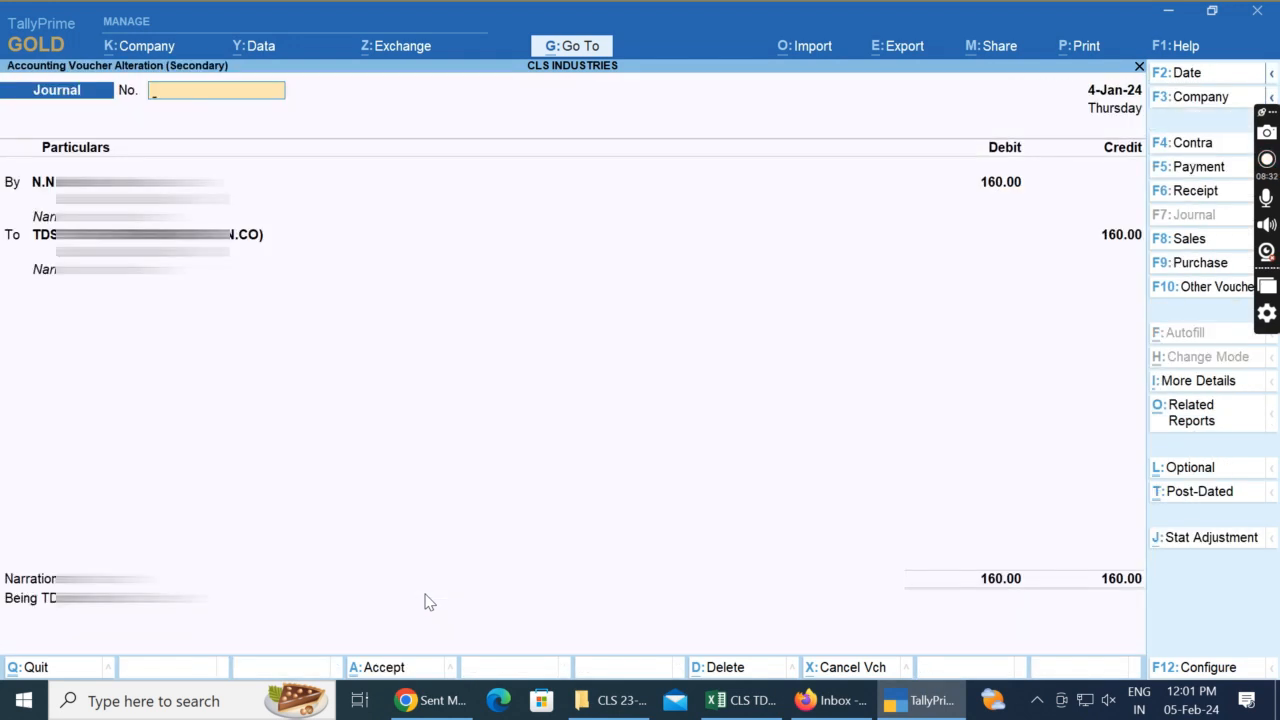
pyautogui.hotkey('alt', 'Tab')
pyautogui.write('04/')
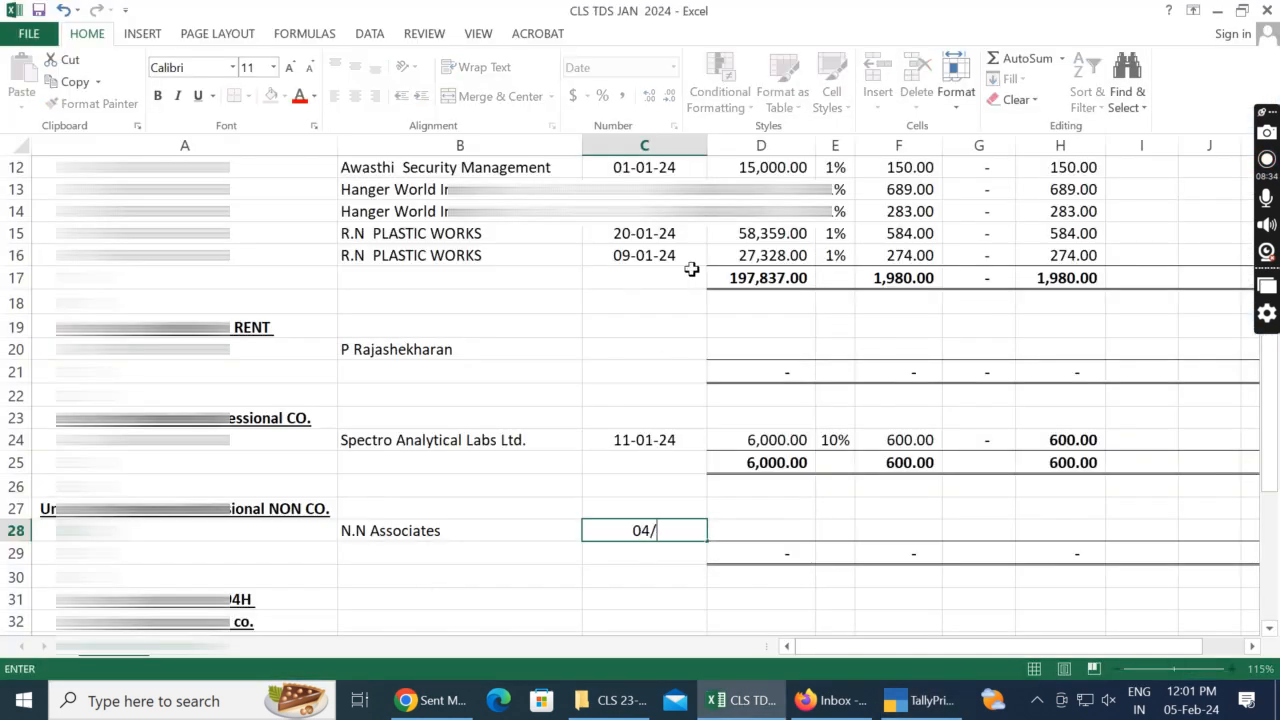
pyautogui.write('01/2024')
pyautogui.press('Tab')
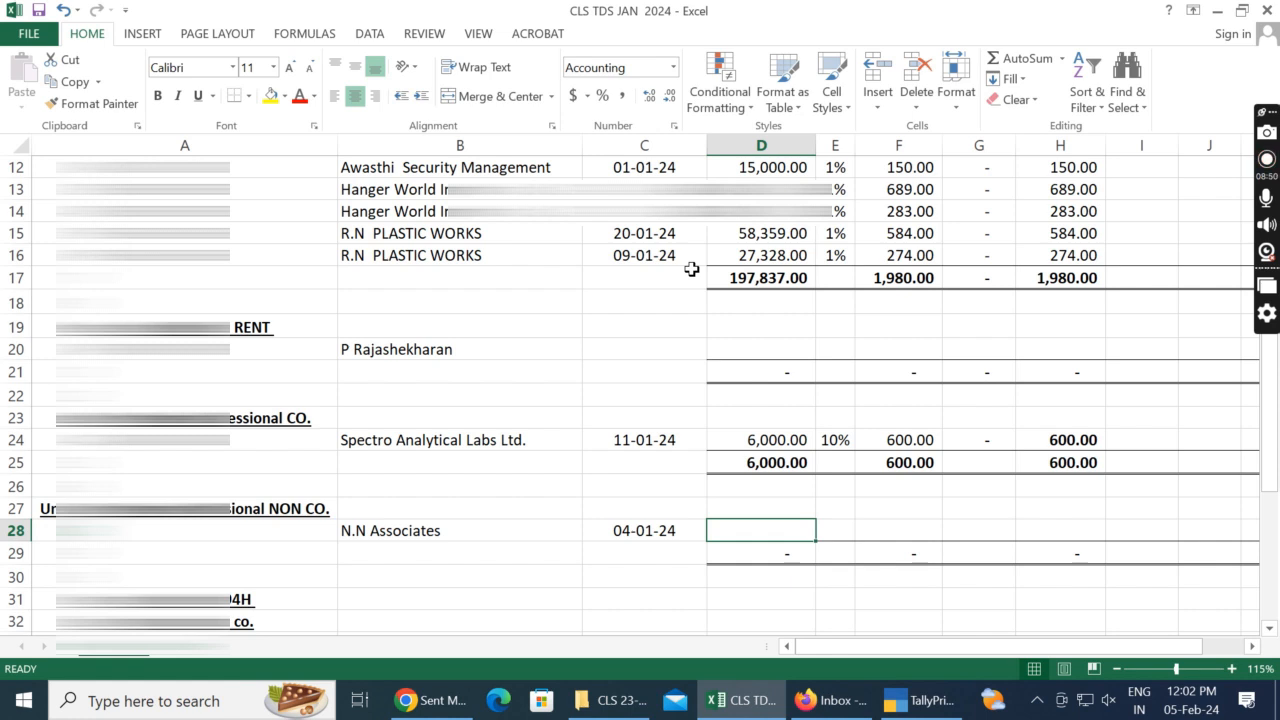
# Step: Accept the N.N Associates TDS journal in TallyPrime and return to the Gateway of Tally
pyautogui.press('Left')
pyautogui.hotkey('alt', 'Tab')
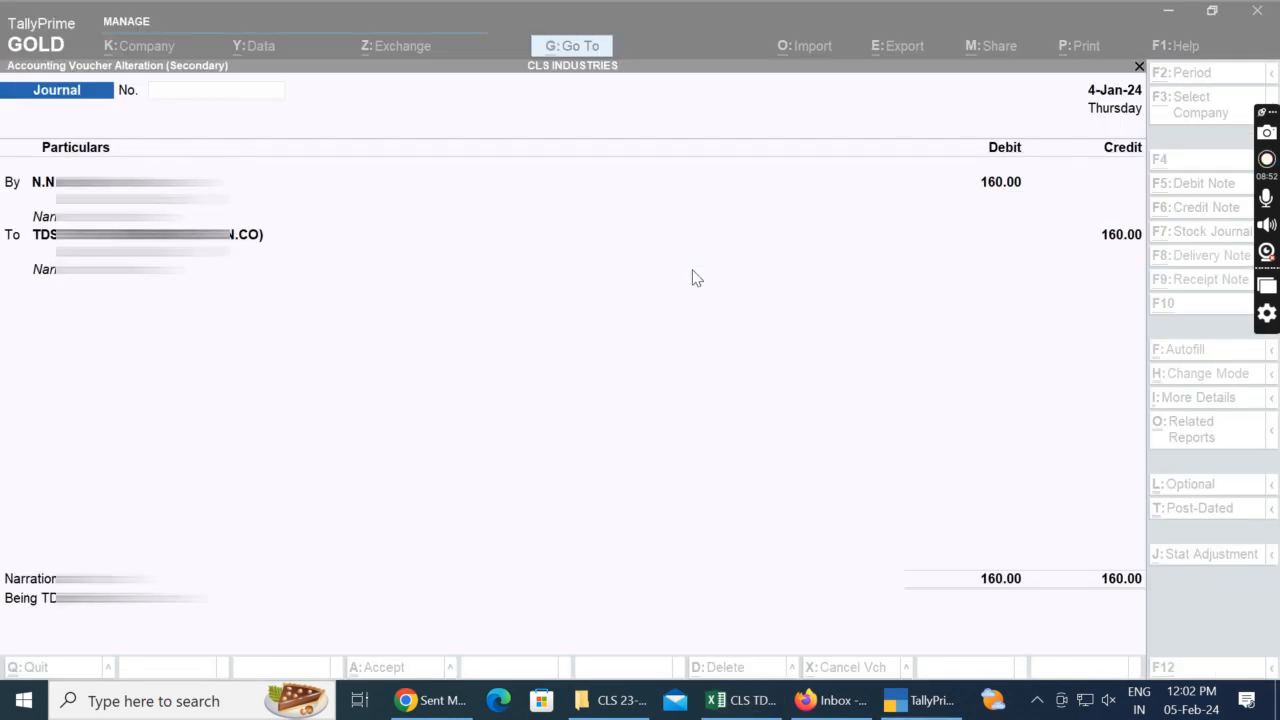
pyautogui.press('Return')
pyautogui.press('Return')
pyautogui.press('Return')
pyautogui.press('Return')
pyautogui.press('Return')
pyautogui.press('Return')
pyautogui.press('Return')
pyautogui.press('Return')
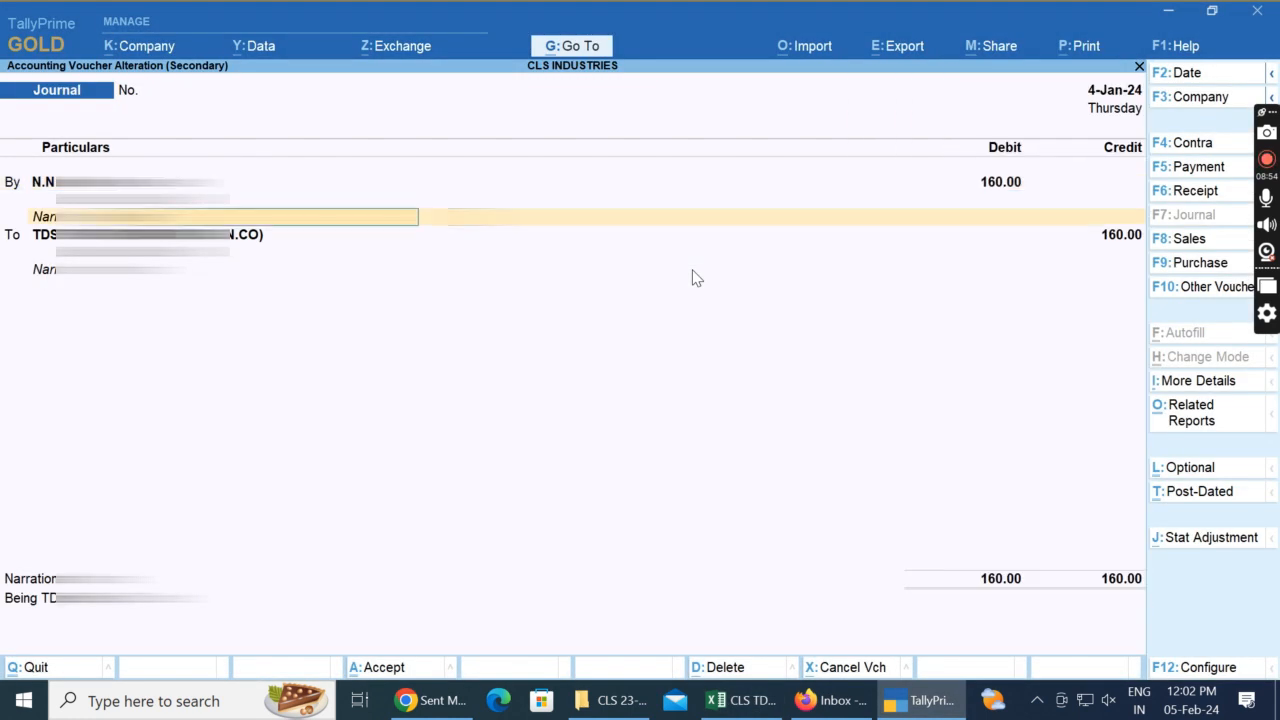
pyautogui.press('Return')
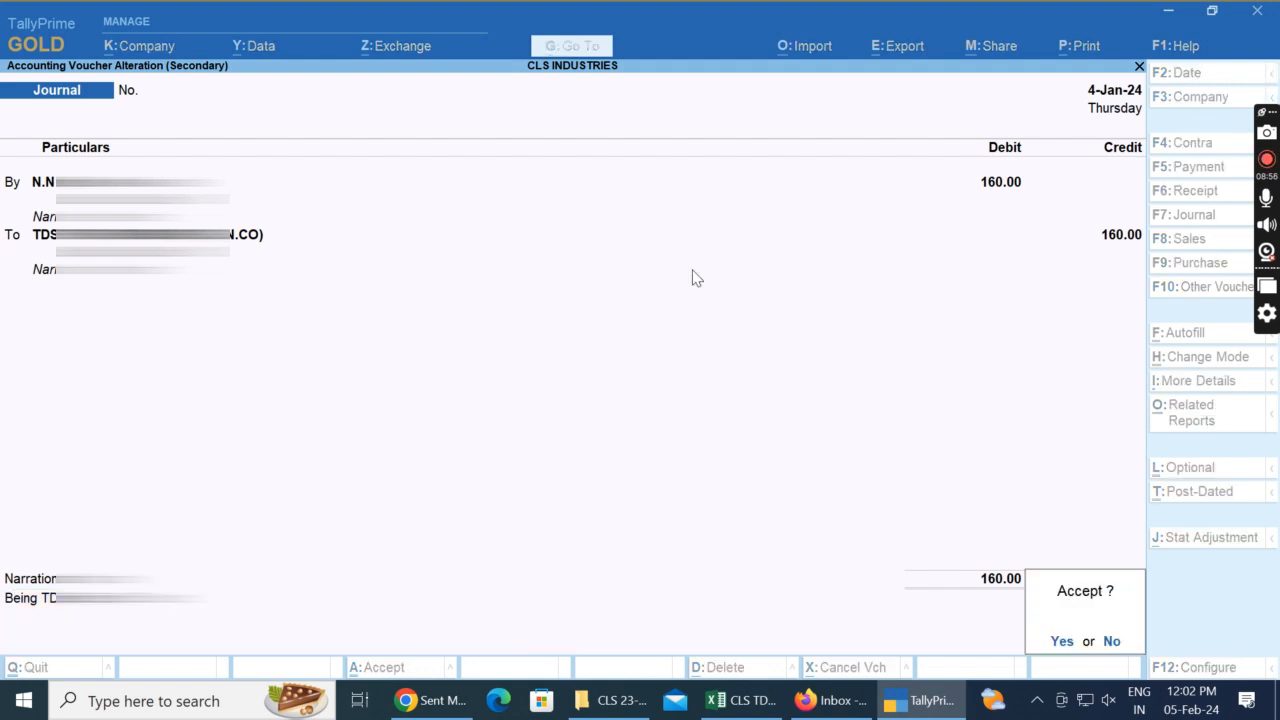
pyautogui.press('Return')
pyautogui.press('Escape')
pyautogui.press('Escape')
pyautogui.press('Escape')
pyautogui.press('Escape')
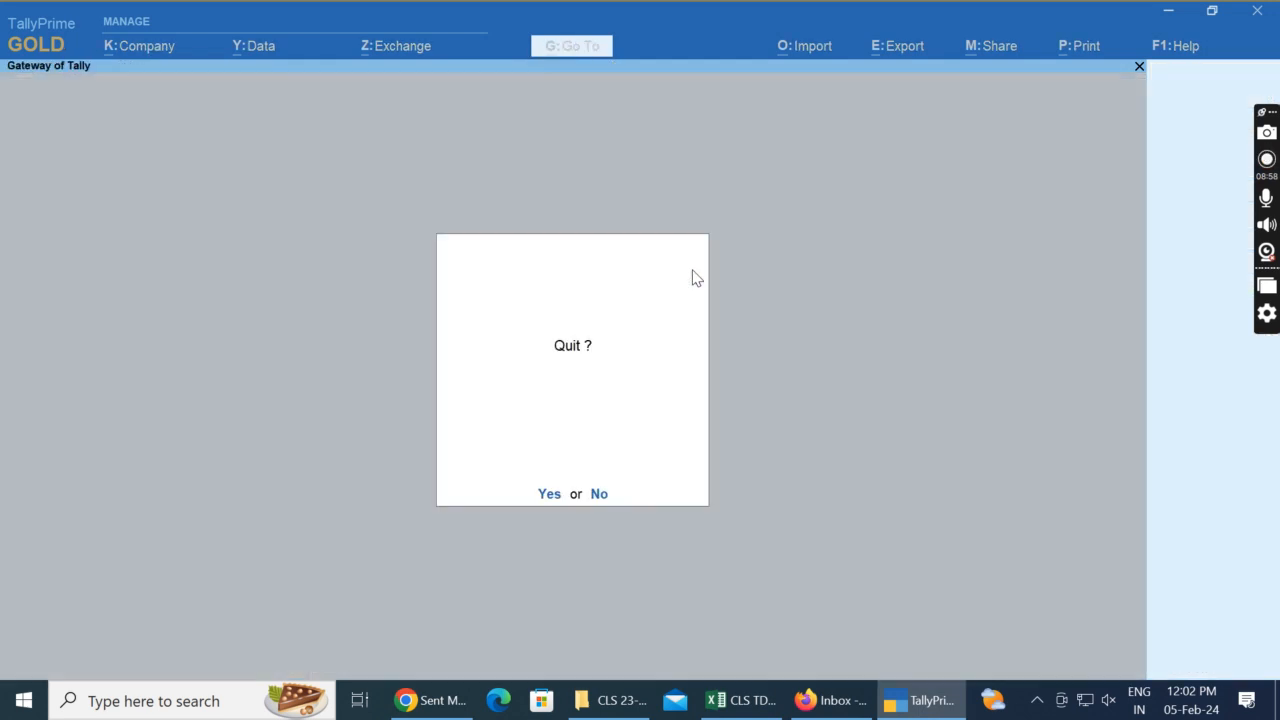
pyautogui.press('Escape')
# Step: Open the N.N Associates ledger account in TallyPrime and look up the voucher holding the bill amount
pyautogui.write('dalN  N')
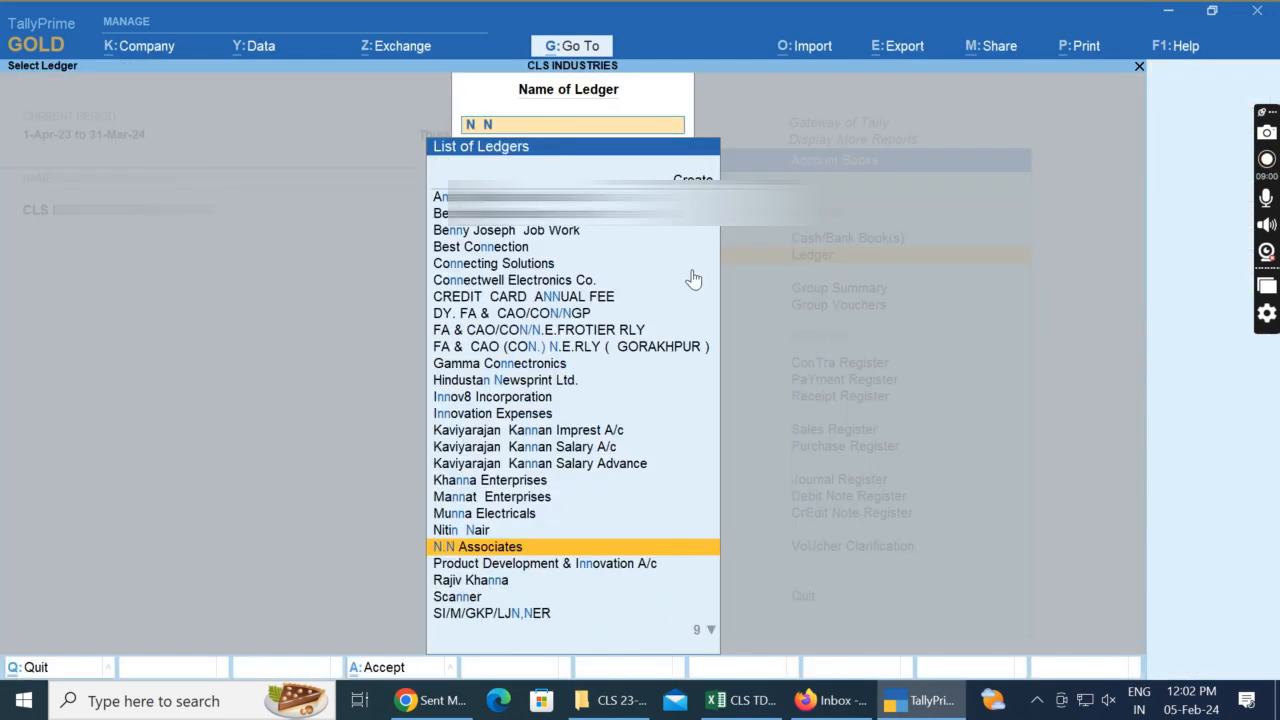
pyautogui.press('Return')
pyautogui.press('F2')
pyautogui.press('Return')
pyautogui.press('Return')
pyautogui.press('Up')
pyautogui.press('Up')
pyautogui.press('Up')
pyautogui.press('Return')
pyautogui.press('Escape')
# Step: Back in Excel, enter the N.N Associates bill amount 8,000 in D28 and the TDS rate 2% in E28
pyautogui.hotkey('alt', 'Tab')
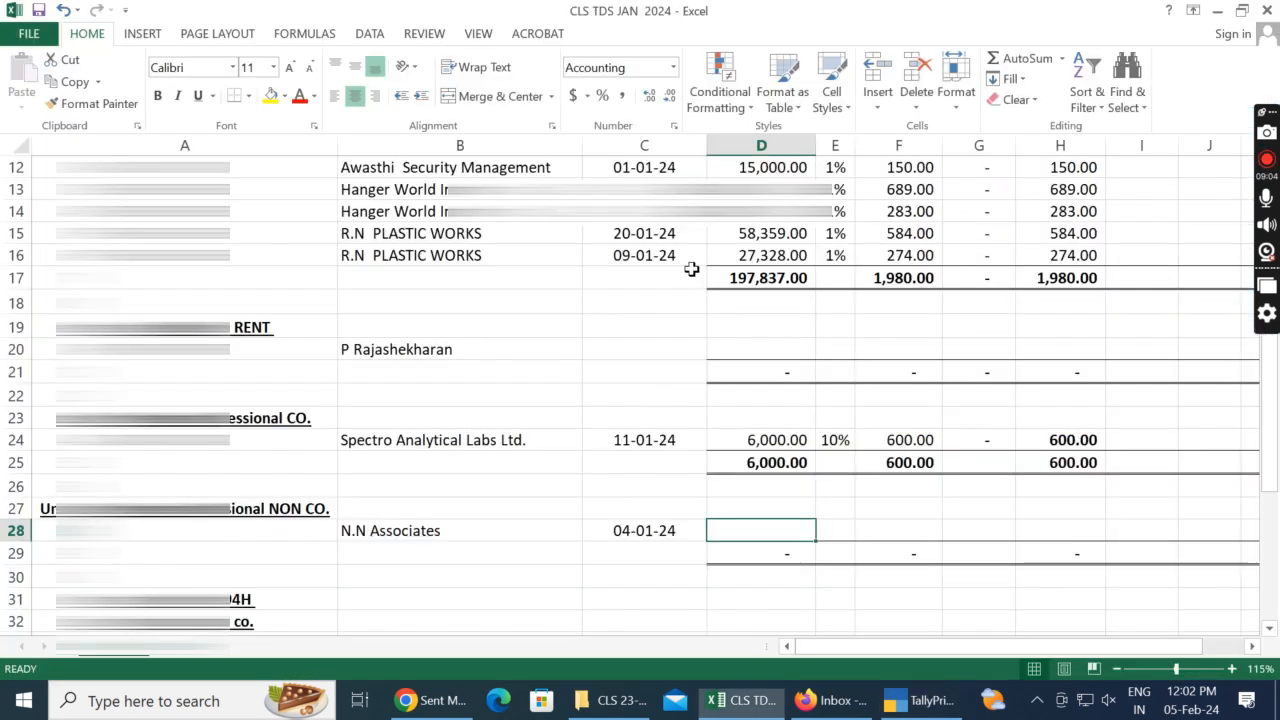
pyautogui.write('8000')
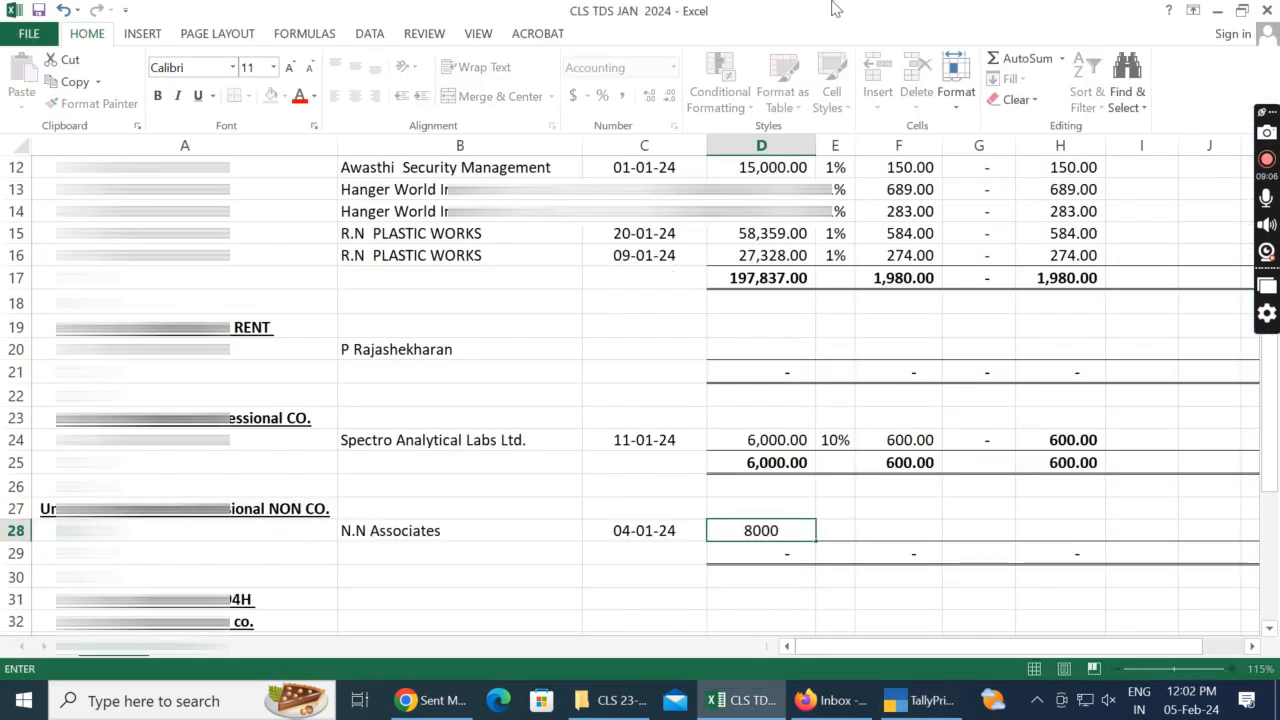
pyautogui.hotkey('ctrl', 'Return')
pyautogui.press('Right')
pyautogui.write('2')
pyautogui.press('Return')
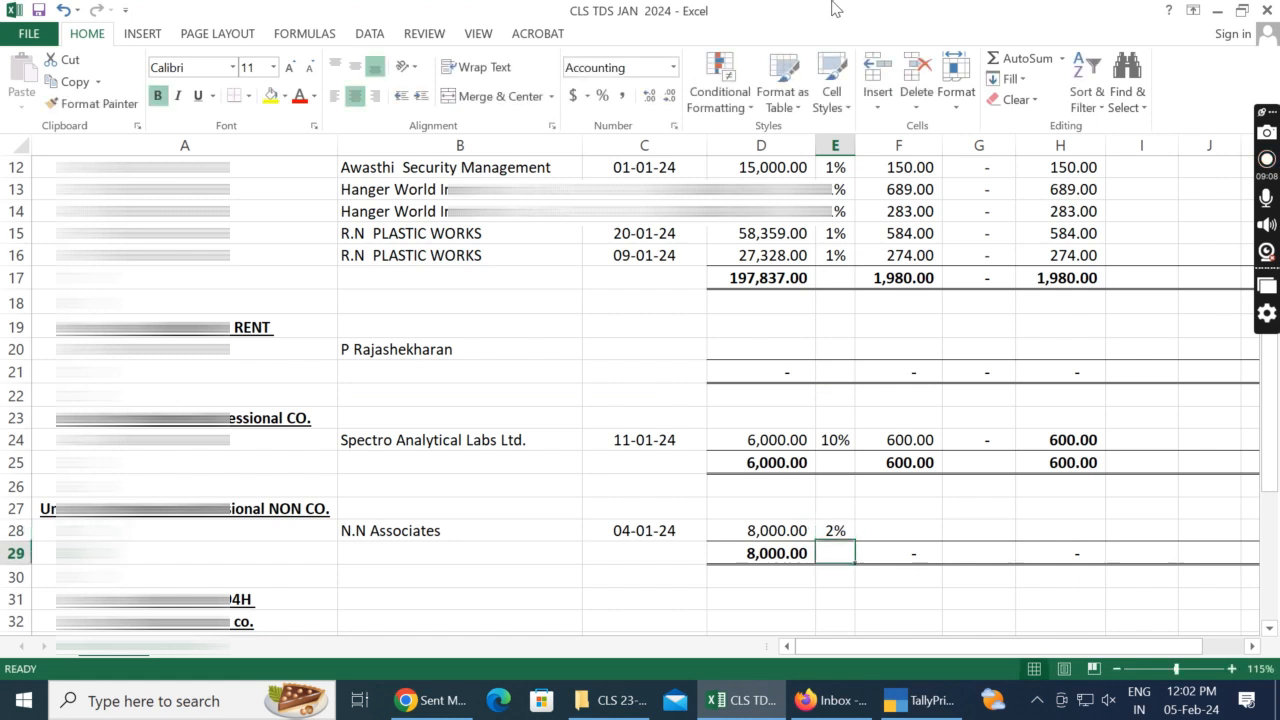
# Step: Calculate the N.N Associates TDS amount in F28 as D28*E28 and enter 0 as interest in G28
pyautogui.press('Up')
pyautogui.press('Right')
pyautogui.write('=D28*E28')
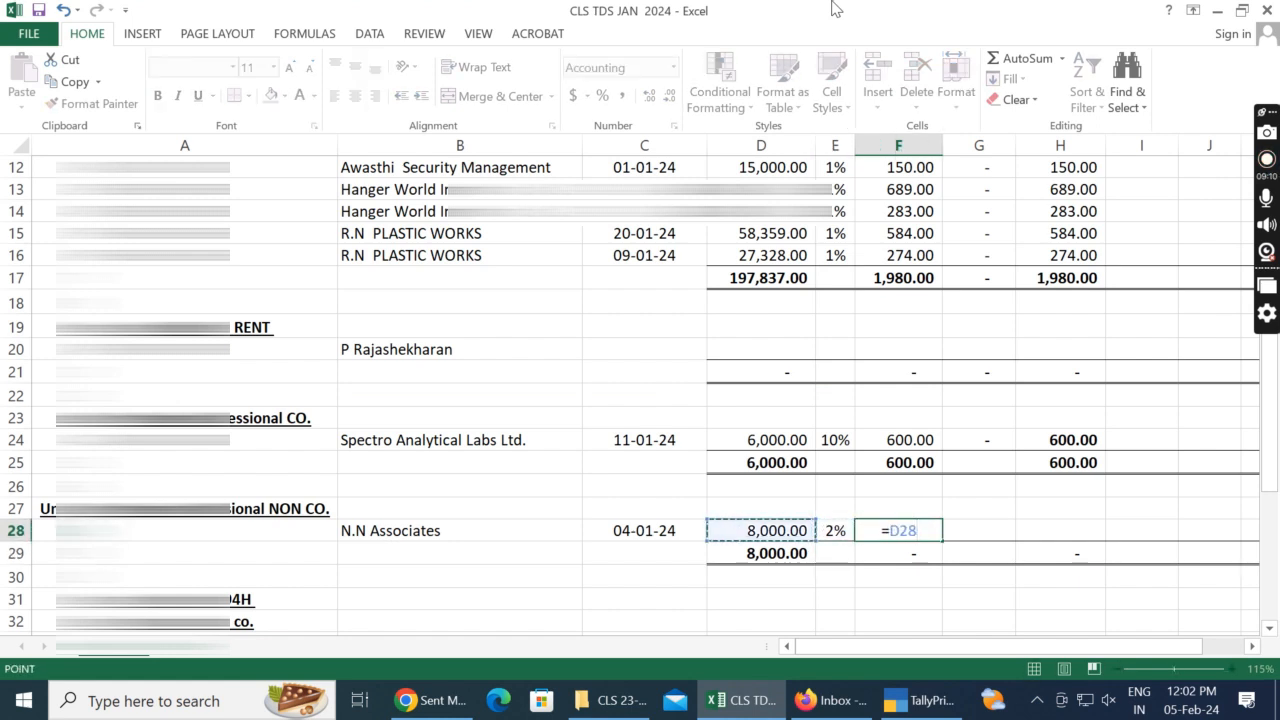
pyautogui.press('Return')
pyautogui.press('Up')
pyautogui.press('Right')
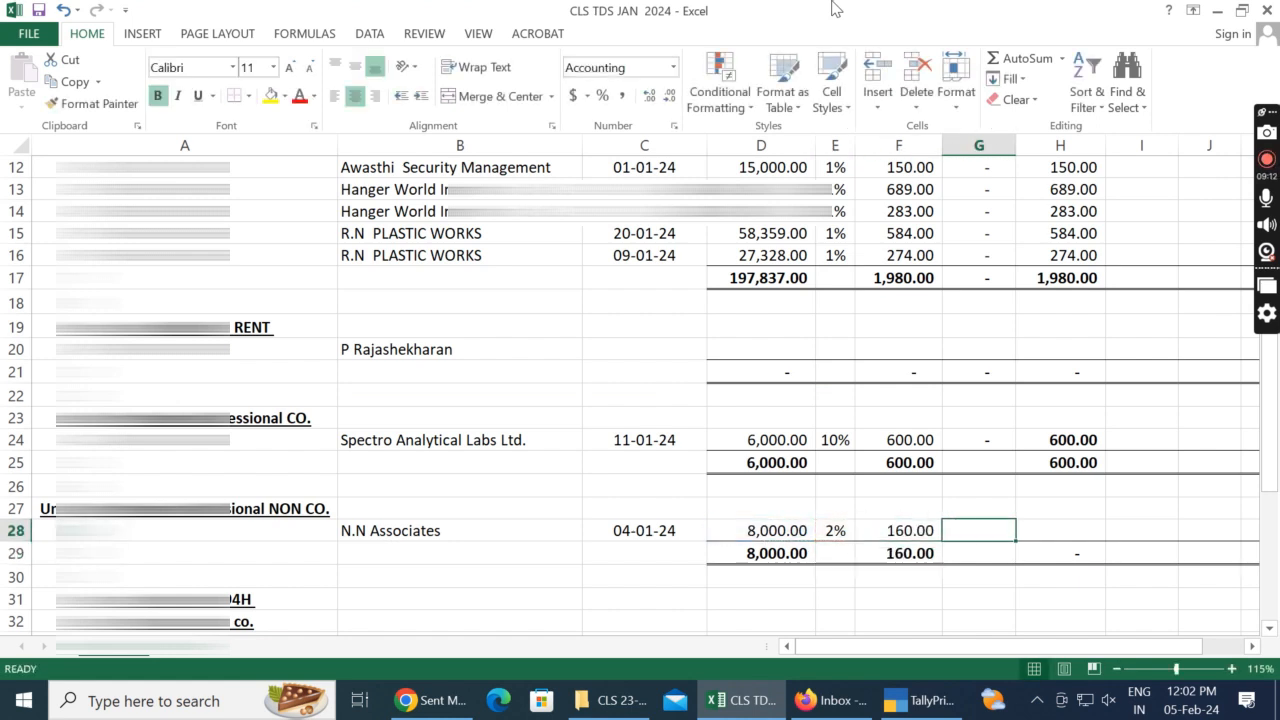
pyautogui.write('0')
pyautogui.press('Right')
pyautogui.write('=')
pyautogui.press('Left')
pyautogui.press('Left')
pyautogui.press('Left')
pyautogui.write('+')
pyautogui.press('Escape')
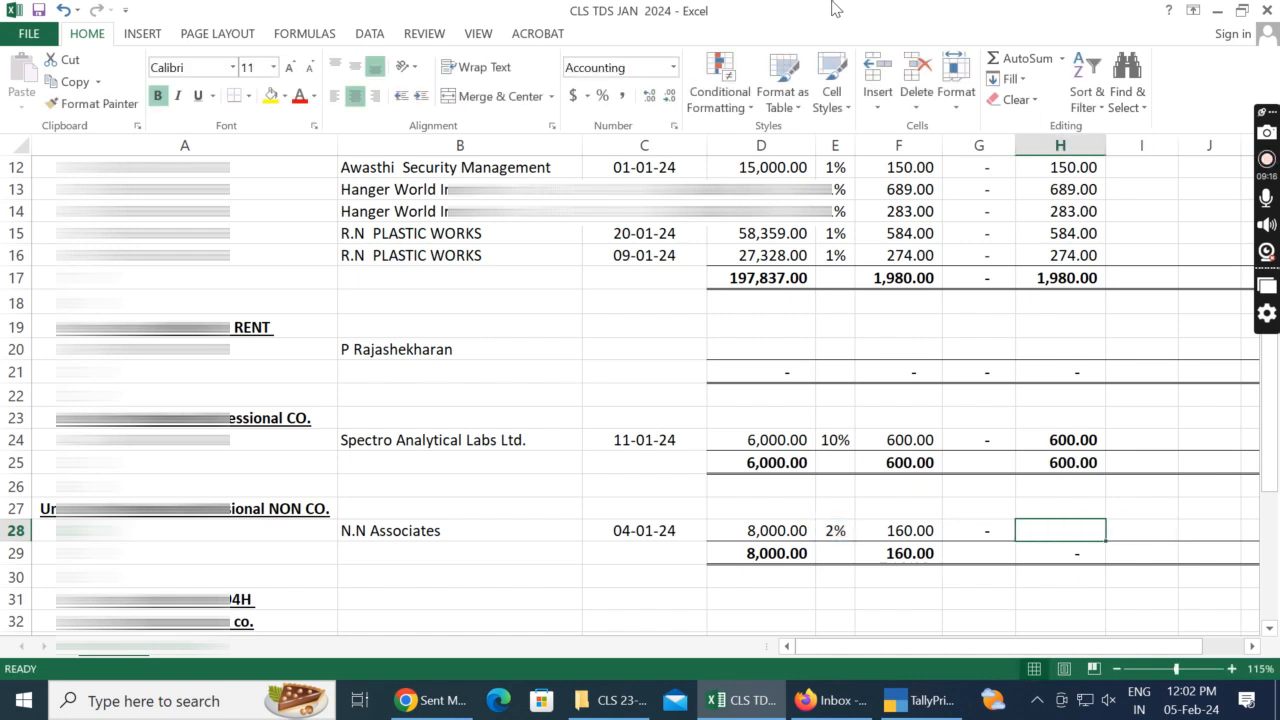
# Step: Calculate the N.N Associates TDS deposited in H28 as F28+G28
pyautogui.write('=')
pyautogui.press('Left')
pyautogui.press('Left')
pyautogui.write('+')
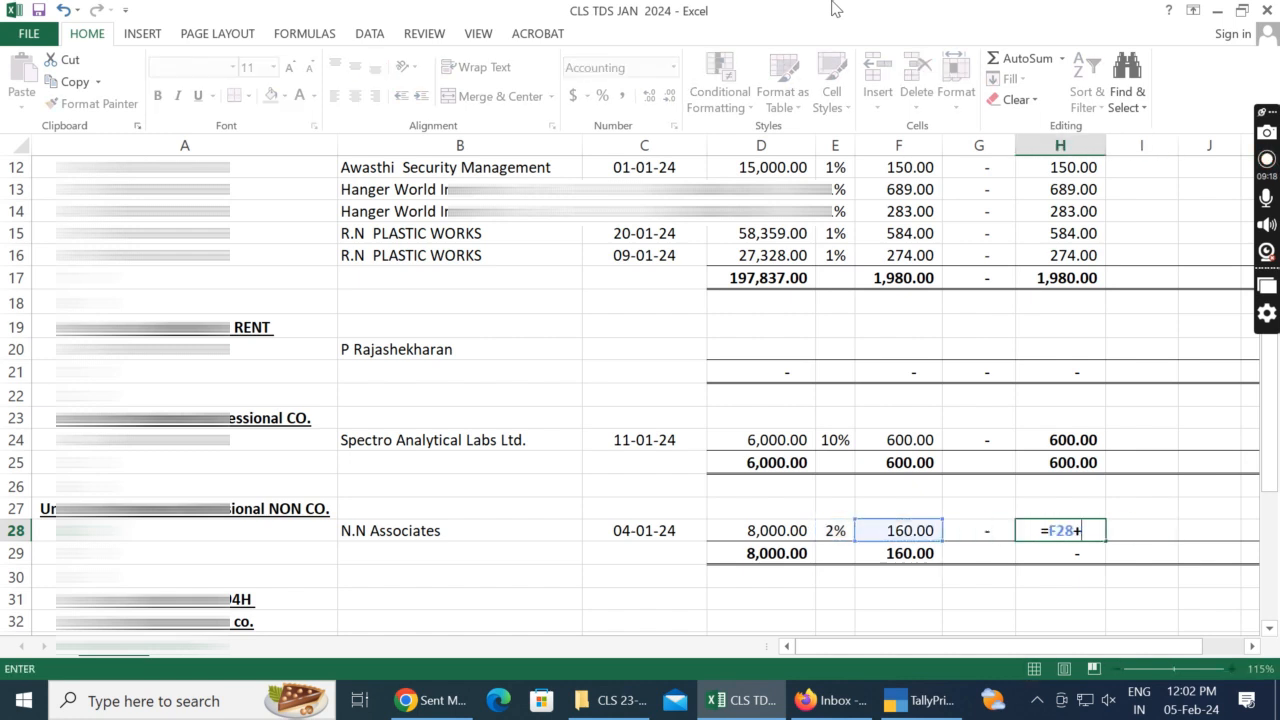
# Step: Edit the professional NON CO. heading in A27 to add the missing letter n
pyautogui.press('Left')
pyautogui.press('Return')
pyautogui.press('Left')
pyautogui.press('Left')
pyautogui.press('Left')
pyautogui.press('Left')
pyautogui.press('Left')
pyautogui.press('Left')
pyautogui.press('Left')
pyautogui.press('Up')
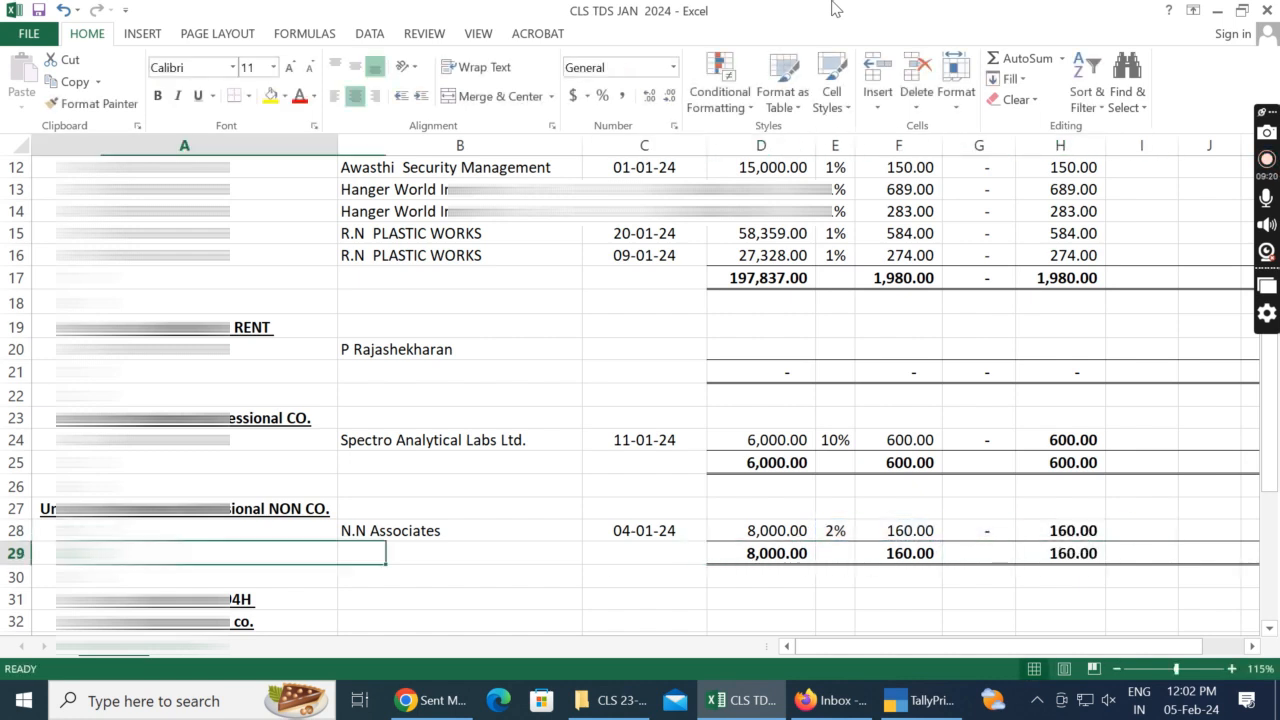
pyautogui.press('Up')
pyautogui.press('Up')
pyautogui.press('Down')
pyautogui.press('F2')
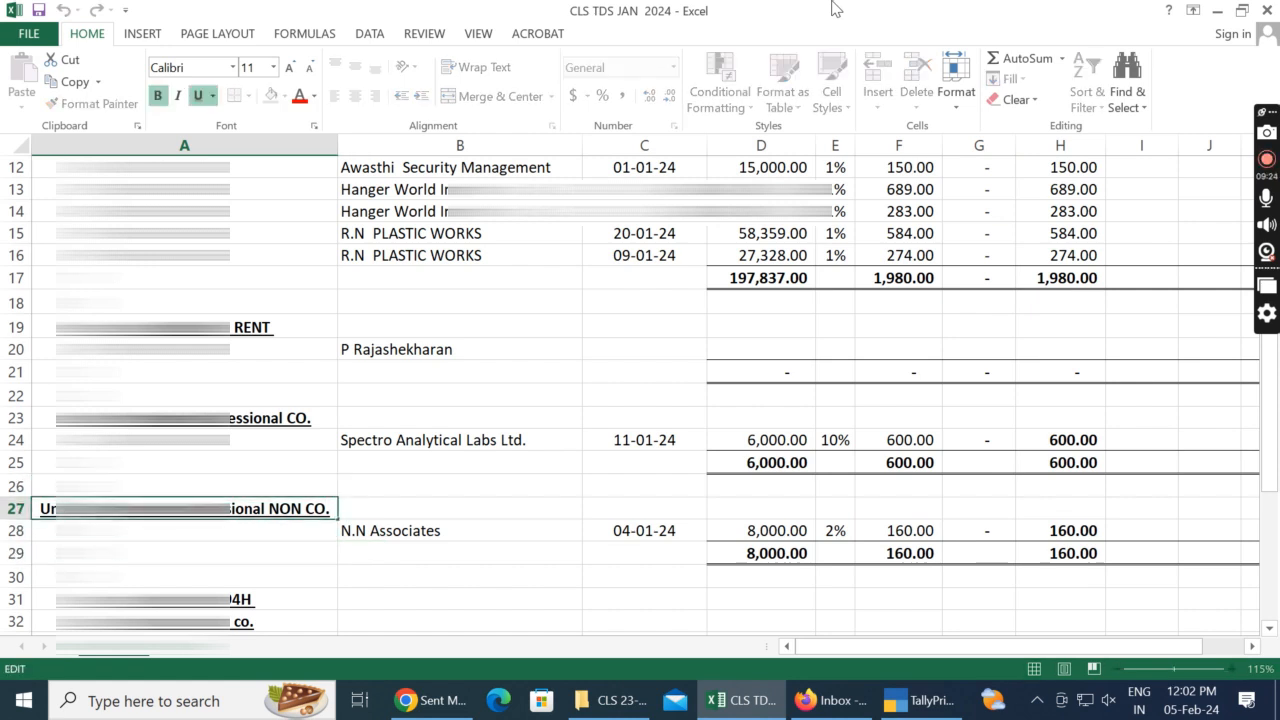
pyautogui.write('n')
pyautogui.press('Return')
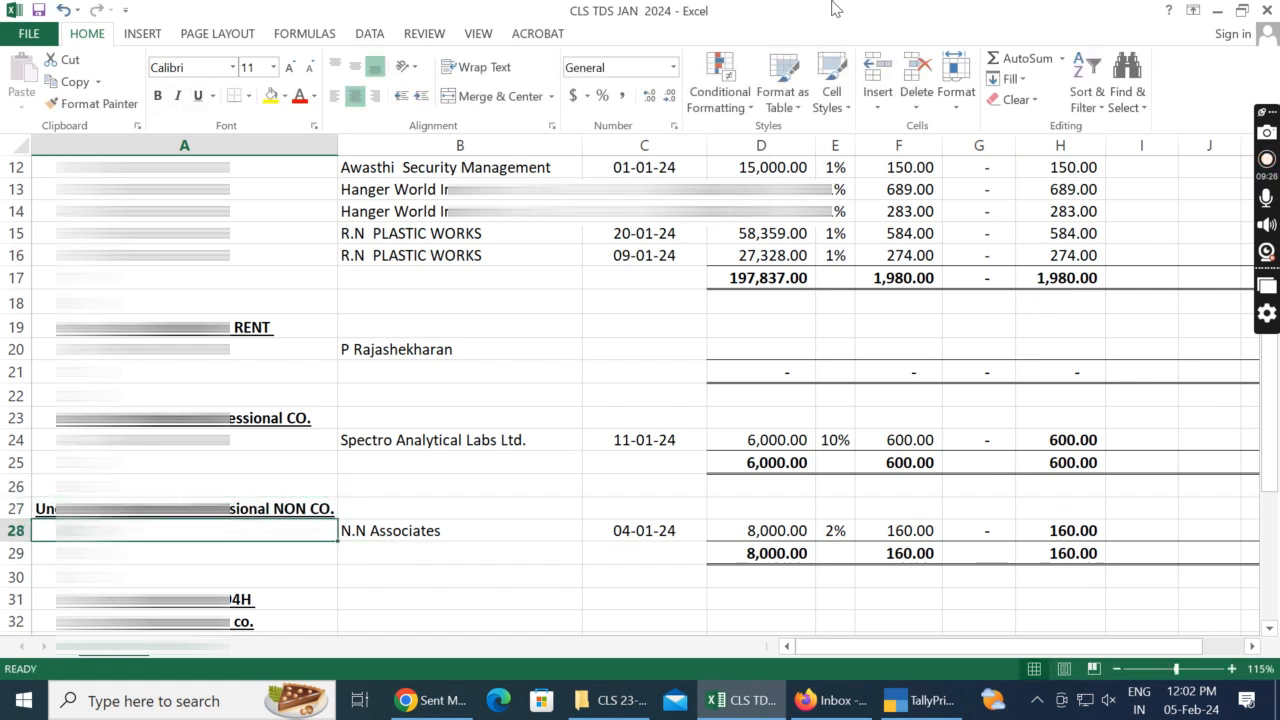
# Step: Insert an extra row at row 30, below the N.N Associates total, and delete it again
pyautogui.press('Down')
pyautogui.press('Down')
pyautogui.hotkey('ctrl', 'shift', '+')
pyautogui.press('Return')
pyautogui.hotkey('shift', 'Right')
pyautogui.hotkey('shift', 'Right')
pyautogui.hotkey('shift', 'Right')
pyautogui.hotkey('shift', 'Right')
pyautogui.hotkey('shift', 'Right')
pyautogui.hotkey('shift', 'Right')
pyautogui.hotkey('shift', 'Right')
pyautogui.hotkey('shift', 'Right')
pyautogui.hotkey('shift', 'Right')
pyautogui.hotkey('shift', 'Right')
pyautogui.hotkey('shift', 'Right')
pyautogui.hotkey('shift', 'Right')
pyautogui.hotkey('shift', 'Right')
pyautogui.hotkey('shift', 'Right')
pyautogui.hotkey('shift', 'Right')
pyautogui.hotkey('shift', 'Right')
pyautogui.hotkey('shift', 'Right')
pyautogui.hotkey('ctrl', '-')
pyautogui.press('Return')
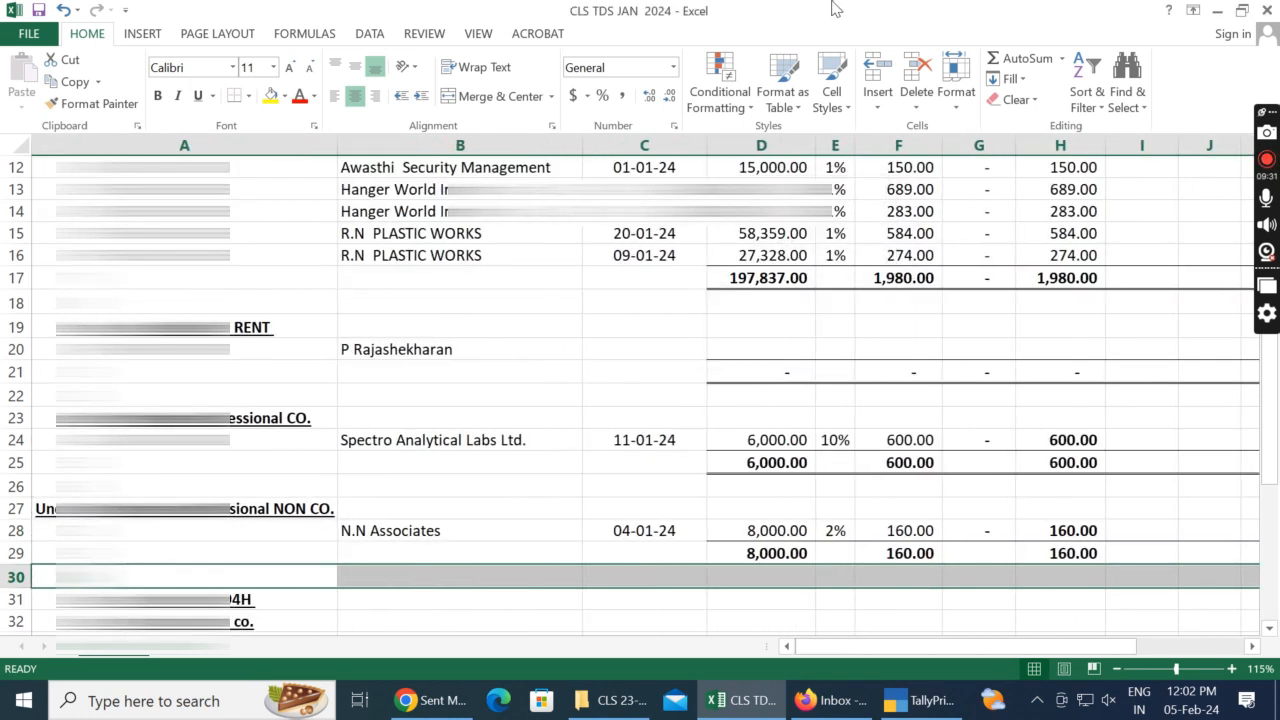
# Step: Switch to TallyPrime and leave the N.N Associates ledger vouchers
pyautogui.hotkey('alt', 'Tab')
pyautogui.press('Up')
pyautogui.press('Up')
pyautogui.press('Up')
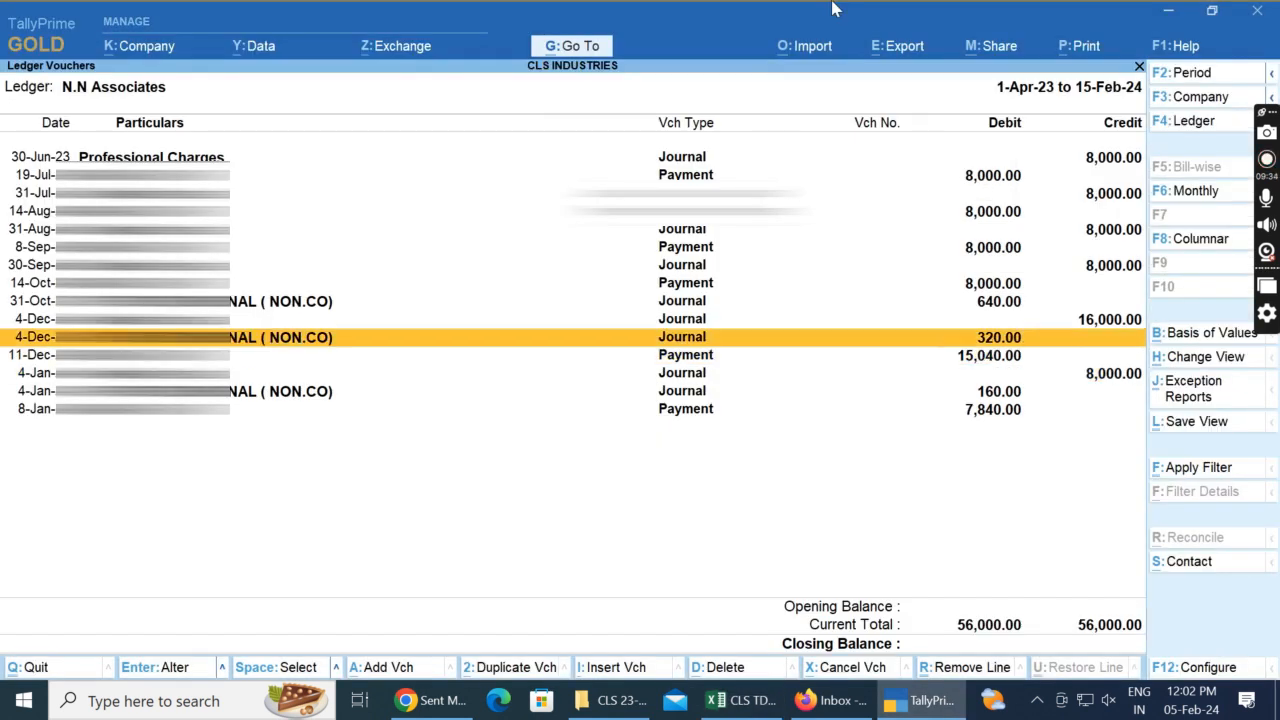
pyautogui.press('Escape')
pyautogui.press('Escape')
pyautogui.press('Escape')
pyautogui.press('Escape')
pyautogui.press('Escape')
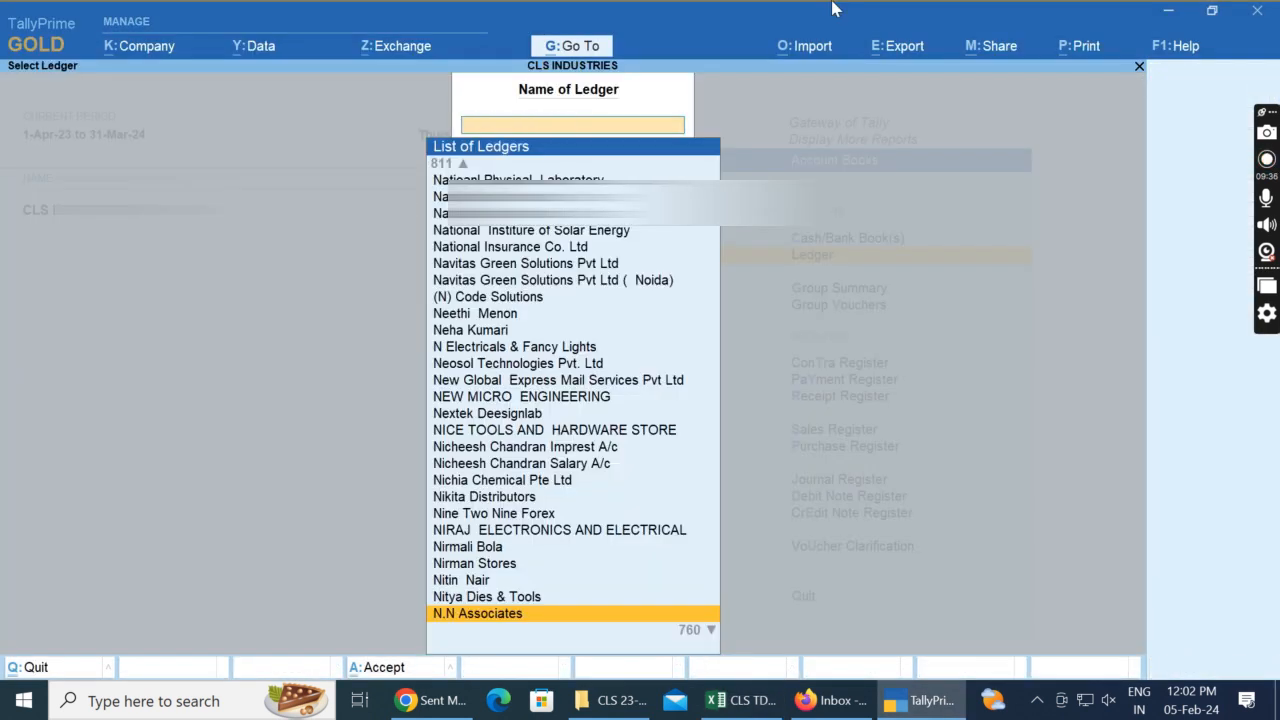
# Step: Open the TDS PAYABLE A/C group under Current Liabilities in the balance sheet
pyautogui.press('b')
pyautogui.press('Right')
pyautogui.press('Down')
pyautogui.press('Down')
pyautogui.press('Down')
pyautogui.press('Down')
pyautogui.press('Down')
pyautogui.press('Down')
pyautogui.press('Down')
pyautogui.press('Down')
pyautogui.press('Down')
pyautogui.press('Down')
pyautogui.press('Down')
pyautogui.press('Down')
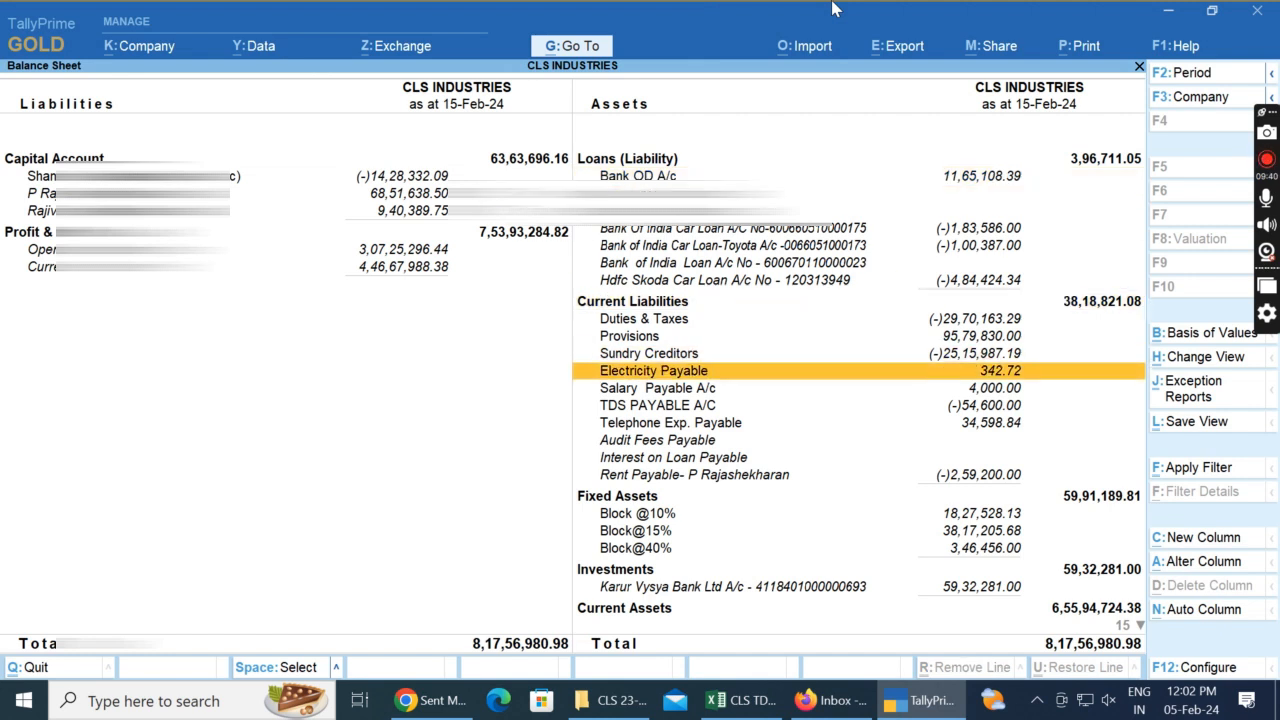
pyautogui.press('Down')
pyautogui.press('Down')
pyautogui.press('Return')
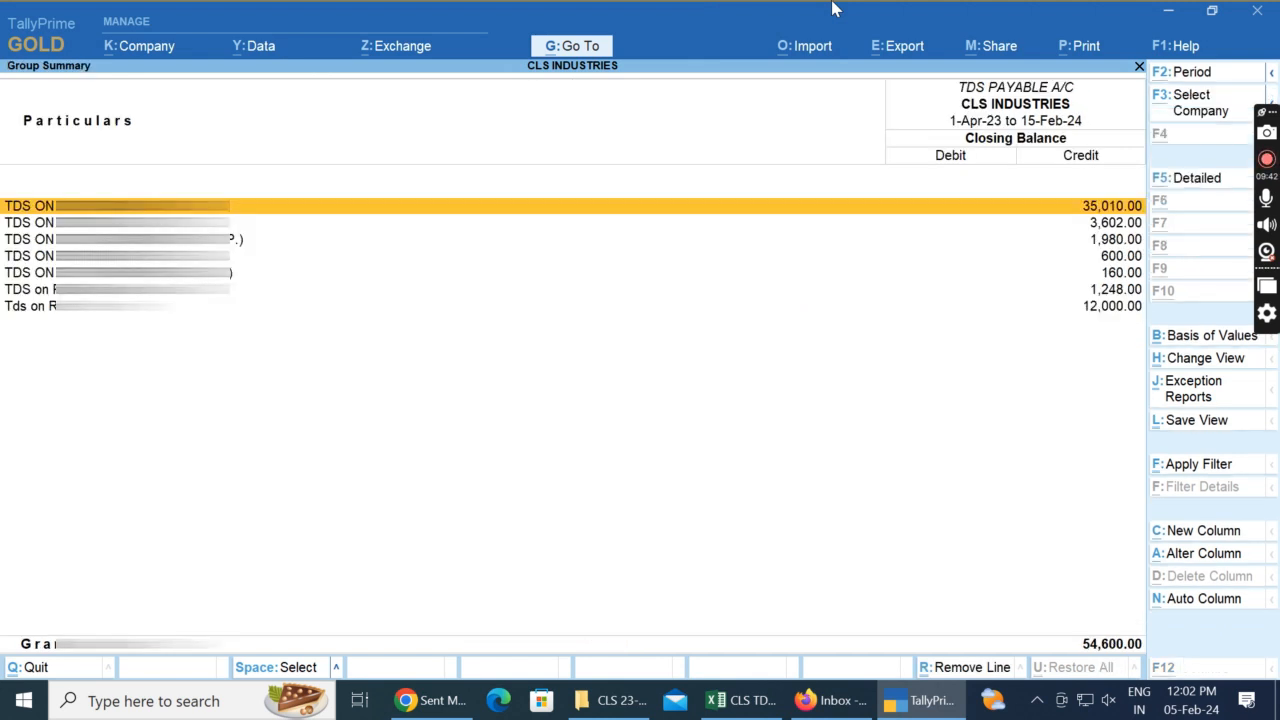
# Step: Set the TDS PAYABLE A/C group summary period from 1.1.2024 to 31.01.2024
pyautogui.press('F2')
pyautogui.write('1.1.2024')
pyautogui.press('Return')
pyautogui.write('31.4.2024')
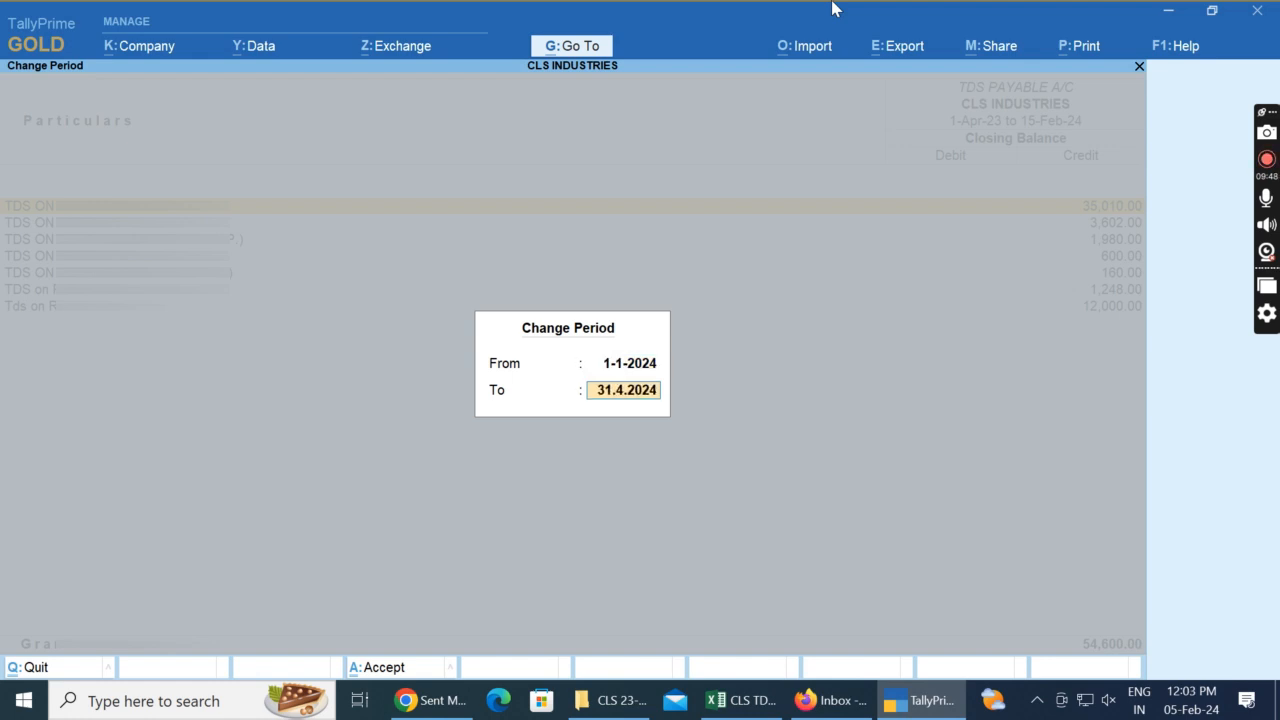
pyautogui.press('Up')
pyautogui.press('Return')
pyautogui.write('31.01.2024')
pyautogui.press('Return')
# Step: Open the TDS on Purchase U/S 194Q ledger vouchers and go to the 31-Jan-24 journal entry
pyautogui.press('Down')
pyautogui.press('Down')
pyautogui.press('Down')
pyautogui.press('Down')
pyautogui.press('Down')
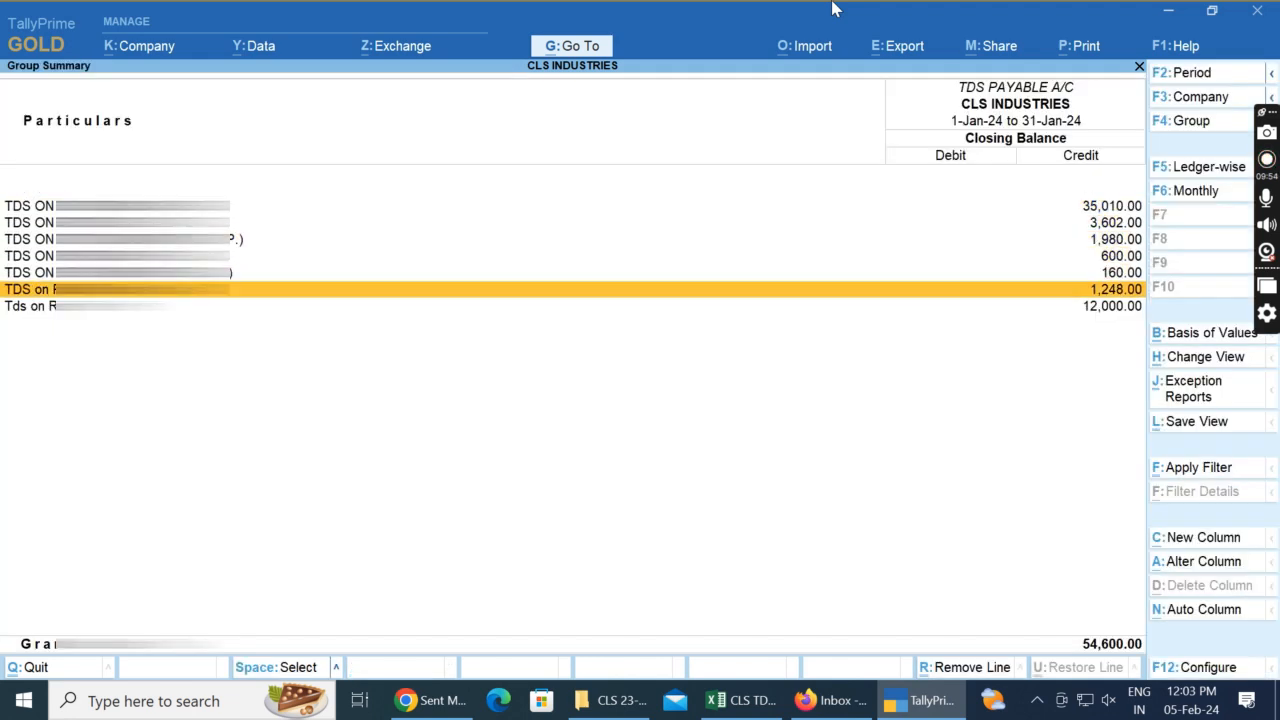
pyautogui.press('Return')
pyautogui.press('Return')
pyautogui.press('Down')
pyautogui.press('Up')
pyautogui.press('Down')
# Step: Switch to Excel and enter 31/01/2024 as the U.M Electronics date in C37 of the 194Q section
pyautogui.hotkey('alt', 'Tab')
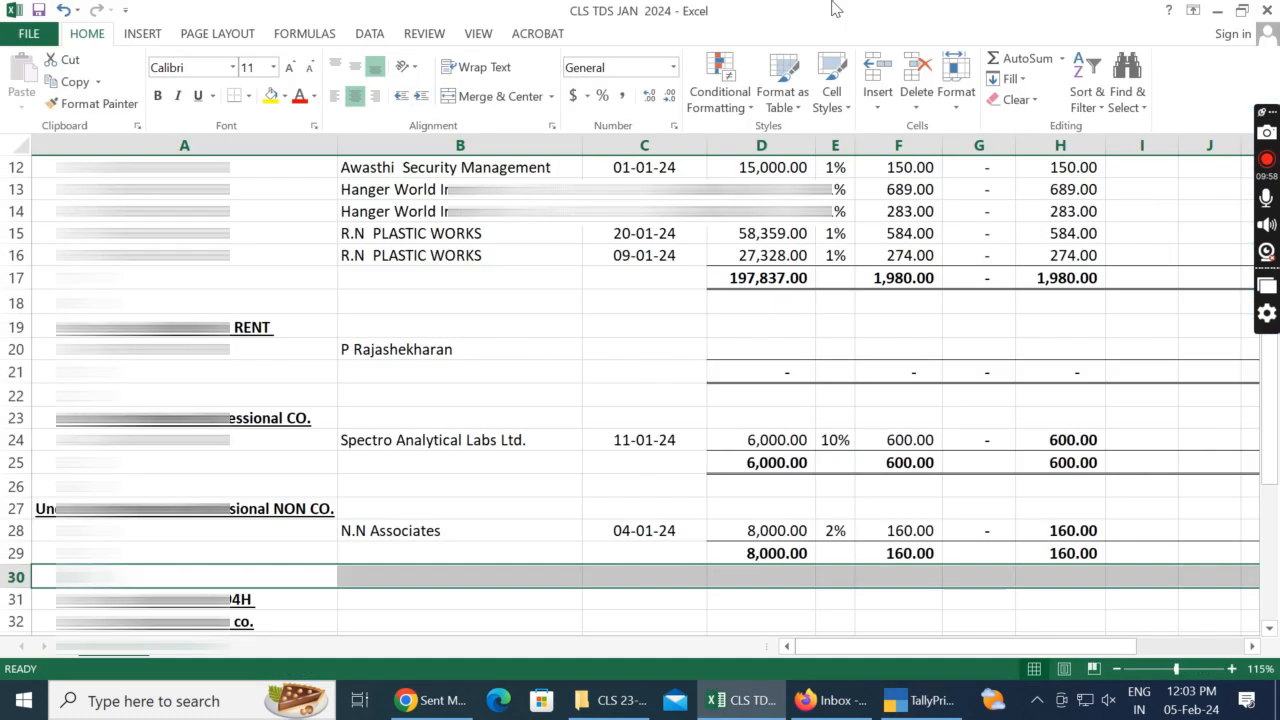
pyautogui.press('Down')
pyautogui.press('Down')
pyautogui.press('Down')
pyautogui.press('Down')
pyautogui.press('Down')
pyautogui.press('Down')
pyautogui.press('Down')
pyautogui.press('Down')
pyautogui.press('Down')
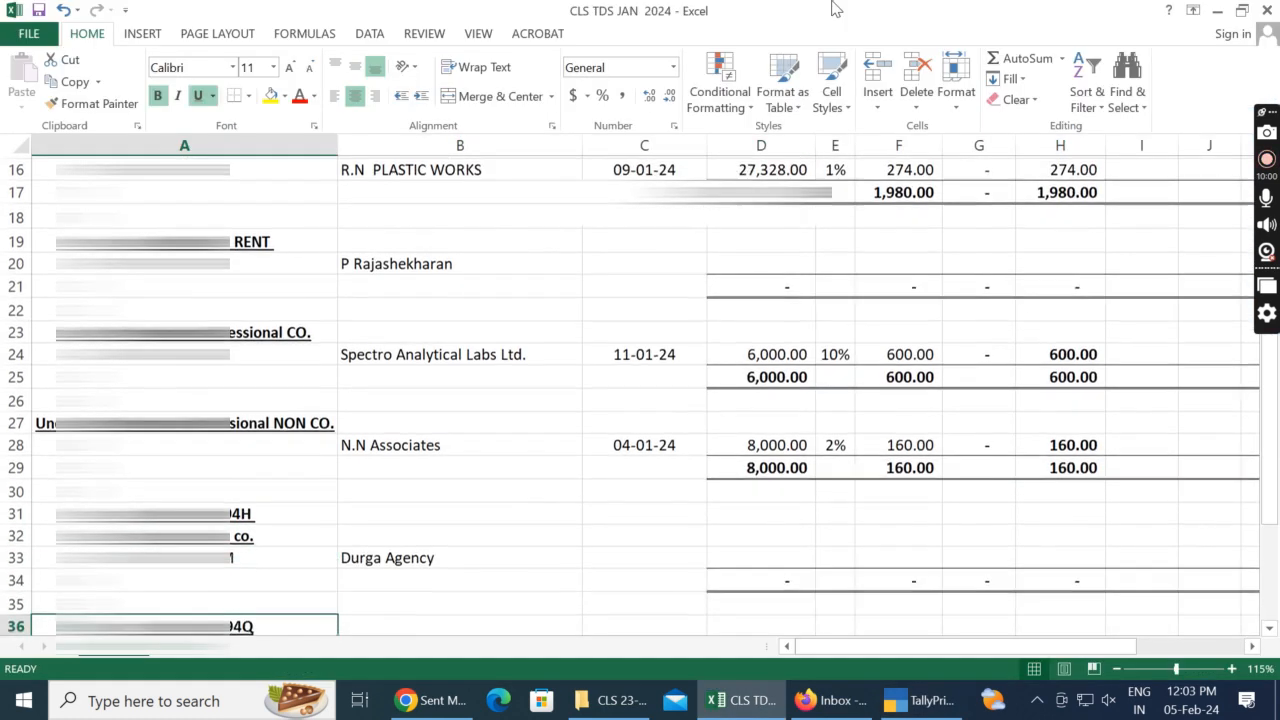
pyautogui.press('Down')
pyautogui.press('Down')
pyautogui.press('Up')
pyautogui.press('Up')
pyautogui.press('Up')
pyautogui.press('Up')
pyautogui.press('Down')
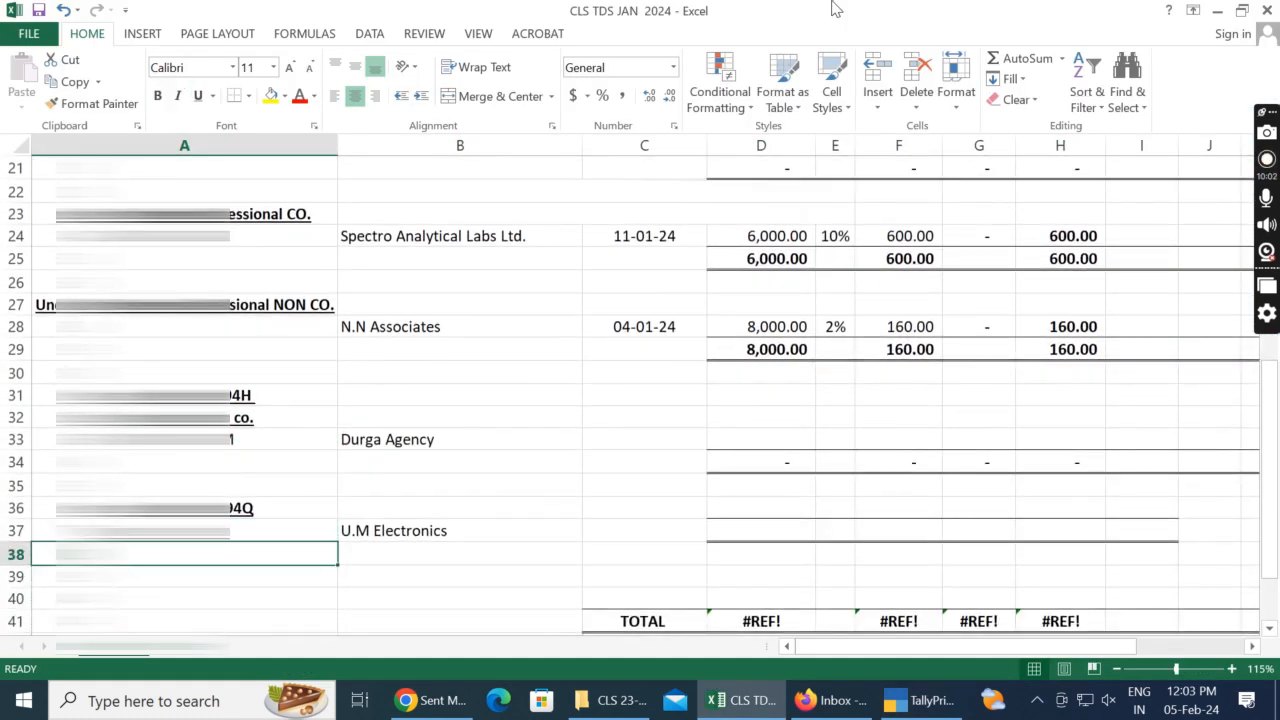
pyautogui.press('Right')
pyautogui.press('Up')
pyautogui.press('Right')
pyautogui.hotkey('alt', 'Tab')
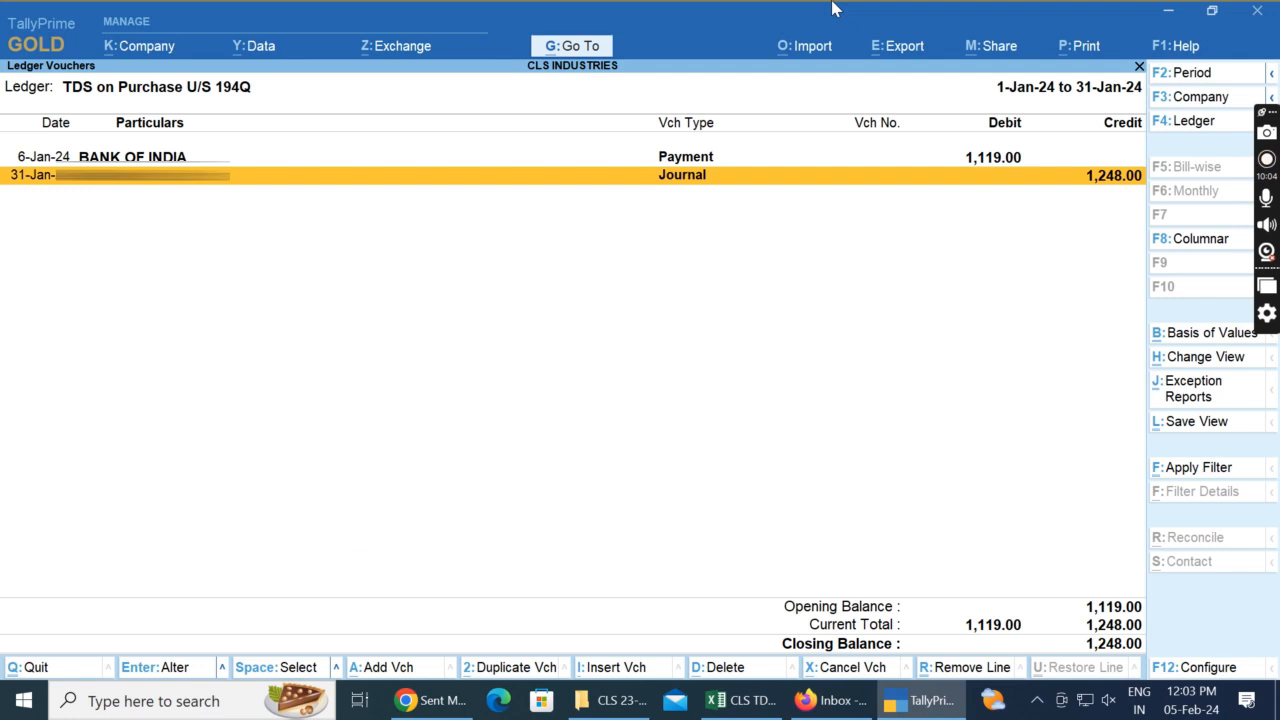
pyautogui.hotkey('alt', 'Tab')
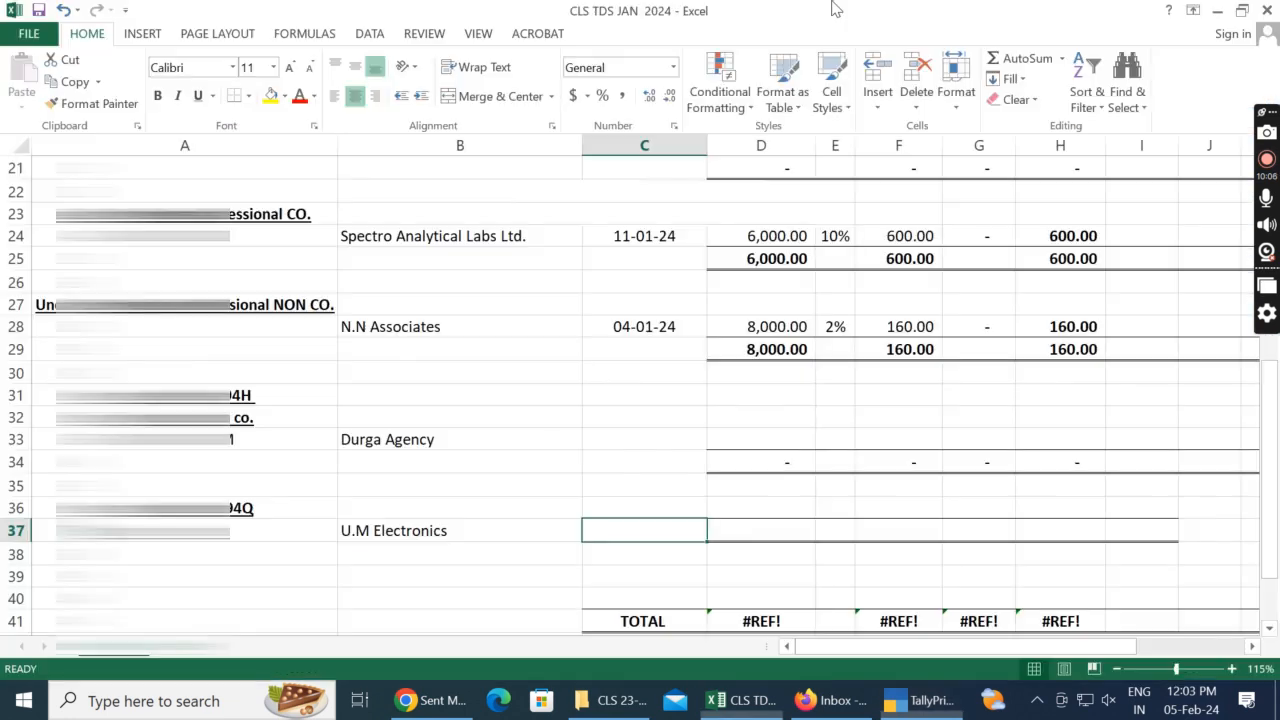
pyautogui.write('31/01/202')
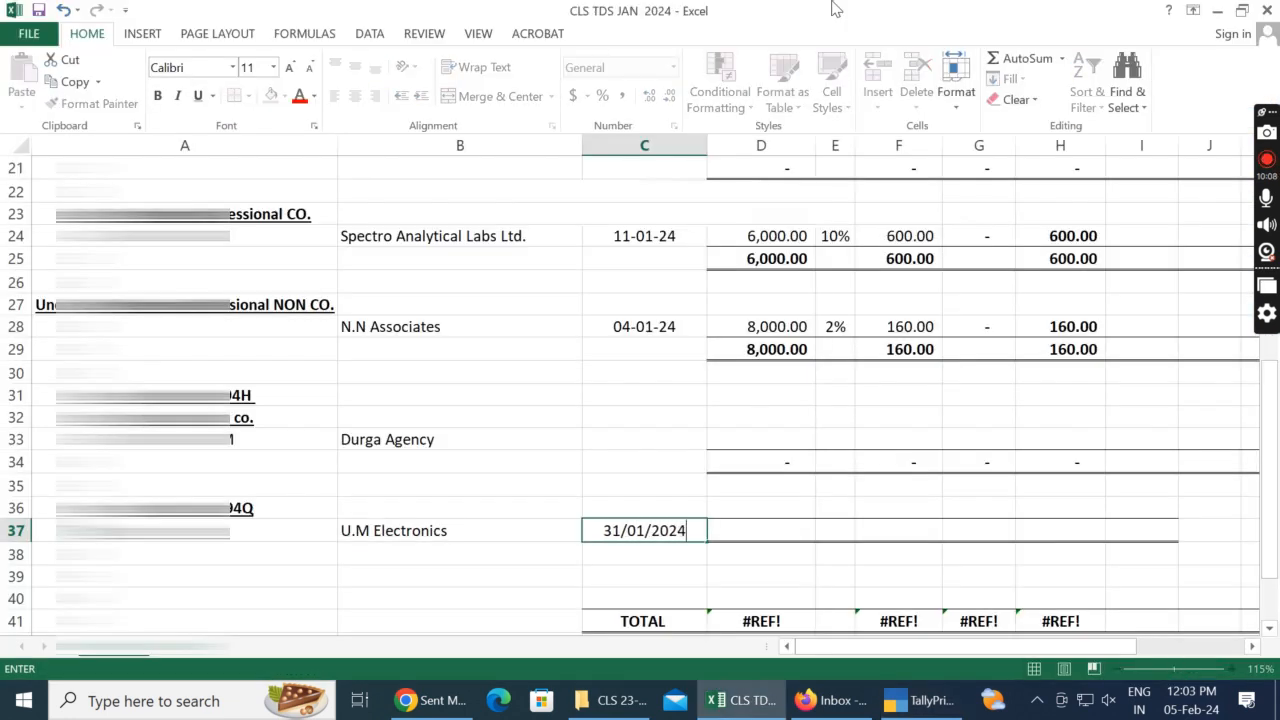
pyautogui.write('4')
pyautogui.press('Return')
# Step: Move the bordered empty cells D37:I37 down one row to D38:I38
pyautogui.press('Up')
pyautogui.press('Right')
pyautogui.hotkey('shift', 'Right')
pyautogui.hotkey('shift', 'Right')
pyautogui.hotkey('shift', 'Right')
pyautogui.hotkey('shift', 'Right')
pyautogui.hotkey('shift', 'Right')
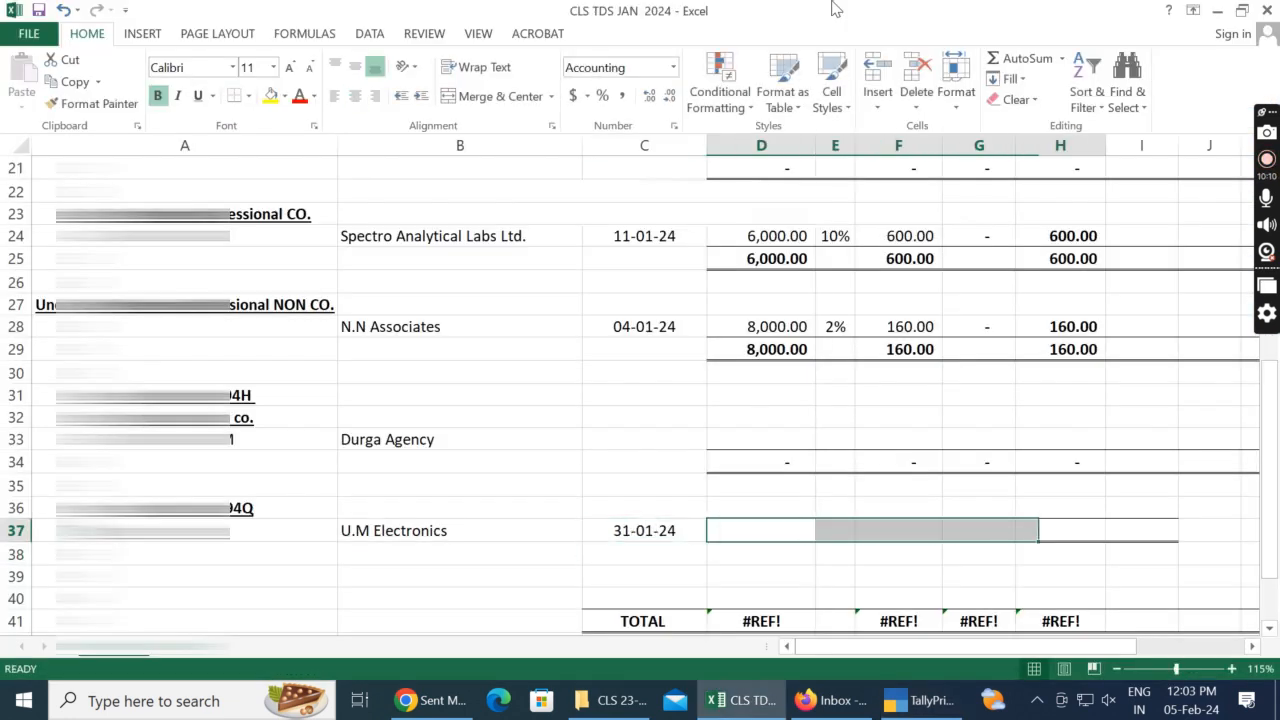
pyautogui.hotkey('ctrl', 'c')
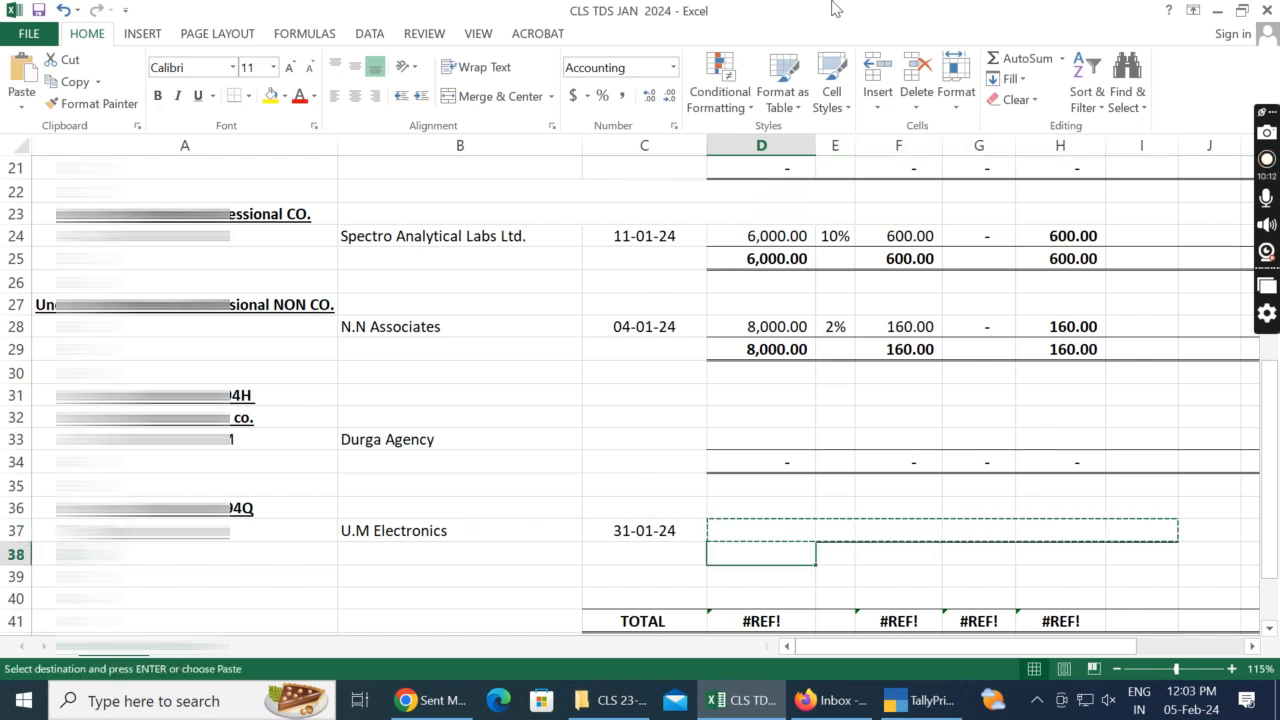
# Step: Read the purchase amount in the narration of TallyPrime's 31-Jan-24 journal voucher and enter 1247937 in D37 for U.M Electronics
pyautogui.hotkey('alt', 'Tab')
pyautogui.press('Return')
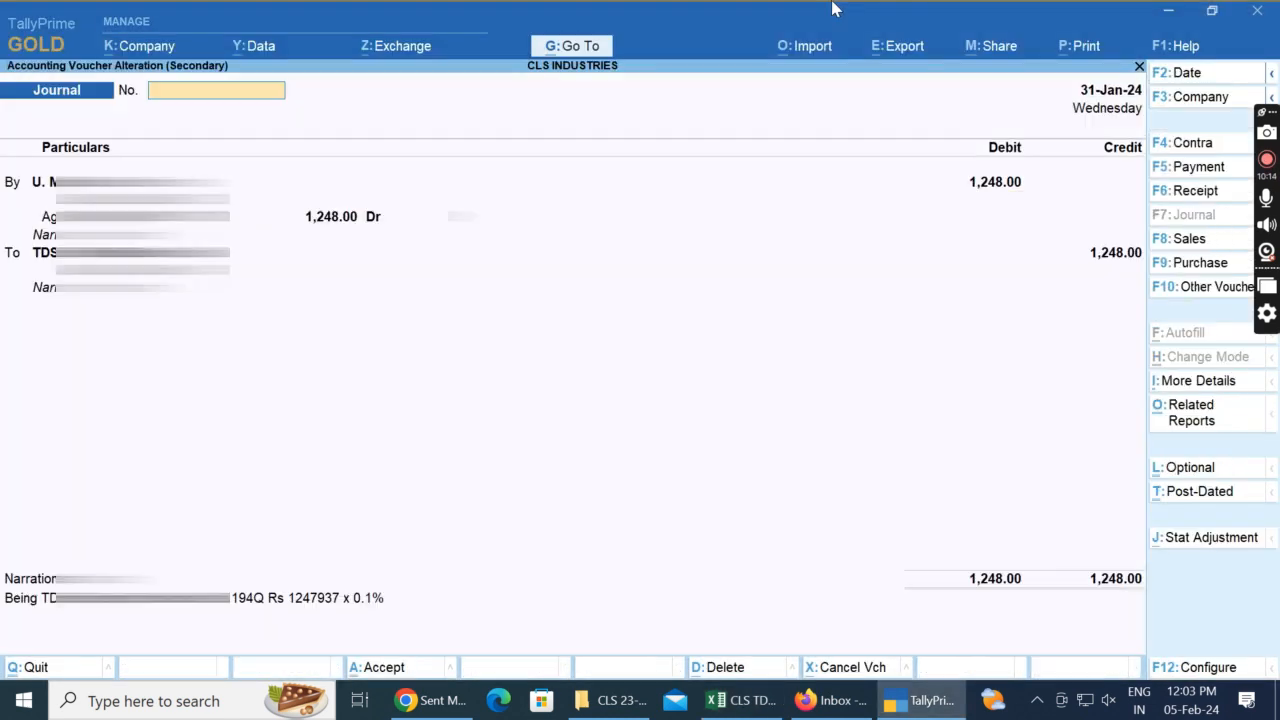
pyautogui.hotkey('alt', 'Tab')
pyautogui.write('1247')
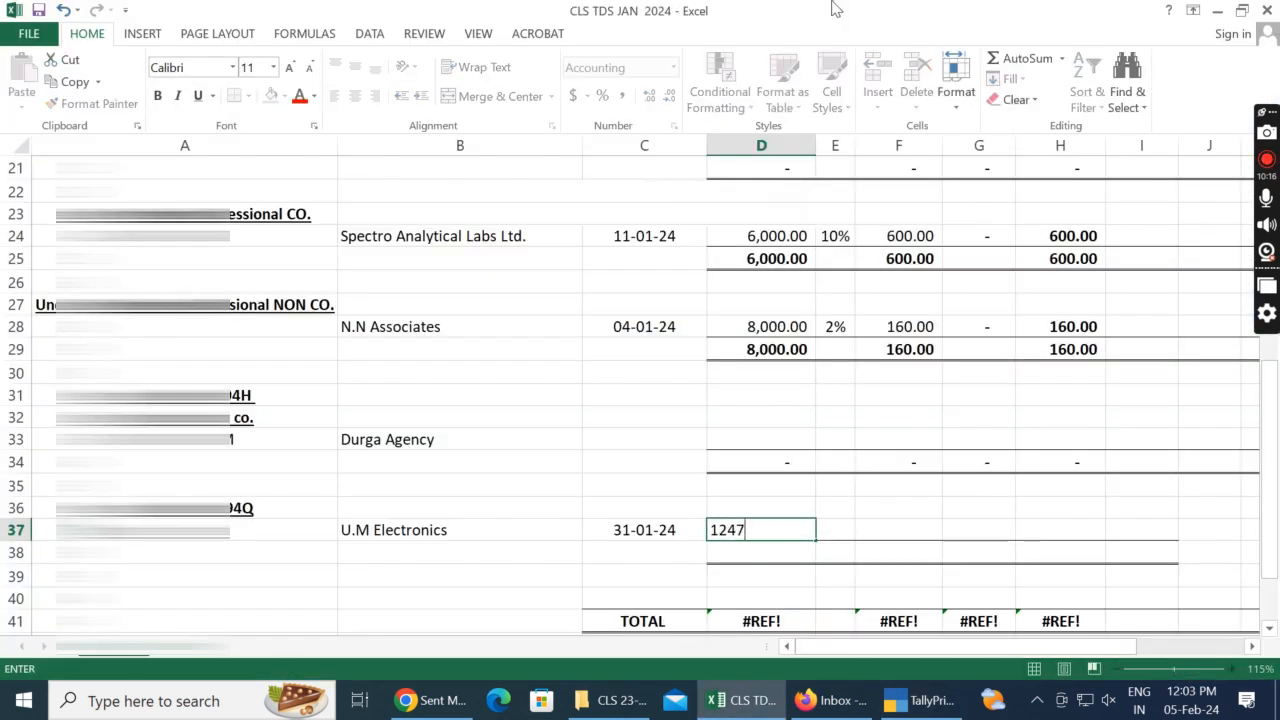
pyautogui.hotkey('alt', 'Tab')
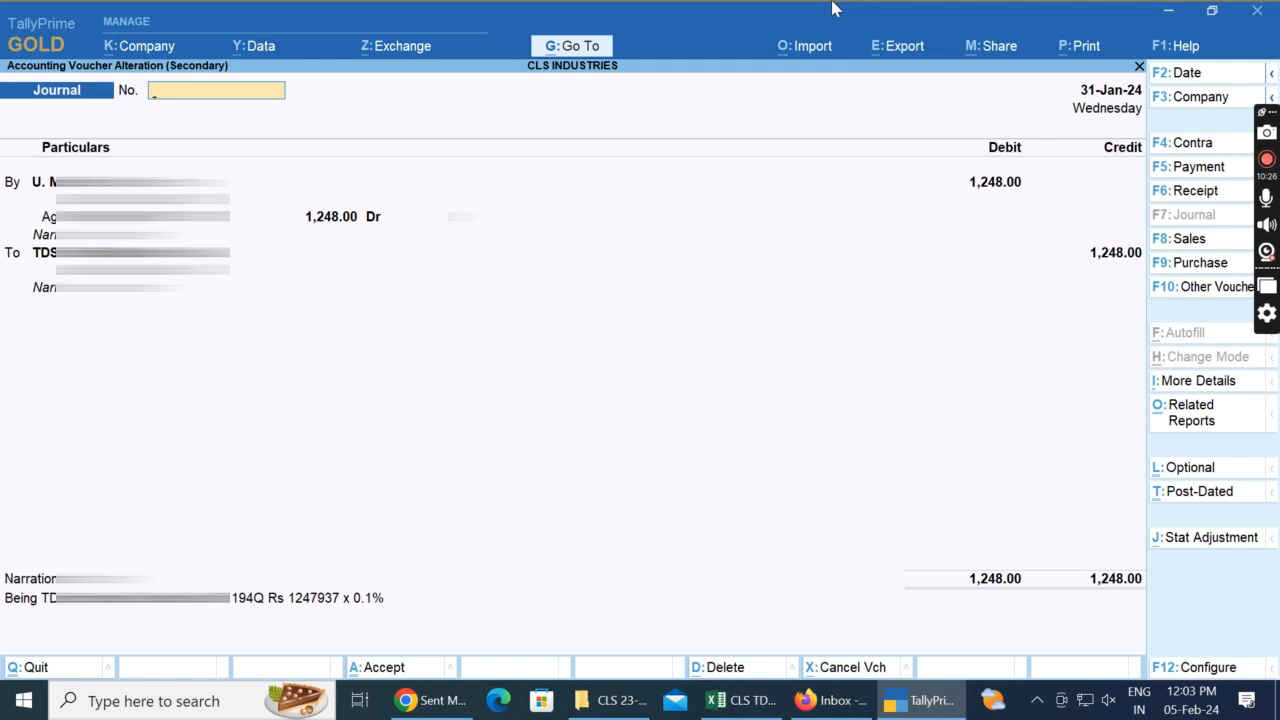
pyautogui.hotkey('alt', 'Tab')
pyautogui.hotkey('alt', 'Tab')
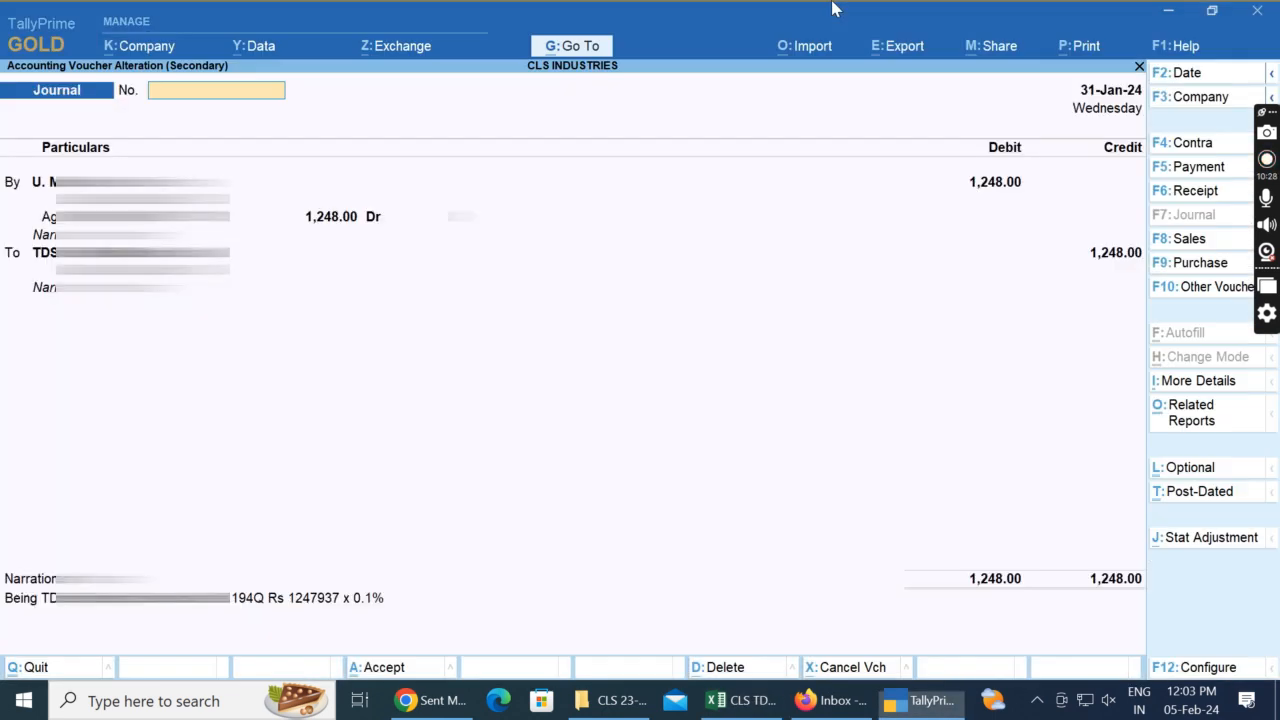
pyautogui.hotkey('alt', 'Tab')
pyautogui.hotkey('alt', 'Tab')
pyautogui.hotkey('alt', 'Tab')
pyautogui.write('937')
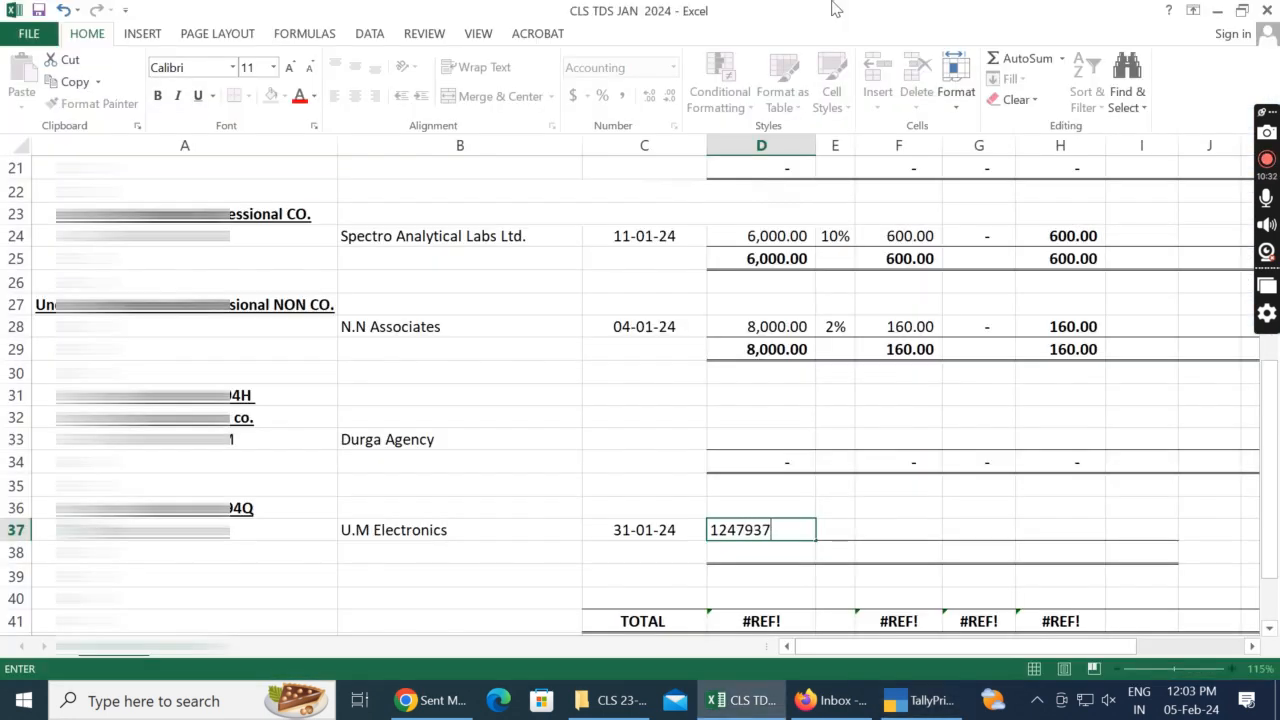
pyautogui.press('Return')
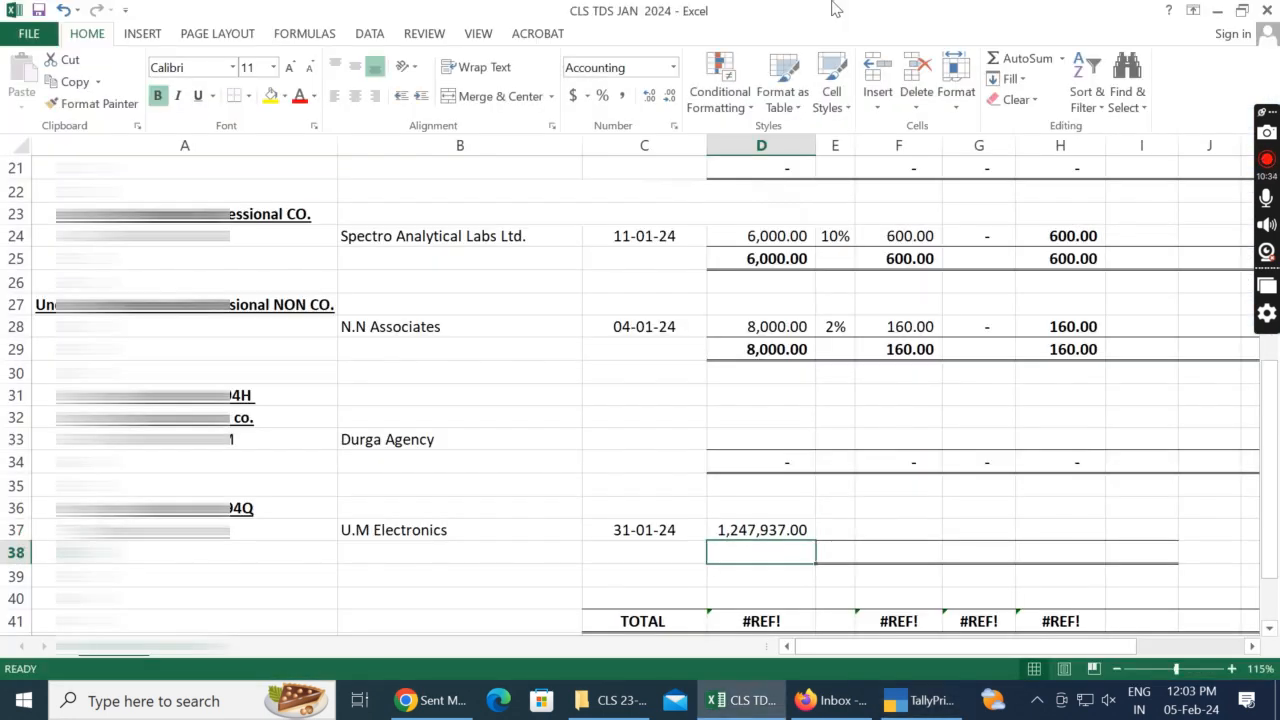
# Step: Check the TDS rate in the TallyPrime voucher and enter 0.1% in E37 for U.M Electronics
pyautogui.press('Up')
pyautogui.hotkey('alt', 'Tab')
pyautogui.hotkey('alt', 'Tab')
pyautogui.press('Right')
pyautogui.write('0.1')
pyautogui.press('Right')
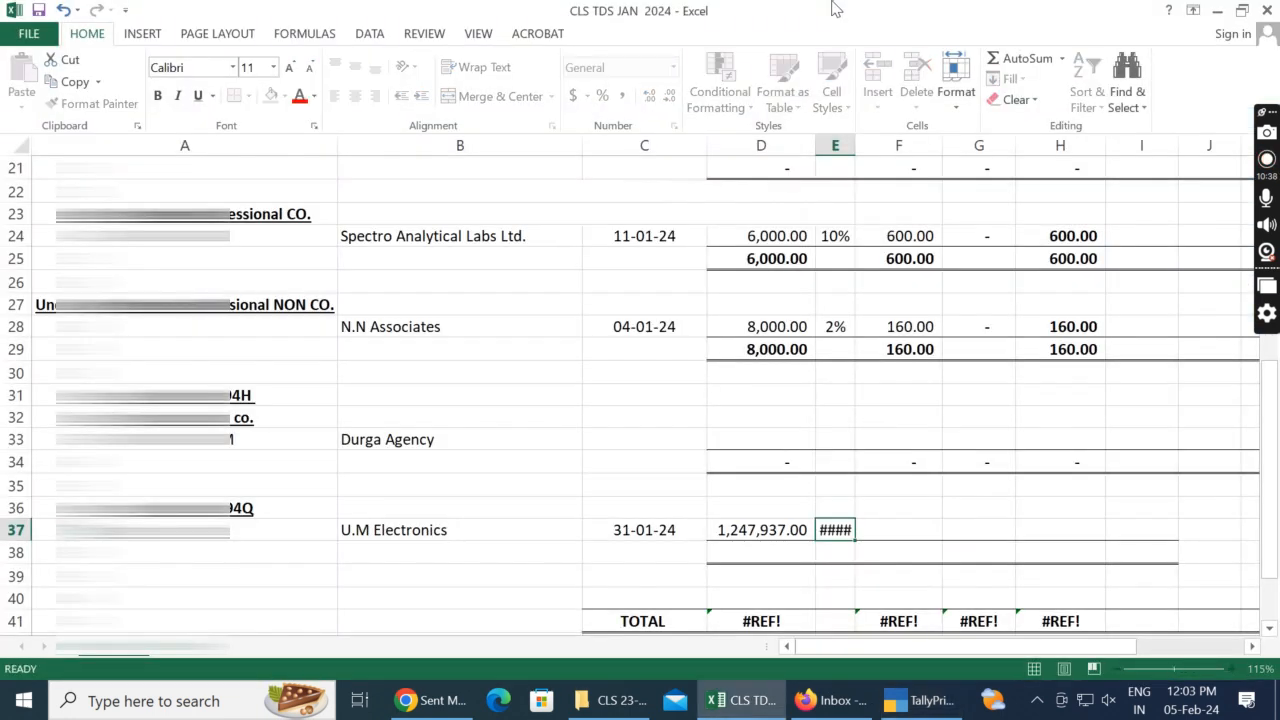
# Step: Calculate the U.M Electronics TDS amount in F37 as D37*E37
pyautogui.write('=')
pyautogui.press('Left')
pyautogui.press('Left')
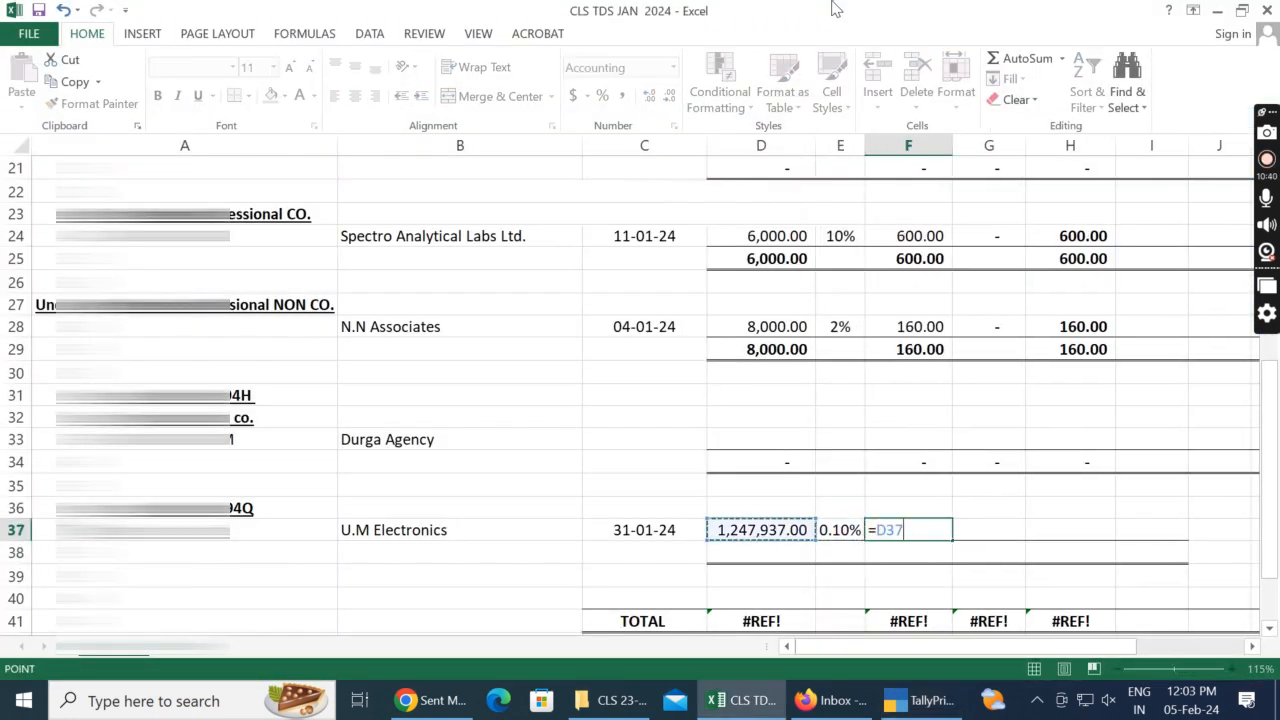
pyautogui.write('*')
pyautogui.press('Left')
pyautogui.press('Return')
# Step: Show the rate in E37 with one decimal place and fit column E's width to its contents
pyautogui.press('Up')
pyautogui.press('Left')
pyautogui.press('F2')
pyautogui.press('Left')
pyautogui.press('Escape')
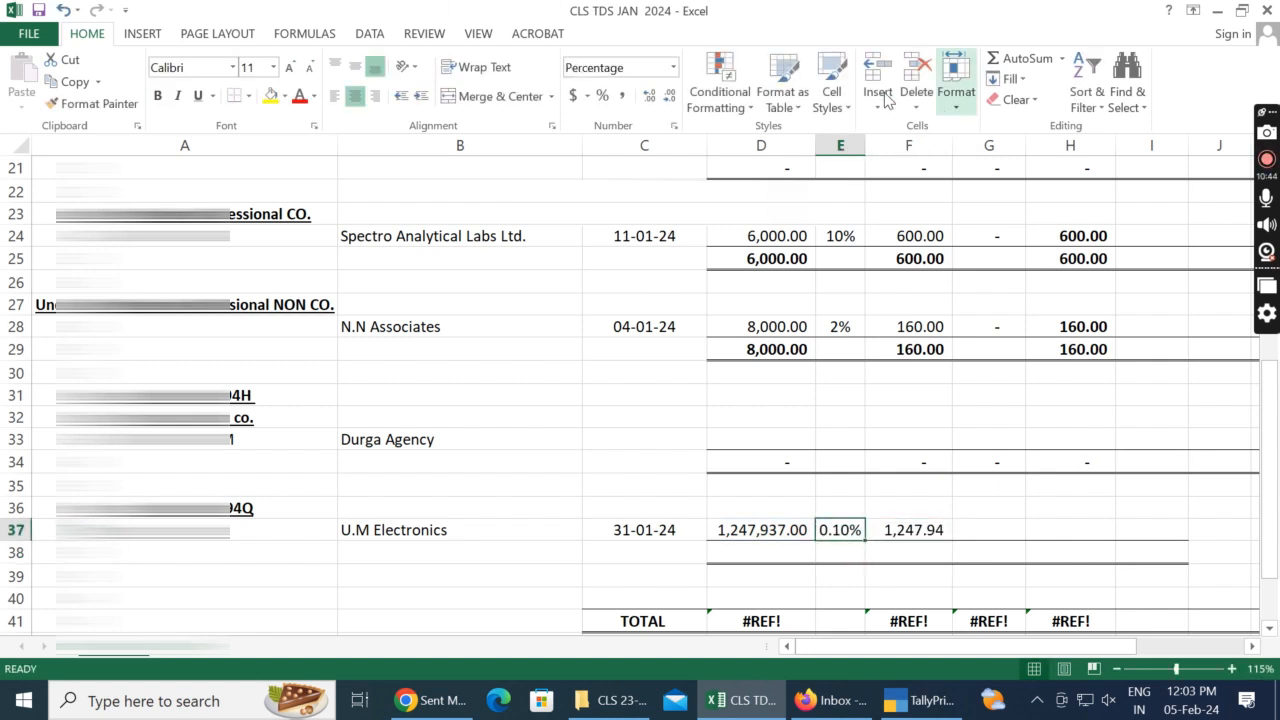
pyautogui.click(649, 97)
pyautogui.click(669, 97)
pyautogui.click(669, 97)
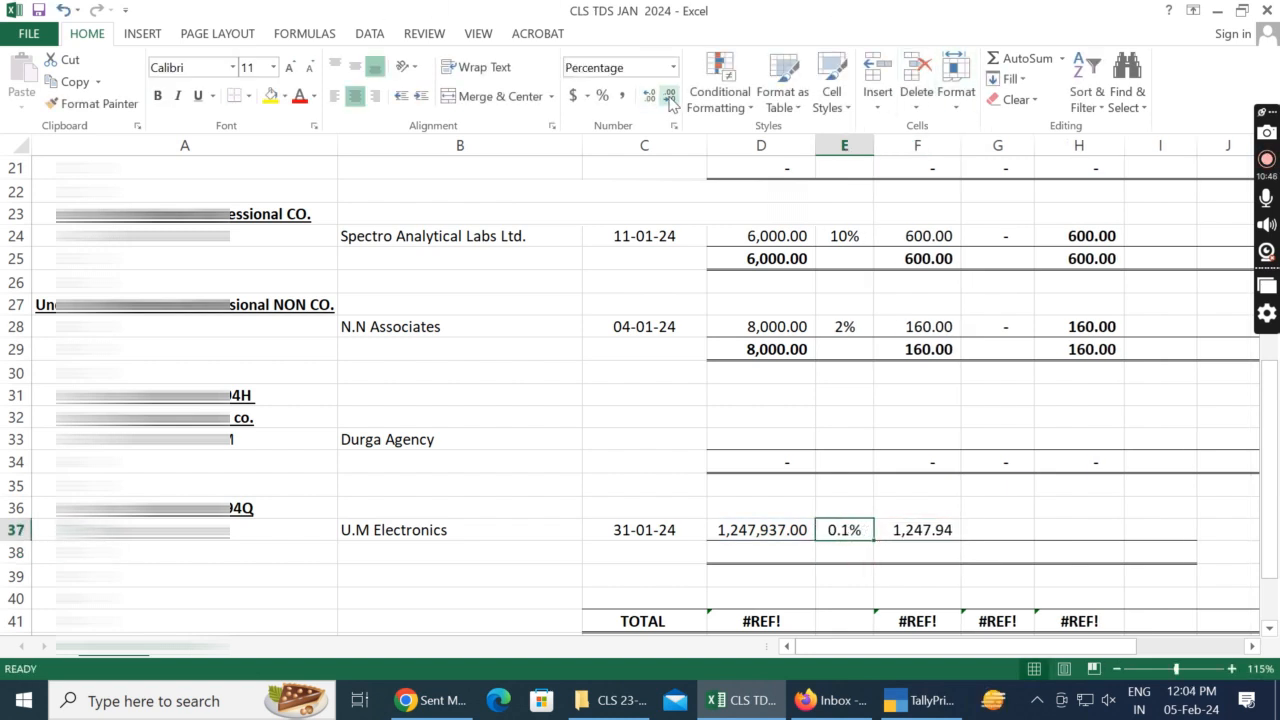
pyautogui.doubleClick(873, 146)
# Step: Check the TDS amount in the TallyPrime voucher and set F37 to the whole amount 1248
pyautogui.click(912, 535)
pyautogui.press('F2')
pyautogui.press('Escape')
pyautogui.hotkey('alt', 'Tab')
pyautogui.hotkey('alt', 'Tab')
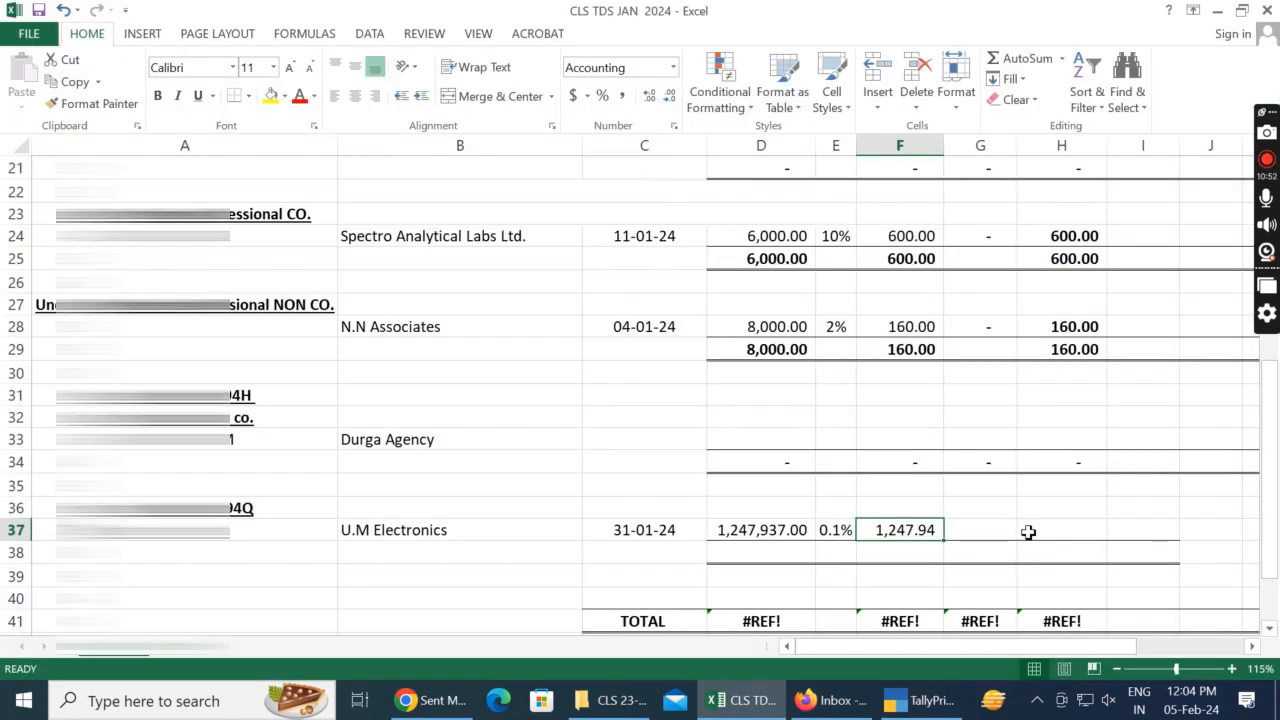
pyautogui.write('1248')
pyautogui.press('Return')
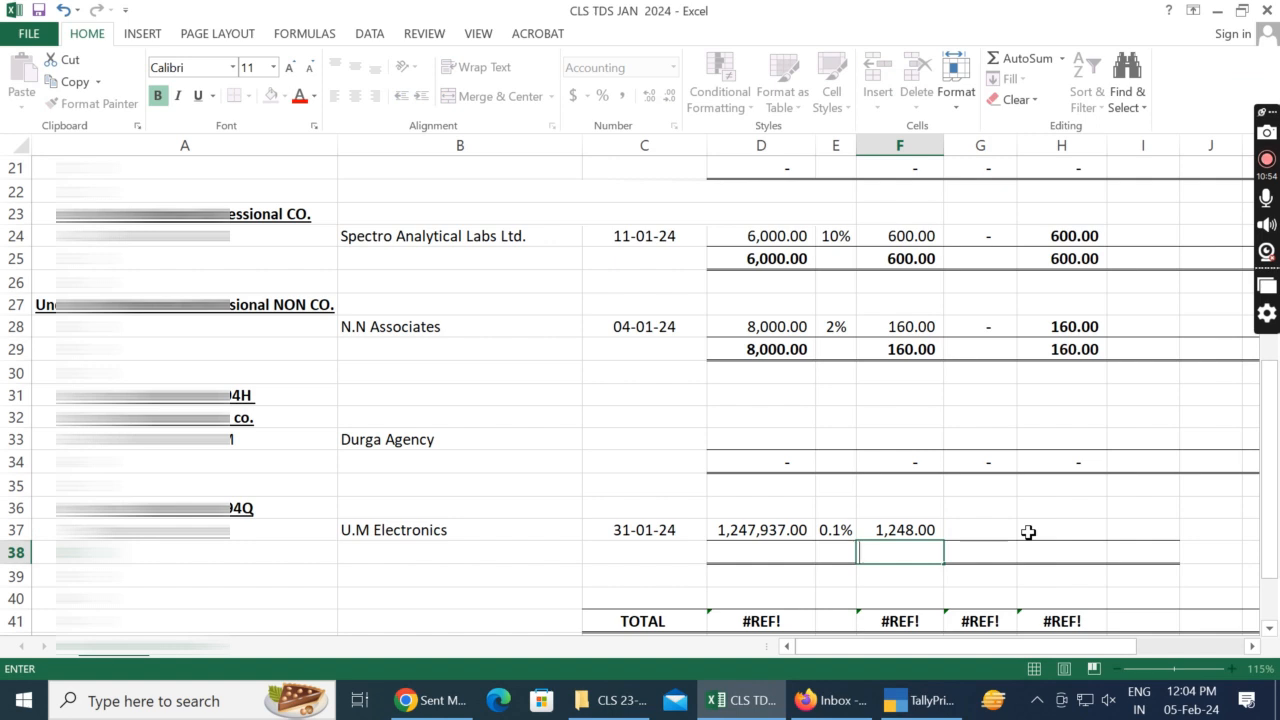
# Step: Enter 0 as the U.M Electronics interest in G37 and calculate the TDS deposited in H37 with a formula starting from F37
pyautogui.press('Escape')
pyautogui.press('Up')
pyautogui.press('Right')
pyautogui.click(1028, 533)
pyautogui.write('=')
pyautogui.press('Left')
pyautogui.press('Left')
pyautogui.press('Return')
# Step: Set the 194Q section's amount total in D38 to equal D37
pyautogui.press('Left')
pyautogui.press('Left')
pyautogui.press('Left')
pyautogui.press('Left')
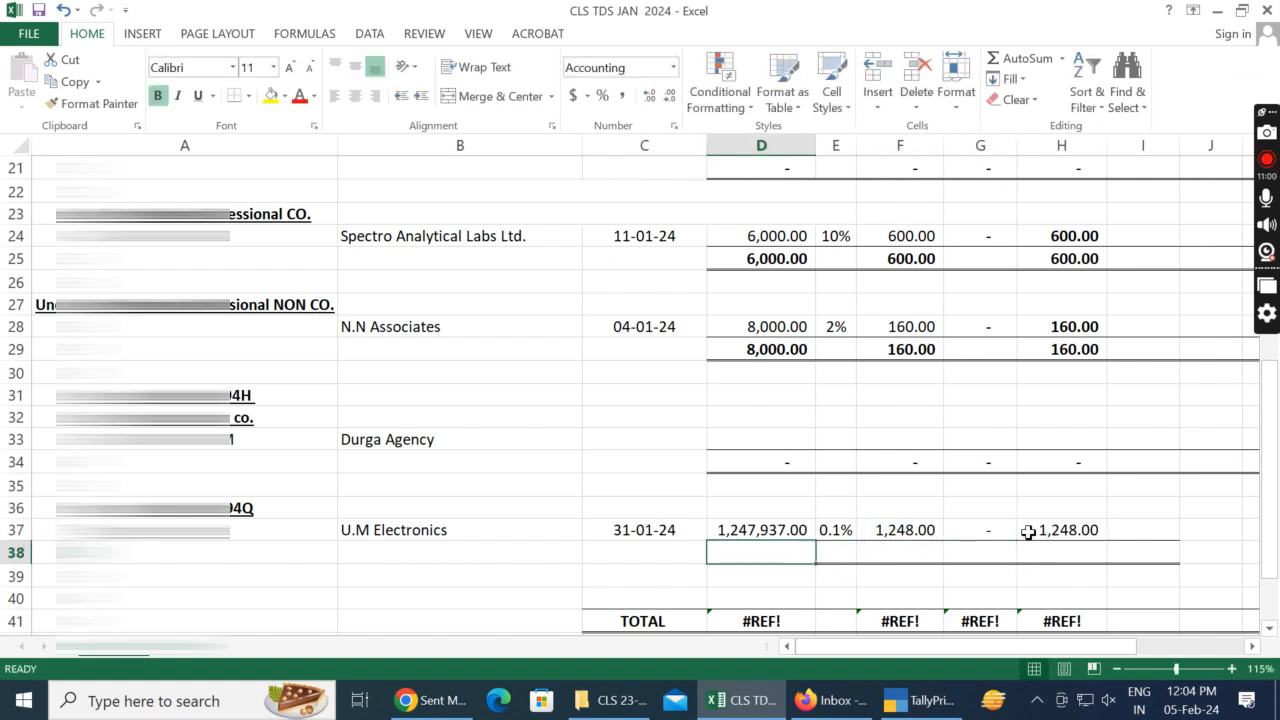
pyautogui.write('=')
pyautogui.press('Up')
pyautogui.press('Return')
pyautogui.press('Up')
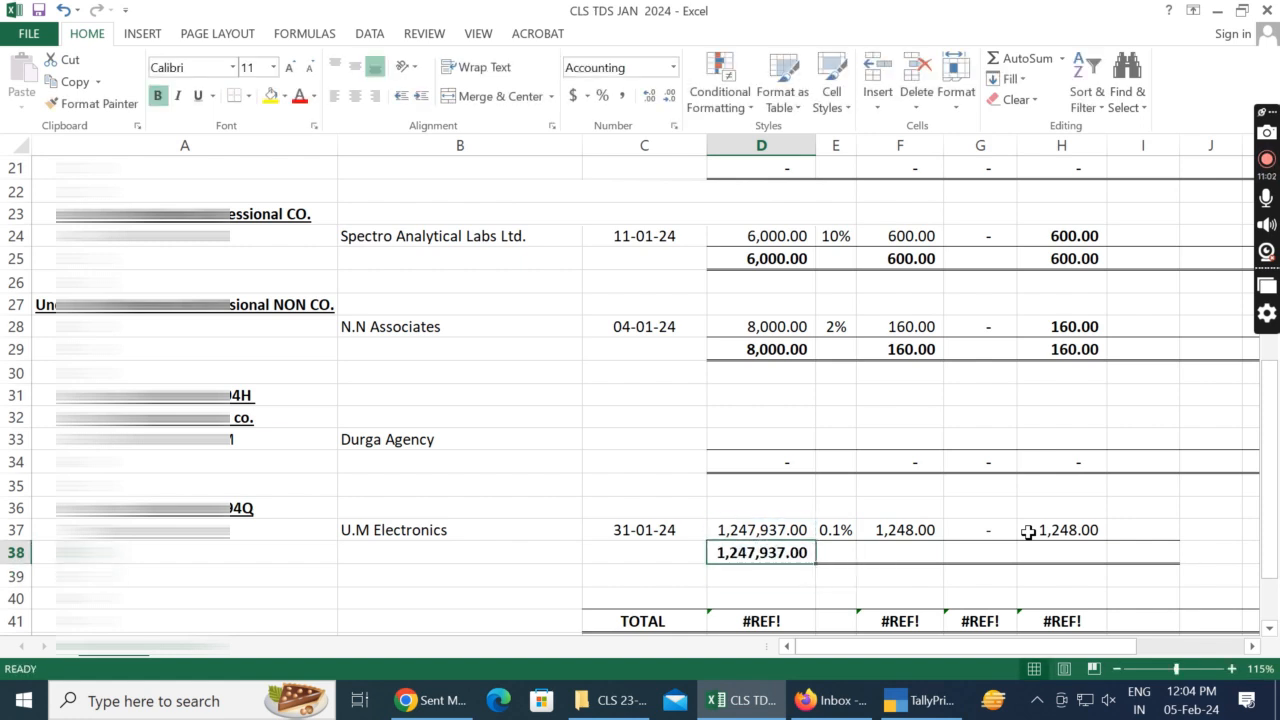
# Step: Copy the total formula from D38 to F38:I38
pyautogui.hotkey('ctrl', 'c')
pyautogui.press('Right')
pyautogui.press('Right')
pyautogui.hotkey('shift', 'Right')
pyautogui.hotkey('shift', 'Right')
pyautogui.hotkey('shift', 'Right')
pyautogui.hotkey('shift', 'Left')
pyautogui.hotkey('shift', 'Right')
pyautogui.hotkey('ctrl', 'v')
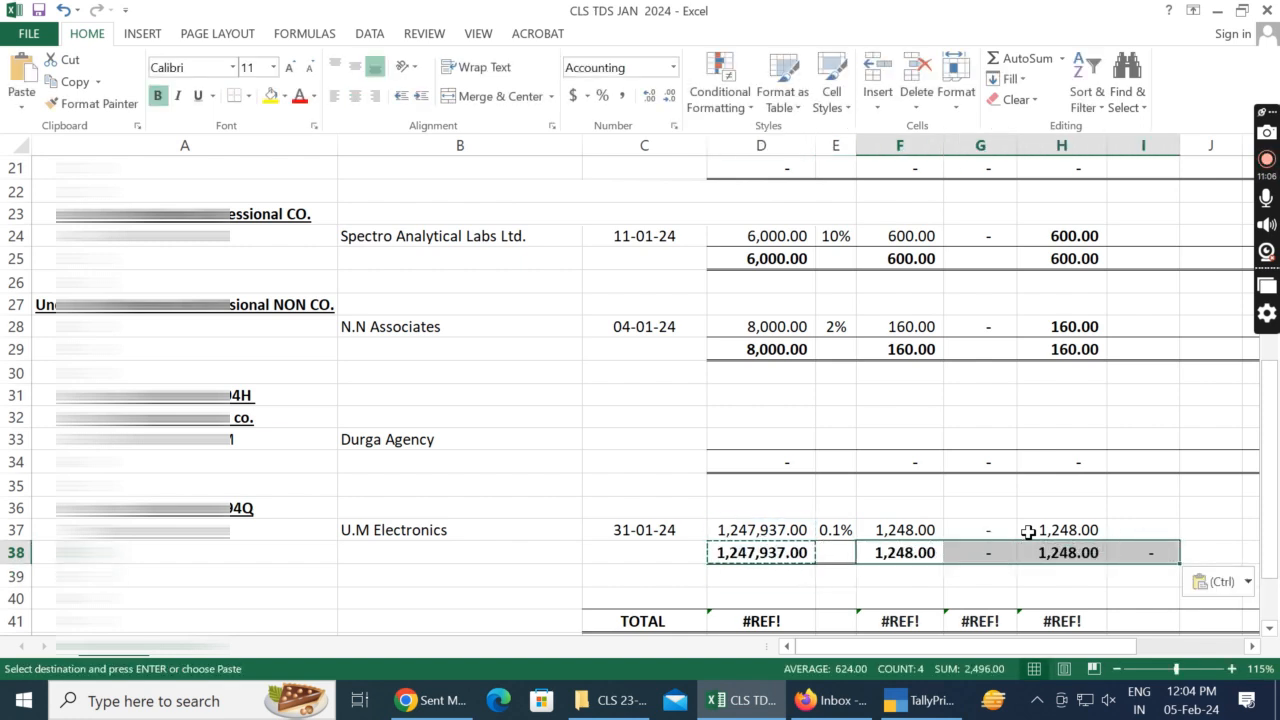
pyautogui.press('Escape')
pyautogui.press('Left')
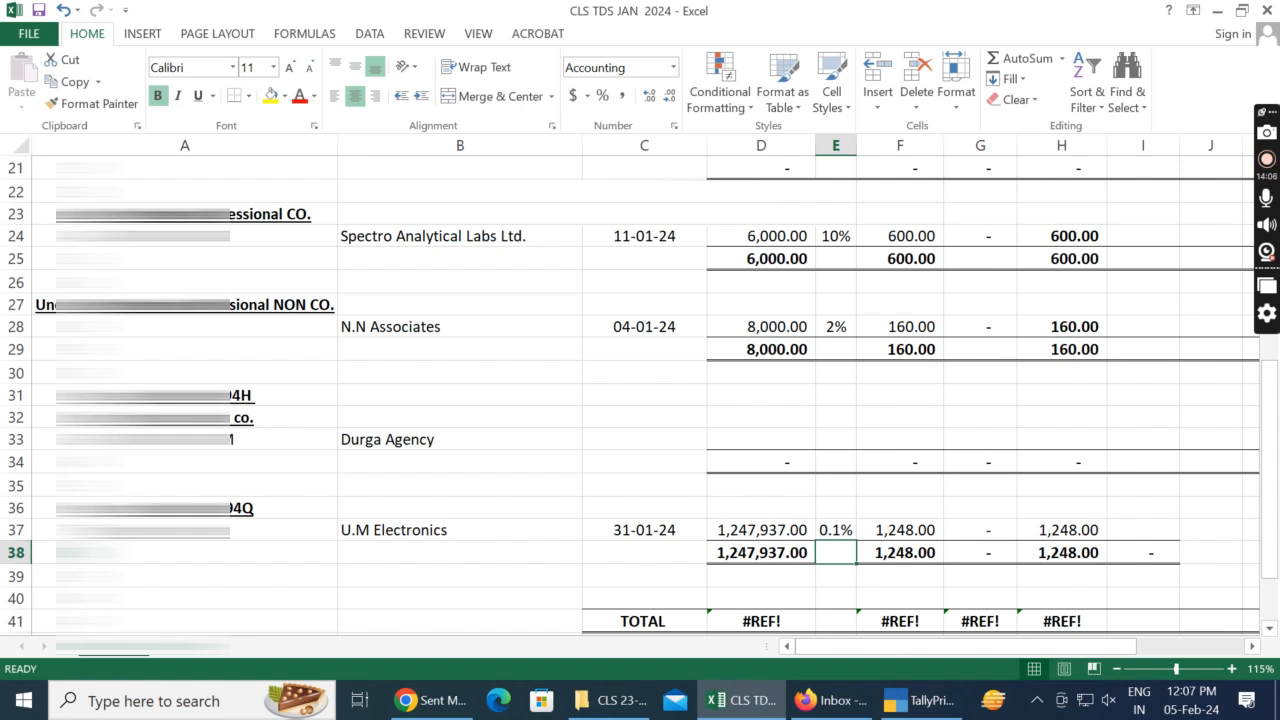
# Step: In TallyPrime, leave the 194Q purchase voucher and ledger, and open the January vouchers of the Tds on Rent ledger
pyautogui.click(660, 412)
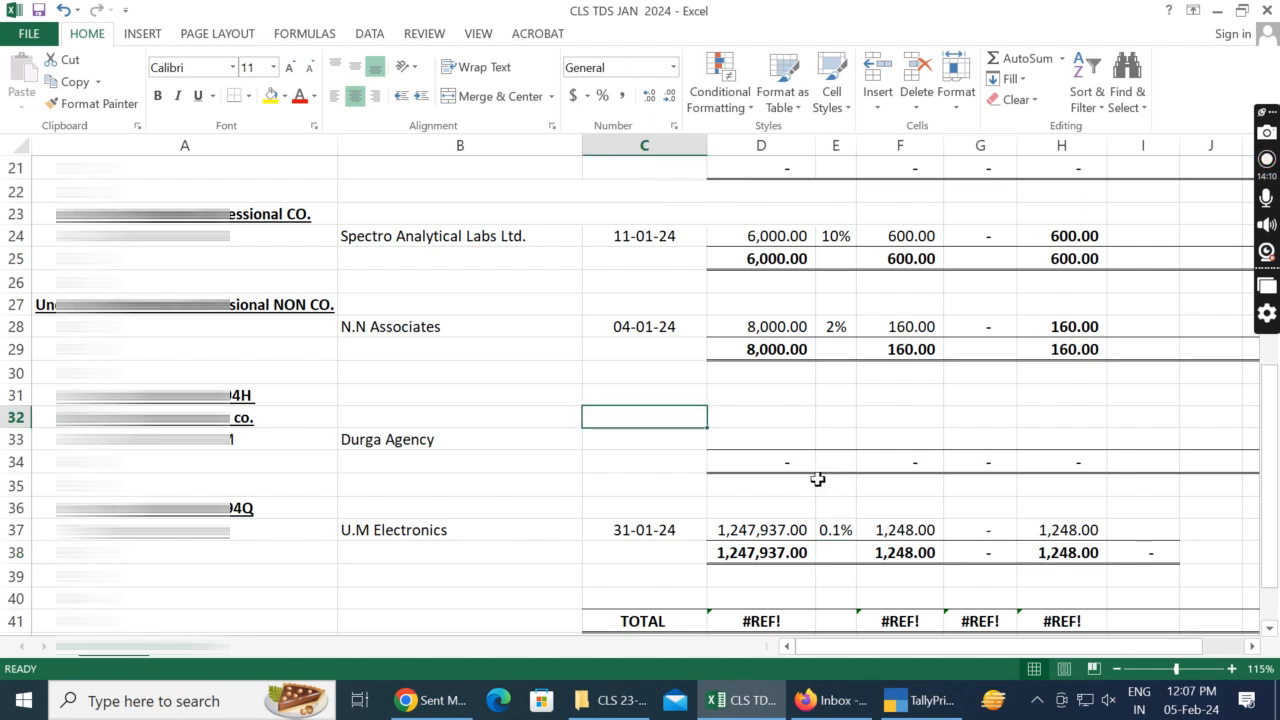
pyautogui.hotkey('alt', 'Tab')
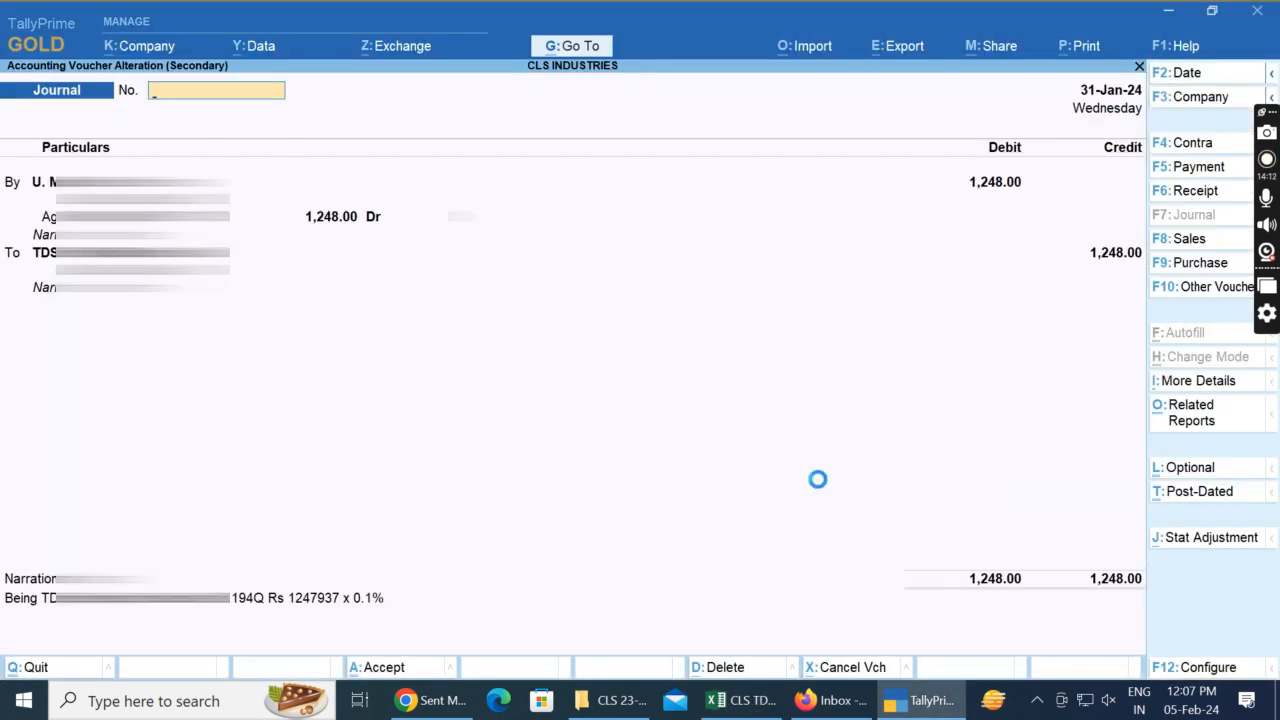
pyautogui.press('Escape')
pyautogui.press('y')
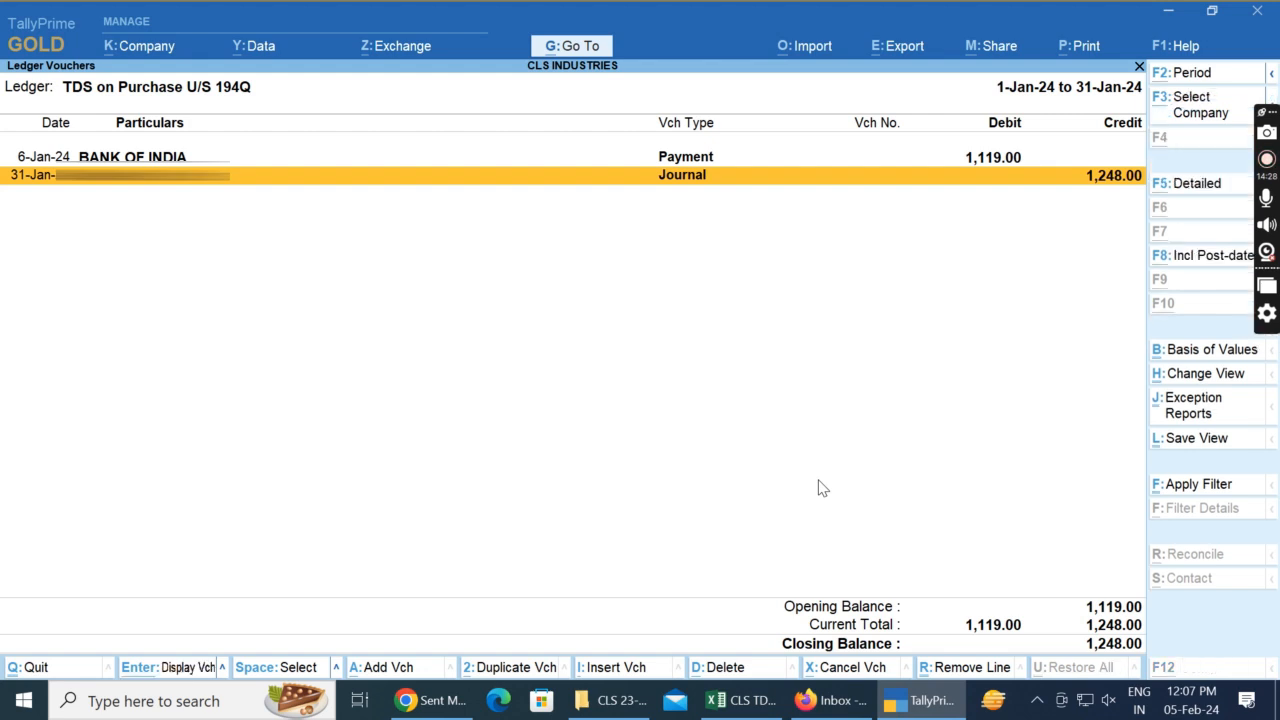
pyautogui.hotkey('alt', 'Tab')
pyautogui.press('Left')
pyautogui.hotkey('alt', 'Tab')
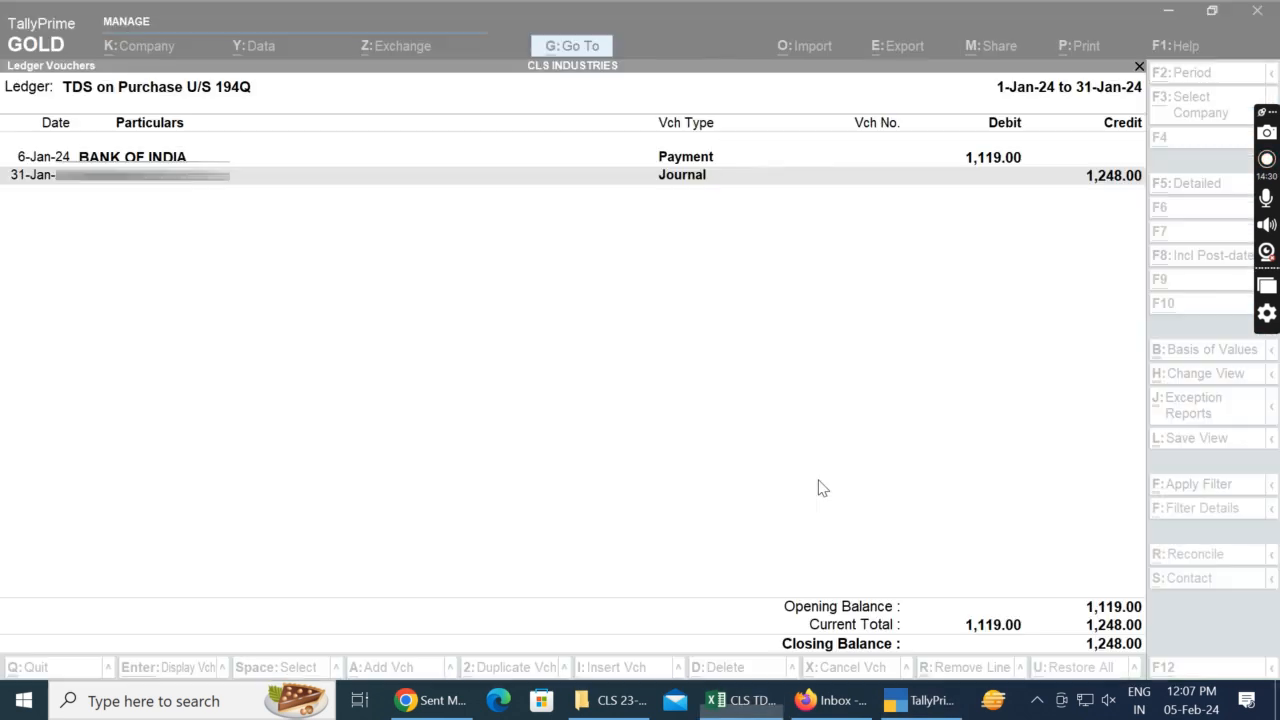
pyautogui.press('Escape')
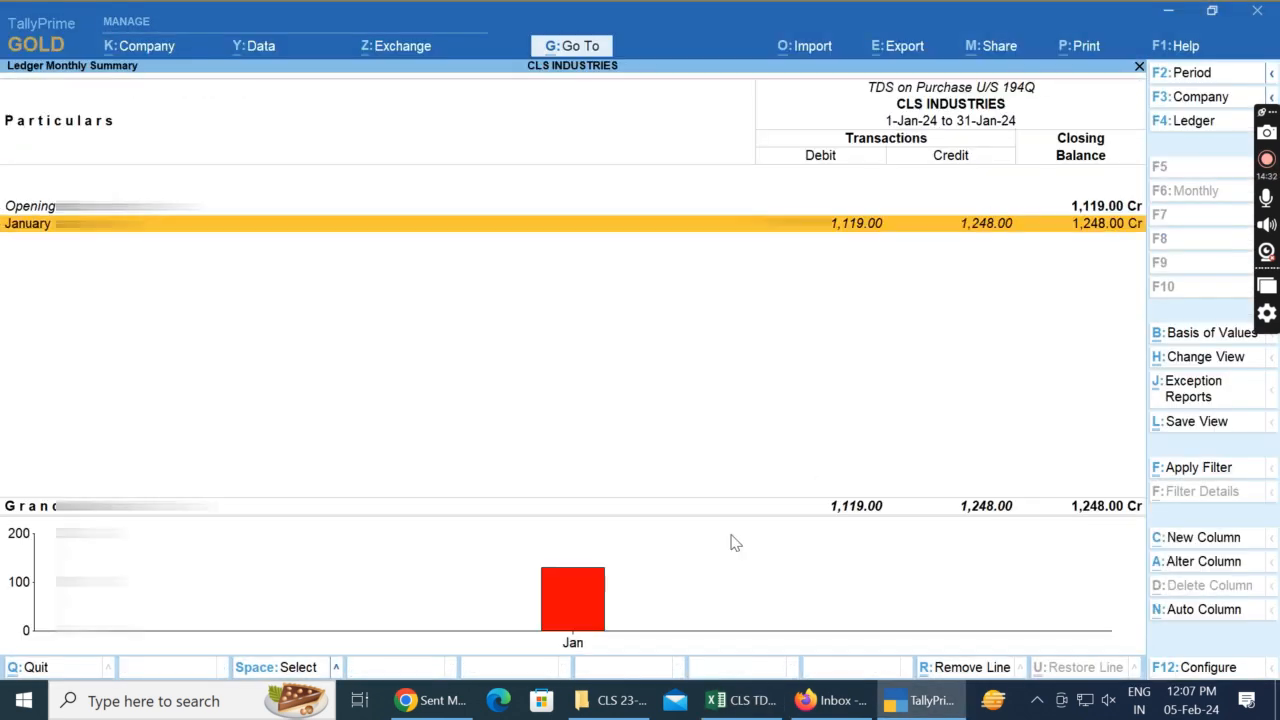
pyautogui.press('Escape')
pyautogui.press('Down')
pyautogui.press('Return')
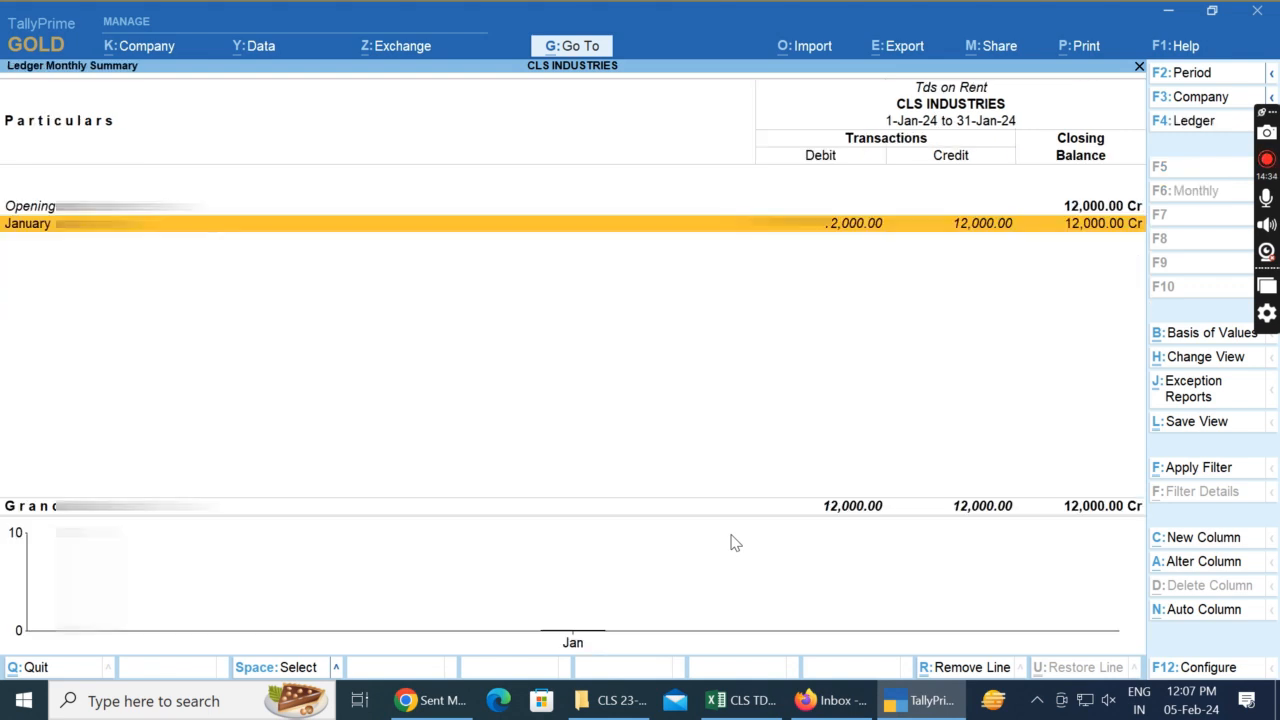
pyautogui.press('Return')
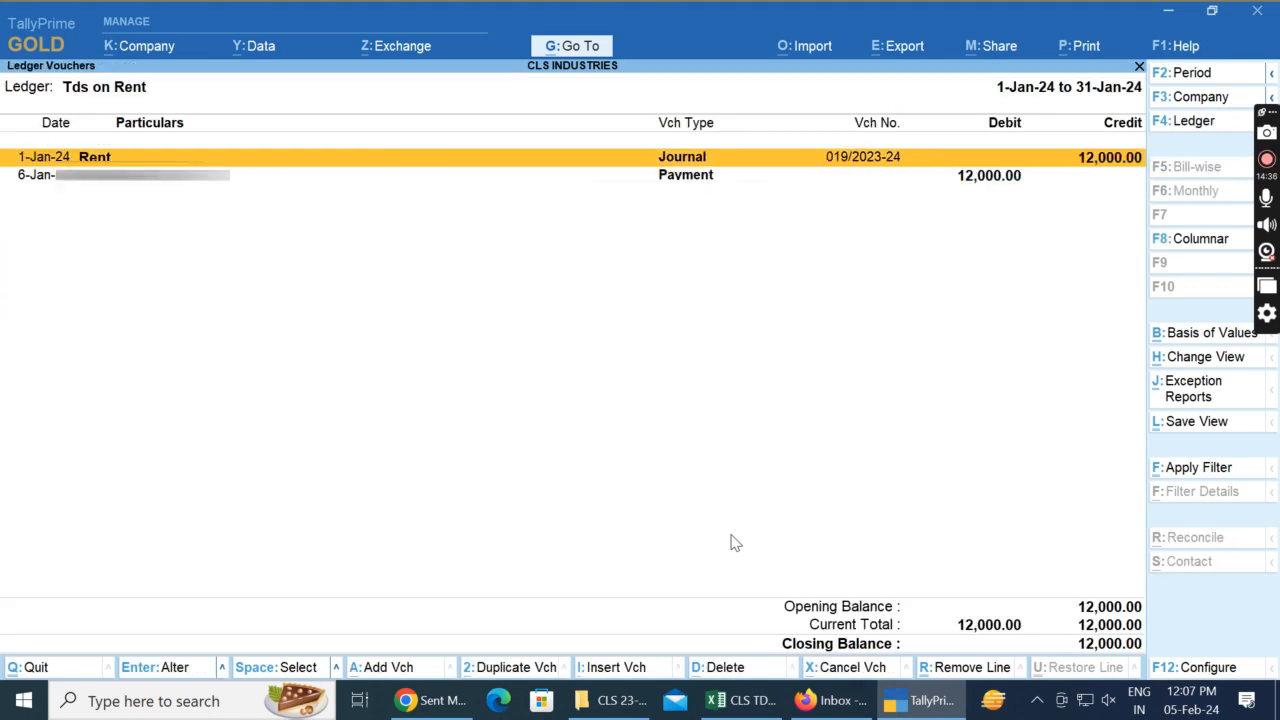
# Step: Switch back to Excel and enter 01/01/2024 as the bill date of the rent entry in C20
pyautogui.hotkey('alt', 'Tab')
pyautogui.press('Left')
pyautogui.press('Down')
pyautogui.press('Up')
pyautogui.press('Up')
pyautogui.press('Up')
pyautogui.press('Up')
pyautogui.press('Up')
pyautogui.press('Up')
pyautogui.press('Up')
pyautogui.press('Up')
pyautogui.press('Up')
pyautogui.press('Up')
pyautogui.press('Up')
pyautogui.press('Up')
pyautogui.press('Up')
pyautogui.press('Up')
pyautogui.press('Up')
pyautogui.press('Up')
pyautogui.press('Up')
pyautogui.press('Up')
pyautogui.press('Up')
pyautogui.press('Down')
pyautogui.press('Down')
pyautogui.press('Down')
pyautogui.press('Down')
pyautogui.press('Down')
pyautogui.press('Down')
pyautogui.press('Left')
pyautogui.press('Right')
pyautogui.press('Right')
pyautogui.press('Right')
pyautogui.hotkey('alt', 'Tab')
pyautogui.hotkey('alt', 'Tab')
pyautogui.hotkey('alt', 'Tab')
pyautogui.hotkey('alt', 'Tab')
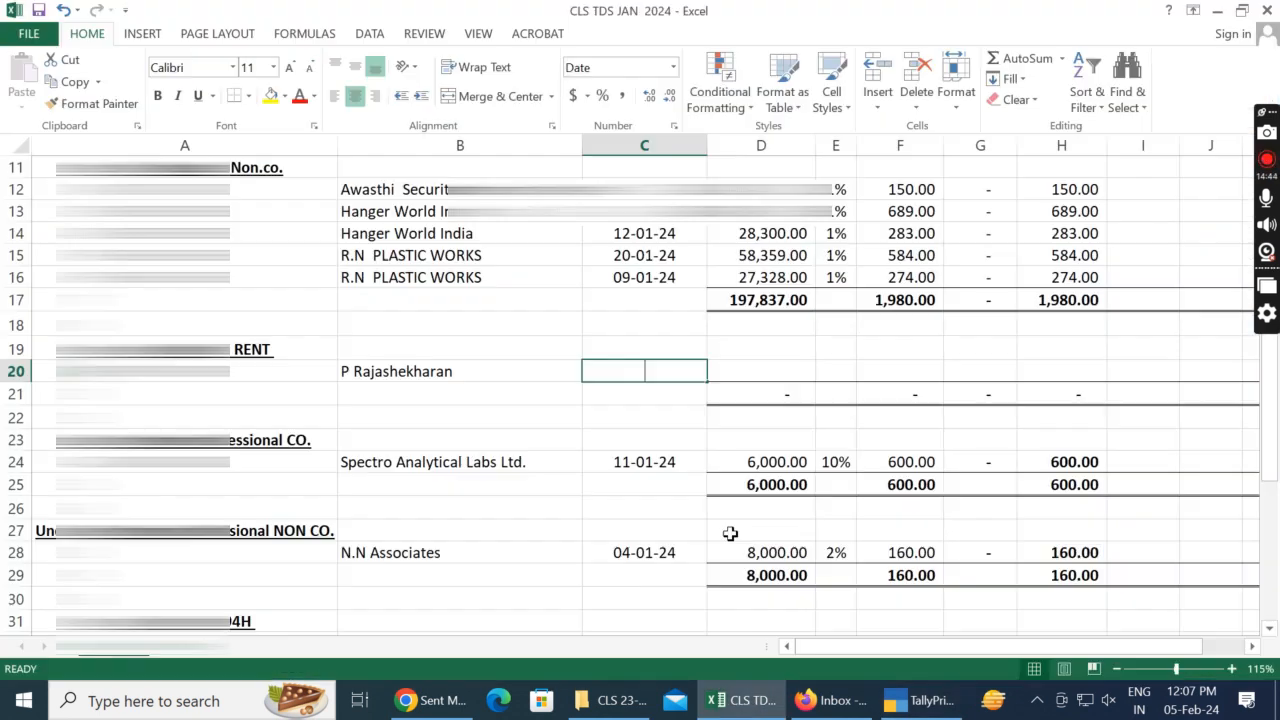
pyautogui.write('01/01/202')
pyautogui.write('4')
pyautogui.press('Return')
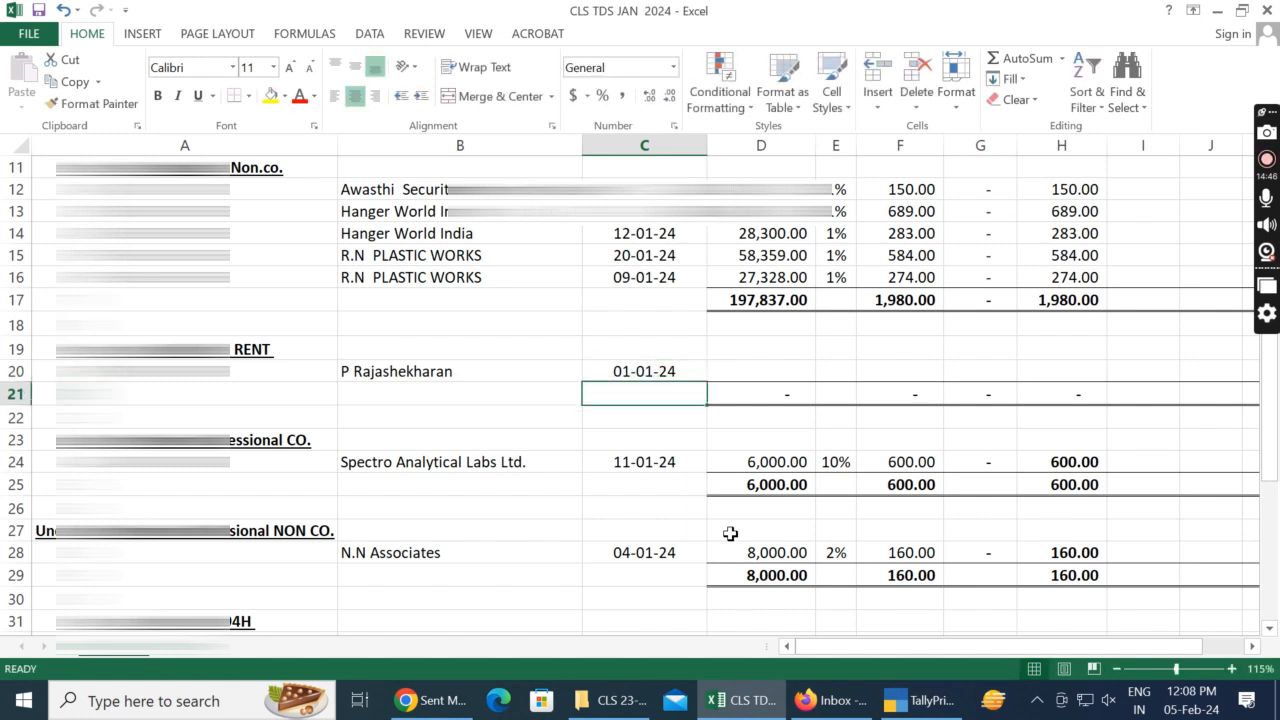
# Step: Open the 1-Jan-24 rent journal voucher in TallyPrime and enter its bill amount, 120000, in D20 of the Excel sheet
pyautogui.hotkey('alt', 'Tab')
pyautogui.hotkey('alt', 'Tab')
pyautogui.hotkey('alt', 'Tab')
pyautogui.press('Return')
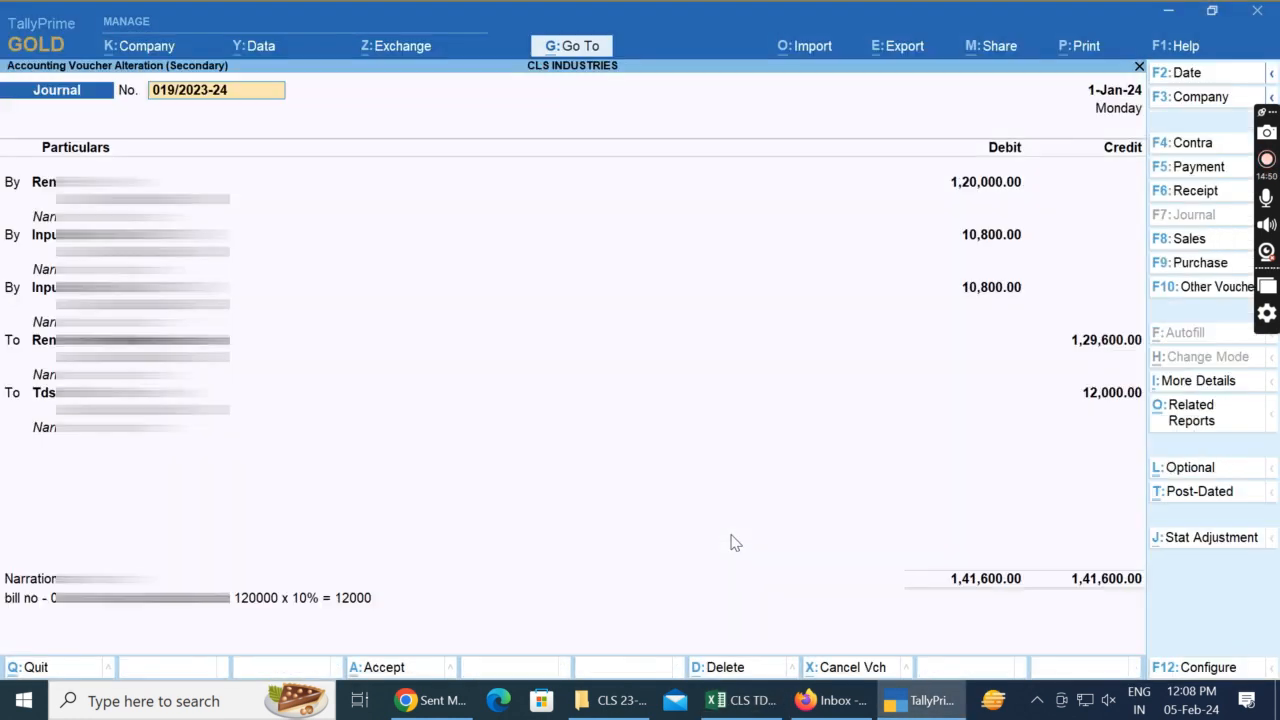
pyautogui.hotkey('alt', 'Tab')
pyautogui.write('120000')
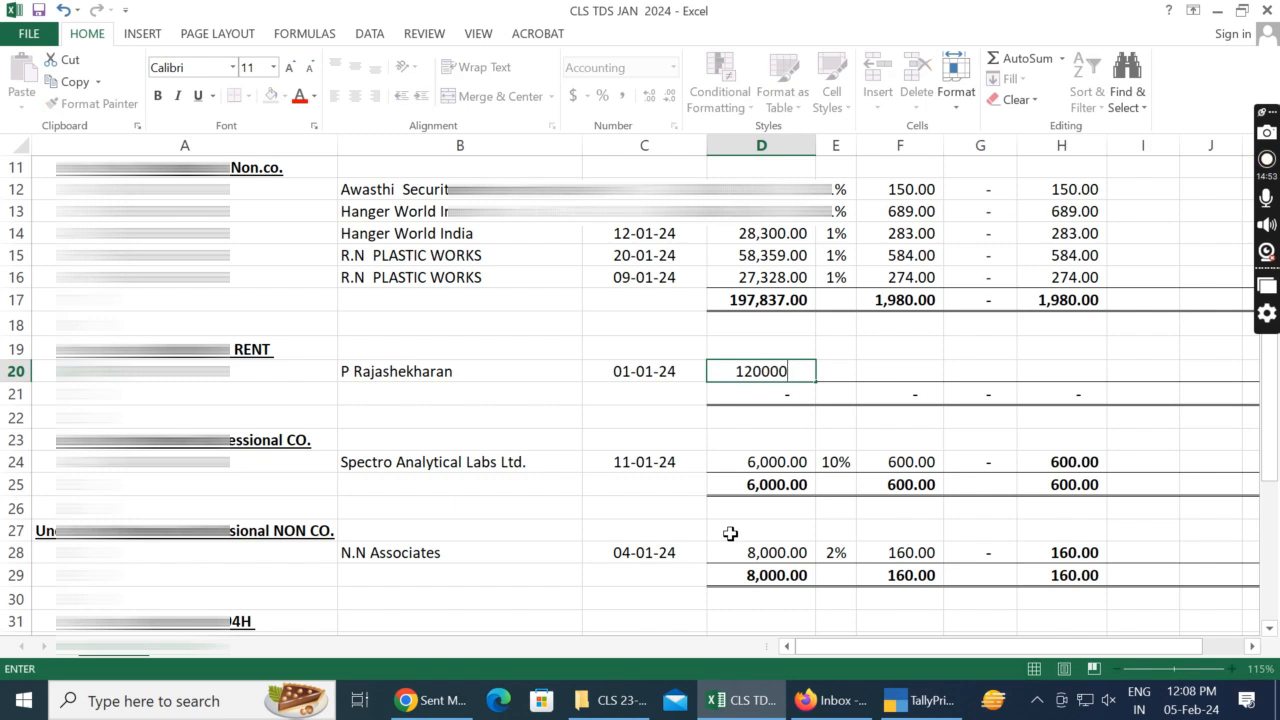
pyautogui.press('Tab')
# Step: Check the rent voucher's TDS rate, set E20 to 10%, and calculate the TDS amount in F20 as D20*E20
pyautogui.hotkey('alt', 'Tab')
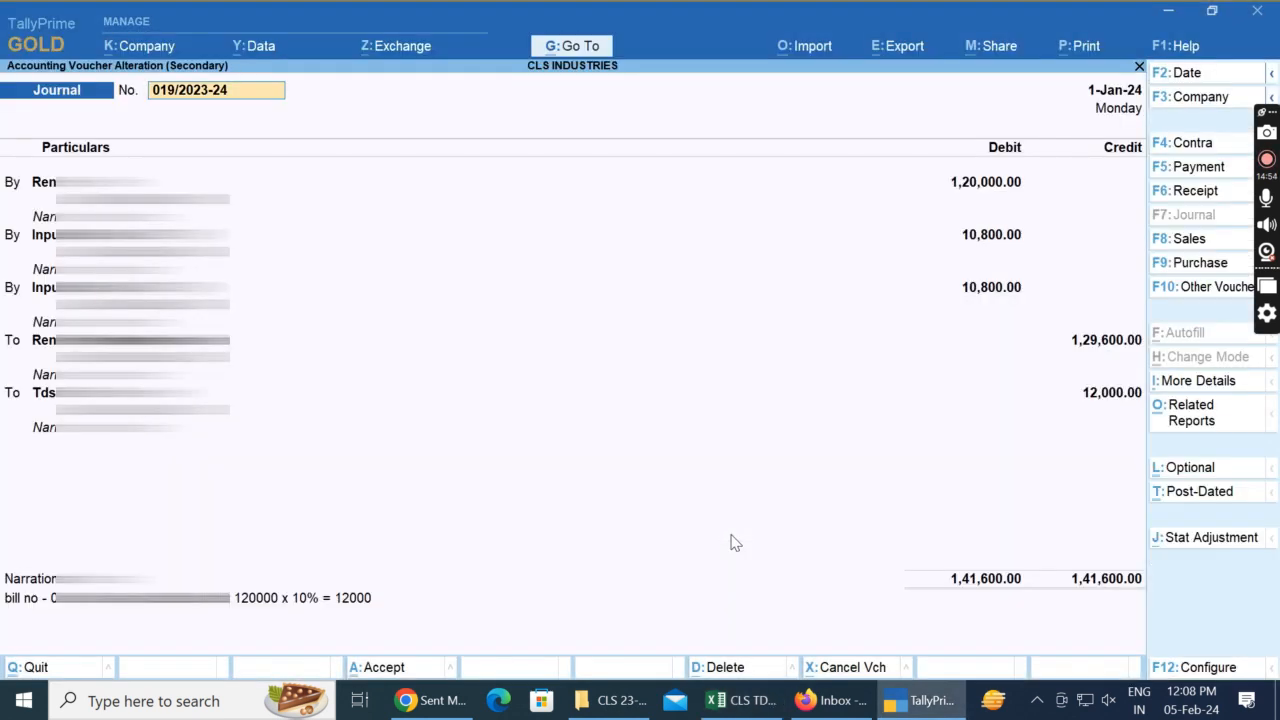
pyautogui.hotkey('alt', 'Tab')
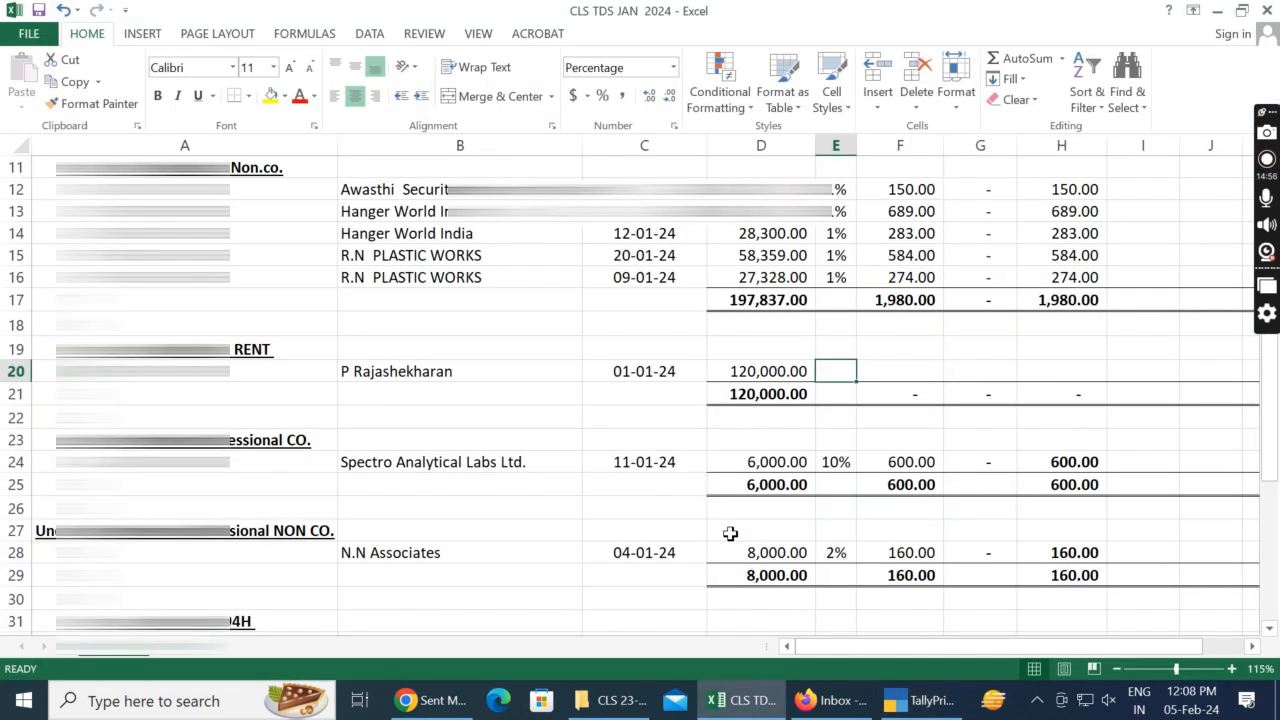
pyautogui.write('10')
pyautogui.hotkey('shift', 'Tab')
pyautogui.press('Tab')
pyautogui.press('Tab')
pyautogui.write('=')
pyautogui.press('Left')
pyautogui.press('Left')
pyautogui.write('*')
pyautogui.press('Left')
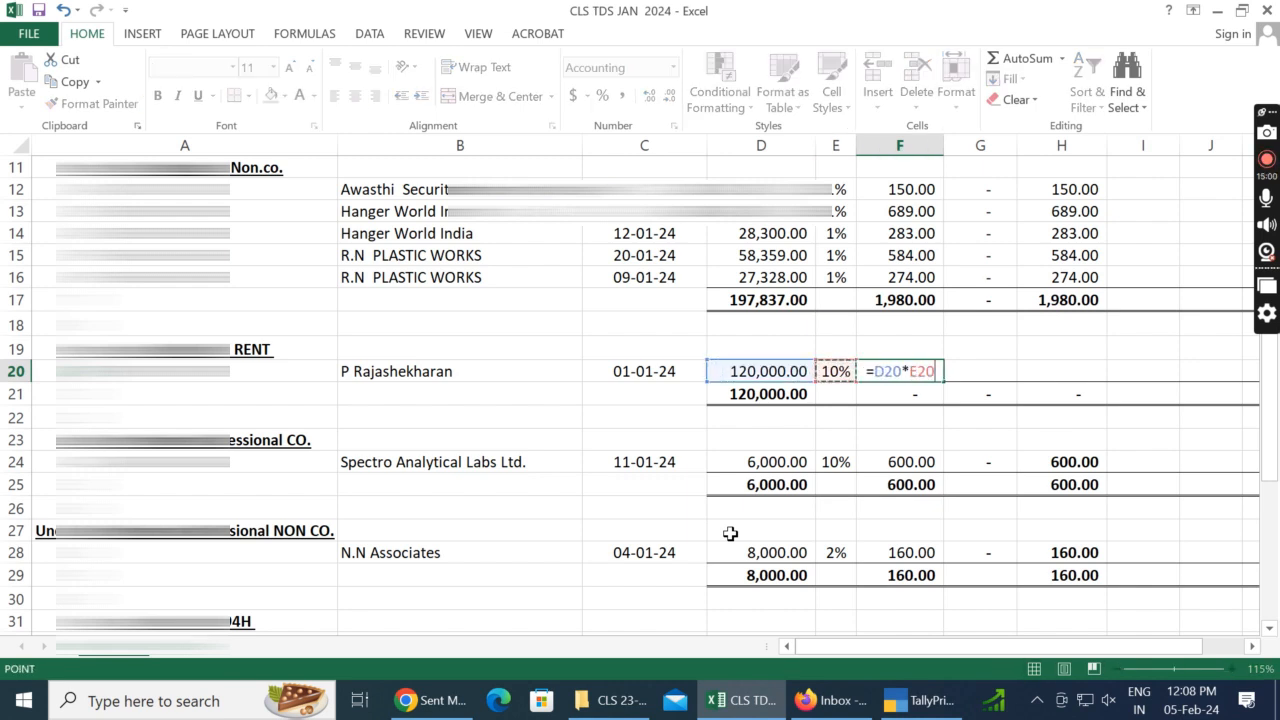
pyautogui.press('Tab')
# Step: Enter 0 as the rent entry's interest in G20 and calculate the TDS deposited in H20 from F20
pyautogui.press('Tab')
pyautogui.hotkey('shift', 'Tab')
pyautogui.write('0')
pyautogui.press('Tab')
pyautogui.write('=')
pyautogui.press('Left')
pyautogui.press('Left')
pyautogui.press('Left')
pyautogui.press('Right')
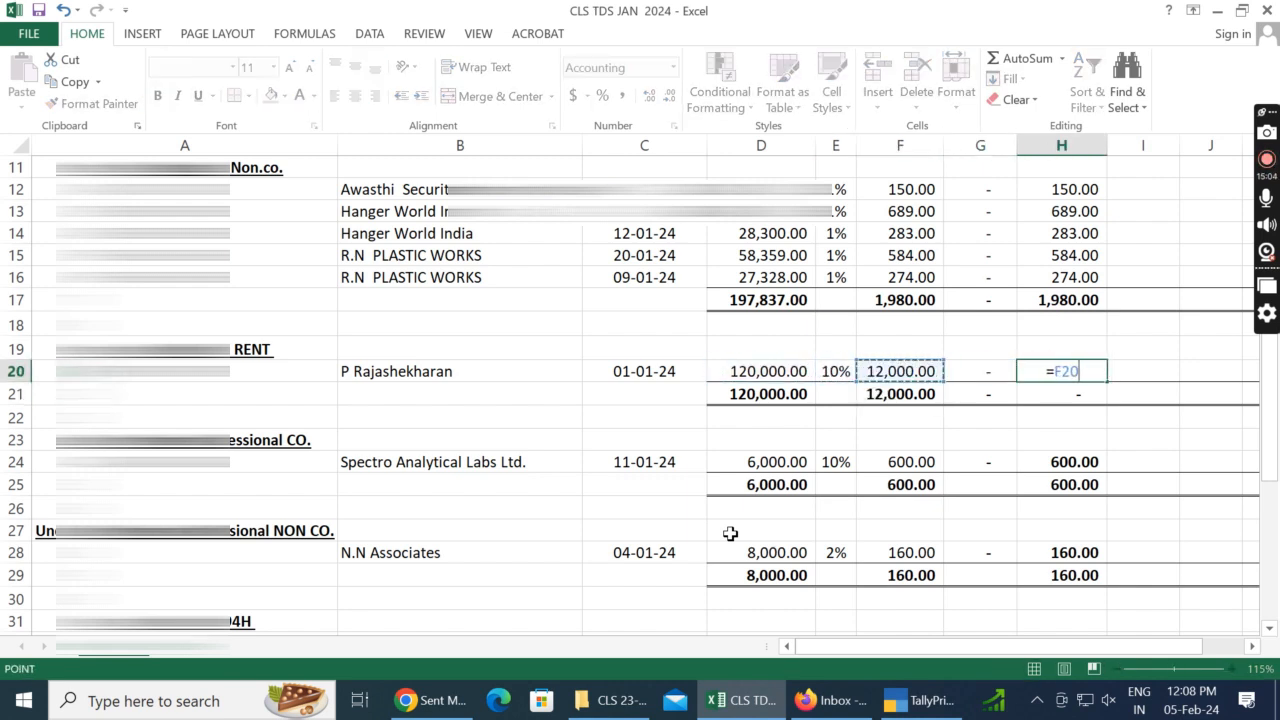
pyautogui.press('Return')
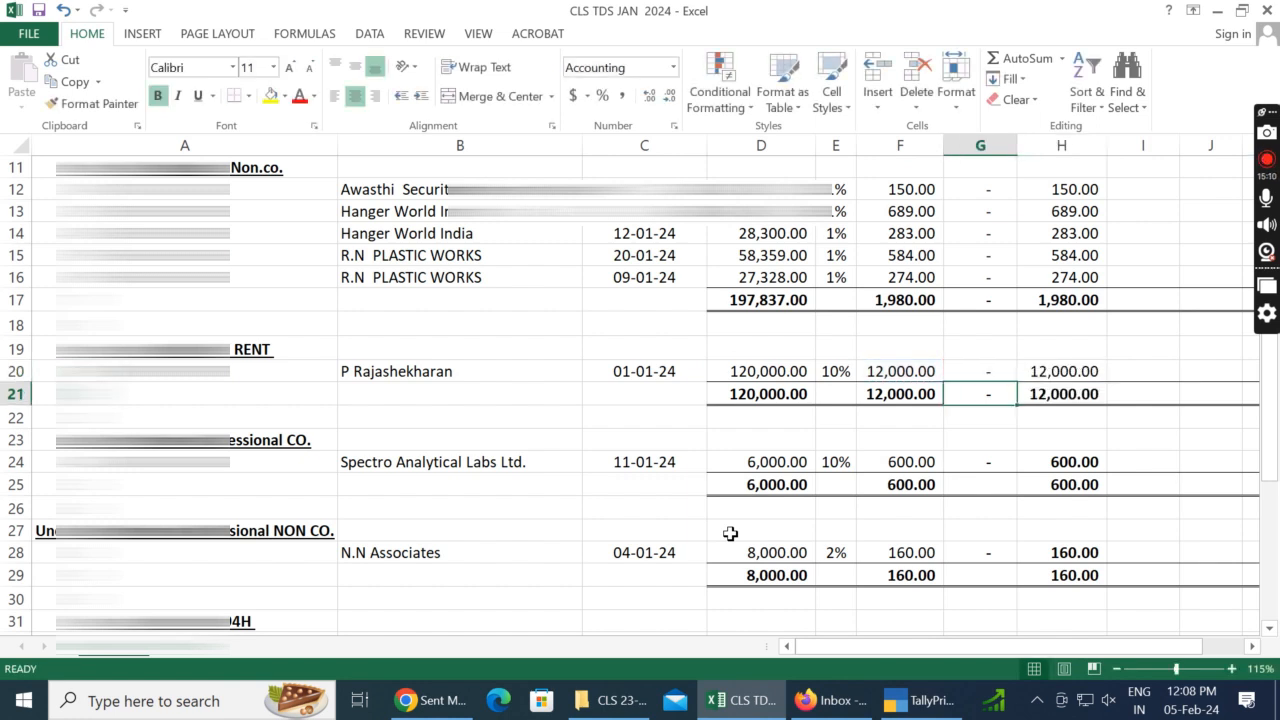
# Step: Delete the unused 194H section with the Durga Agency entry, rows 31 to 34, shifting the cells up
pyautogui.press('Up')
pyautogui.press('Down')
pyautogui.press('Down')
pyautogui.press('Down')
pyautogui.press('Left')
pyautogui.press('Left')
pyautogui.press('Left')
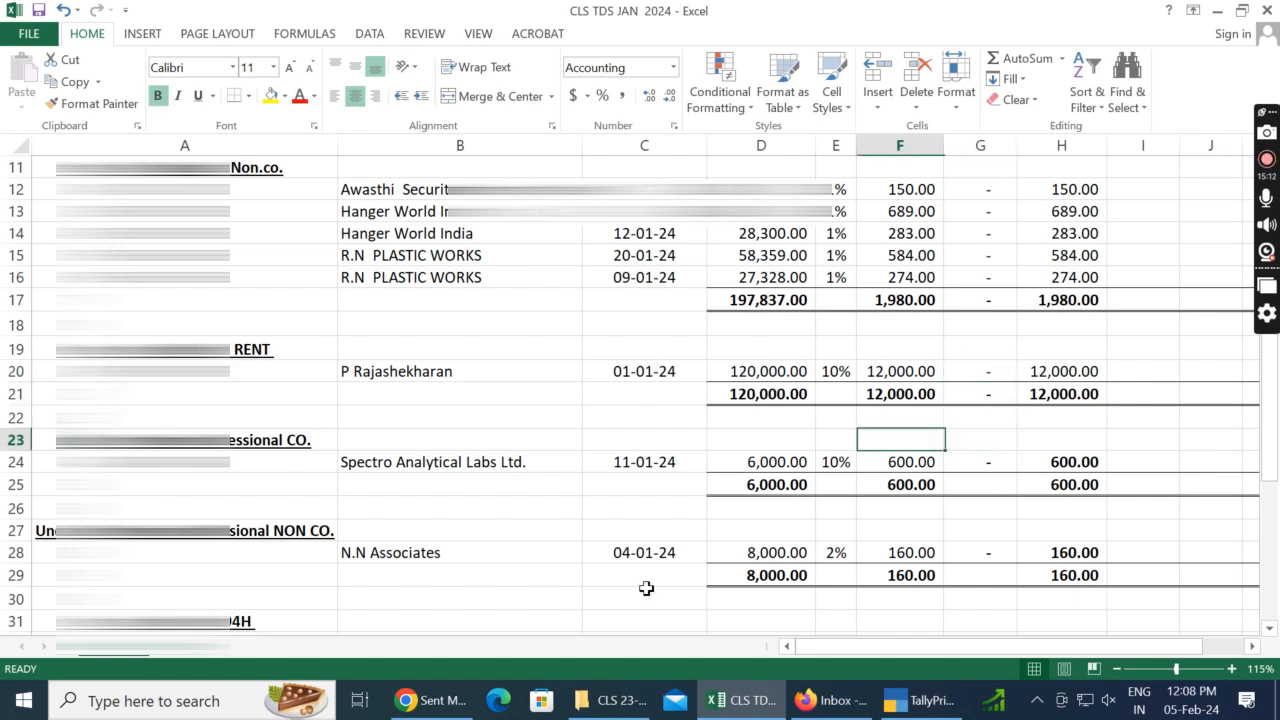
pyautogui.press('Left')
pyautogui.press('Left')
pyautogui.press('Left')
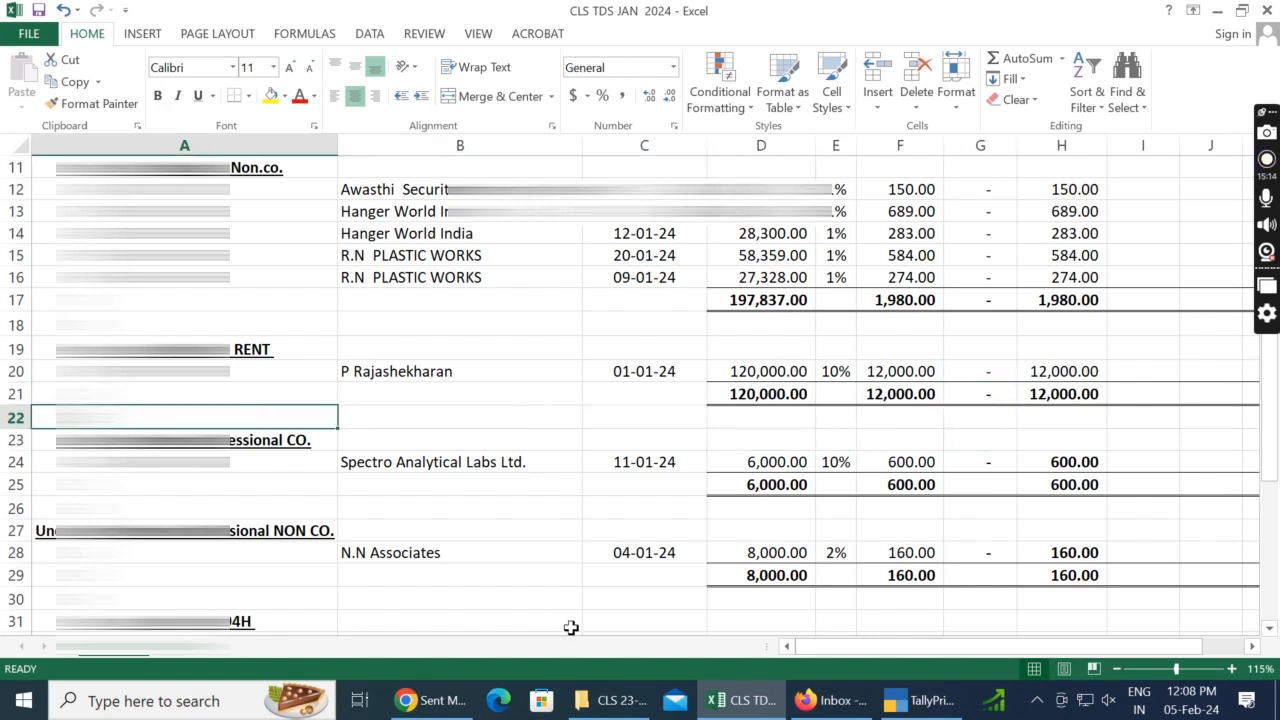
pyautogui.press('Down')
pyautogui.press('Down')
pyautogui.press('Down')
pyautogui.press('Down')
pyautogui.press('Down')
pyautogui.press('Down')
pyautogui.press('Down')
pyautogui.press('Down')
pyautogui.press('Down')
pyautogui.press('Down')
pyautogui.press('Down')
pyautogui.press('Down')
pyautogui.press('Down')
pyautogui.press('Down')
pyautogui.press('Down')
pyautogui.press('Down')
pyautogui.press('Down')
pyautogui.press('Down')
pyautogui.press('Down')
pyautogui.press('Up')
pyautogui.press('Up')
pyautogui.press('Up')
pyautogui.press('Up')
pyautogui.press('Up')
pyautogui.press('Up')
pyautogui.press('Up')
pyautogui.press('Up')
pyautogui.press('Up')
pyautogui.press('Up')
pyautogui.press('Up')
pyautogui.press('Up')
pyautogui.press('Up')
pyautogui.press('Up')
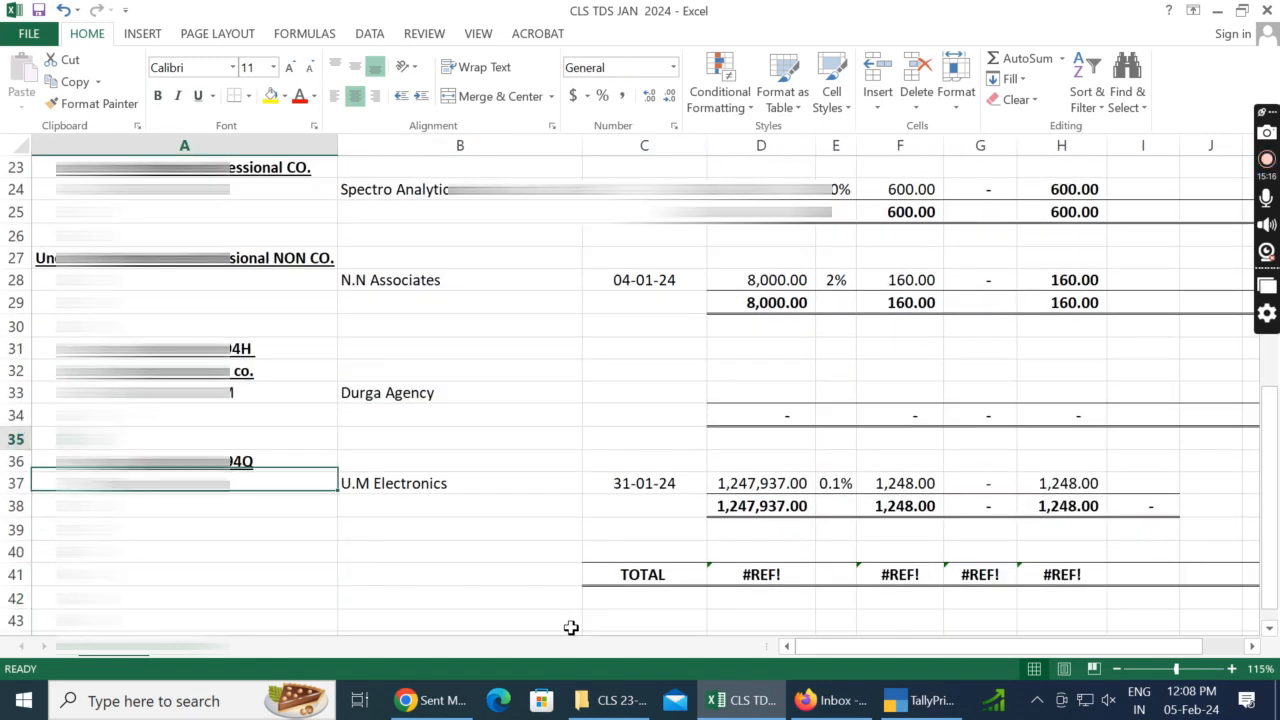
pyautogui.press('Down')
pyautogui.press('Down')
pyautogui.press('Down')
pyautogui.hotkey('shift', 'Down')
pyautogui.hotkey('shift', 'Up')
pyautogui.press('Down')
pyautogui.press('Up')
pyautogui.hotkey('shift', 'Down')
pyautogui.hotkey('shift', 'Down')
pyautogui.hotkey('shift', 'Down')
pyautogui.hotkey('shift', 'Right')
pyautogui.hotkey('shift', 'Right')
pyautogui.hotkey('shift', 'Right')
pyautogui.hotkey('shift', 'Right')
pyautogui.hotkey('shift', 'Right')
pyautogui.hotkey('shift', 'Right')
pyautogui.hotkey('shift', 'Right')
pyautogui.hotkey('shift', 'Right')
pyautogui.hotkey('shift', 'Right')
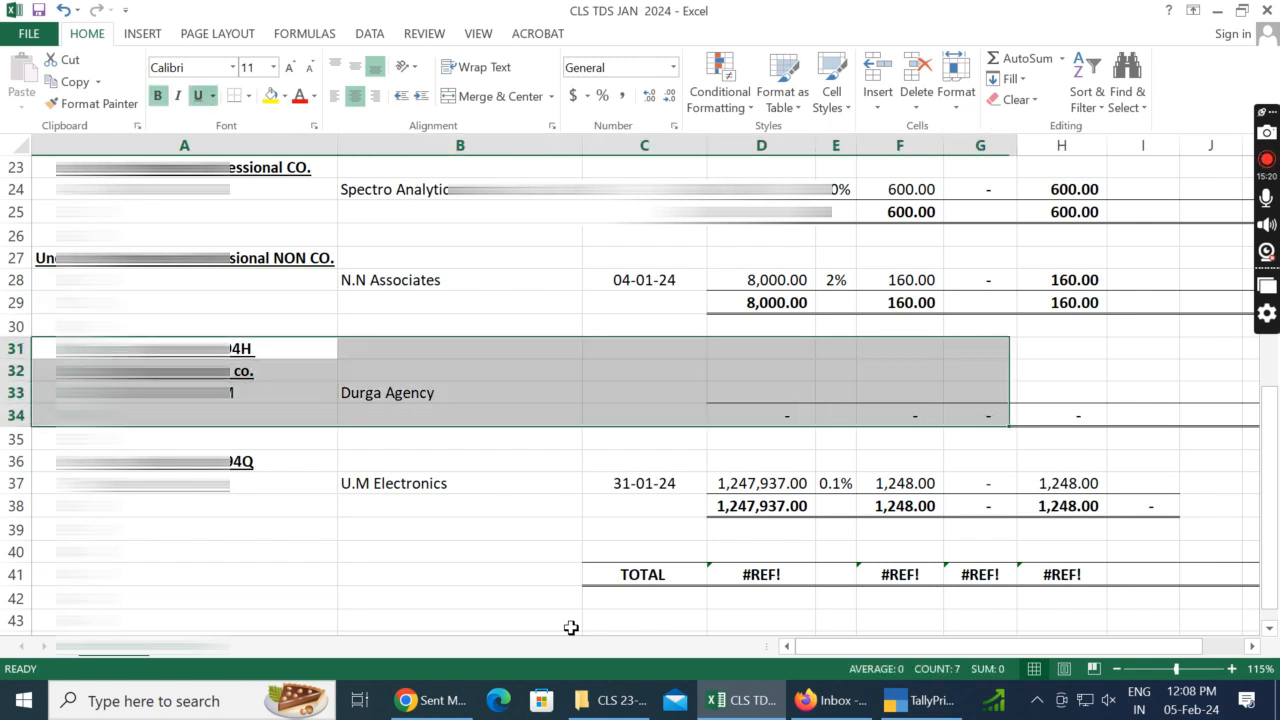
pyautogui.hotkey('shift', 'Right')
pyautogui.hotkey('shift', 'Right')
pyautogui.hotkey('shift', 'Right')
pyautogui.hotkey('shift', 'Right')
pyautogui.hotkey('shift', 'Right')
pyautogui.hotkey('ctrl', '-')
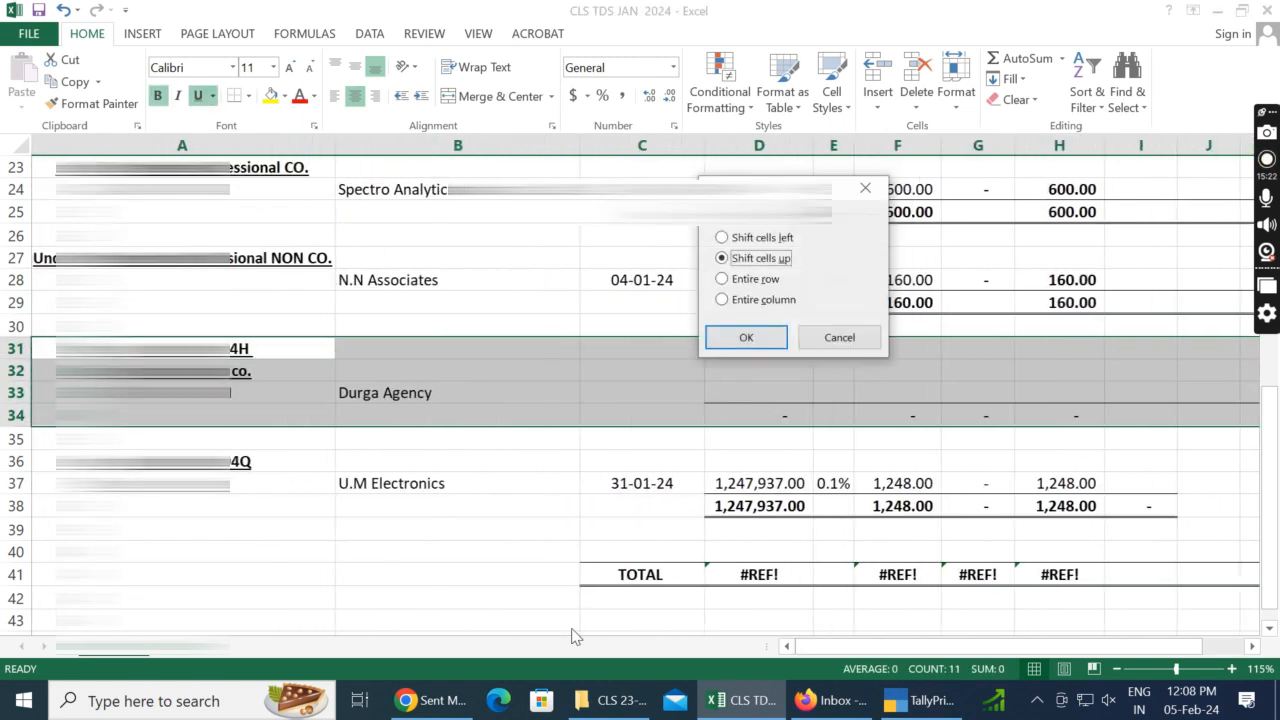
pyautogui.press('Return')
# Step: Delete the extra blank cells in row 31 above the 194Q section, shifting the cells up
pyautogui.press('Up')
pyautogui.press('Down')
pyautogui.hotkey('shift', 'Right')
pyautogui.hotkey('shift', 'Right')
pyautogui.hotkey('shift', 'Right')
pyautogui.hotkey('shift', 'Right')
pyautogui.hotkey('shift', 'Right')
pyautogui.hotkey('shift', 'Right')
pyautogui.hotkey('shift', 'Right')
pyautogui.hotkey('shift', 'Right')
pyautogui.hotkey('shift', 'Right')
pyautogui.hotkey('shift', 'Right')
pyautogui.hotkey('shift', 'Right')
pyautogui.hotkey('shift', 'Right')
pyautogui.hotkey('shift', 'Right')
pyautogui.hotkey('shift', 'Right')
pyautogui.hotkey('shift', 'Right')
pyautogui.hotkey('shift', 'Right')
pyautogui.hotkey('shift', 'Right')
pyautogui.hotkey('shift', 'Right')
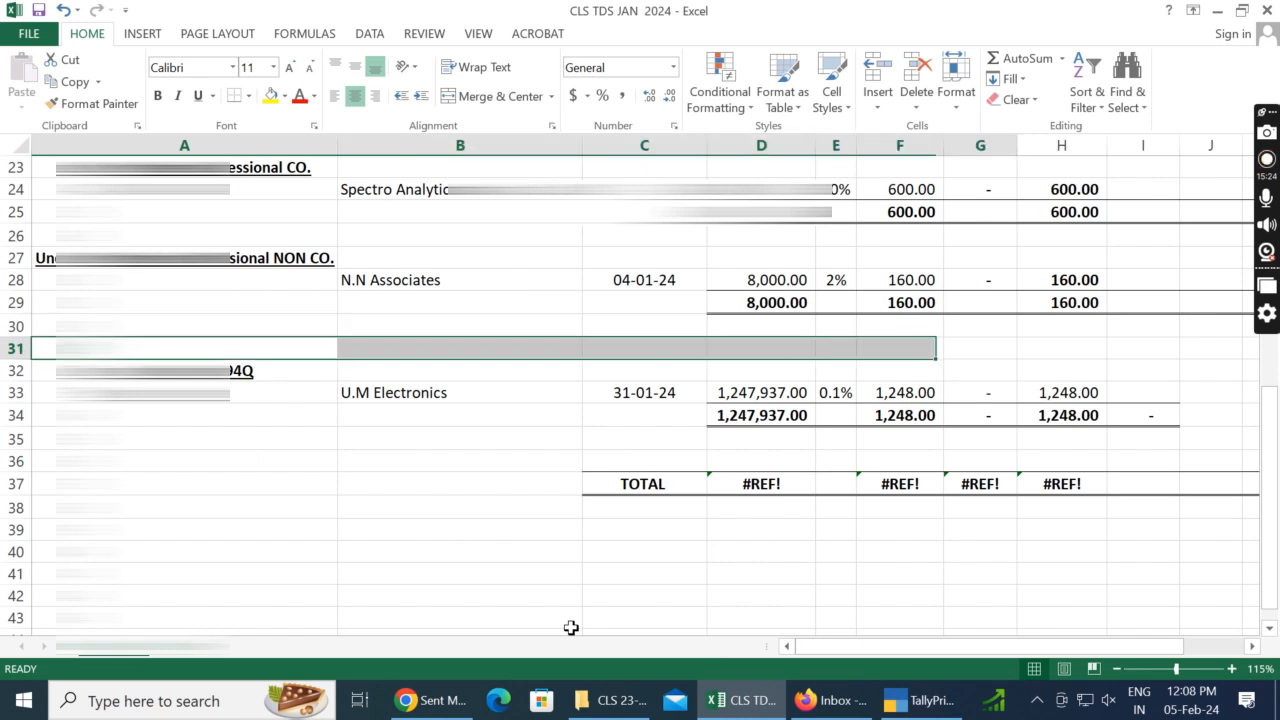
pyautogui.hotkey('ctrl', '-')
pyautogui.press('Return')
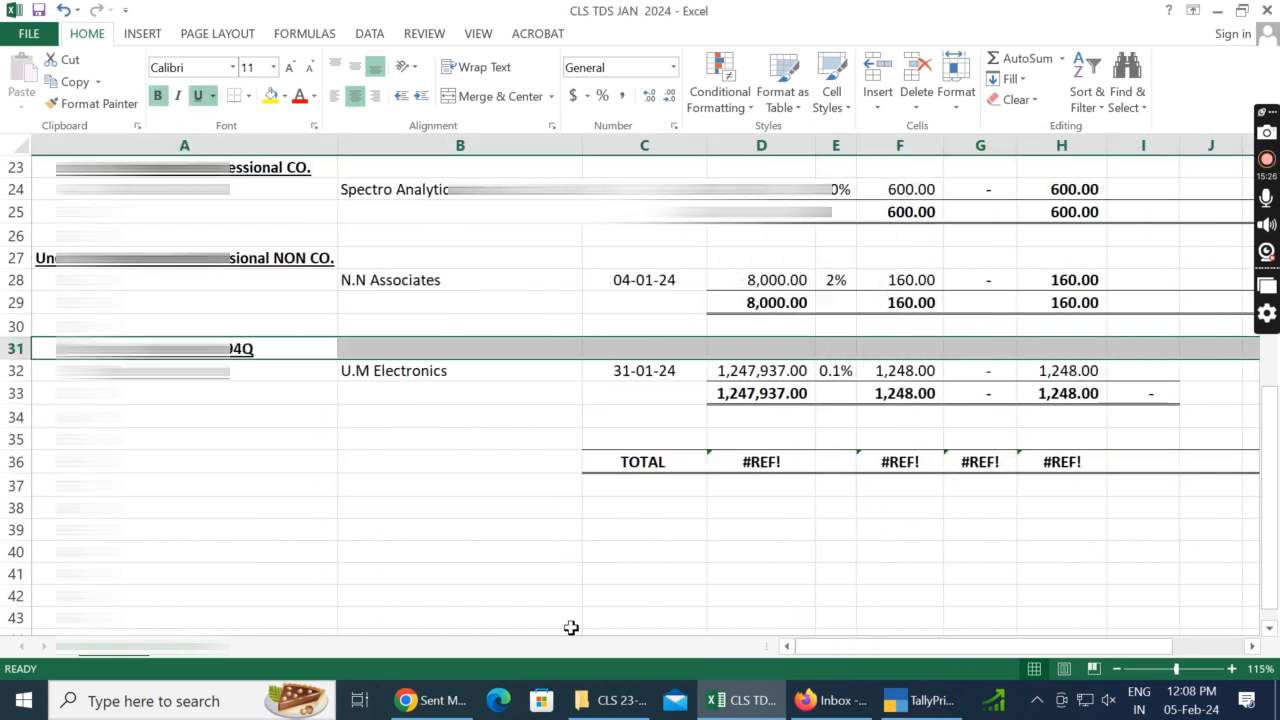
pyautogui.press('Right')
pyautogui.press('Right')
pyautogui.press('Right')
pyautogui.press('Left')
pyautogui.press('Down')
pyautogui.press('Down')
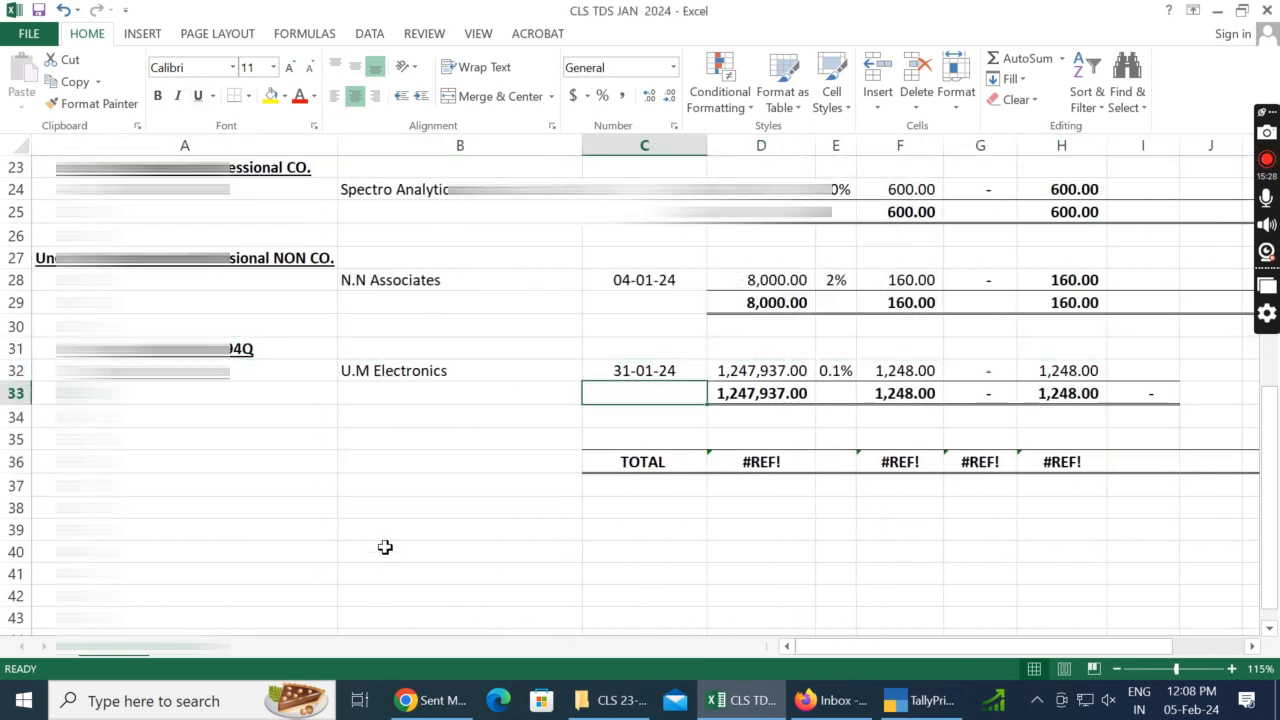
pyautogui.click(305, 280)
pyautogui.scroll(8, 783, 286)
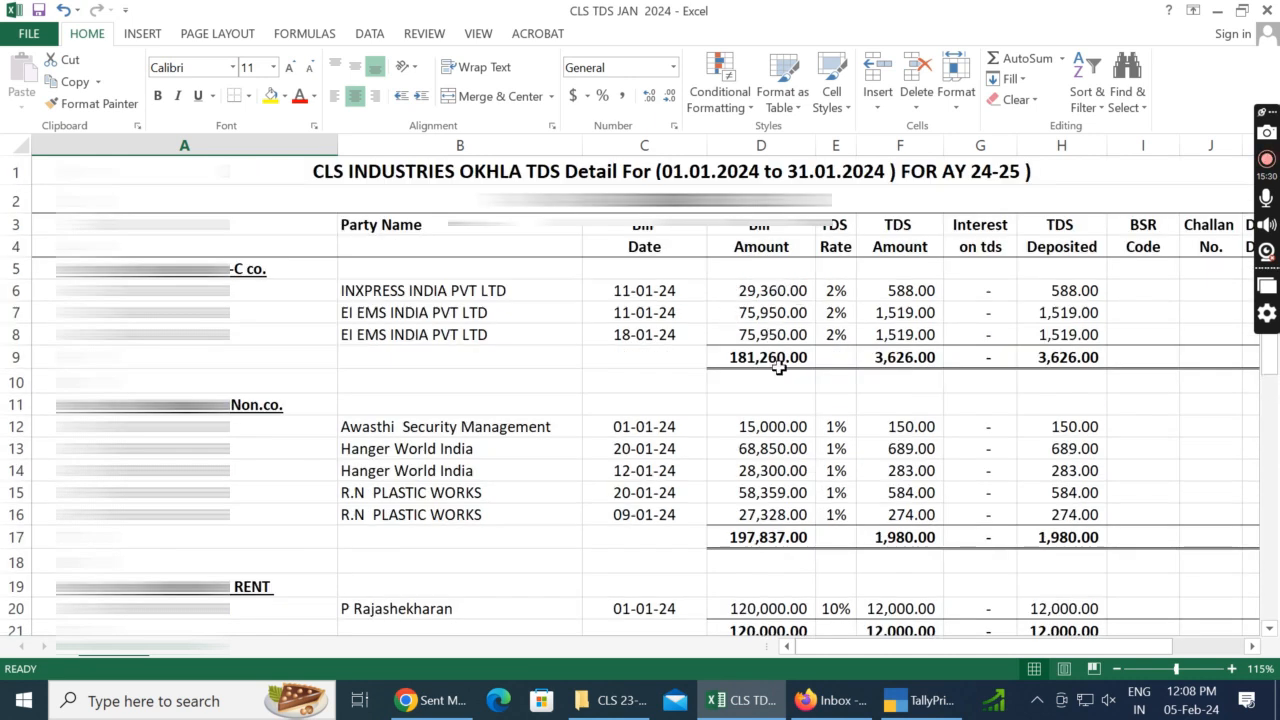
pyautogui.scroll(-9, 766, 440)
pyautogui.click(752, 350)
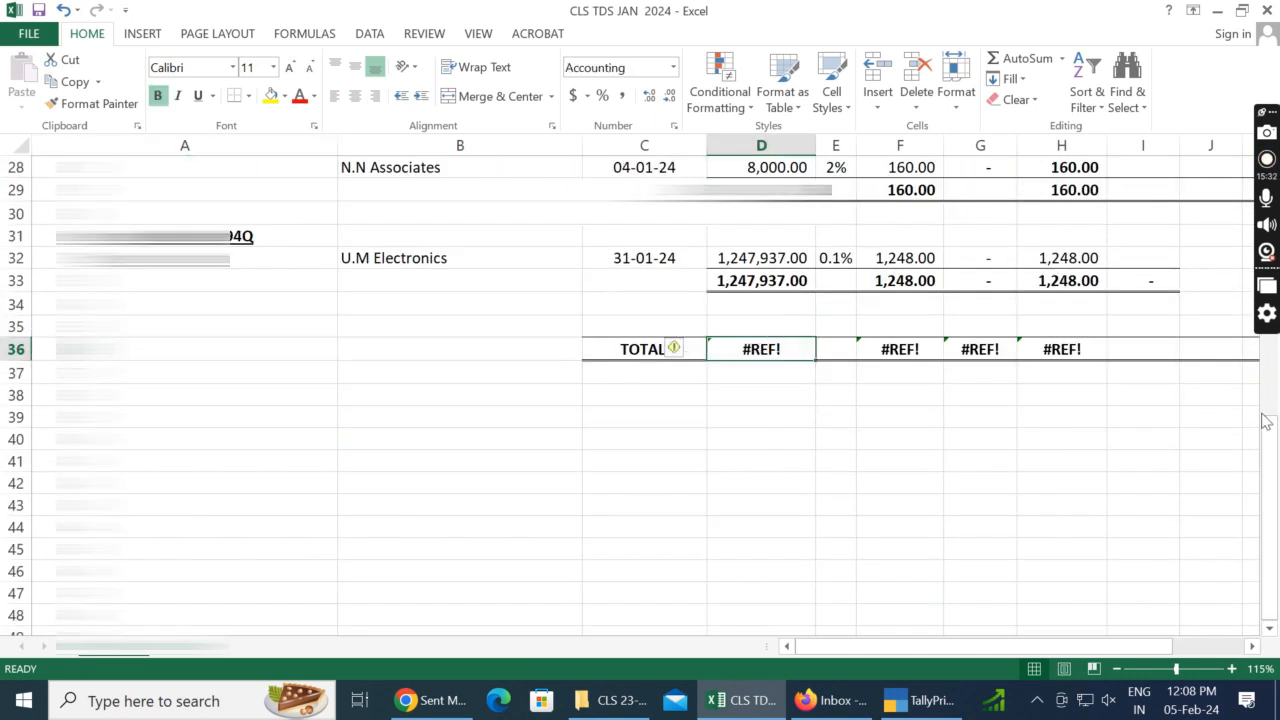
pyautogui.write('=')
pyautogui.press('Up')
pyautogui.press('Up')
pyautogui.press('Up')
pyautogui.press('Up')
pyautogui.press('Up')
pyautogui.press('Up')
pyautogui.press('Up')
pyautogui.press('Up')
pyautogui.press('Up')
pyautogui.press('Up')
pyautogui.press('Up')
pyautogui.press('Up')
pyautogui.press('Up')
pyautogui.press('Up')
pyautogui.press('Up')
pyautogui.press('Up')
pyautogui.press('Up')
pyautogui.press('Up')
pyautogui.press('Up')
pyautogui.press('Up')
pyautogui.press('Up')
pyautogui.press('Up')
pyautogui.press('Up')
pyautogui.press('Up')
pyautogui.press('Up')
pyautogui.press('Up')
pyautogui.press('Up')
pyautogui.press('Up')
pyautogui.press('Up')
pyautogui.press('Up')
pyautogui.press('Up')
pyautogui.press('Up')
pyautogui.press('Up')
pyautogui.press('Down')
pyautogui.press('Down')
pyautogui.press('Down')
pyautogui.press('Down')
pyautogui.press('Down')
pyautogui.press('Down')
pyautogui.press('Down')
# Step: Rebuild the grand total in D36 as the sum of the section subtotals D9, D17, D21, D25, D29 and D33
pyautogui.press('Down')
pyautogui.press('Down')
pyautogui.press('Down')
pyautogui.press('Down')
pyautogui.press('Down')
pyautogui.press('Down')
pyautogui.press('Down')
pyautogui.press('Down')
pyautogui.press('Down')
pyautogui.press('Down')
pyautogui.press('Down')
pyautogui.press('Down')
pyautogui.press('Down')
pyautogui.press('Down')
pyautogui.press('Down')
pyautogui.press('Down')
pyautogui.press('Down')
pyautogui.press('Down')
pyautogui.press('Down')
pyautogui.press('Down')
pyautogui.press('Up')
pyautogui.press('Up')
pyautogui.press('Up')
pyautogui.press('Up')
pyautogui.press('Up')
pyautogui.press('Up')
pyautogui.press('Up')
pyautogui.press('Up')
pyautogui.press('Up')
pyautogui.press('Up')
pyautogui.press('Up')
pyautogui.press('Up')
pyautogui.press('Up')
pyautogui.press('Up')
pyautogui.press('Up')
pyautogui.press('Up')
pyautogui.press('Up')
pyautogui.press('Up')
pyautogui.press('Up')
pyautogui.press('Up')
pyautogui.press('Up')
pyautogui.press('Up')
pyautogui.press('Up')
pyautogui.press('Up')
pyautogui.press('Up')
pyautogui.press('Up')
pyautogui.press('Up')
pyautogui.press('Up')
pyautogui.press('Down')
pyautogui.press('Down')
pyautogui.press('Down')
pyautogui.press('Up')
pyautogui.press('Escape')
pyautogui.press('Down')
pyautogui.press('Down')
pyautogui.press('Up')
pyautogui.press('Down')
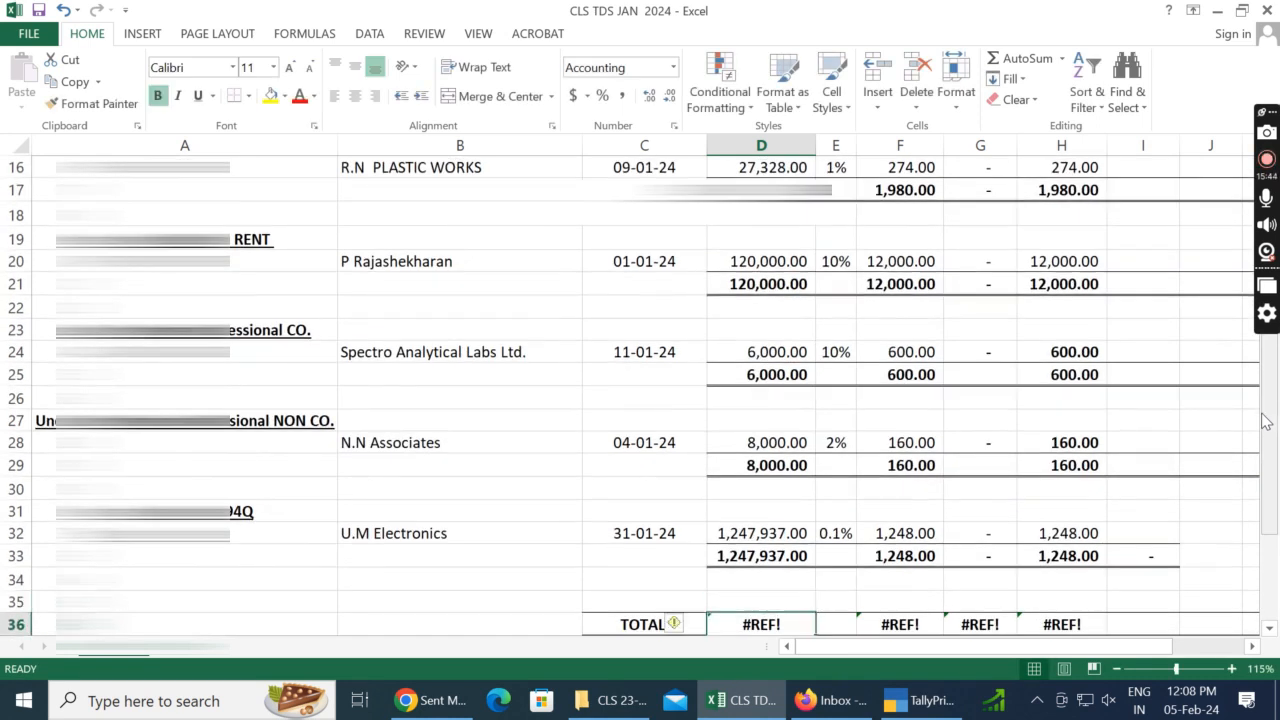
pyautogui.write('=SUM(')
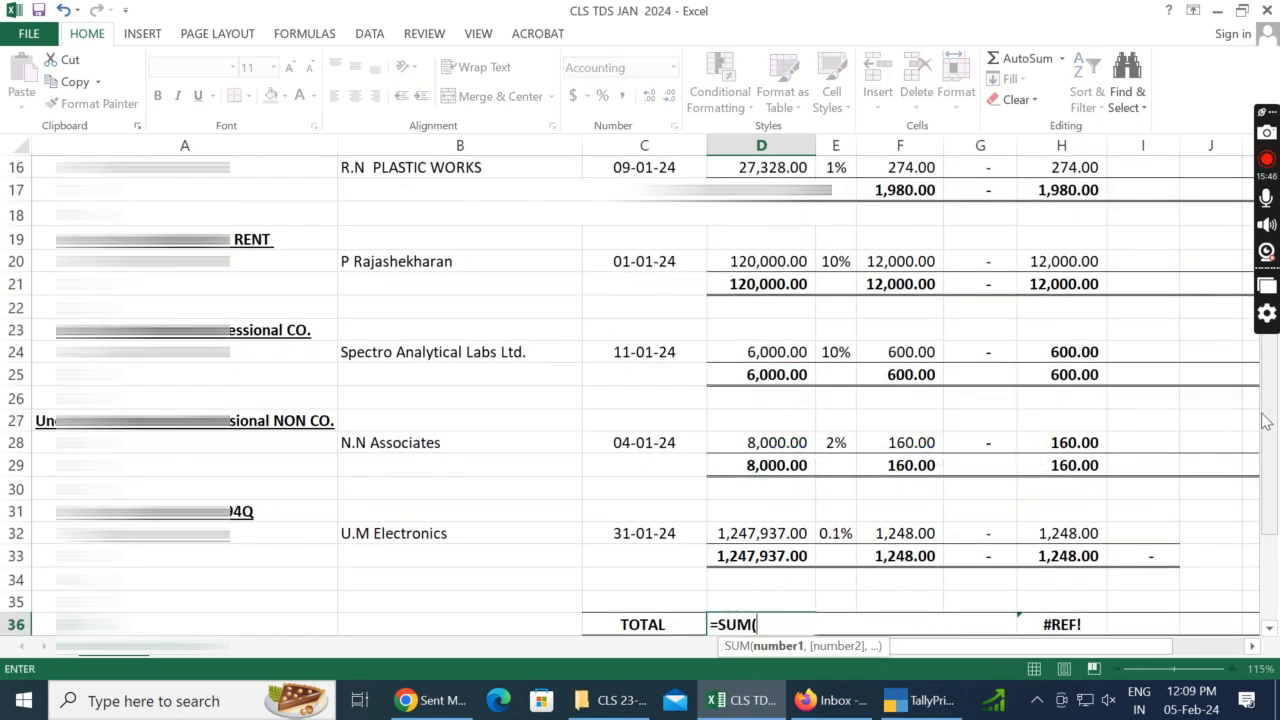
pyautogui.scroll(5, 1243, 271)
pyautogui.click(806, 358)
pyautogui.keyDown('ctrl'); pyautogui.click(777, 541); pyautogui.keyUp('ctrl')
pyautogui.moveTo(1271, 365); pyautogui.dragTo(1268, 500)
pyautogui.keyDown('ctrl'); pyautogui.click(775, 443); pyautogui.keyUp('ctrl')
pyautogui.click(760, 352)
pyautogui.write('+')
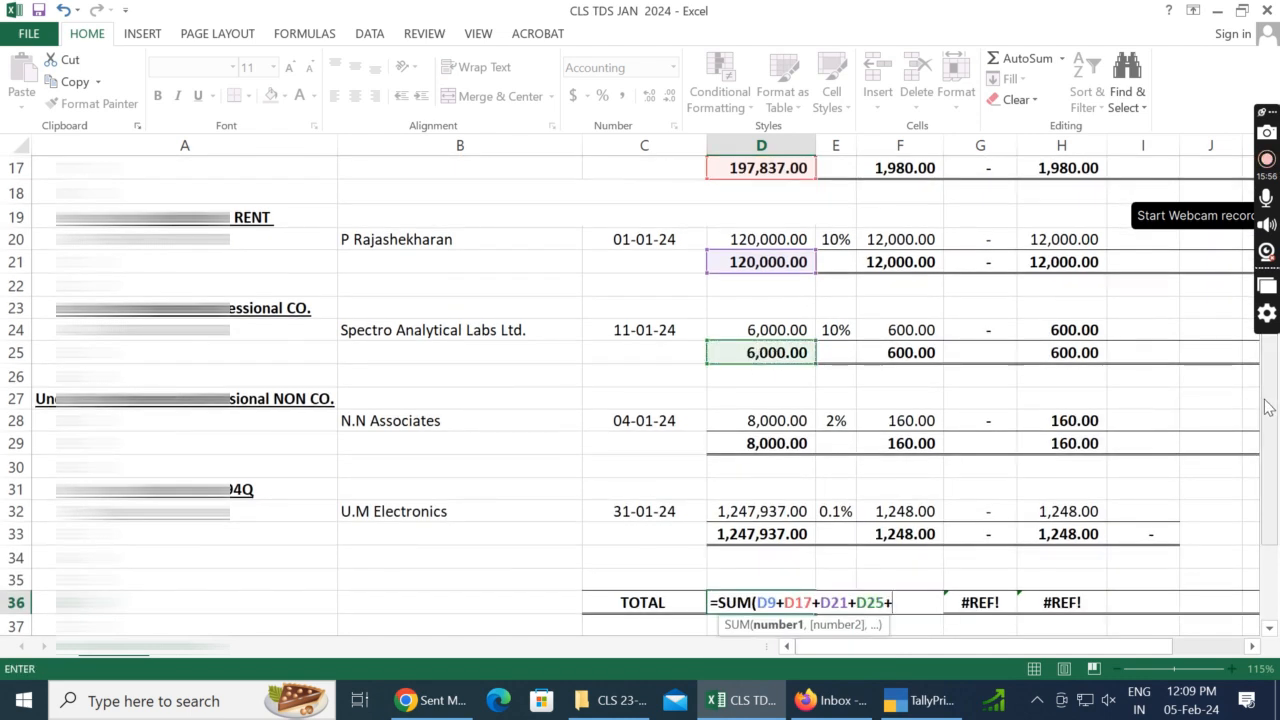
pyautogui.moveTo(1266, 406); pyautogui.dragTo(1268, 428)
pyautogui.click(766, 327)
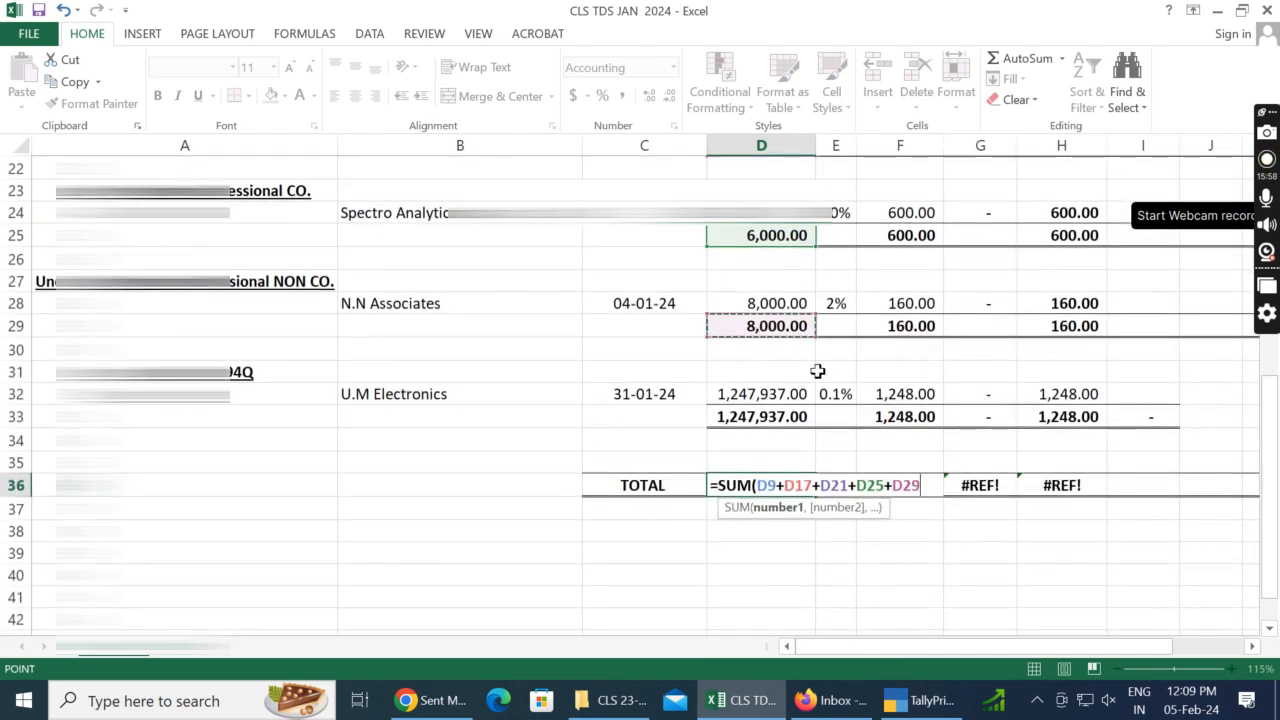
pyautogui.write('+')
pyautogui.click(775, 418)
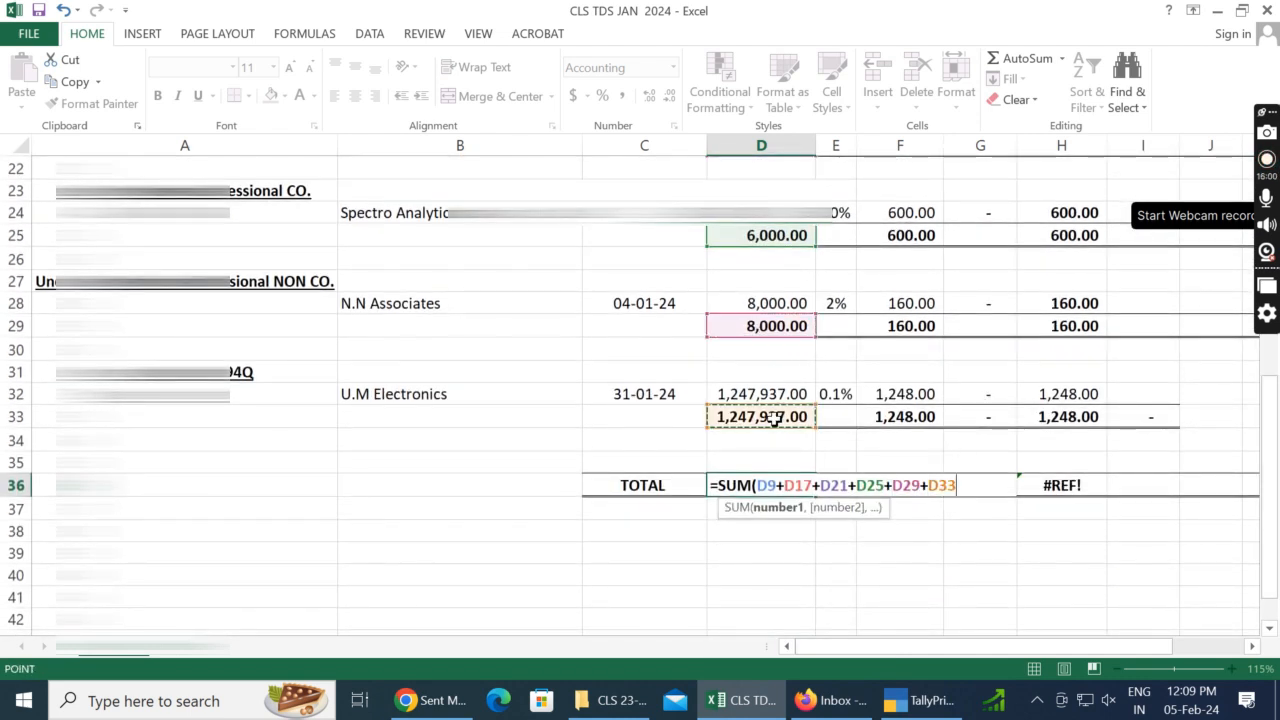
pyautogui.press('Return')
# Step: Copy the grand total formula from D36 into F36:H36
pyautogui.press('Up')
pyautogui.hotkey('ctrl', 'c')
pyautogui.press('Right')
pyautogui.press('Right')
pyautogui.hotkey('shift', 'Right')
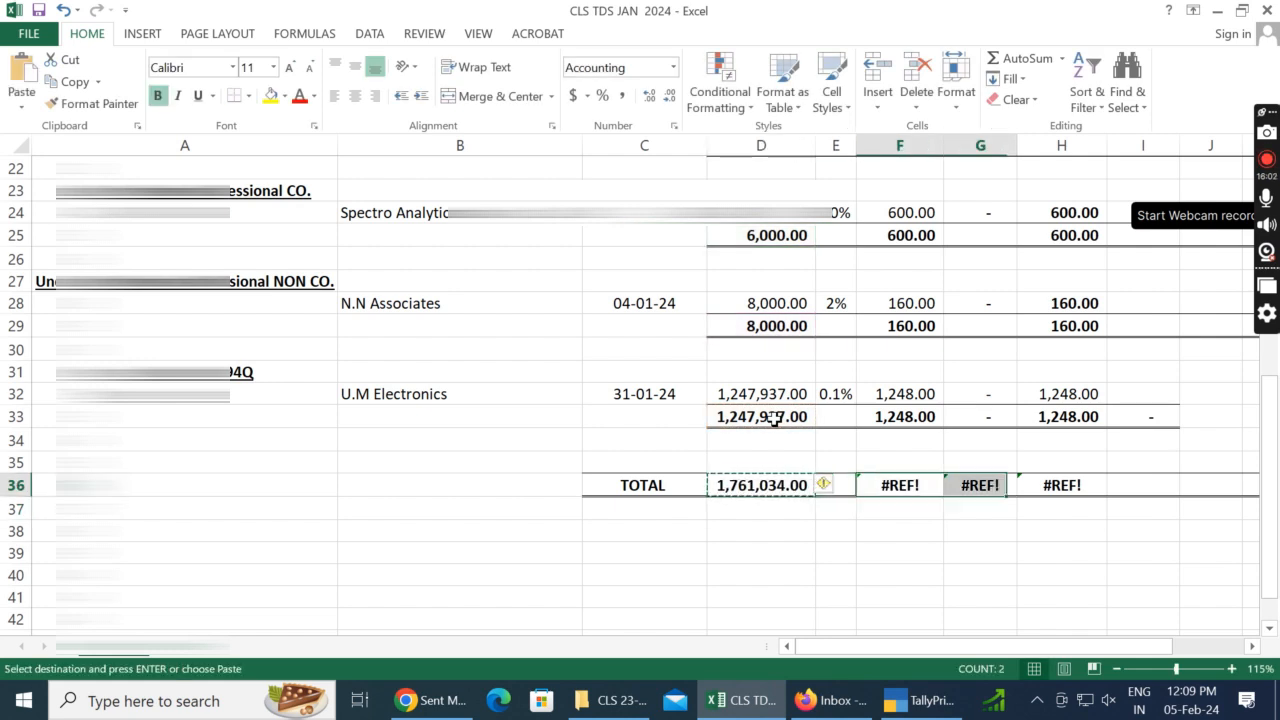
pyautogui.hotkey('shift', 'Right')
pyautogui.hotkey('ctrl', 'v')
pyautogui.press('Right')
pyautogui.press('Left')
# Step: Switch to TallyPrime, return to the TDS Payable group summary, and view the January vouchers of the TDS ON COMMISSION (NON.CO) ledger
pyautogui.hotkey('alt', 'Tab')
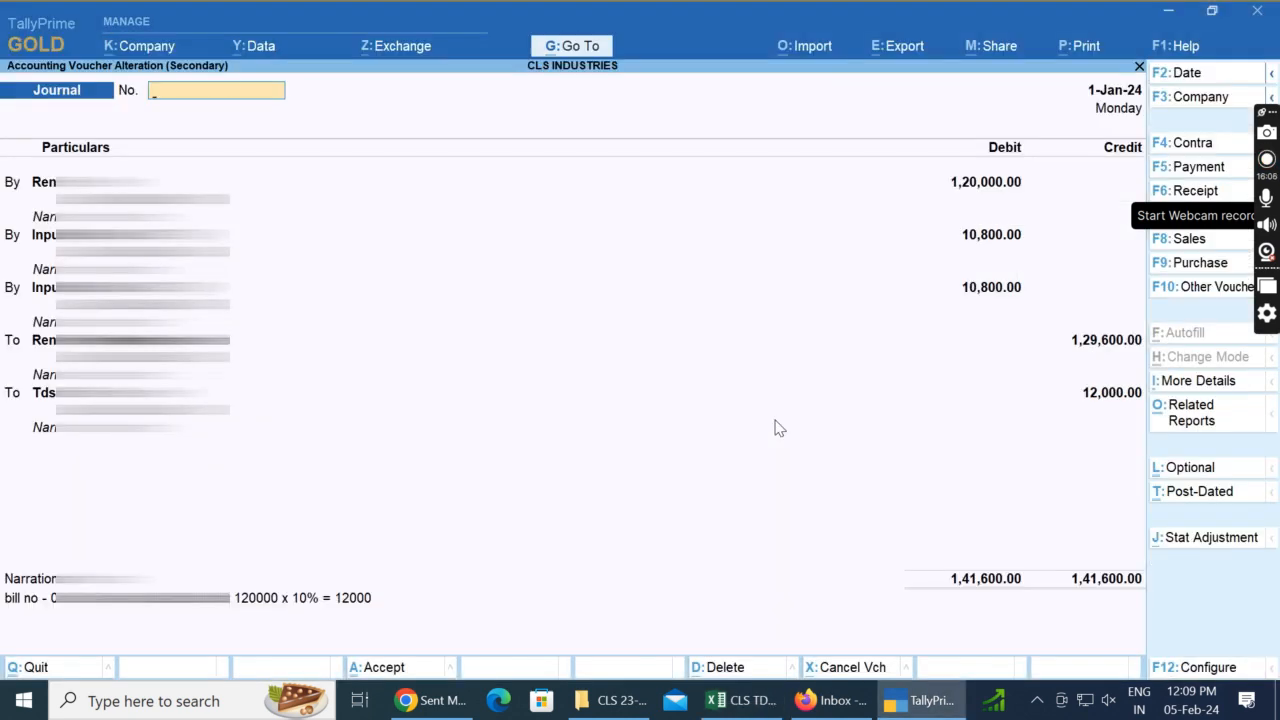
pyautogui.press('Escape')
pyautogui.press('Escape')
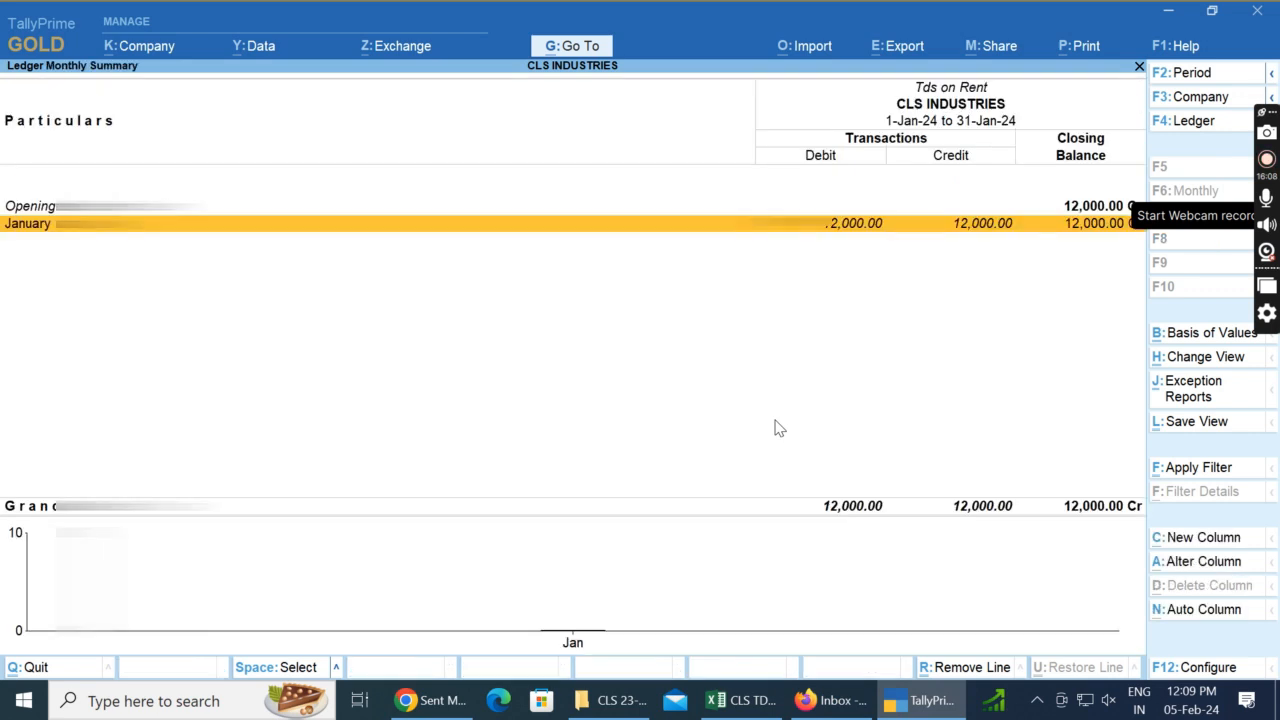
pyautogui.press('Escape')
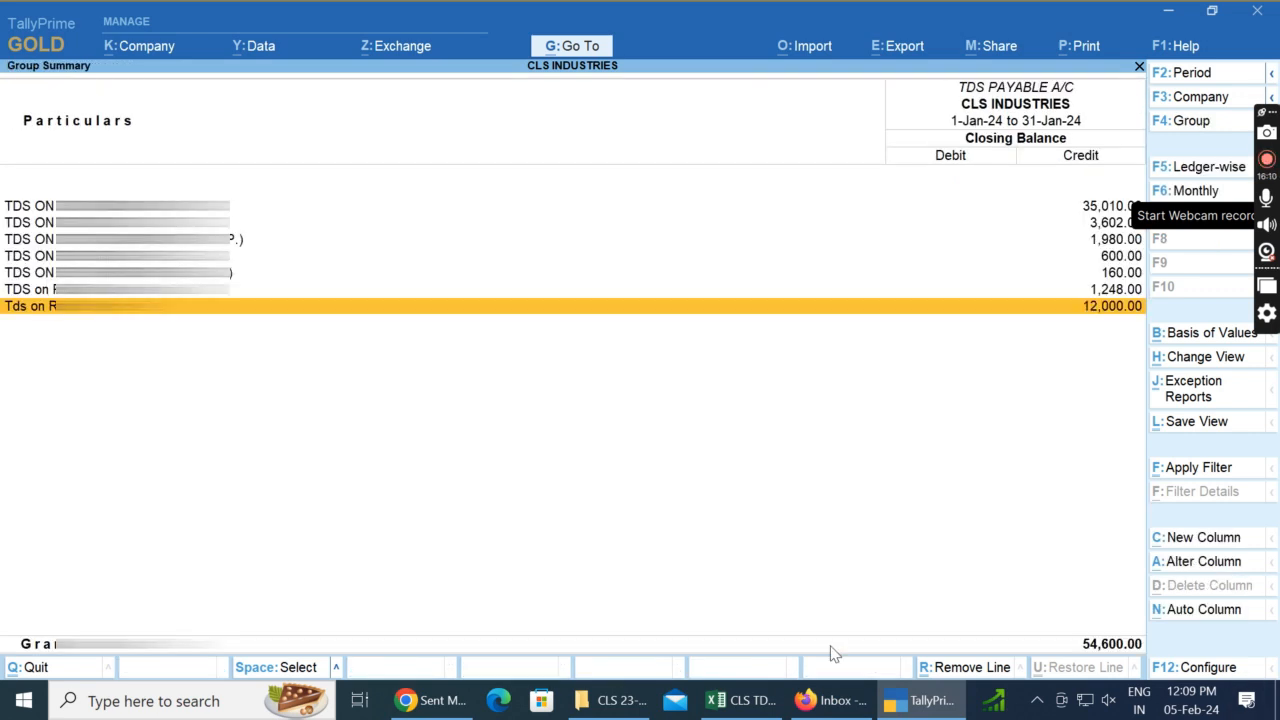
pyautogui.click(1128, 208)
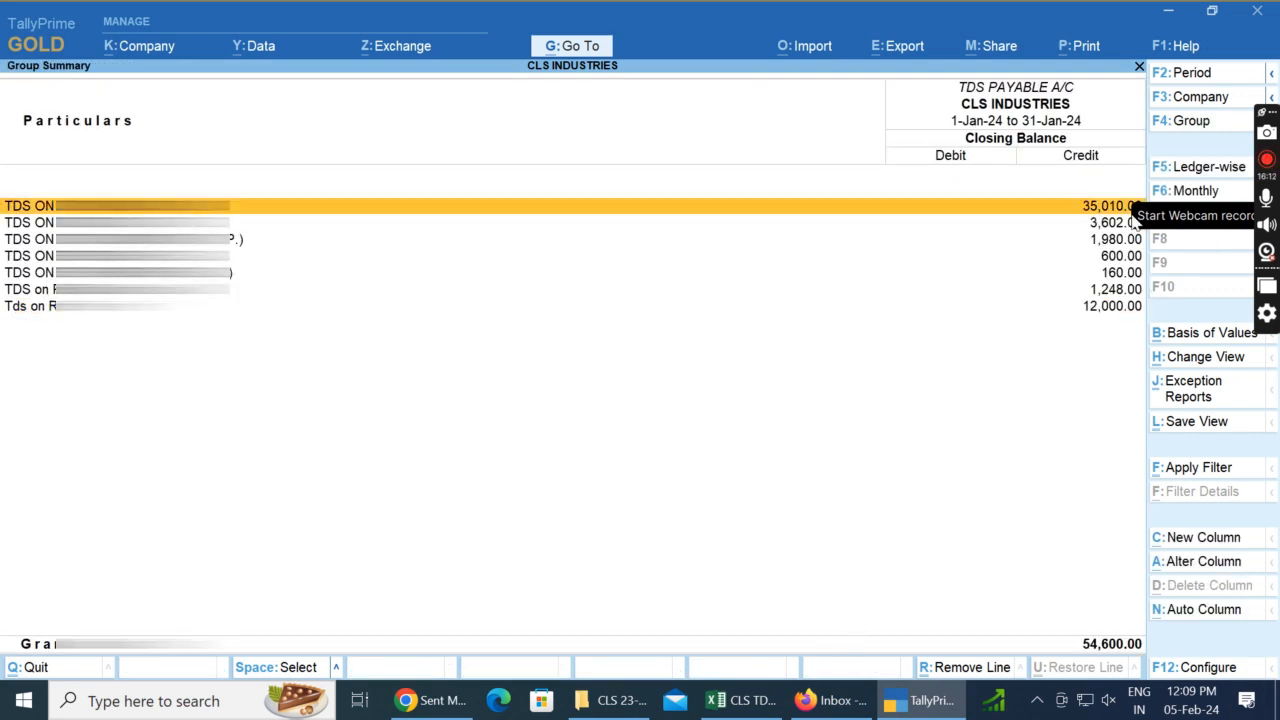
pyautogui.press('Return')
pyautogui.press('Return')
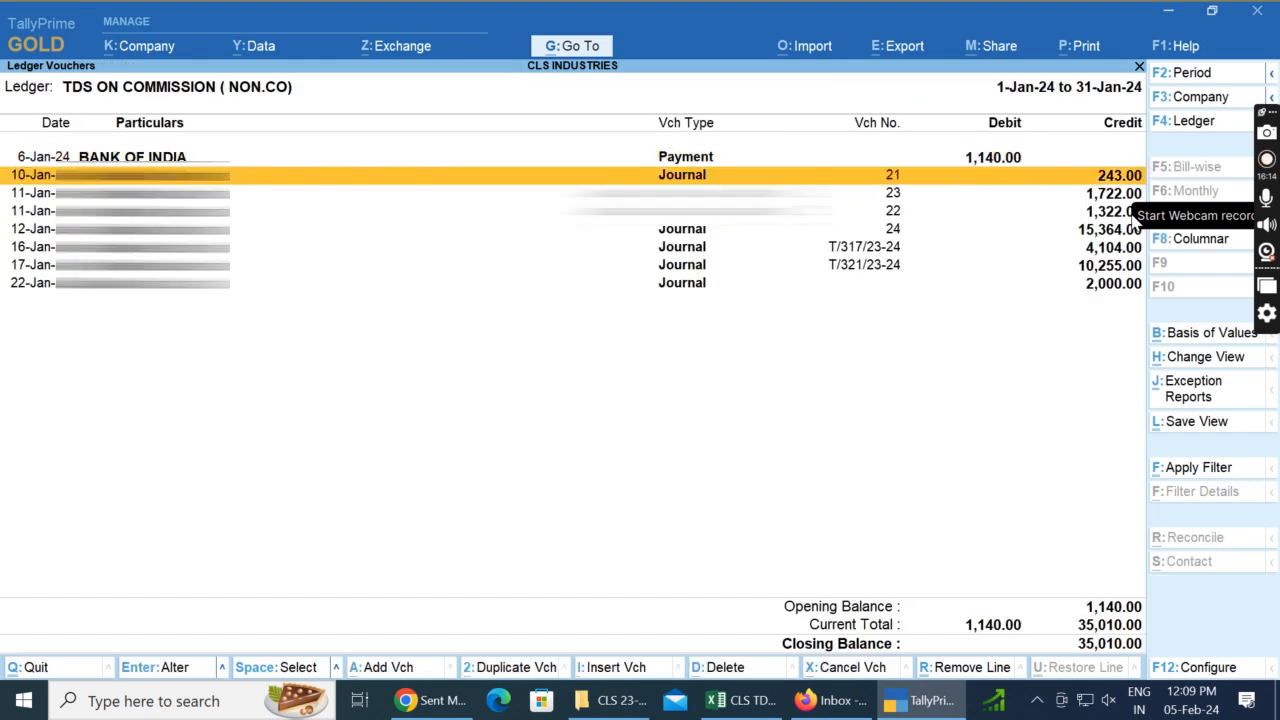
pyautogui.press('Down')
pyautogui.press('Down')
pyautogui.press('Down')
pyautogui.press('Down')
pyautogui.press('Down')
pyautogui.press('Down')
pyautogui.press('Down')
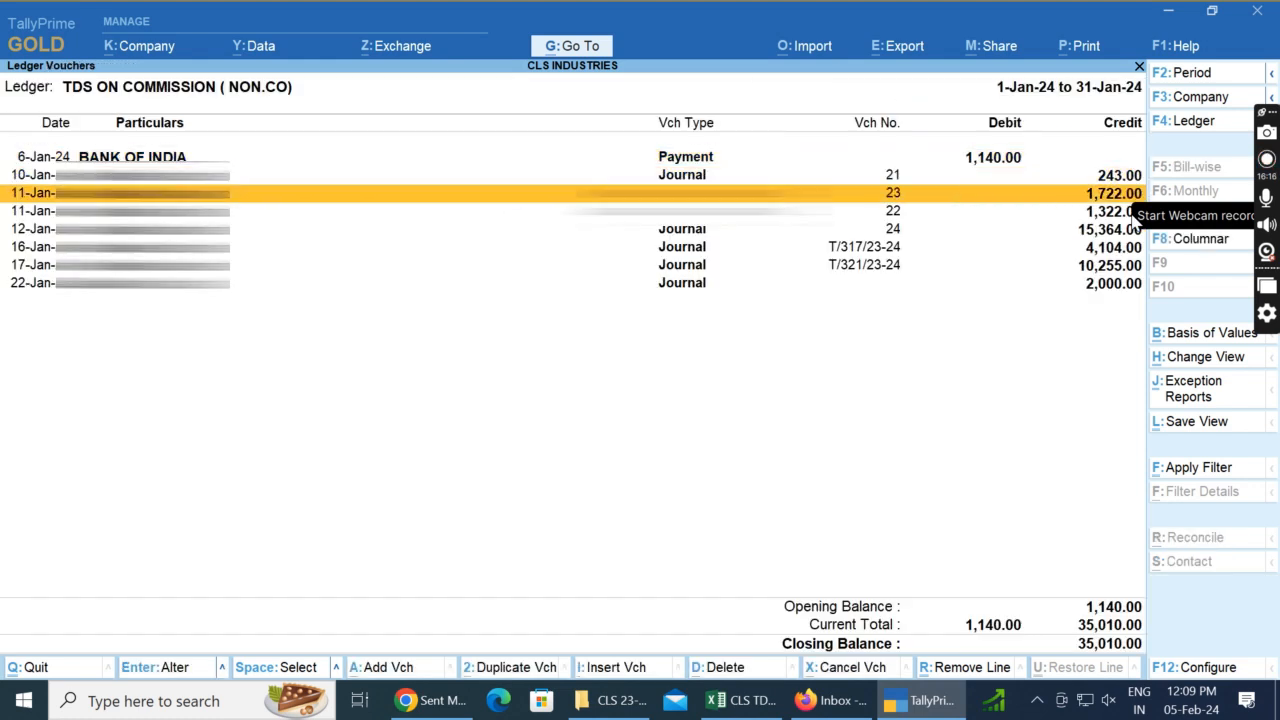
# Step: Switch back to Excel and insert seven entire blank rows above the TOTAL row for a commission section
pyautogui.hotkey('alt', 'Tab')
pyautogui.press('Left')
pyautogui.press('Left')
pyautogui.press('Left')
pyautogui.press('Left')
pyautogui.press('Left')
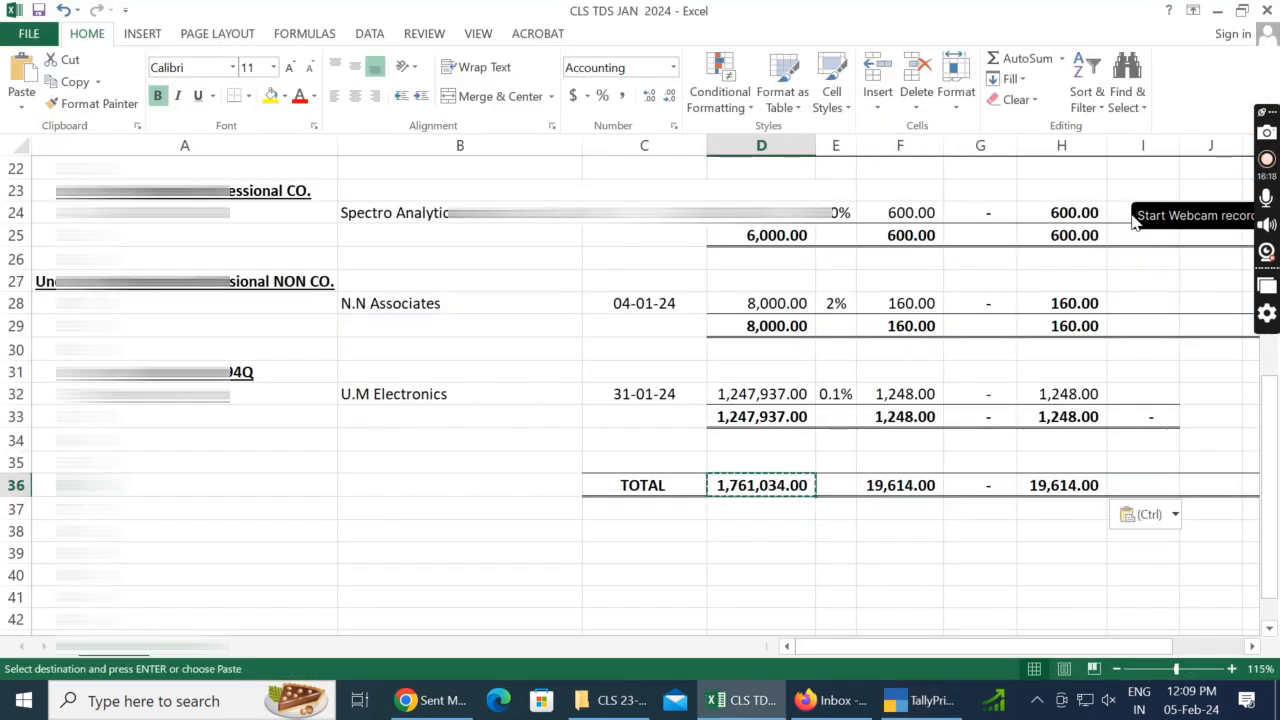
pyautogui.press('Up')
pyautogui.press('Up')
pyautogui.press('Up')
pyautogui.press('Up')
pyautogui.press('Up')
pyautogui.press('Up')
pyautogui.press('Up')
pyautogui.press('Up')
pyautogui.press('Up')
pyautogui.press('Up')
pyautogui.press('Up')
pyautogui.press('Up')
pyautogui.press('Up')
pyautogui.press('Up')
pyautogui.press('Up')
pyautogui.press('Up')
pyautogui.press('Up')
pyautogui.press('Up')
pyautogui.press('Up')
pyautogui.press('Up')
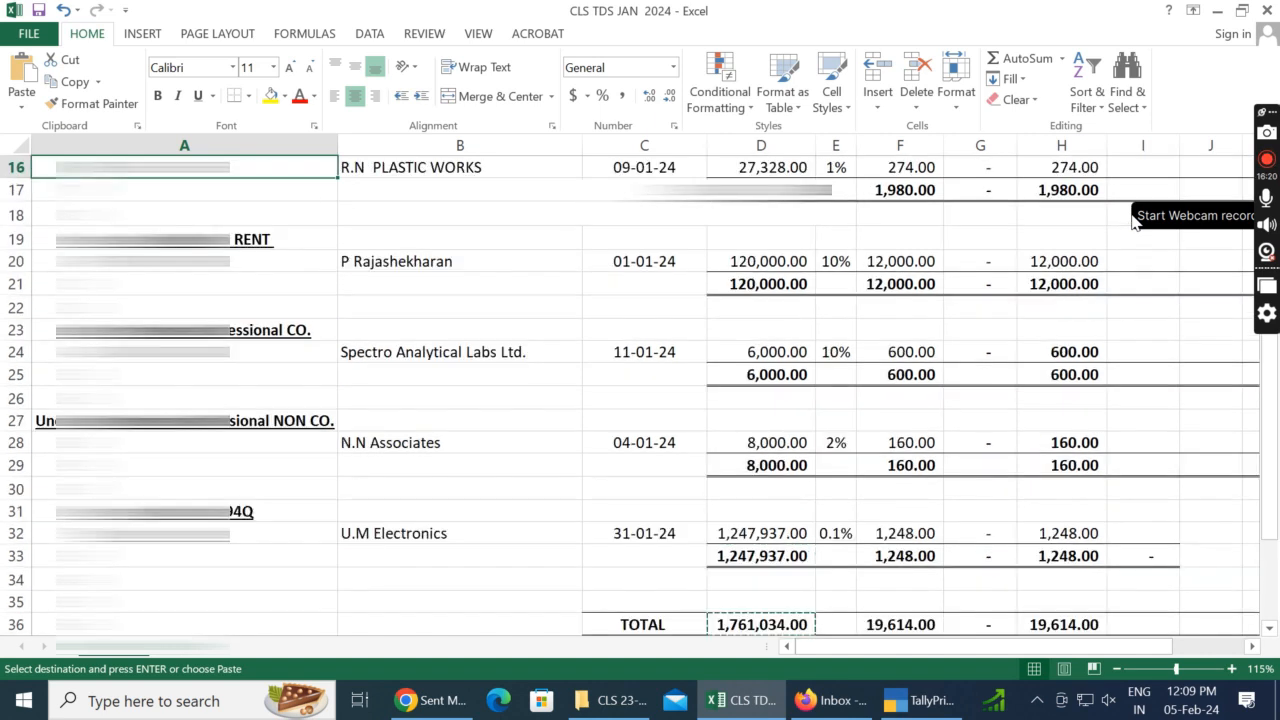
pyautogui.press('Down')
pyautogui.press('Down')
pyautogui.press('Down')
pyautogui.press('Down')
pyautogui.press('Down')
pyautogui.press('Down')
pyautogui.press('Down')
pyautogui.press('Down')
pyautogui.press('Down')
pyautogui.press('Down')
pyautogui.press('Down')
pyautogui.press('Down')
pyautogui.press('Down')
pyautogui.press('Down')
pyautogui.press('Down')
pyautogui.press('Down')
pyautogui.press('Down')
pyautogui.press('Down')
pyautogui.press('Down')
pyautogui.press('Down')
pyautogui.press('Down')
pyautogui.press('Down')
pyautogui.press('Down')
pyautogui.press('Down')
pyautogui.press('Up')
pyautogui.press('Right')
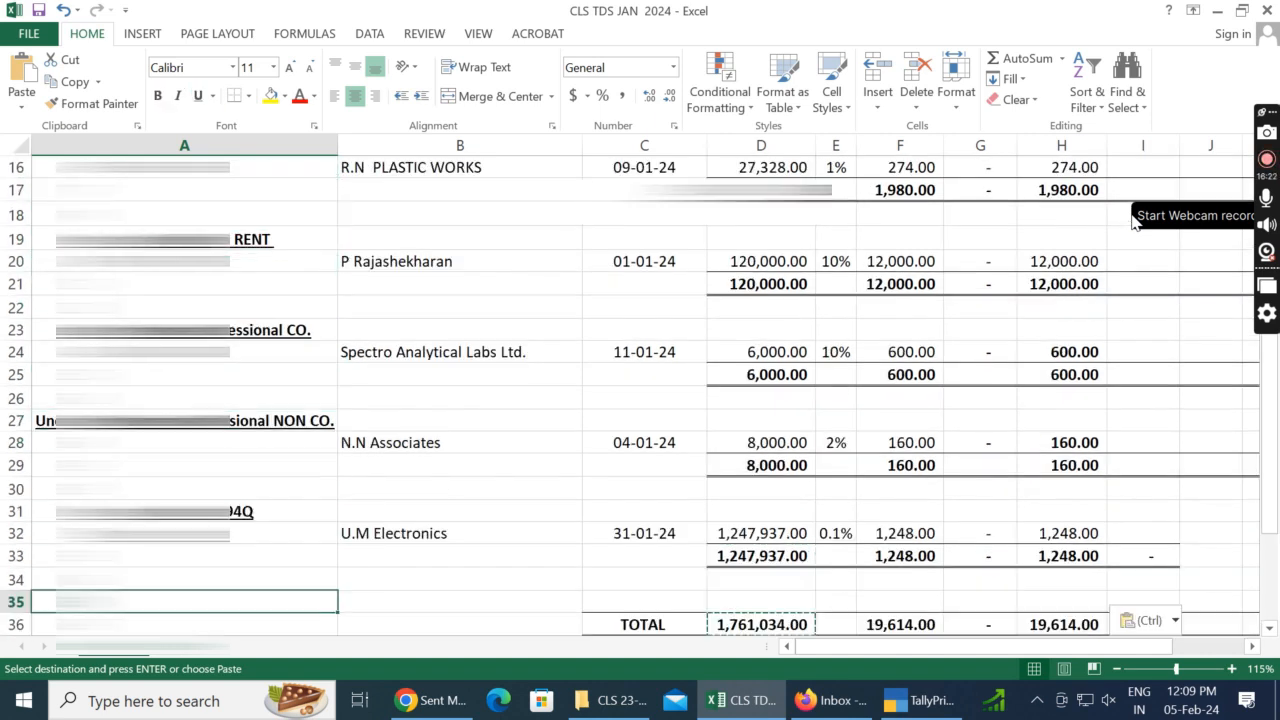
pyautogui.press('Left')
pyautogui.hotkey('ctrl', 'shift', '+')
pyautogui.press('r')
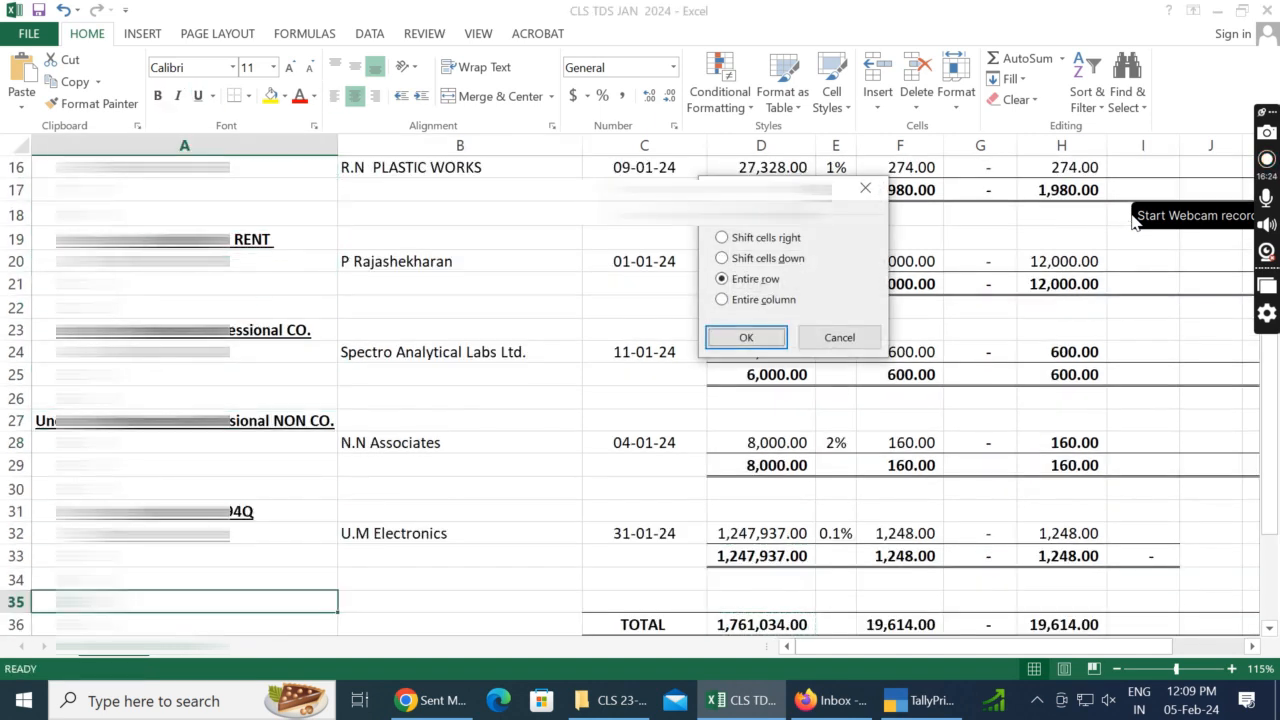
pyautogui.press('Return')
# Step: Copy the 194Q section heading from A31 into A34
pyautogui.press('Up')
pyautogui.press('Up')
pyautogui.press('Up')
pyautogui.press('Up')
pyautogui.hotkey('ctrl', 'c')
pyautogui.press('Down')
pyautogui.press('Down')
pyautogui.press('Down')
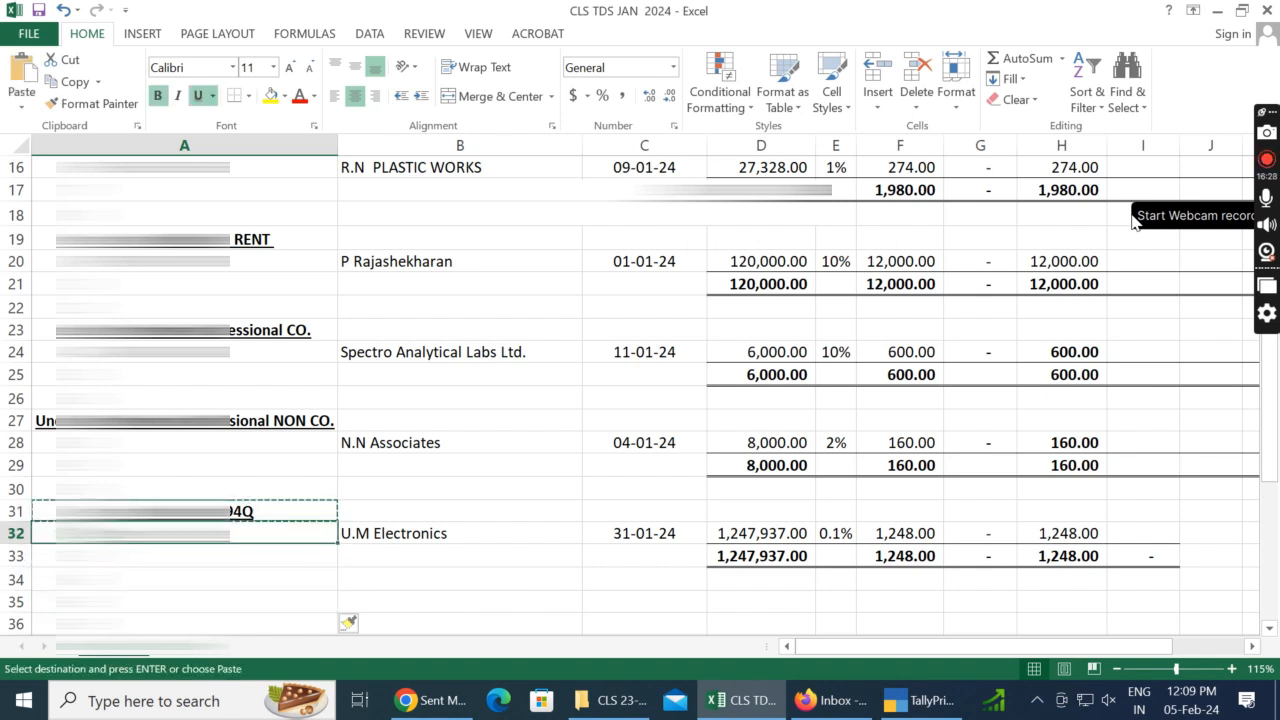
pyautogui.hotkey('ctrl', 'v')
# Step: Edit the copied heading in A34 so the section reads 194H Commission
pyautogui.press('F2')
pyautogui.press('BackSpace')
pyautogui.press('BackSpace')
pyautogui.press('BackSpace')
pyautogui.write('1')
pyautogui.press('BackSpace')
pyautogui.write('94h')
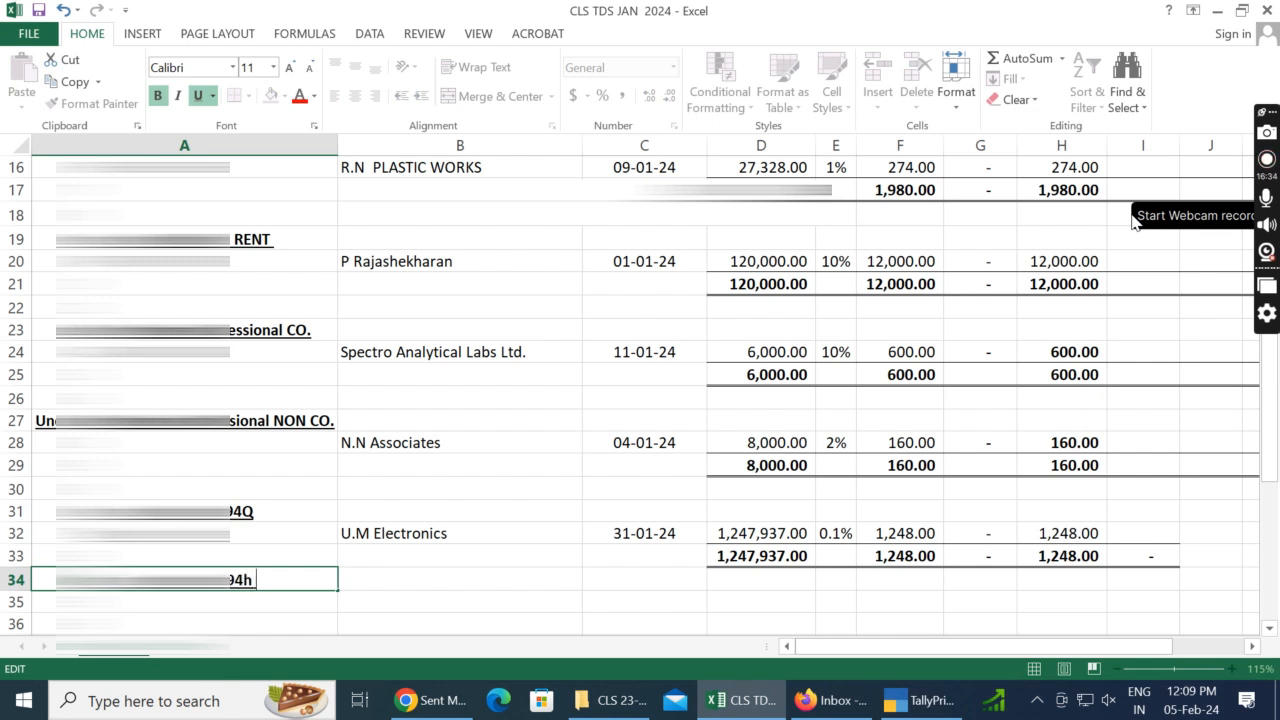
pyautogui.press('BackSpace')
pyautogui.write('H cOM')
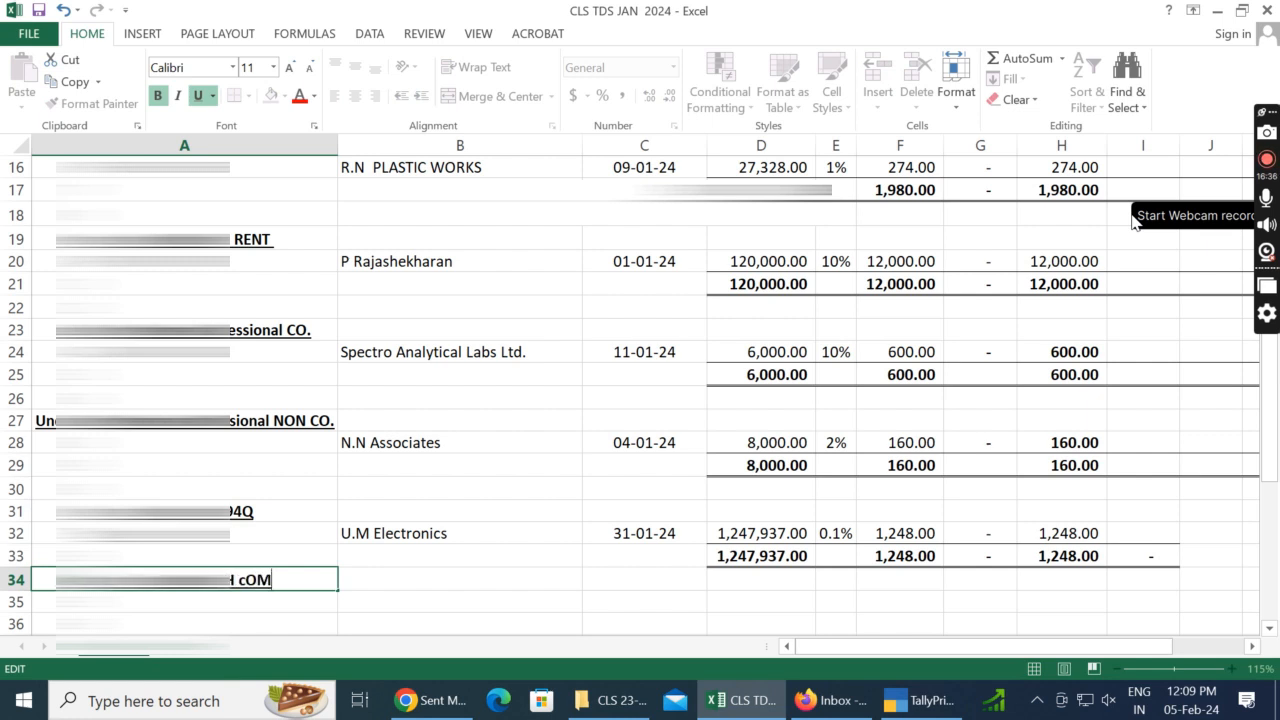
pyautogui.write('MISSION')
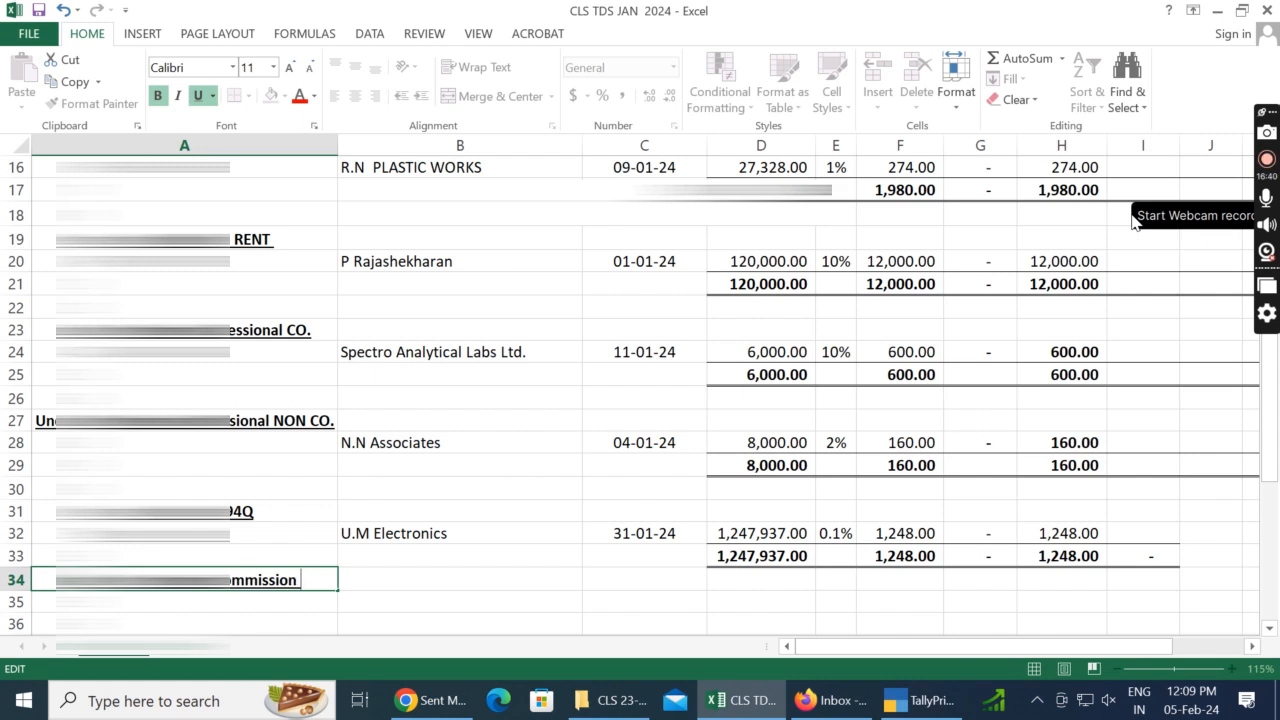
pyautogui.press('Return')
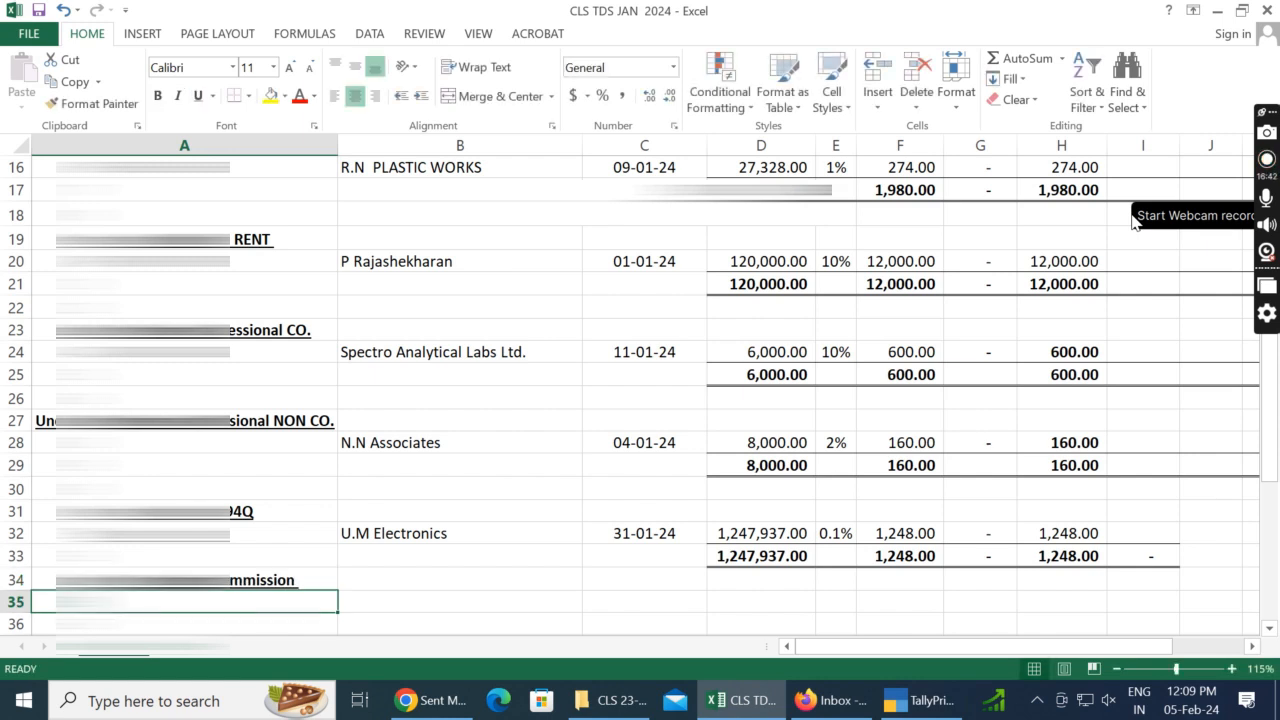
# Step: Open the 10-Jan commission voucher no. 21 in TallyPrime and copy the party name Durga Agency into B35 of the Excel sheet
pyautogui.hotkey('alt', 'Tab')
pyautogui.press('Up')
pyautogui.press('Up')
pyautogui.press('Up')
pyautogui.press('Up')
pyautogui.press('Up')
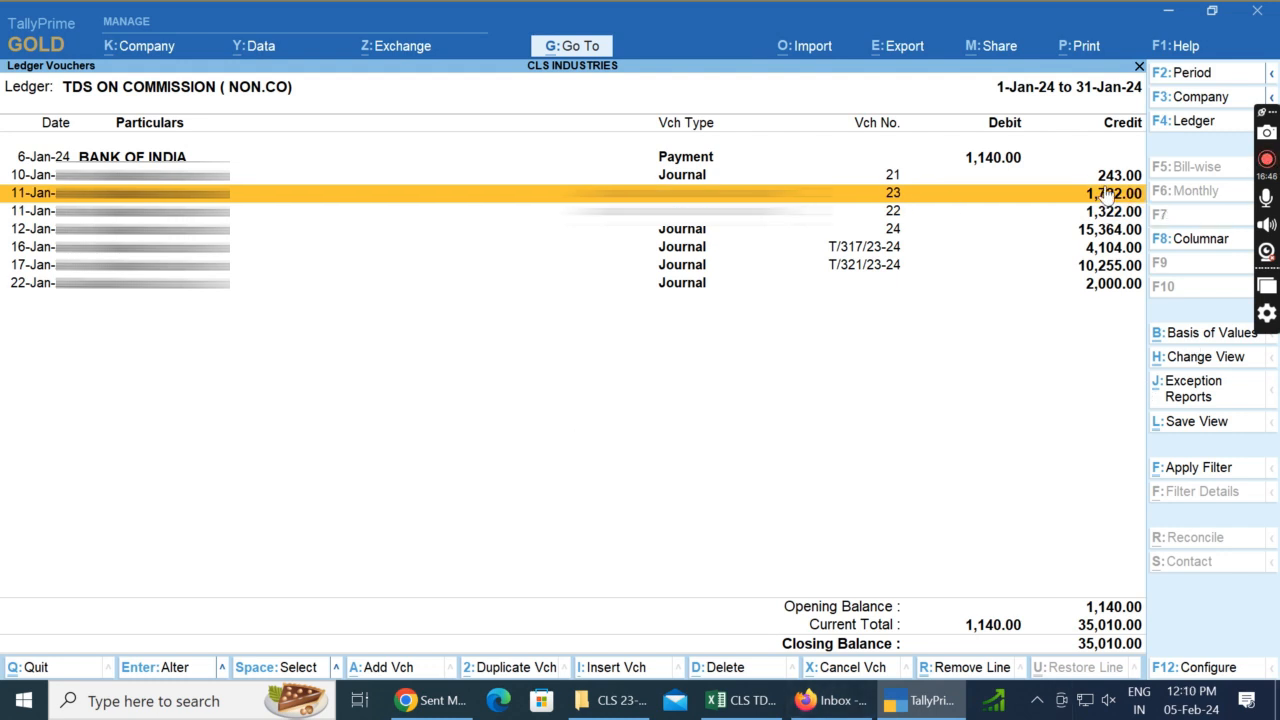
pyautogui.press('Up')
pyautogui.press('Return')
pyautogui.press('Return')
pyautogui.press('Return')
pyautogui.press('Return')
pyautogui.press('Return')
pyautogui.press('Return')
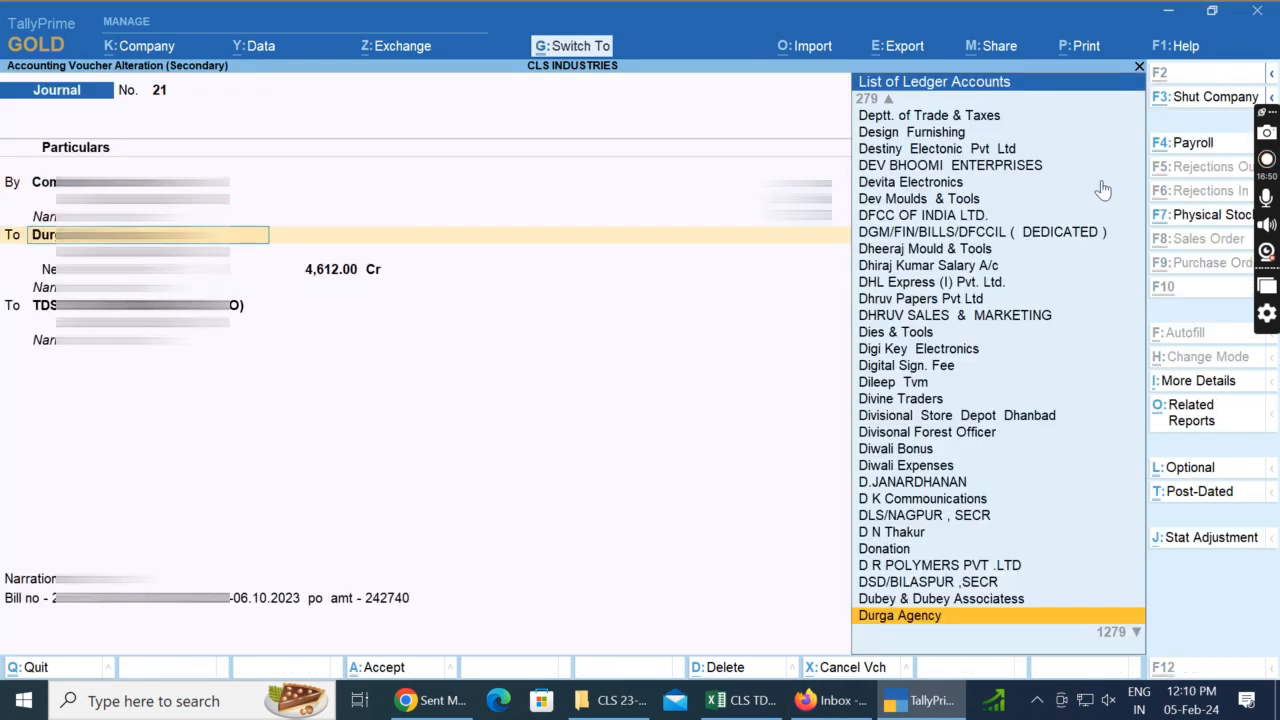
pyautogui.hotkey('alt', 'Tab')
pyautogui.hotkey('ctrl', 'v')
# Step: Open Durga Agency's ledger master in TallyPrime and copy its PAN into A35 of the Excel sheet
pyautogui.hotkey('alt', 'Tab')
pyautogui.hotkey('ctrl', 'Return')
pyautogui.hotkey('ctrl', 'End')
pyautogui.press('Up')
pyautogui.press('Up')
pyautogui.press('Up')
pyautogui.press('Up')
pyautogui.press('Up')
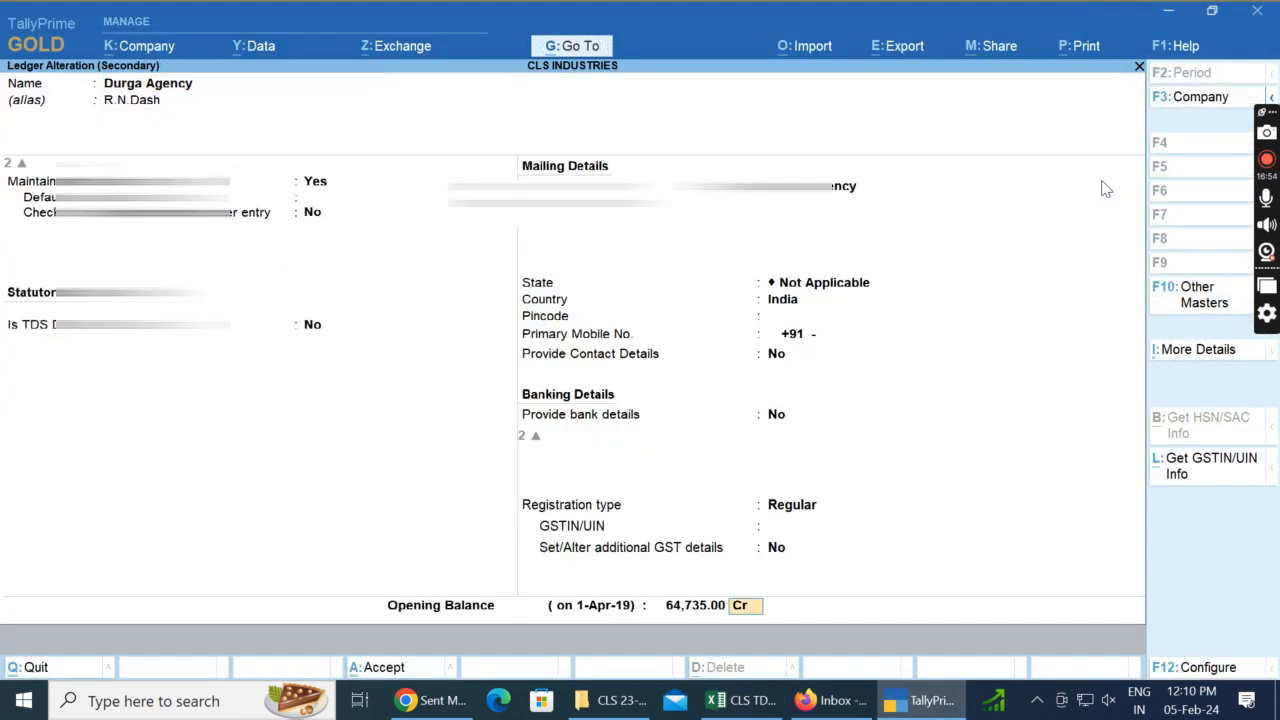
pyautogui.press('Up')
pyautogui.press('Up')
pyautogui.press('Down')
pyautogui.press('Down')
pyautogui.press('Down')
pyautogui.press('Down')
pyautogui.press('Up')
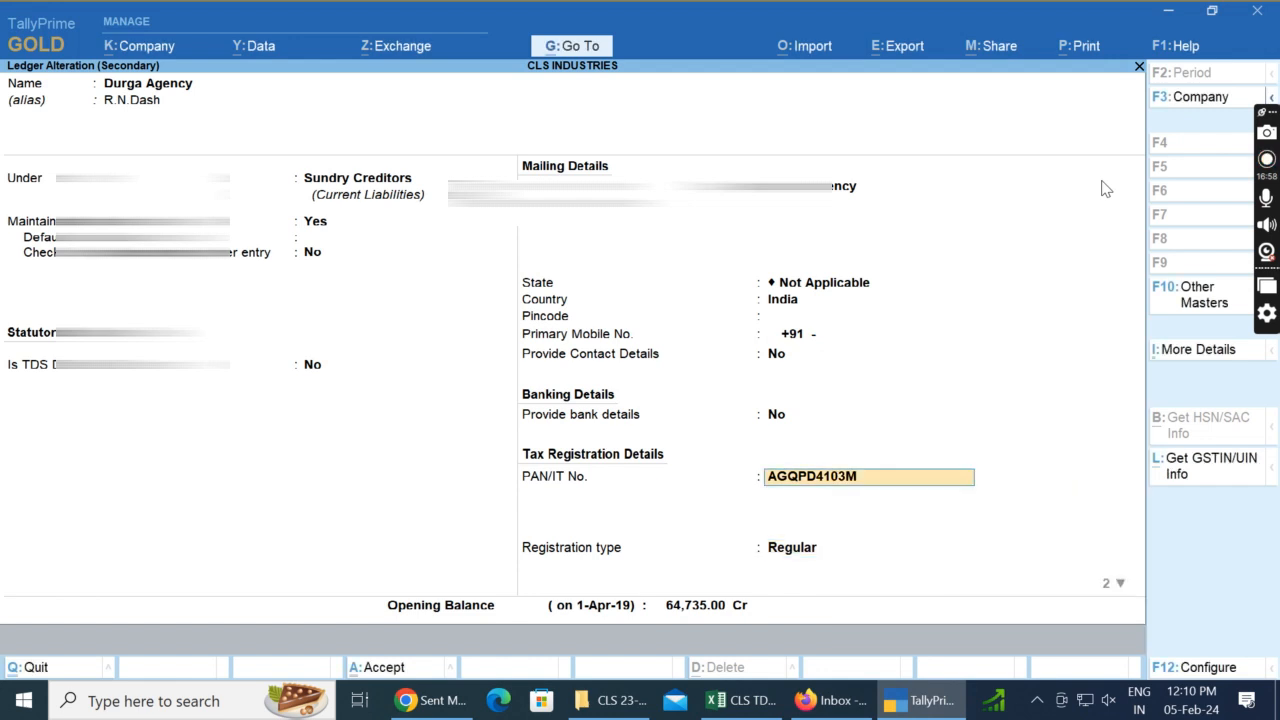
pyautogui.hotkey('alt', 'Tab')
pyautogui.press('Left')
pyautogui.hotkey('ctrl', 'v')
# Step: Close the ledger master in TallyPrime, check the voucher's date, and enter 10/01/2024 in C35 of the Excel sheet
pyautogui.hotkey('alt', 'Tab')
pyautogui.press('Escape')
pyautogui.press('Escape')
pyautogui.press('Return')
pyautogui.hotkey('alt', 'Tab')
pyautogui.press('Right')
pyautogui.press('Right')
pyautogui.press('Right')
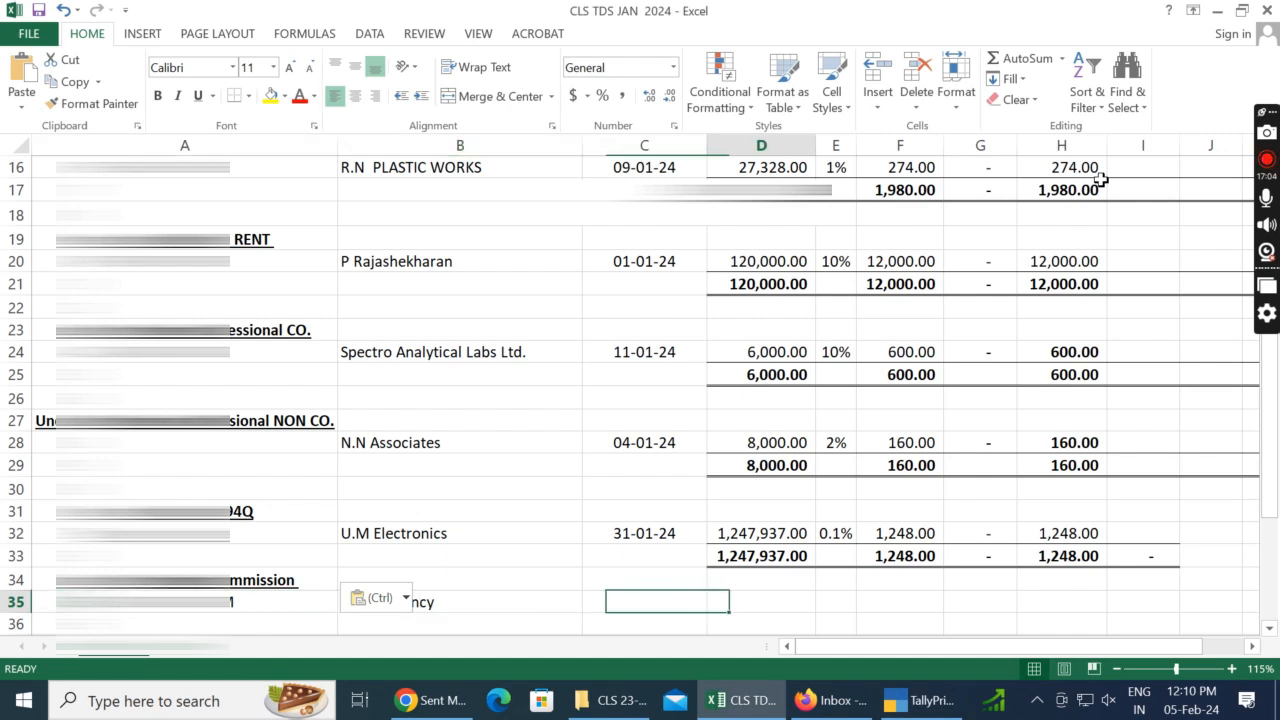
pyautogui.scroll(-3, 660, 400)
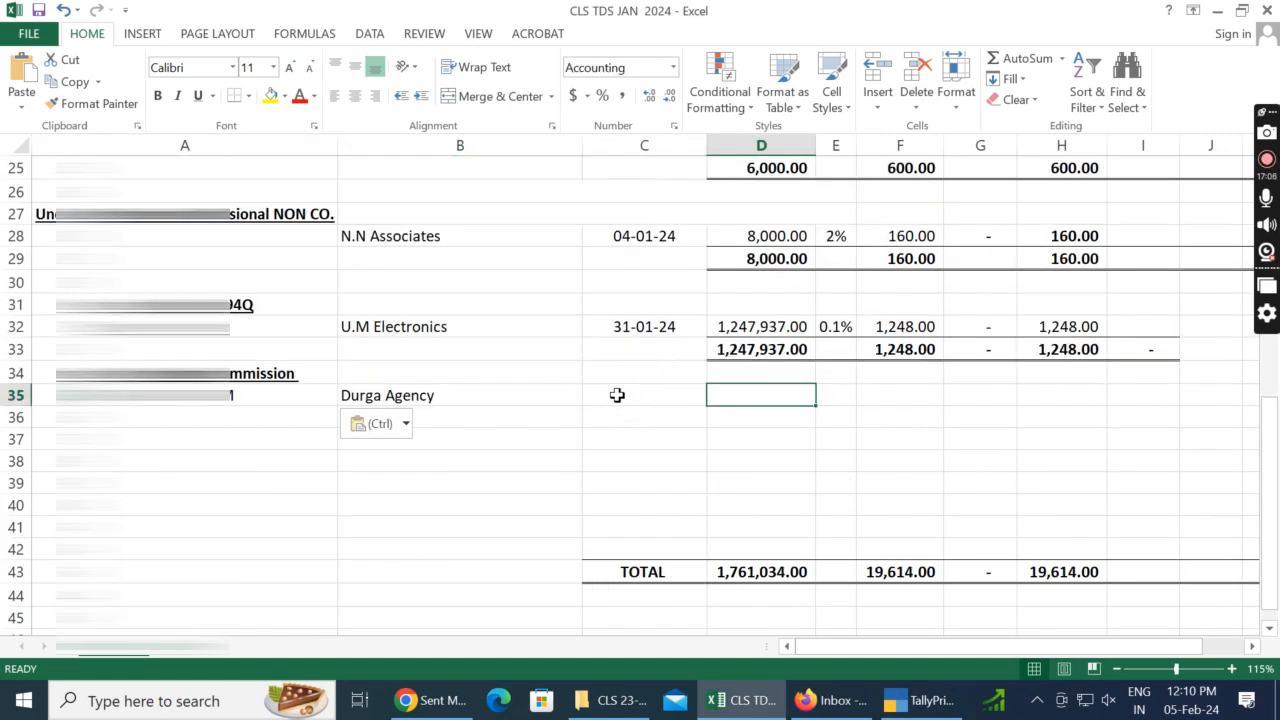
pyautogui.click(617, 395)
pyautogui.hotkey('alt', 'Tab')
pyautogui.hotkey('alt', 'Tab')
pyautogui.write('10/01/2024')
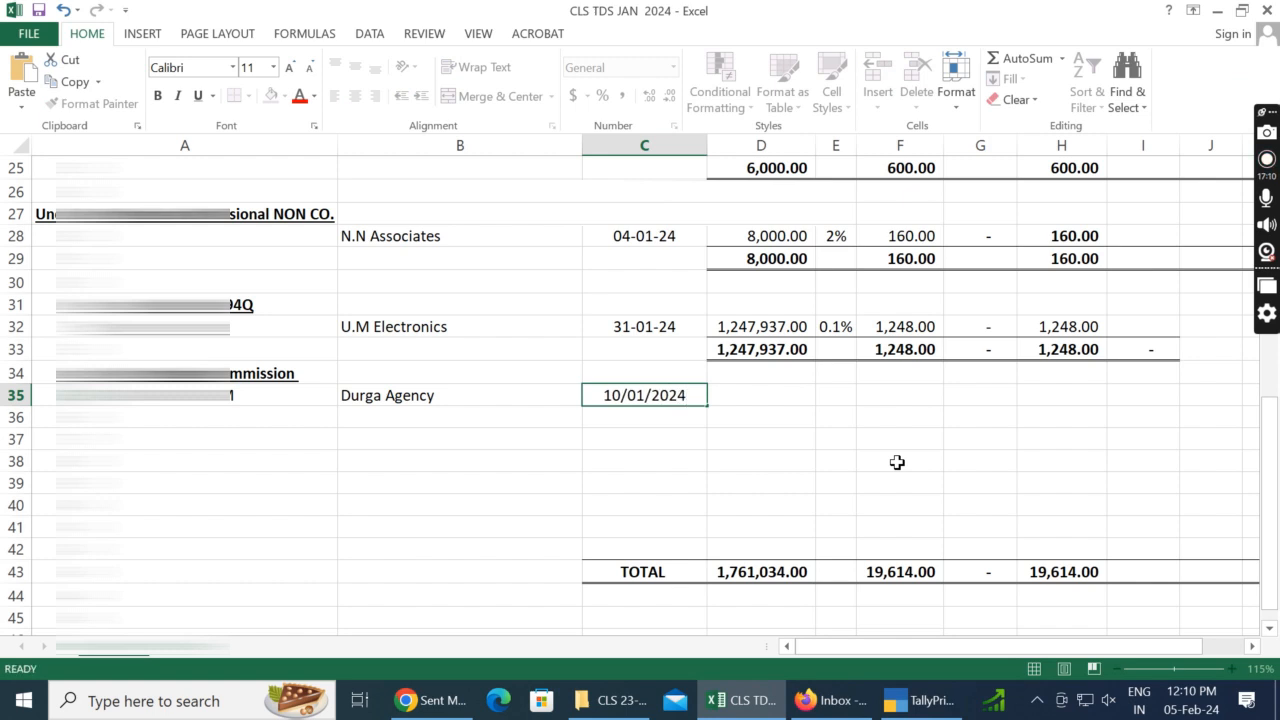
pyautogui.press('Tab')
# Step: Check the commission amount in the TallyPrime voucher, then enter 4855 in D35 and the TDS rate 5% in E35 of the Excel sheet
pyautogui.hotkey('alt', 'Tab')
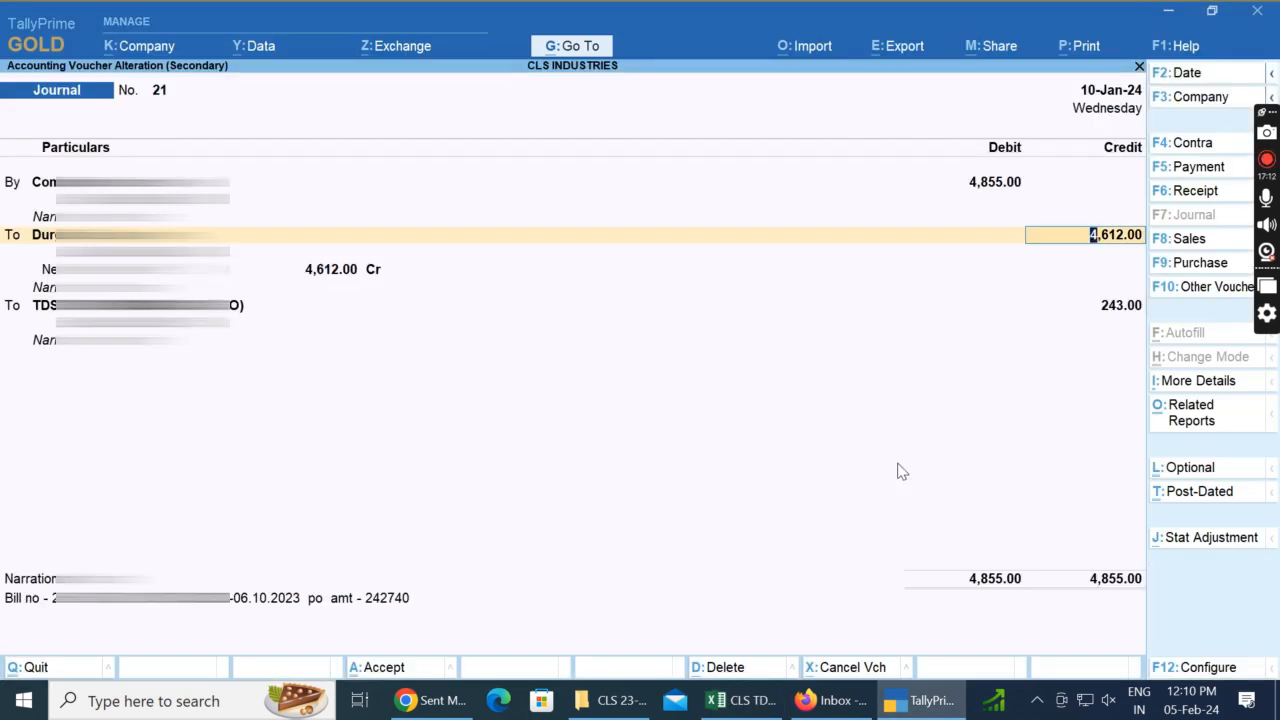
pyautogui.hotkey('alt', 'Tab')
pyautogui.hotkey('alt', 'Tab')
pyautogui.hotkey('alt', 'Tab')
pyautogui.hotkey('alt', 'Tab')
pyautogui.hotkey('alt', 'Tab')
pyautogui.write('485')
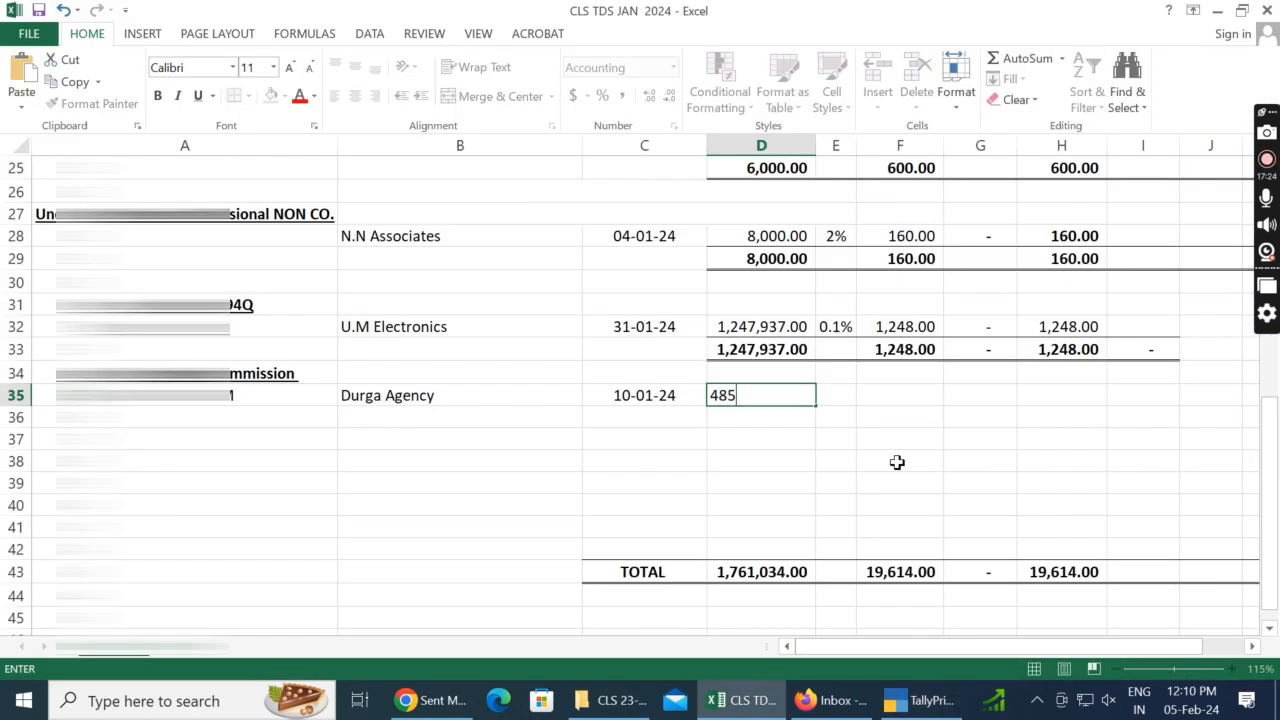
pyautogui.press('Tab')
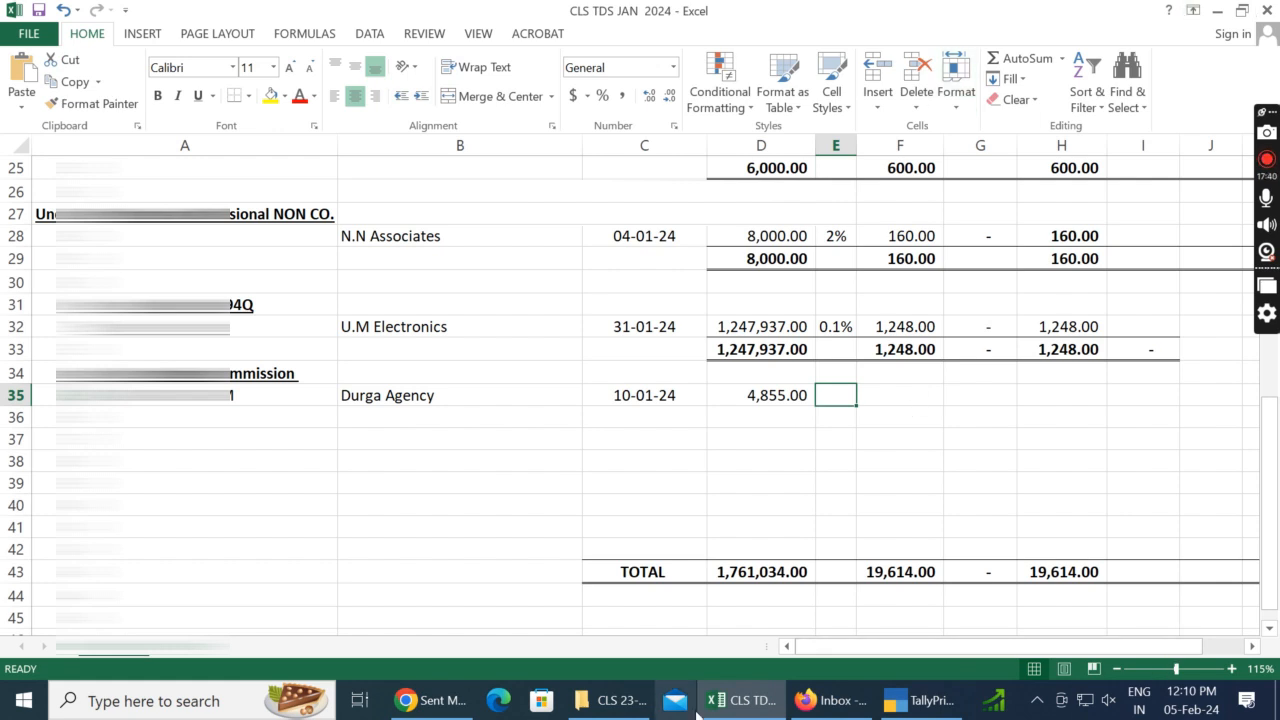
pyautogui.write('5%')
pyautogui.press('Return')
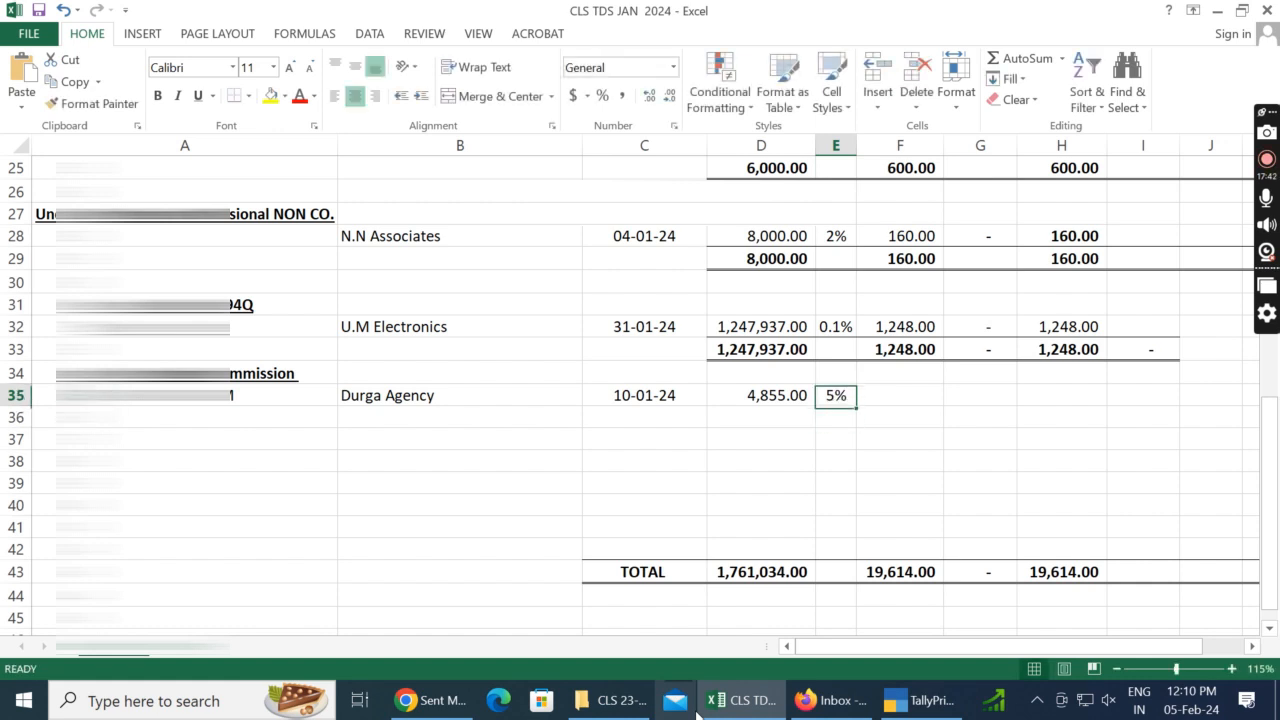
# Step: Calculate the TDS in F35 as D35 times E35, then replace the formula with the rounded amount 243
pyautogui.press('Up')
pyautogui.press('Right')
pyautogui.write('=')
pyautogui.press('Left')
pyautogui.press('Left')
pyautogui.write('*')
pyautogui.press('Left')
pyautogui.press('Return')
pyautogui.press('Up')
pyautogui.press('F2')
pyautogui.press('Escape')
pyautogui.write('243')
pyautogui.press('Return')
pyautogui.press('Up')
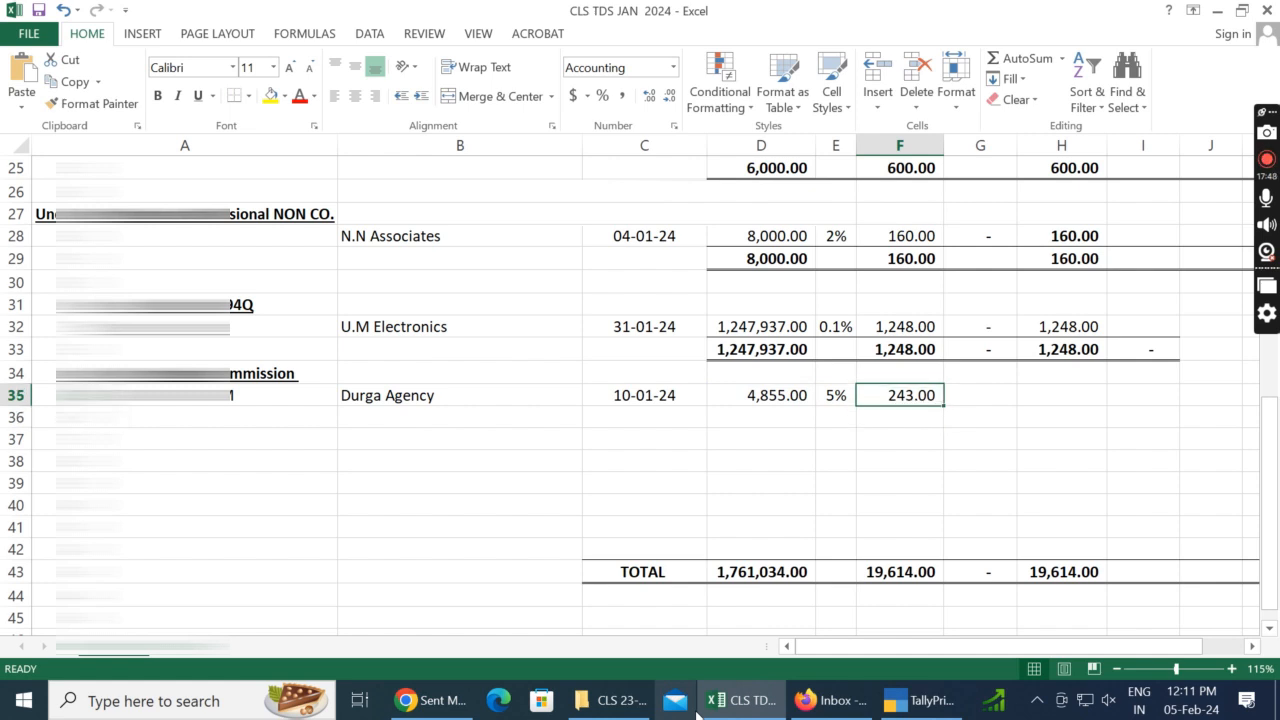
# Step: Enter 0 in G35 and a formula in H35 that adds F35 and G35
pyautogui.press('Right')
pyautogui.write('0')
pyautogui.press('Right')
pyautogui.write('=')
pyautogui.press('Left')
pyautogui.press('Right')
pyautogui.press('Escape')
pyautogui.write('=')
pyautogui.press('Left')
pyautogui.press('Left')
pyautogui.write('+')
pyautogui.press('Left')
pyautogui.press('Return')
pyautogui.press('Left')
pyautogui.press('Left')
pyautogui.press('Left')
pyautogui.press('Left')
pyautogui.press('Left')
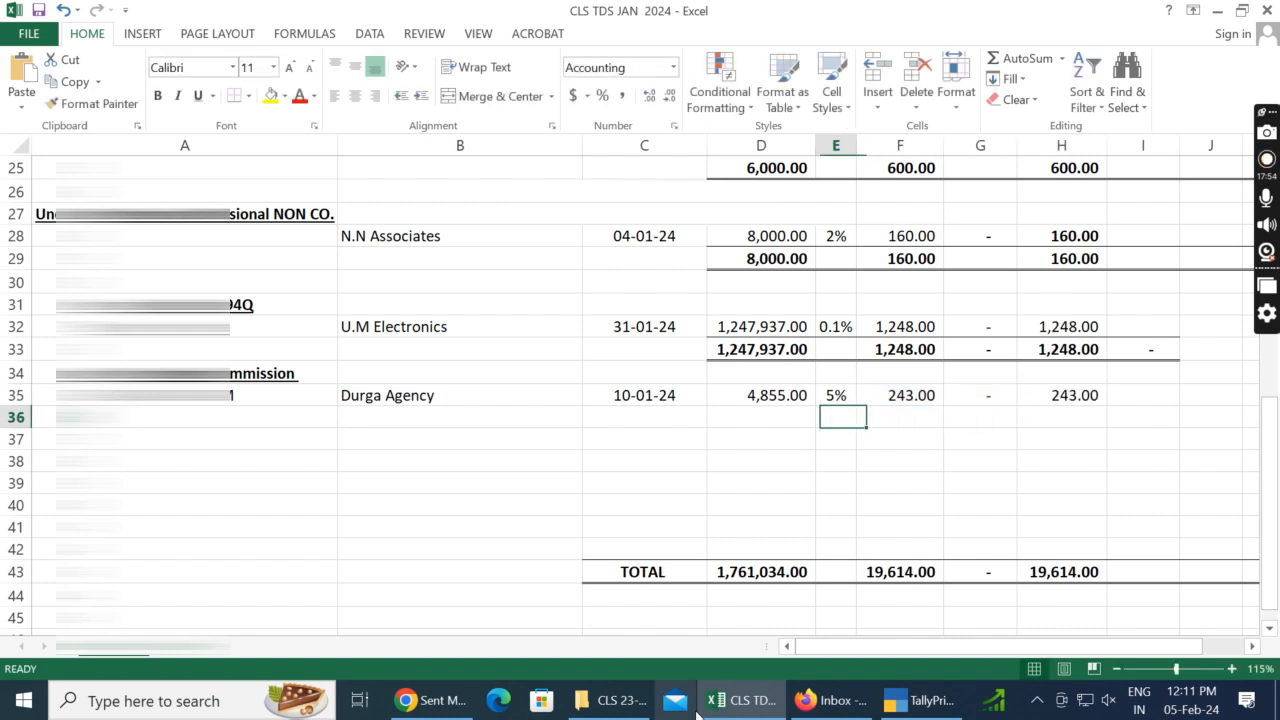
pyautogui.press('Right')
# Step: Switch to TallyPrime, close voucher no. 21 and open the 11-Jan journal voucher no. 23
pyautogui.hotkey('alt', 'Tab')
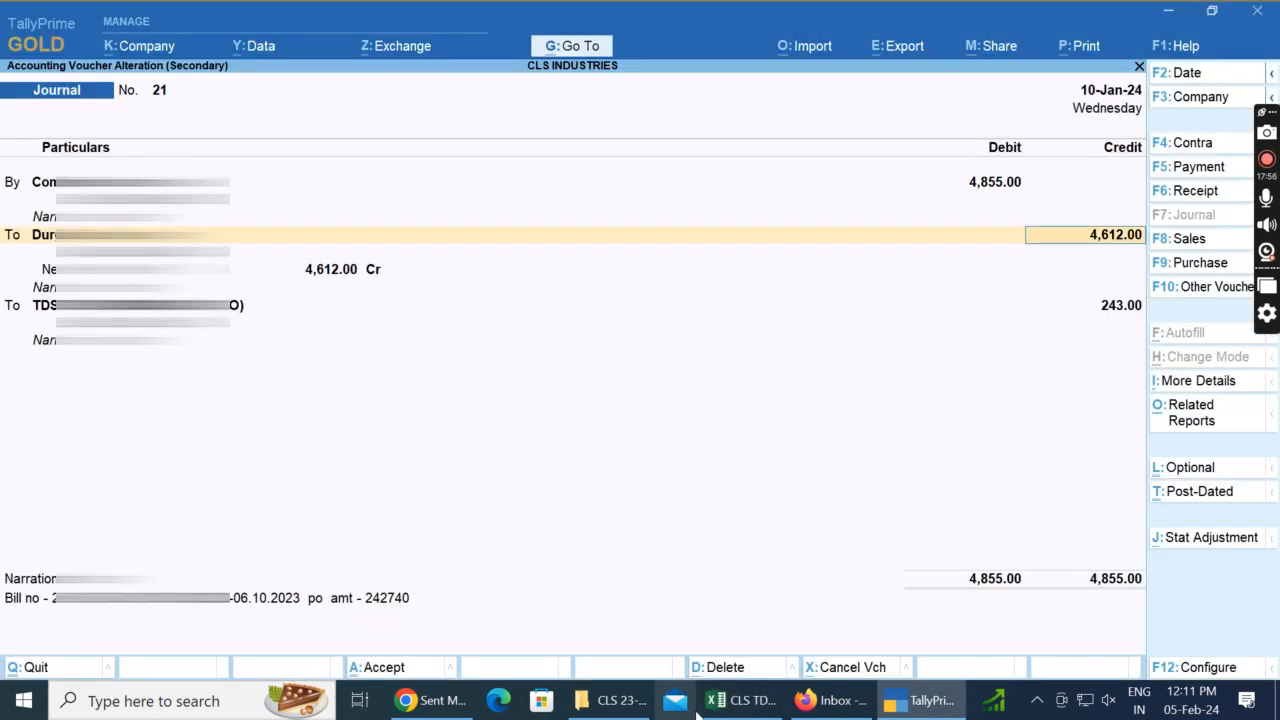
pyautogui.press('Escape')
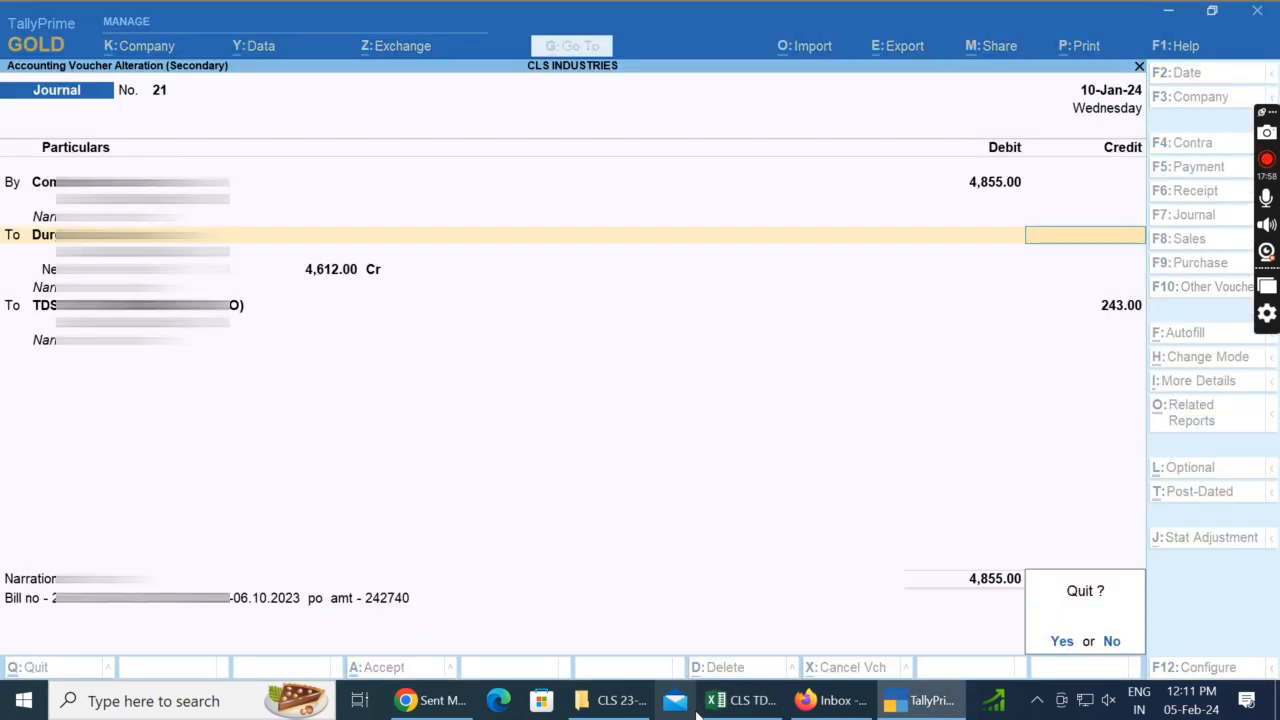
pyautogui.press('y')
pyautogui.press('Down')
pyautogui.press('Return')
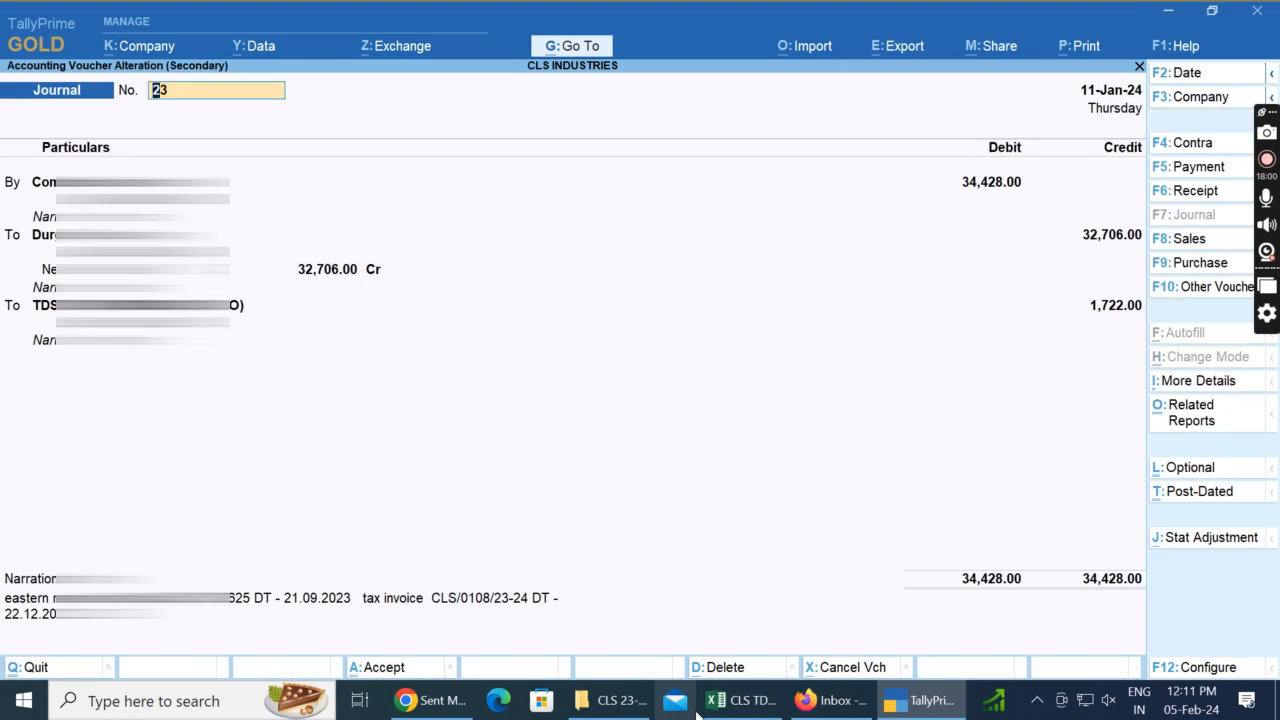
# Step: Back in the Excel sheet, fill the party name Durga Agency and its PAN down from row 35 into B36 and A36
pyautogui.hotkey('alt', 'Tab')
pyautogui.press('Left')
pyautogui.press('Left')
pyautogui.press('Left')
pyautogui.press('Right')
pyautogui.hotkey('ctrl', 'd')
pyautogui.press('Left')
pyautogui.hotkey('ctrl', 'd')
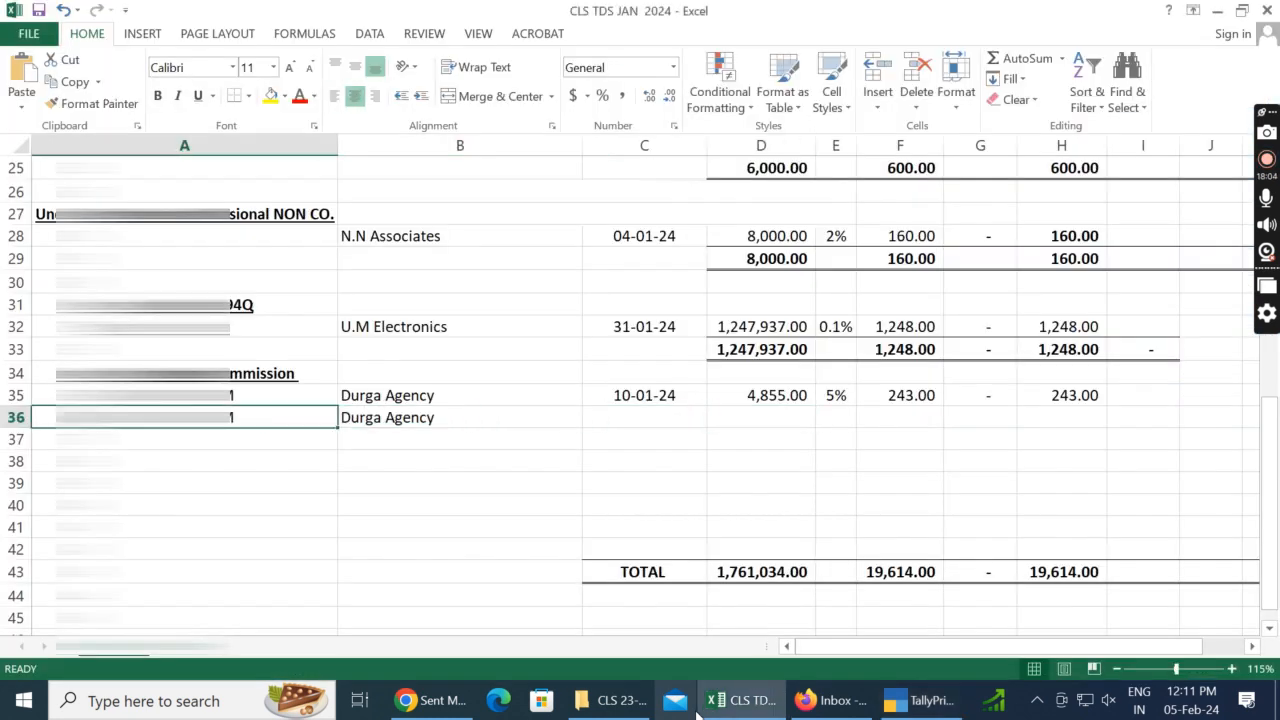
# Step: Check the date of voucher no. 23 in TallyPrime and enter 11/01/2024 in C36 of the Excel sheet
pyautogui.press('Right')
pyautogui.press('Right')
pyautogui.press('Right')
pyautogui.hotkey('alt', 'Tab')
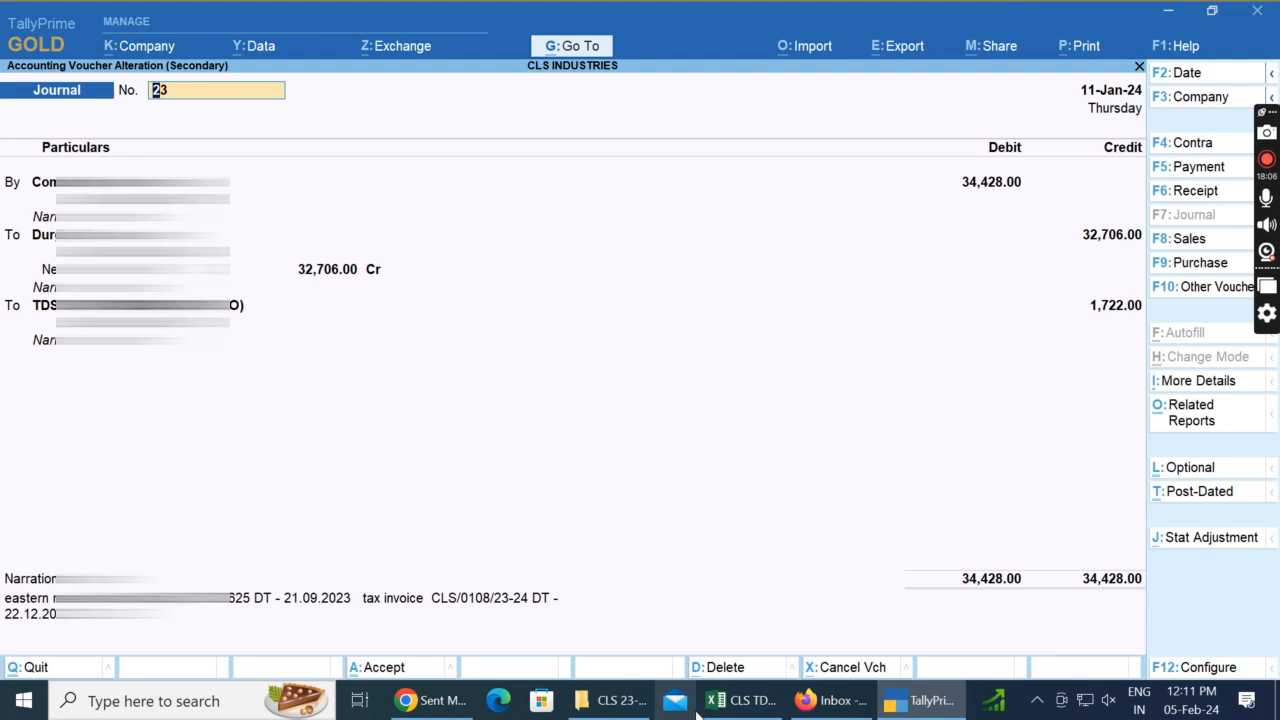
pyautogui.hotkey('alt', 'Tab')
pyautogui.press('Left')
pyautogui.write('34428')
pyautogui.press('Return')
pyautogui.press('Up')
pyautogui.hotkey('alt', 'Tab')
pyautogui.hotkey('alt', 'Tab')
pyautogui.write('11/')
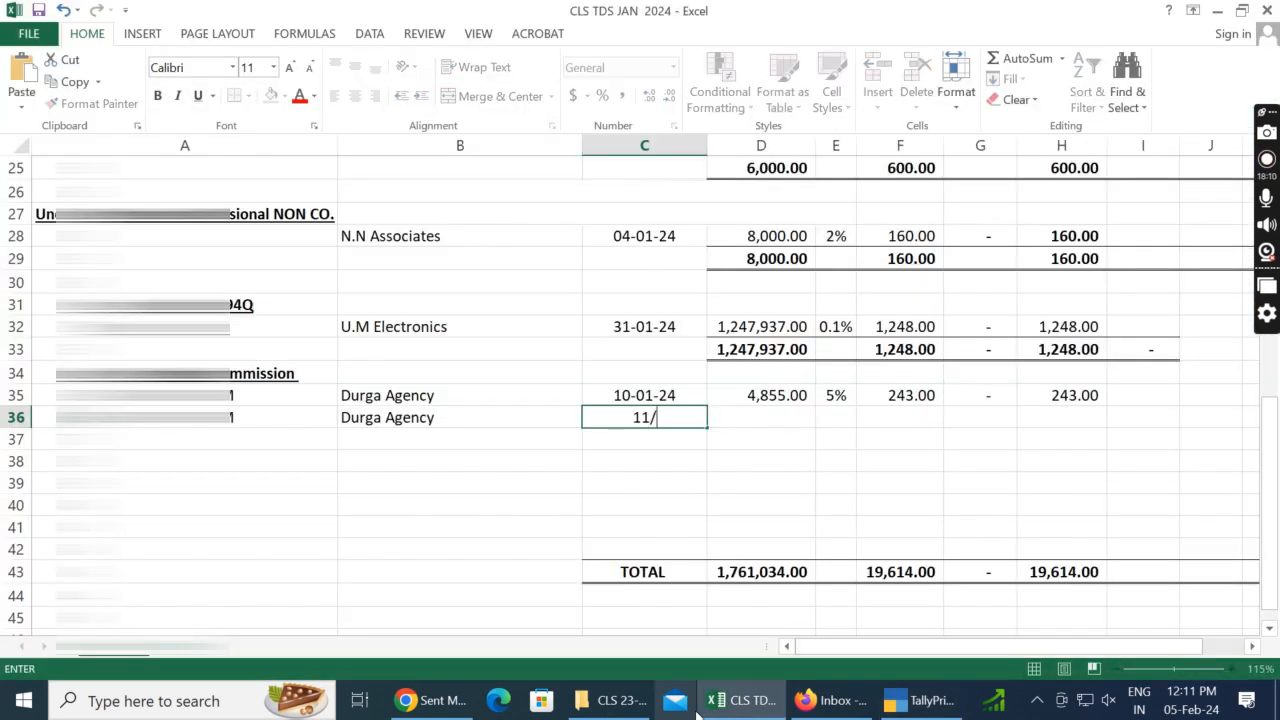
pyautogui.write('01/2024')
pyautogui.press('Return')
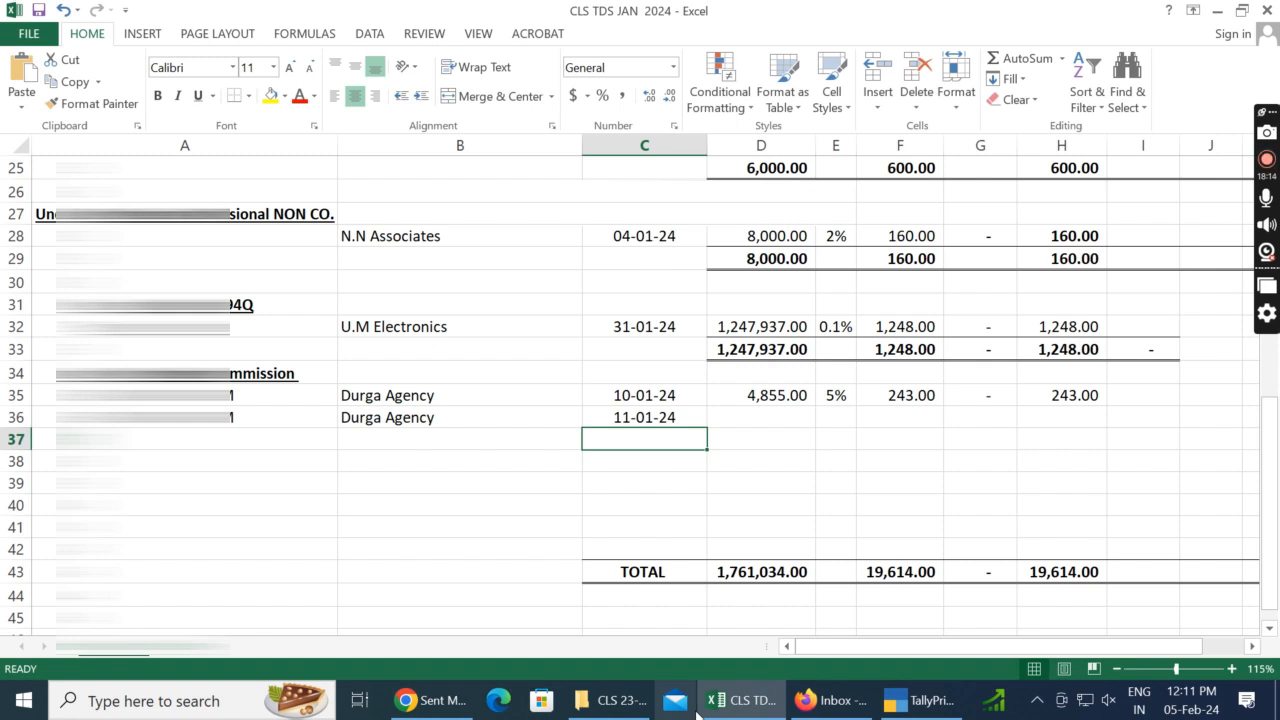
# Step: Check the commission amount in the TallyPrime voucher, then enter 34,428 in D36 and the TDS rate 5% in E36
pyautogui.press('Up')
pyautogui.press('Right')
pyautogui.hotkey('alt', 'Tab')
pyautogui.hotkey('alt', 'Tab')
pyautogui.write('34,428')
pyautogui.press('Tab')
# Step: Check the TDS in voucher no. 23, calculate D36 times E36 in F36 of the Excel sheet, and replace it with 1722
pyautogui.hotkey('alt', 'Tab')
pyautogui.hotkey('alt', 'Tab')
pyautogui.write('5')
pyautogui.press('Tab')
pyautogui.hotkey('alt', 'Tab')
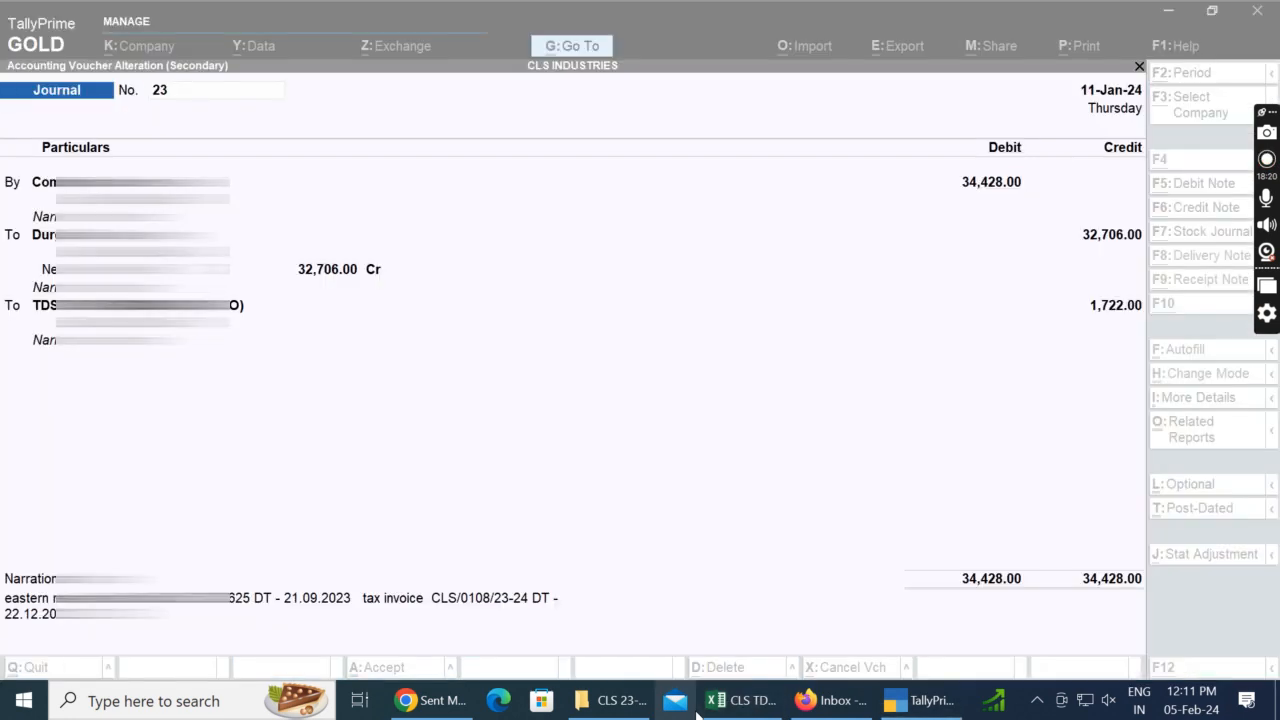
pyautogui.hotkey('alt', 'Tab')
pyautogui.press('Left')
pyautogui.hotkey('alt', 'Tab')
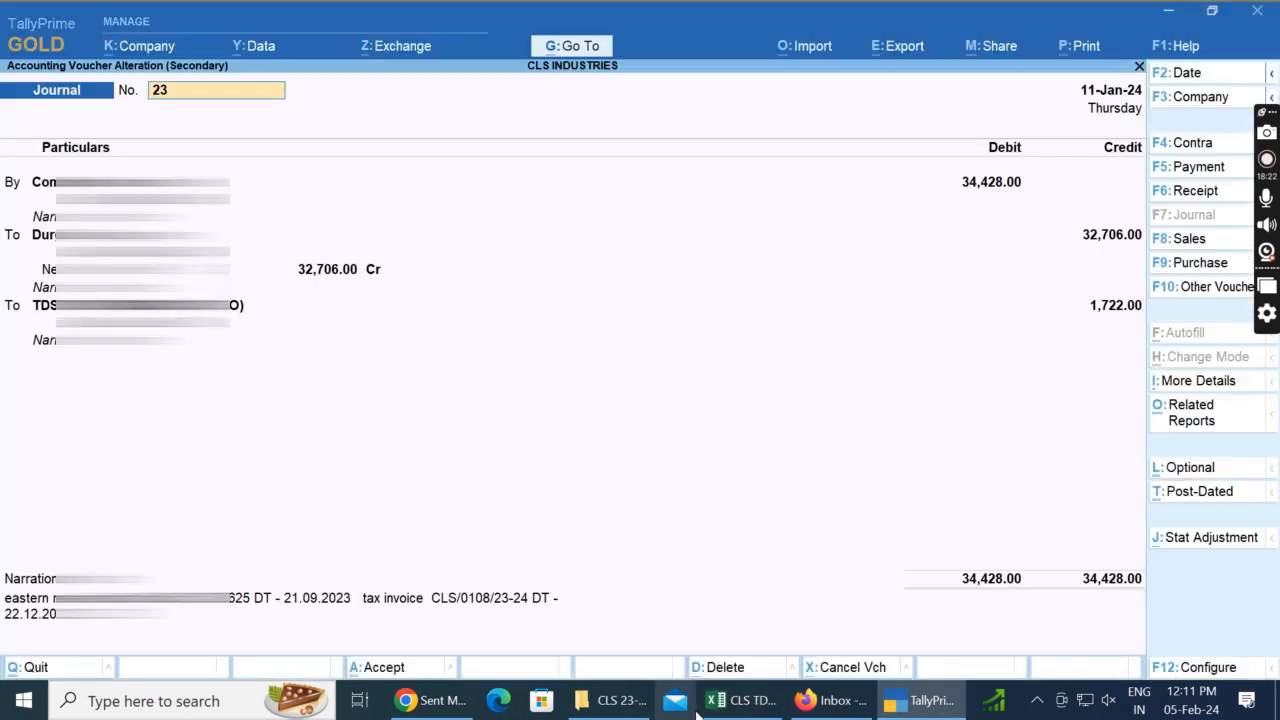
pyautogui.hotkey('alt', 'Tab')
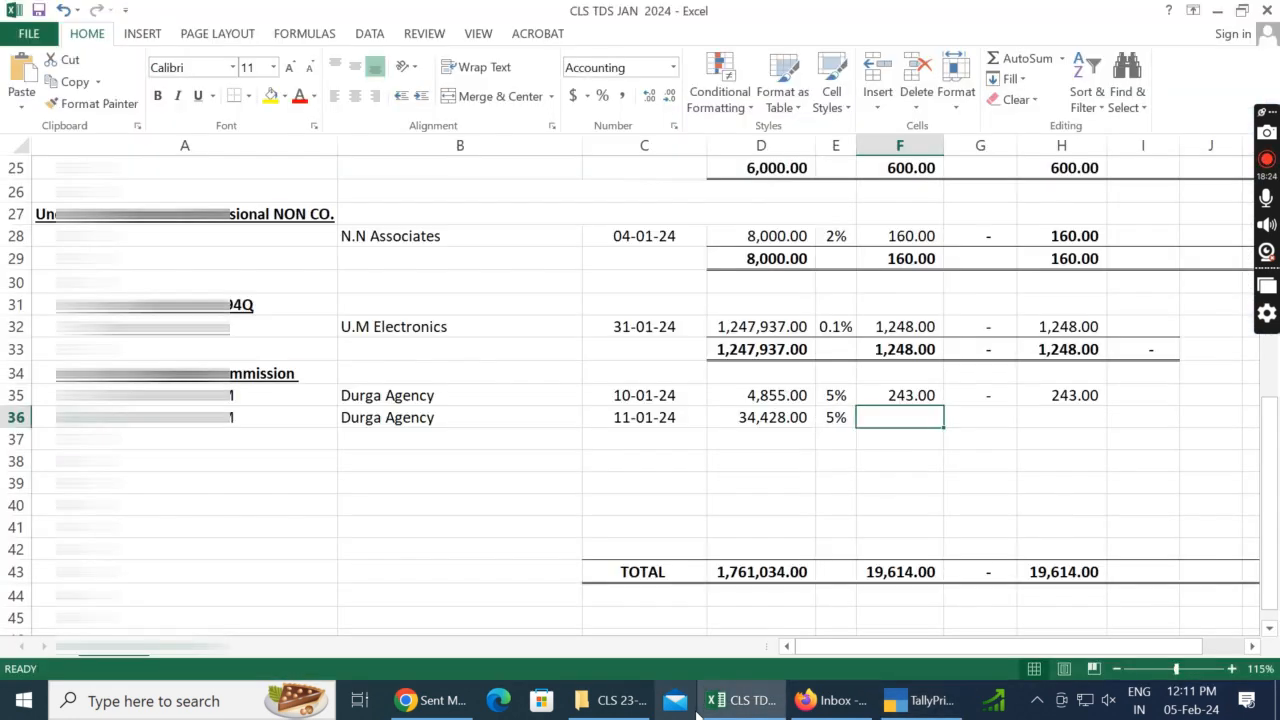
pyautogui.hotkey('alt', 'Tab')
pyautogui.hotkey('alt', 'Tab')
pyautogui.write('=')
pyautogui.press('Left')
pyautogui.press('Left')
pyautogui.write('/')
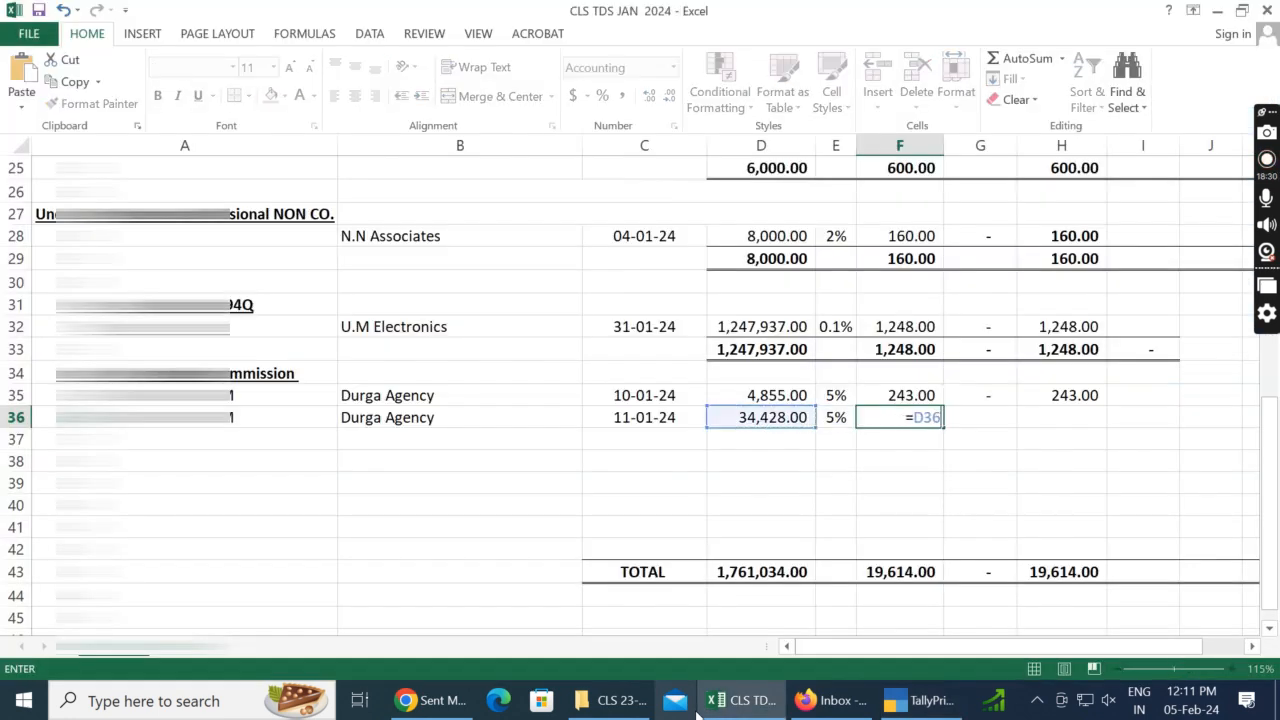
pyautogui.press('Left')
pyautogui.press('Return')
pyautogui.press('Up')
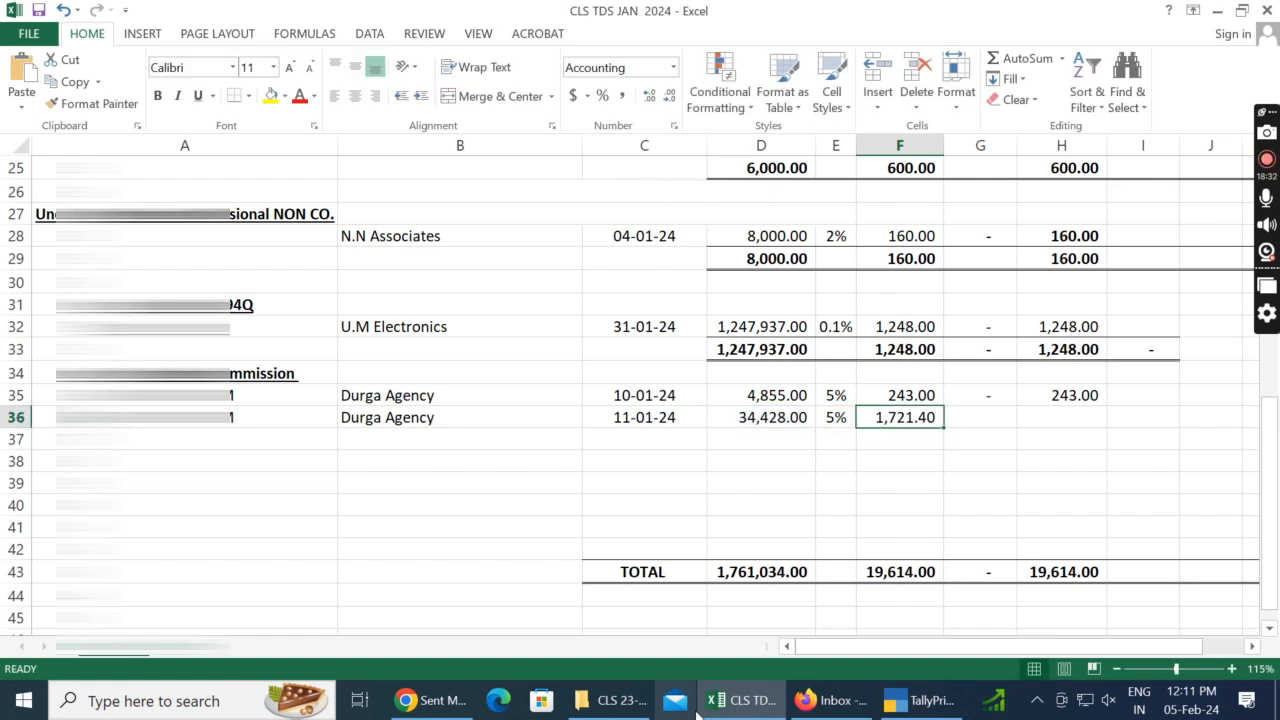
pyautogui.write('1722')
pyautogui.press('Return')
pyautogui.press('Up')
# Step: Enter 0 in G36, fill the total formula from H35 down into H36, and save the workbook
pyautogui.press('Right')
pyautogui.press('Right')
pyautogui.press('Left')
pyautogui.write('0')
pyautogui.press('Right')
pyautogui.hotkey('alt', 'Tab')
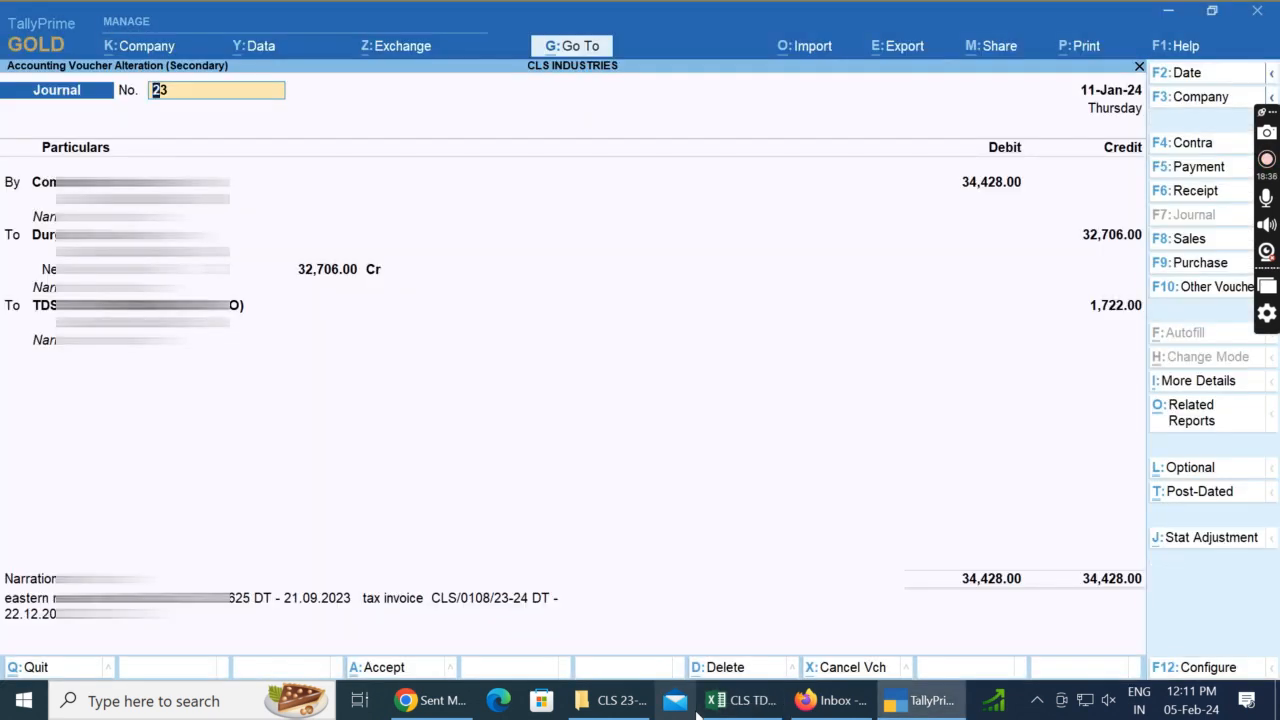
pyautogui.hotkey('alt', 'Tab')
pyautogui.hotkey('ctrl', 'd')
pyautogui.press('F2')
pyautogui.press('Return')
pyautogui.press('Left')
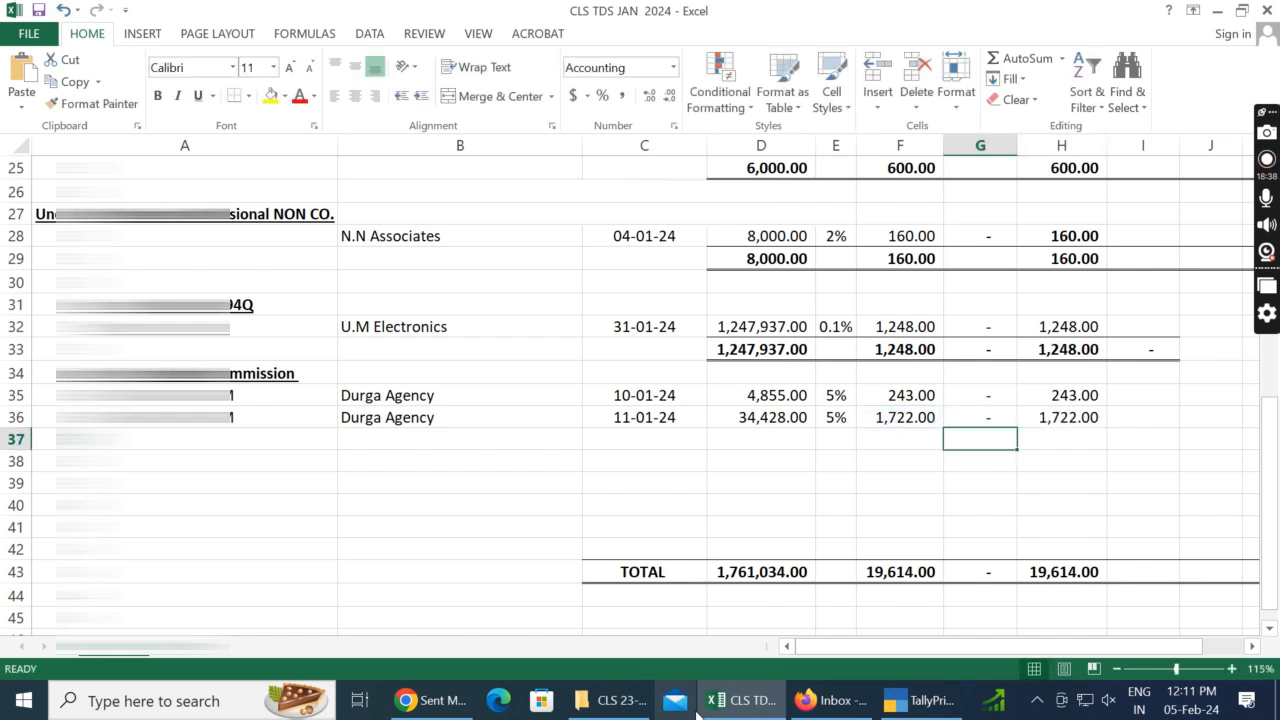
pyautogui.press('Left')
pyautogui.press('Left')
pyautogui.press('Left')
pyautogui.press('Left')
pyautogui.press('Left')
pyautogui.press('Left')
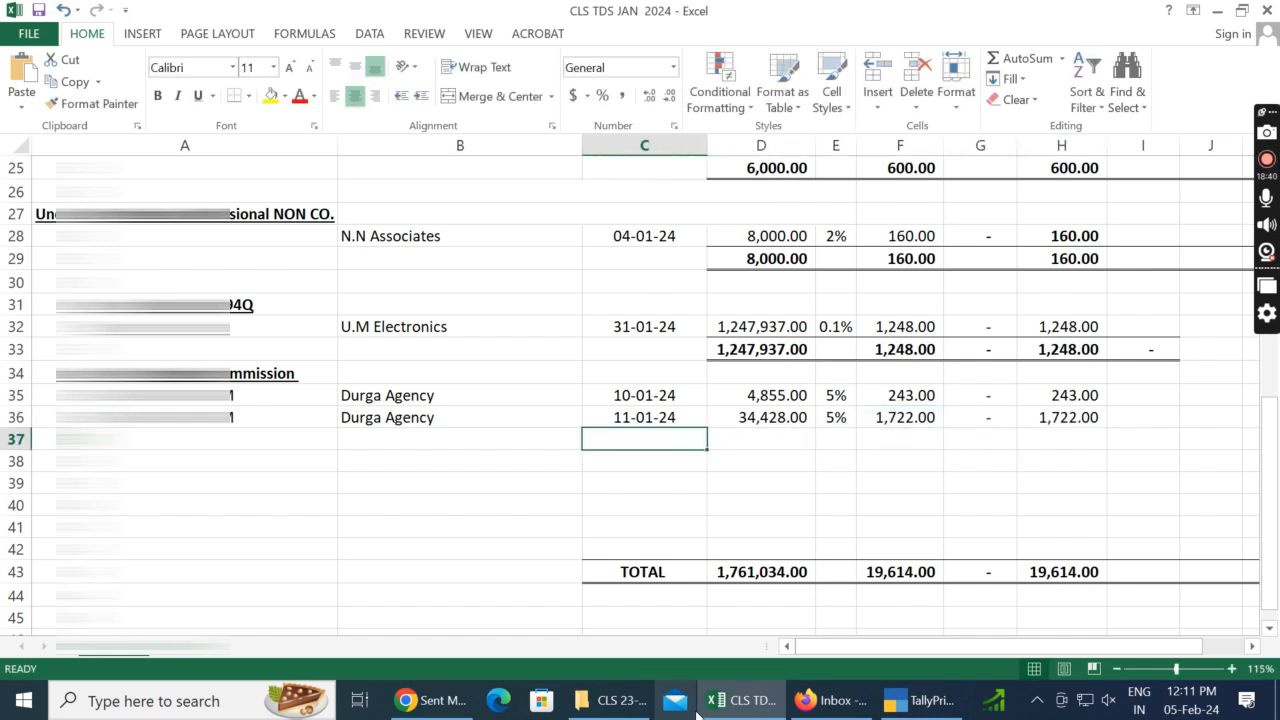
pyautogui.hotkey('ctrl', 's')
# Step: Switch to TallyPrime, close voucher no. 23 and open the 11-Jan journal voucher no. 22
pyautogui.hotkey('alt', 'Tab')
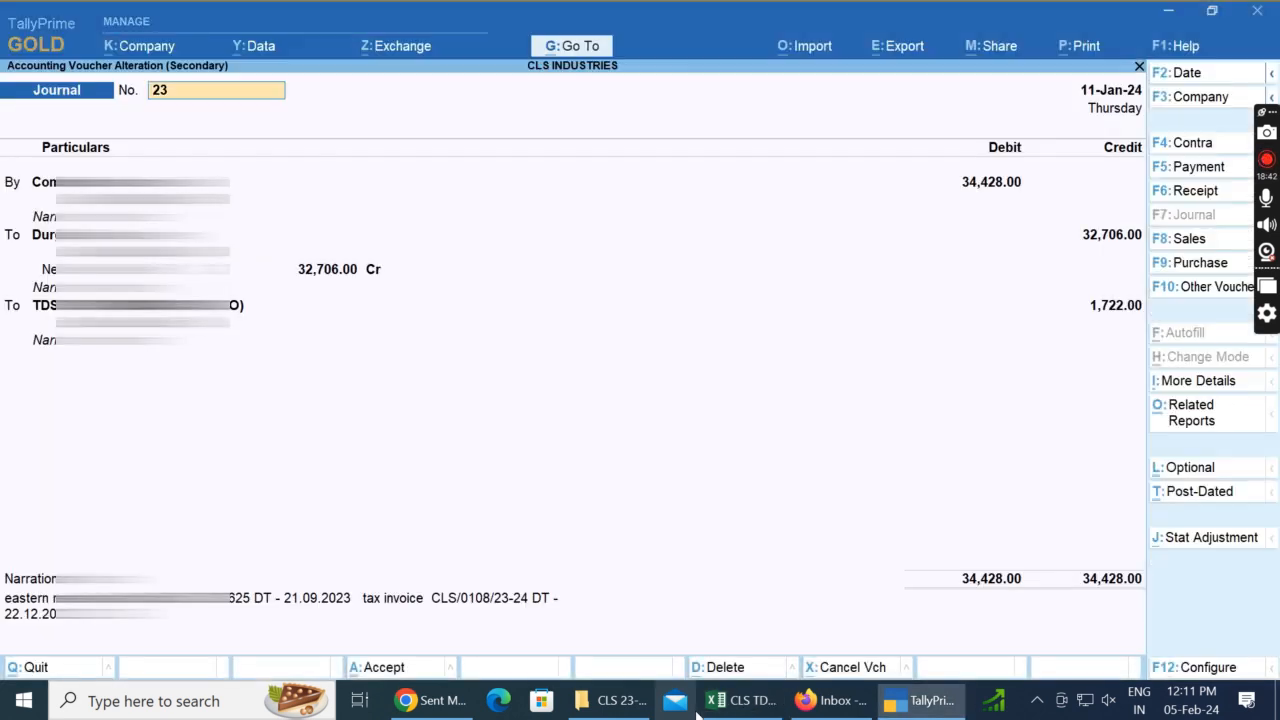
pyautogui.press('Escape')
pyautogui.press('y')
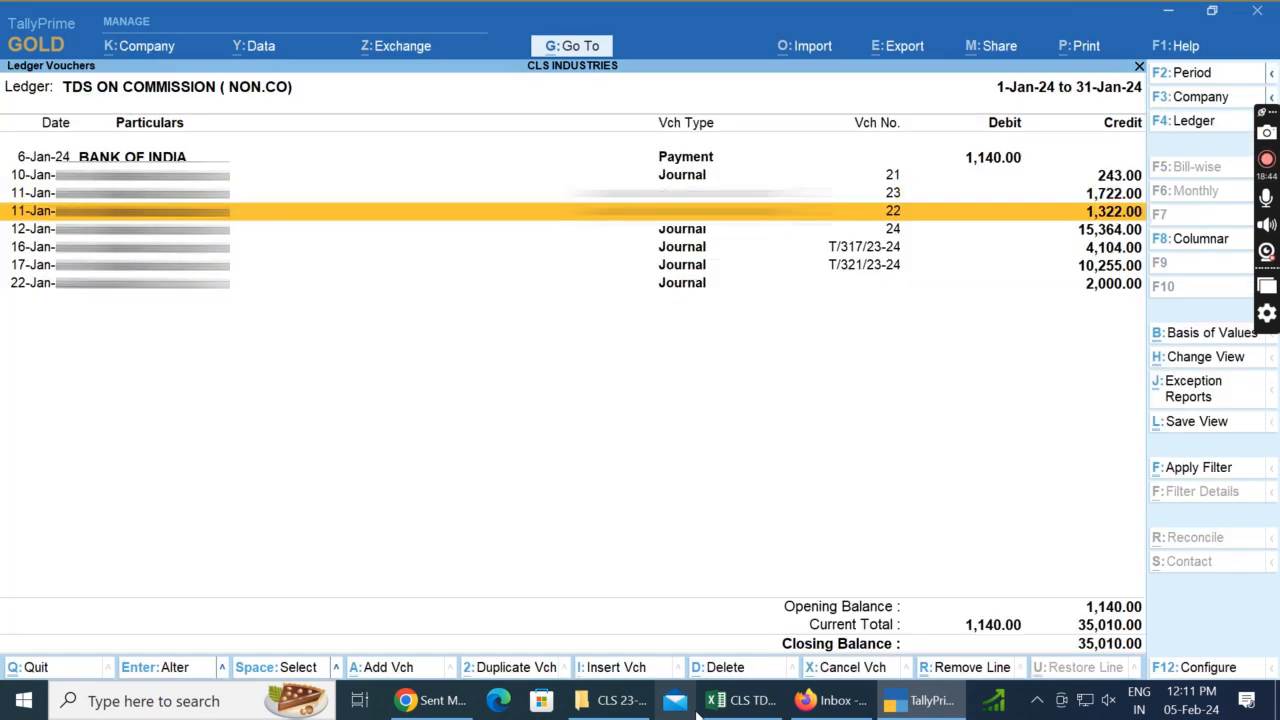
pyautogui.press('Return')
# Step: Return to the Excel sheet and fill Durga Agency and its PAN down from row 36 into B37 and A37
pyautogui.click(740, 700)
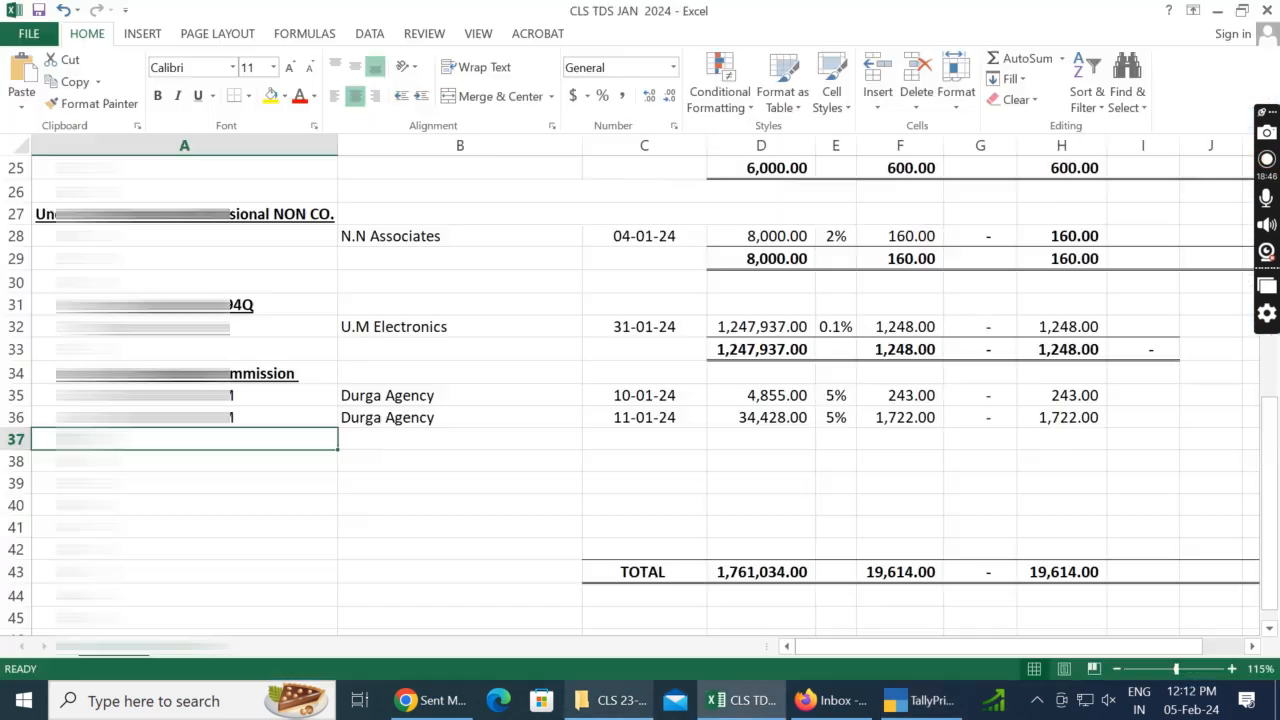
pyautogui.press('Right')
pyautogui.hotkey('ctrl', 'd')
pyautogui.press('Left')
pyautogui.hotkey('ctrl', 'd')
pyautogui.press('Right')
pyautogui.press('Right')
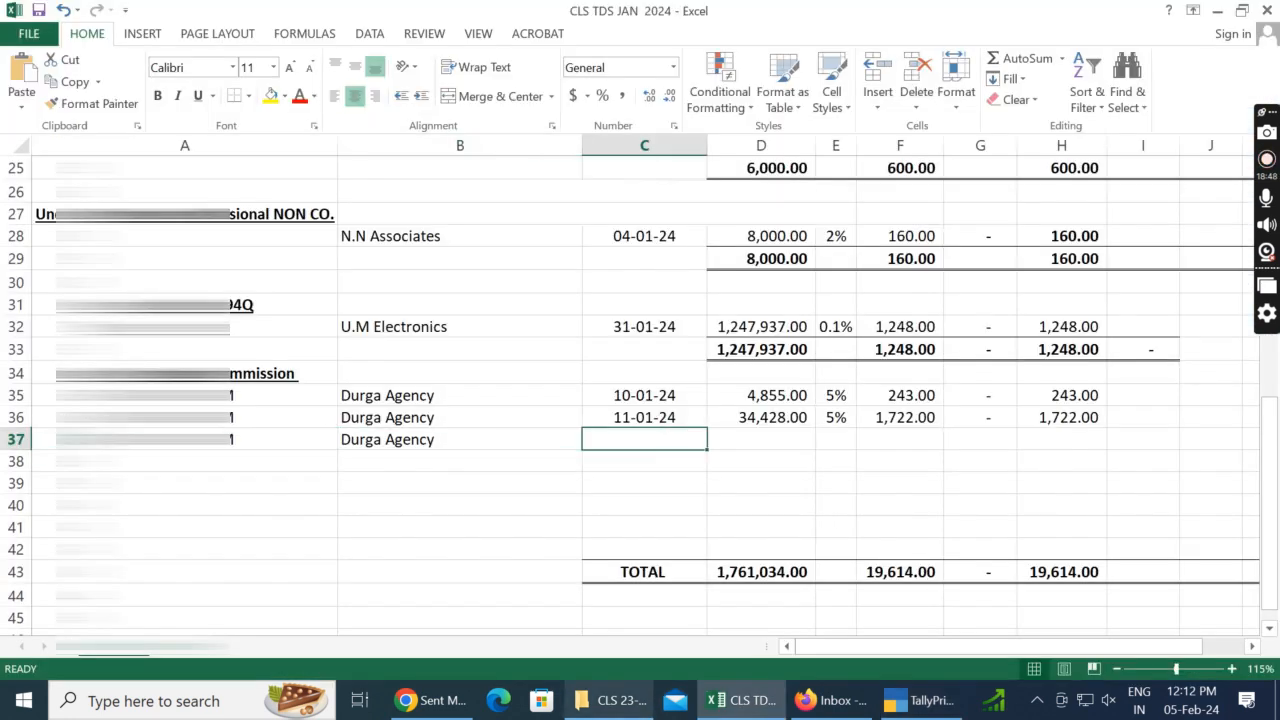
# Step: Check the date of voucher no. 22 in TallyPrime and fill the date 11-01-24 down into C37 of the Excel sheet
pyautogui.hotkey('alt', 'Tab')
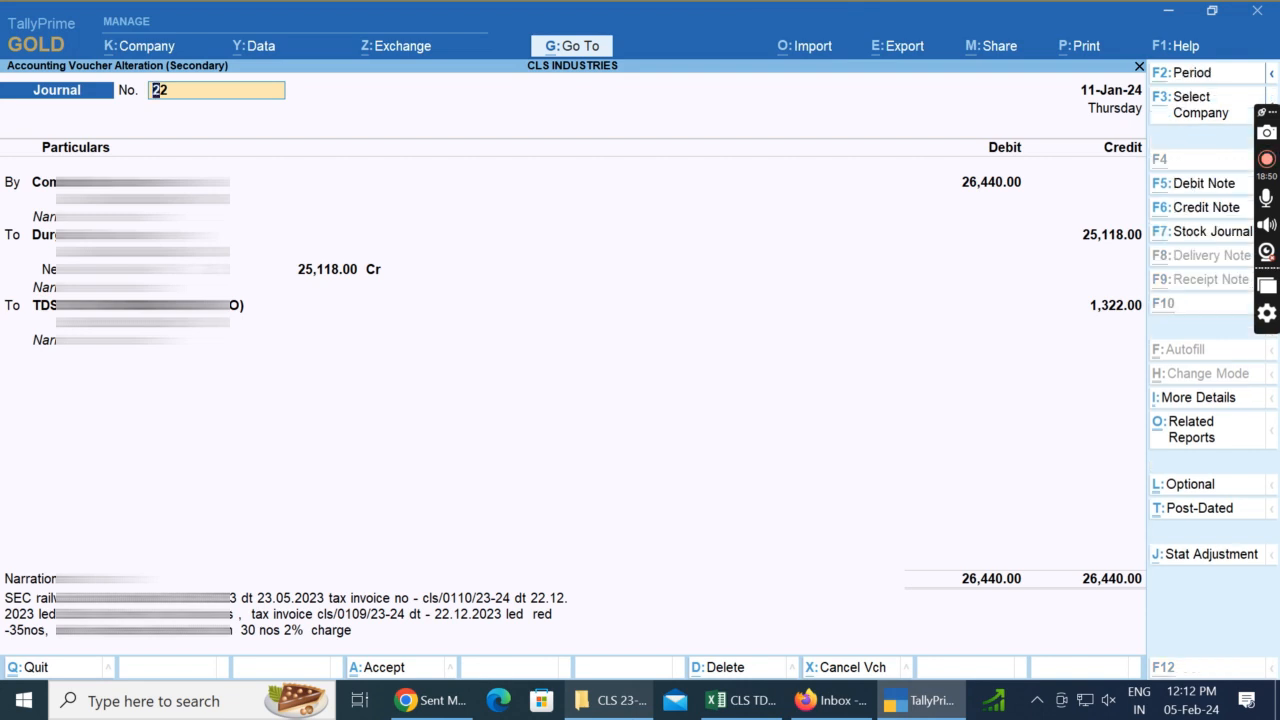
pyautogui.hotkey('alt', 'Tab')
pyautogui.hotkey('ctrl', 'd')
pyautogui.press('Right')
# Step: Check the commission amount in the TallyPrime voucher, then enter 26440 in D37 and the TDS rate 5% in E37
pyautogui.hotkey('alt', 'Tab')
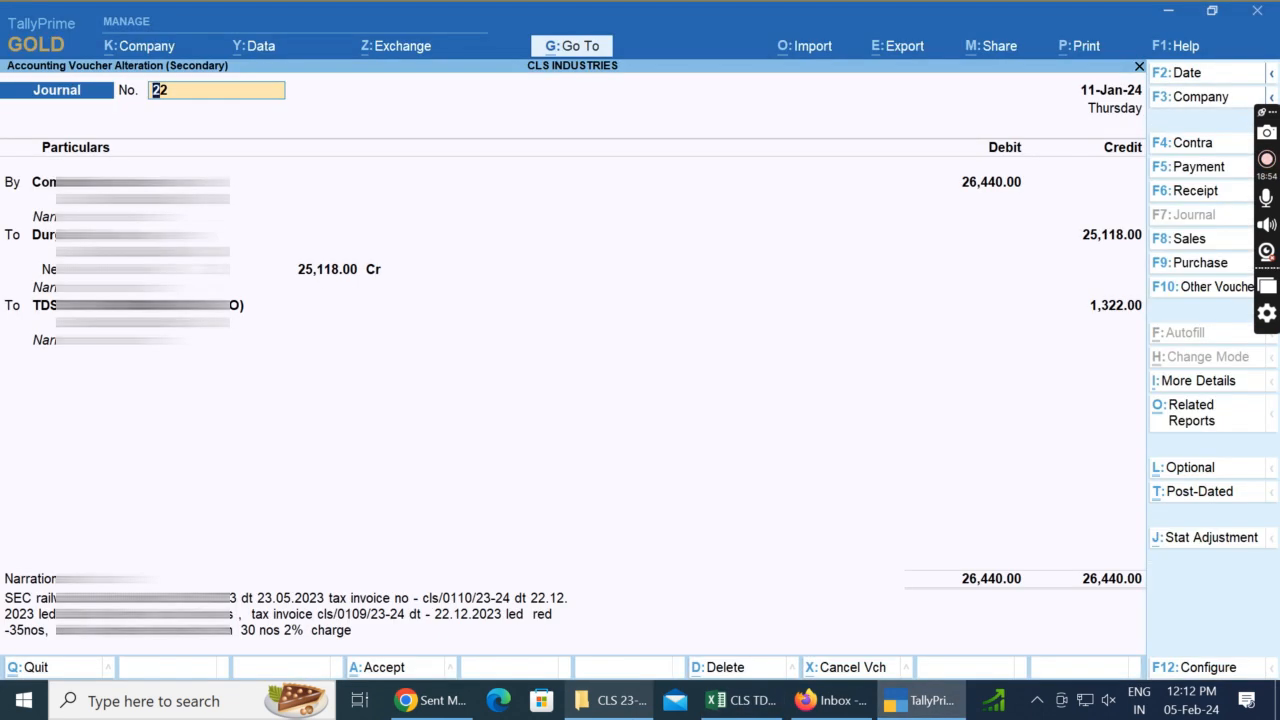
pyautogui.hotkey('alt', 'Tab')
pyautogui.write('26440')
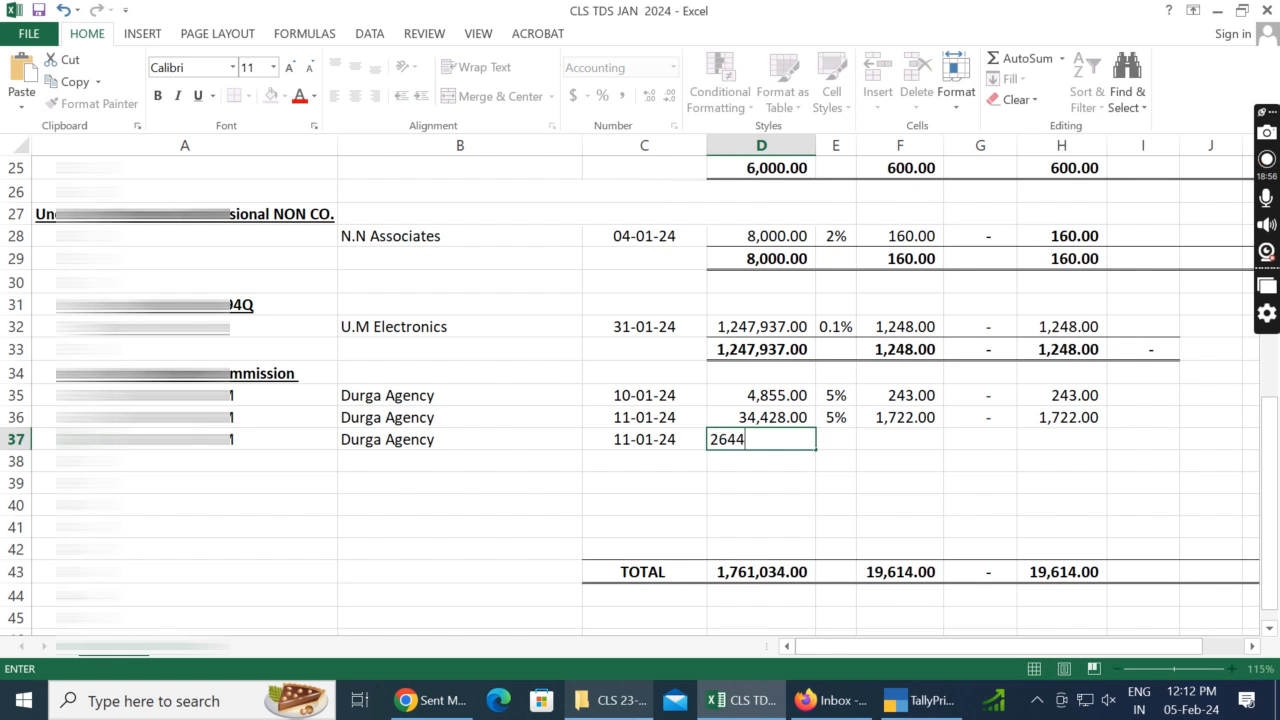
pyautogui.hotkey('ctrl', 'Return')
pyautogui.press('Right')
pyautogui.write('5')
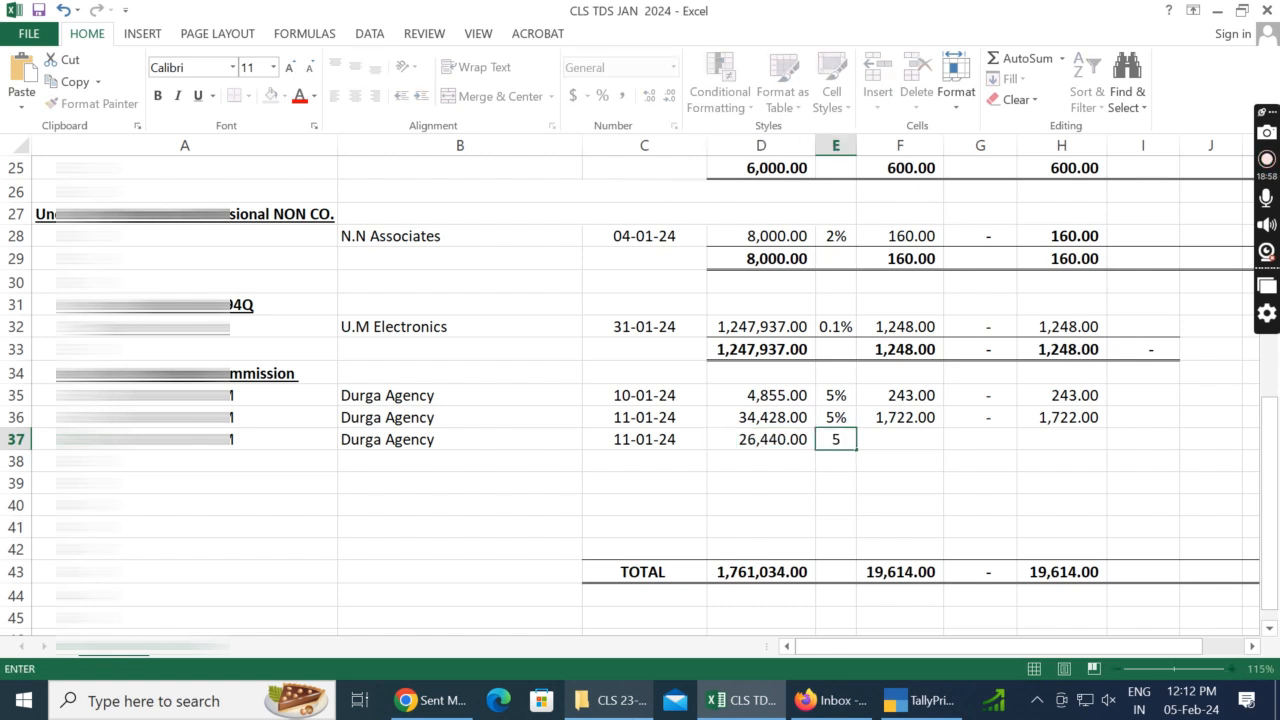
pyautogui.press('Left')
pyautogui.press('Right')
# Step: Check the TDS in voucher no. 22 in TallyPrime and calculate it in F37 of the Excel sheet as D37*5%
pyautogui.hotkey('alt', 'Tab')
pyautogui.hotkey('alt', 'Tab')
pyautogui.press('Right')
pyautogui.hotkey('alt', 'Tab')
pyautogui.hotkey('alt', 'Tab')
pyautogui.press('Left')
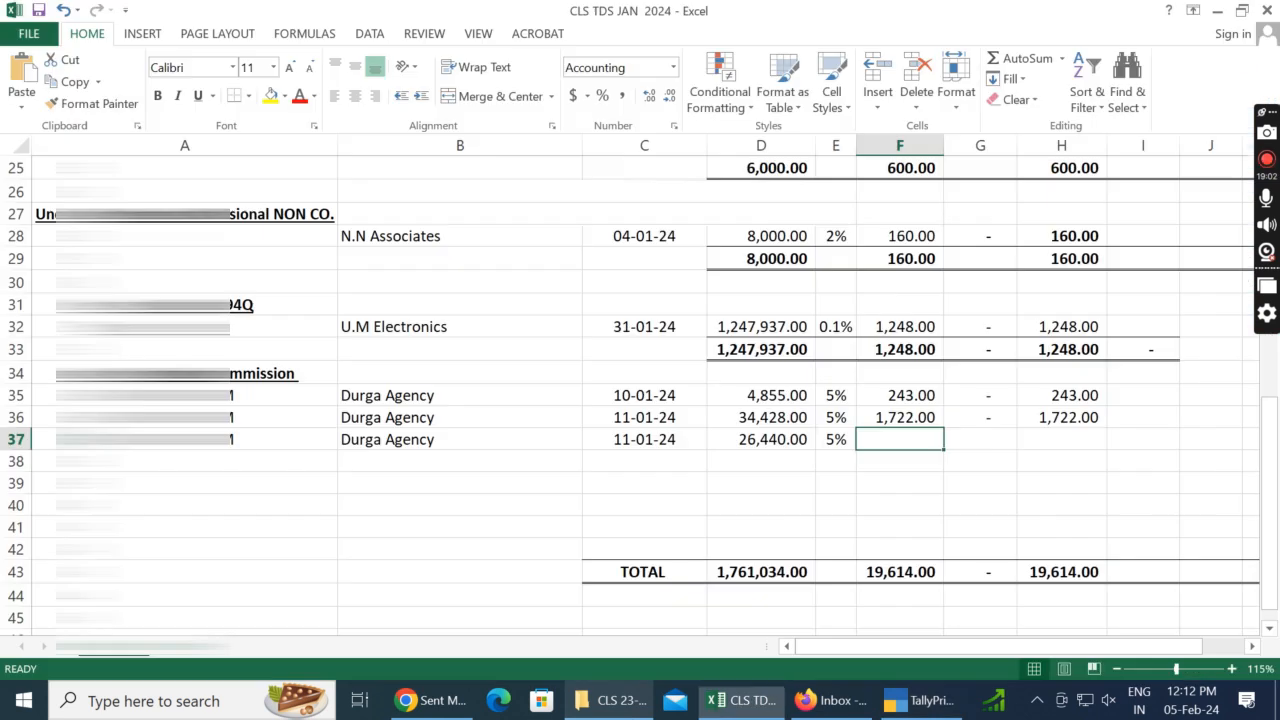
pyautogui.press('Right')
pyautogui.hotkey('alt', 'Tab')
pyautogui.hotkey('alt', 'Tab')
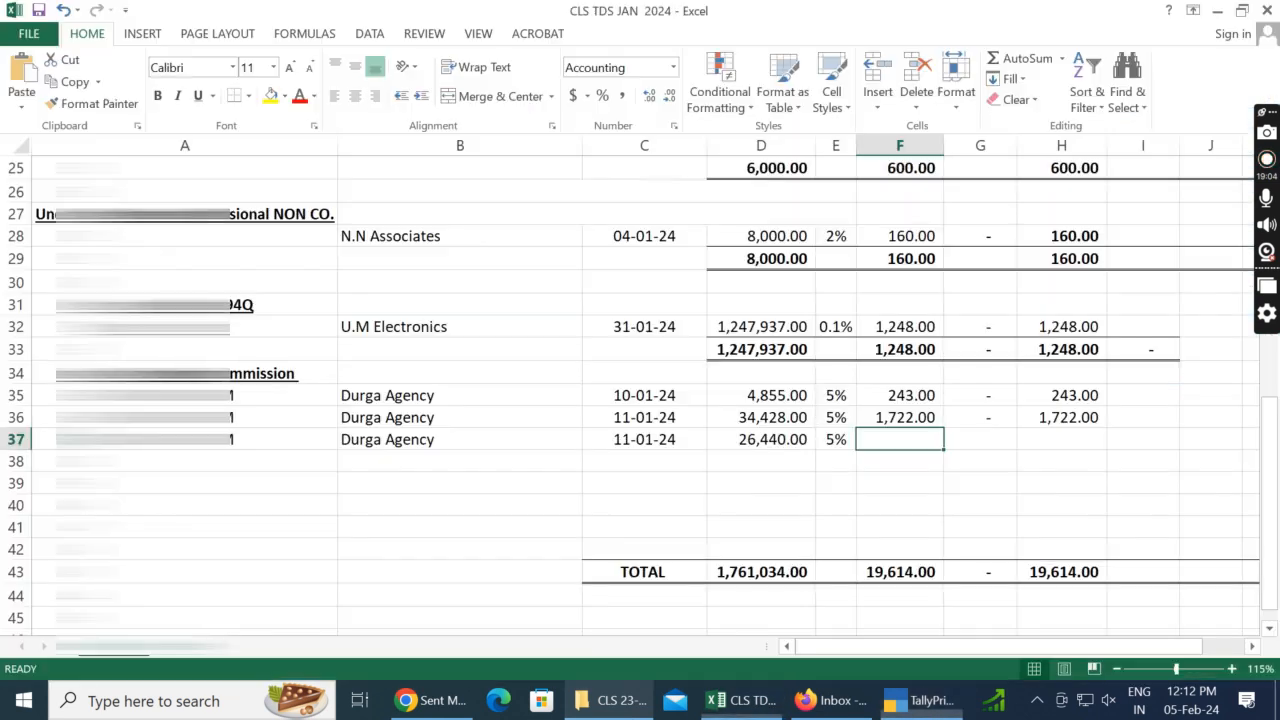
pyautogui.hotkey('alt', 'Tab')
pyautogui.hotkey('alt', 'Tab')
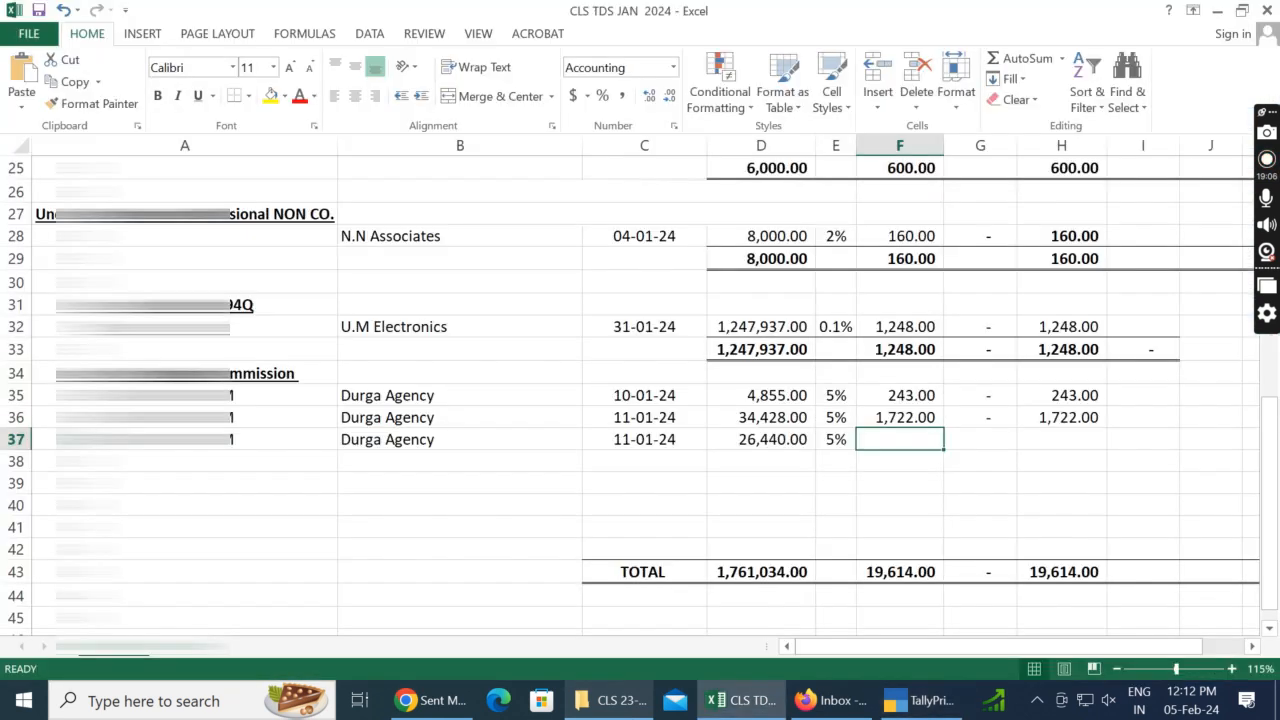
pyautogui.write('=')
pyautogui.press('Left')
pyautogui.press('Left')
pyautogui.write('*5%')
pyautogui.press('Return')
pyautogui.press('Up')
# Step: Fill the total formula and the zero amount down from row 36 into H37 and G37
pyautogui.press('Right')
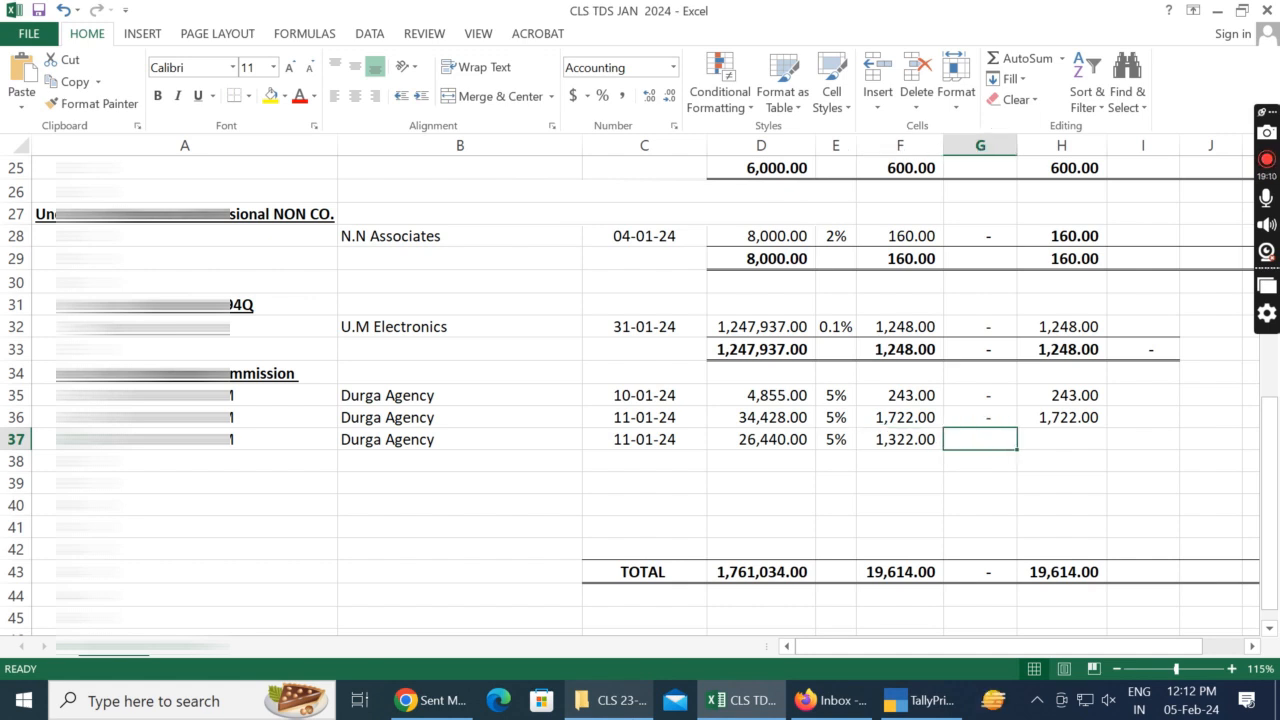
pyautogui.press('Right')
pyautogui.hotkey('ctrl', 'd')
pyautogui.press('Left')
pyautogui.hotkey('ctrl', 'd')
pyautogui.press('Left')
pyautogui.press('Down')
pyautogui.press('Left')
pyautogui.press('Left')
pyautogui.press('Left')
pyautogui.press('Left')
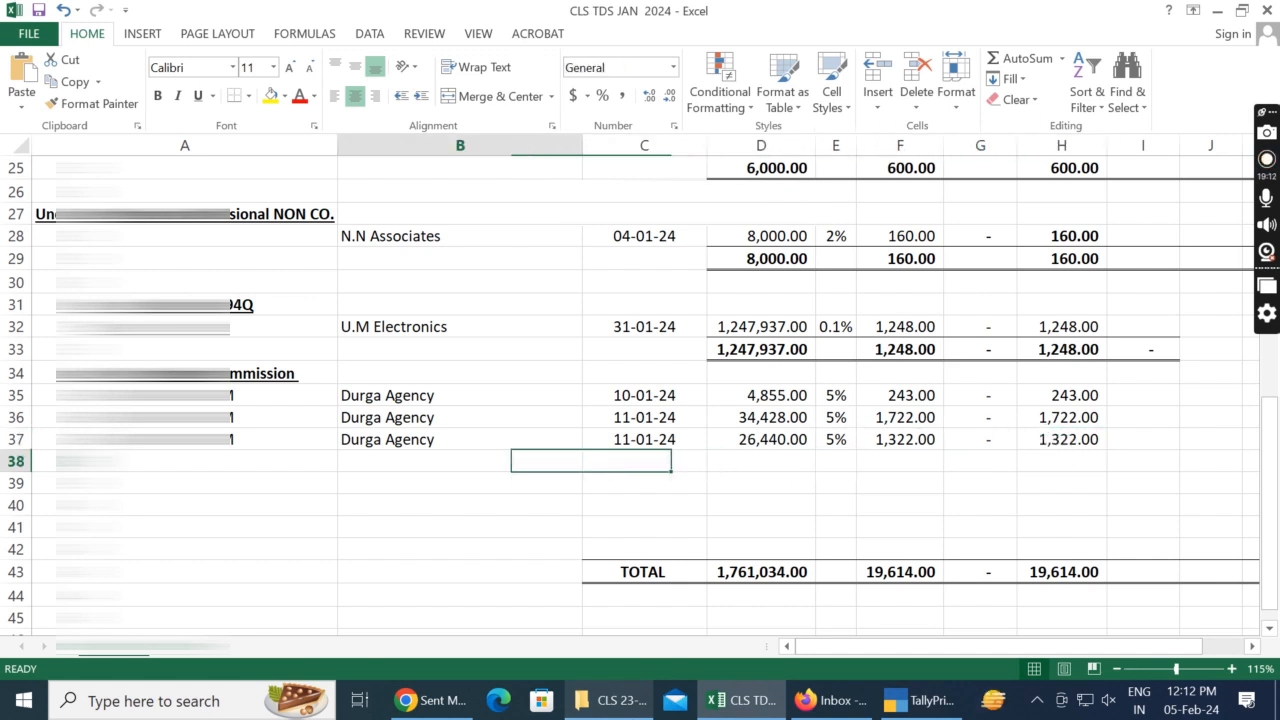
# Step: In TallyPrime, close voucher no. 22 and open the 12-Jan journal voucher no. 24, then return to the Excel sheet
pyautogui.hotkey('alt', 'Tab')
pyautogui.press('Escape')
pyautogui.press('y')
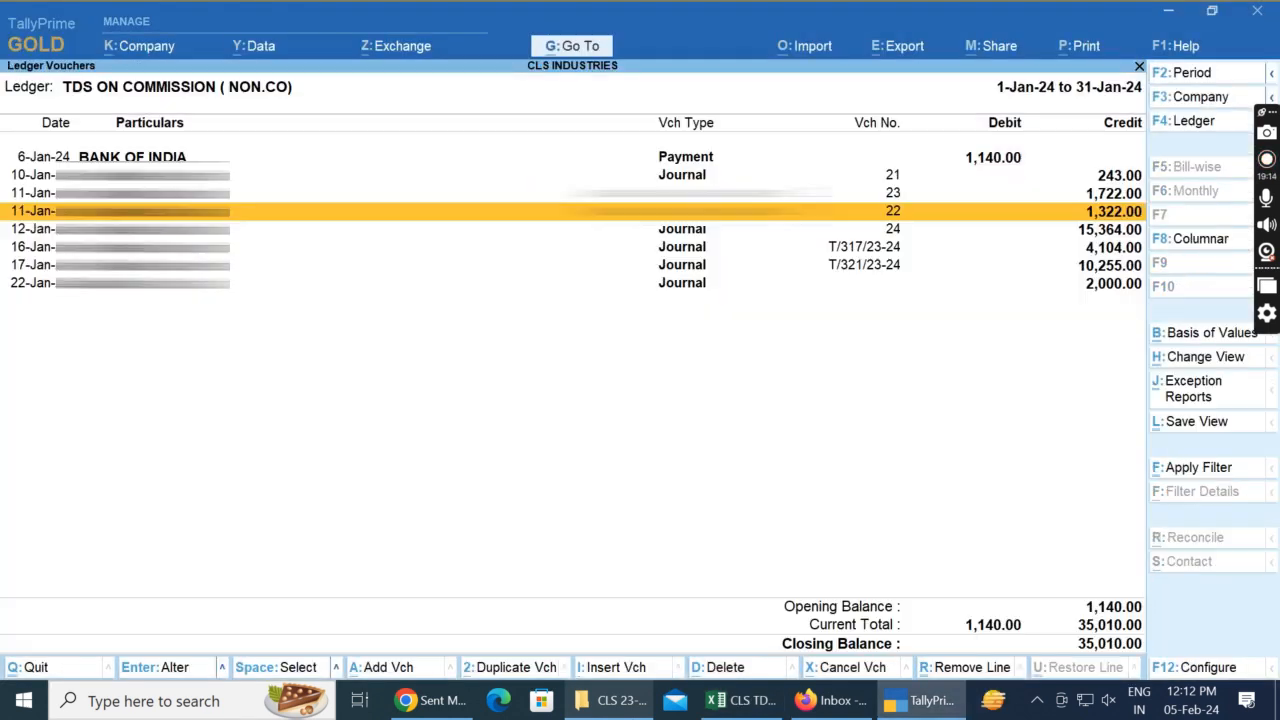
pyautogui.press('Down')
pyautogui.press('Return')
pyautogui.hotkey('alt', 'Tab')
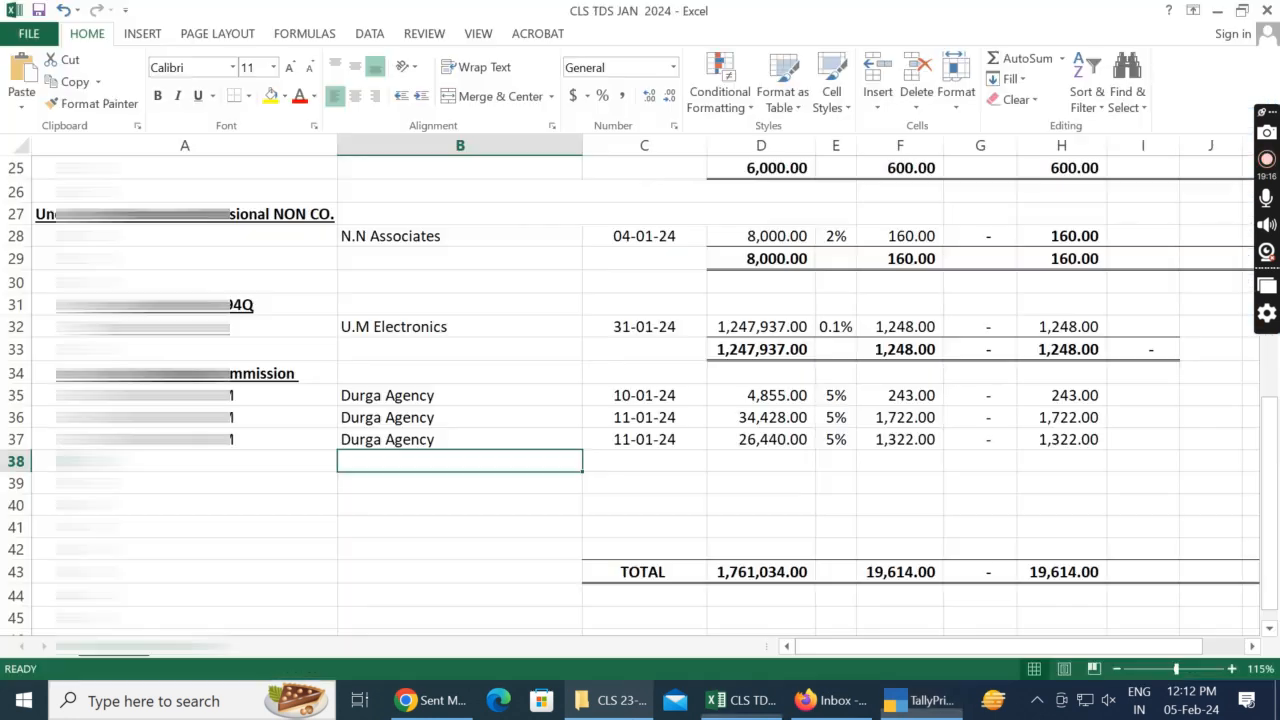
# Step: Fill the party name Durga Agency and its PAN down from row 37 into B38 and A38
pyautogui.hotkey('ctrl', 'd')
pyautogui.press('Left')
pyautogui.hotkey('ctrl', 'd')
pyautogui.press('Right')
pyautogui.press('Right')
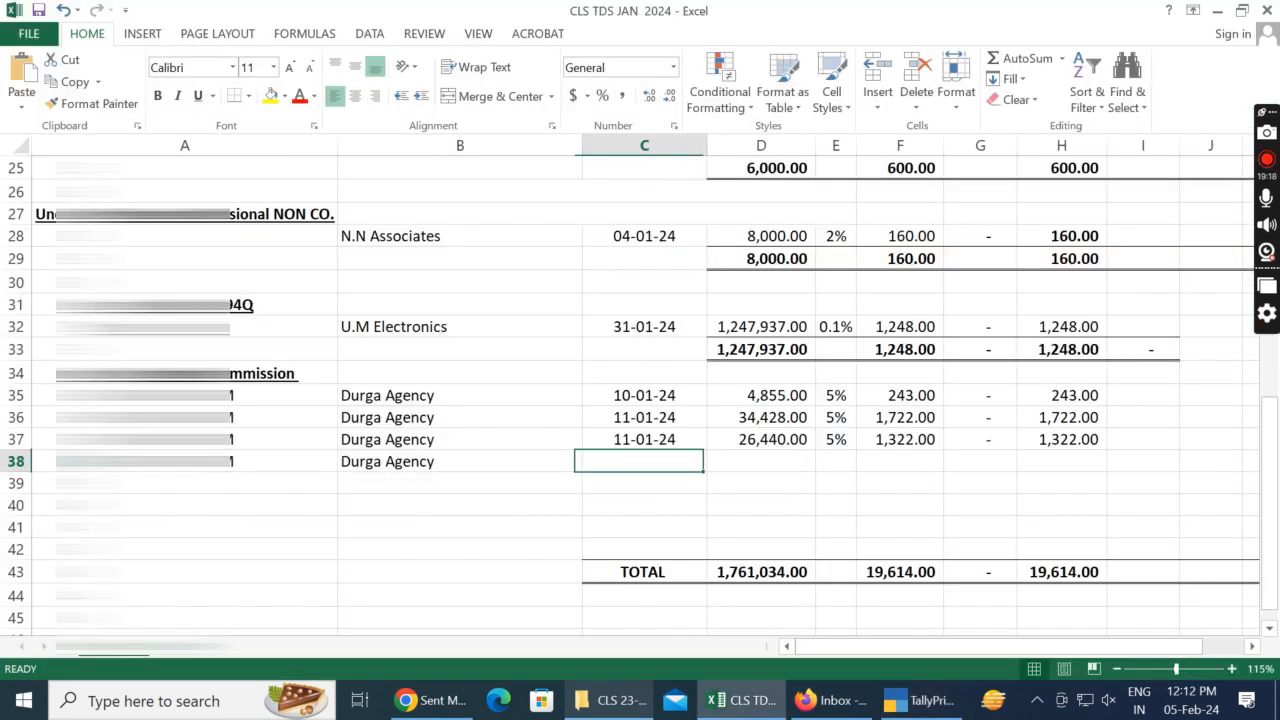
# Step: Check the date of journal voucher no. 24 in TallyPrime and enter 12/01/2024 in C38 of the Excel sheet
pyautogui.hotkey('alt', 'Tab')
pyautogui.hotkey('alt', 'Tab')
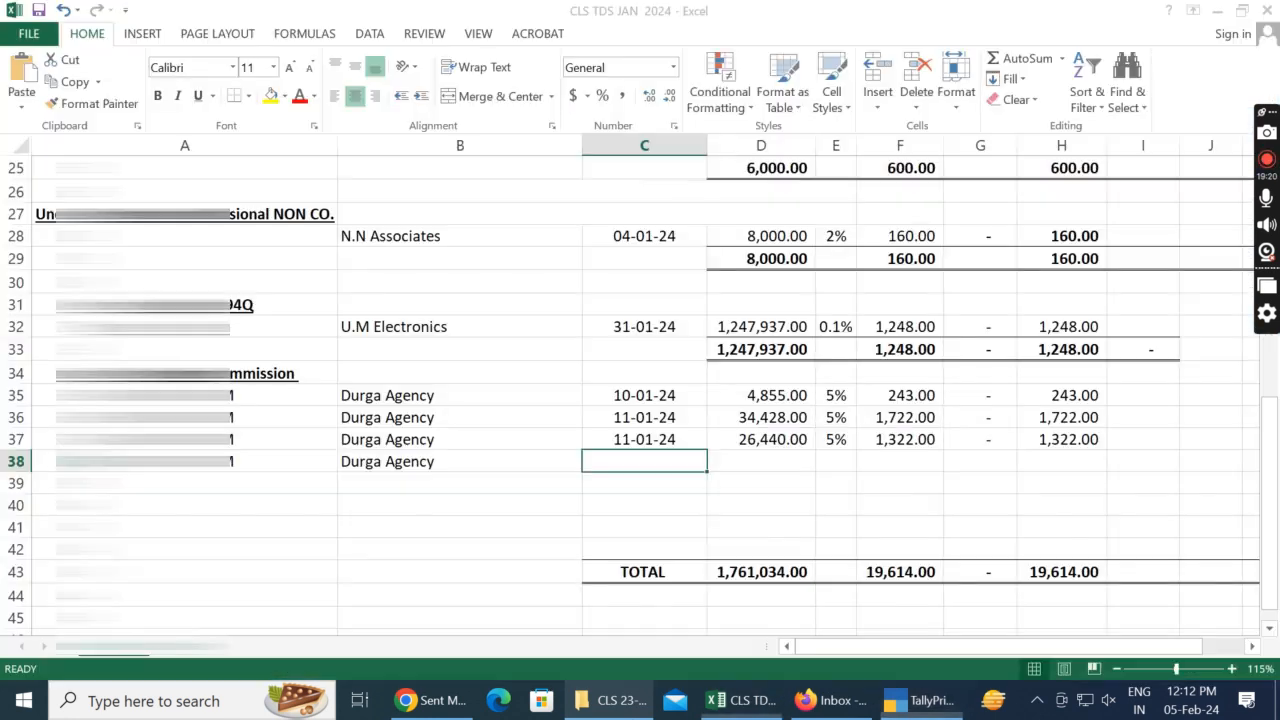
pyautogui.hotkey('alt', 'Tab')
pyautogui.hotkey('alt', 'Tab')
pyautogui.write('12/01/2024')
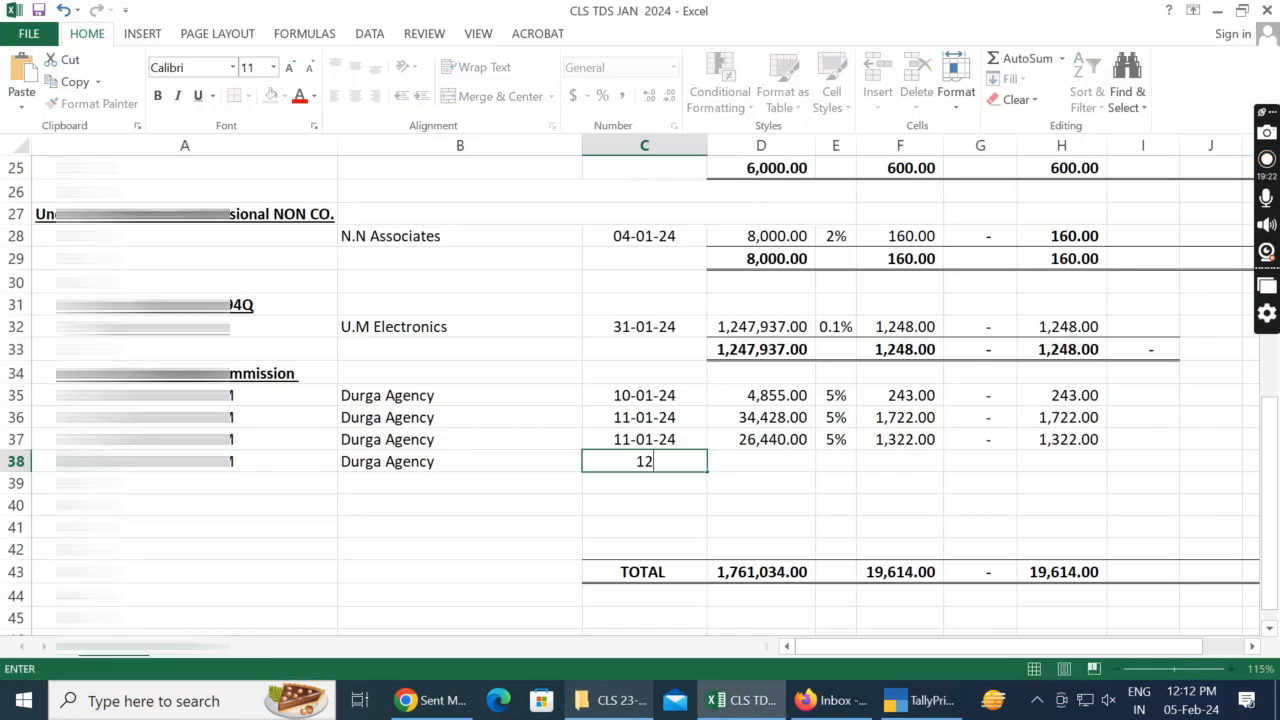
pyautogui.press('Tab')
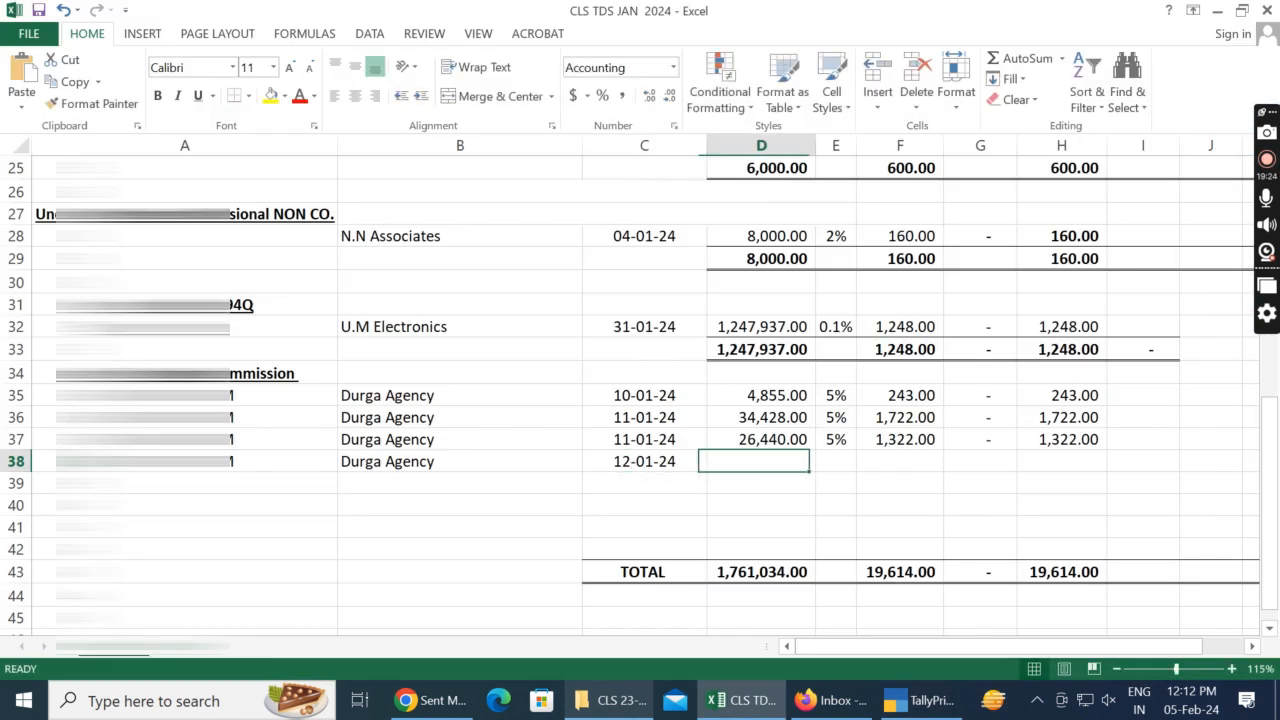
# Step: Check the commission amount in voucher no. 24 in TallyPrime and enter 307278 in D38 of the Excel sheet
pyautogui.hotkey('alt', 'Tab')
pyautogui.hotkey('alt', 'Tab')
pyautogui.write('307')
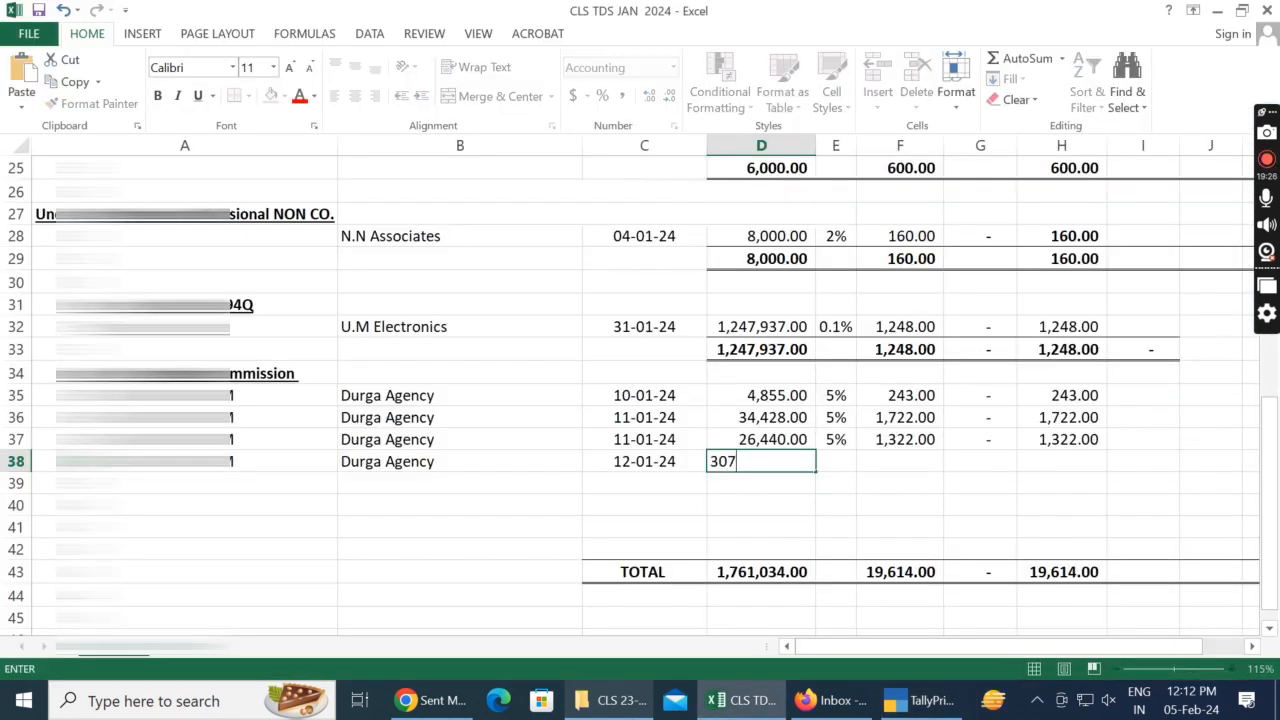
# Step: Enter the TDS rate 5% in E38
pyautogui.hotkey('alt', 'Tab')
# Step: Check the TDS in voucher no. 24 in TallyPrime and enter the rounded amount 15364 in F38 of the Excel sheet
pyautogui.hotkey('alt', 'Tab')
pyautogui.write('278')
pyautogui.press('Tab')
pyautogui.write('5')
pyautogui.hotkey('alt', 'Tab')
pyautogui.hotkey('alt', 'Tab')
pyautogui.press('Right')
pyautogui.press('Left')
pyautogui.write('5%')
pyautogui.press('Right')
pyautogui.hotkey('alt', 'Tab')
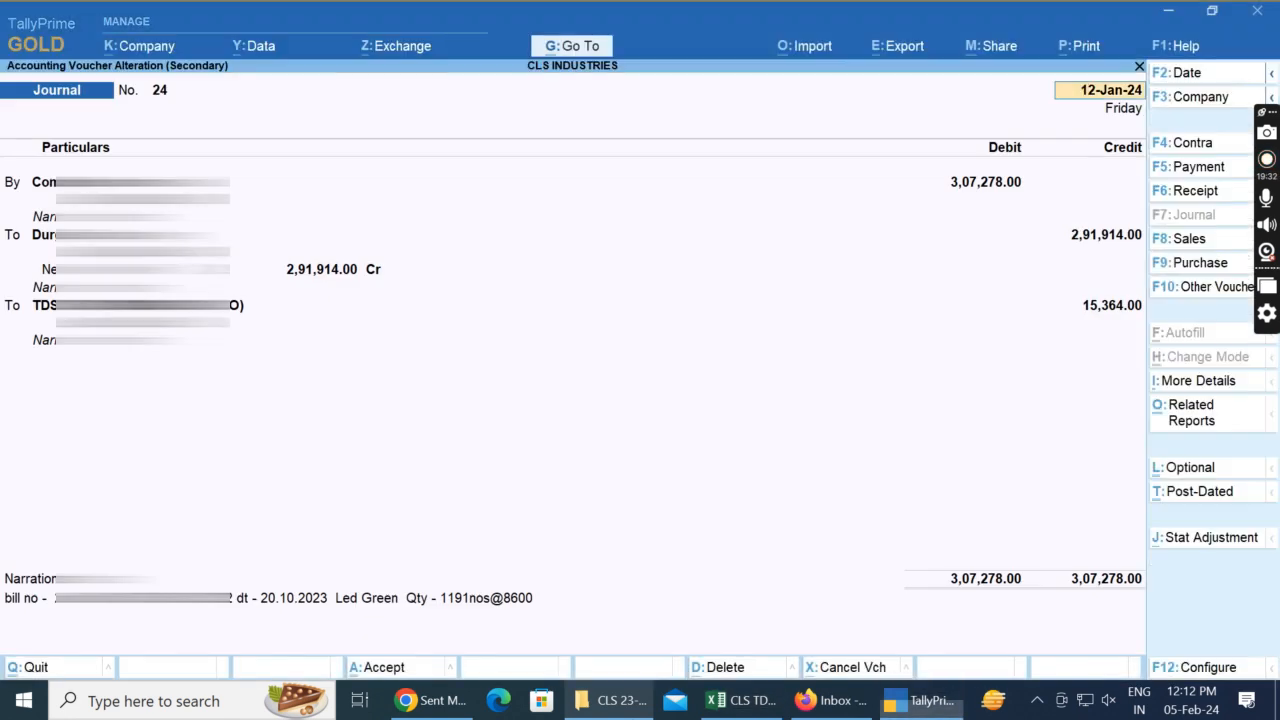
pyautogui.hotkey('alt', 'Tab')
pyautogui.hotkey('alt', 'Tab')
pyautogui.hotkey('alt', 'Tab')
pyautogui.hotkey('ctrl', 'd')
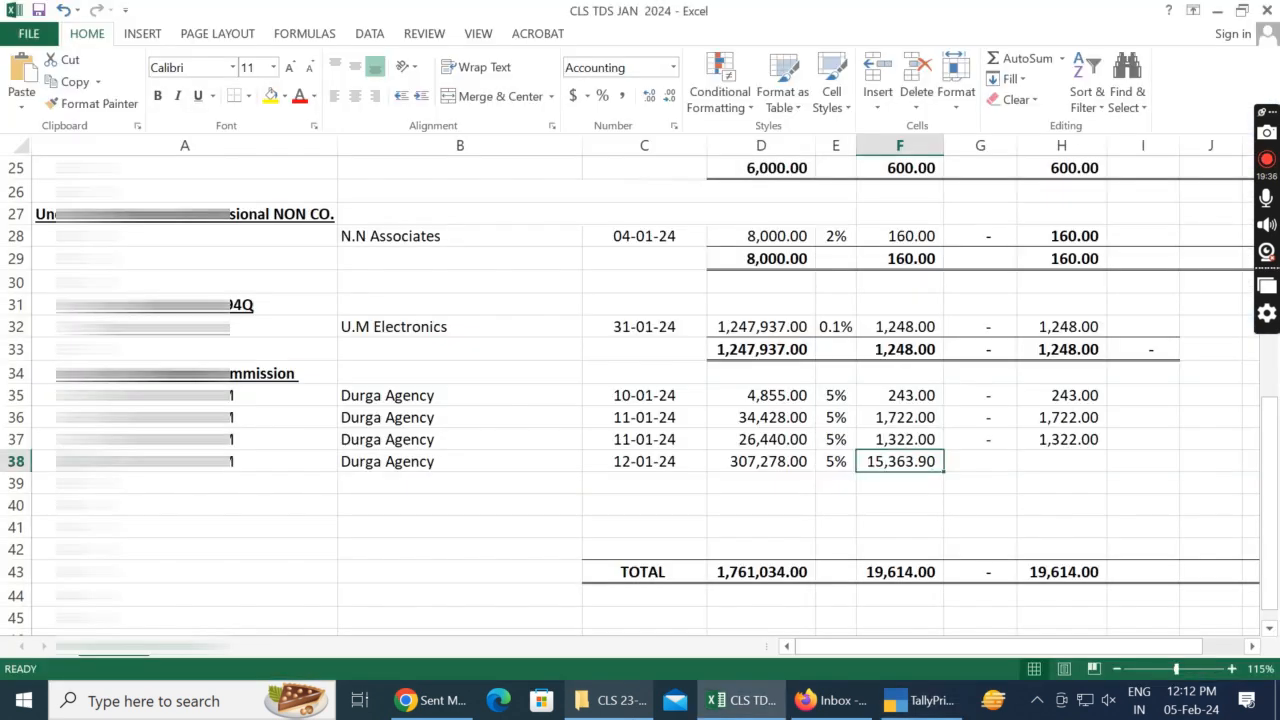
pyautogui.write('15364')
pyautogui.press('Tab')
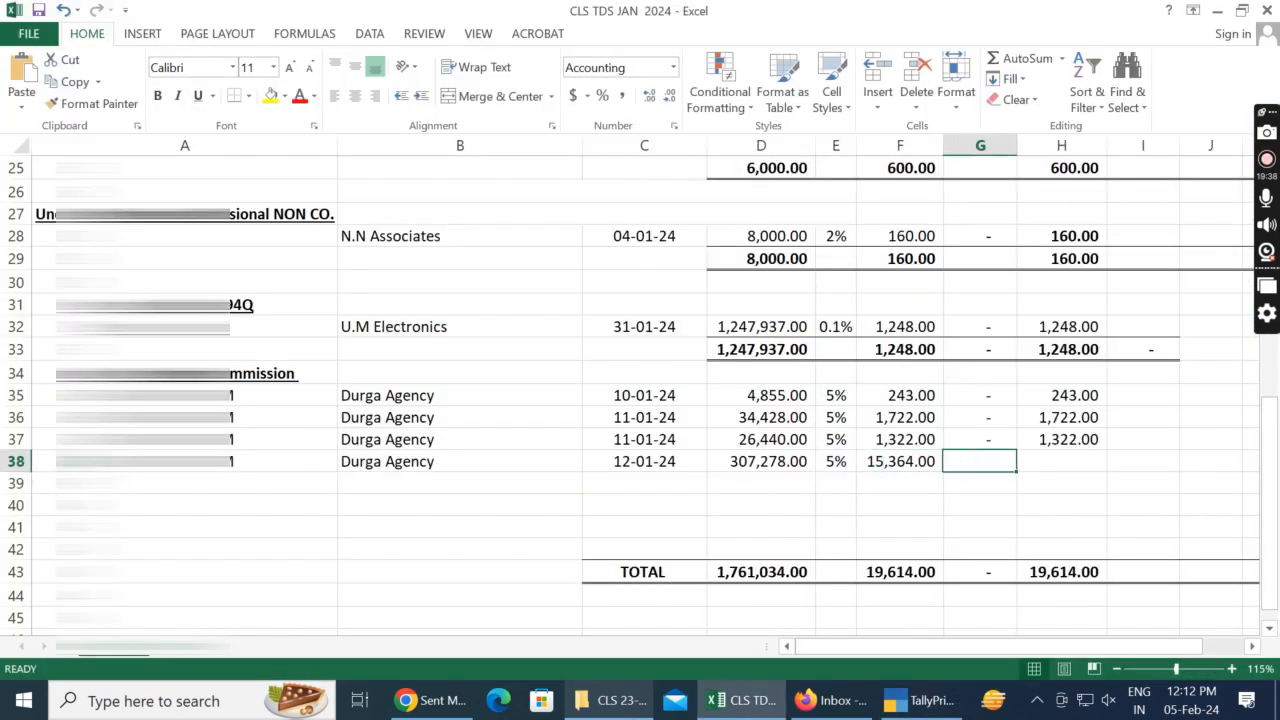
# Step: Fill the zero amount and the total formula down from row 37 into G38 and H38
pyautogui.hotkey('ctrl', 'd')
pyautogui.press('Tab')
pyautogui.hotkey('ctrl', 'd')
# Step: In TallyPrime, close voucher no. 24 and open the 16-Jan journal voucher that follows it
pyautogui.hotkey('alt', 'Tab')
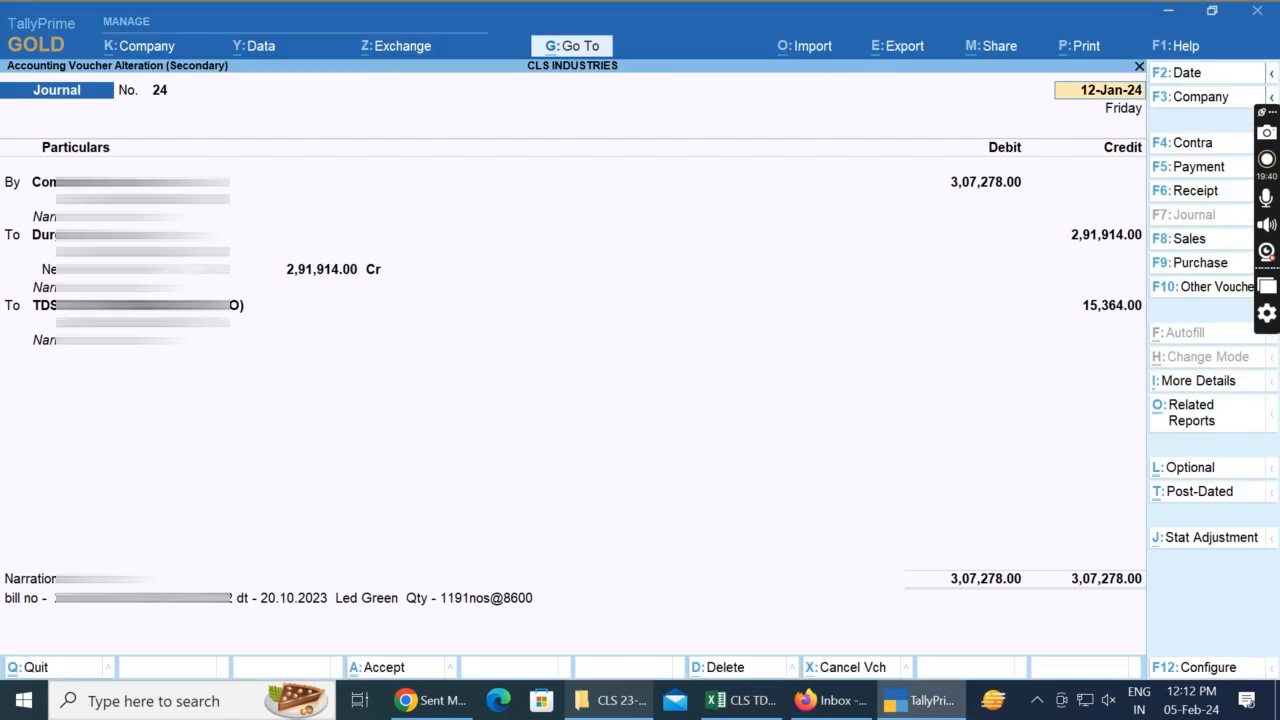
pyautogui.hotkey('alt', 'Tab')
pyautogui.hotkey('alt', 'Tab')
pyautogui.hotkey('ctrl', 'a')
pyautogui.press('Down')
pyautogui.press('Return')
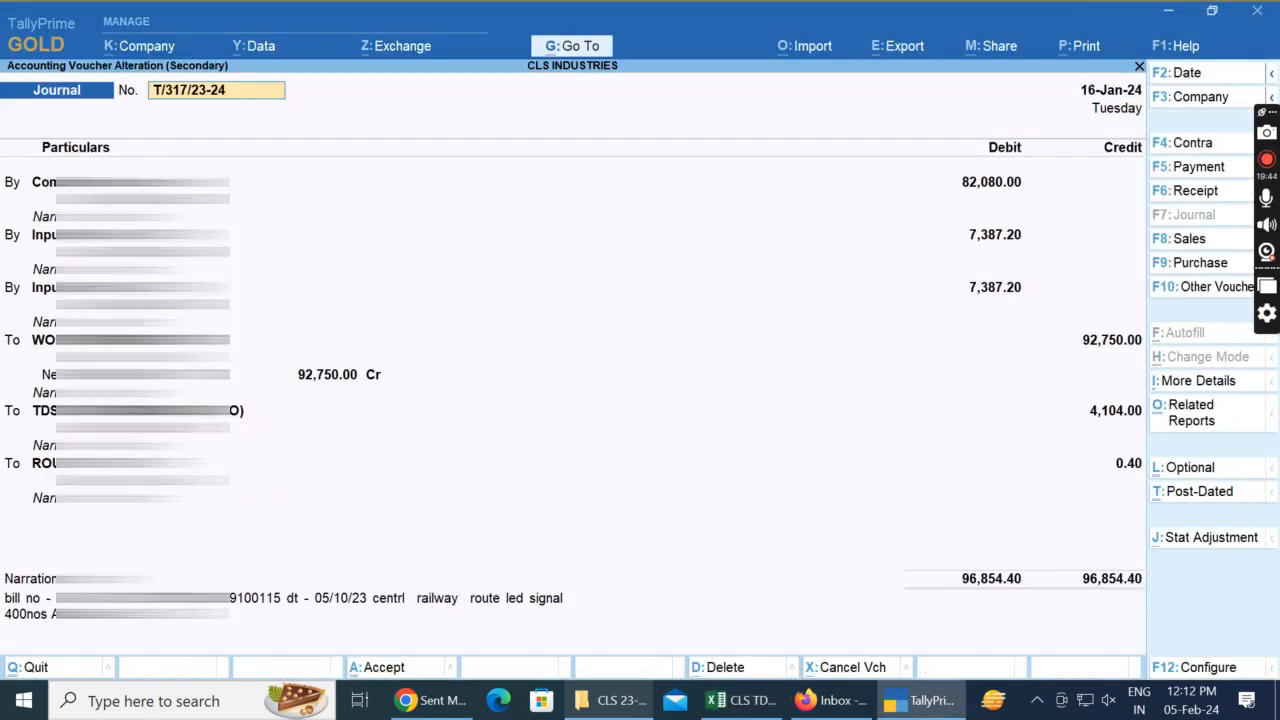
# Step: Advance through the 16-Jan voucher's entries to the party ledger line of WORLDWIDE PRINTING CO
pyautogui.press('Return')
pyautogui.press('Return')
pyautogui.press('Return')
pyautogui.press('Return')
pyautogui.press('Return')
pyautogui.press('Return')
pyautogui.press('Return')
pyautogui.press('Return')
pyautogui.press('Return')
# Step: Copy the party name WORLDWIDE PRINTING CO. from the TallyPrime voucher into B39 of the Excel sheet
pyautogui.hotkey('alt', 'Tab')
pyautogui.press('Left')
pyautogui.press('Left')
pyautogui.press('Left')
pyautogui.press('Left')
pyautogui.press('Left')
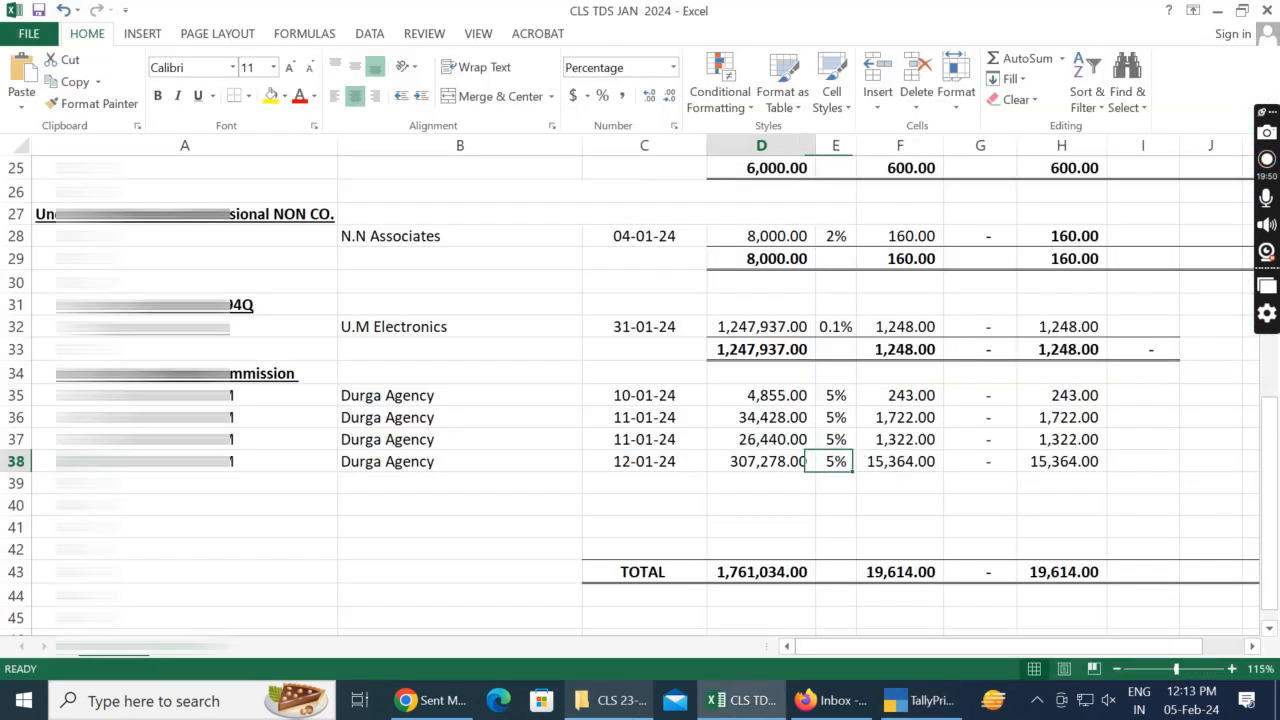
pyautogui.press('Down')
pyautogui.hotkey('ctrl', 'c')
pyautogui.hotkey('ctrl', 'v')
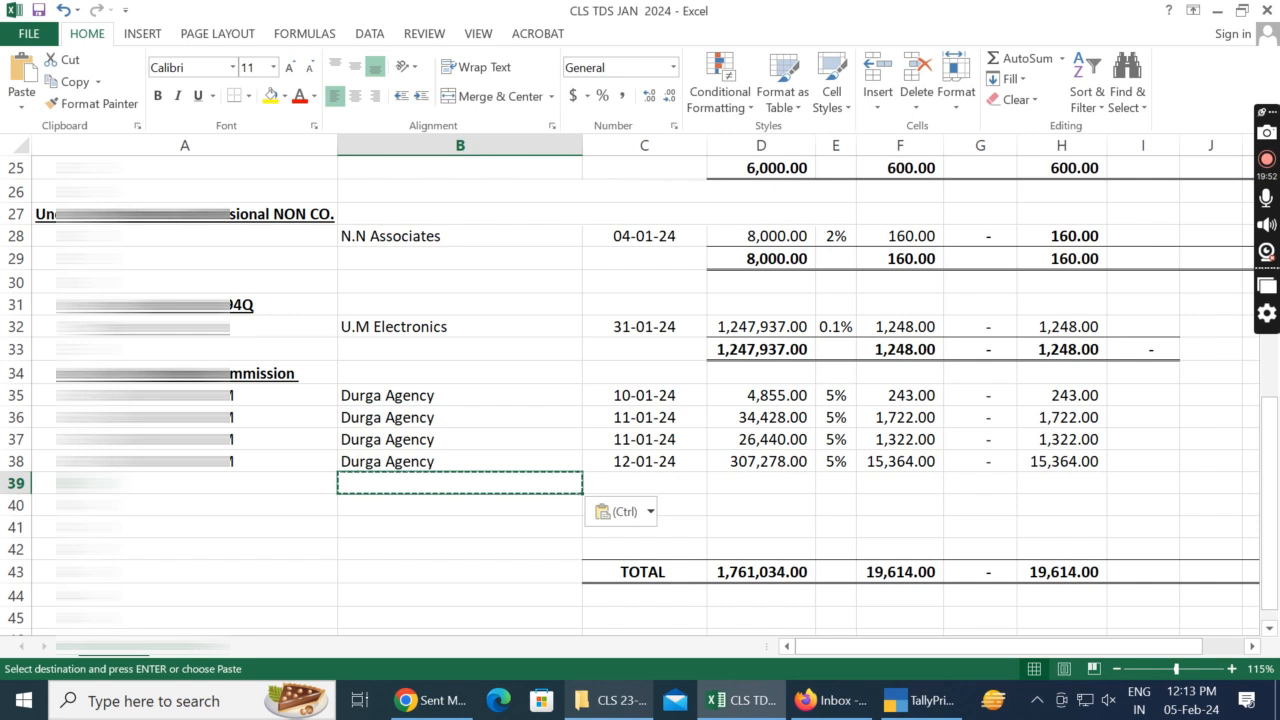
pyautogui.press('Escape')
pyautogui.hotkey('alt', 'Tab')
pyautogui.hotkey('ctrl', 'c')
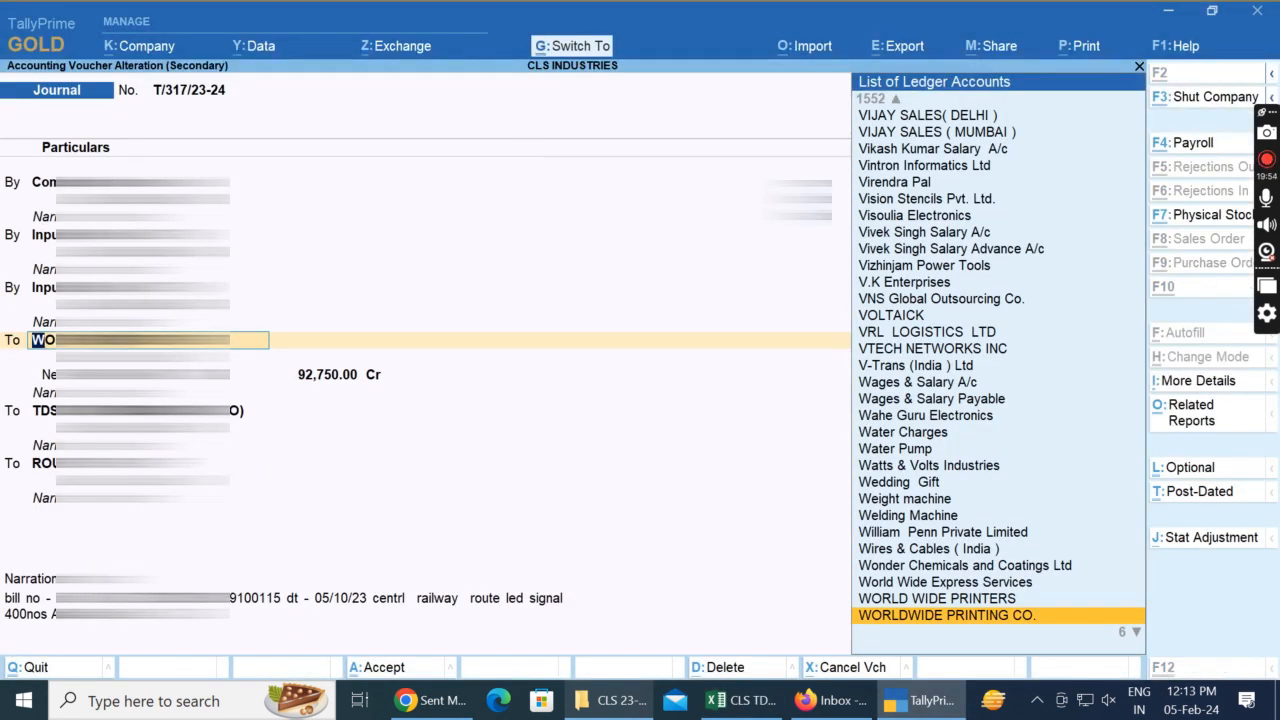
pyautogui.hotkey('alt', 'Tab')
pyautogui.hotkey('ctrl', 'v')
pyautogui.press('Down')
pyautogui.press('Right')
pyautogui.press('Left')
pyautogui.press('Up')
pyautogui.press('Right')
# Step: Check the voucher date in TallyPrime and enter 16/01/2024 in C39 of the Excel sheet
pyautogui.hotkey('alt', 'Tab')
pyautogui.press('Escape')
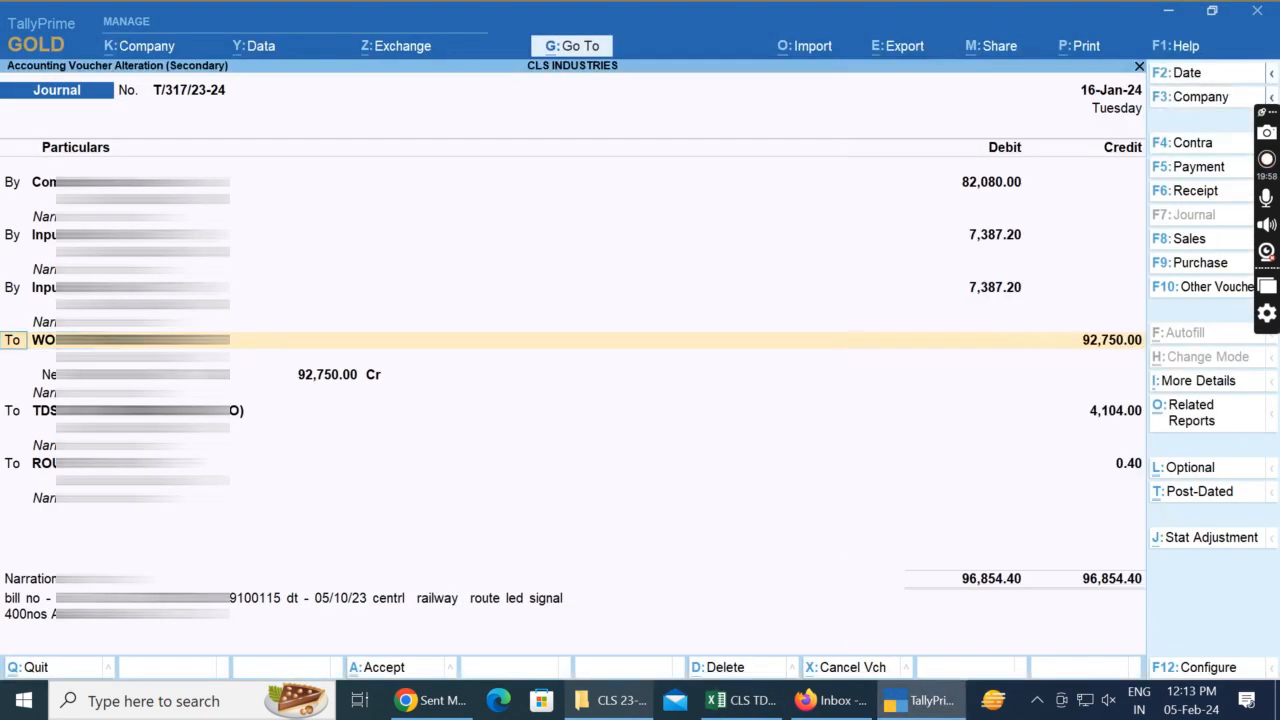
pyautogui.hotkey('alt', 'Tab')
pyautogui.write('16')
pyautogui.write('/01/2024')
pyautogui.press('Tab')
# Step: Check the commission amount in the 16-Jan voucher, enter 82,080 in D39 and fill the 5% rate down into E39
pyautogui.hotkey('alt', 'Tab')
pyautogui.hotkey('alt', 'Tab')
pyautogui.write('82,080')
pyautogui.press('Tab')
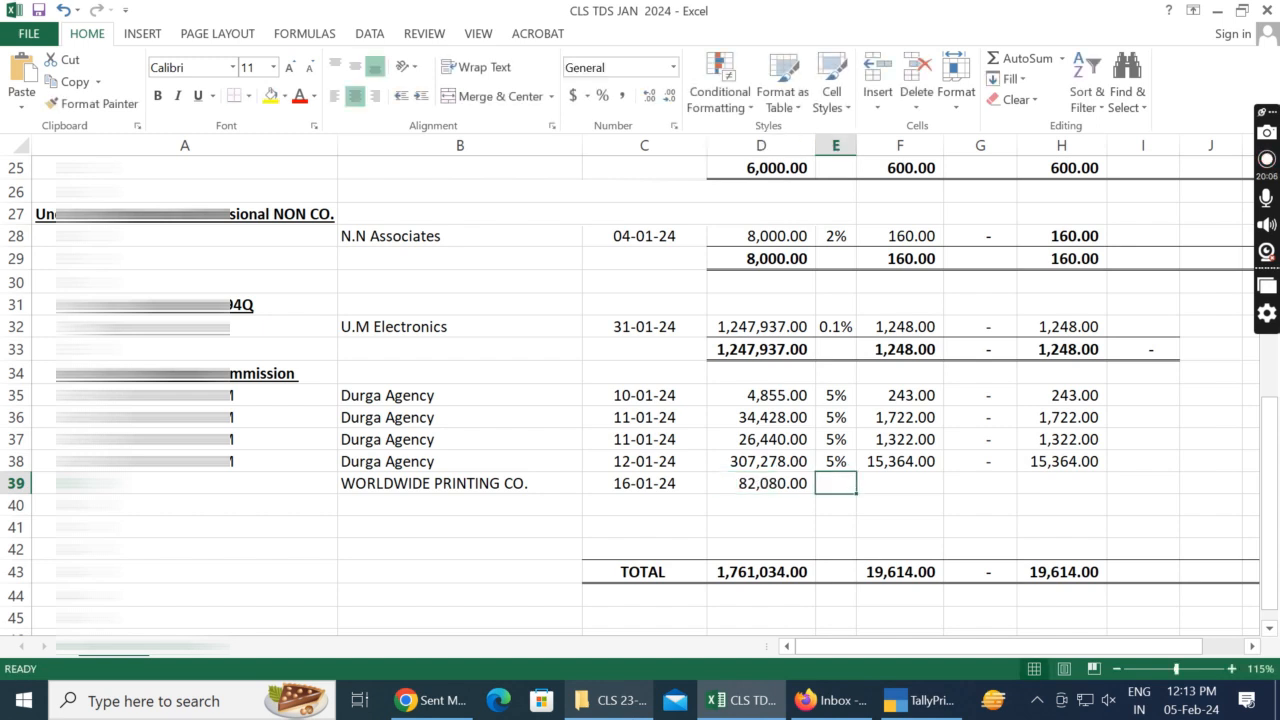
pyautogui.hotkey('ctrl', 'd')
pyautogui.press('Tab')
# Step: Calculate the TDS in F39 as D39*E39 and compare it with the TDS in the 16-Jan TallyPrime voucher
pyautogui.hotkey('ctrl', 'd')
pyautogui.write('=')
pyautogui.press('Left')
pyautogui.press('Left')
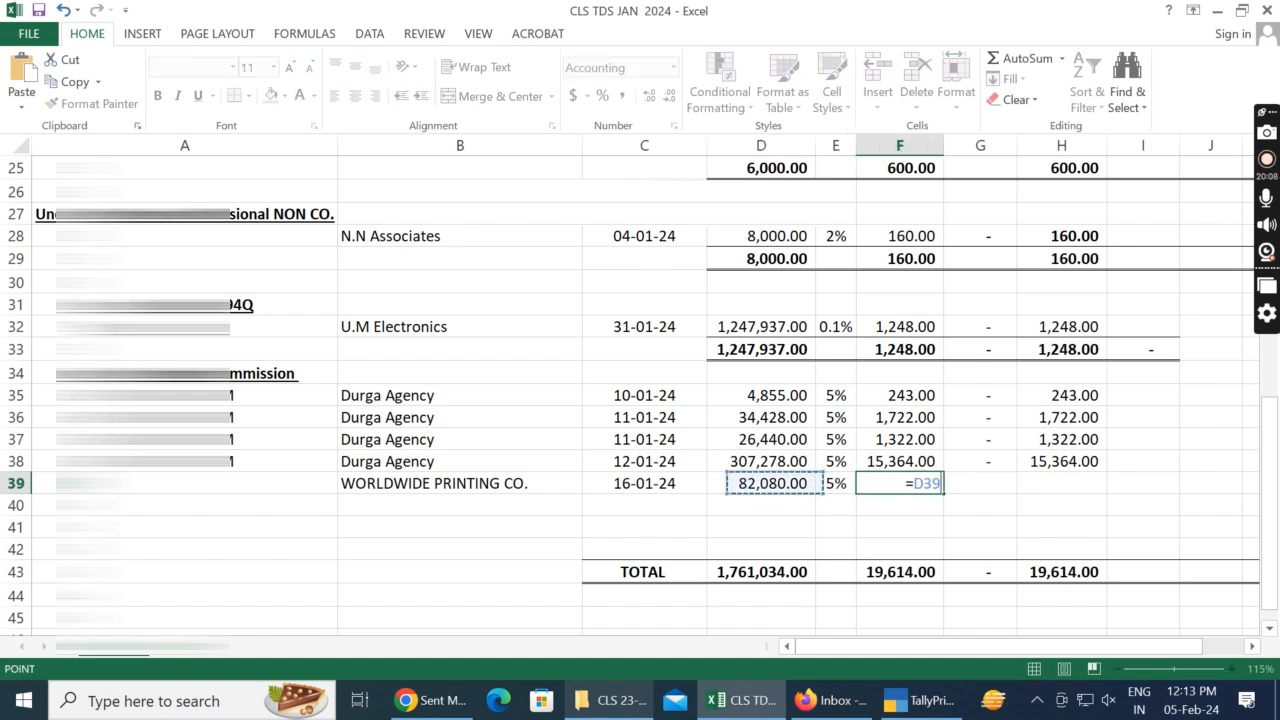
pyautogui.write('*')
pyautogui.press('Left')
pyautogui.hotkey('alt', 'Tab')
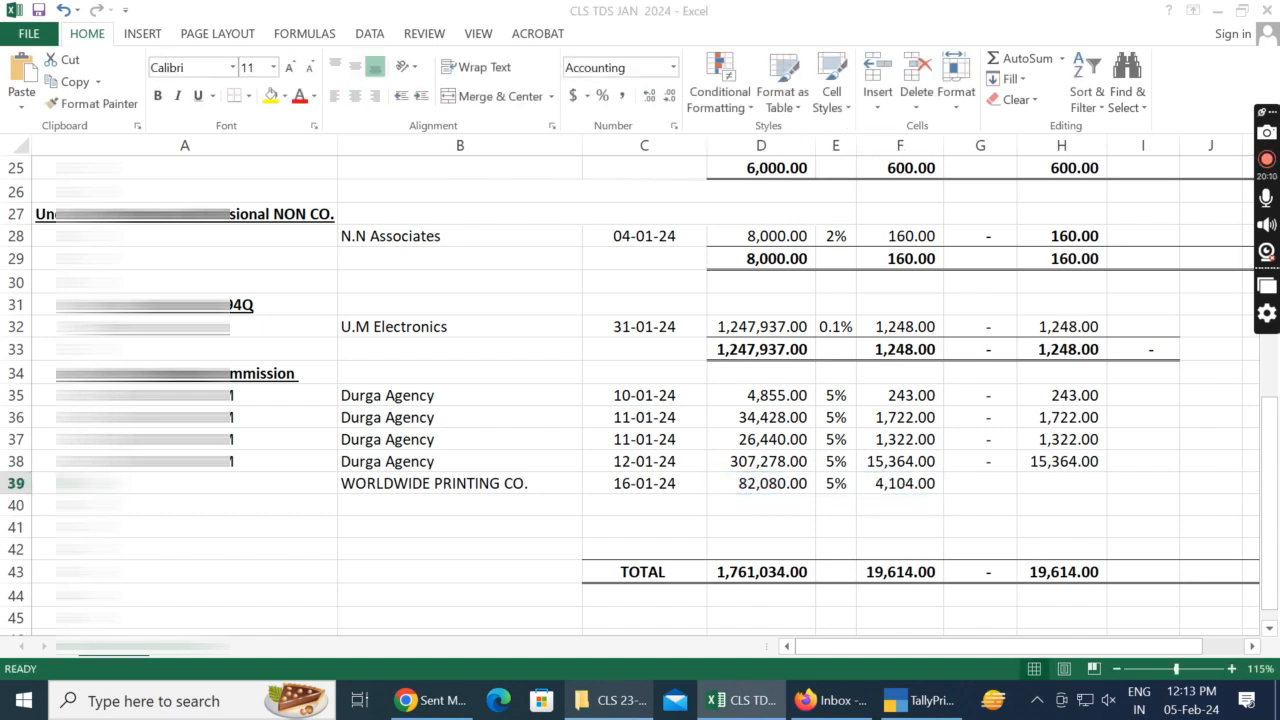
pyautogui.hotkey('alt', 'Tab')
# Step: Fill the zero amount and the total formula down from row 38 into G39 and H39
pyautogui.press('Right')
pyautogui.hotkey('shift', 'Right')
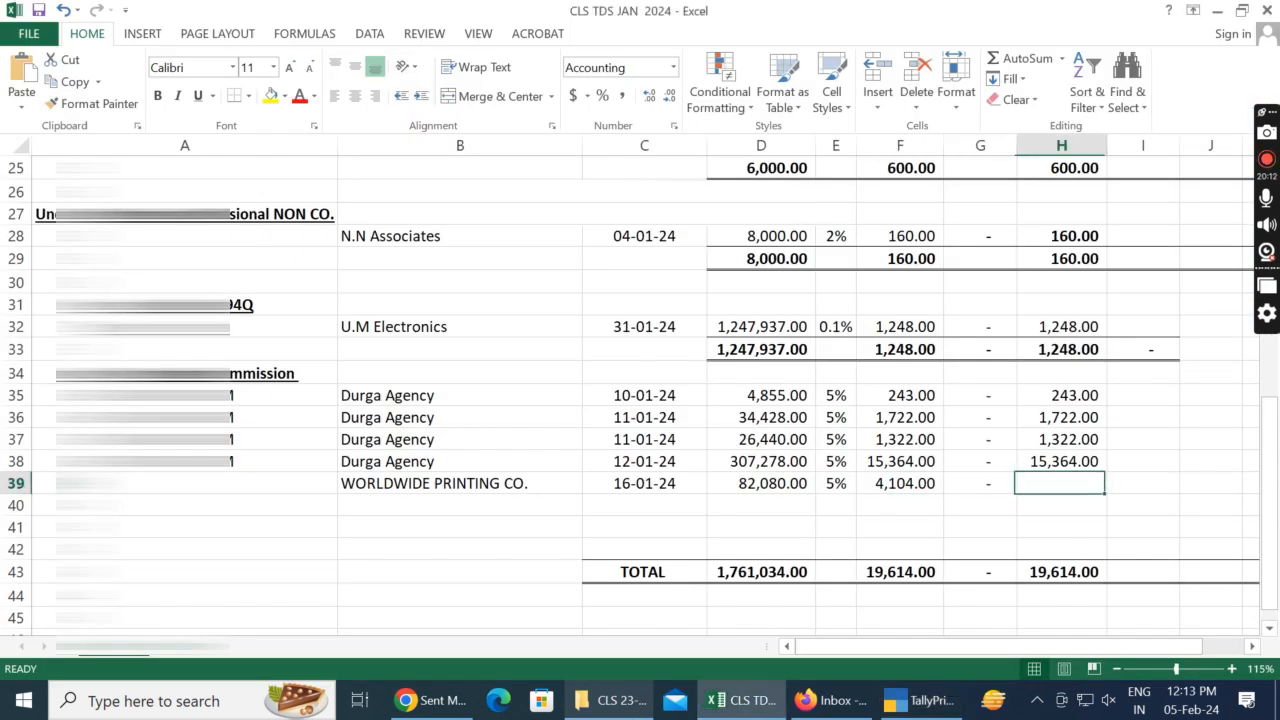
pyautogui.hotkey('ctrl', 'd')
# Step: Switch to TallyPrime and open the WORLDWIDE PRINTING CO. ledger for alteration from the 16-Jan voucher
pyautogui.press('Left')
pyautogui.press('Left')
pyautogui.press('Left')
pyautogui.press('Left')
pyautogui.press('Left')
pyautogui.press('Left')
pyautogui.hotkey('alt', 'Tab')
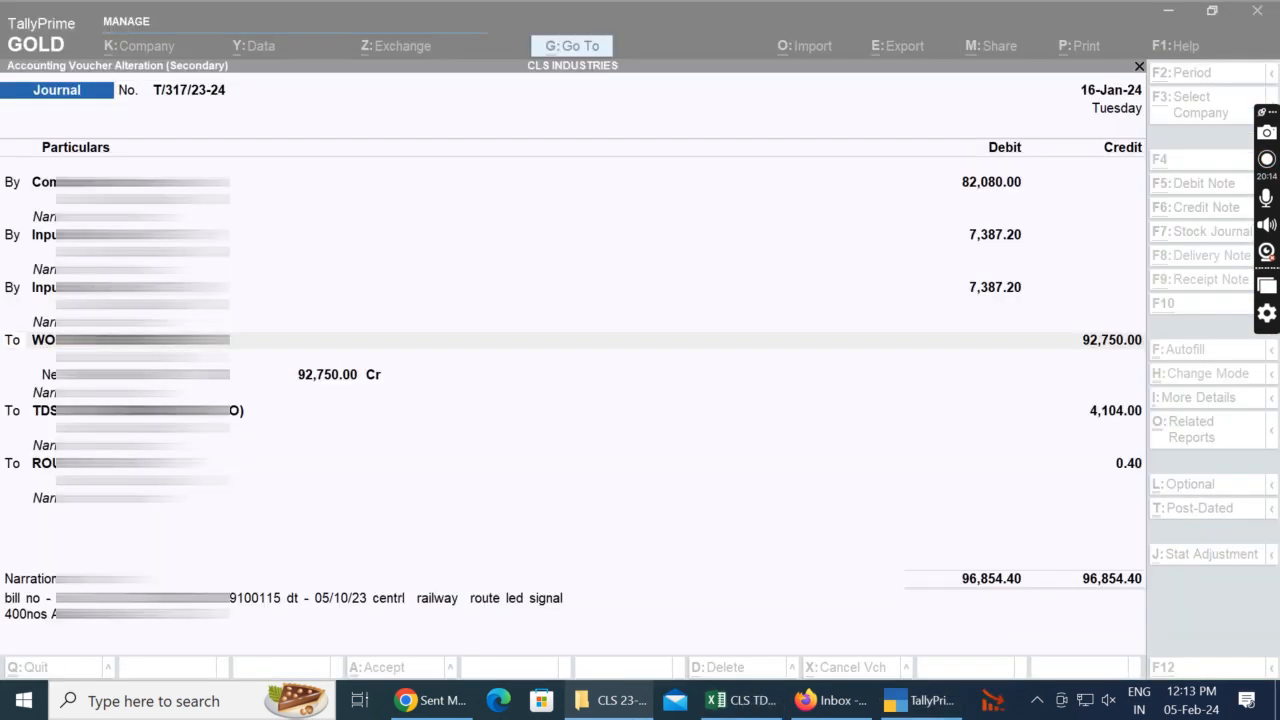
pyautogui.press('Return')
pyautogui.hotkey('ctrl', 'Return')
# Step: Copy the PAN from the ledger's tax registration details and paste it into A39 of the Excel sheet
pyautogui.hotkey('ctrl', 'End')
pyautogui.press('BackSpace')
pyautogui.press('BackSpace')
pyautogui.press('BackSpace')
pyautogui.press('BackSpace')
pyautogui.press('BackSpace')
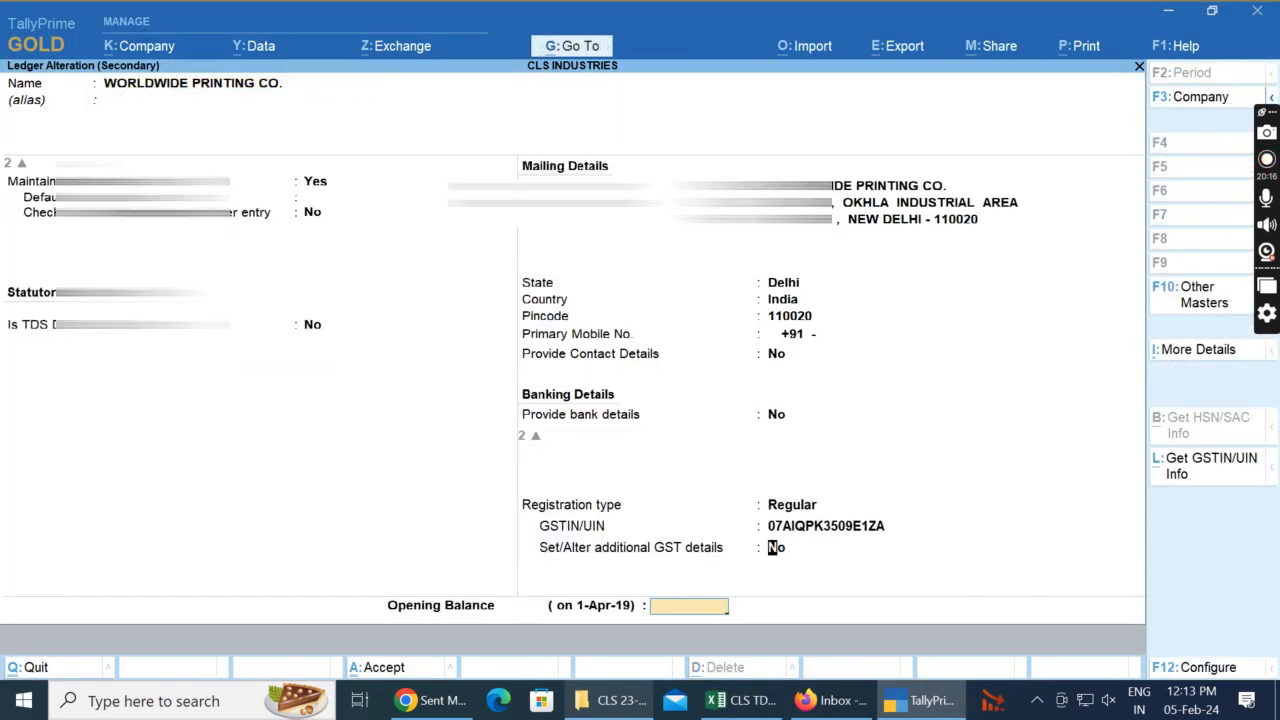
pyautogui.press('Return')
pyautogui.hotkey('ctrl', 'alt', 'c')
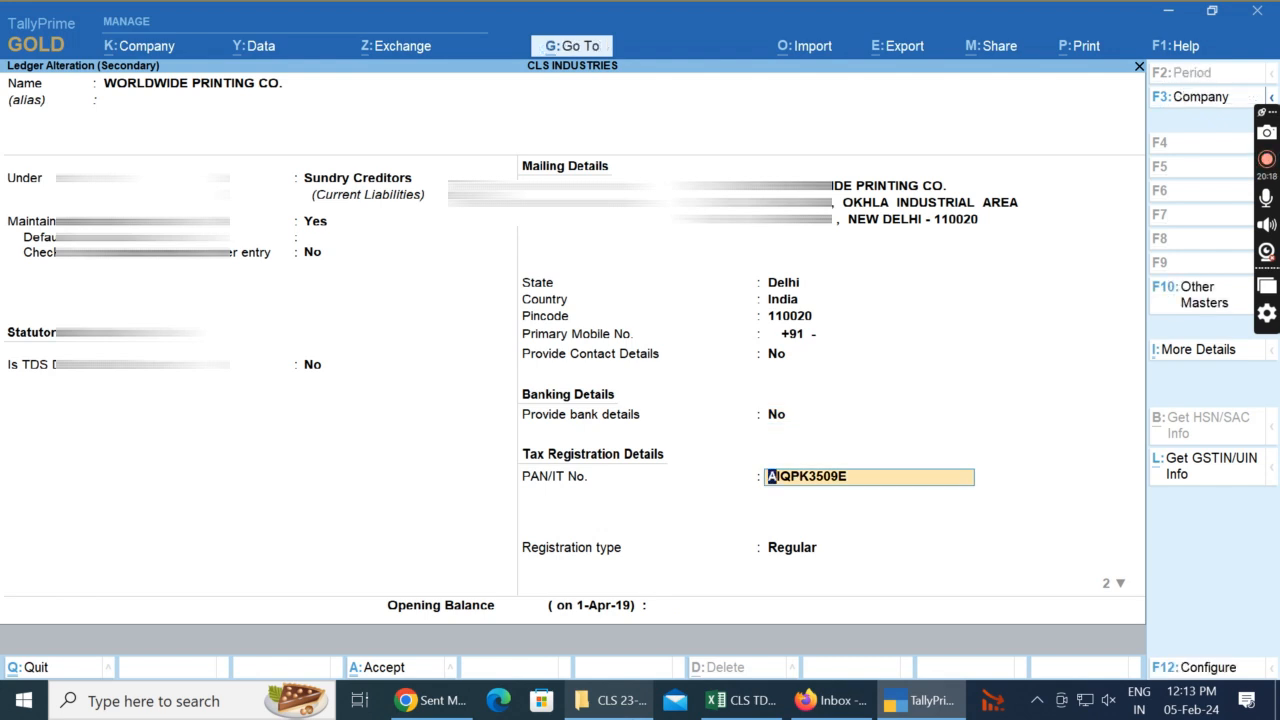
pyautogui.hotkey('alt', 'Tab')
pyautogui.hotkey('ctrl', 'v')
# Step: In TallyPrime, close the ledger and the 16-Jan voucher without changes and open the 17-Jan journal voucher
pyautogui.hotkey('alt', 'Tab')
pyautogui.press('Escape')
pyautogui.press('Escape')
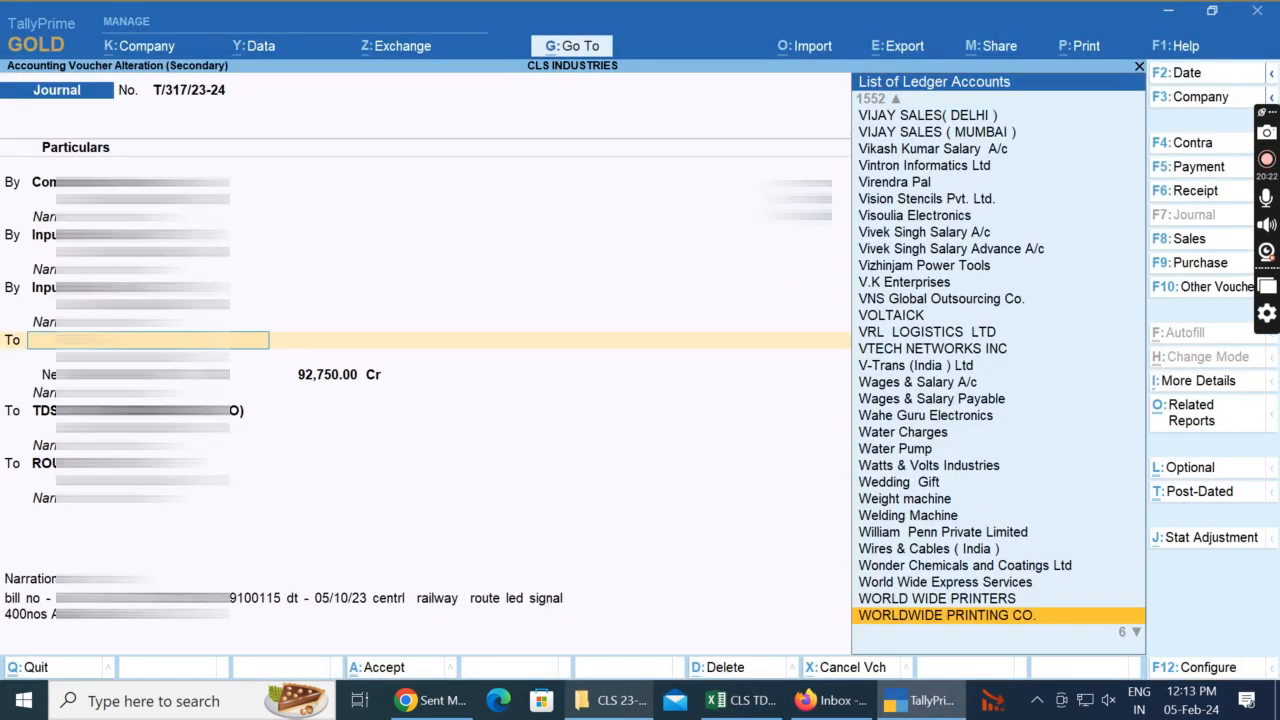
pyautogui.press('Escape')
pyautogui.press('Escape')
pyautogui.press('y')
pyautogui.press('Down')
pyautogui.press('Return')
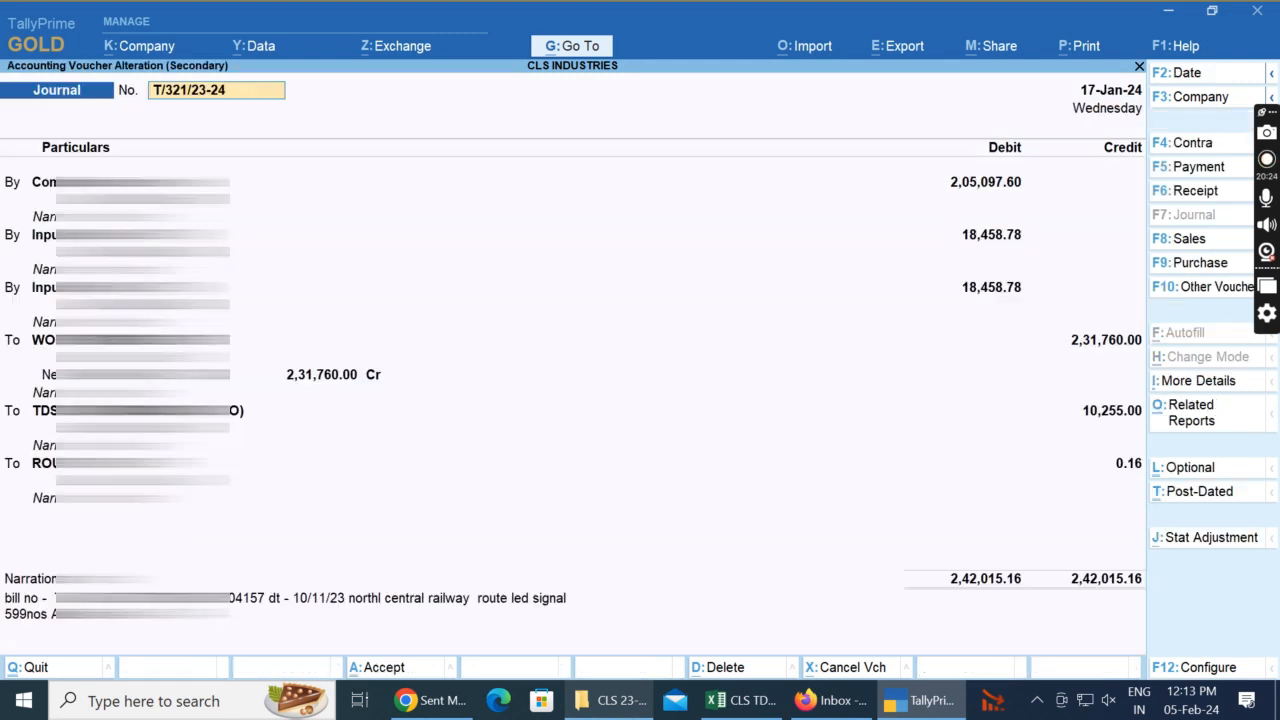
# Step: Go to the party ledger line in the 17-Jan voucher and paste the name WORLDWIDE PRINTING CO. into B40 of the sheet
pyautogui.hotkey('alt', 'Tab')
pyautogui.hotkey('alt', 'Tab')
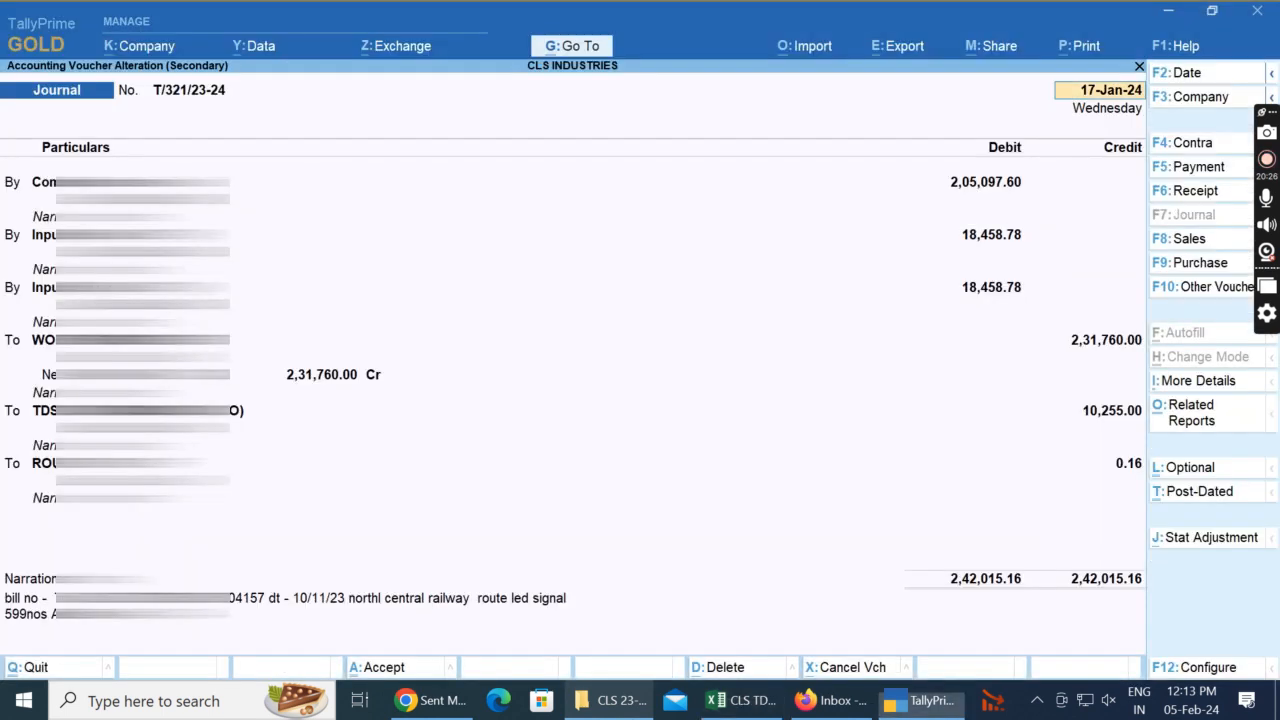
pyautogui.press('Return')
pyautogui.press('Return')
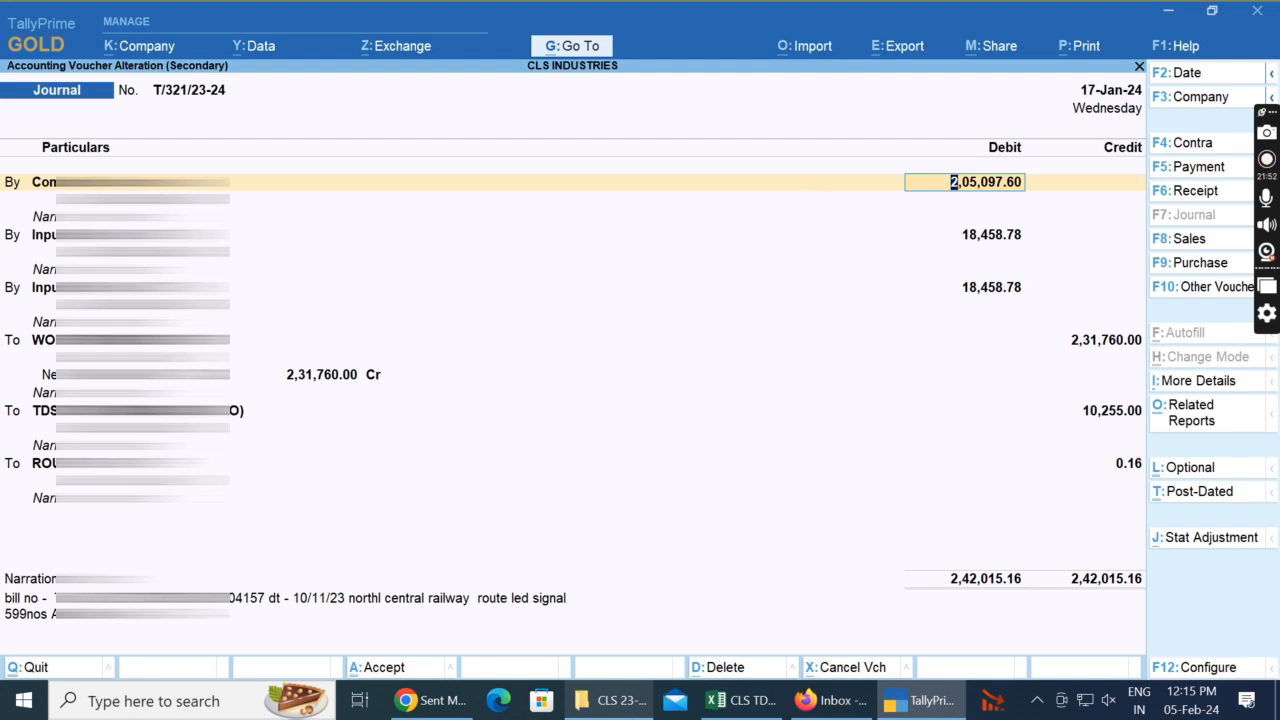
pyautogui.hotkey('alt', 'Tab')
pyautogui.press('Escape')
pyautogui.hotkey('alt', 'Tab')
pyautogui.press('Return')
pyautogui.press('Return')
pyautogui.press('Return')
pyautogui.press('Return')
pyautogui.press('Return')
pyautogui.press('Return')
pyautogui.press('Return')
pyautogui.press('Return')
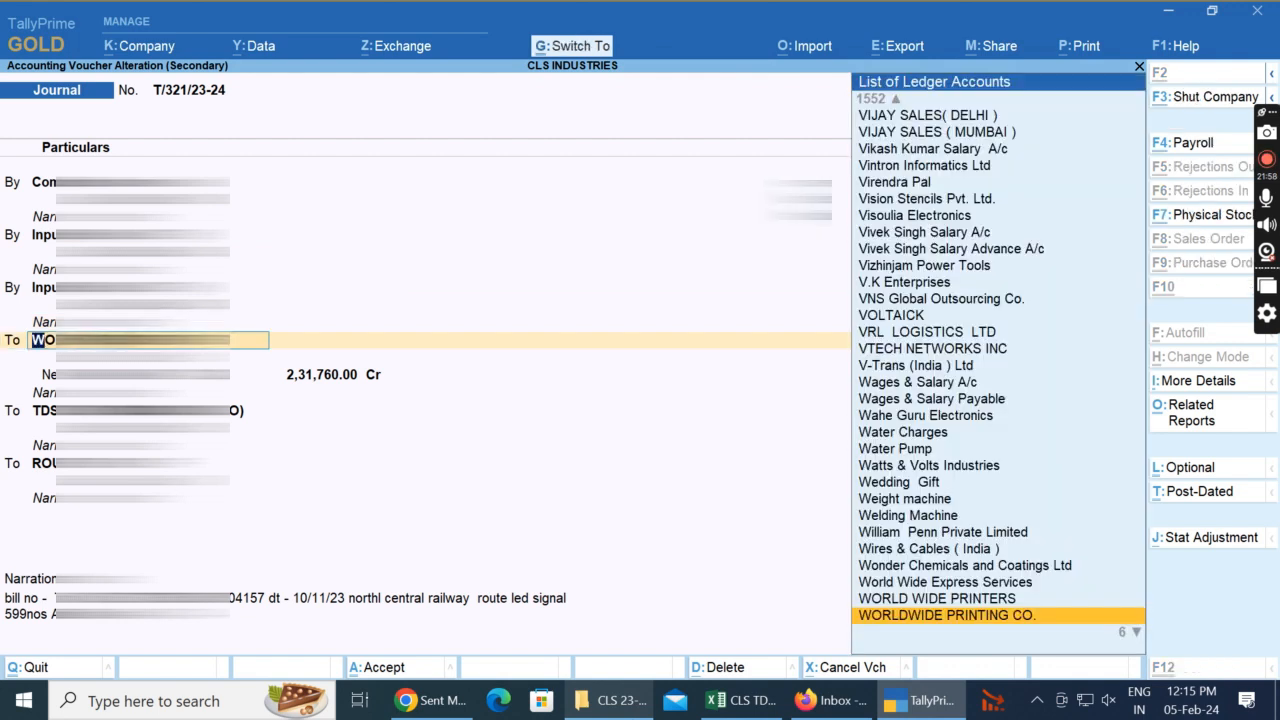
pyautogui.hotkey('alt', 'Tab')
pyautogui.hotkey('ctrl', 'v')
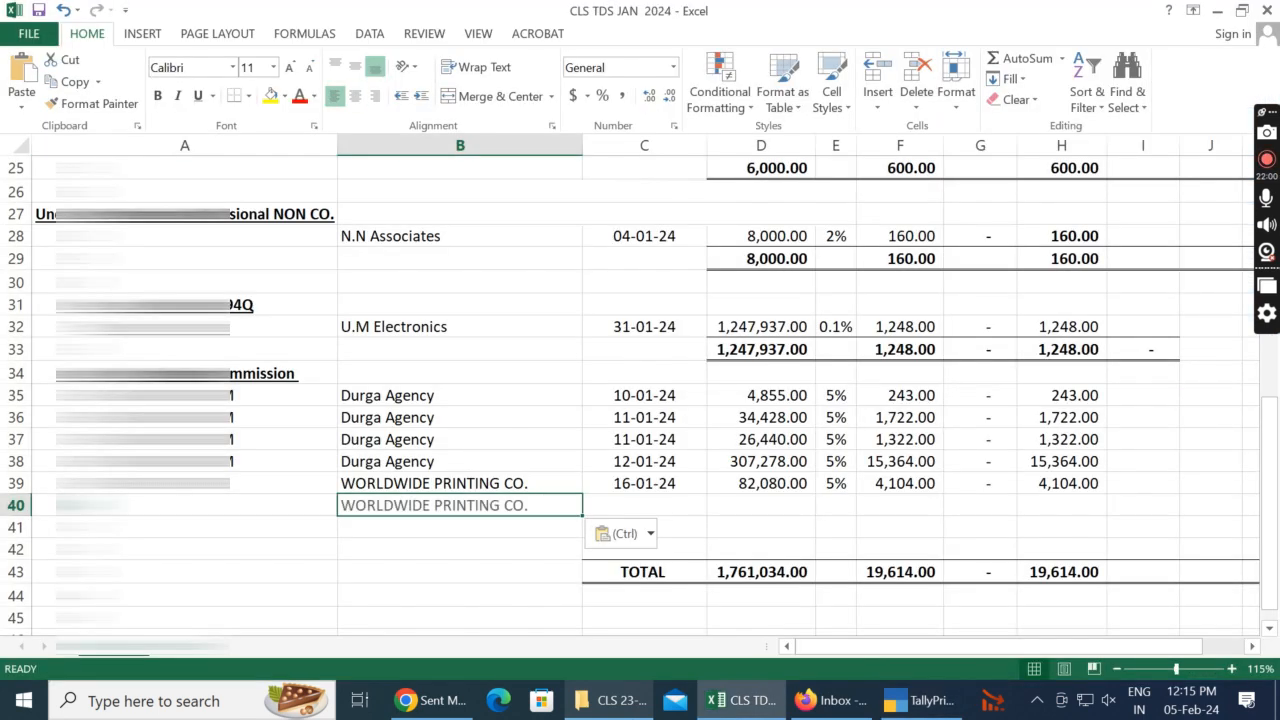
# Step: Fill in the PAN of WORLDWIDE PRINTING CO. in A40
pyautogui.press('Left')
pyautogui.hotkey('alt', 'Tab')
pyautogui.press('BackSpace')
pyautogui.press('BackSpace')
pyautogui.press('Return')
pyautogui.hotkey('alt', 'Tab')
pyautogui.press('Escape')
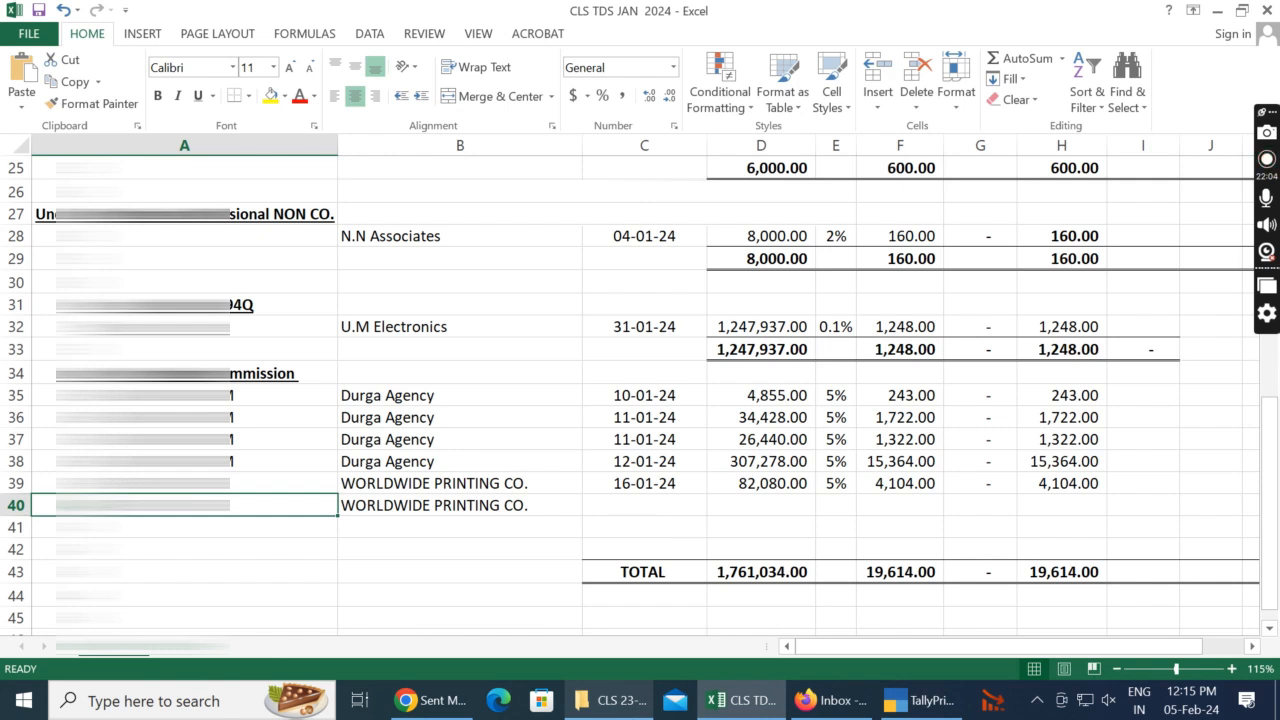
# Step: Check the voucher date in TallyPrime and enter 17/01/2024 in C40 of the Excel sheet
pyautogui.press('Right')
pyautogui.press('Right')
pyautogui.hotkey('alt', 'Tab')
pyautogui.press('Return')
pyautogui.hotkey('alt', 'Tab')
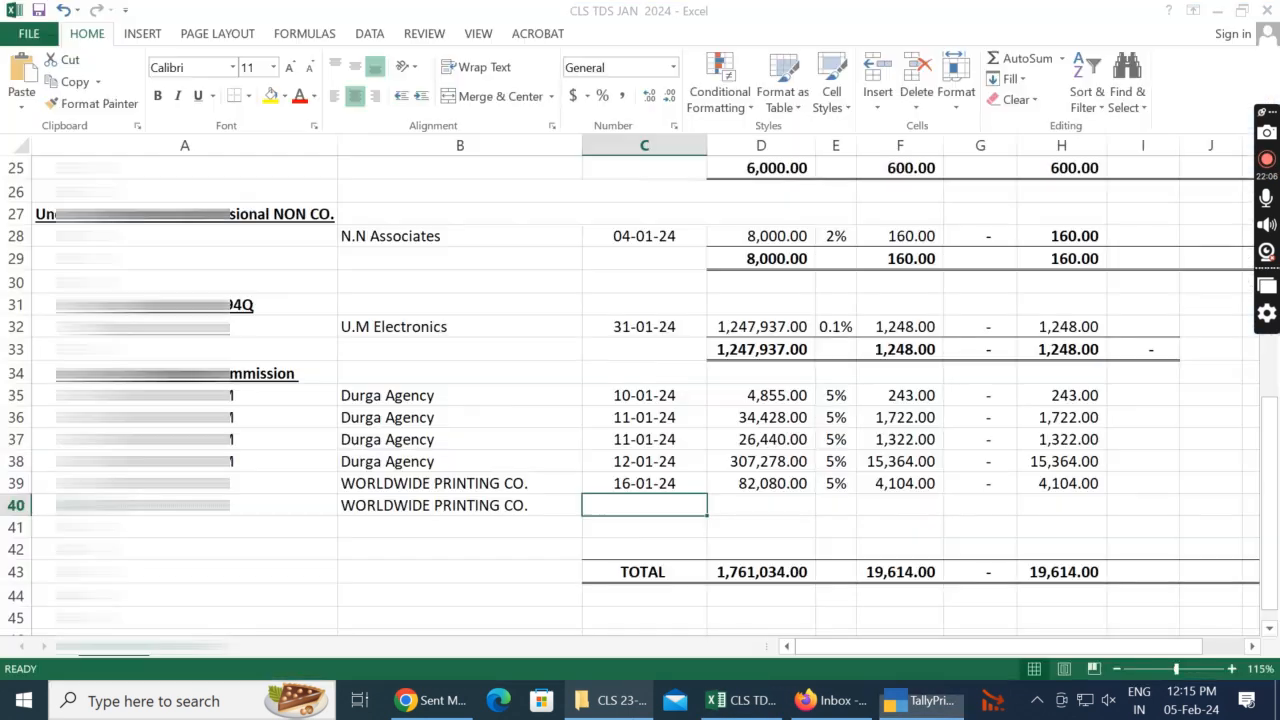
pyautogui.write('17/01/2024')
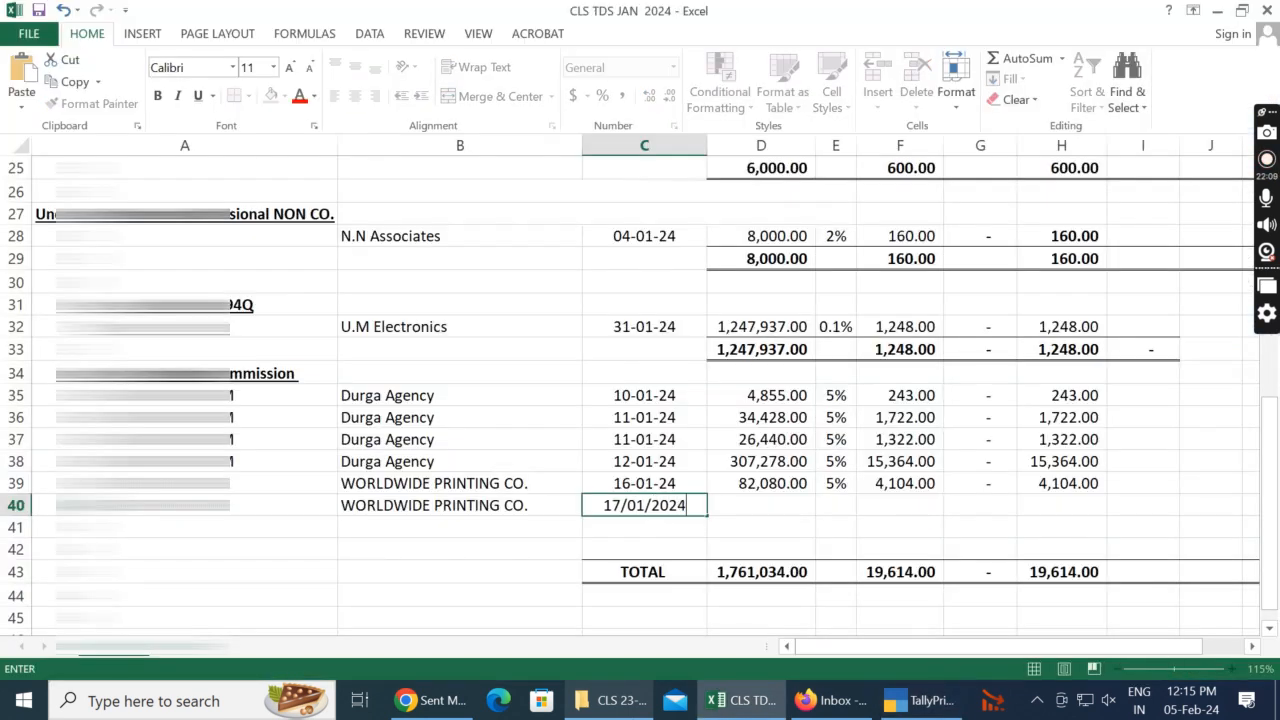
pyautogui.press('Tab')
# Step: Check the commission amount in the 17-Jan TallyPrime voucher and enter it rounded as 205098 in D40 of the sheet
pyautogui.hotkey('alt', 'Tab')
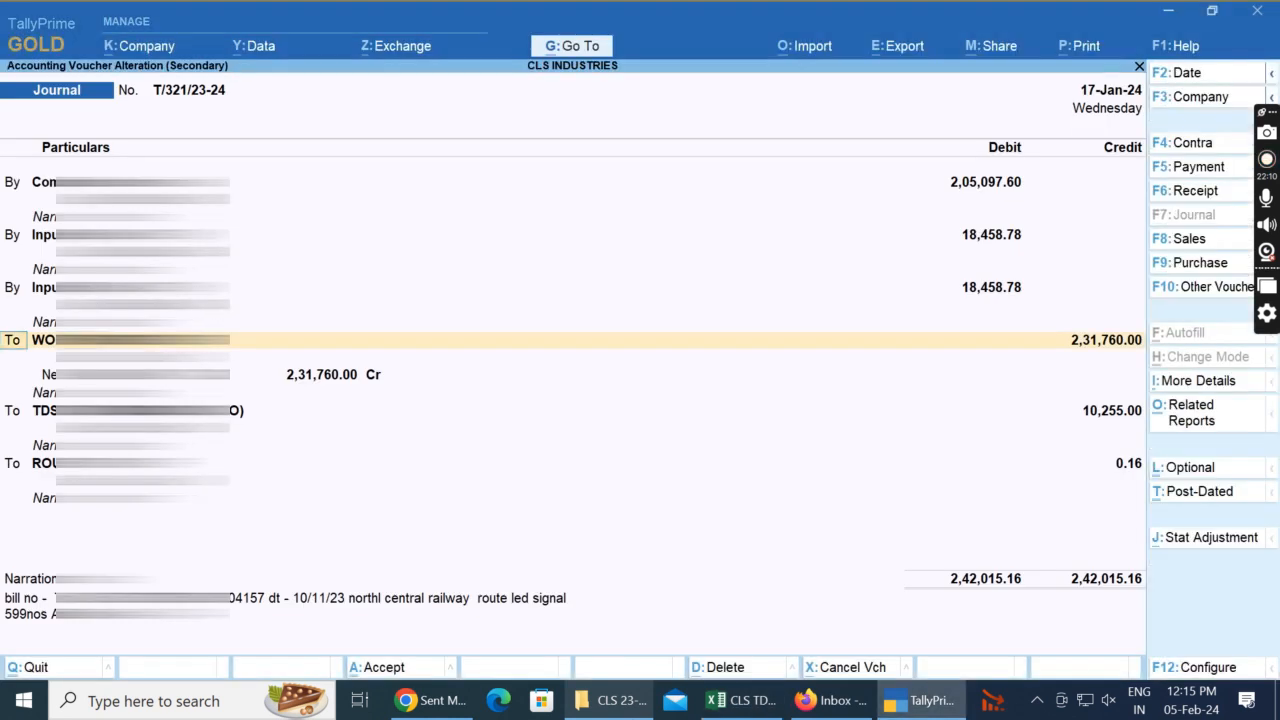
pyautogui.hotkey('alt', 'Tab')
pyautogui.hotkey('alt', 'Tab')
# Step: Enter the TDS rate 5% in E40
pyautogui.hotkey('alt', 'Tab')
pyautogui.write('205')
# Step: Calculate the TDS in F40 as D40*E40 and replace it with the rounded amount 10255
pyautogui.hotkey('alt', 'Tab')
pyautogui.hotkey('alt', 'Tab')
pyautogui.write('098')
pyautogui.press('Tab')
pyautogui.hotkey('alt', 'Tab')
pyautogui.hotkey('alt', 'Tab')
pyautogui.write('5%')
pyautogui.press('Tab')
pyautogui.hotkey('alt', 'Tab')
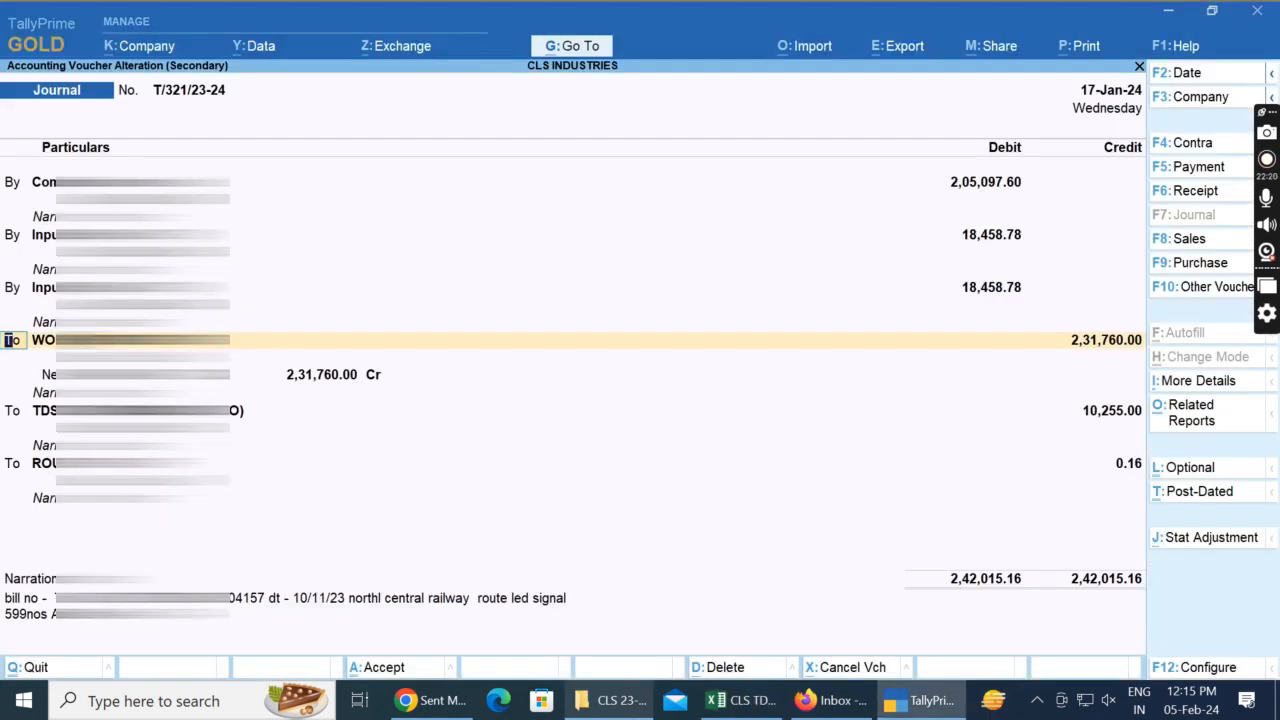
pyautogui.hotkey('alt', 'Tab')
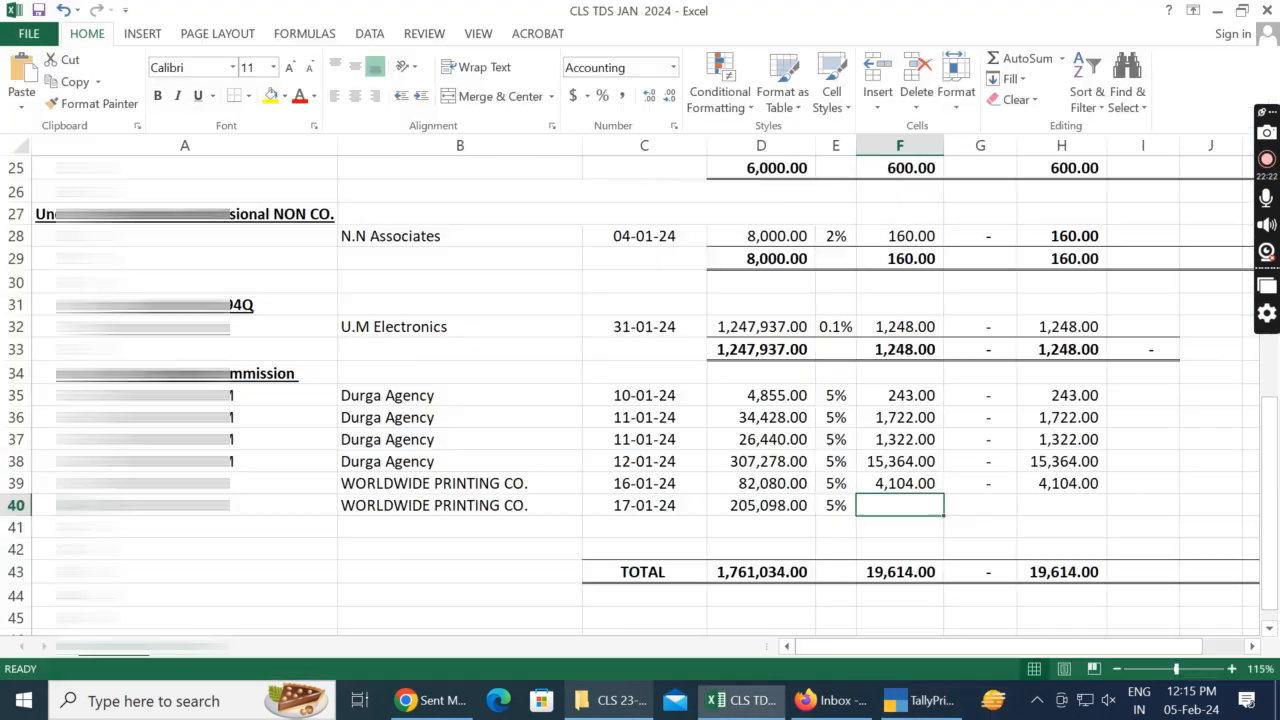
pyautogui.write('=')
pyautogui.press('Left')
pyautogui.press('Left')
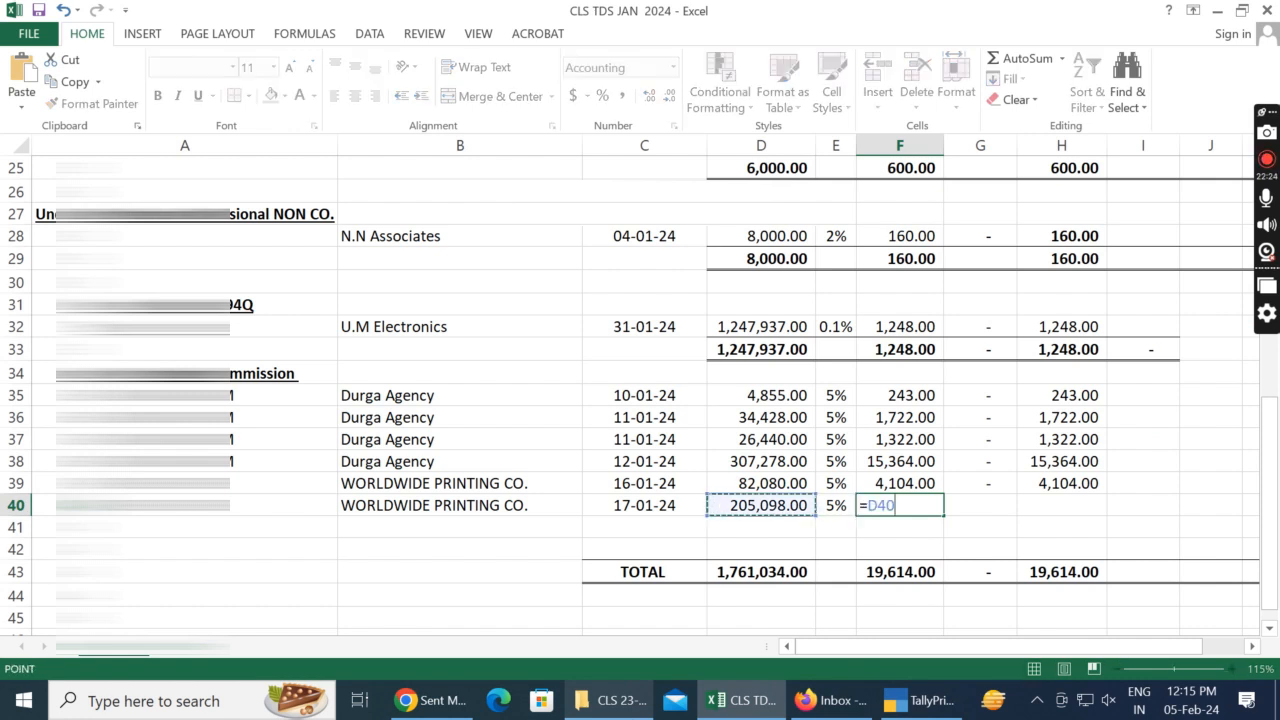
pyautogui.write('*')
pyautogui.press('Left')
pyautogui.press('Return')
pyautogui.press('Up')
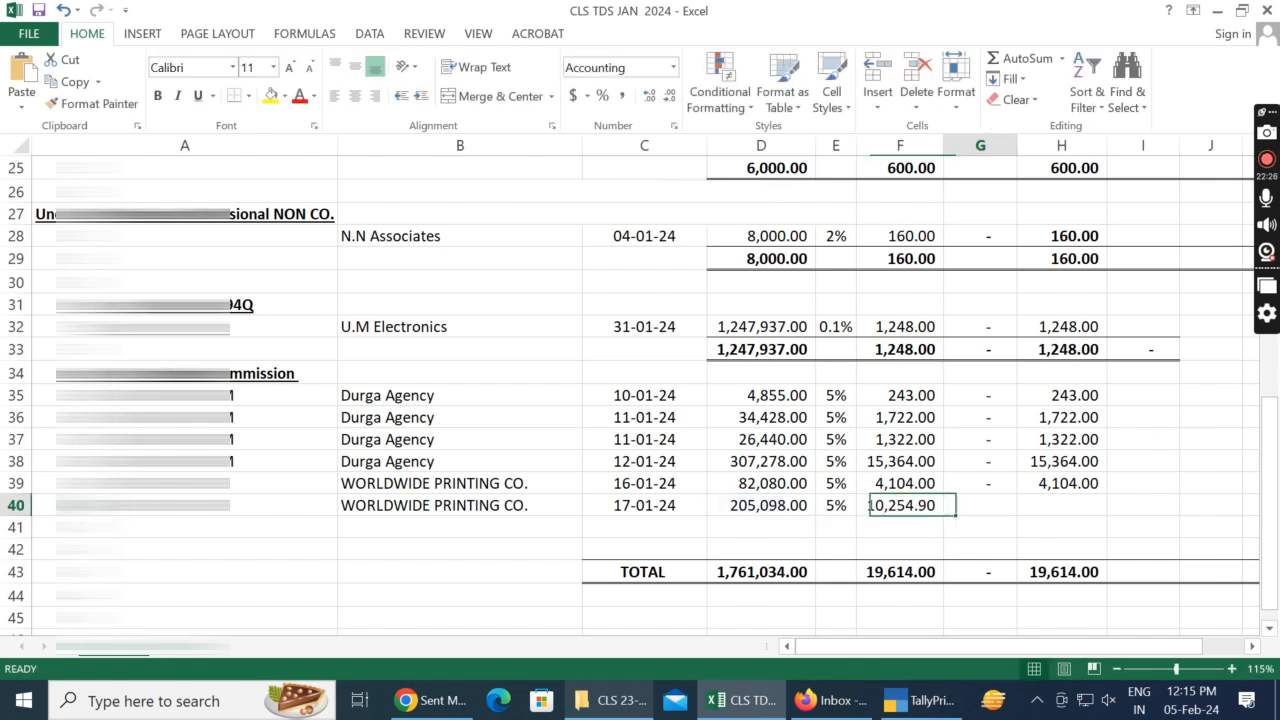
pyautogui.write('10255')
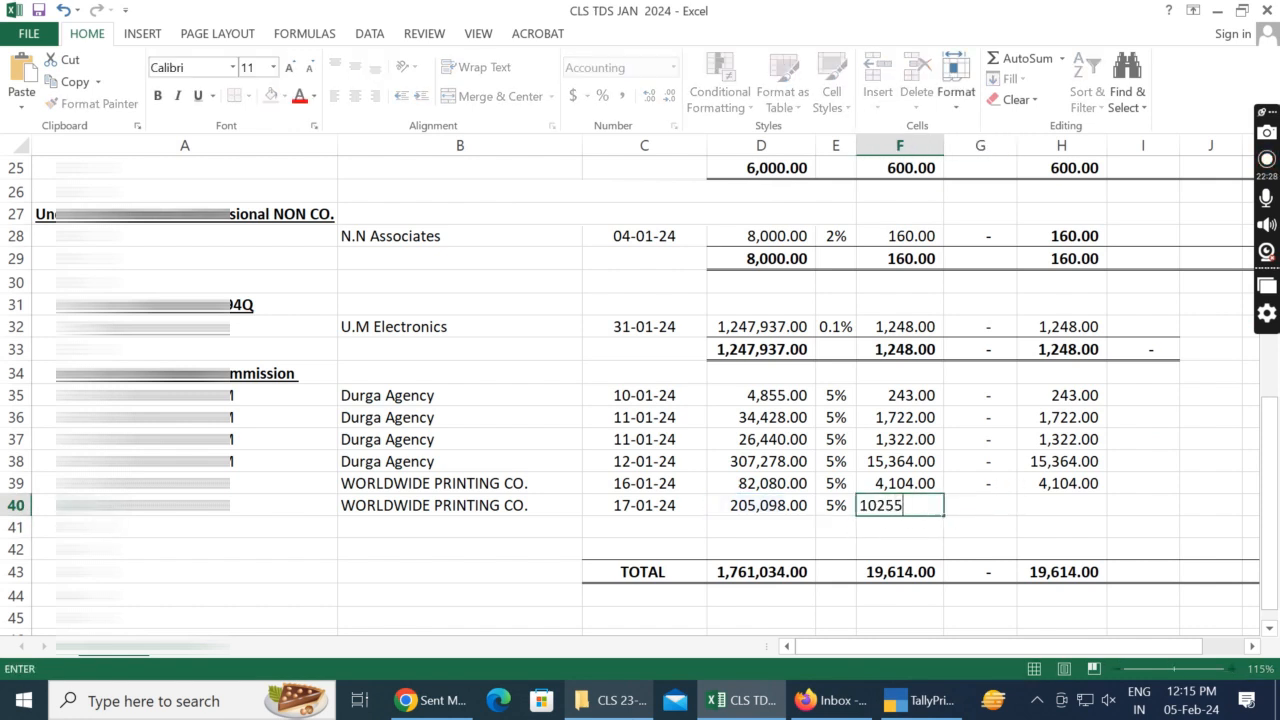
# Step: Complete row 40 with a nil value in G40 and the sum of F40 and G40 in H40
pyautogui.press('Tab')
pyautogui.press('Tab')
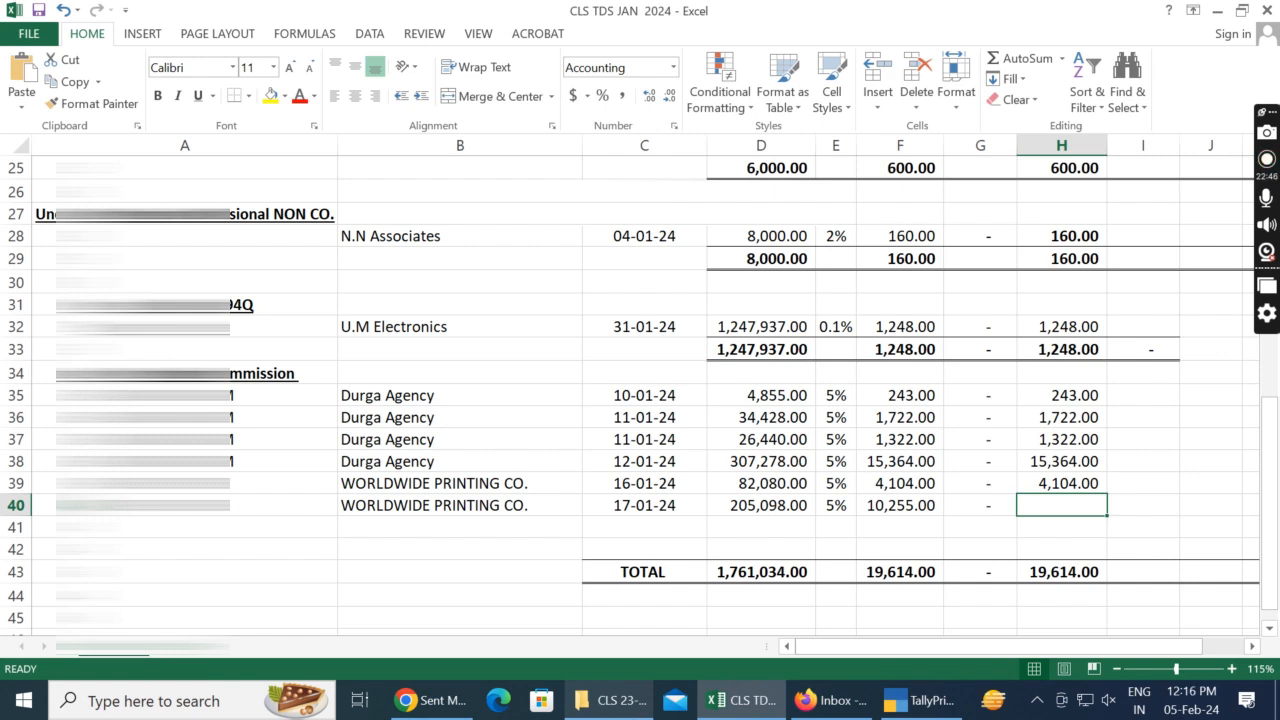
pyautogui.write('=')
pyautogui.press('Left')
pyautogui.press('Left')
pyautogui.write('+')
pyautogui.press('Left')
pyautogui.press('Return')
pyautogui.press('Left')
pyautogui.press('Left')
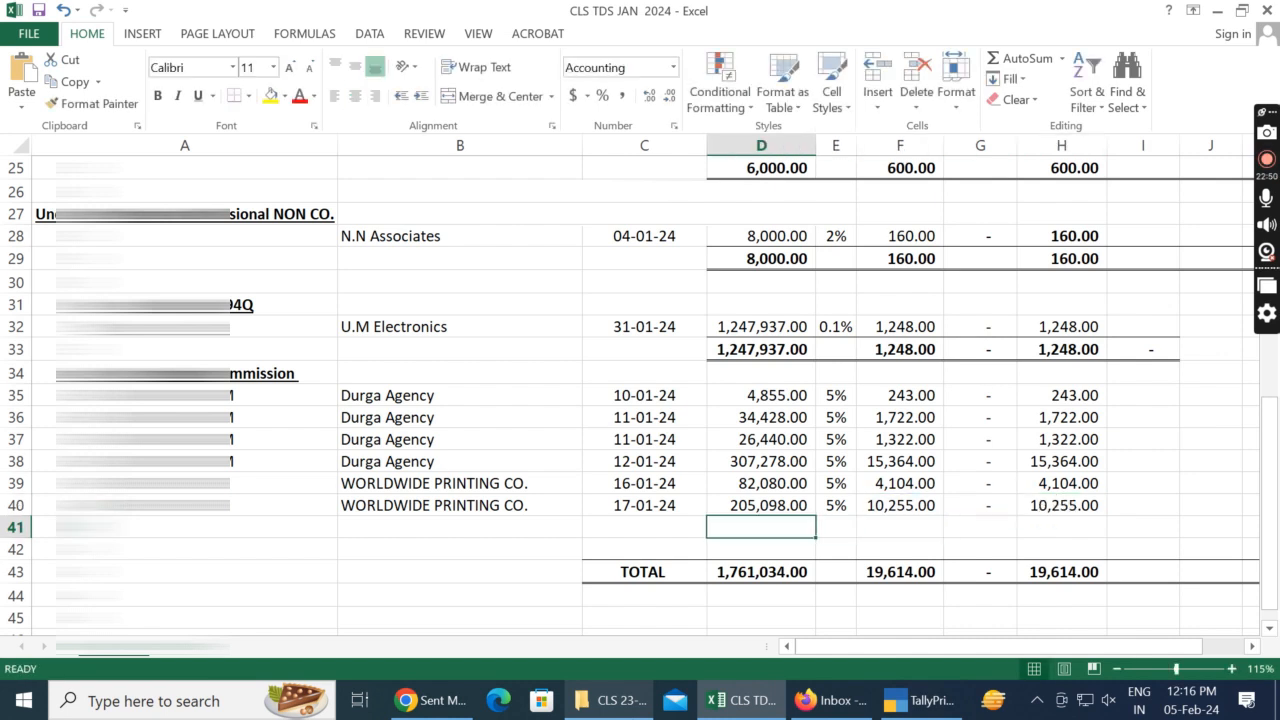
# Step: Switch to TallyPrime, close the 17-Jan voucher and open the 22-Jan journal voucher from the ledger
pyautogui.hotkey('alt', 'Tab')
pyautogui.press('Escape')
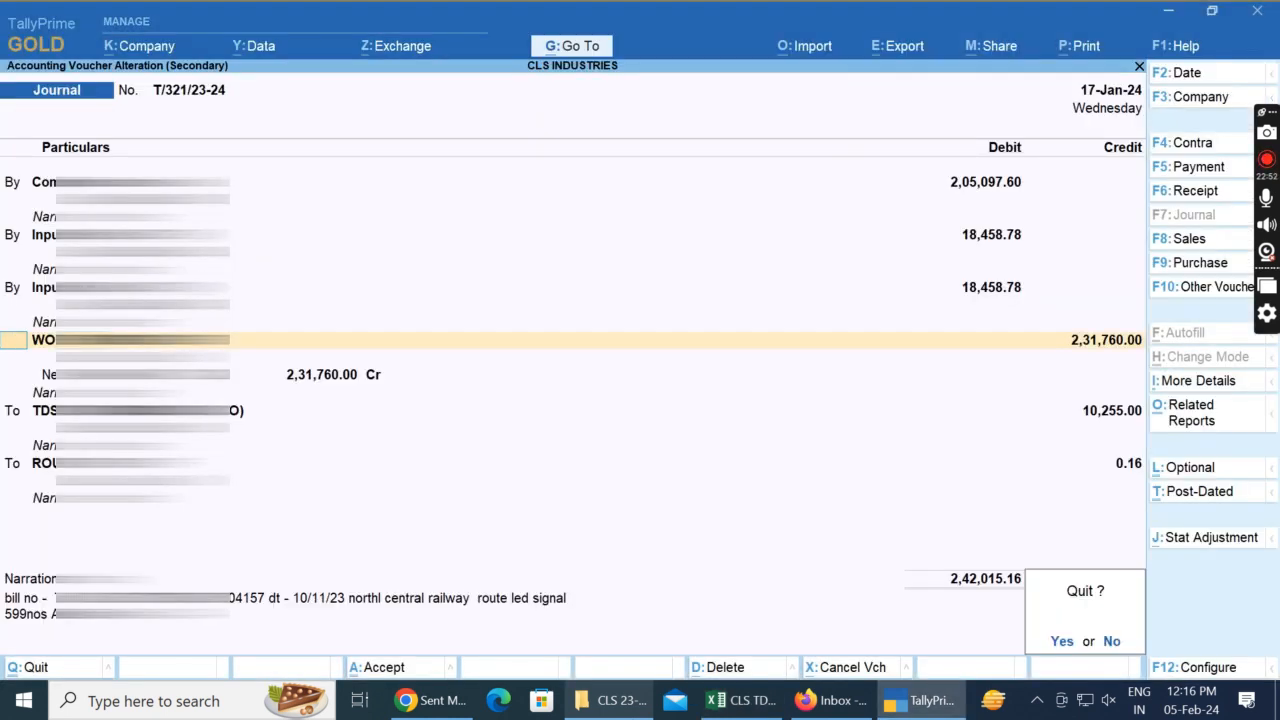
pyautogui.press('y')
pyautogui.press('Down')
pyautogui.press('Return')
# Step: Copy the party's name from the 22-Jan voucher into B41 of the Excel sheet
pyautogui.press('Return')
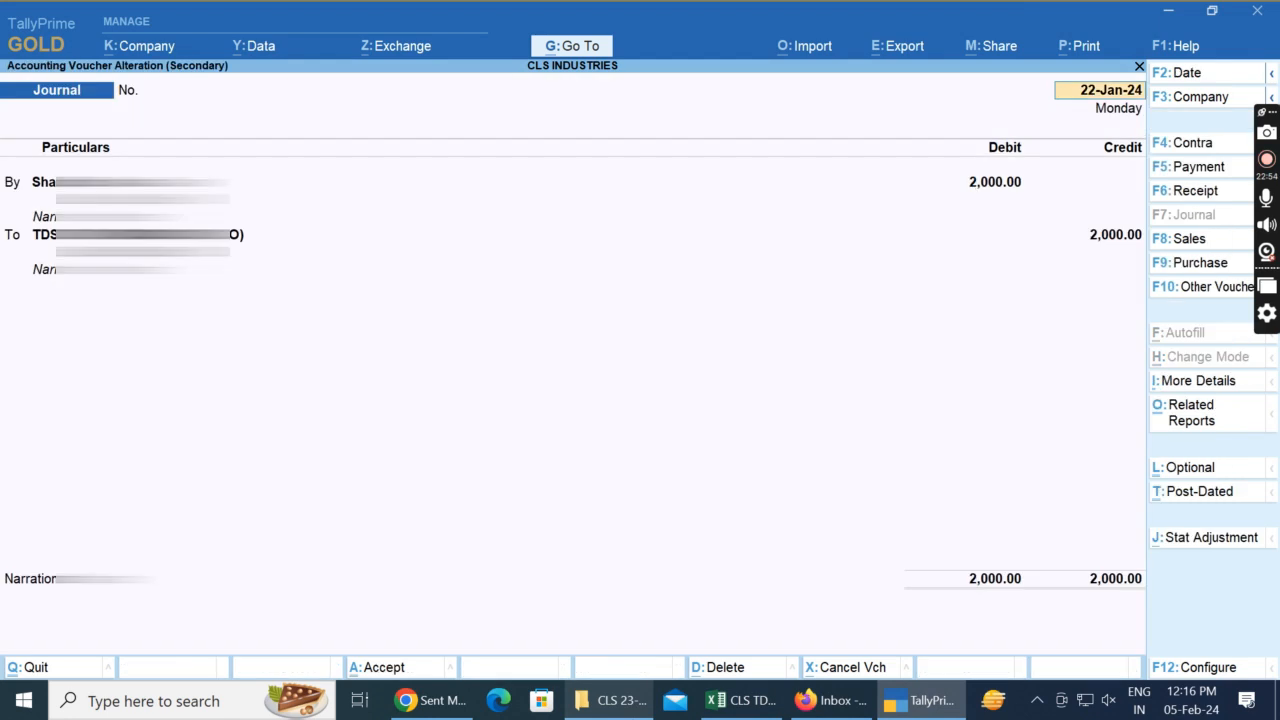
pyautogui.press('Return')
pyautogui.hotkey('ctrl', 'alt', 'c')
pyautogui.hotkey('alt', 'Tab')
pyautogui.press('Left')
pyautogui.press('Left')
# Step: Open the party's ledger master from the 22-Jan TallyPrime voucher and copy its PAN into A41 of the Excel sheet
pyautogui.hotkey('alt', 'Tab')
pyautogui.hotkey('ctrl', 'Return')
pyautogui.hotkey('ctrl', 'End')
pyautogui.press('Up')
pyautogui.press('Up')
pyautogui.press('Up')
pyautogui.press('Up')
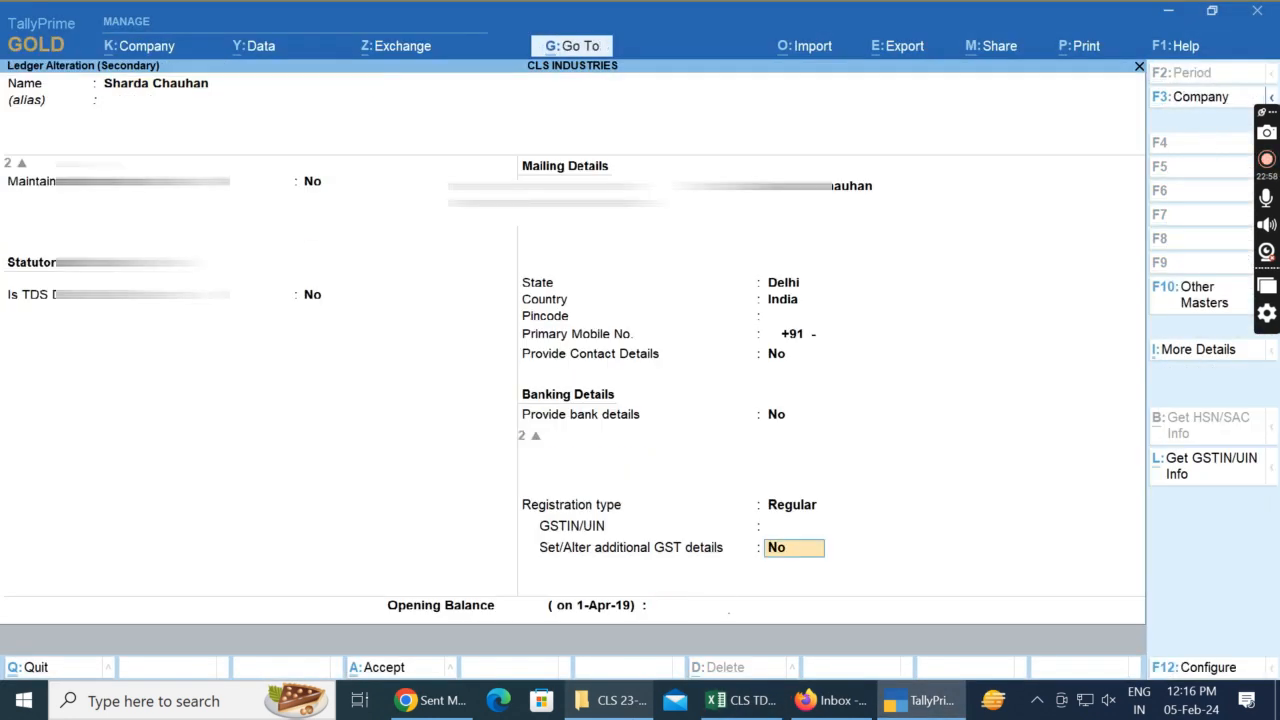
pyautogui.hotkey('ctrl', 'alt', 'c')
pyautogui.hotkey('alt', 'Tab')
pyautogui.press('Left')
pyautogui.hotkey('ctrl', 'v')
pyautogui.press('Right')
pyautogui.press('Right')
pyautogui.press('Right')
# Step: Close the party's ledger master in TallyPrime and enter the voucher date 22/01/24 in C41 of the sheet
pyautogui.hotkey('alt', 'Tab')
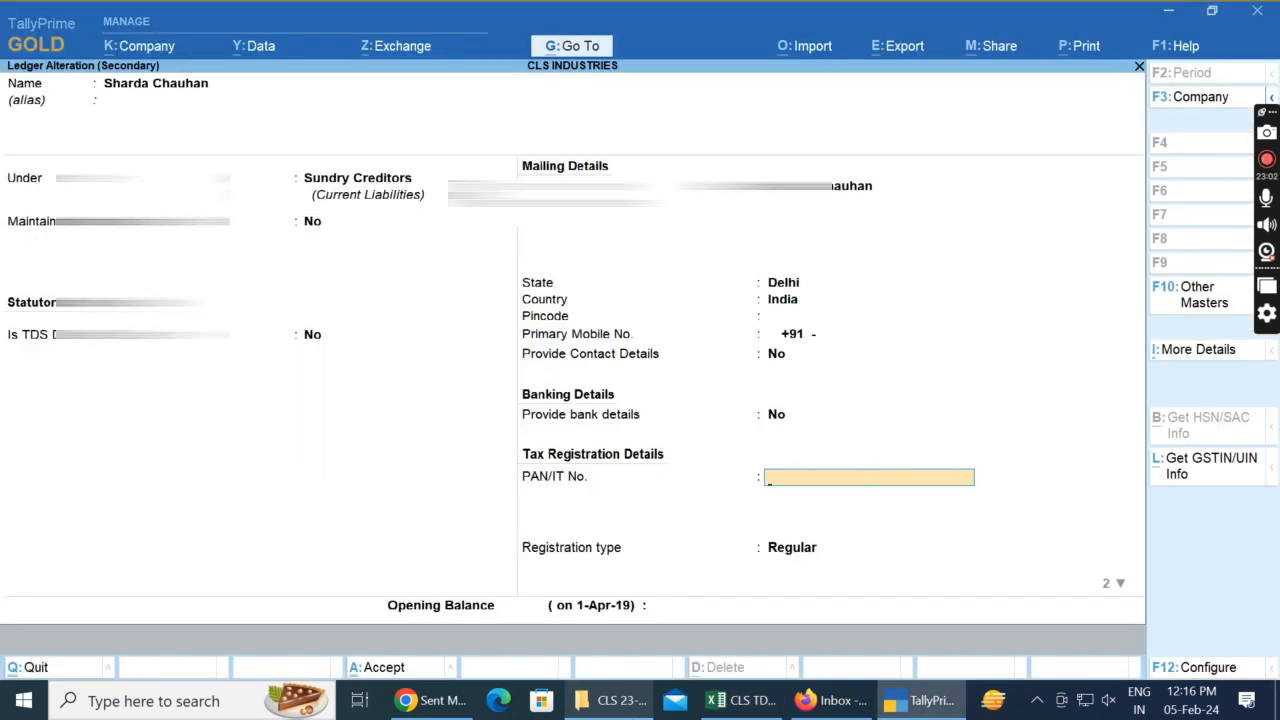
pyautogui.press('Escape')
pyautogui.press('Return')
pyautogui.press('Return')
pyautogui.hotkey('alt', 'Tab')
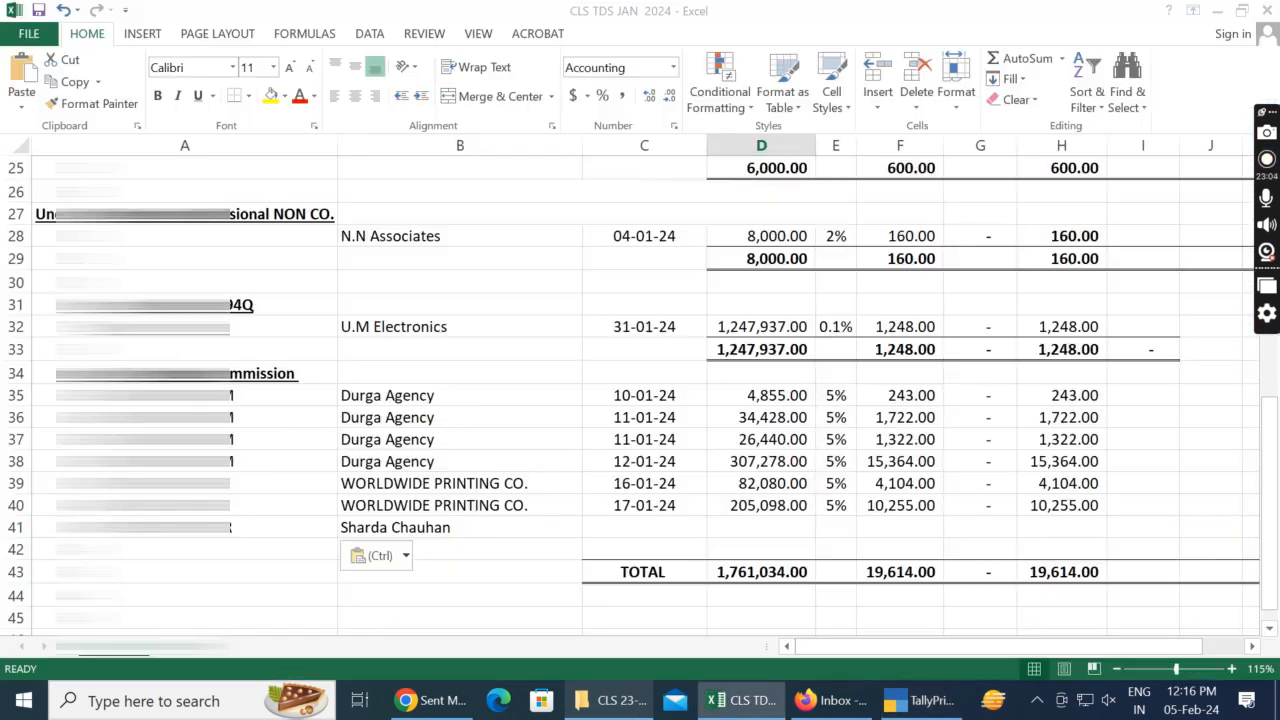
pyautogui.write('2')
pyautogui.press('Left')
pyautogui.press('Left')
pyautogui.press('Right')
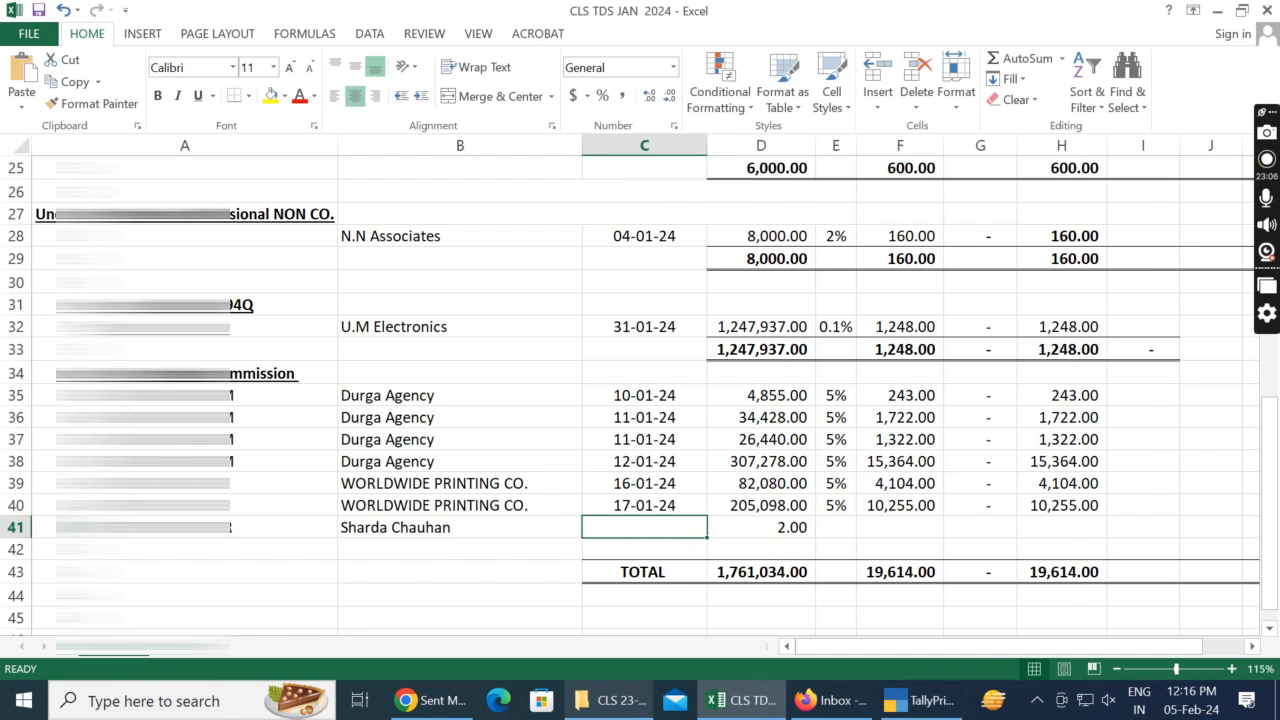
pyautogui.write('22/01/224')
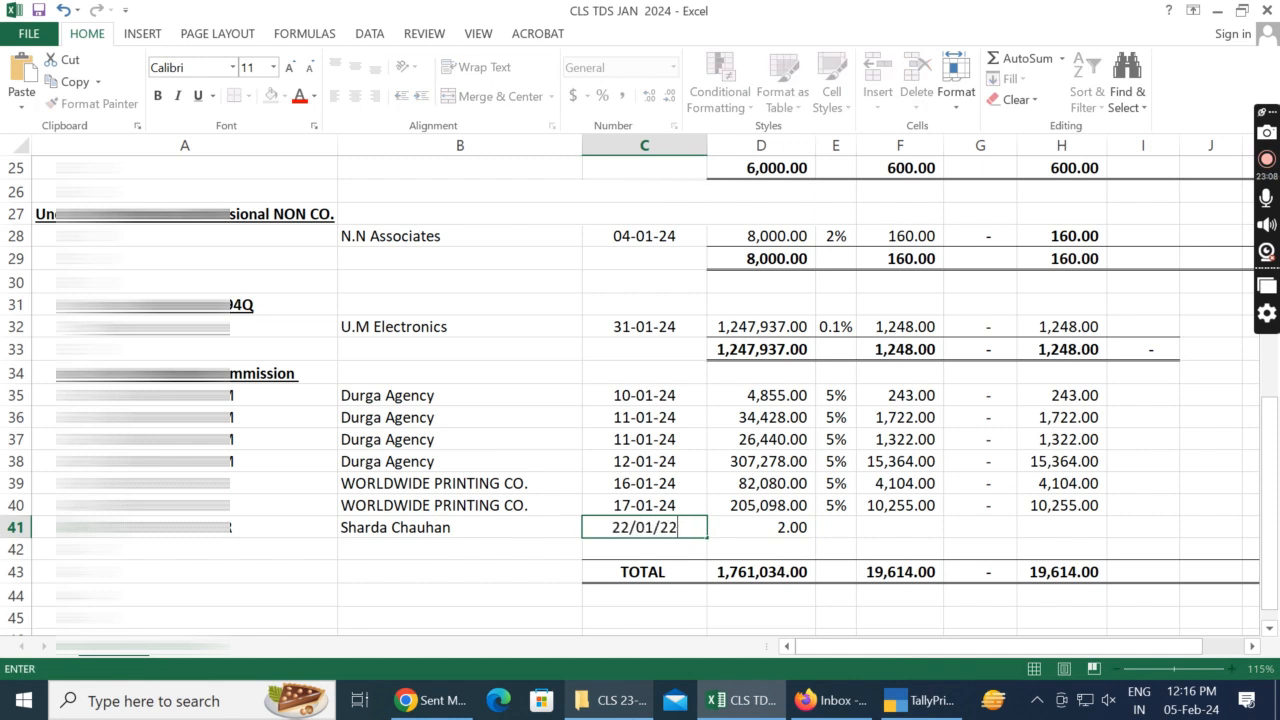
pyautogui.press('BackSpace')
pyautogui.press('BackSpace')
pyautogui.write('4')
pyautogui.press('Return')
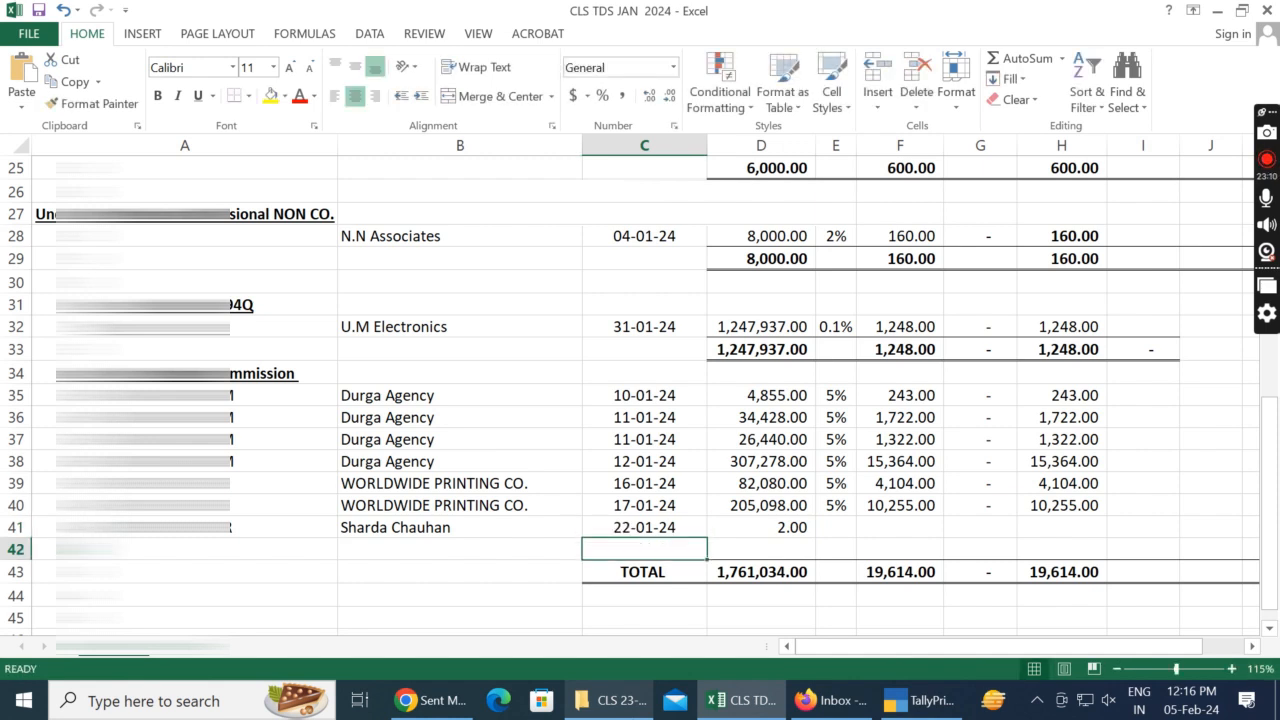
# Step: Clear the incorrect amount from D41
pyautogui.press('Up')
pyautogui.press('Right')
pyautogui.press('Right')
pyautogui.press('Left')
pyautogui.press('F2')
pyautogui.press('BackSpace')
pyautogui.press('Return')
# Step: Check the 22-Jan voucher in TallyPrime for the commission amount and return to the TDS ON COMMISSION ledger vouchers
pyautogui.hotkey('alt', 'Tab')
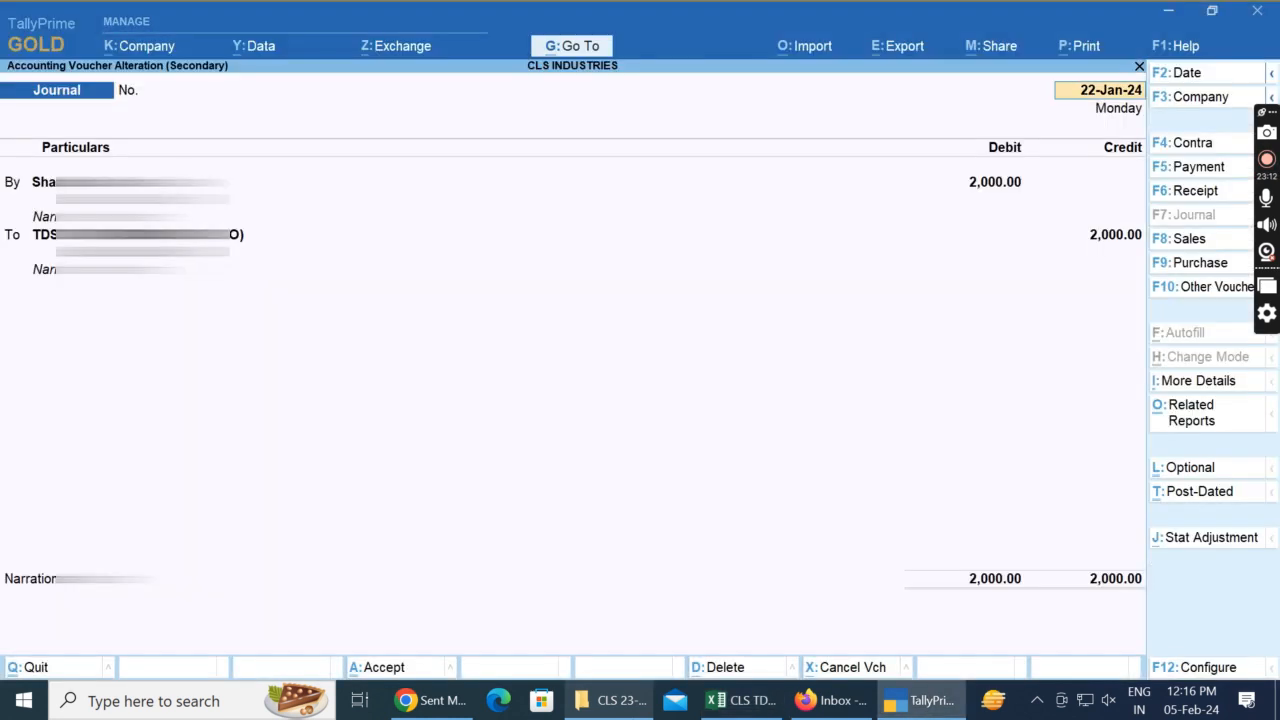
pyautogui.hotkey('alt', 'Tab')
pyautogui.press('Right')
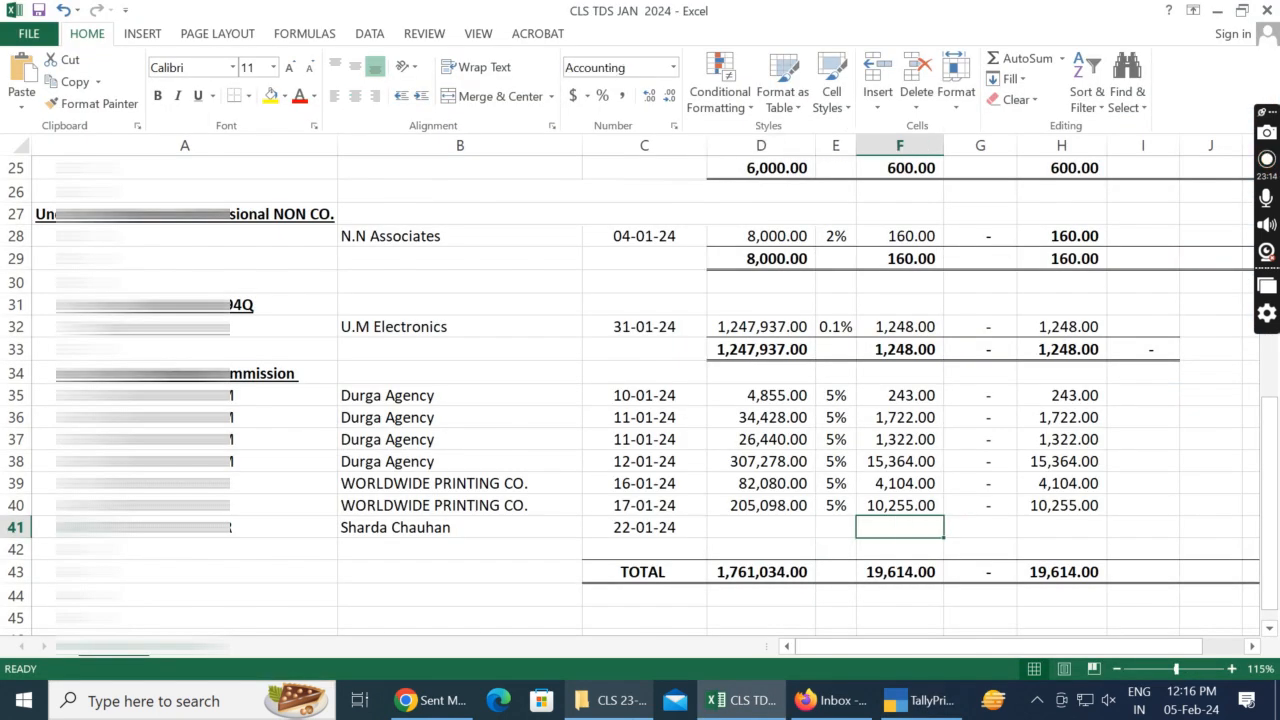
pyautogui.press('Left')
pyautogui.press('Left')
pyautogui.hotkey('alt', 'Tab')
pyautogui.hotkey('alt', 'Tab')
pyautogui.hotkey('alt', 'Tab')
pyautogui.hotkey('alt', 'shift', 'Tab')
pyautogui.hotkey('alt', 'shift', 'Tab')
pyautogui.press('Escape')
pyautogui.press('y')
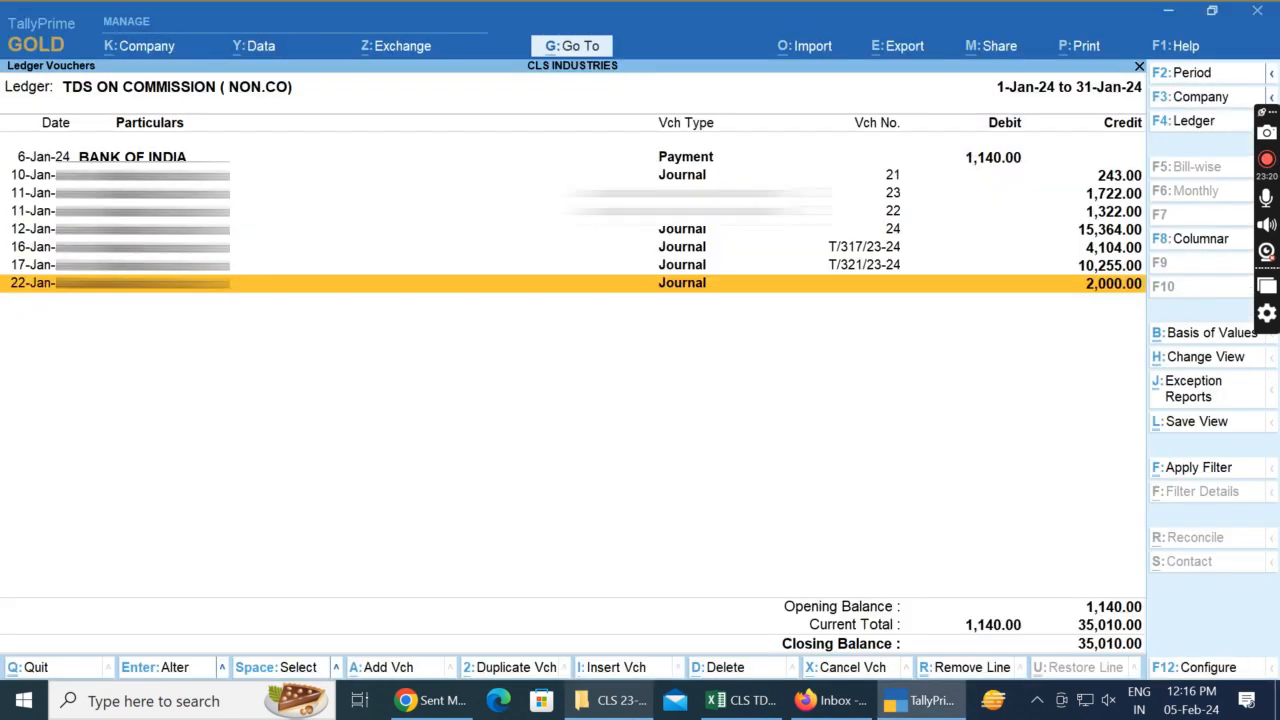
# Step: Display the party's ledger vouchers for 1-Apr-23 to 15-Feb-24 and locate the 22-Jan journal credit for the commission
pyautogui.press('F4')
pyautogui.write('Sharda')
pyautogui.press('Down')
pyautogui.press('Return')
pyautogui.press('Down')
pyautogui.press('F2')
pyautogui.press('Return')
pyautogui.press('Return')
pyautogui.press('Up')
pyautogui.press('Up')
pyautogui.press('Up')
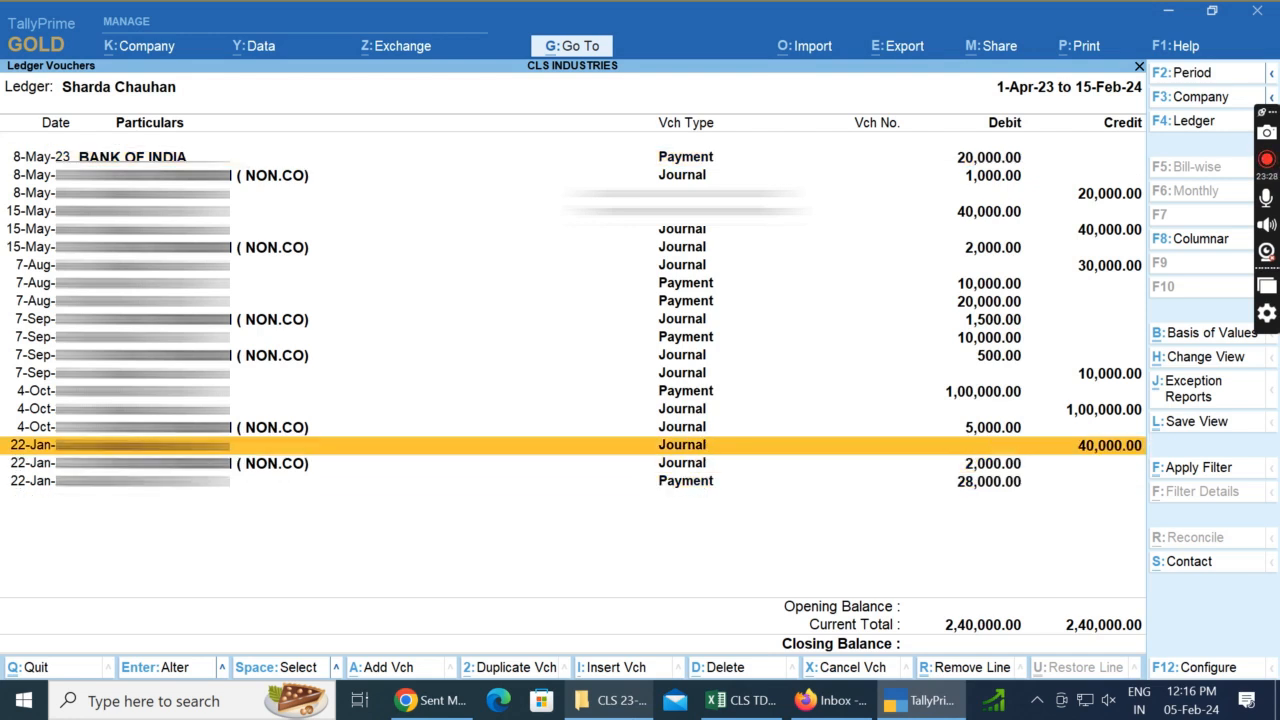
# Step: Enter the commission amount 40000 in D41 of the Excel sheet and fill the 5% rate down into E41
pyautogui.hotkey('alt', 'Tab')
pyautogui.write('00')
pyautogui.press('Tab')
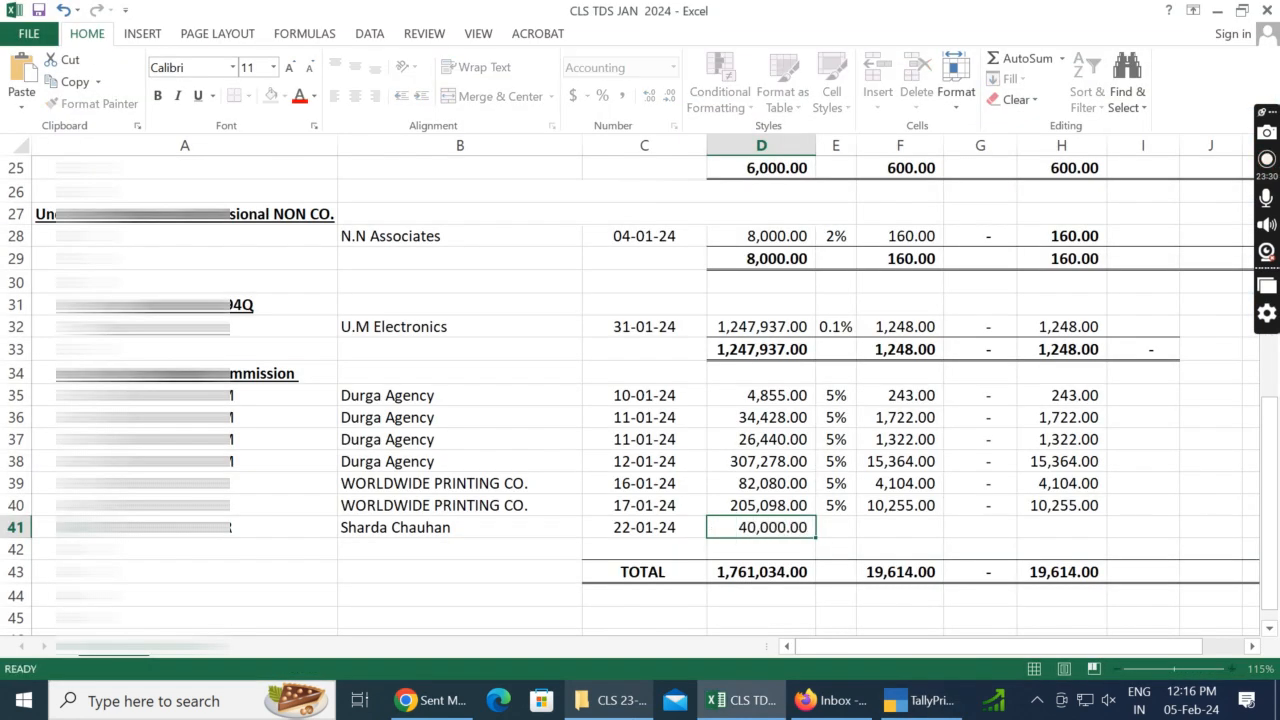
pyautogui.hotkey('ctrl', 'd')
# Step: Calculate the TDS in F41 as D41*E41
pyautogui.press('Tab')
pyautogui.hotkey('ctrl', 'd')
pyautogui.press('F2')
pyautogui.press('Escape')
pyautogui.write('=')
pyautogui.press('Left')
pyautogui.press('Left')
pyautogui.write('*')
pyautogui.press('Left')
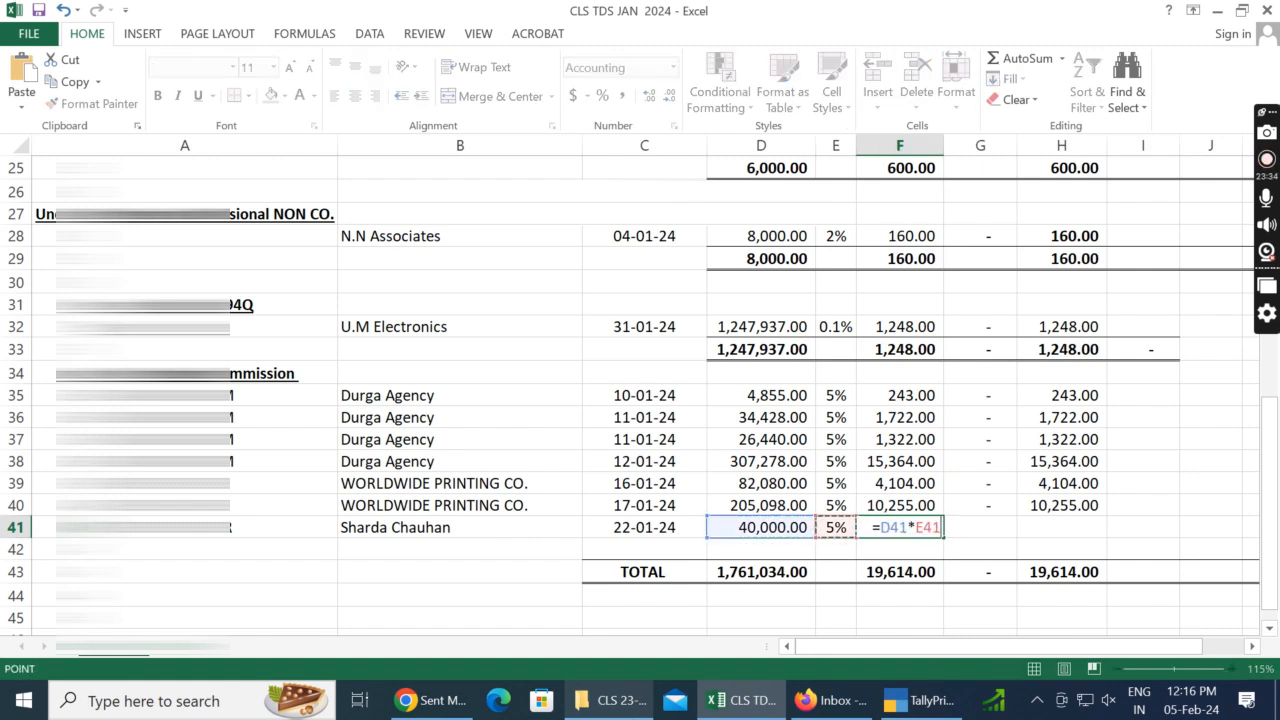
pyautogui.press('Return')
pyautogui.press('Up')
# Step: Fill G41 and H41 down from row 40
pyautogui.press('Tab')
pyautogui.hotkey('ctrl', 'd')
pyautogui.press('Tab')
pyautogui.hotkey('ctrl', 'd')
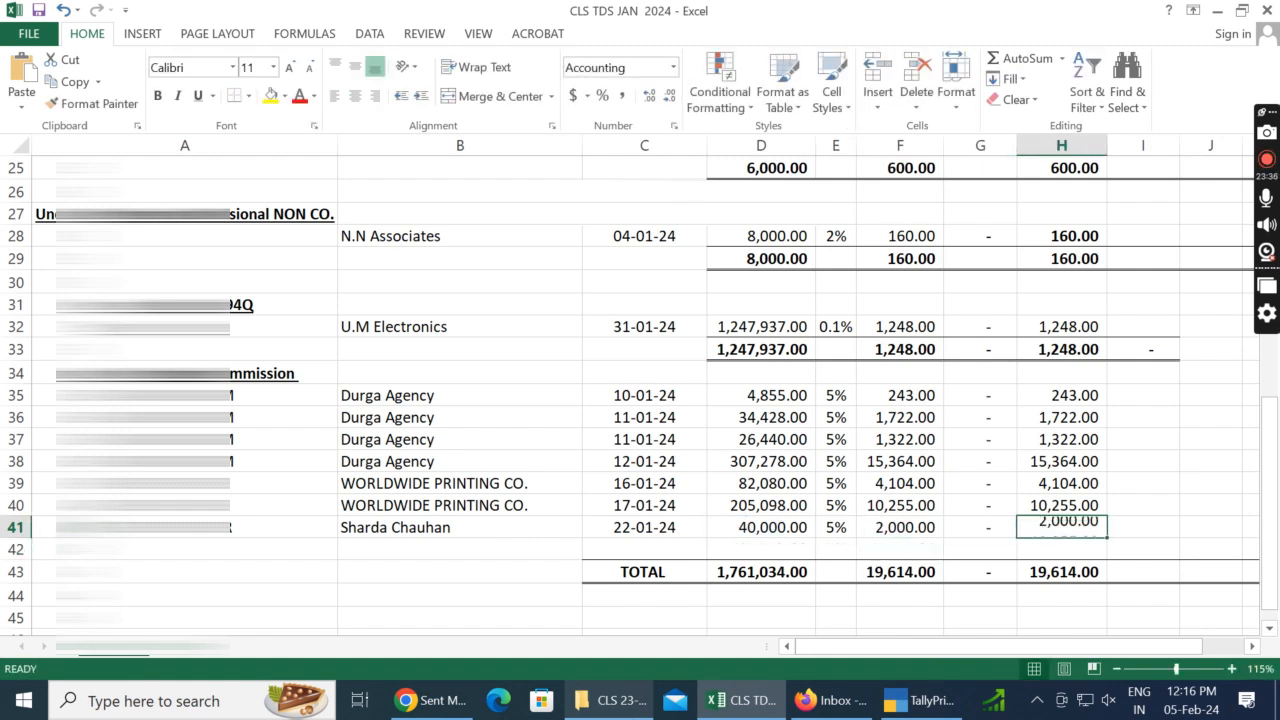
# Step: Insert two entire rows at row 42, above the TOTAL row
pyautogui.press('Down')
pyautogui.press('Left')
pyautogui.press('Left')
pyautogui.press('Home')
pyautogui.hotkey('shift', 'Right')
pyautogui.hotkey('shift', 'Right')
pyautogui.hotkey('shift', 'Right')
pyautogui.hotkey('shift', 'Right')
pyautogui.hotkey('shift', 'Right')
pyautogui.hotkey('shift', 'Right')
pyautogui.hotkey('shift', 'Right')
pyautogui.hotkey('shift', 'Right')
pyautogui.hotkey('shift', 'Right')
pyautogui.hotkey('shift', 'Right')
pyautogui.hotkey('shift', 'Right')
pyautogui.hotkey('shift', 'Right')
pyautogui.hotkey('shift', 'Right')
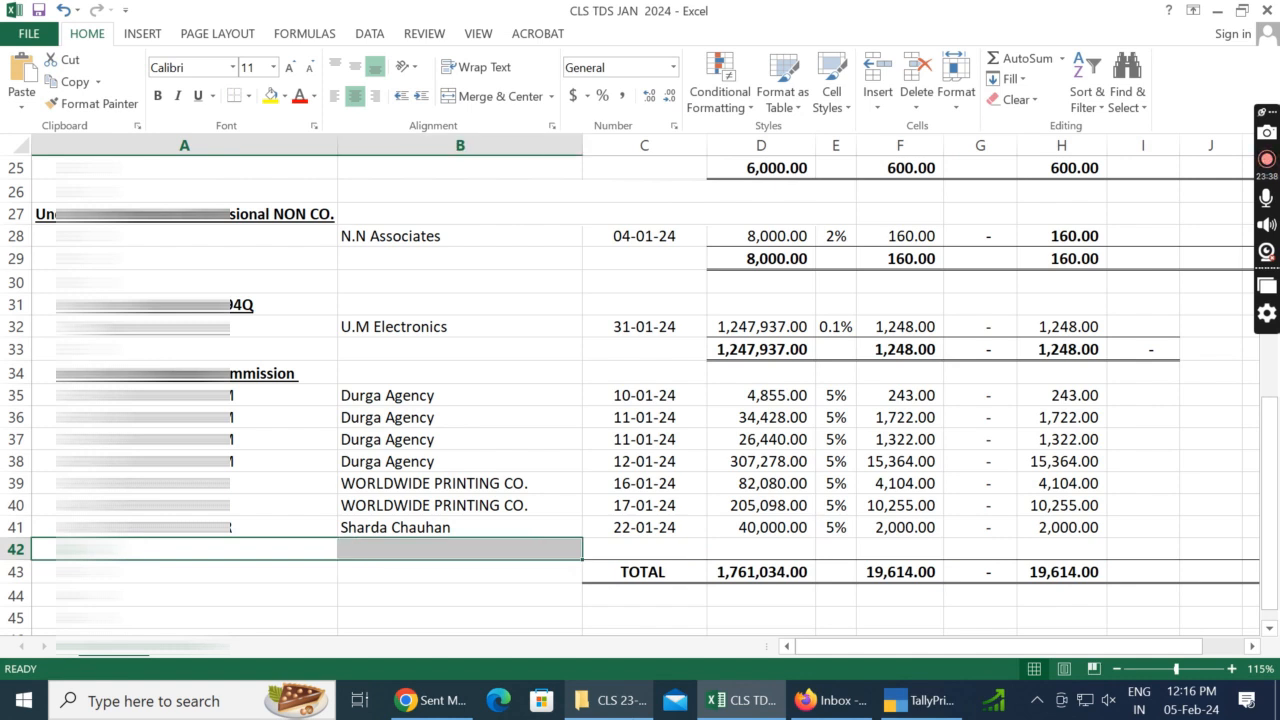
pyautogui.hotkey('ctrl', '+')
pyautogui.press('r')
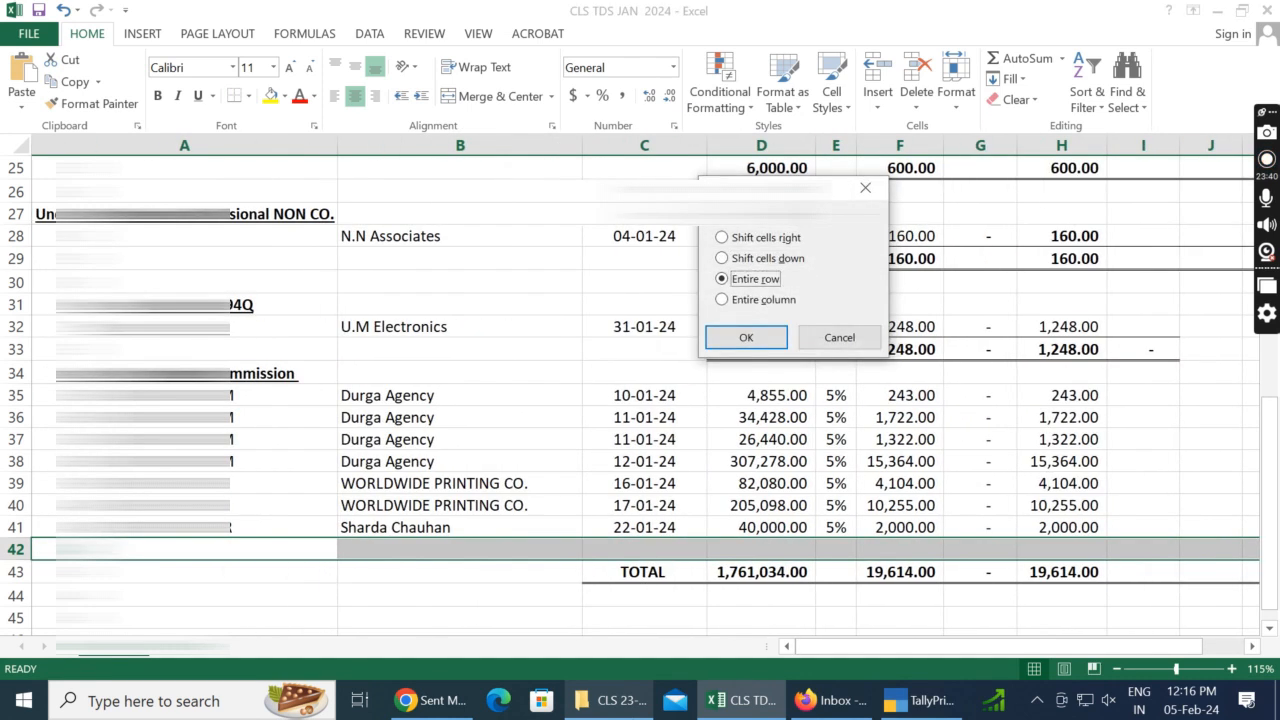
pyautogui.press('Return')
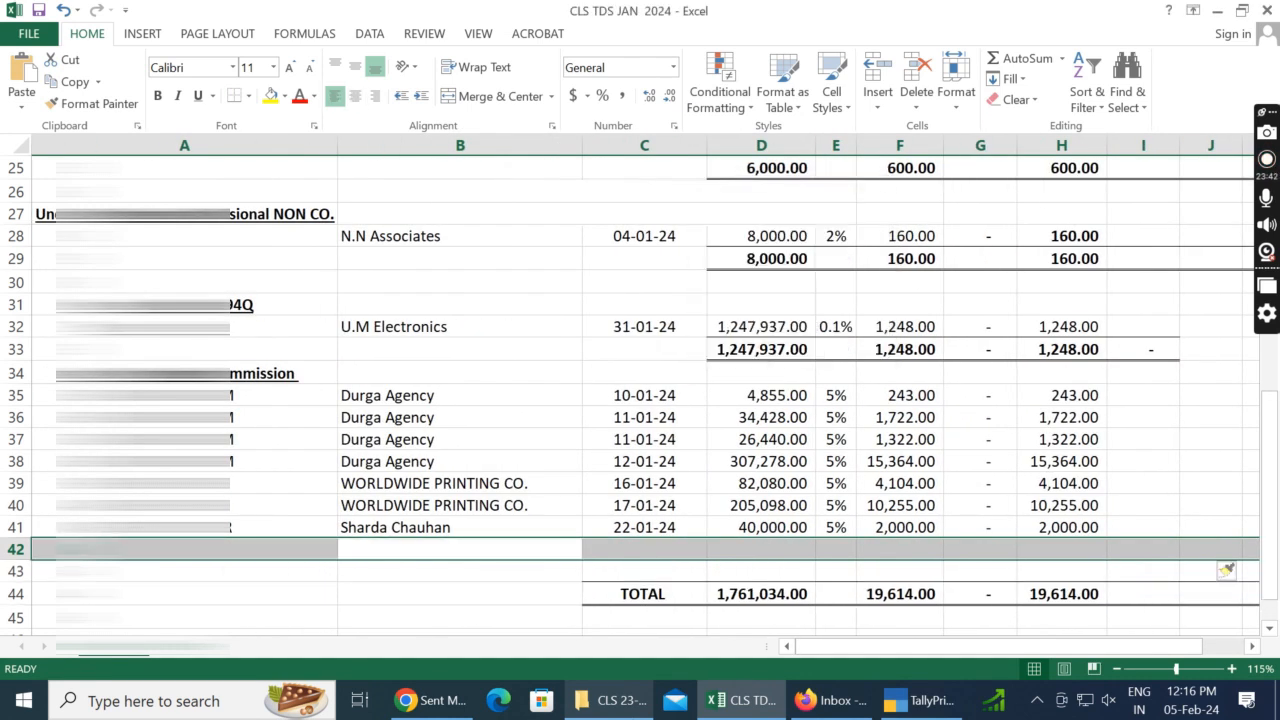
pyautogui.hotkey('ctrl', '+')
pyautogui.press('r')
pyautogui.press('Return')
# Step: AutoSum the commission amounts of the 194H section in D42
pyautogui.press('Right')
pyautogui.press('Right')
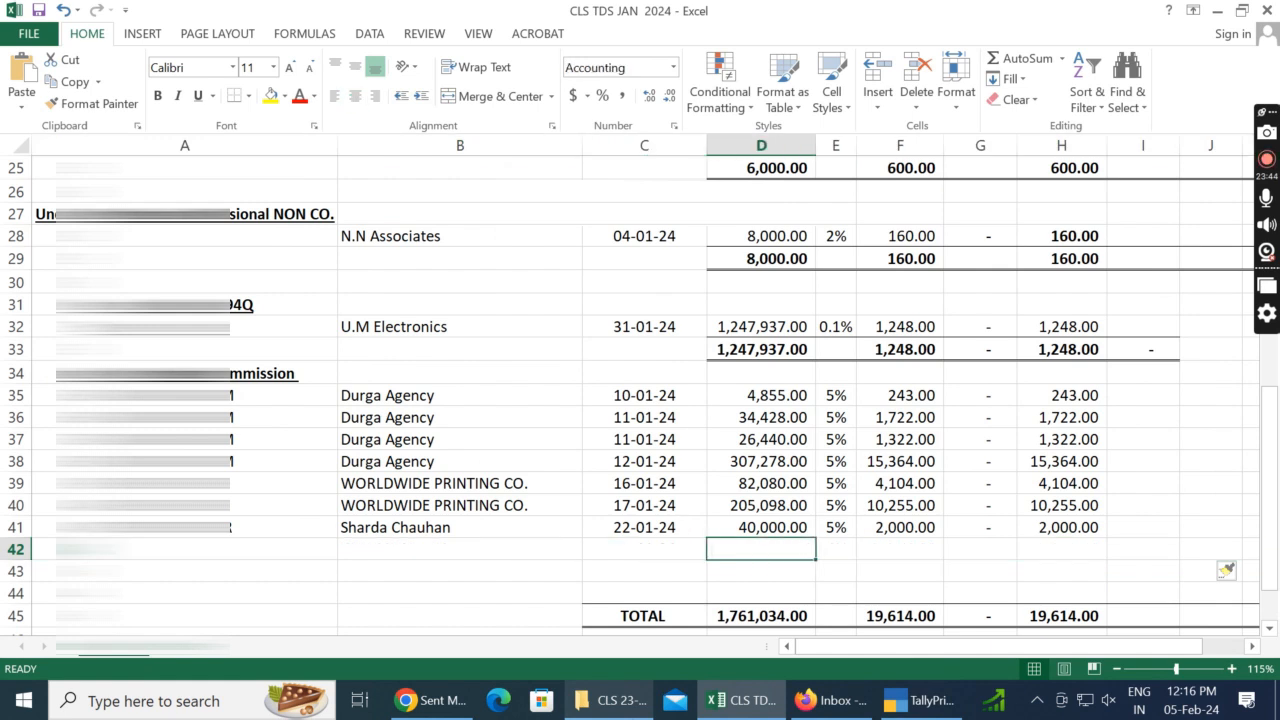
pyautogui.hotkey('alt', '=')
pyautogui.press('Return')
# Step: Copy the subtotal formula from D42 across to H42 and clear it from the rate cell E42
pyautogui.press('Up')
pyautogui.hotkey('ctrl', 'c')
pyautogui.press('Right')
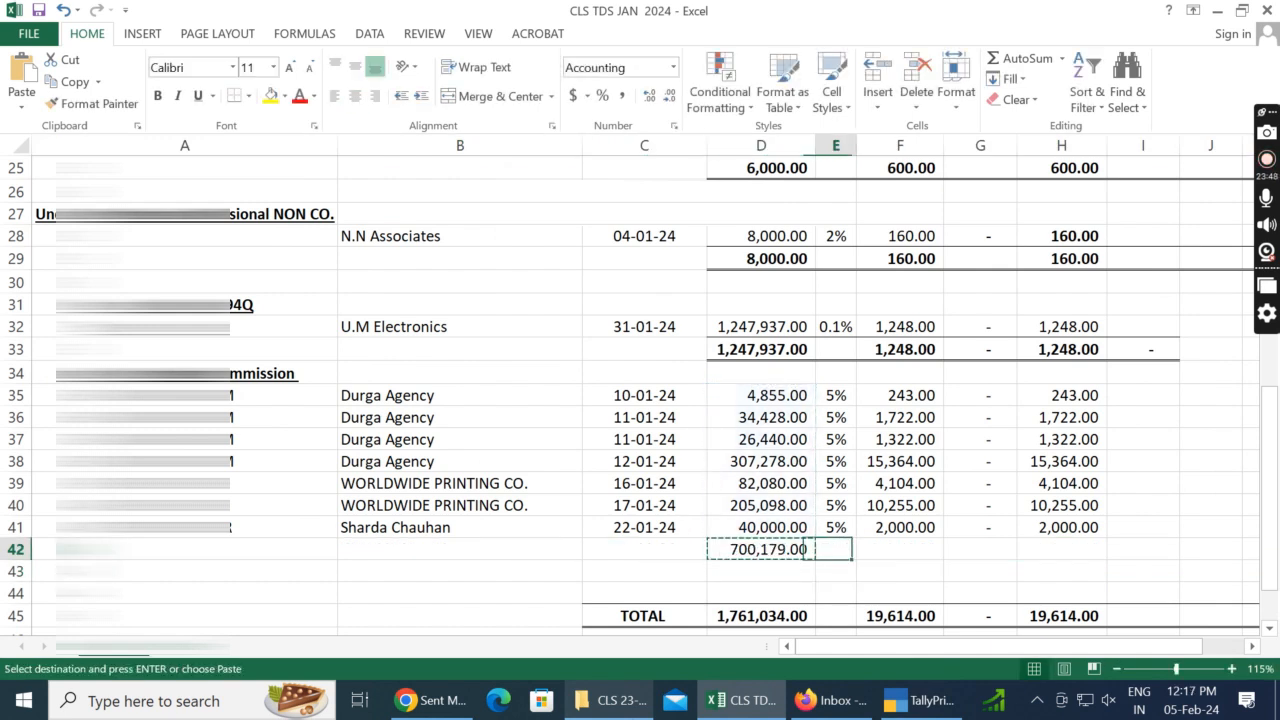
pyautogui.hotkey('shift', 'Right')
pyautogui.hotkey('shift', 'Right')
pyautogui.hotkey('shift', 'Right')
pyautogui.hotkey('ctrl', 'v')
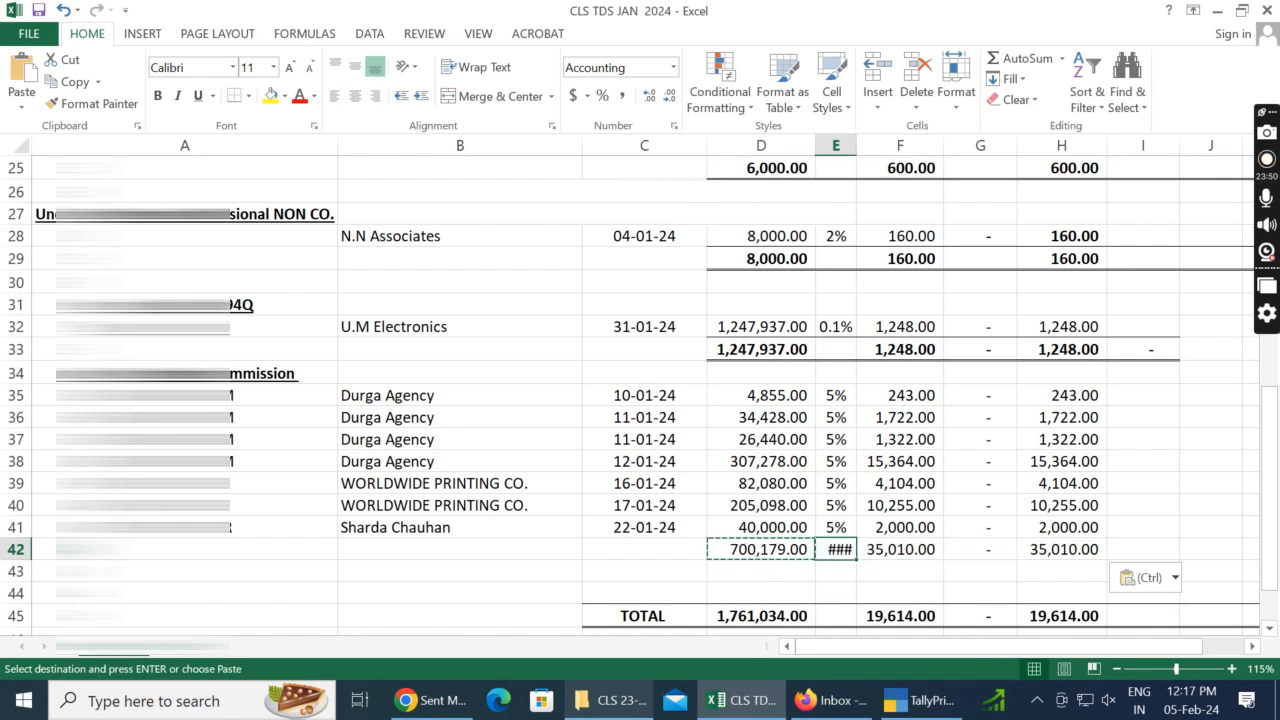
pyautogui.press('Delete')
# Step: Apply bold and a top and double bottom border to the 194H subtotal row, D42:K42
pyautogui.press('Down')
pyautogui.press('Left')
pyautogui.press('Up')
pyautogui.hotkey('shift', 'Right')
pyautogui.hotkey('shift', 'Right')
pyautogui.hotkey('shift', 'Right')
pyautogui.hotkey('shift', 'Right')
pyautogui.hotkey('shift', 'Right')
pyautogui.hotkey('shift', 'Right')
pyautogui.hotkey('shift', 'Left')
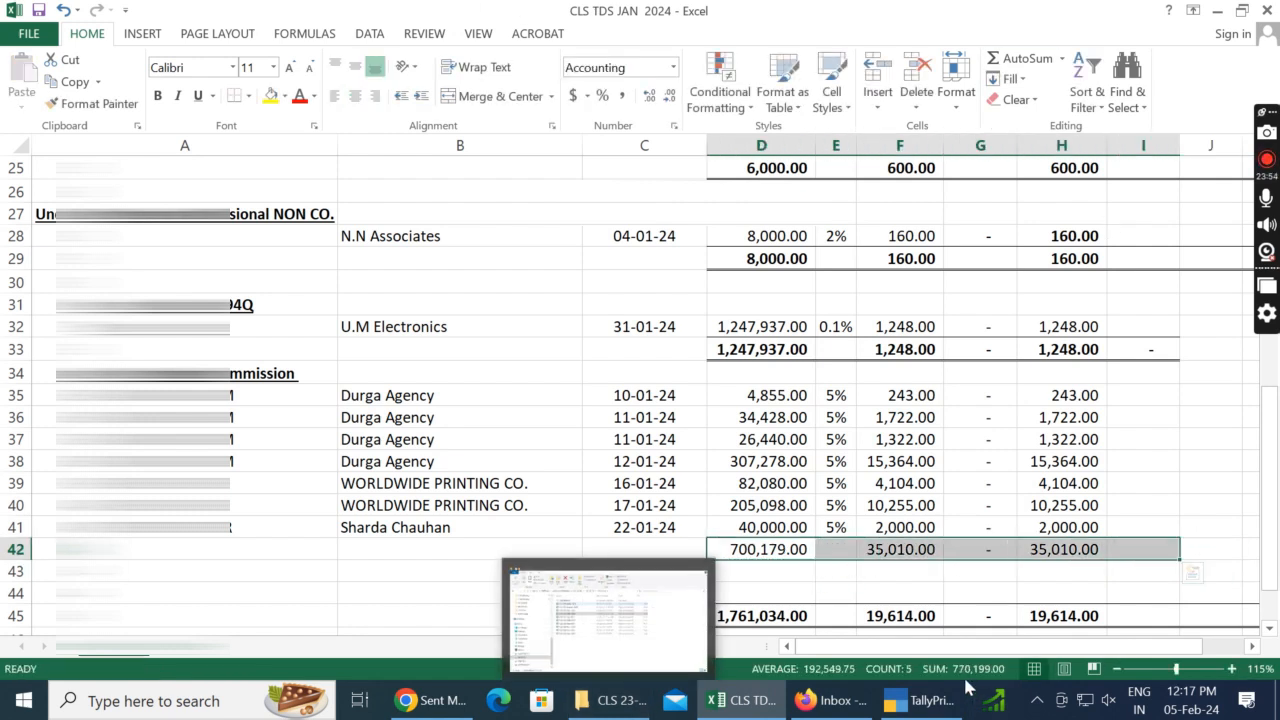
pyautogui.hotkey('shift', 'Right')
pyautogui.hotkey('shift', 'Right')
pyautogui.hotkey('shift', 'Right')
pyautogui.hotkey('shift', 'Right')
pyautogui.hotkey('shift', 'Left')
pyautogui.hotkey('shift', 'Left')
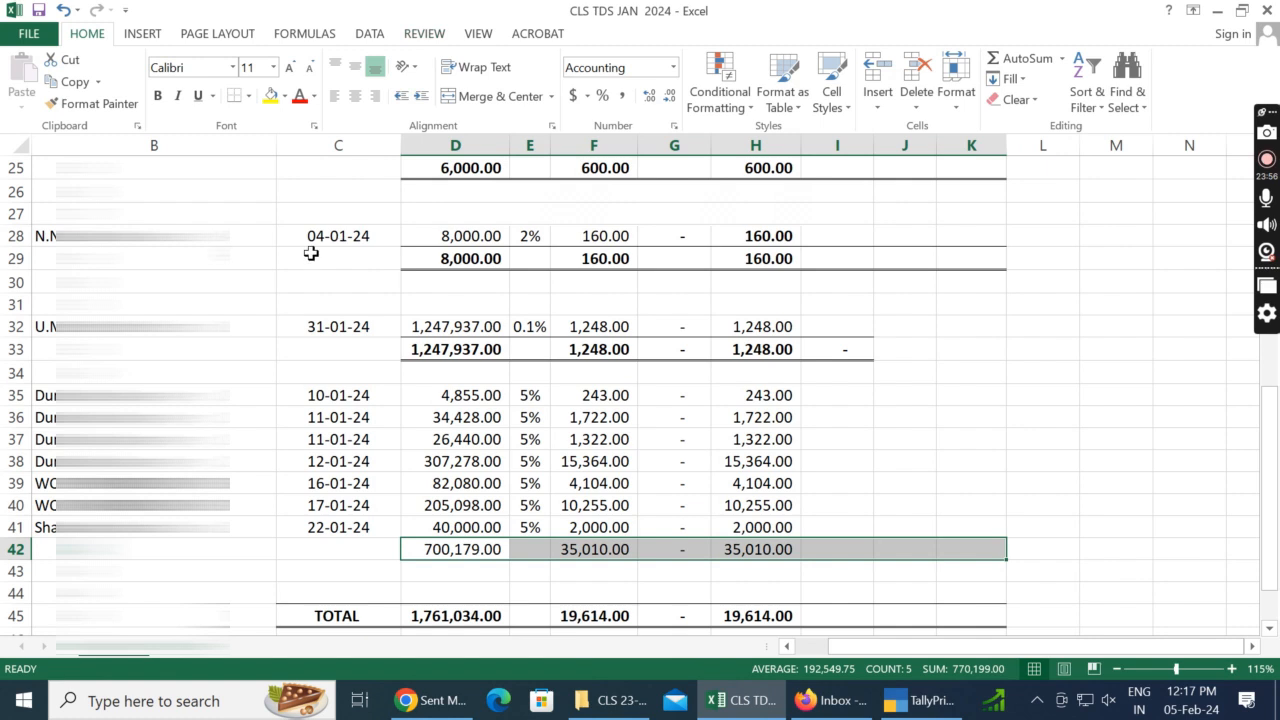
pyautogui.click(248, 95)
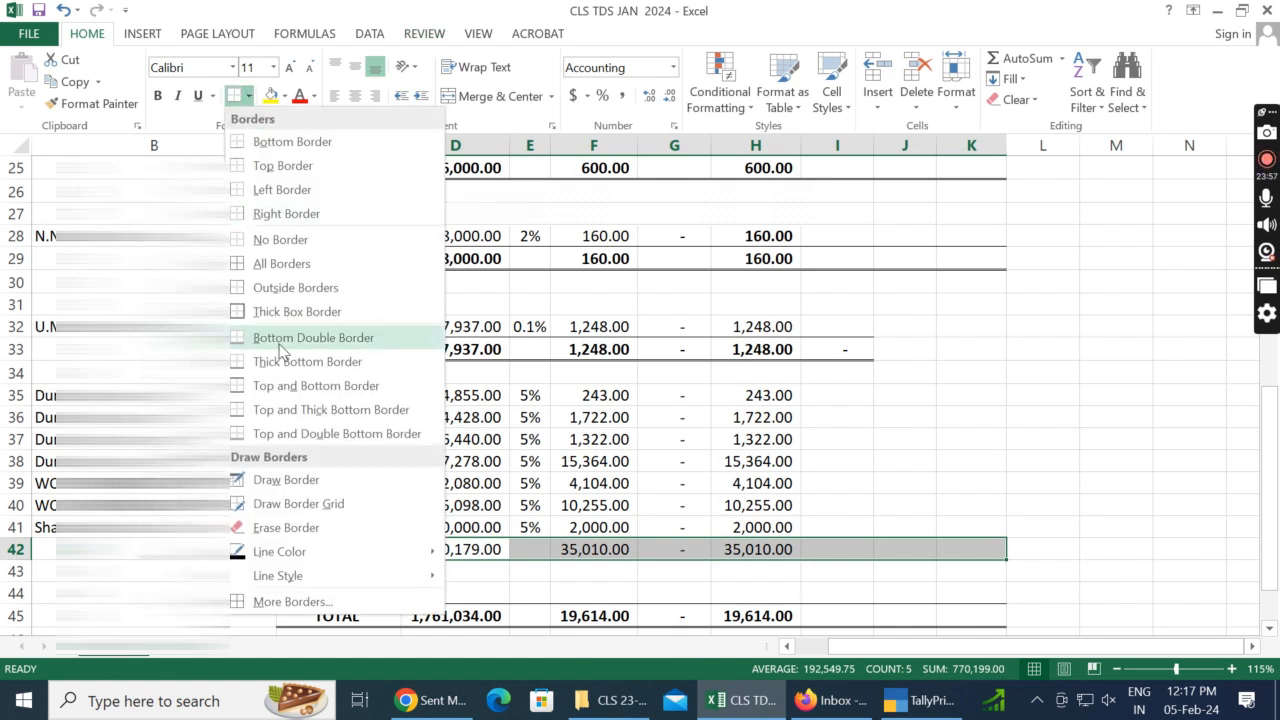
pyautogui.click(268, 432)
pyautogui.click(890, 506)
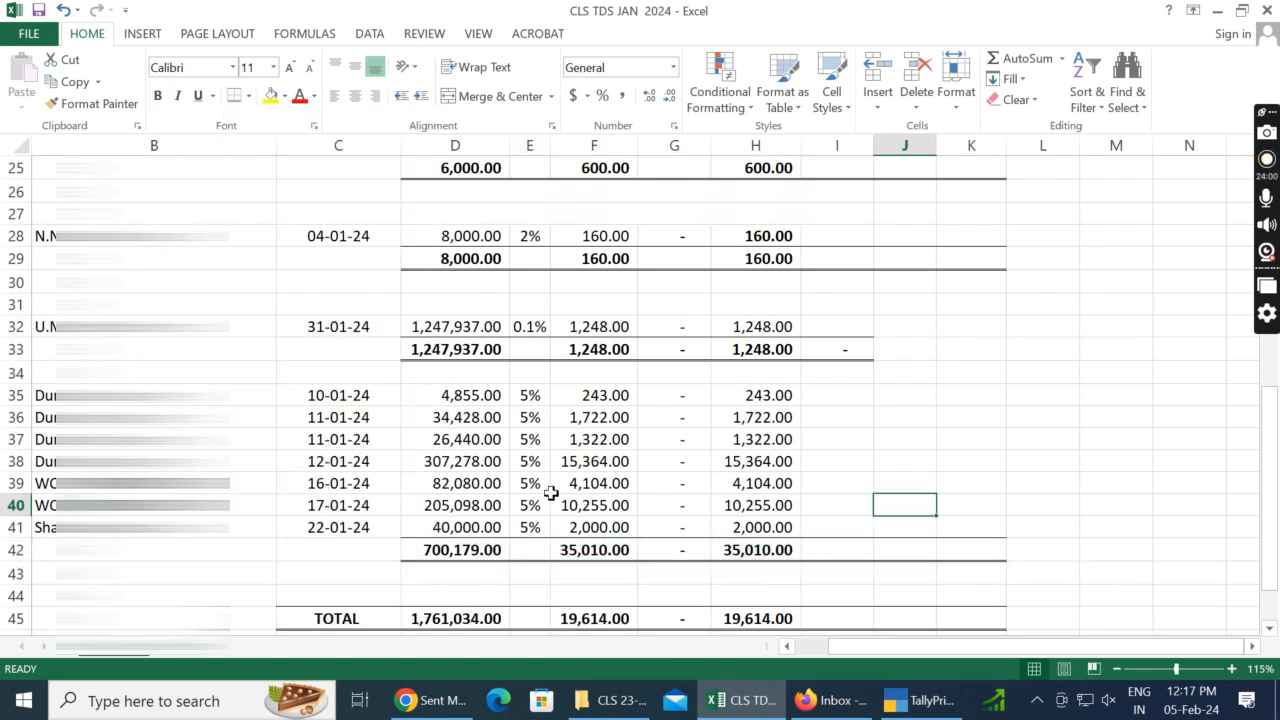
# Step: Copy the formatting of subtotal cell D33 onto the 194H subtotal row, D42:K42
pyautogui.click(491, 578)
pyautogui.click(466, 349)
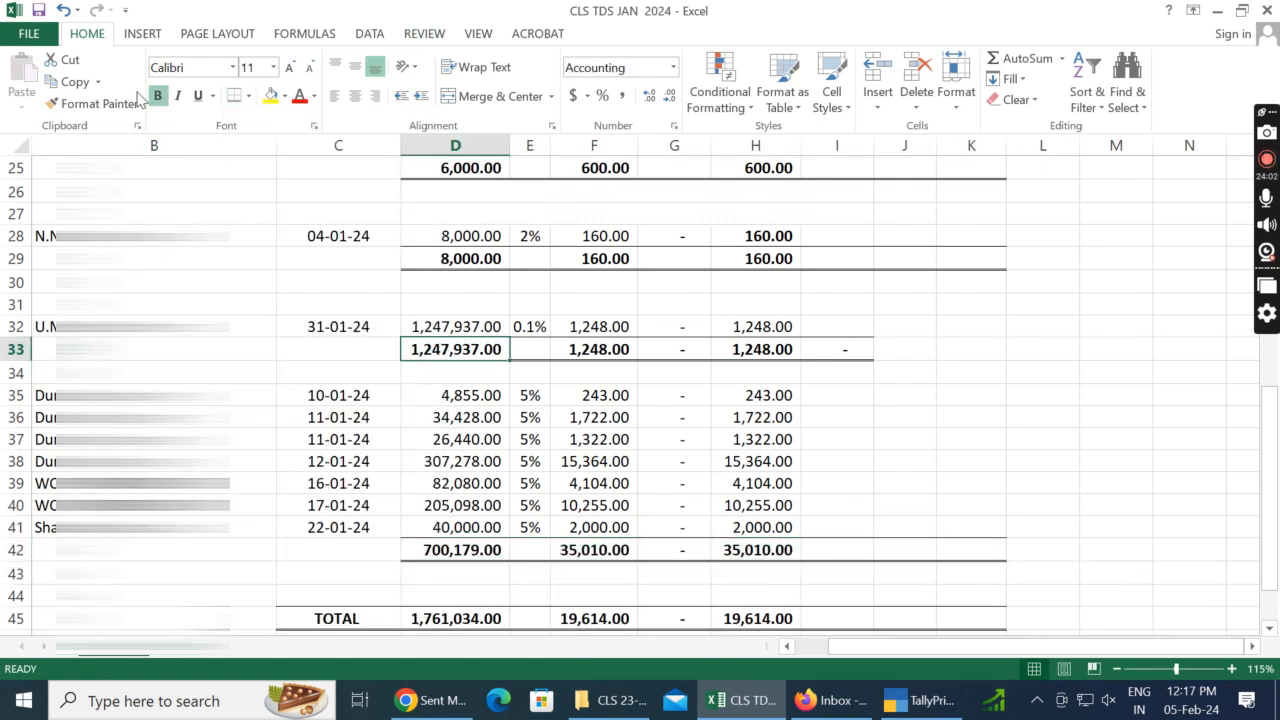
pyautogui.click(138, 103)
pyautogui.moveTo(466, 550); pyautogui.dragTo(962, 545)
pyautogui.click(1088, 482)
# Step: Add the 194H subtotal D42 to the bill amount TOTAL formula in D45
pyautogui.click(522, 575)
pyautogui.scroll(-1, 434, 605)
pyautogui.click(457, 565)
pyautogui.click(457, 552)
pyautogui.press('F2')
pyautogui.write('+')
pyautogui.press('BackSpace')
pyautogui.press('BackSpace')
pyautogui.click(450, 481)
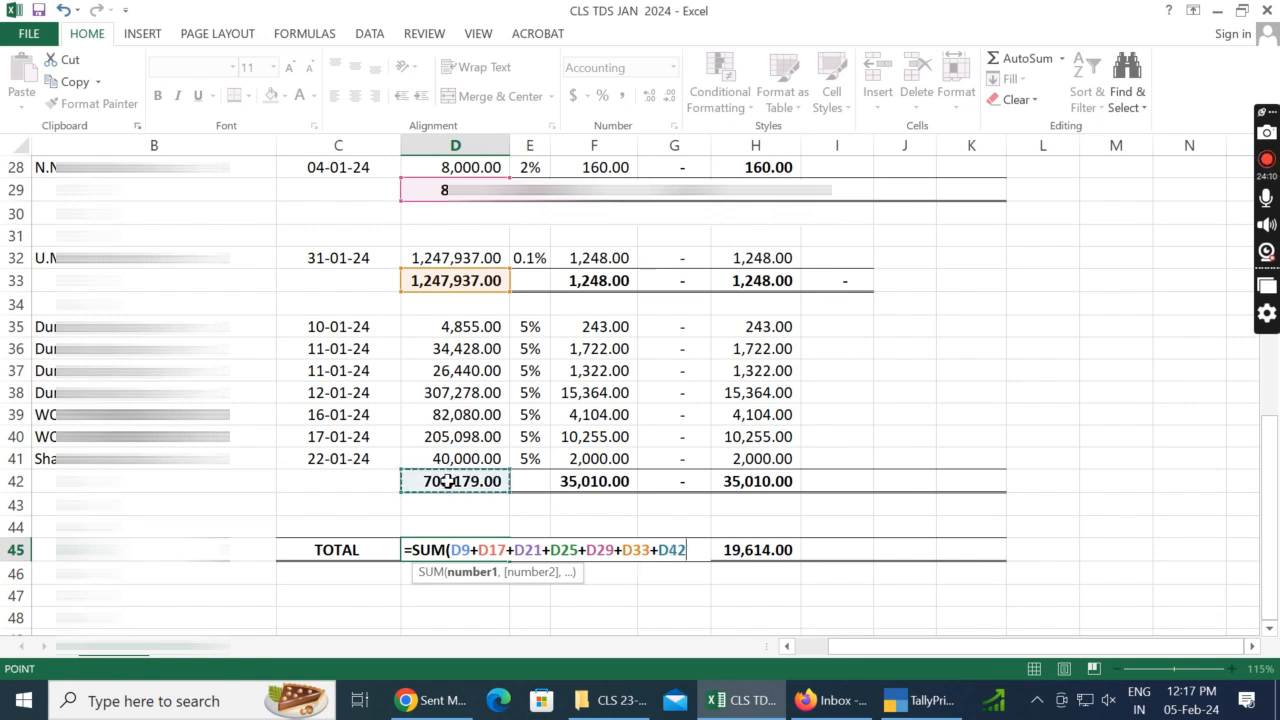
pyautogui.press('Return')
# Step: Copy the TOTAL formula from D45 to F45:H45
pyautogui.press('Up')
pyautogui.hotkey('ctrl', 'c')
pyautogui.press('Right')
pyautogui.press('Right')
pyautogui.hotkey('shift', 'Right')
pyautogui.hotkey('shift', 'Right')
pyautogui.hotkey('ctrl', 'v')
pyautogui.press('Escape')
pyautogui.press('Down')
# Step: Compare TallyPrime's January TDS Payable group summary, its grand total and first ledger balances, with the totals in the Excel sheet
pyautogui.hotkey('alt', 'Tab')
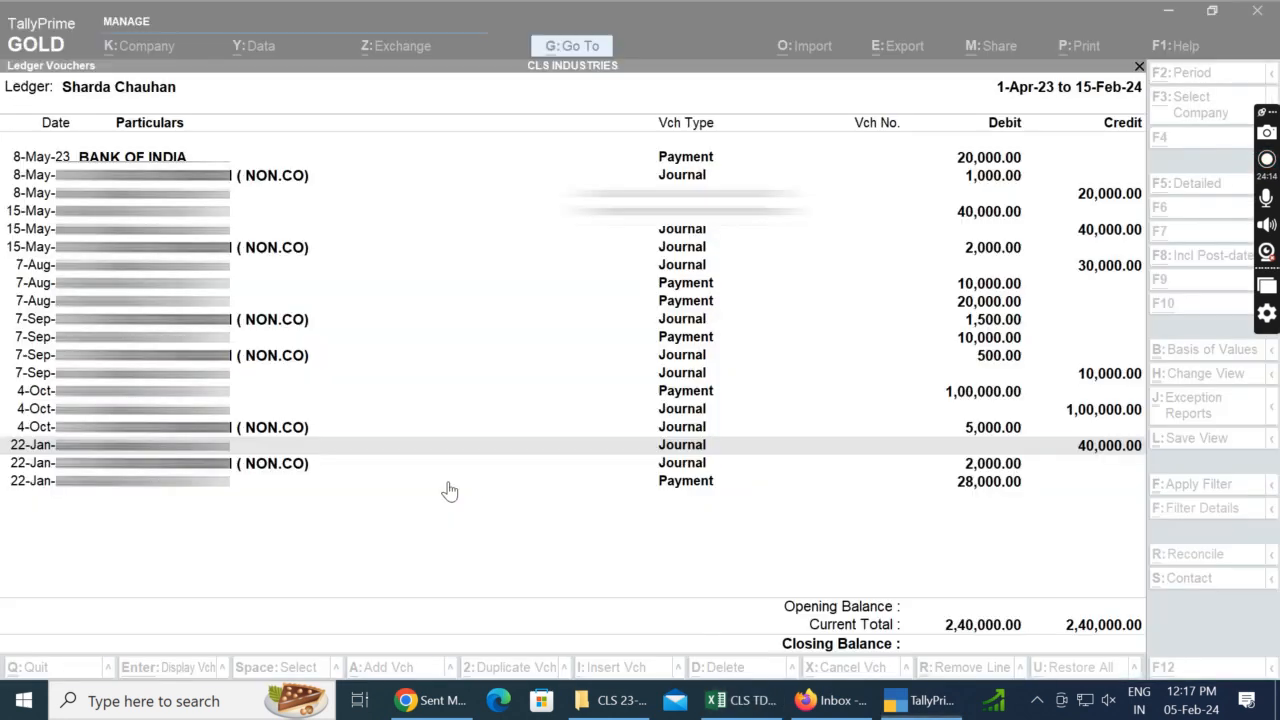
pyautogui.press('Escape')
pyautogui.press('End')
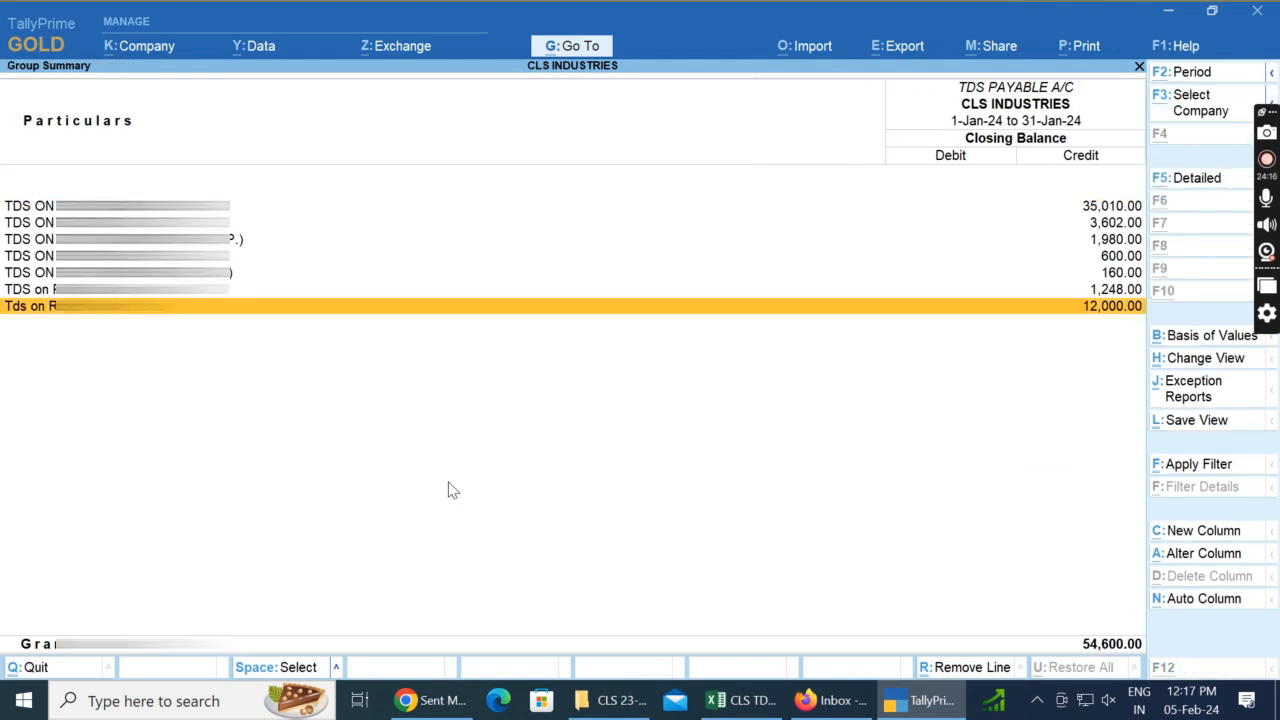
pyautogui.hotkey('alt', 'Tab')
pyautogui.press('Up')
pyautogui.hotkey('alt', 'Tab')
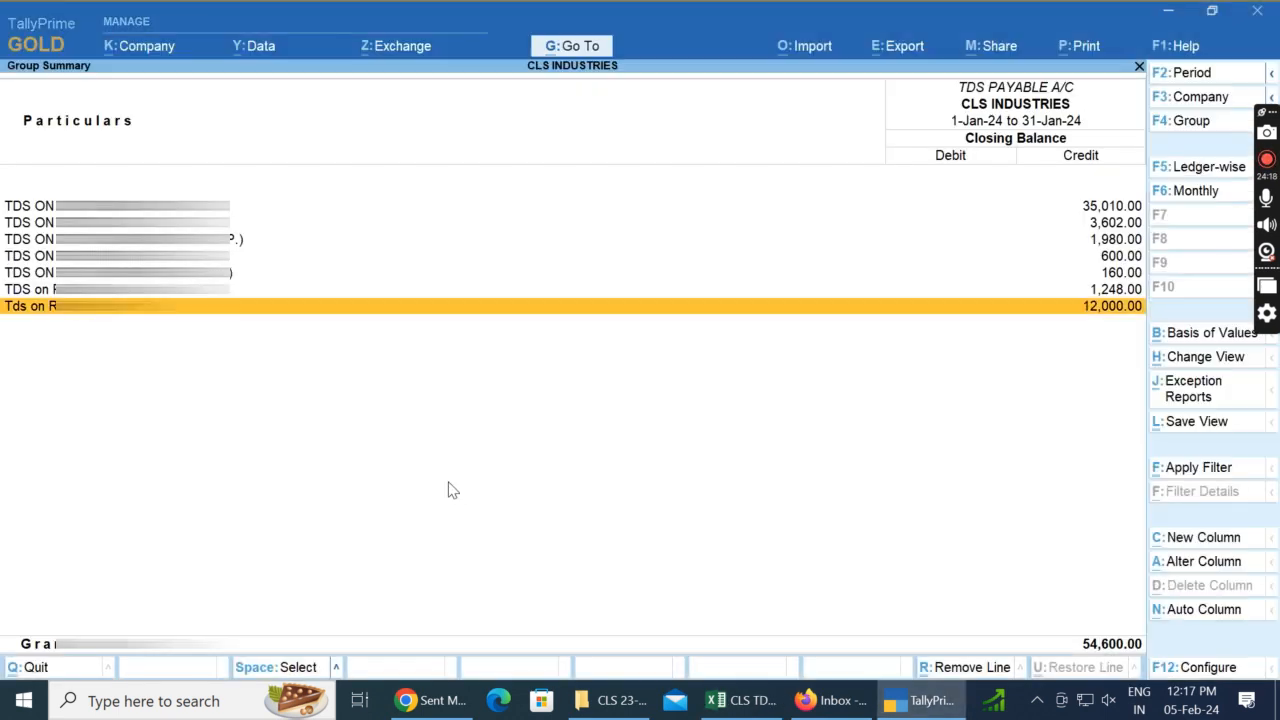
pyautogui.hotkey('alt', 'Tab')
pyautogui.press('Up')
pyautogui.hotkey('alt', 'Tab')
pyautogui.press('Home')
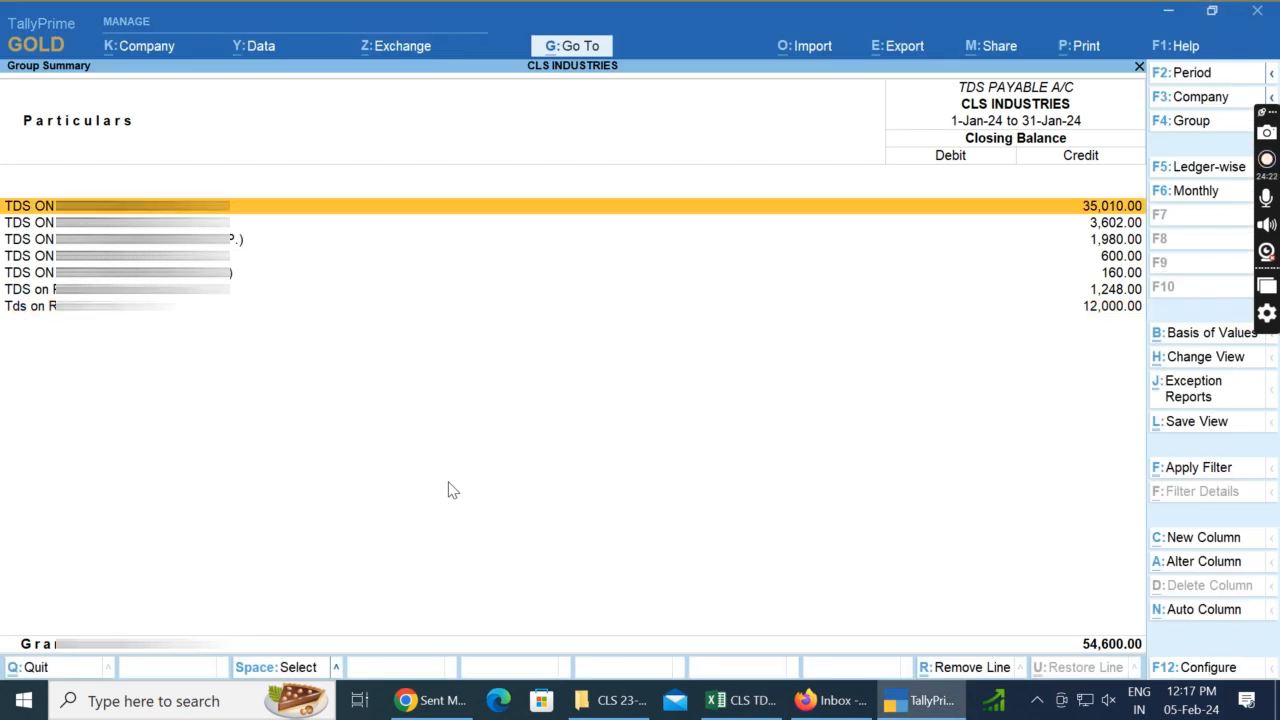
pyautogui.hotkey('alt', 'Tab')
pyautogui.press('Up')
pyautogui.hotkey('alt', 'Tab')
pyautogui.press('Down')
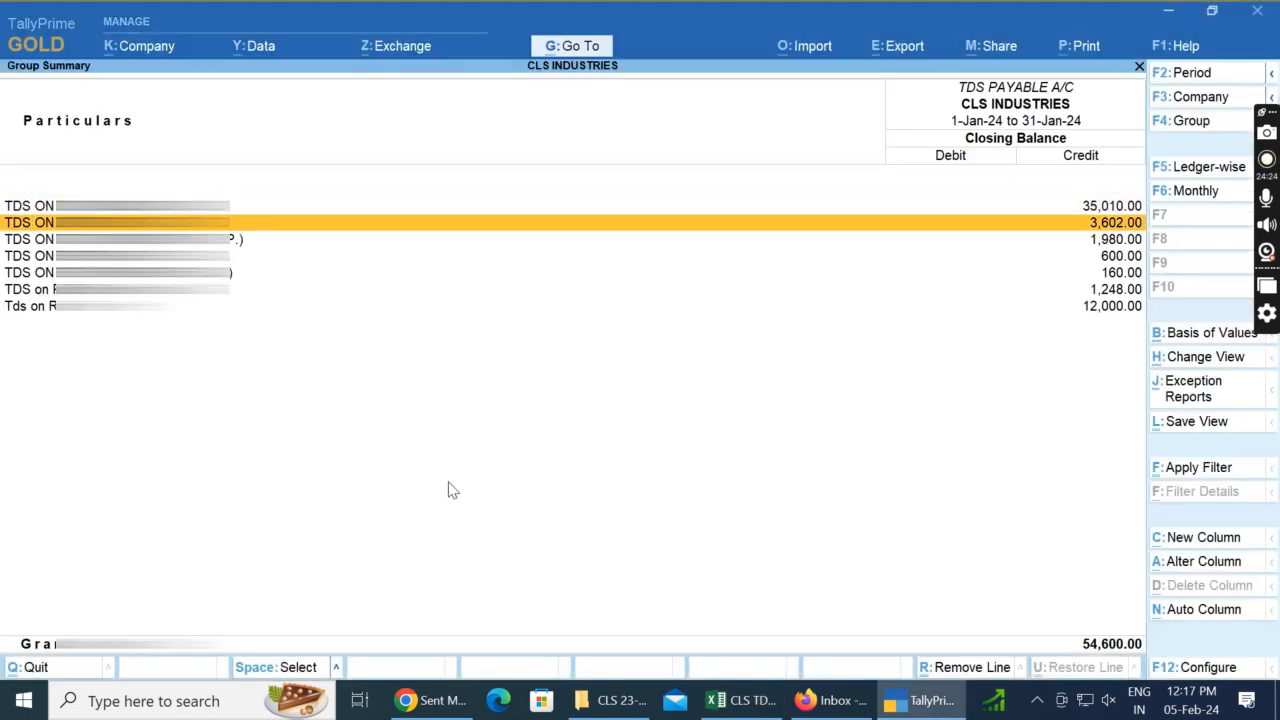
# Step: Switch to Excel and check the TDS subtotals of each section up to the contractor company subtotal in row 9
pyautogui.hotkey('alt', 'Tab')
pyautogui.press('Up')
pyautogui.press('Up')
pyautogui.press('Up')
pyautogui.press('Up')
pyautogui.press('Up')
pyautogui.press('Up')
pyautogui.press('Up')
pyautogui.press('Up')
pyautogui.press('Up')
pyautogui.press('Up')
pyautogui.press('Up')
pyautogui.press('Up')
pyautogui.press('Up')
pyautogui.press('Up')
pyautogui.press('Up')
pyautogui.press('Up')
pyautogui.press('Up')
pyautogui.press('Up')
pyautogui.press('Up')
pyautogui.press('Up')
pyautogui.press('Up')
pyautogui.press('Up')
pyautogui.press('Up')
pyautogui.press('Up')
pyautogui.press('Up')
pyautogui.press('Up')
pyautogui.press('Up')
pyautogui.press('Up')
pyautogui.press('Up')
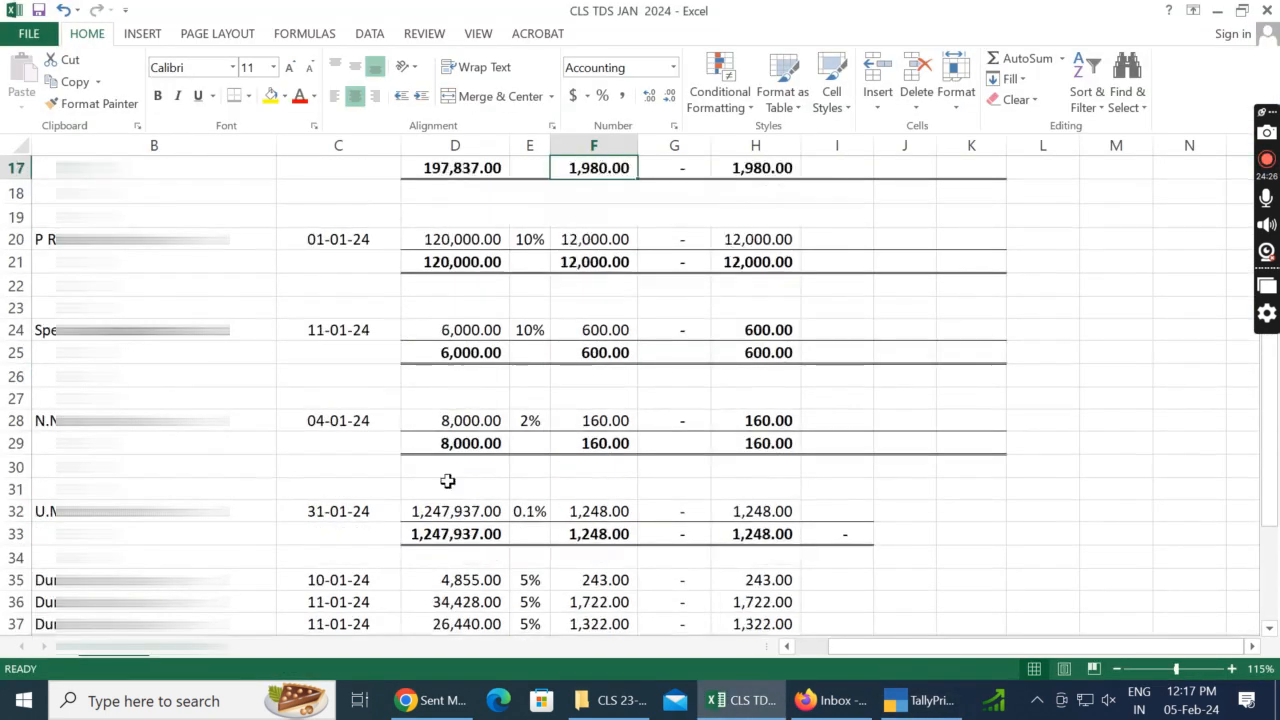
pyautogui.press('Down')
pyautogui.press('Down')
pyautogui.press('Down')
pyautogui.press('Down')
pyautogui.press('Down')
pyautogui.press('Down')
pyautogui.press('Down')
pyautogui.press('Down')
pyautogui.press('Right')
pyautogui.press('Right')
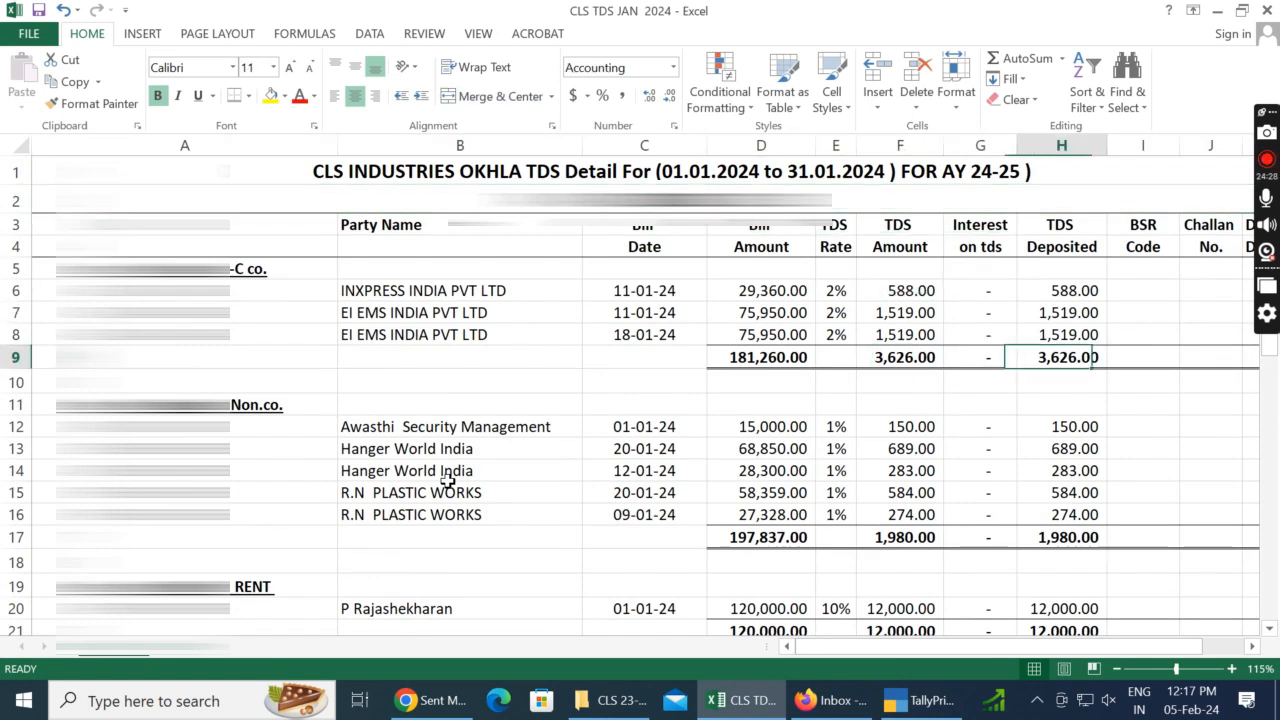
pyautogui.press('Left')
pyautogui.press('Left')
pyautogui.press('Left')
# Step: Switch to TallyPrime and examine the January vouchers of the TDS ON CONTRACTOR ( CO.) ledger
pyautogui.hotkey('alt', 'Tab')
pyautogui.press('Return')
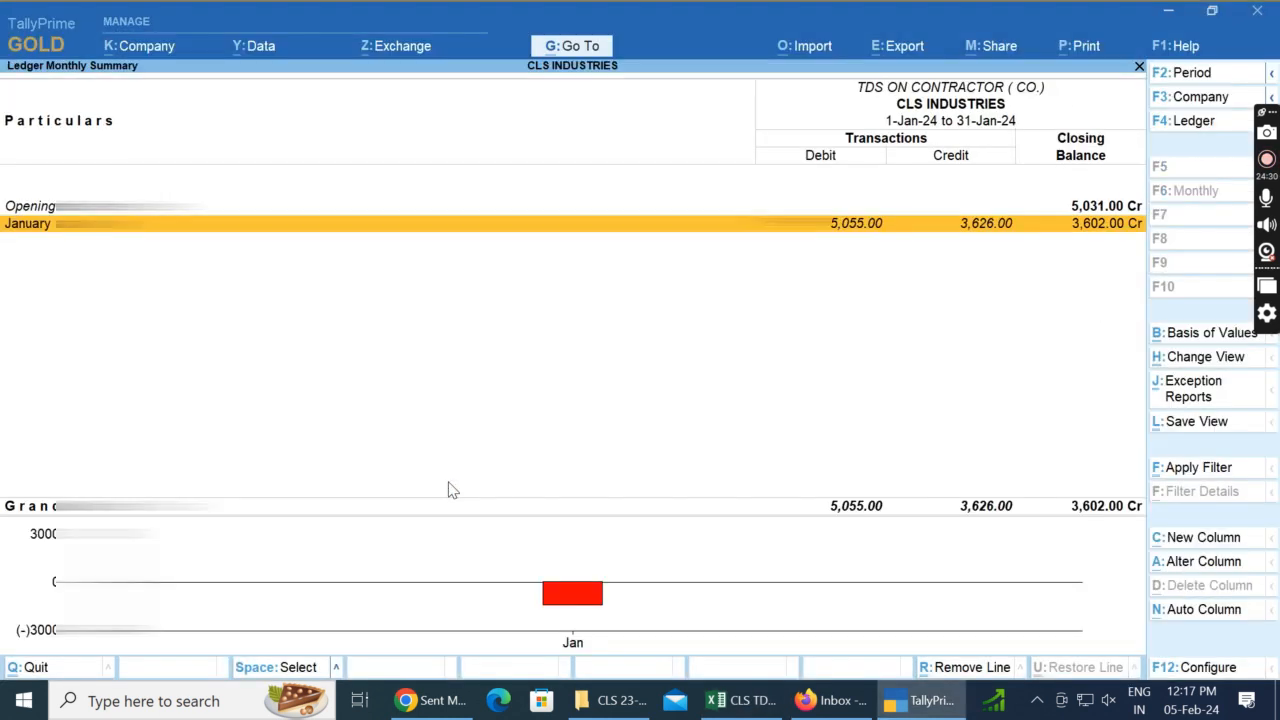
pyautogui.press('Return')
pyautogui.press('Down')
pyautogui.press('Down')
pyautogui.press('Down')
pyautogui.press('Down')
pyautogui.press('Up')
pyautogui.press('Up')
pyautogui.press('Up')
pyautogui.press('Up')
pyautogui.press('Escape')
pyautogui.press('Return')
pyautogui.press('Escape')
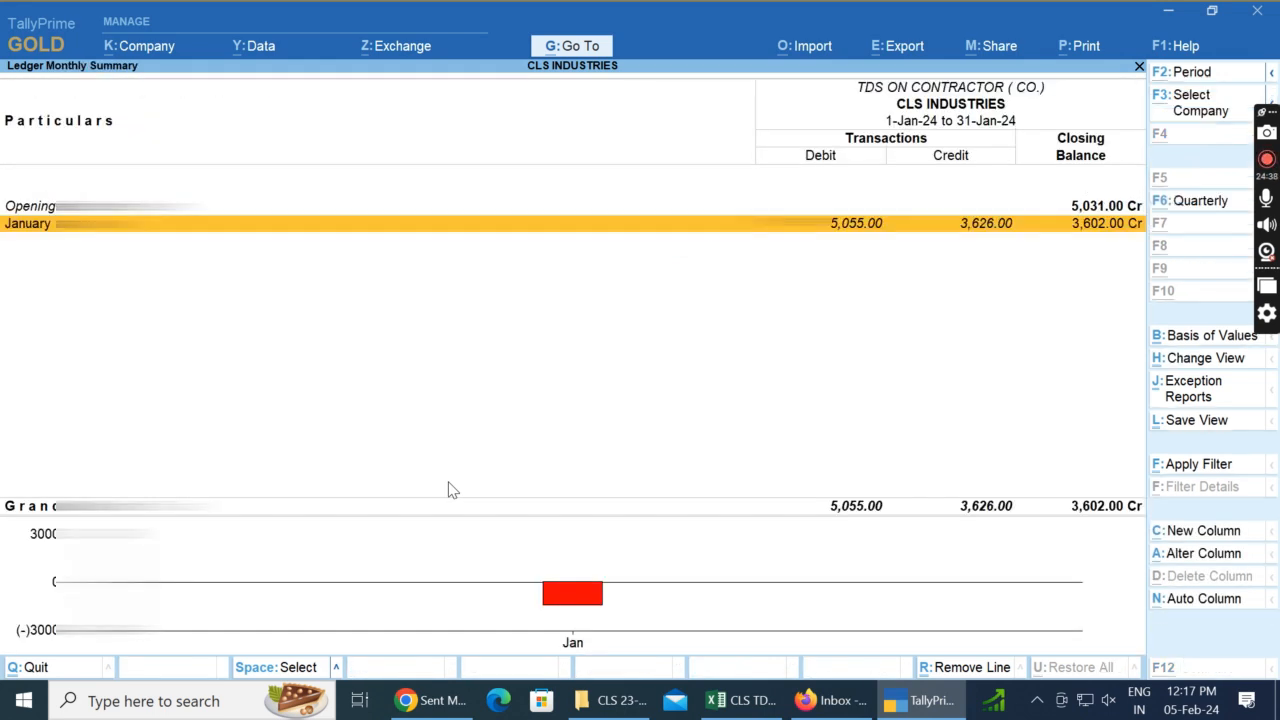
# Step: Set the TDS Payable group summary period to 1-12-2023 through 31-12-2023
pyautogui.hotkey('alt', 'F2')
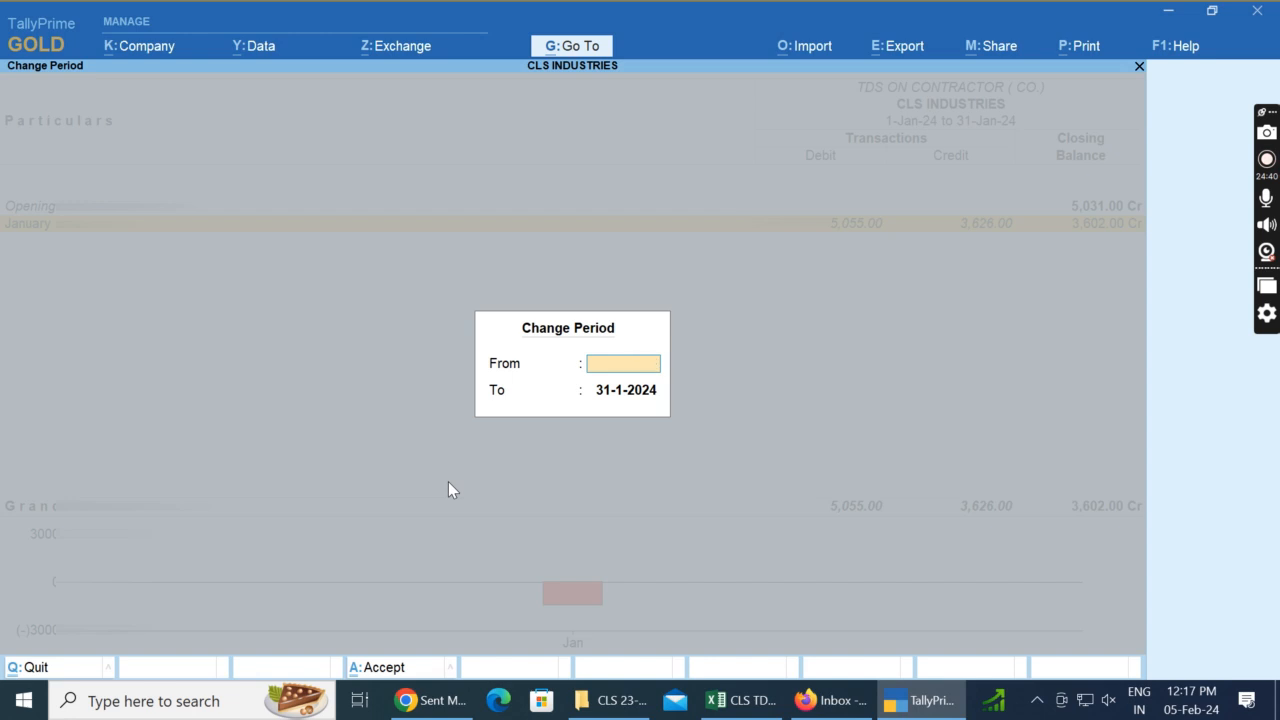
pyautogui.press('Escape')
pyautogui.press('Escape')
pyautogui.hotkey('alt', 'F2')
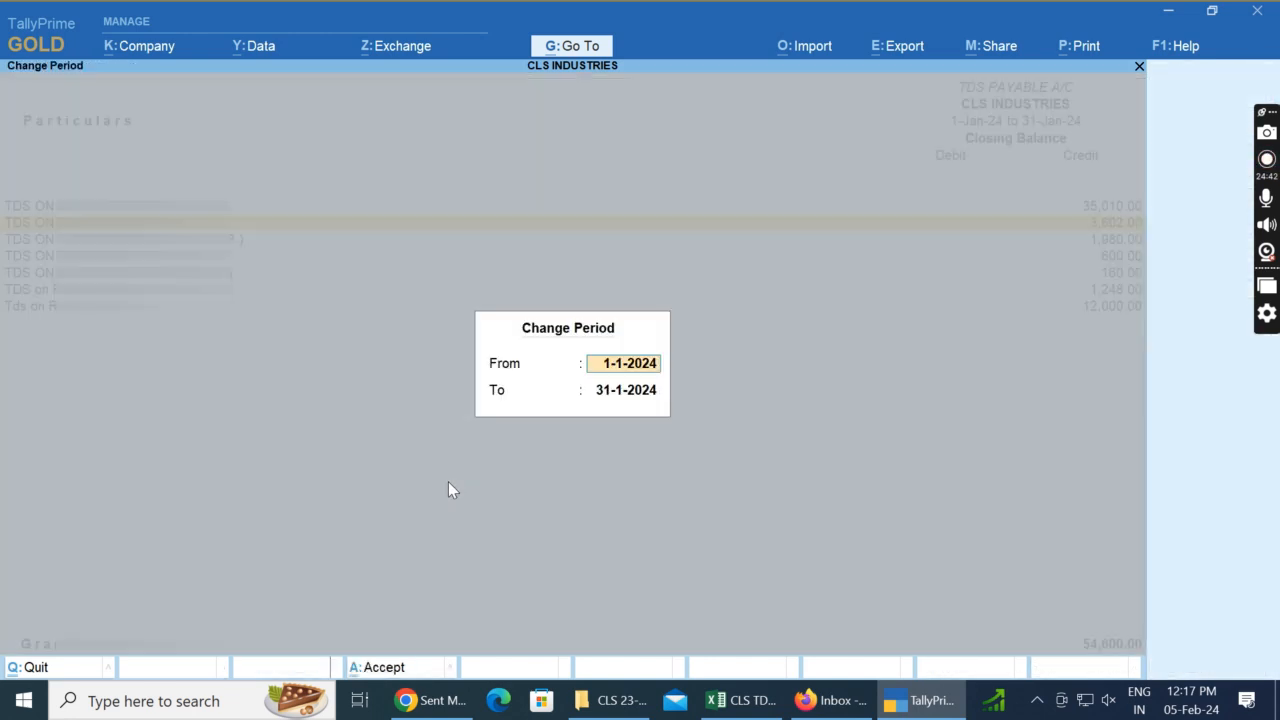
pyautogui.write('1.12')
pyautogui.press('Return')
pyautogui.write('3')
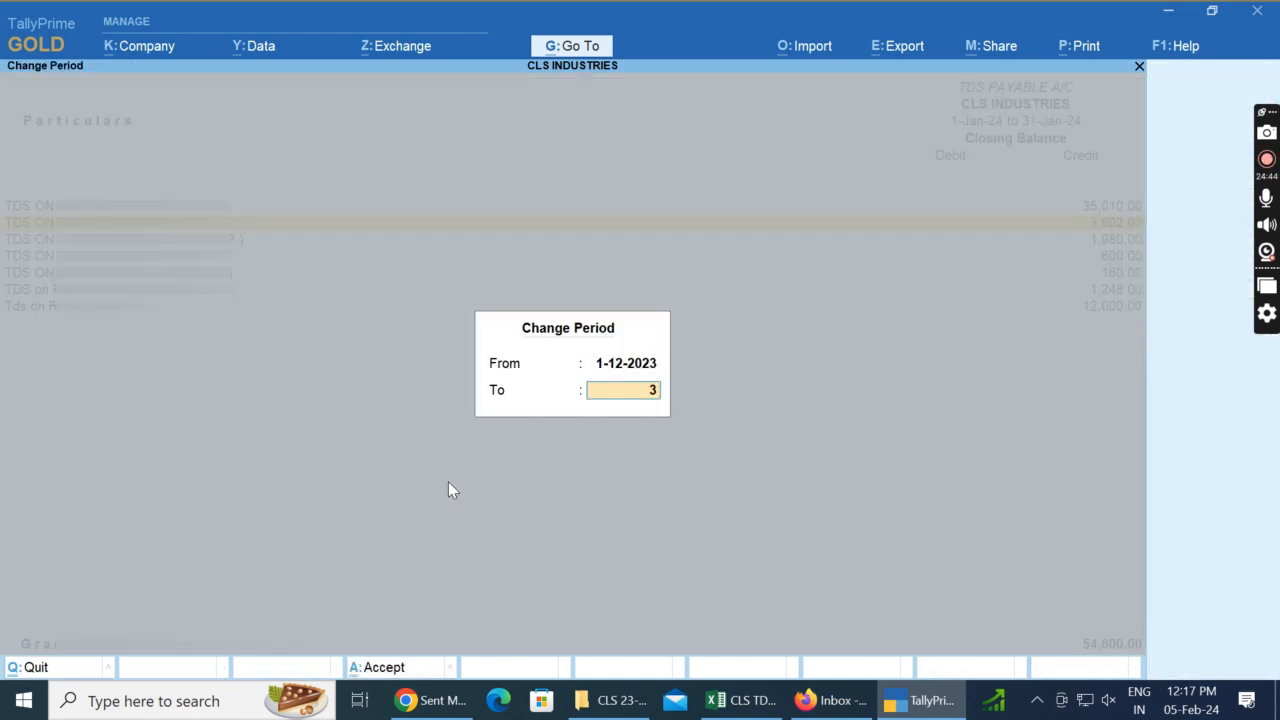
pyautogui.write('1.12.2023')
pyautogui.press('Return')
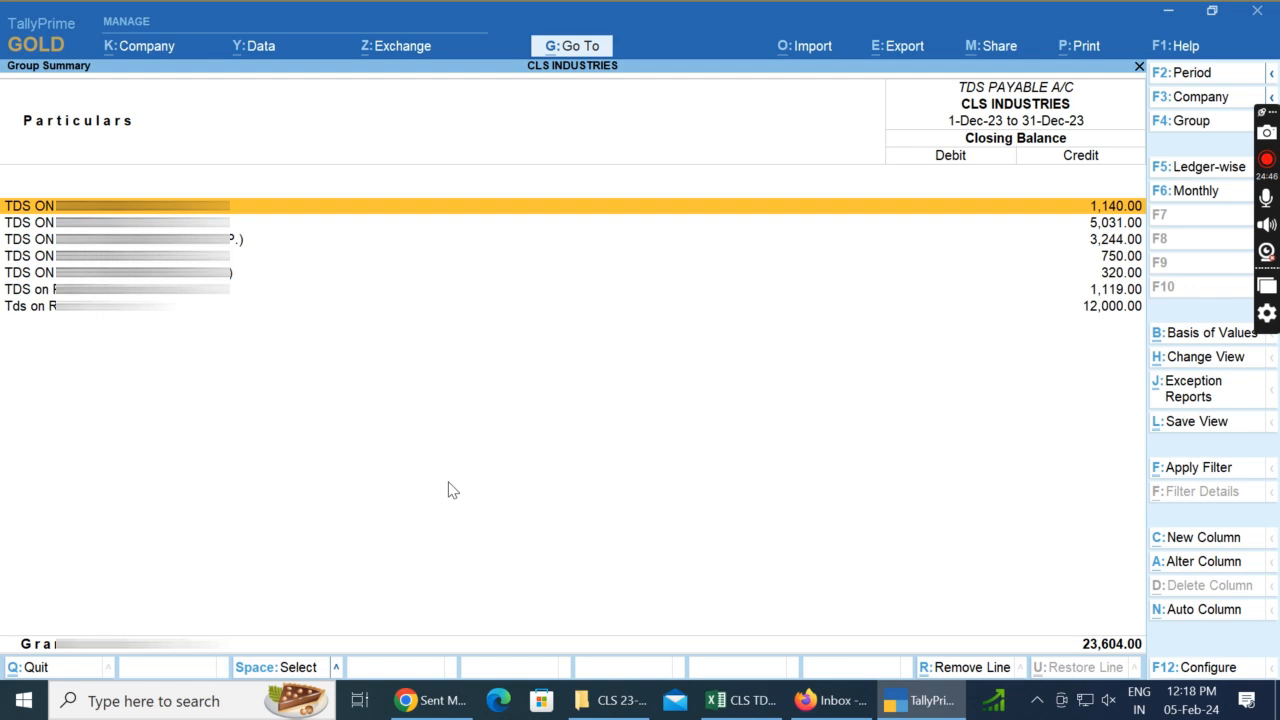
# Step: Examine the December vouchers of the TDS ON CONTRACTOR ( CO.) ledger and return to the group summary
pyautogui.press('Down')
pyautogui.press('Down')
pyautogui.press('Down')
pyautogui.press('Down')
pyautogui.press('Down')
pyautogui.press('Up')
pyautogui.press('Up')
pyautogui.press('Up')
pyautogui.press('Up')
pyautogui.press('Return')
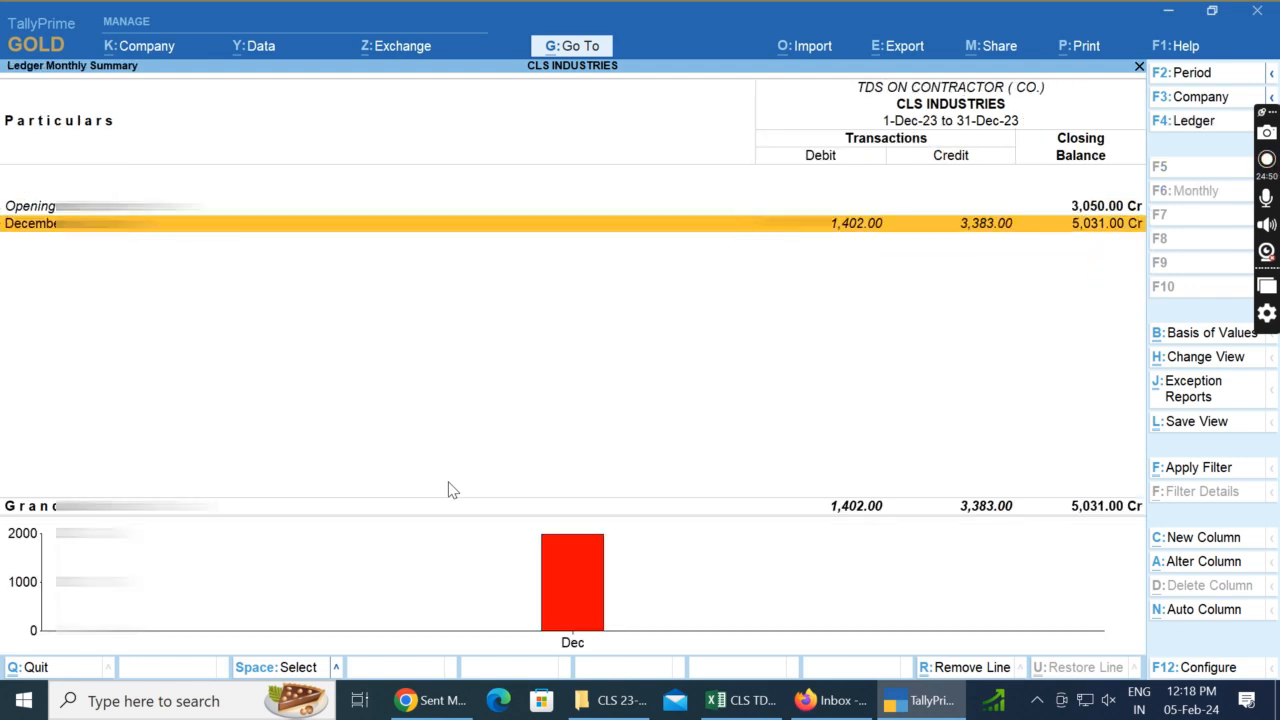
pyautogui.press('Return')
pyautogui.press('End')
pyautogui.press('Up')
pyautogui.press('Down')
pyautogui.press('Escape')
pyautogui.press('Escape')
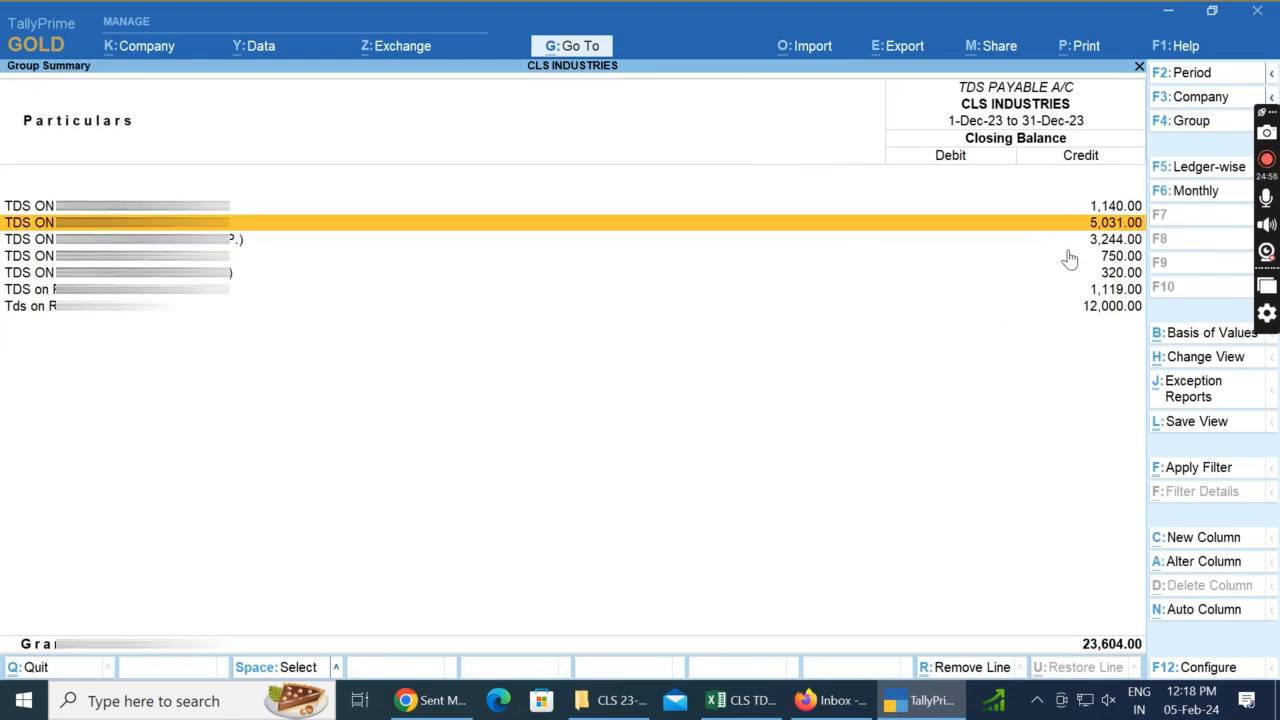
# Step: Switch to Excel and inspect the contractor company subtotal formulas for TDS amount and interest in F9 and G9
pyautogui.hotkey('alt', 'Tab')
pyautogui.click(897, 366)
pyautogui.press('Left')
pyautogui.press('Down')
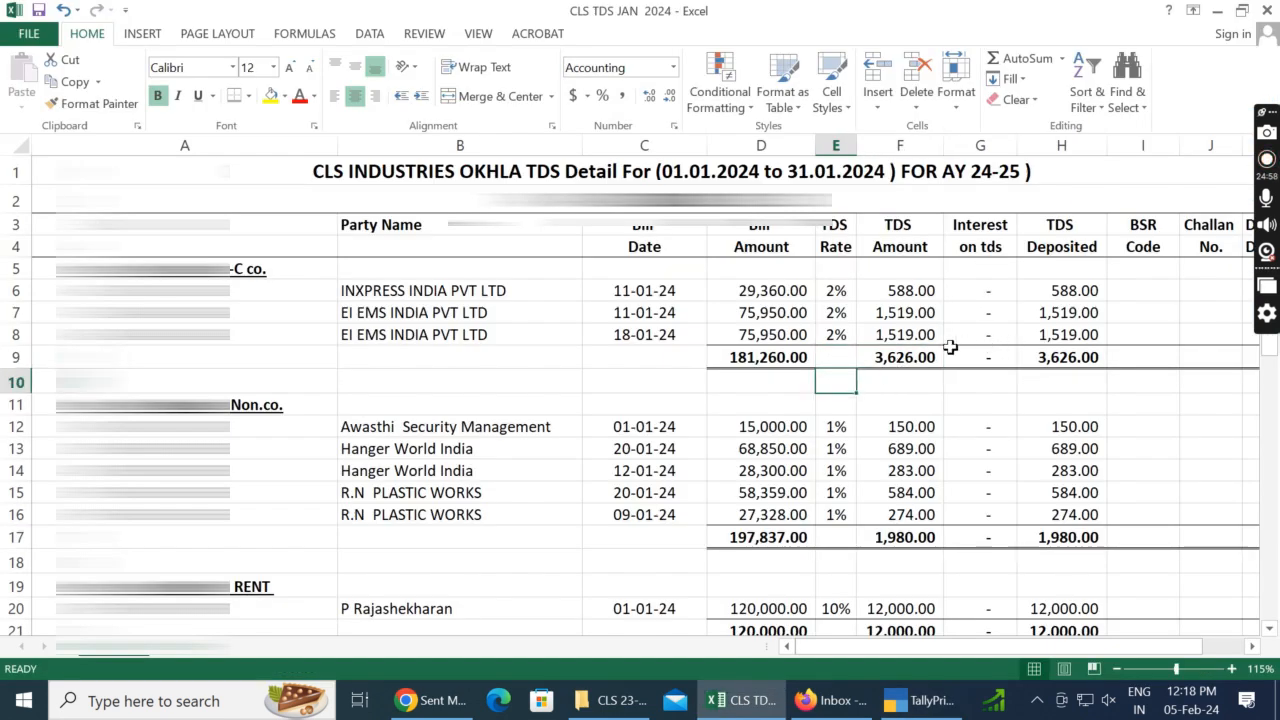
pyautogui.click(962, 354)
pyautogui.press('Left')
pyautogui.press('F2')
pyautogui.press('Escape')
pyautogui.doubleClick(1000, 361)
pyautogui.click(1128, 372)
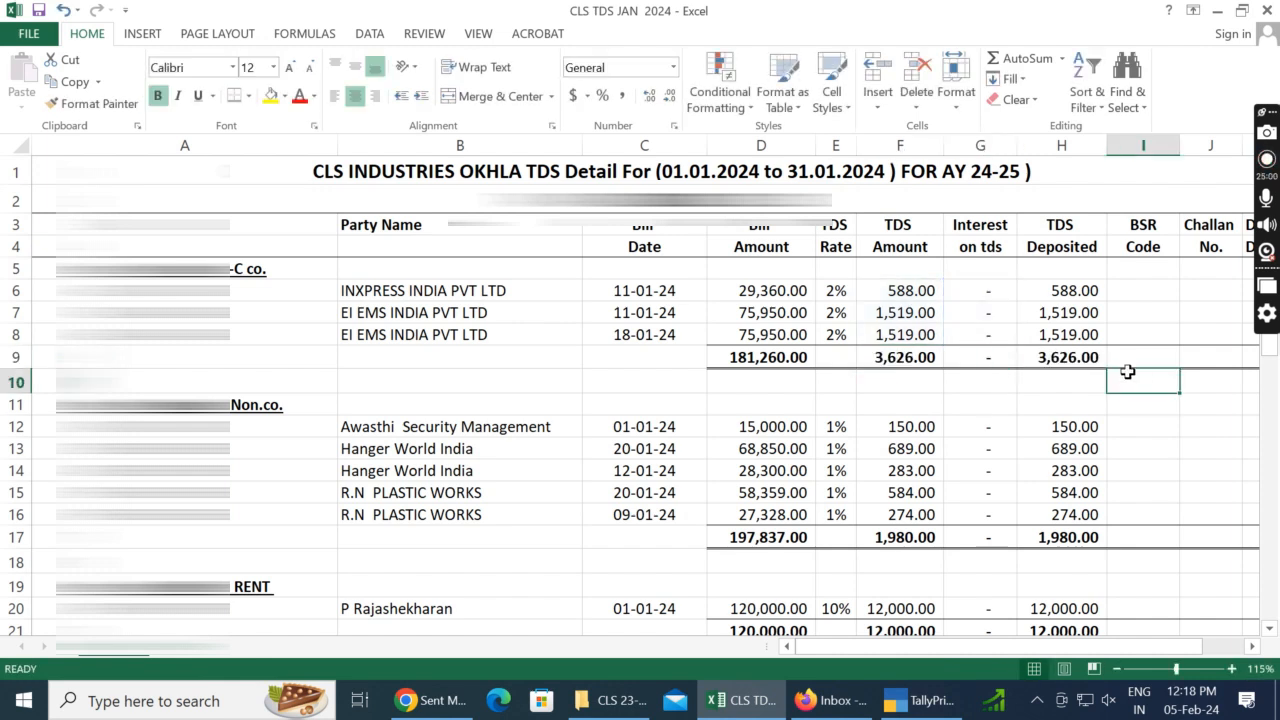
# Step: Recheck TallyPrime's TDS ledger balances against the sheet and select the TOTAL values in D45:H45
pyautogui.hotkey('alt', 'Tab')
pyautogui.press('Down')
pyautogui.press('Down')
pyautogui.press('Down')
pyautogui.hotkey('alt', 'Tab')
pyautogui.hotkey('alt', 'Tab')
pyautogui.press('Down')
pyautogui.press('Down')
pyautogui.hotkey('alt', 'Tab')
pyautogui.scroll(-8, 995, 477)
pyautogui.scroll(-7, 995, 477)
pyautogui.click(866, 397)
pyautogui.scroll(5, 906, 420)
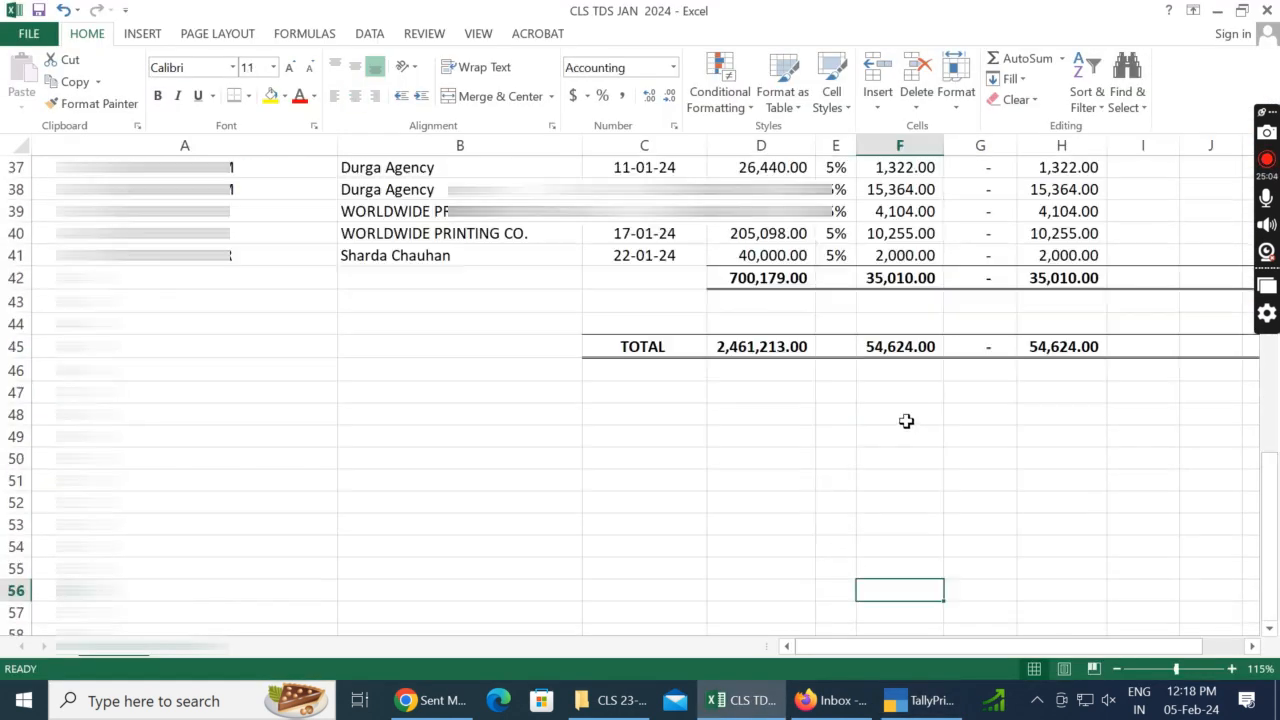
pyautogui.moveTo(745, 482); pyautogui.dragTo(1014, 481)
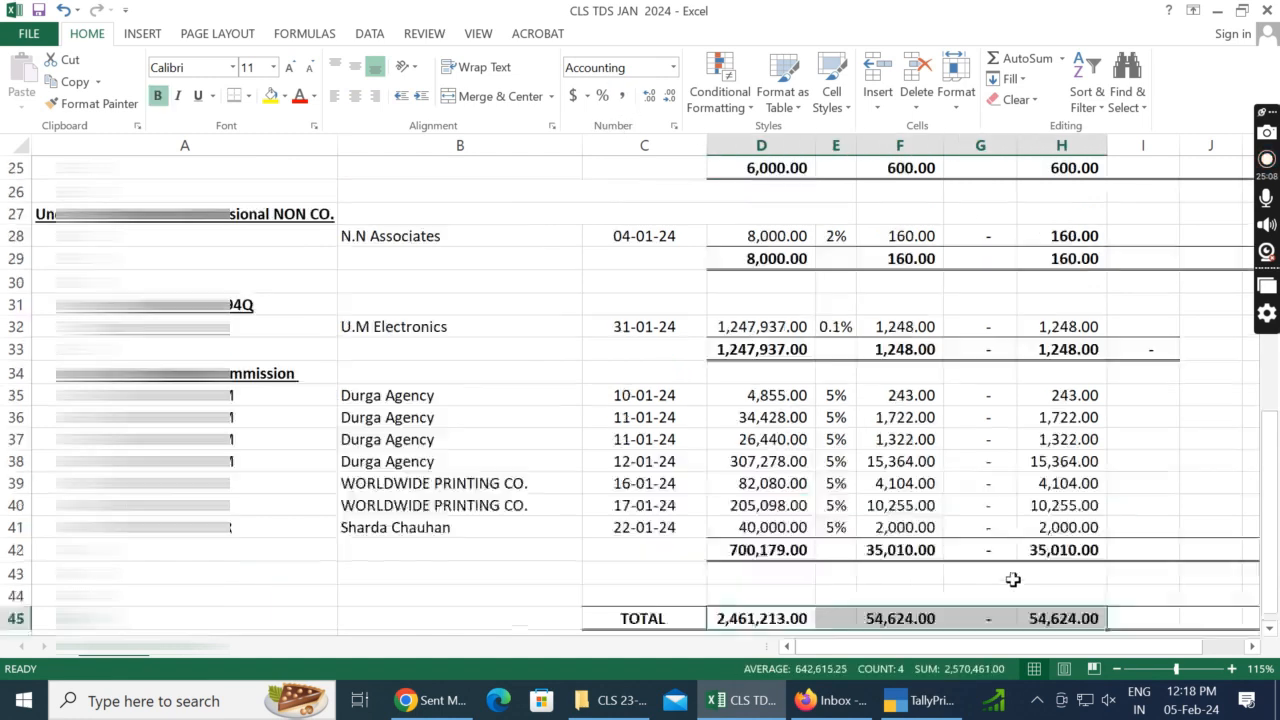
# Step: Review the section subtotals and the BSR Code column from the contractor company rows down to the 194Q section
pyautogui.scroll(10, 1011, 580)
pyautogui.moveTo(1268, 130); pyautogui.dragTo(4, 14)
pyautogui.click(1128, 290)
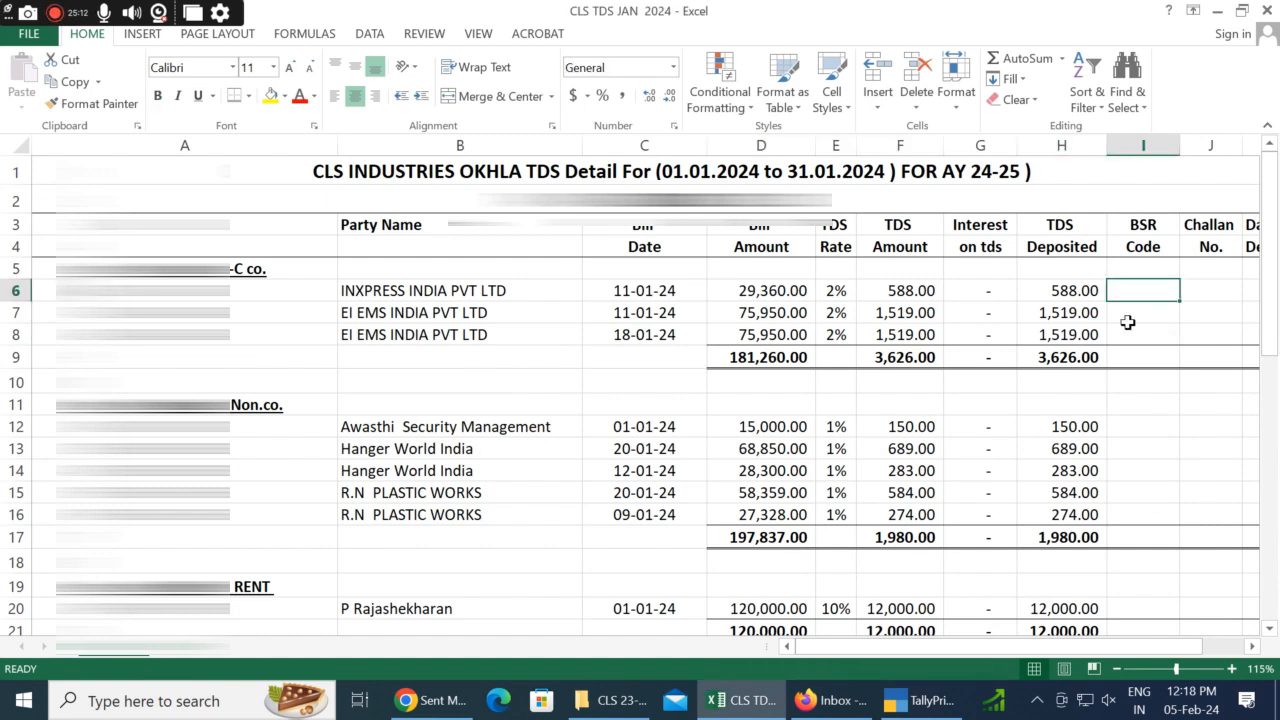
pyautogui.click(1130, 357)
pyautogui.hotkey('shift', 'Left')
pyautogui.hotkey('shift', 'Left')
pyautogui.hotkey('shift', 'Left')
pyautogui.hotkey('shift', 'Left')
pyautogui.hotkey('shift', 'Left')
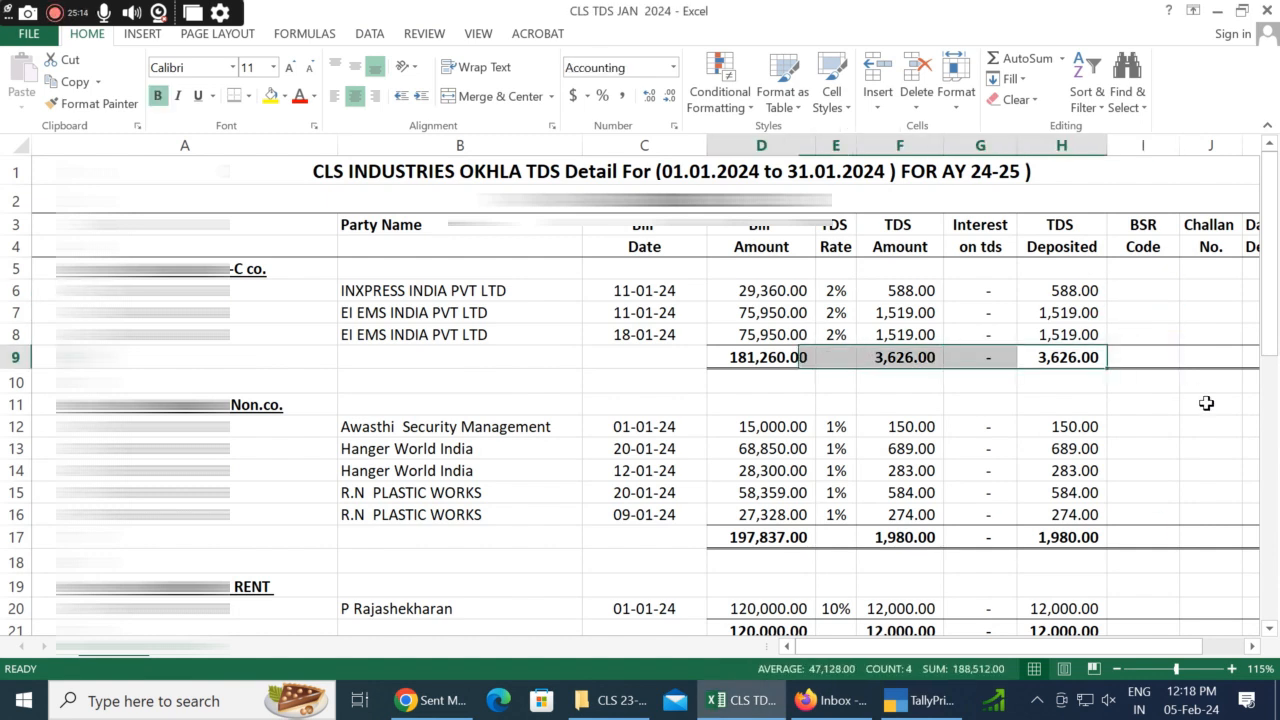
pyautogui.press('Right')
pyautogui.press('Left')
pyautogui.press('Down')
pyautogui.press('Down')
pyautogui.press('Down')
pyautogui.press('Down')
pyautogui.press('Down')
pyautogui.press('Down')
pyautogui.press('Down')
pyautogui.press('Down')
pyautogui.press('Down')
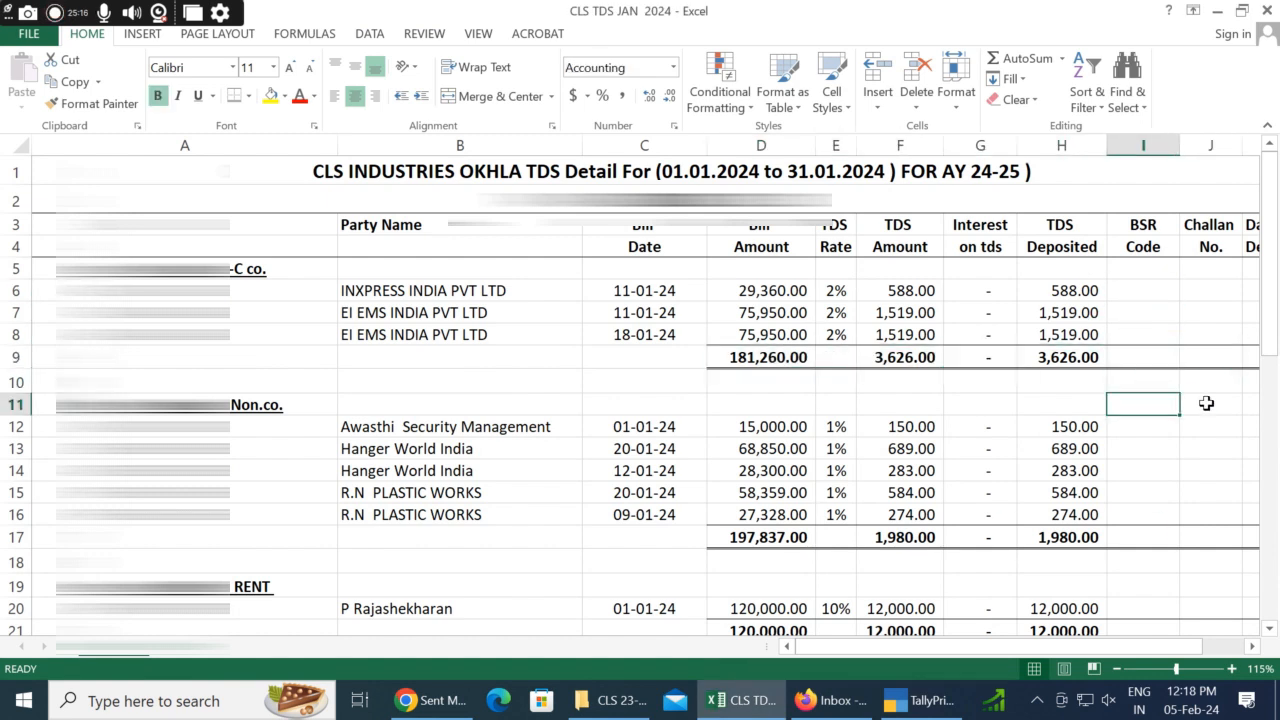
pyautogui.press('Down')
pyautogui.press('Down')
pyautogui.press('Down')
pyautogui.press('Down')
pyautogui.press('Down')
pyautogui.press('Down')
pyautogui.press('Down')
pyautogui.press('Down')
pyautogui.press('Down')
pyautogui.press('Down')
pyautogui.press('Down')
pyautogui.press('Down')
pyautogui.press('Down')
pyautogui.press('Down')
pyautogui.press('Left')
pyautogui.press('Left')
pyautogui.press('Left')
pyautogui.press('Left')
pyautogui.press('Left')
pyautogui.press('Left')
pyautogui.press('Left')
pyautogui.press('Left')
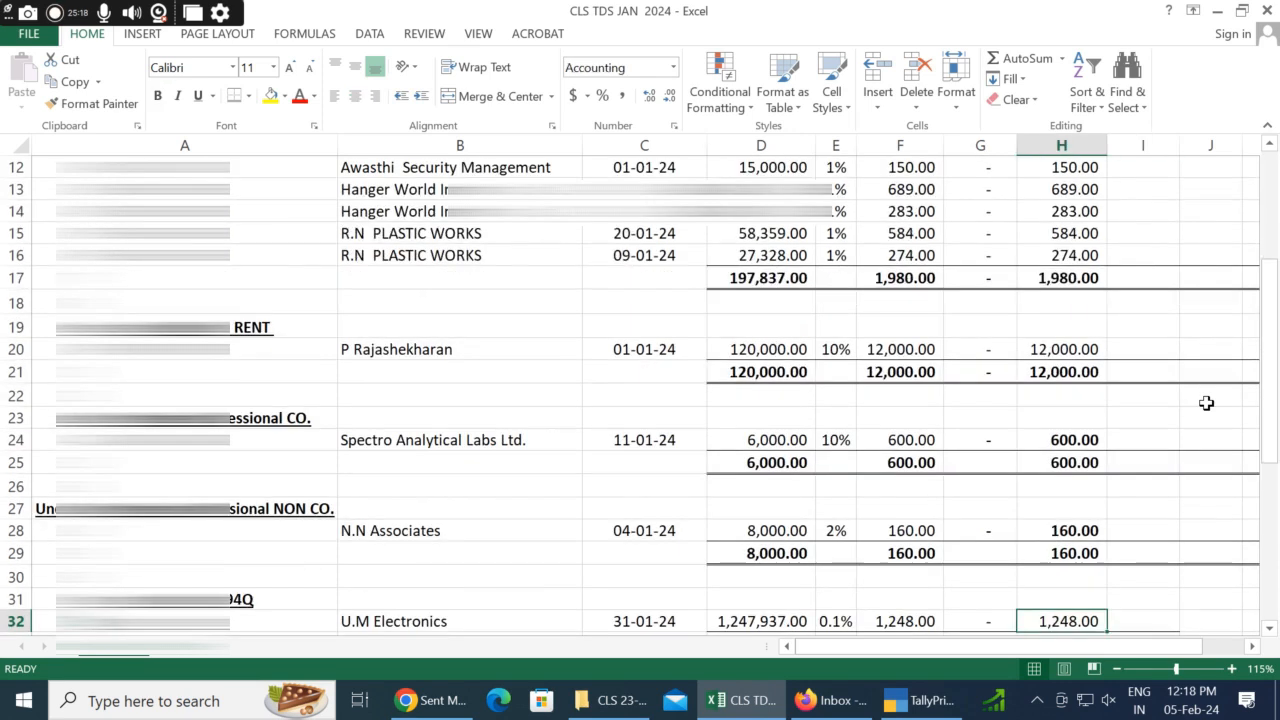
pyautogui.press('Up')
pyautogui.press('Up')
pyautogui.press('Up')
pyautogui.press('Up')
pyautogui.press('Right')
pyautogui.press('Right')
pyautogui.press('Right')
pyautogui.press('Right')
pyautogui.press('Right')
pyautogui.press('Right')
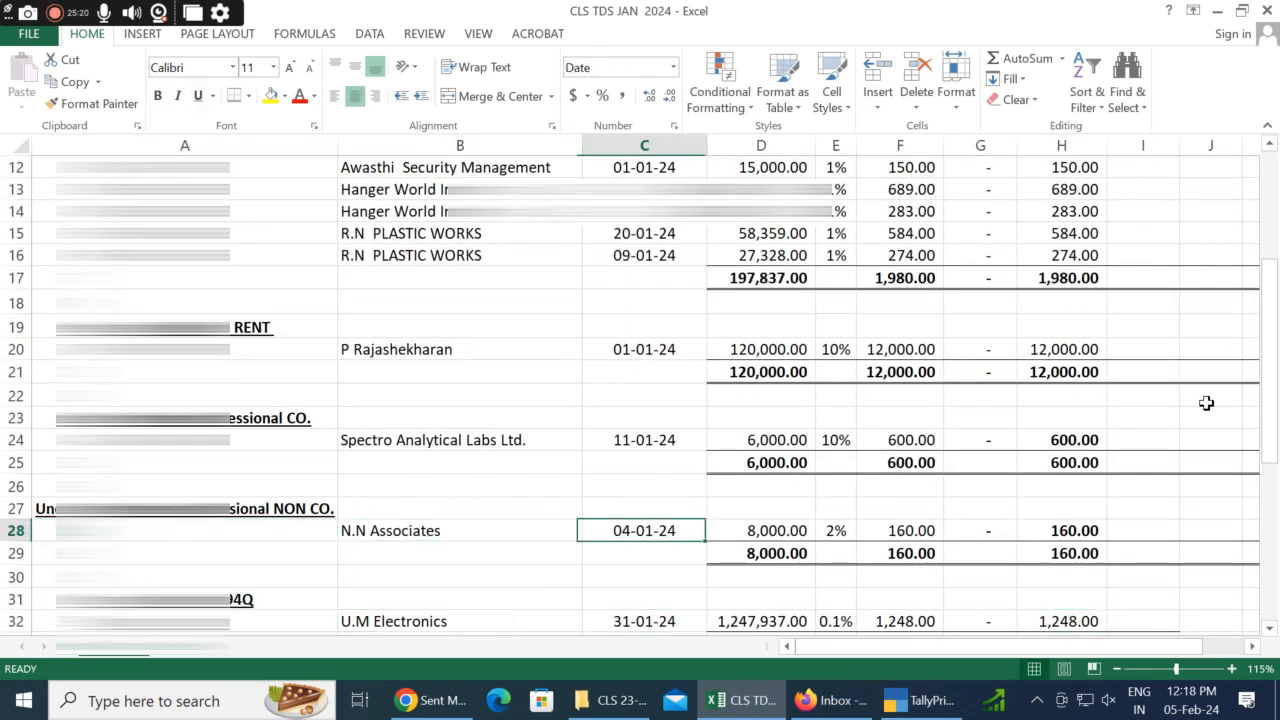
# Step: Apply the top and double bottom border to I33:K33 so the 194Q subtotal row's lines extend across the challan columns
pyautogui.press('Right')
pyautogui.press('Right')
pyautogui.press('Right')
pyautogui.press('Right')
pyautogui.press('Right')
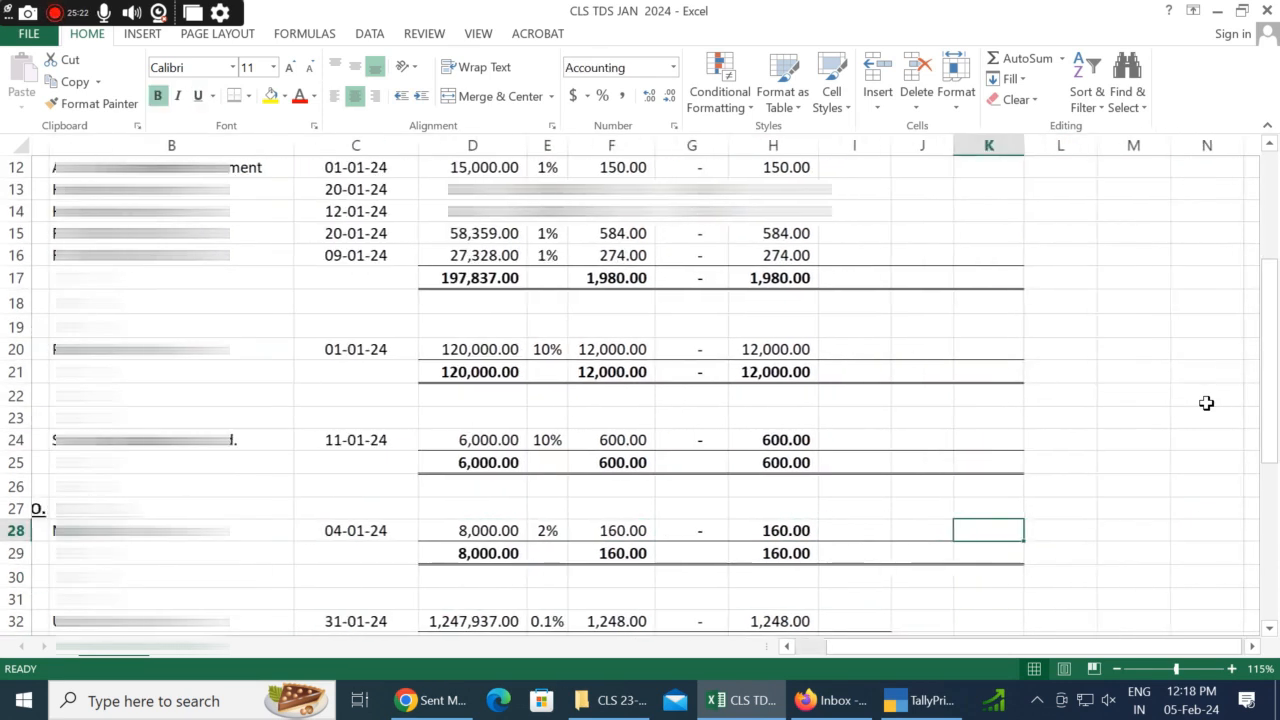
pyautogui.scroll(-2, 1168, 378)
pyautogui.moveTo(860, 509); pyautogui.dragTo(975, 510)
pyautogui.click(237, 96)
pyautogui.scroll(-2, 934, 574)
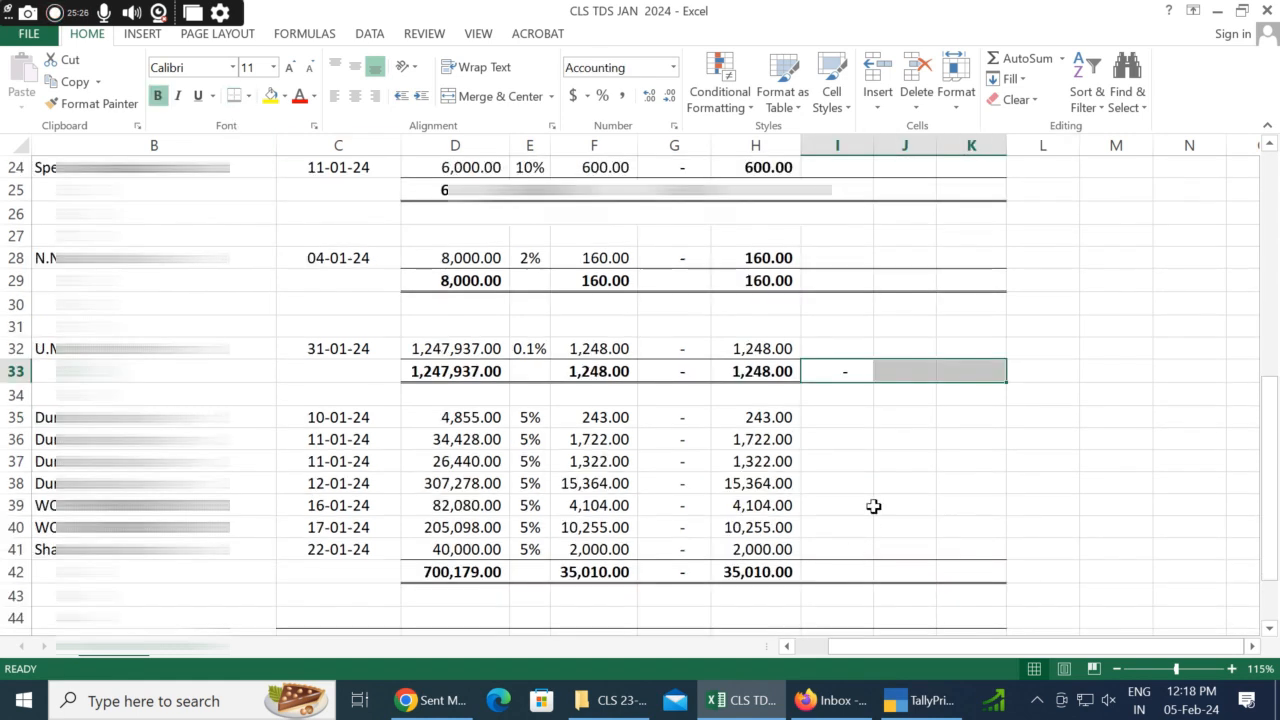
pyautogui.click(905, 505)
# Step: Return to the sheet heading, AutoFit columns D:H from Bill Amount to TDS Deposited, and select those columns again
pyautogui.moveTo(971, 646); pyautogui.dragTo(945, 646)
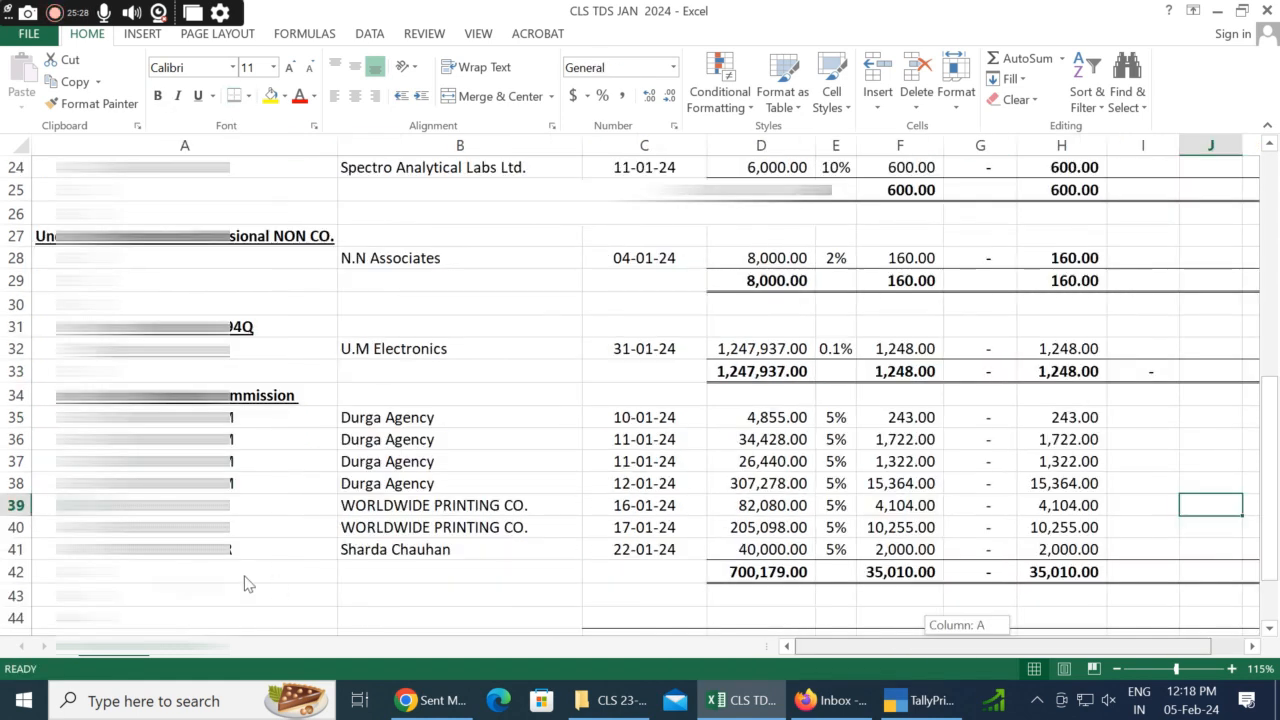
pyautogui.scroll(4, 427, 533)
pyautogui.scroll(4, 427, 533)
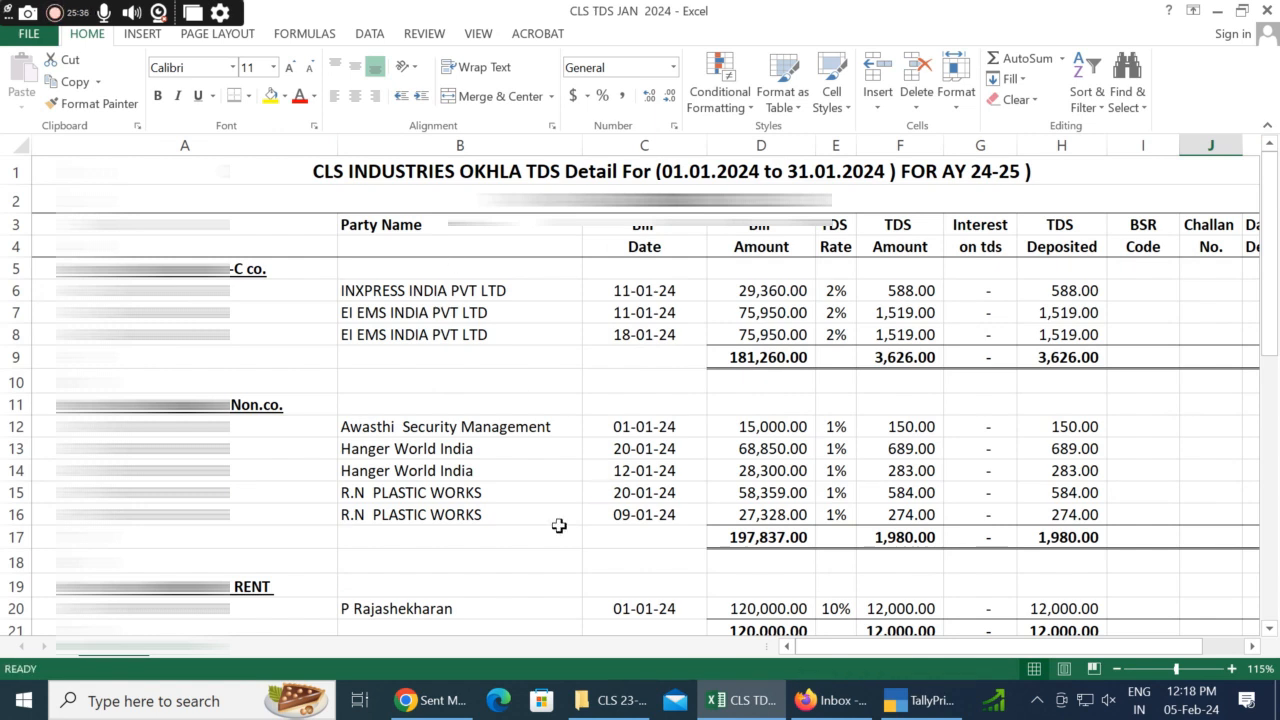
pyautogui.click(600, 383)
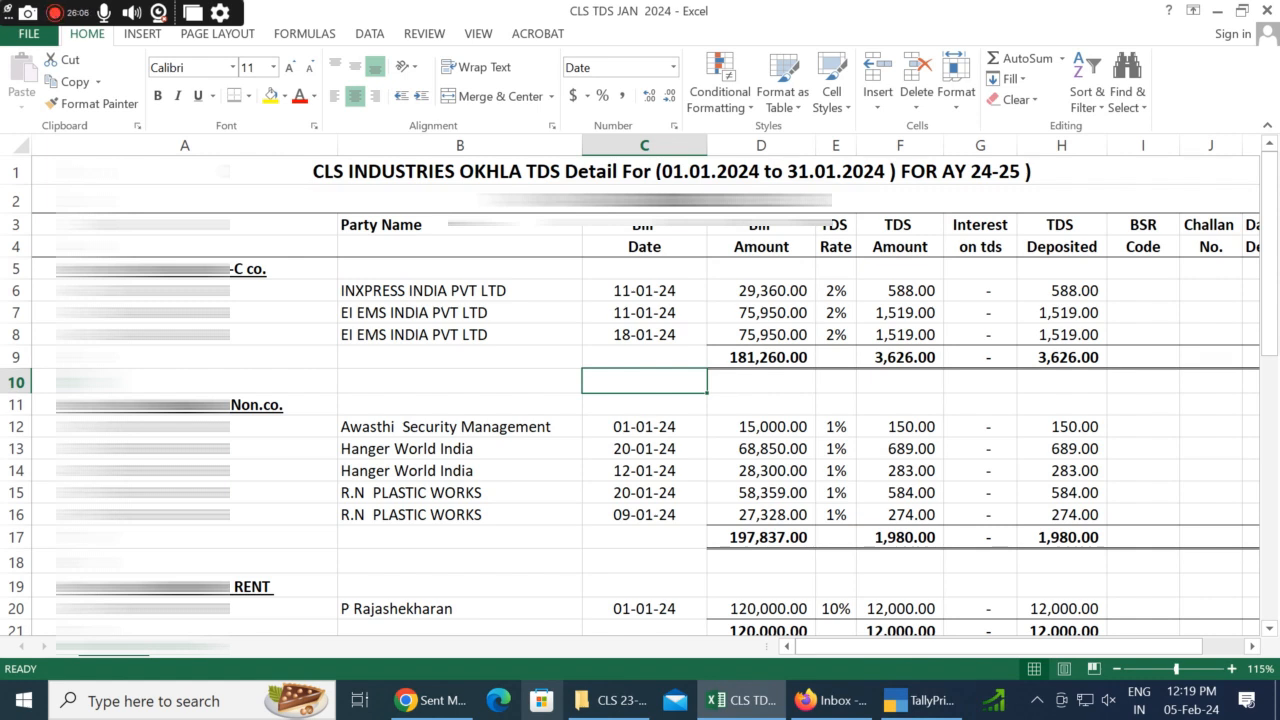
pyautogui.click(776, 387)
pyautogui.moveTo(761, 145); pyautogui.dragTo(1101, 145)
pyautogui.doubleClick(1105, 147)
pyautogui.doubleClick(1104, 151)
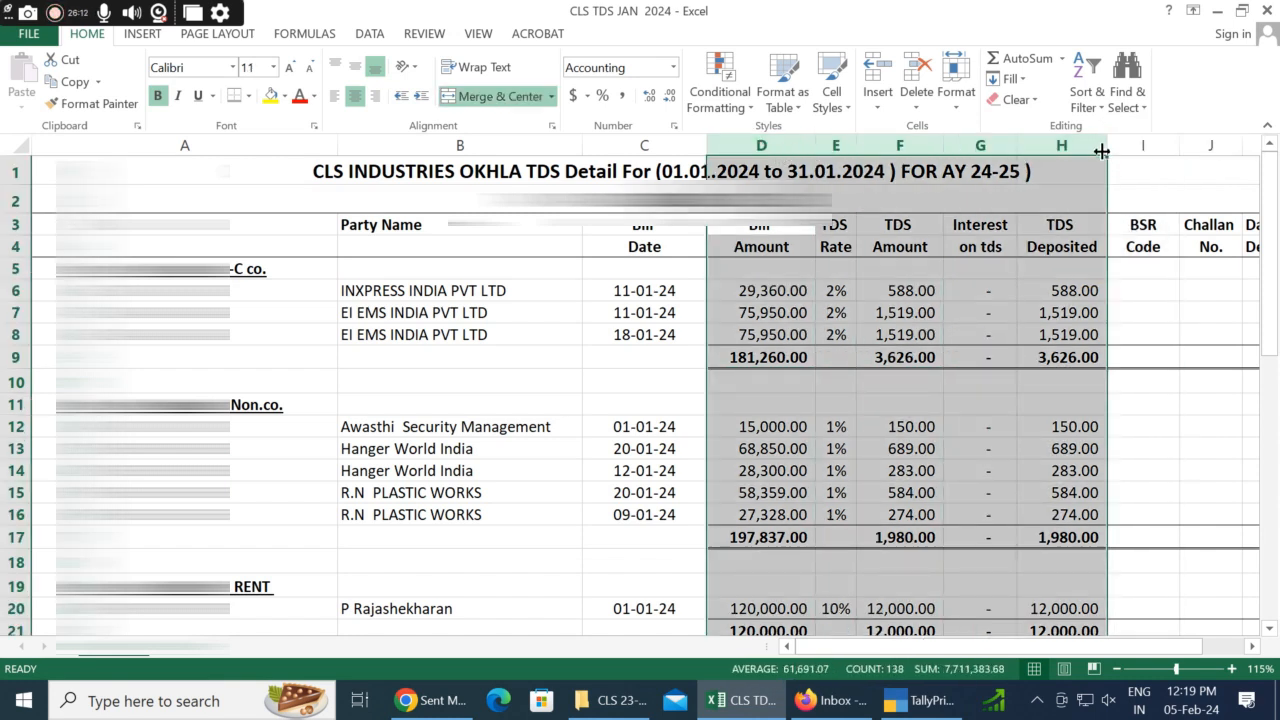
pyautogui.click(1010, 291)
pyautogui.moveTo(752, 147); pyautogui.dragTo(1077, 171)
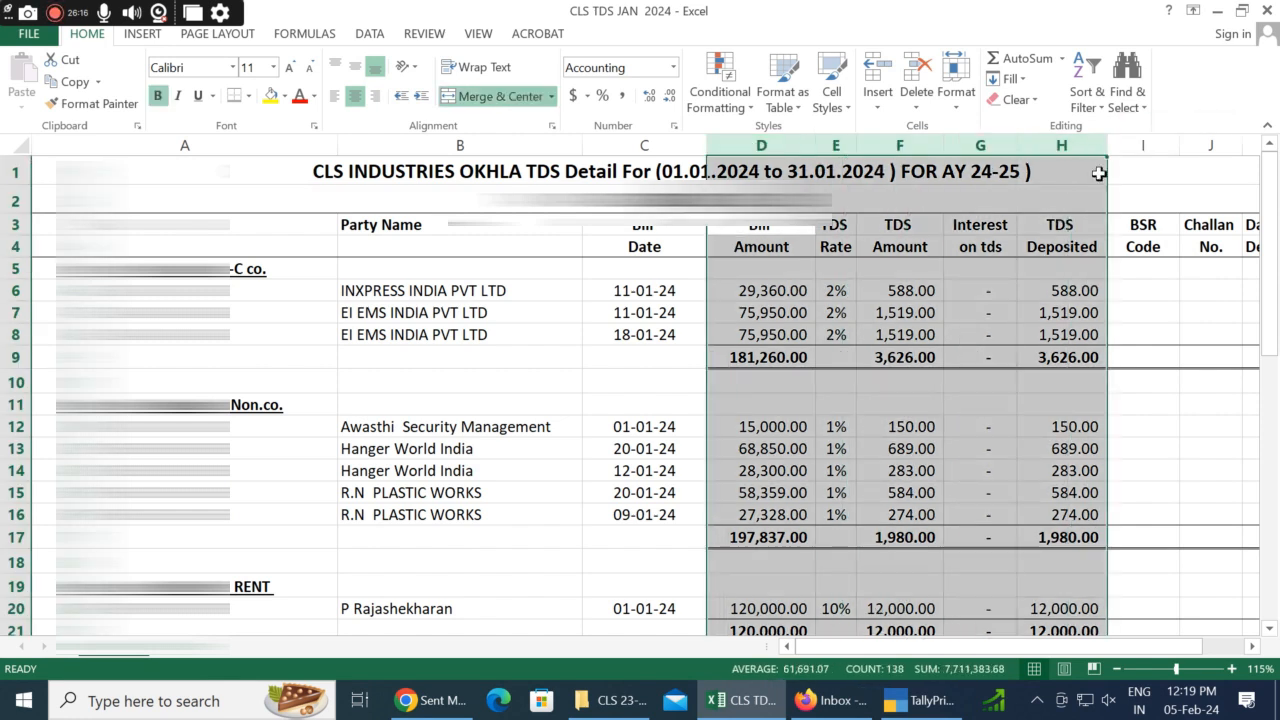